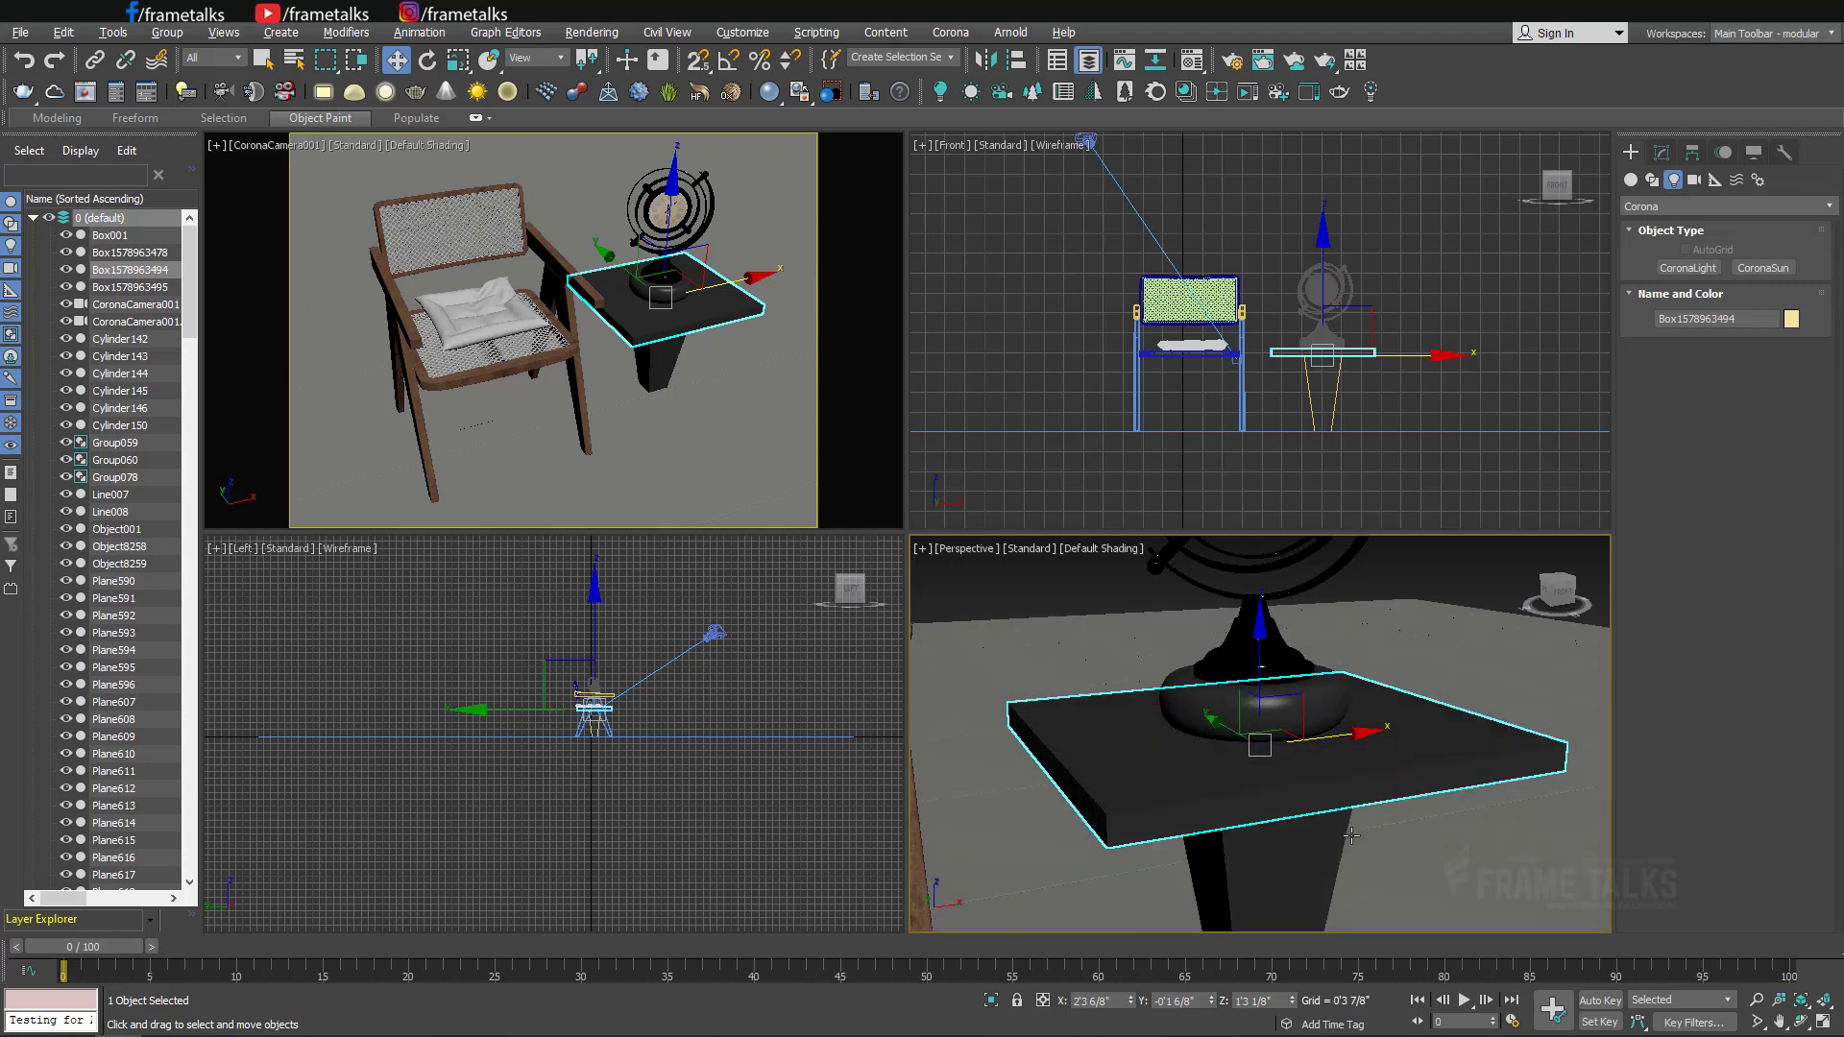
Orbit the perspective view over the chair, side table and globe clock.
mouse_move(1374, 689)
middle_mouse_down("alt")
mouse_move(1366, 752)
mouse_move(1384, 716)
mouse_move(1402, 723)
middle_mouse_up("alt")
scroll(1366, 752, "down", 2)
scroll(1365, 752, "down", 3)
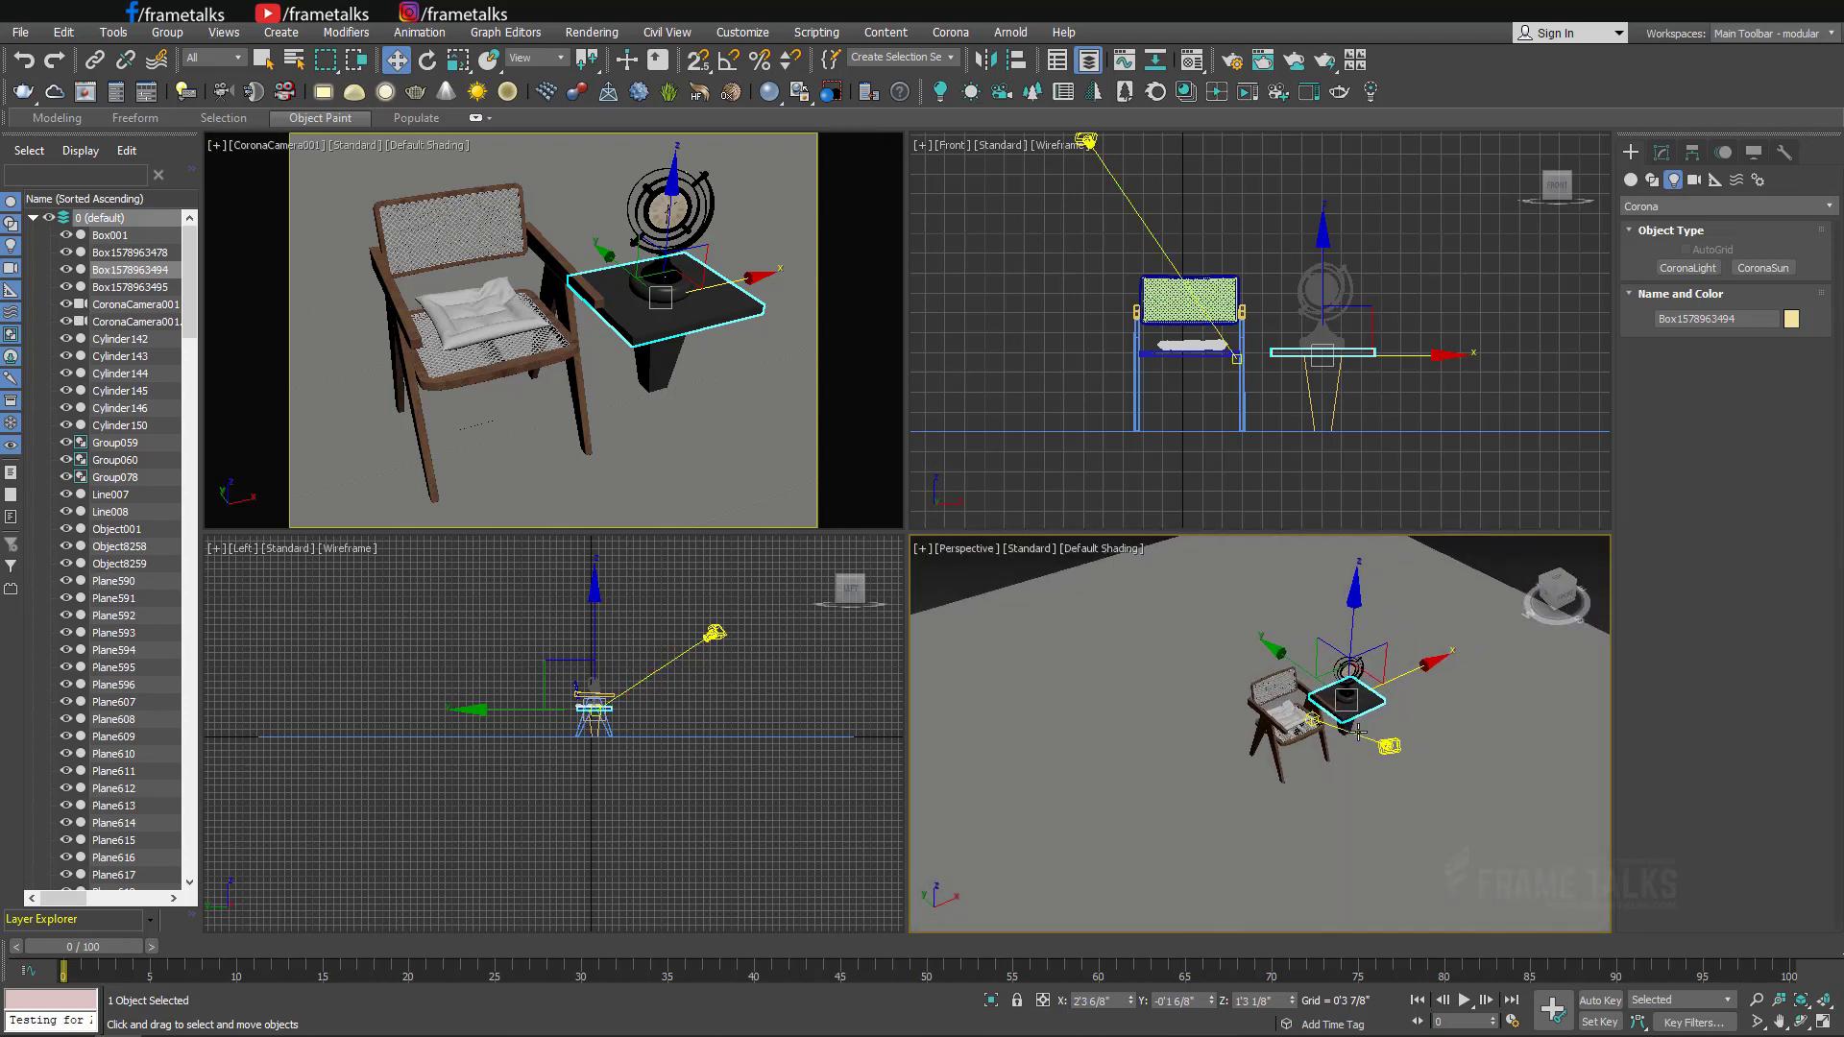
left_click(1407, 725)
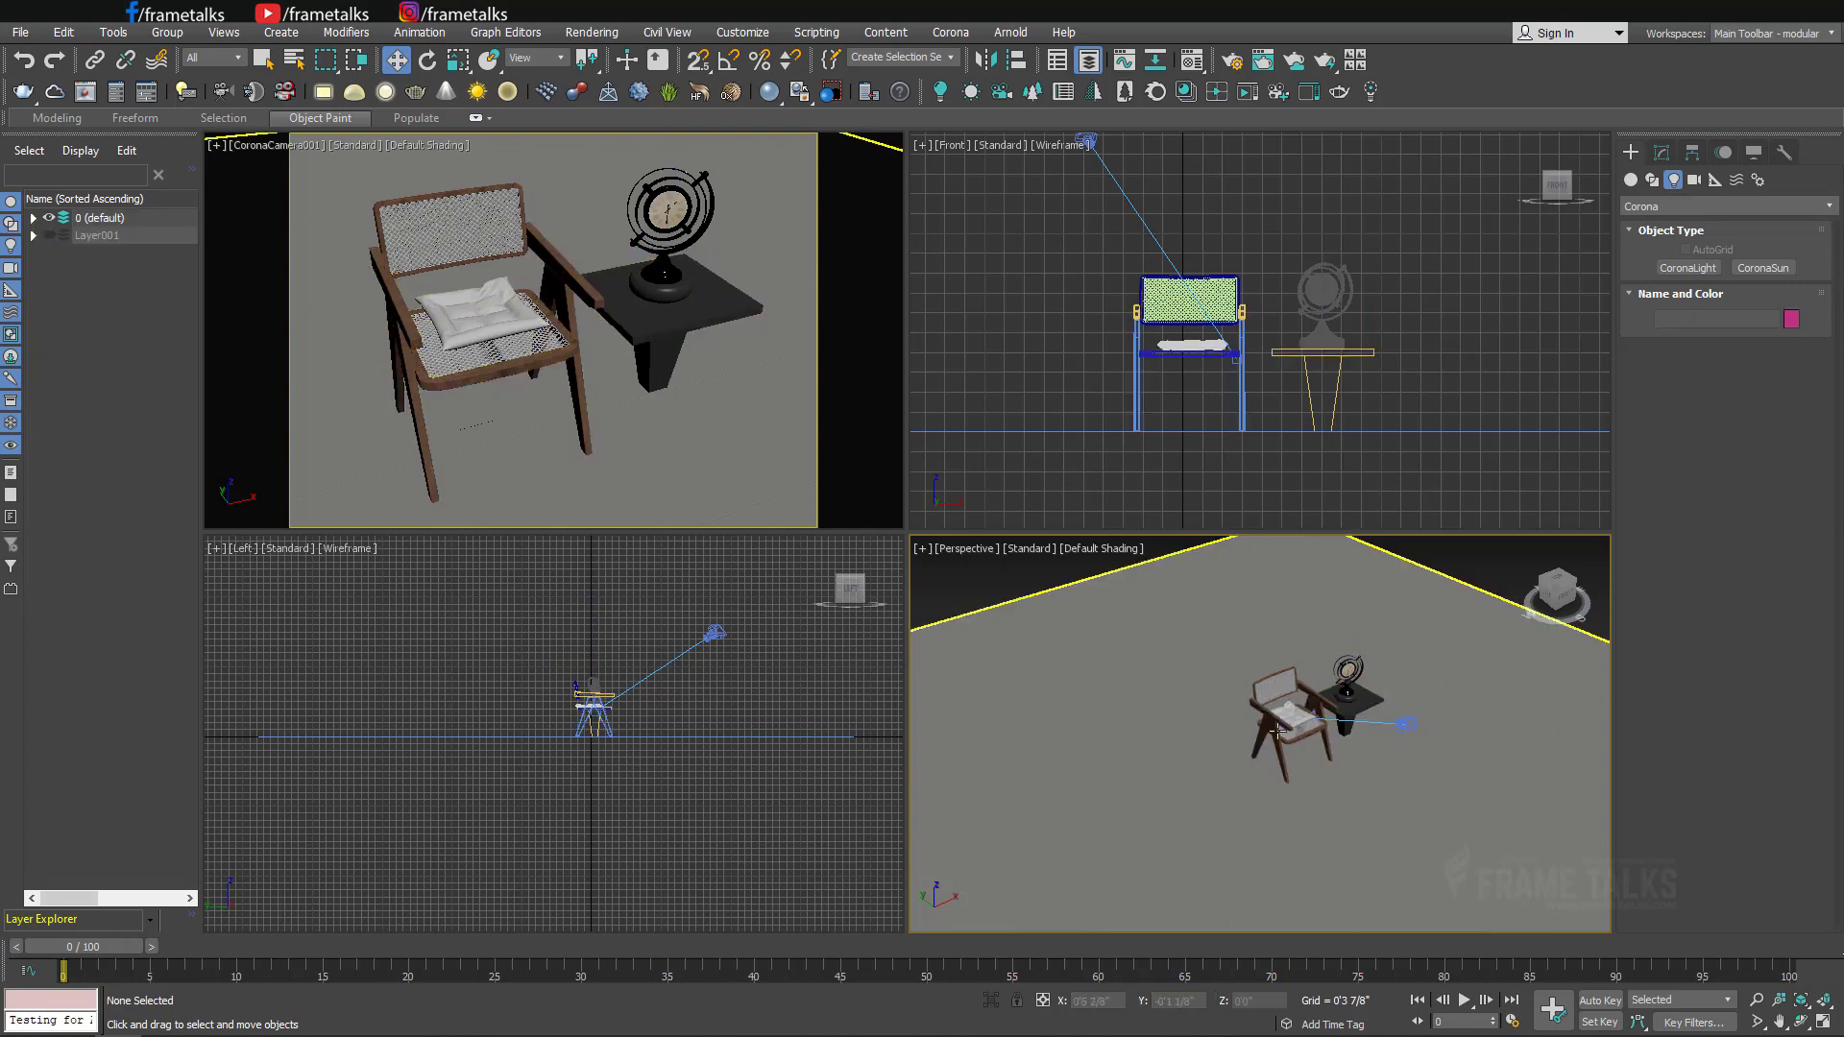
scroll(1353, 720, "up", 5)
scroll(1354, 721, "down", 4)
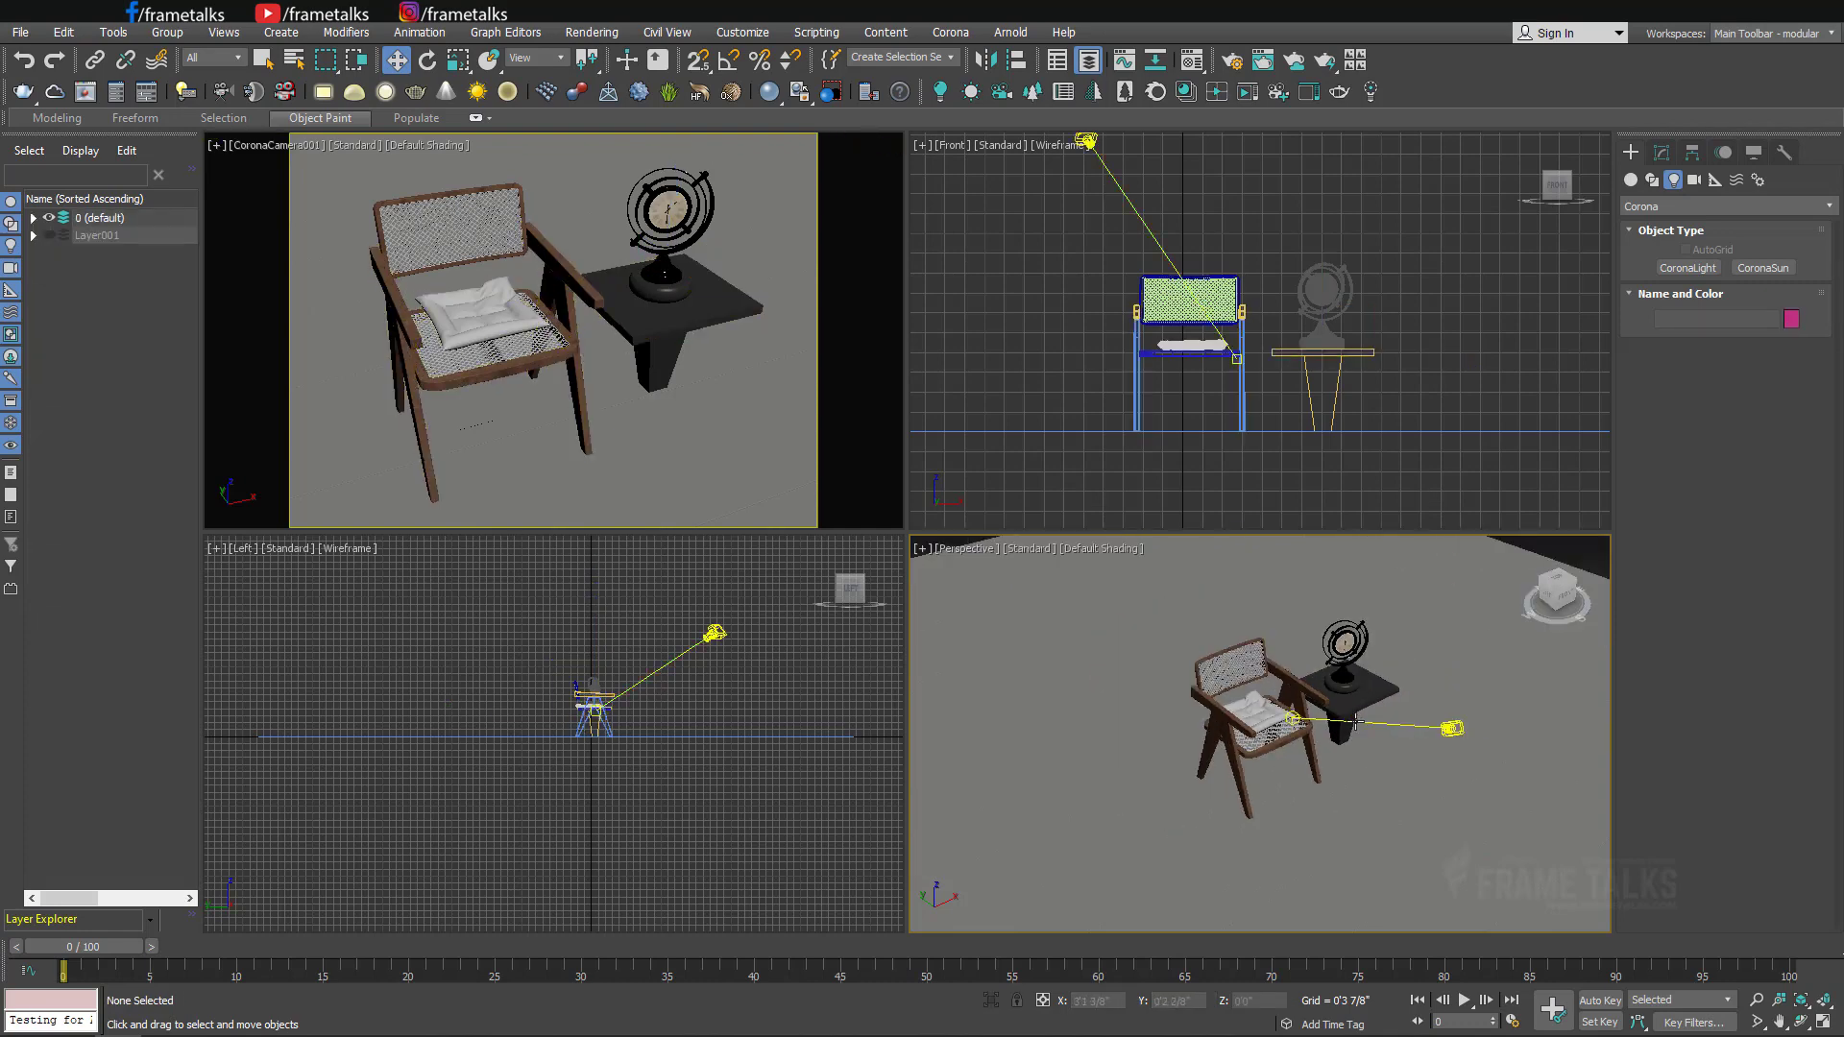
scroll(1357, 723, "up", 4)
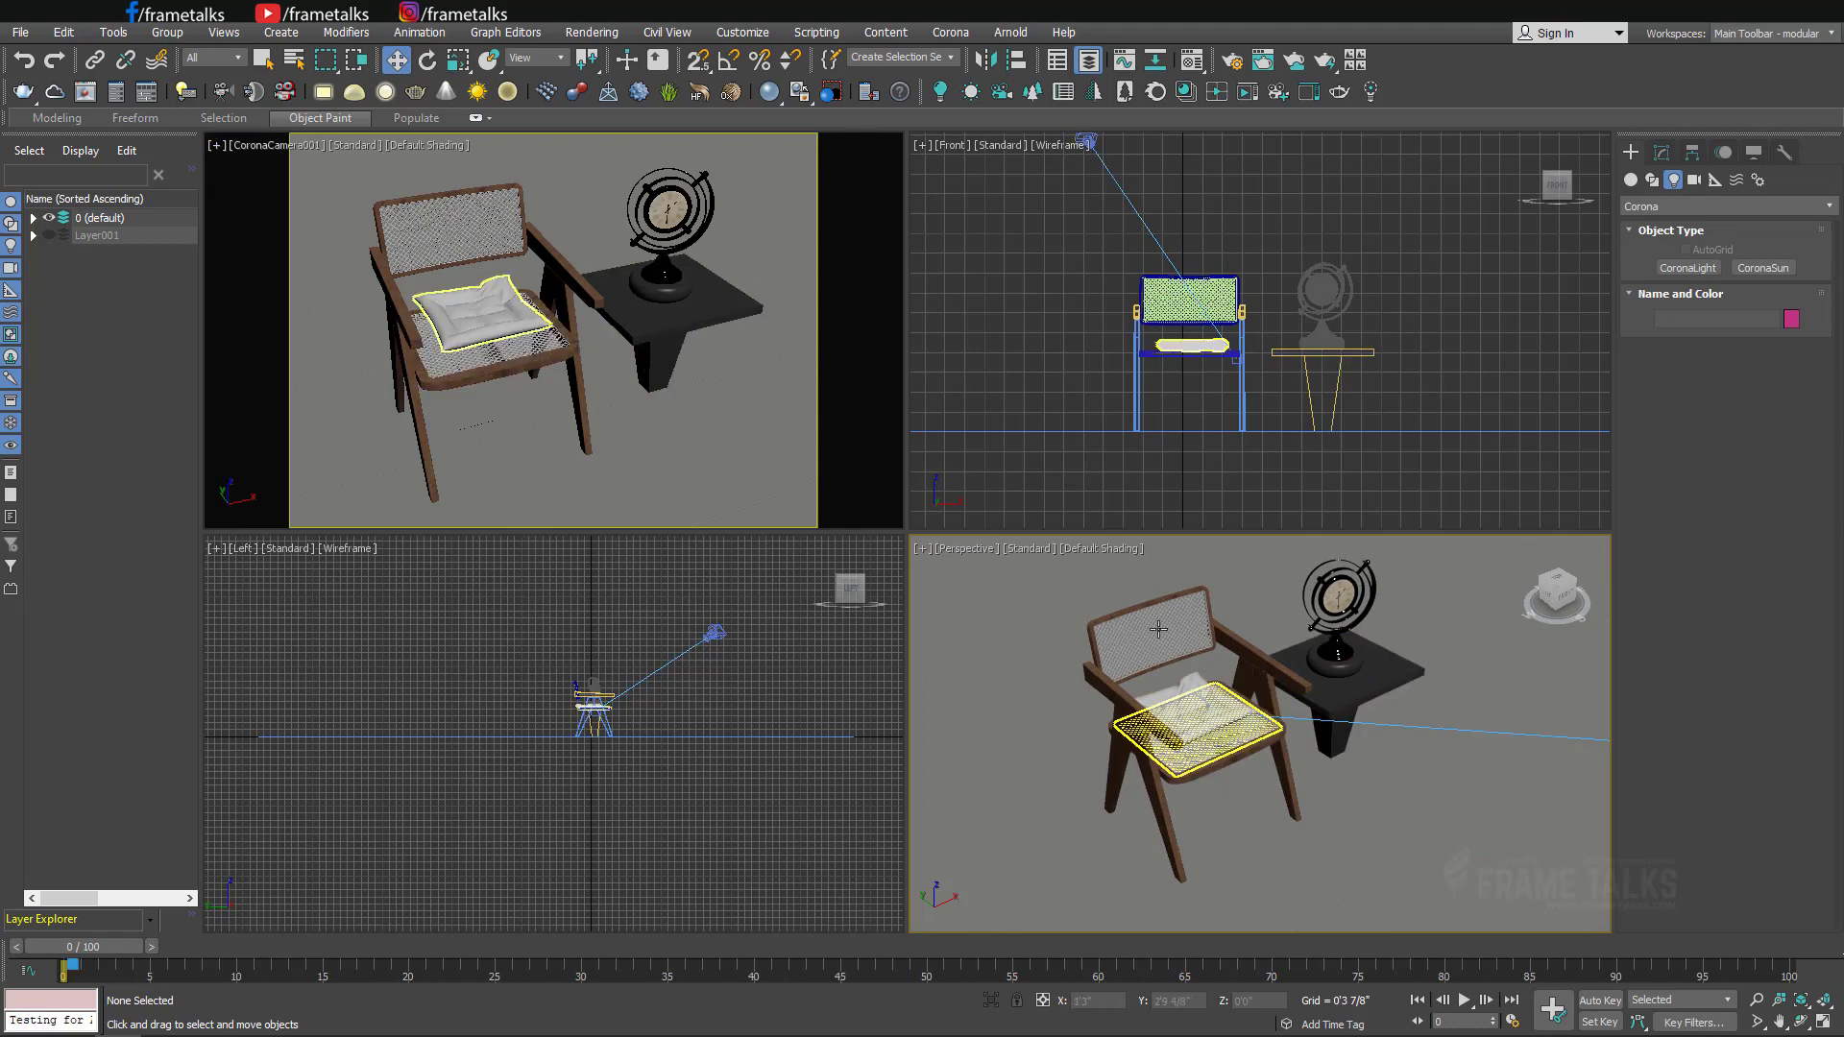
middle_click_drag(1362, 784, 1364, 607, "alt")
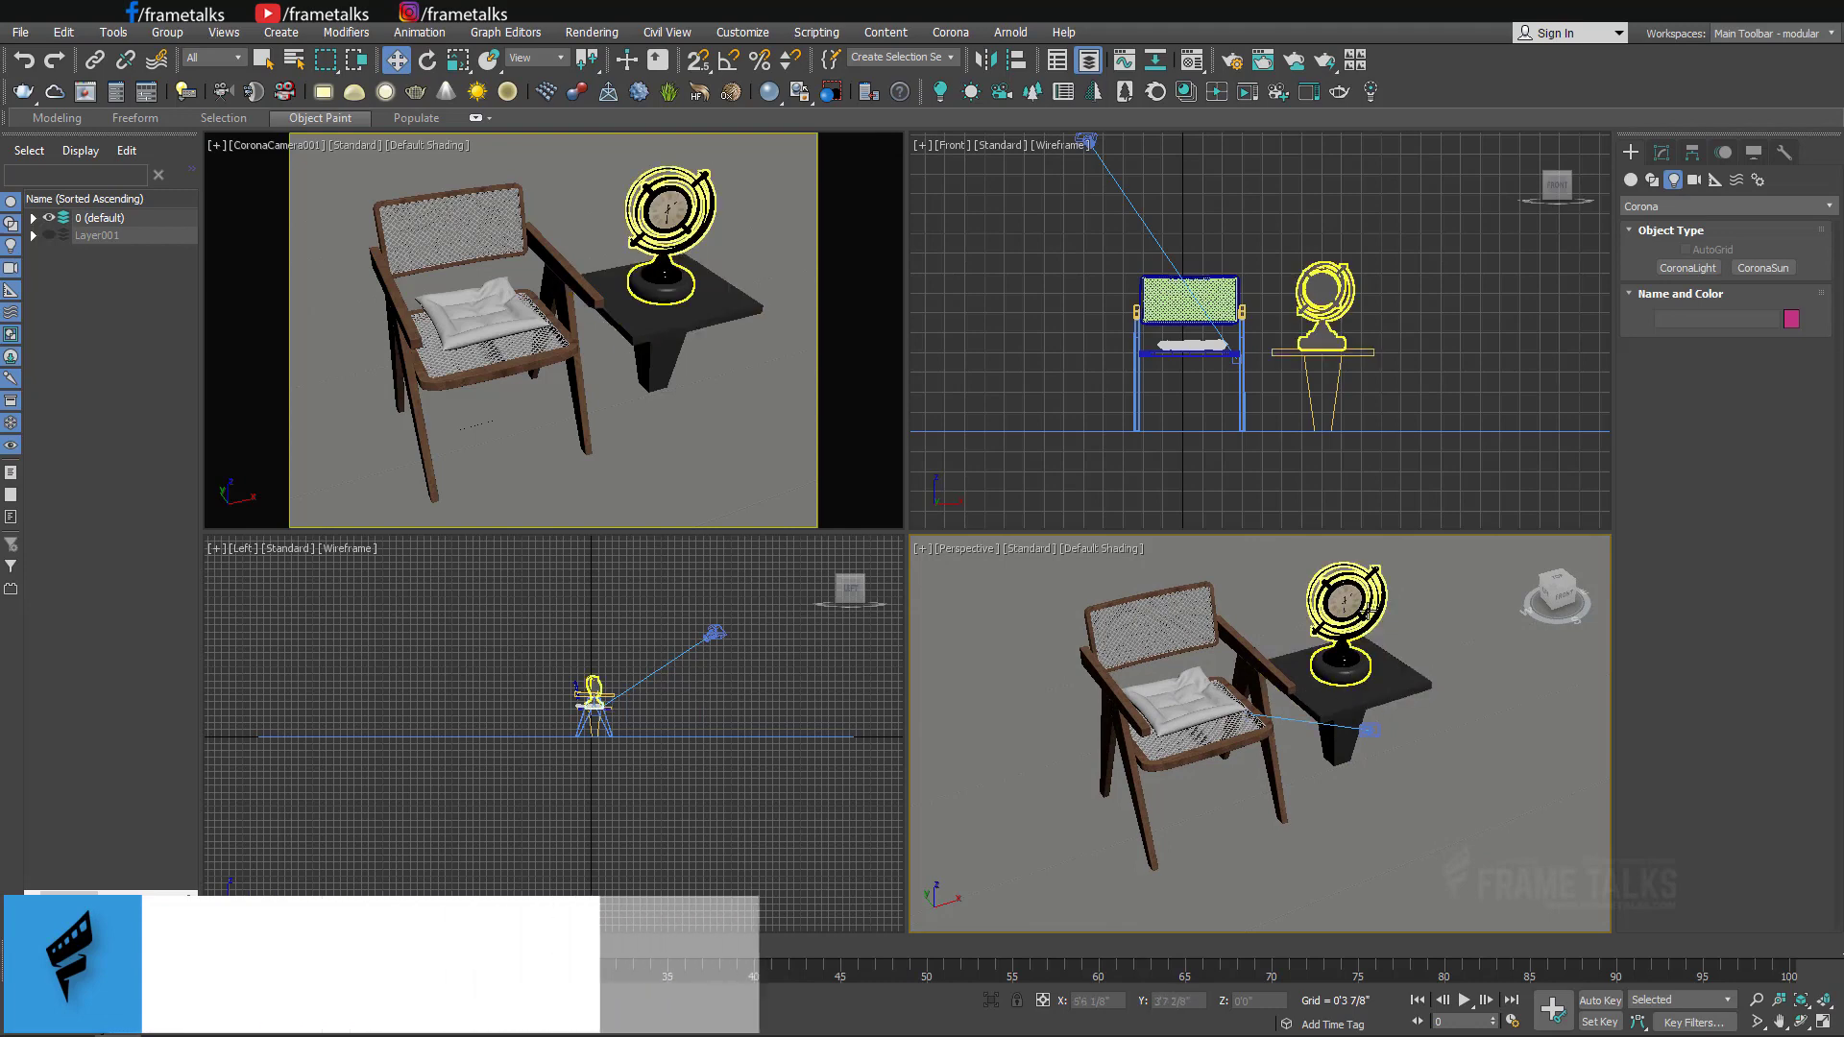
left_click(1362, 595)
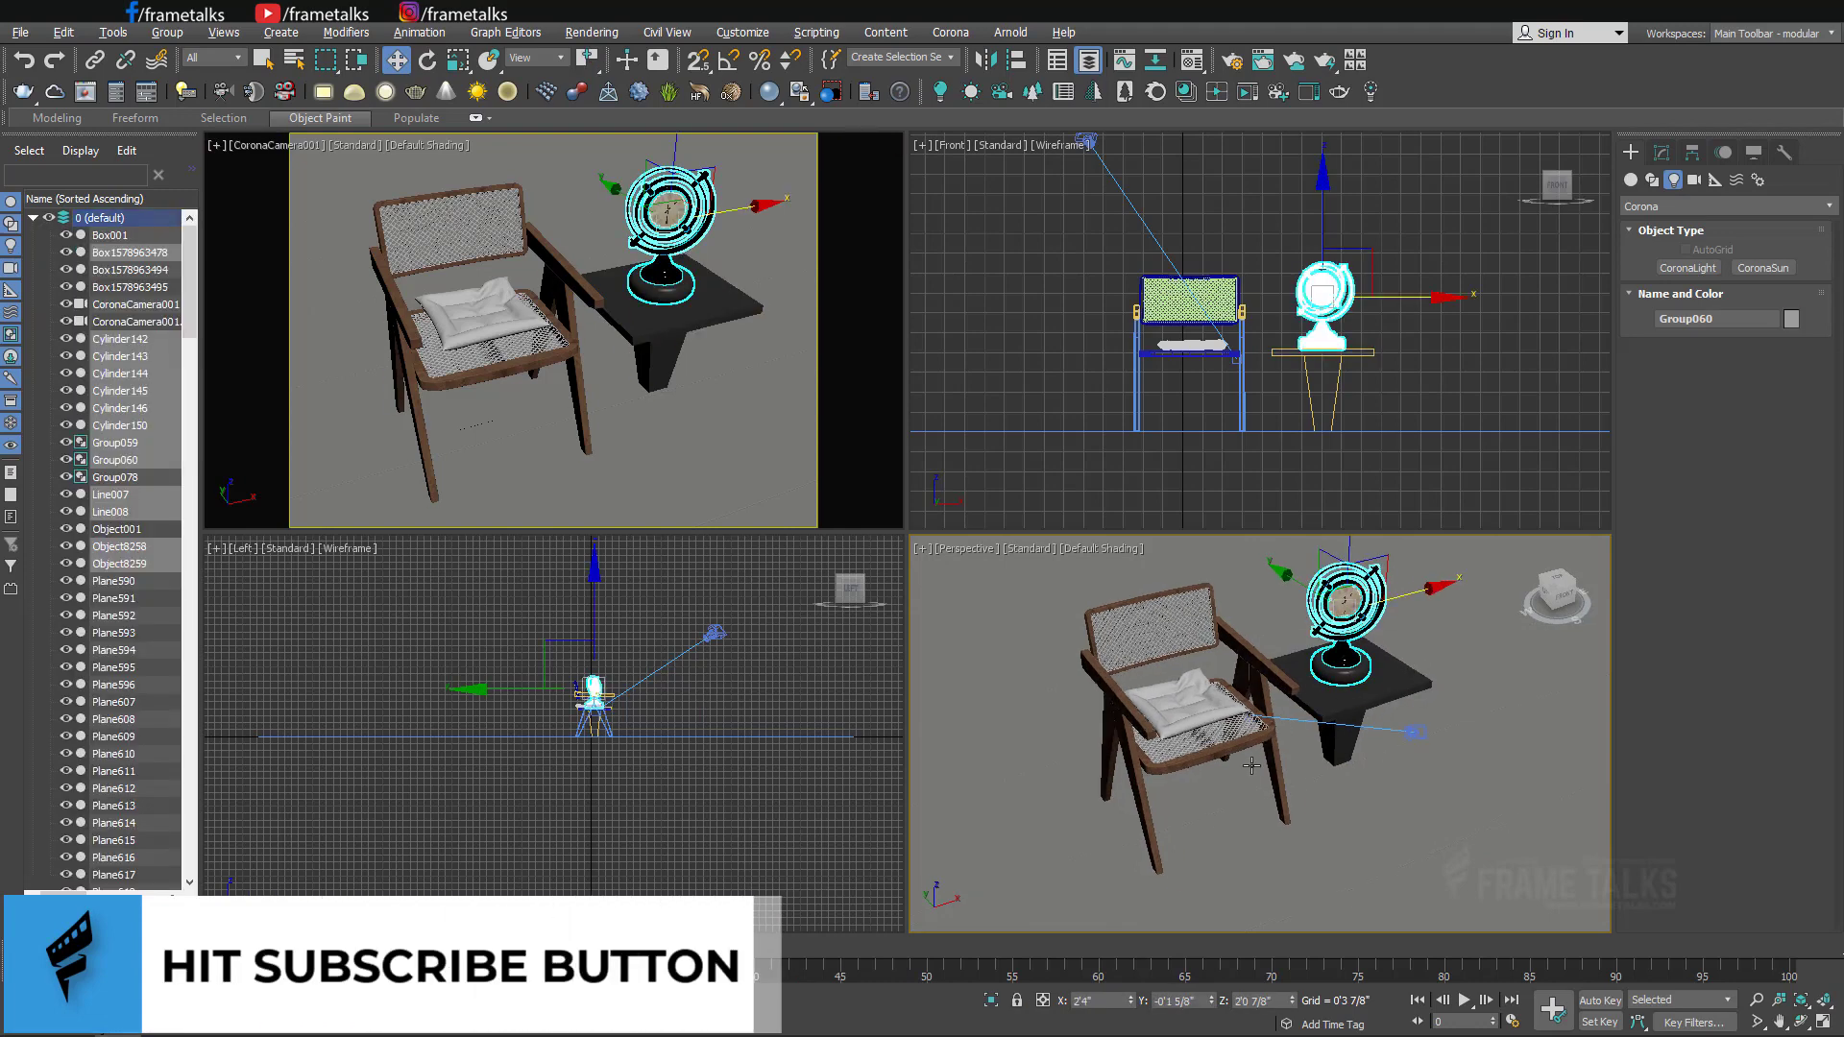
mouse_move(1362, 595)
middle_mouse_down("alt")
mouse_move(1305, 761)
mouse_move(1373, 716)
middle_mouse_up("alt")
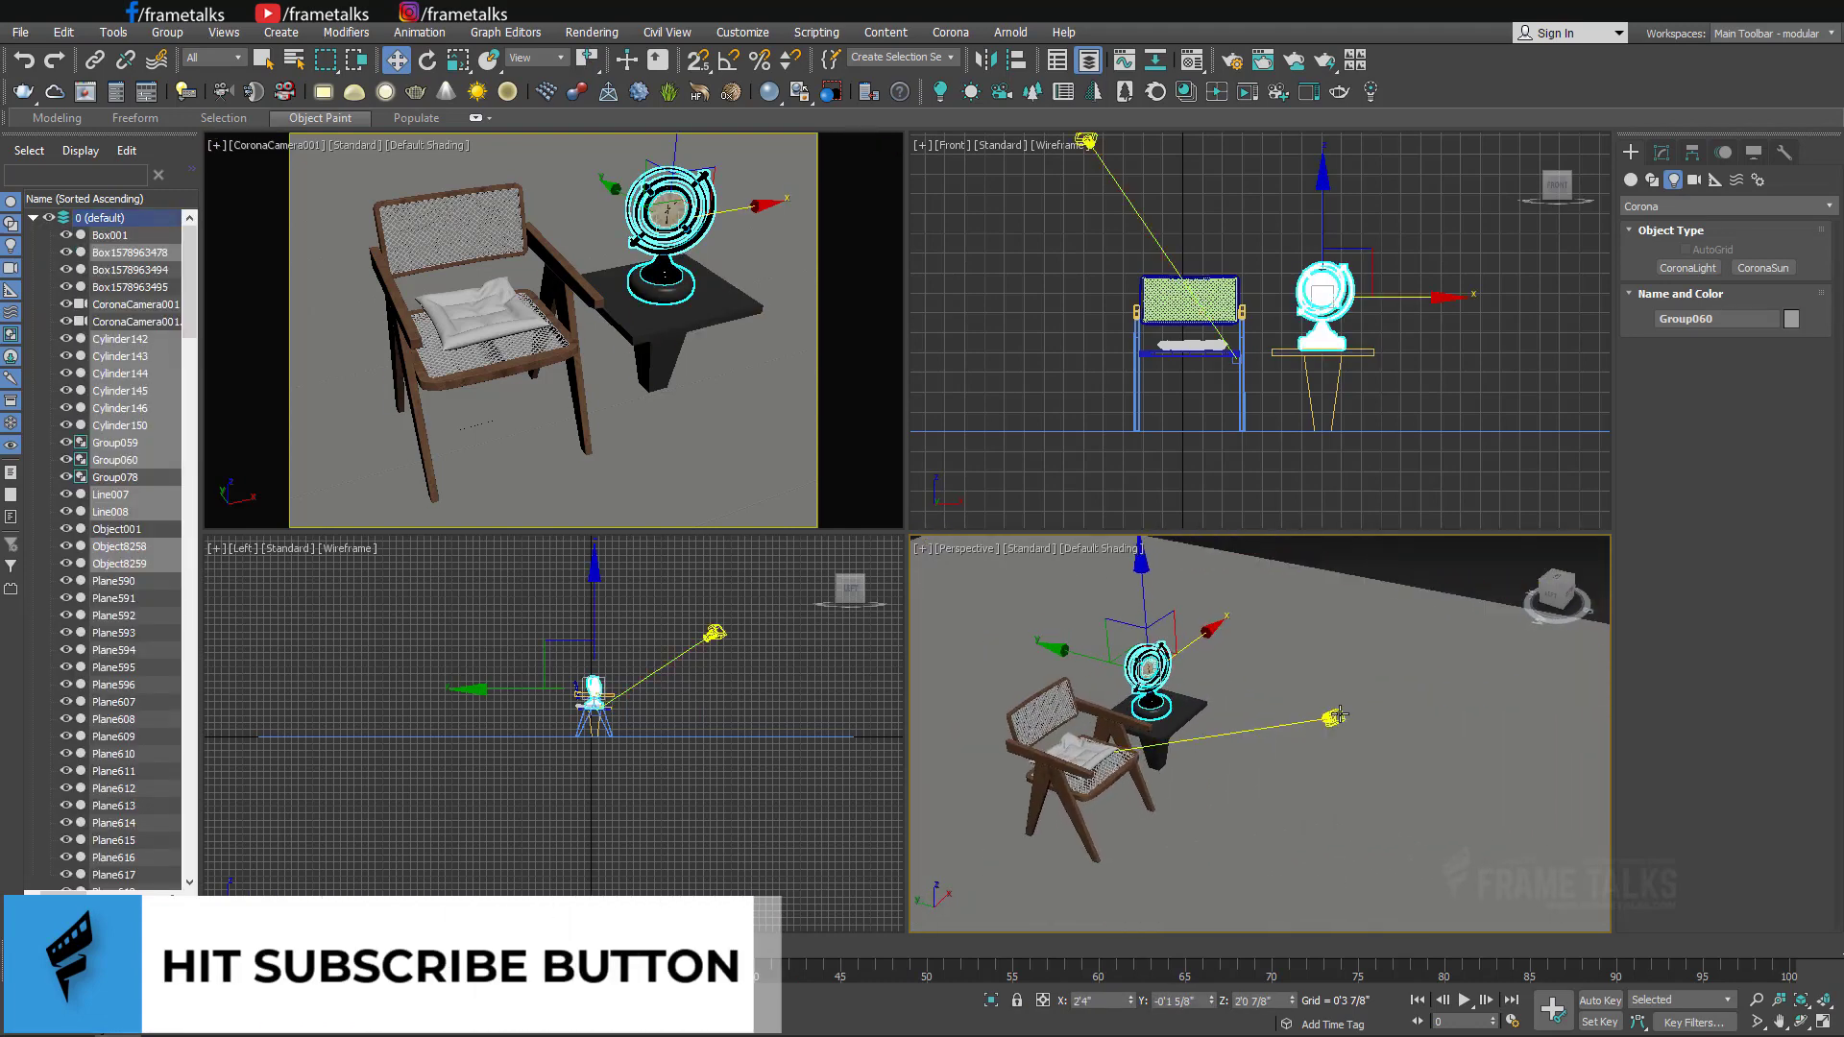
left_click(1333, 718)
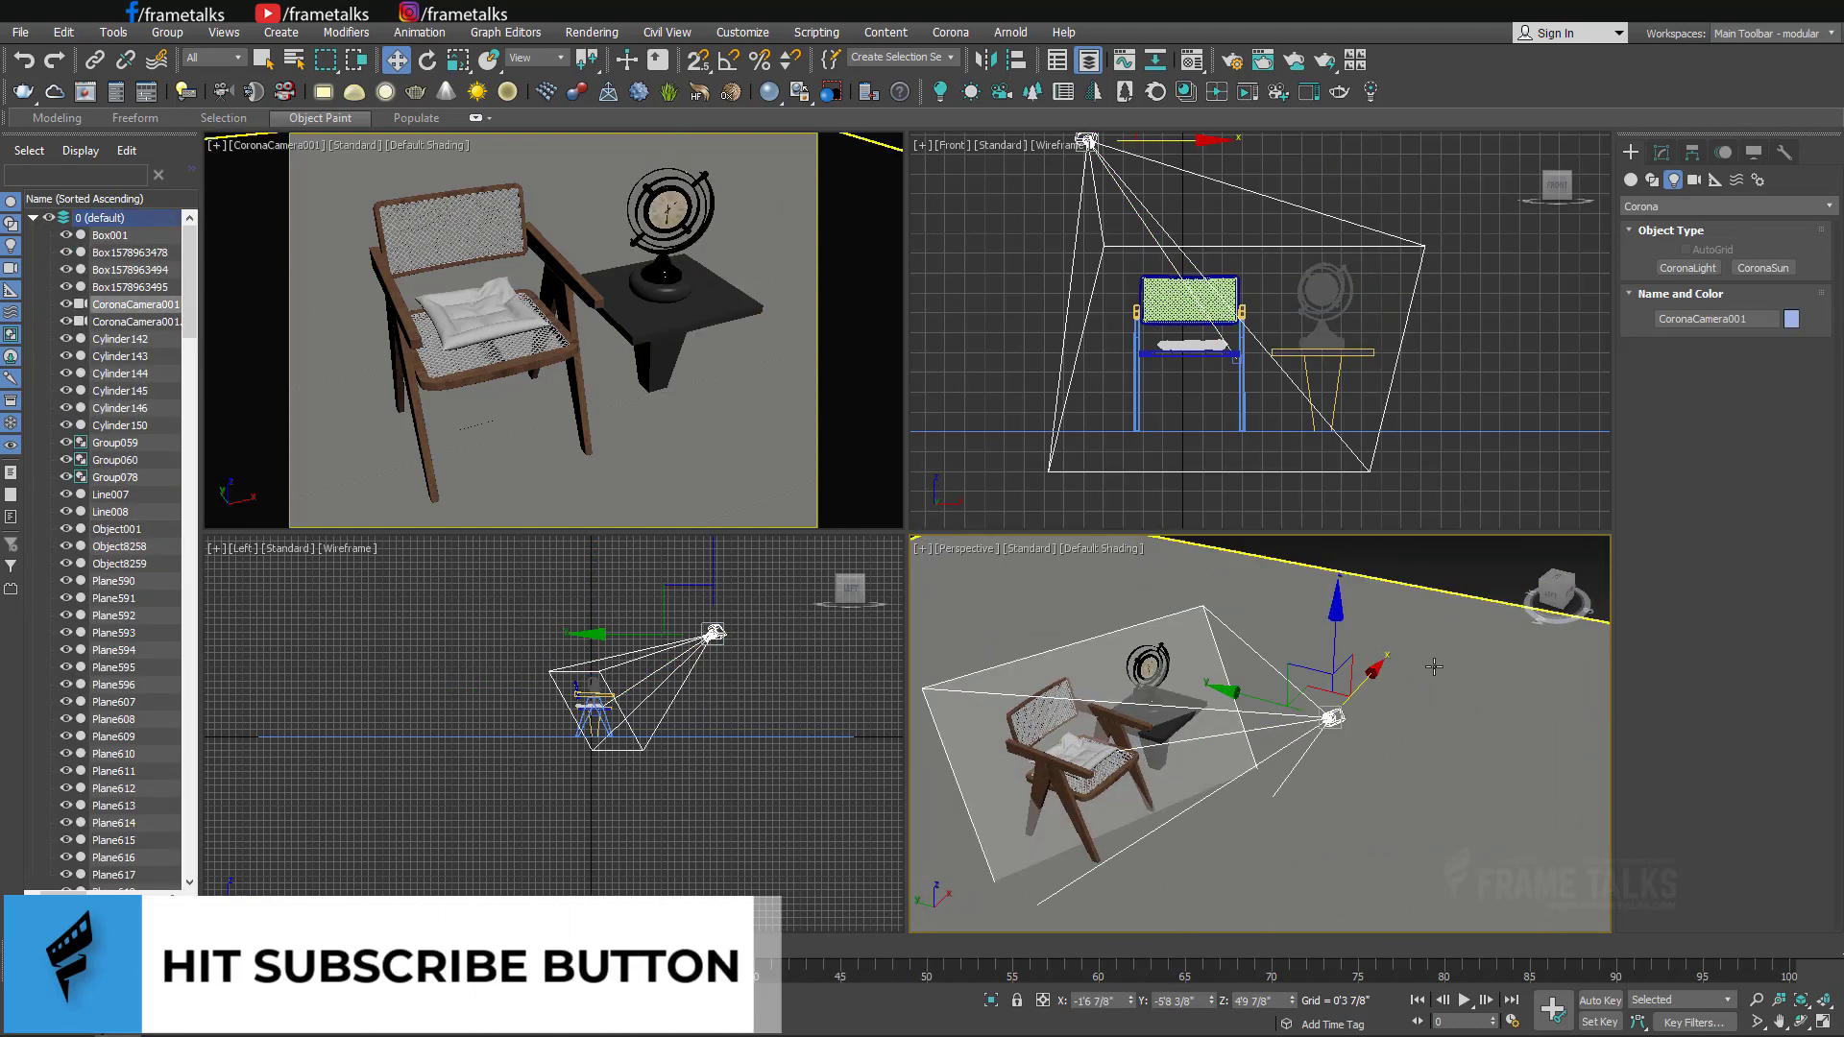
left_click(1002, 161)
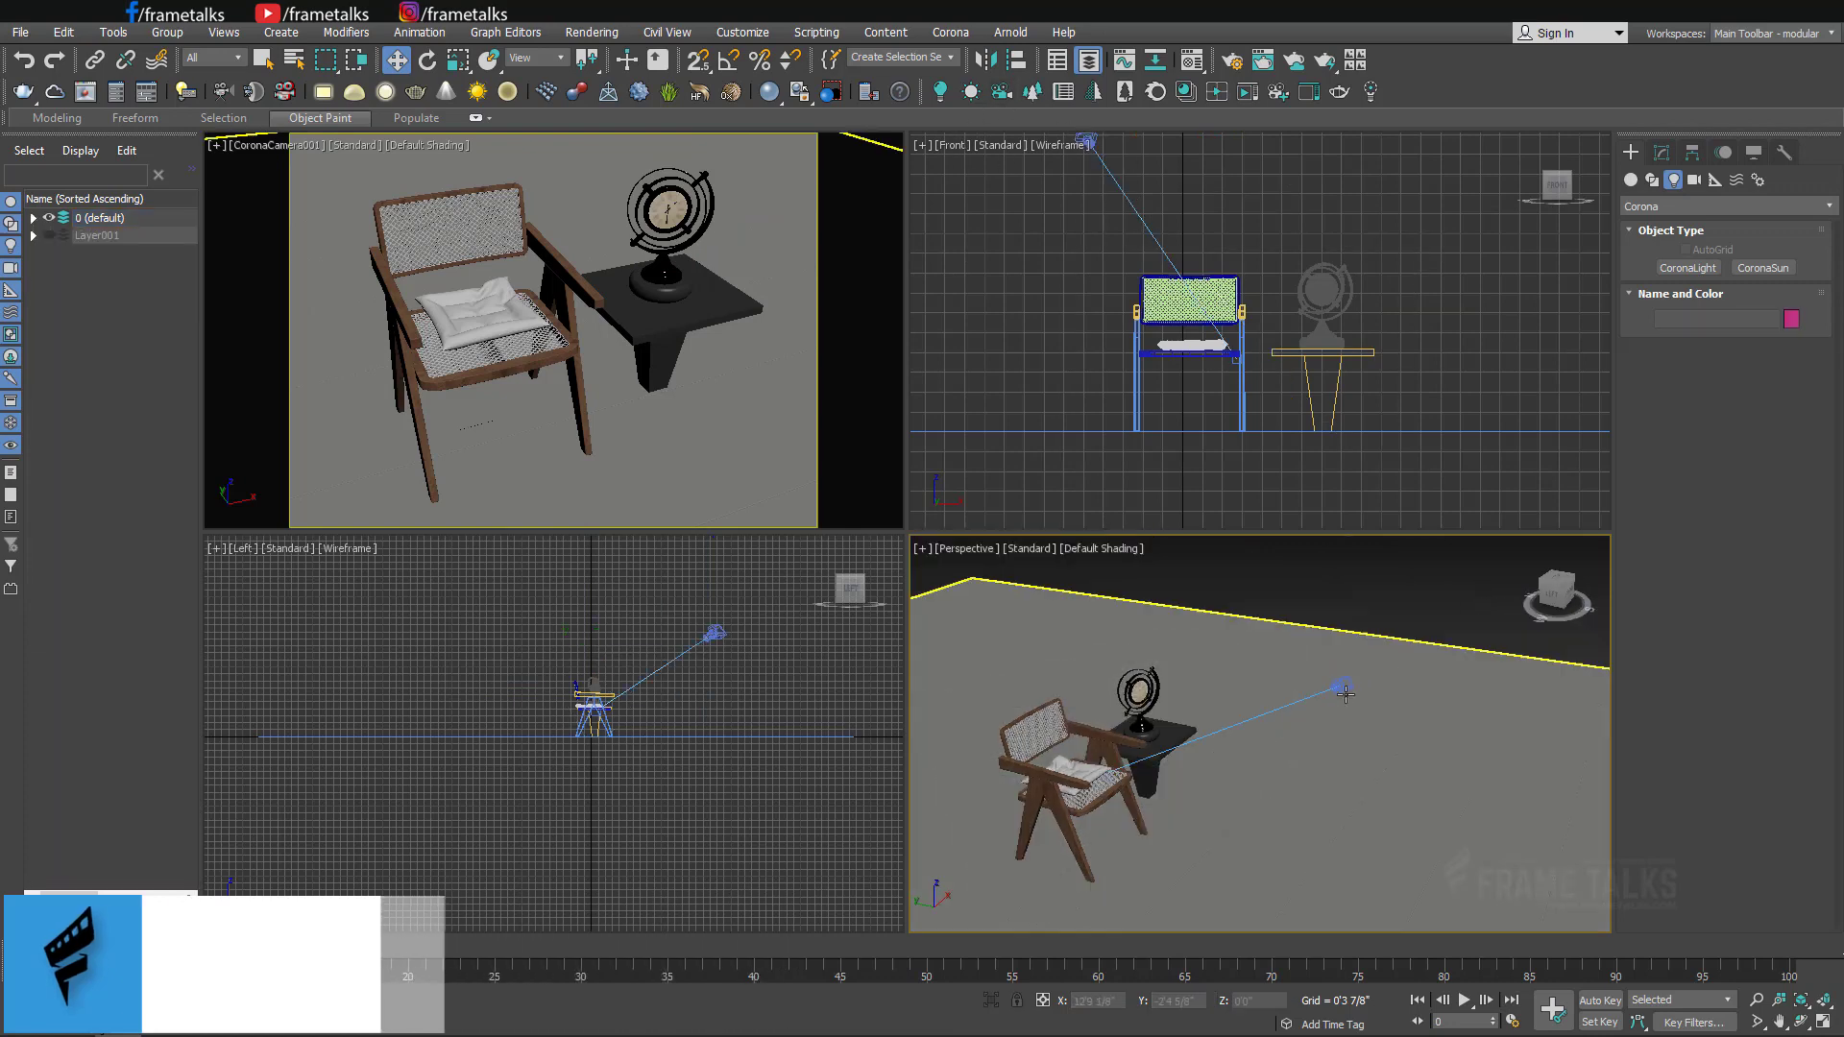
middle_click_drag(1321, 735, 1229, 766, "alt")
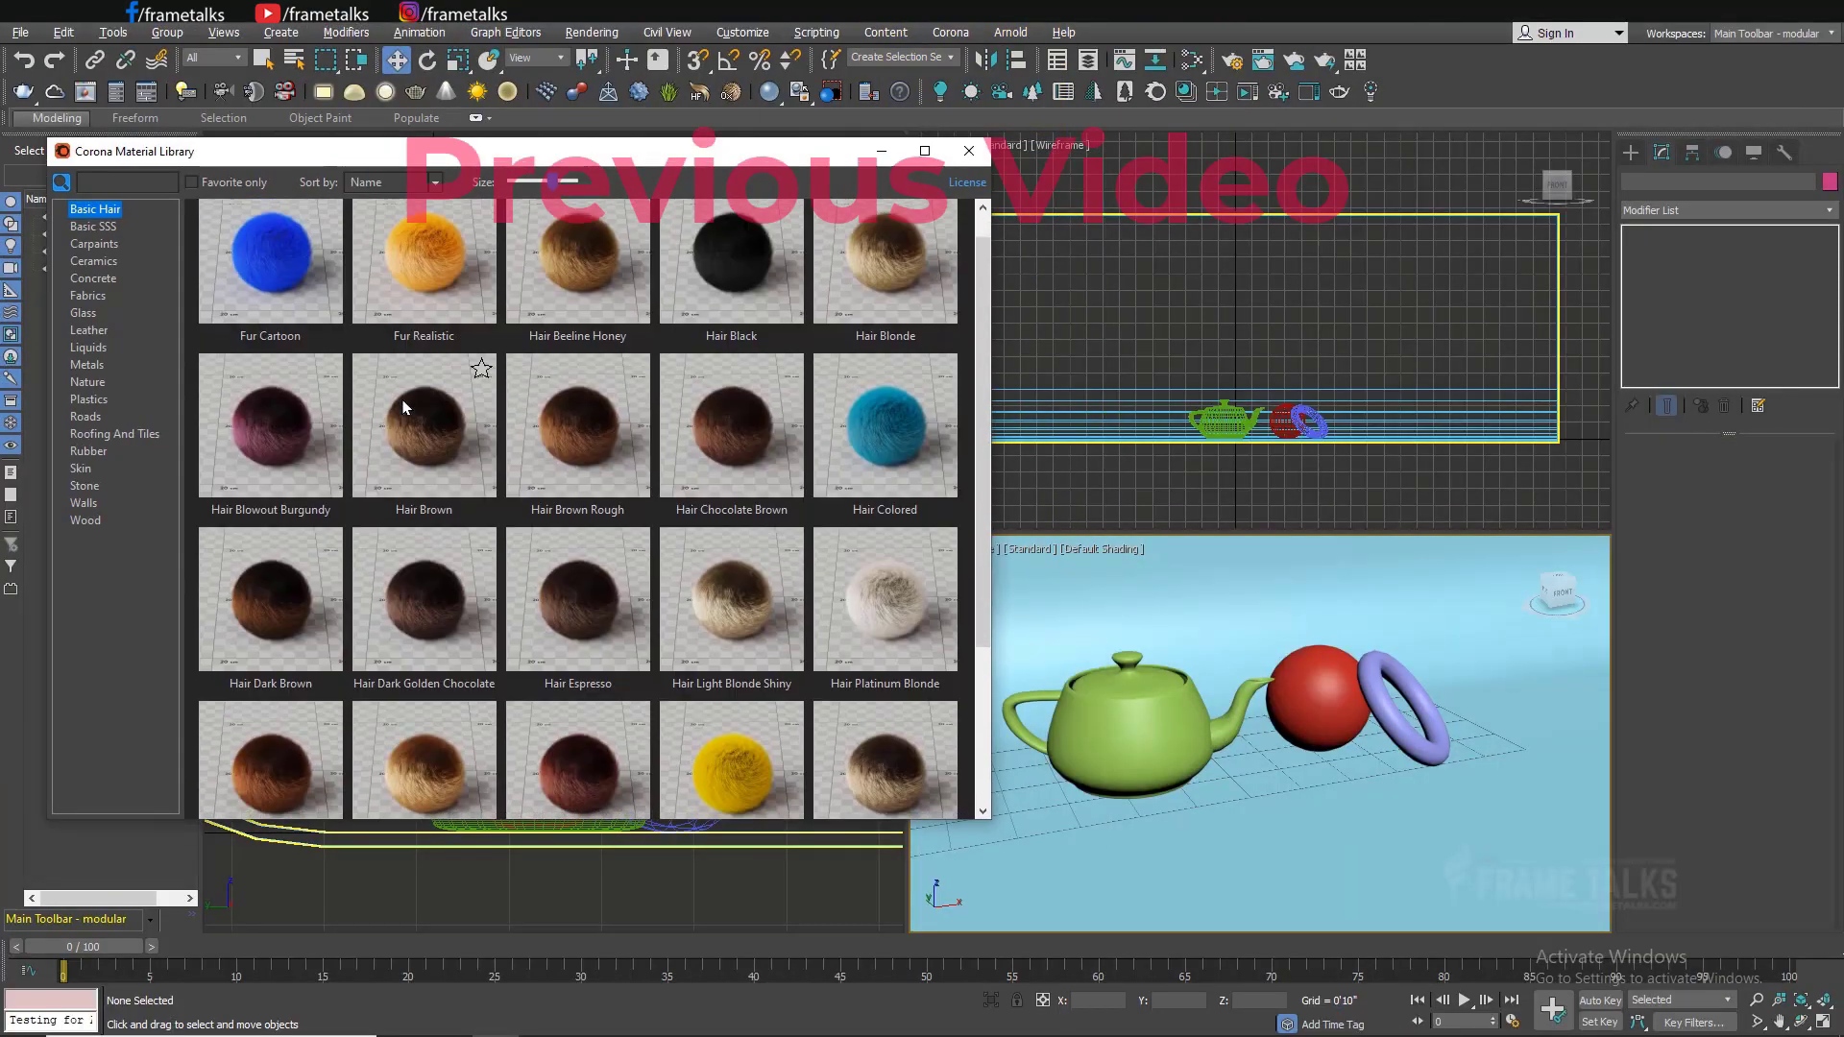
left_click(88, 330)
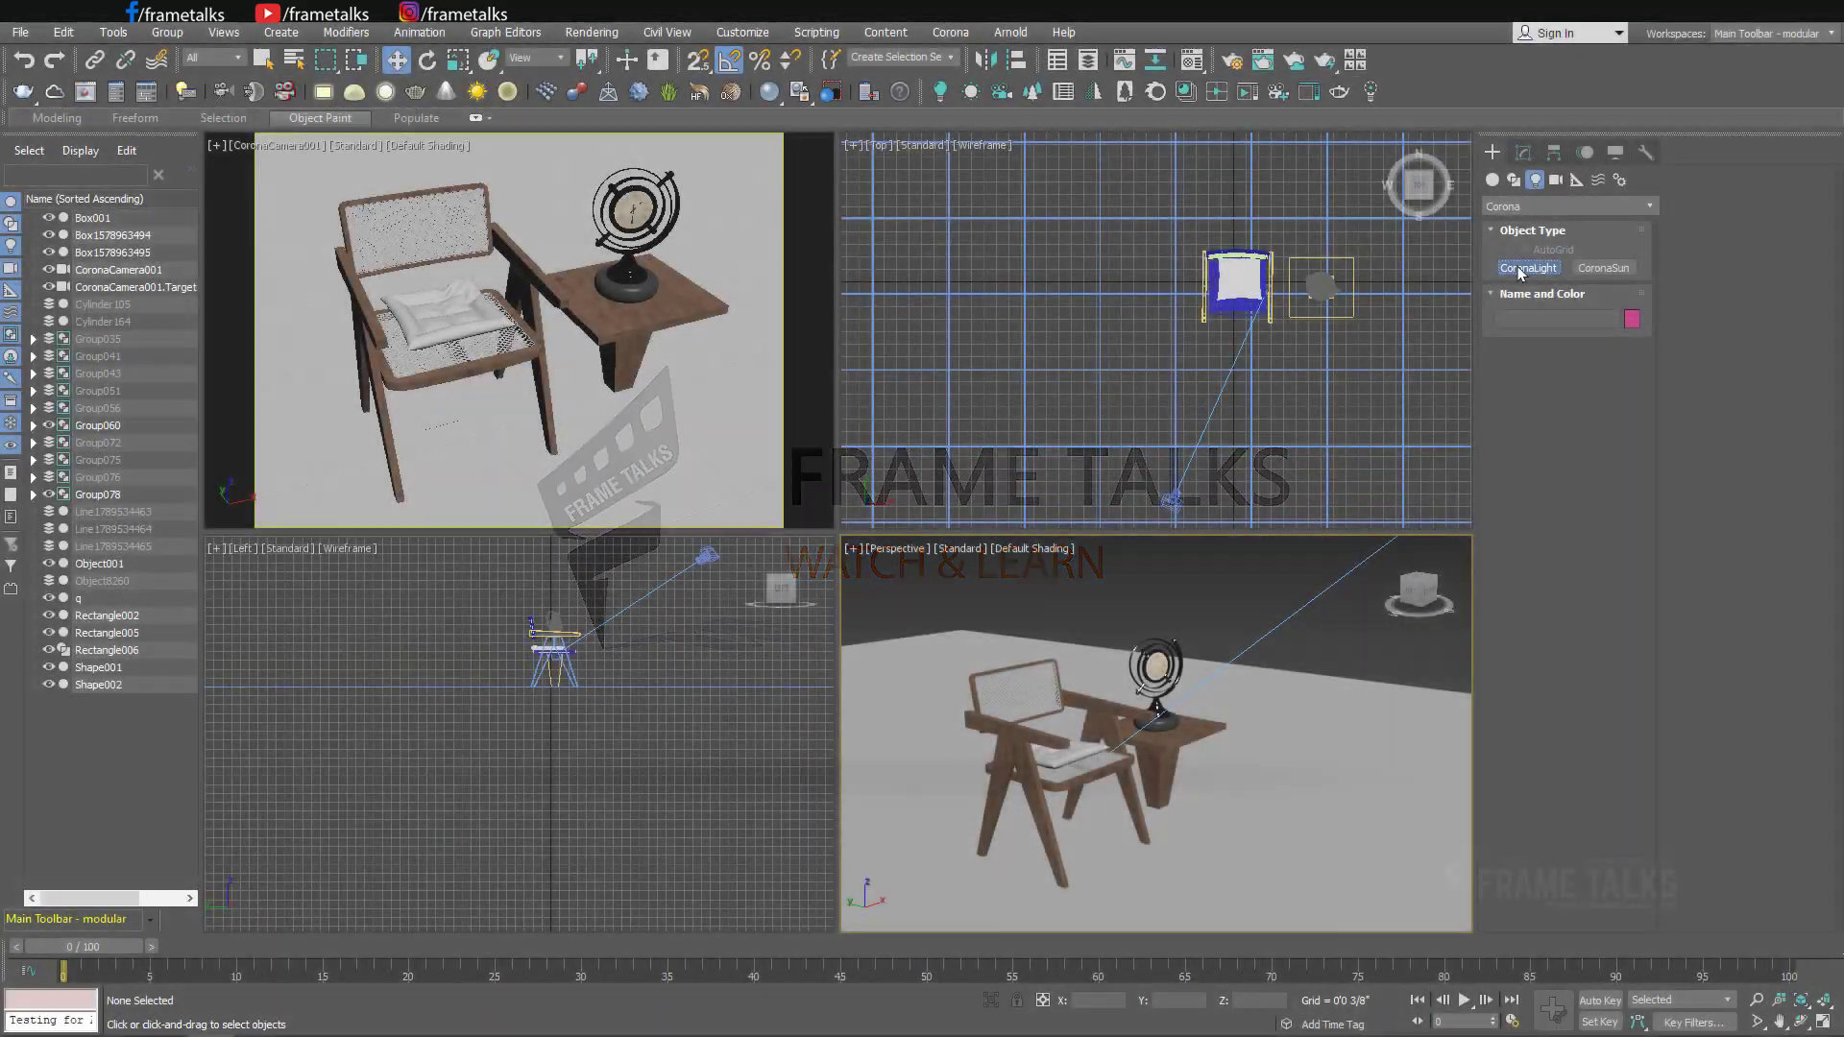
Draw a rectangular Corona light beside the chair, raise it and tilt it toward the chair.
left_click(1522, 269)
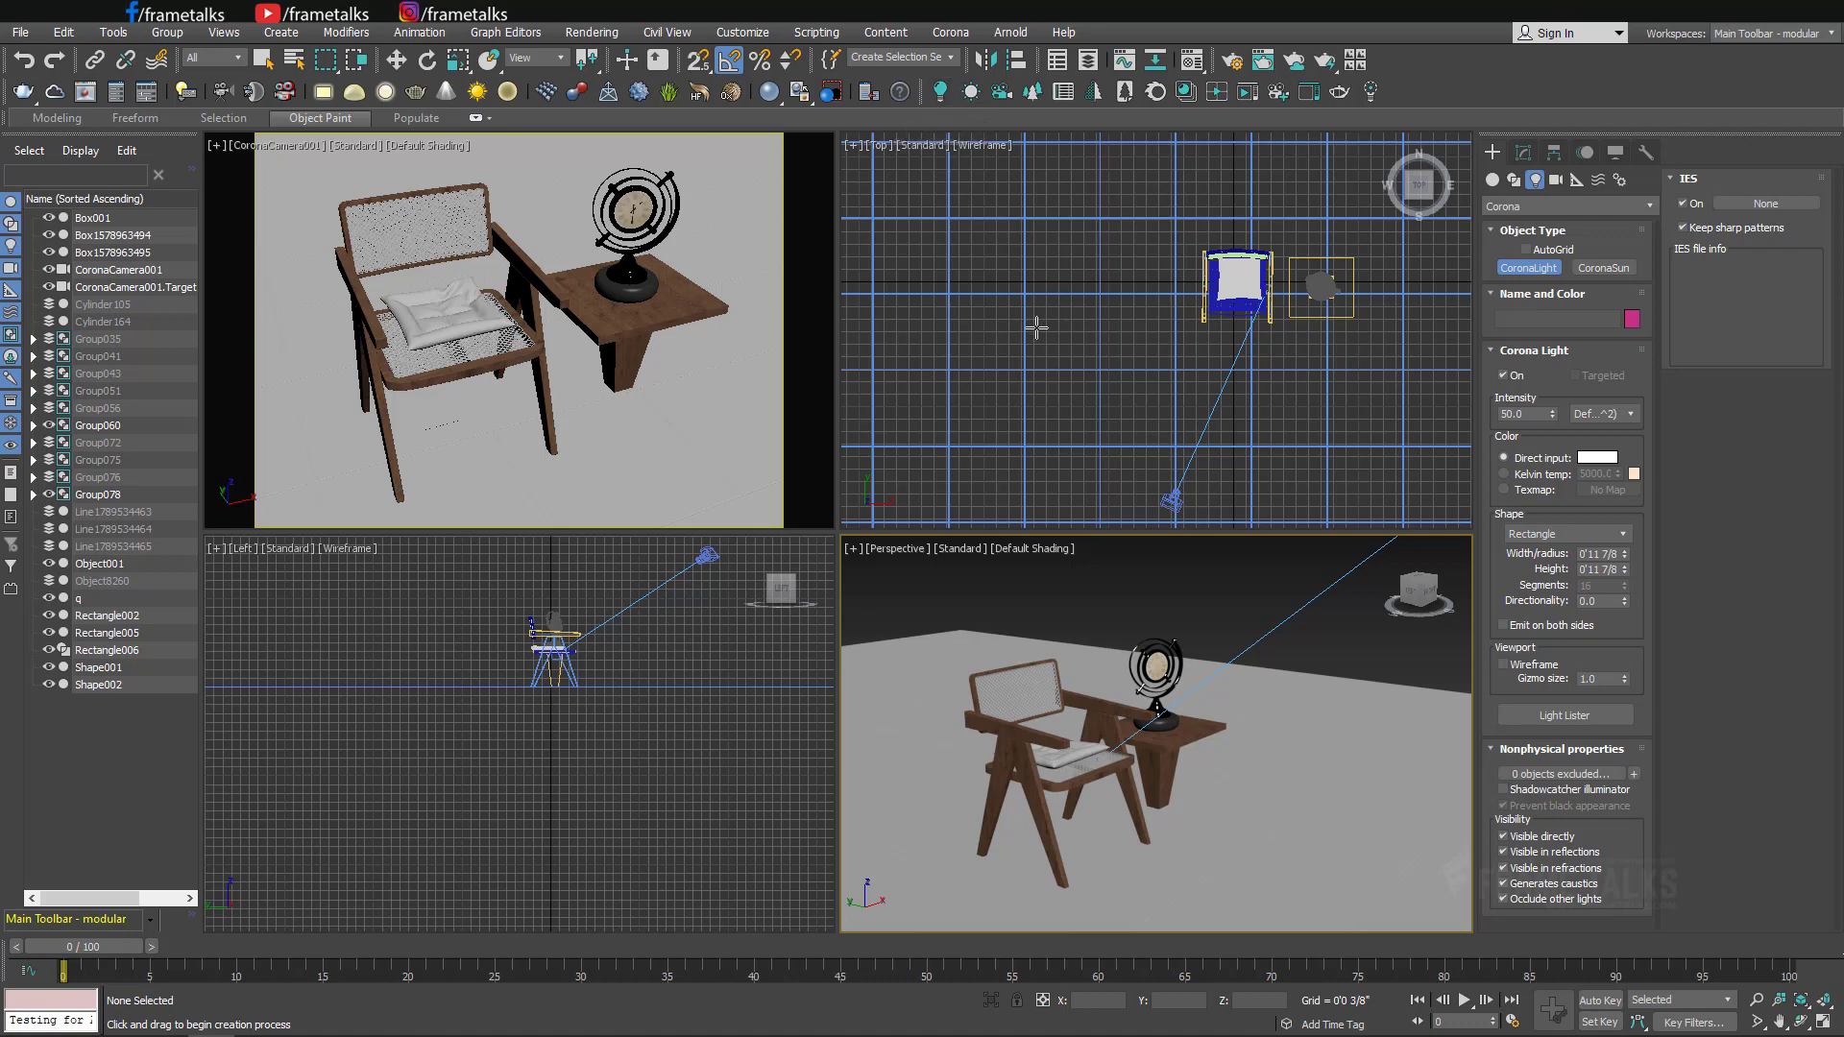
mouse_move(1034, 323)
left_mouse_down()
mouse_move(1123, 407)
mouse_move(1049, 349)
mouse_move(1088, 366)
left_mouse_up()
key("w")
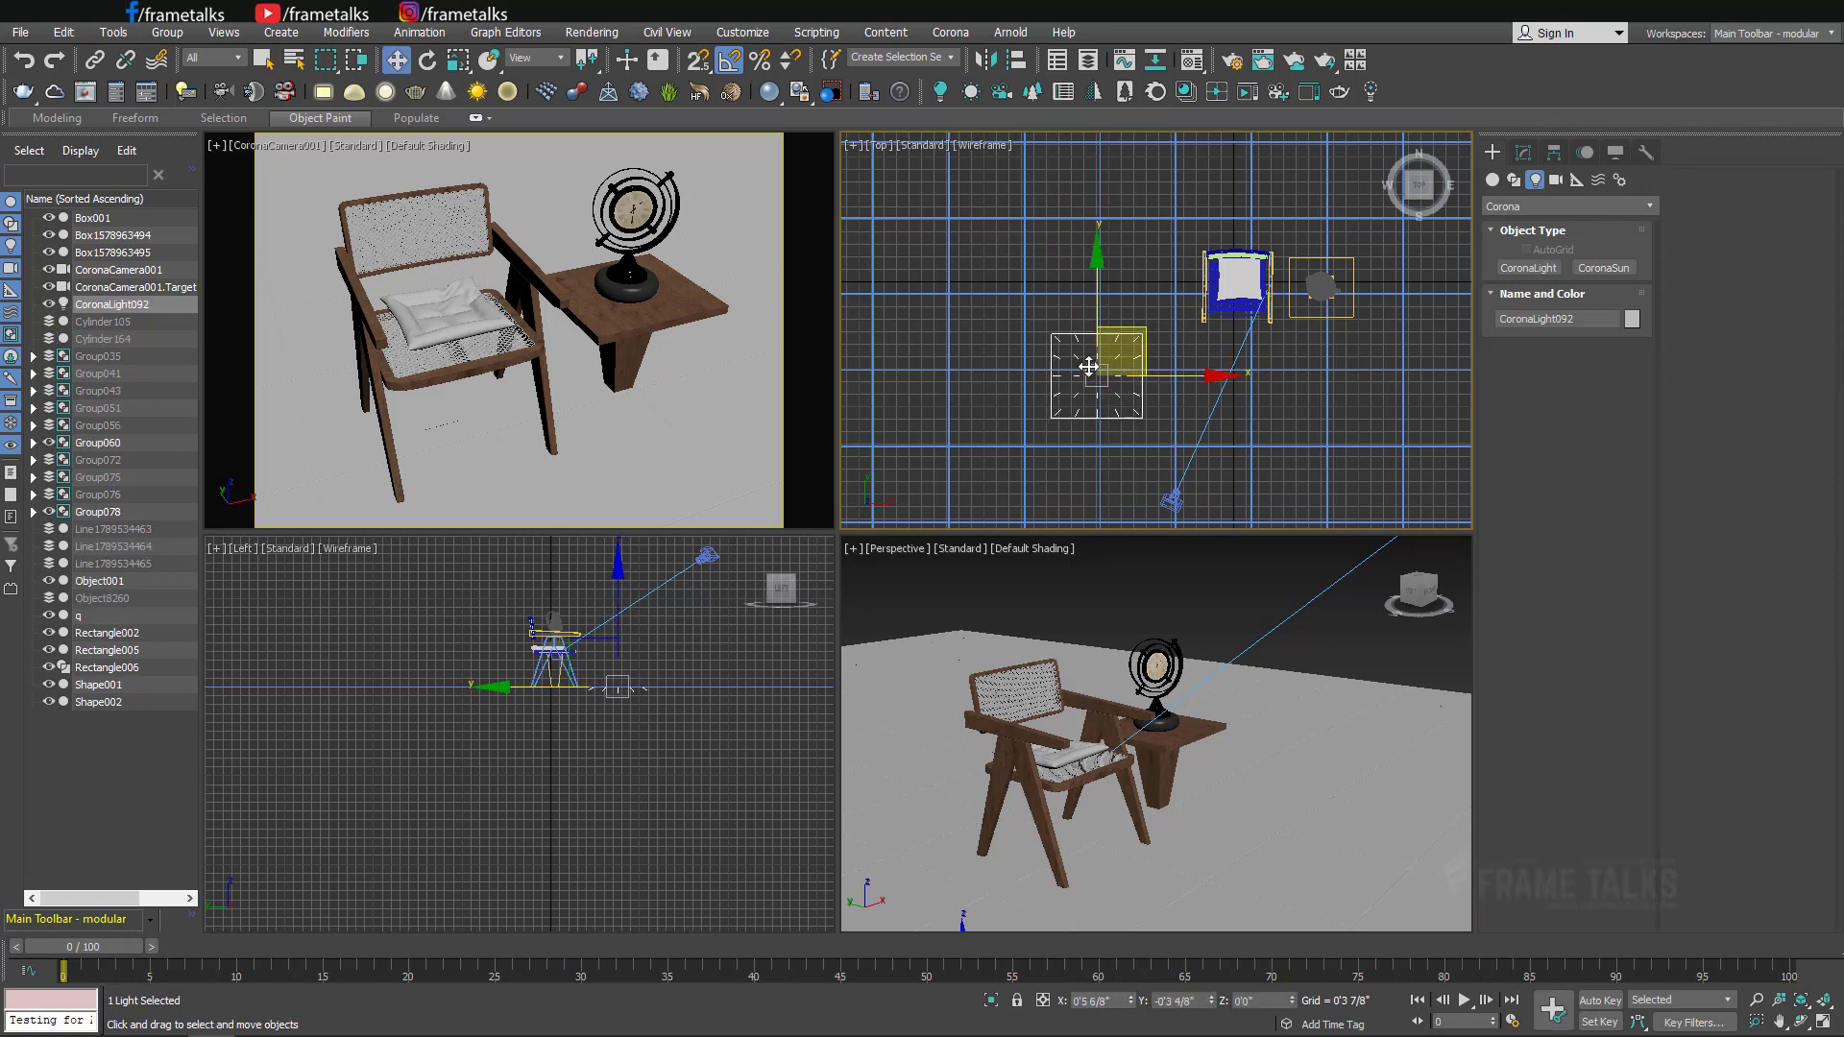
left_click_drag(617, 686, 619, 601)
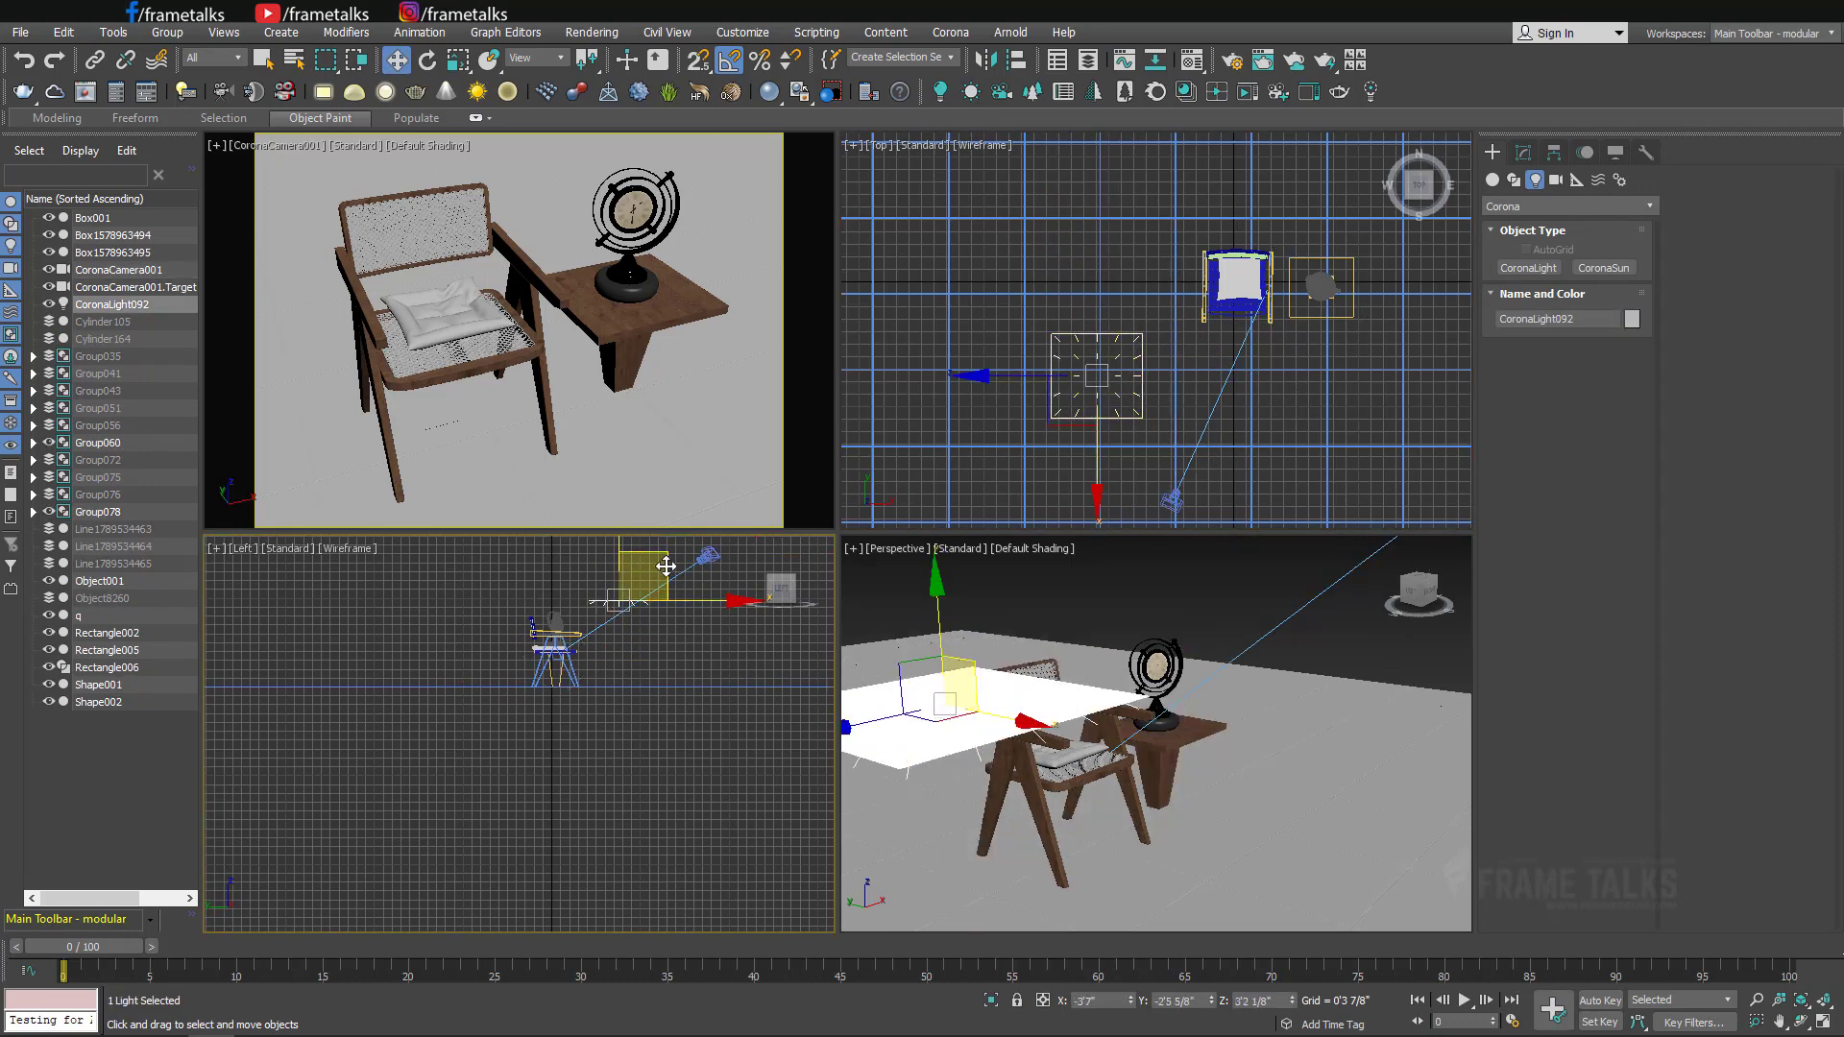
key("e")
left_click_drag(1220, 461, 1195, 520)
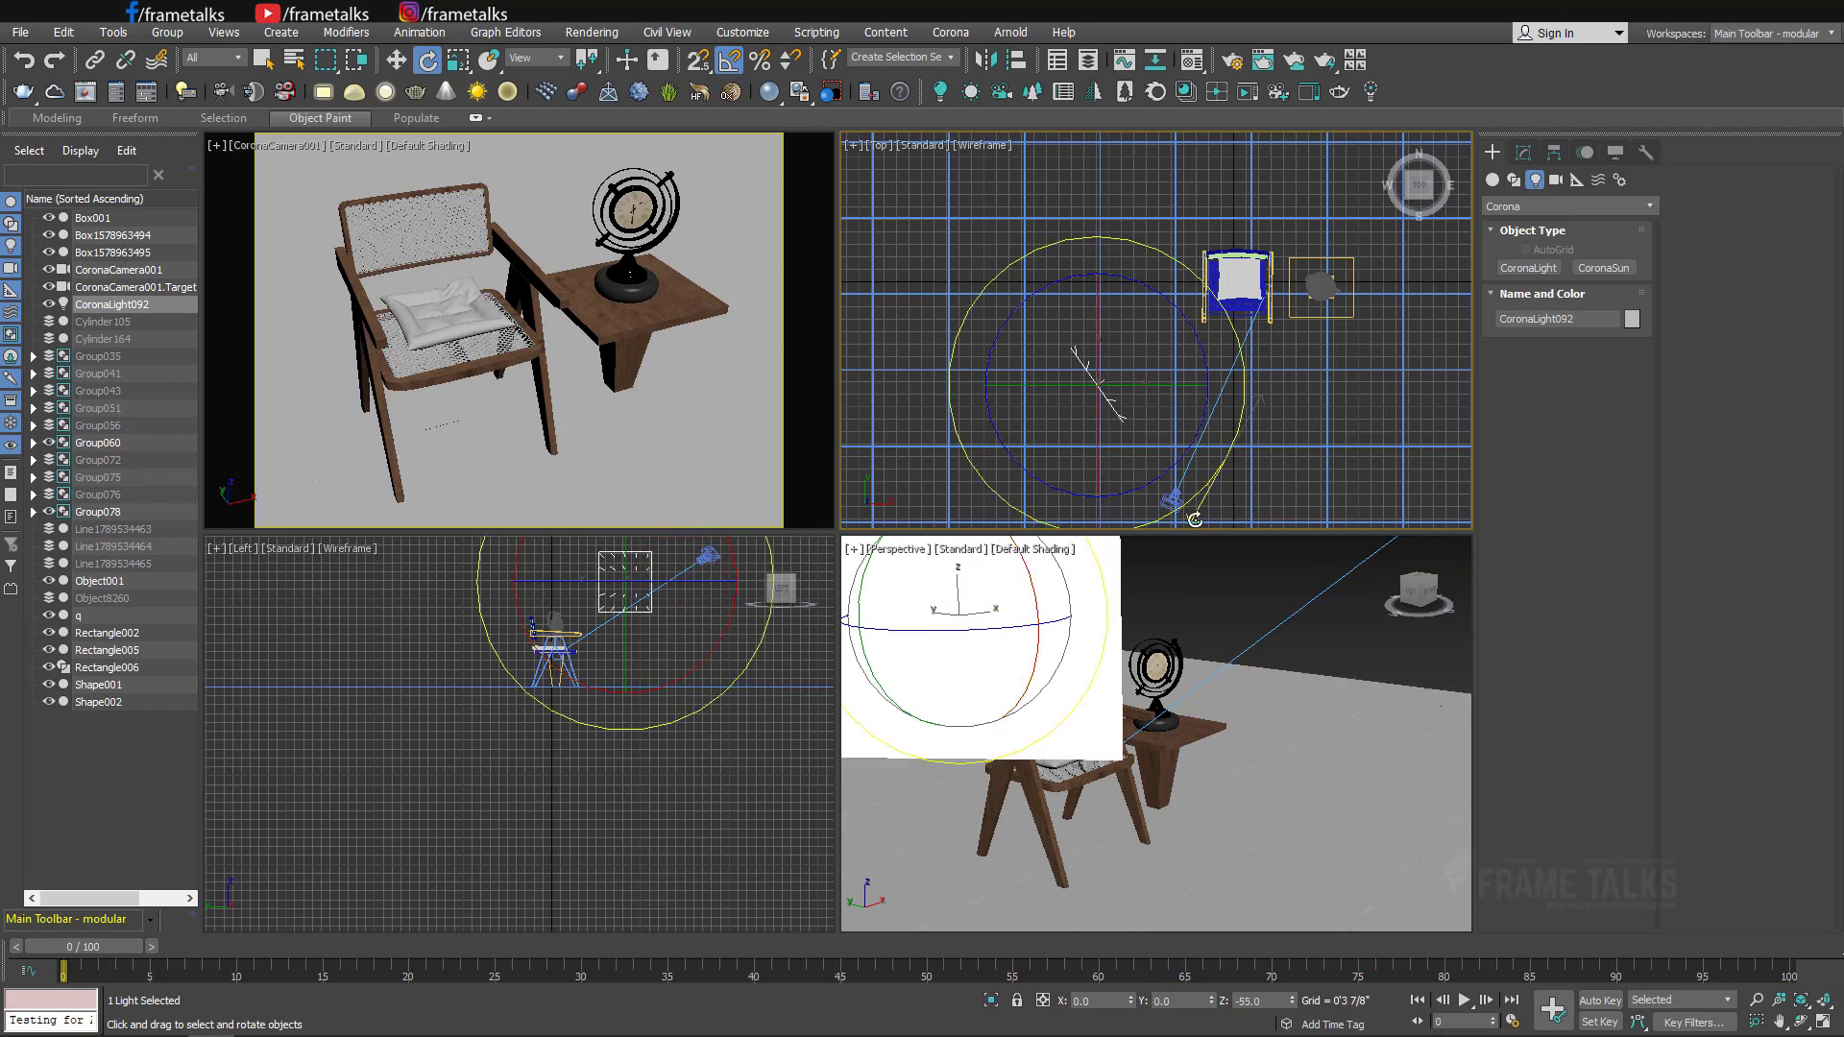
left_click_drag(624, 590, 672, 614)
right_click(1217, 483)
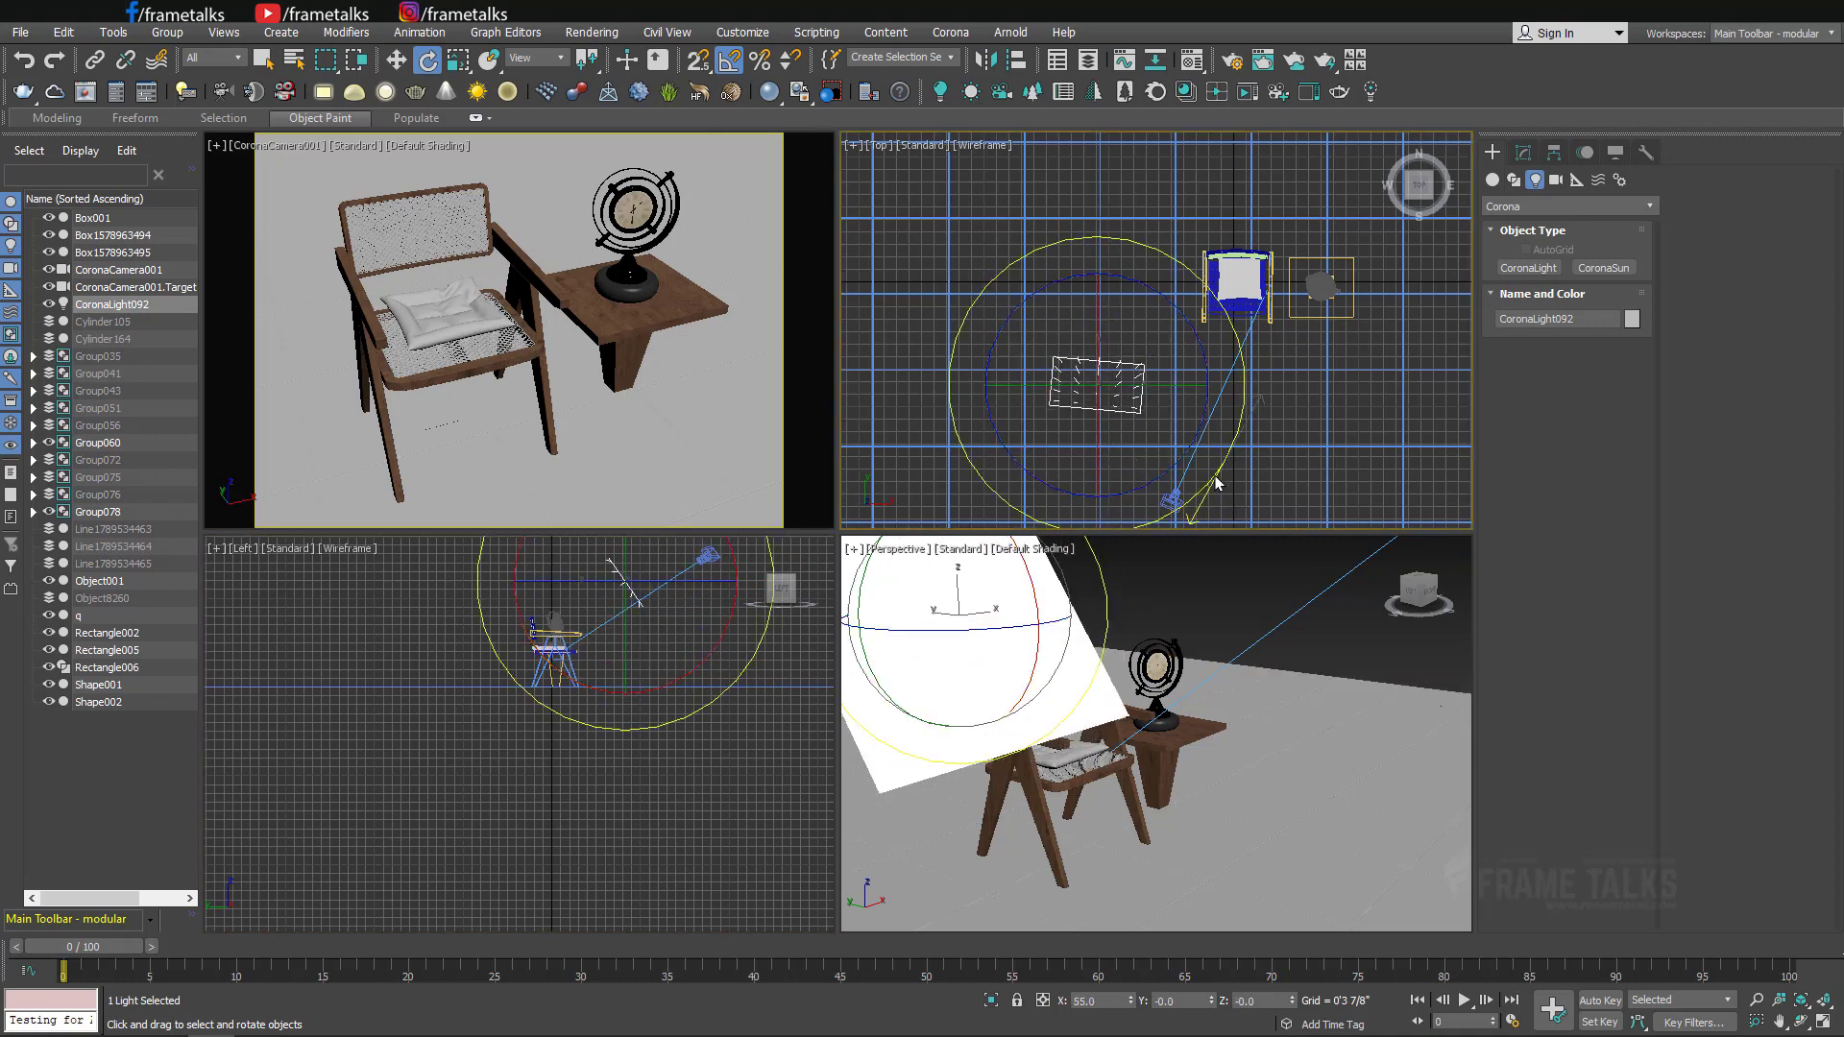
mouse_move(1216, 483)
left_mouse_down()
mouse_move(1120, 519)
mouse_move(1233, 457)
left_mouse_up()
Reselect the Corona light, reframe the perspective view, and show the light's parameters.
key("w")
left_click(1173, 500)
left_click(1074, 442)
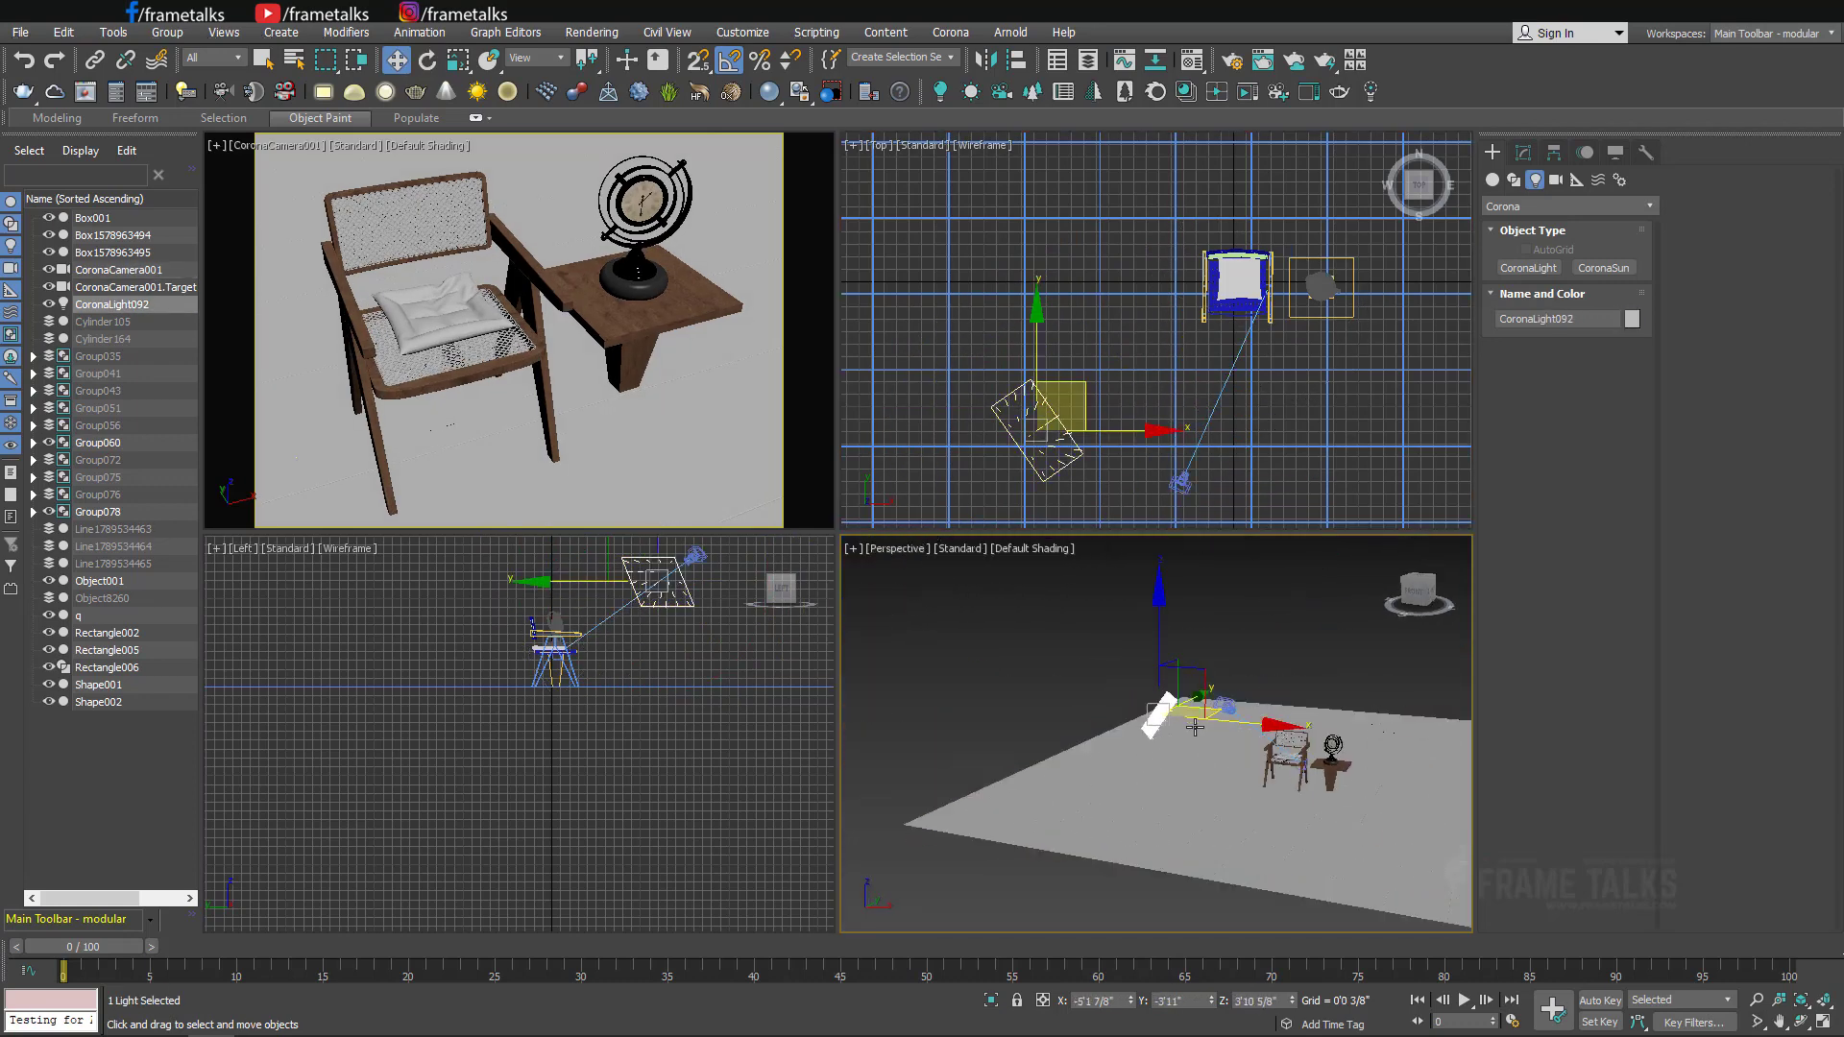
scroll(1321, 728, "down", 5)
middle_click_drag(1320, 728, 1249, 672, "alt")
left_click(1534, 151)
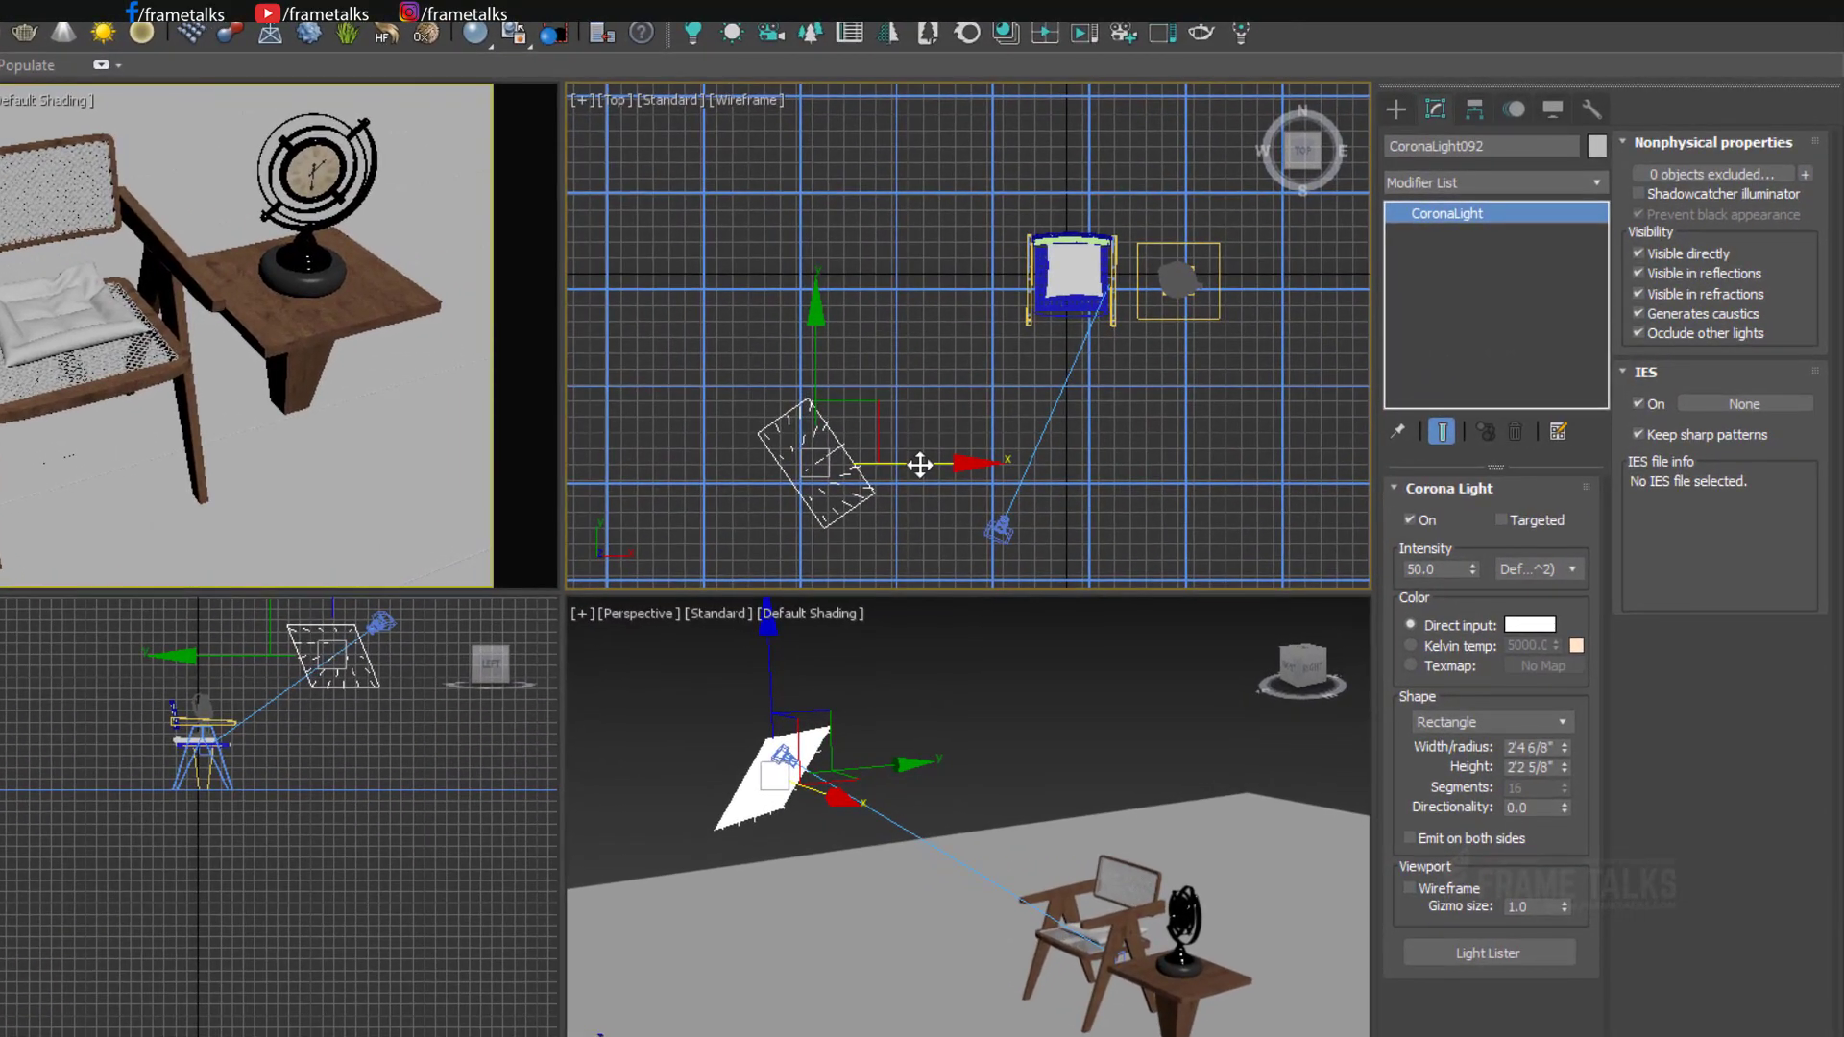
left_click_drag(919, 464, 914, 464)
Enable Targeted on the Corona light so it gets a target.
left_click(1008, 712)
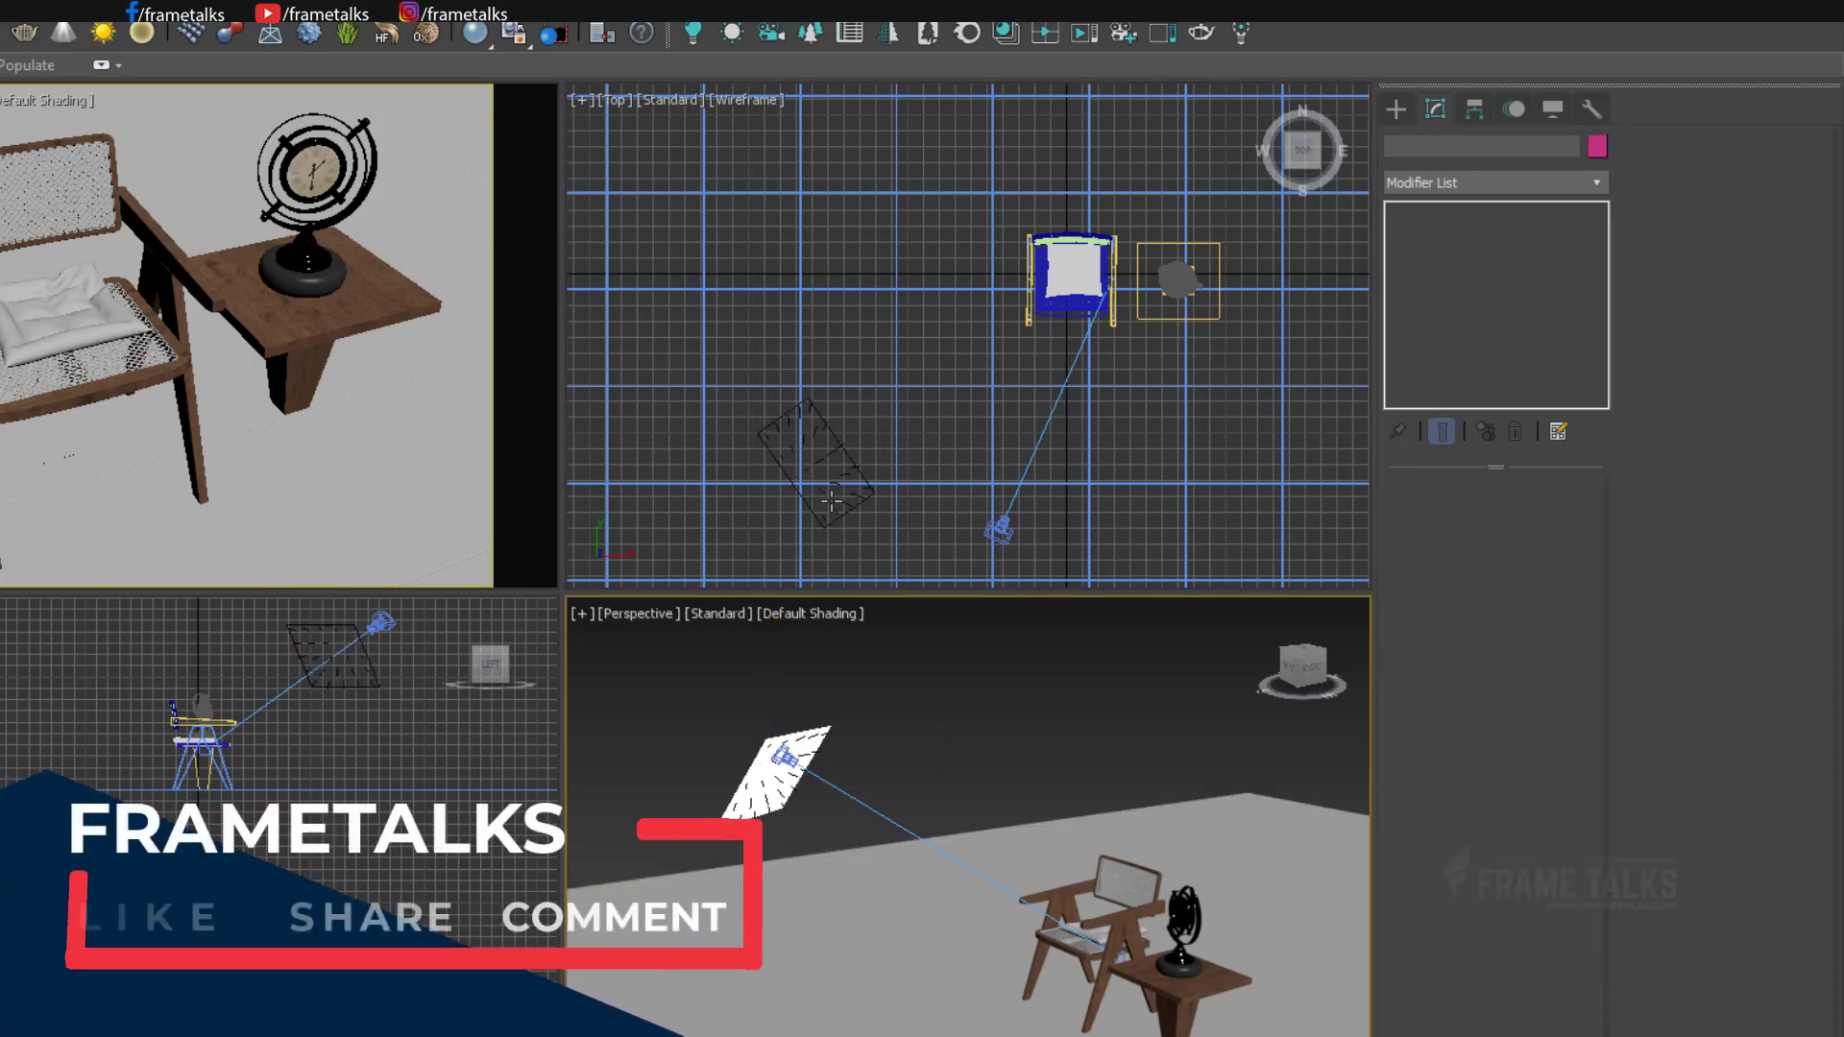
scroll(841, 463, "up", 5)
scroll(799, 458, "down", 2)
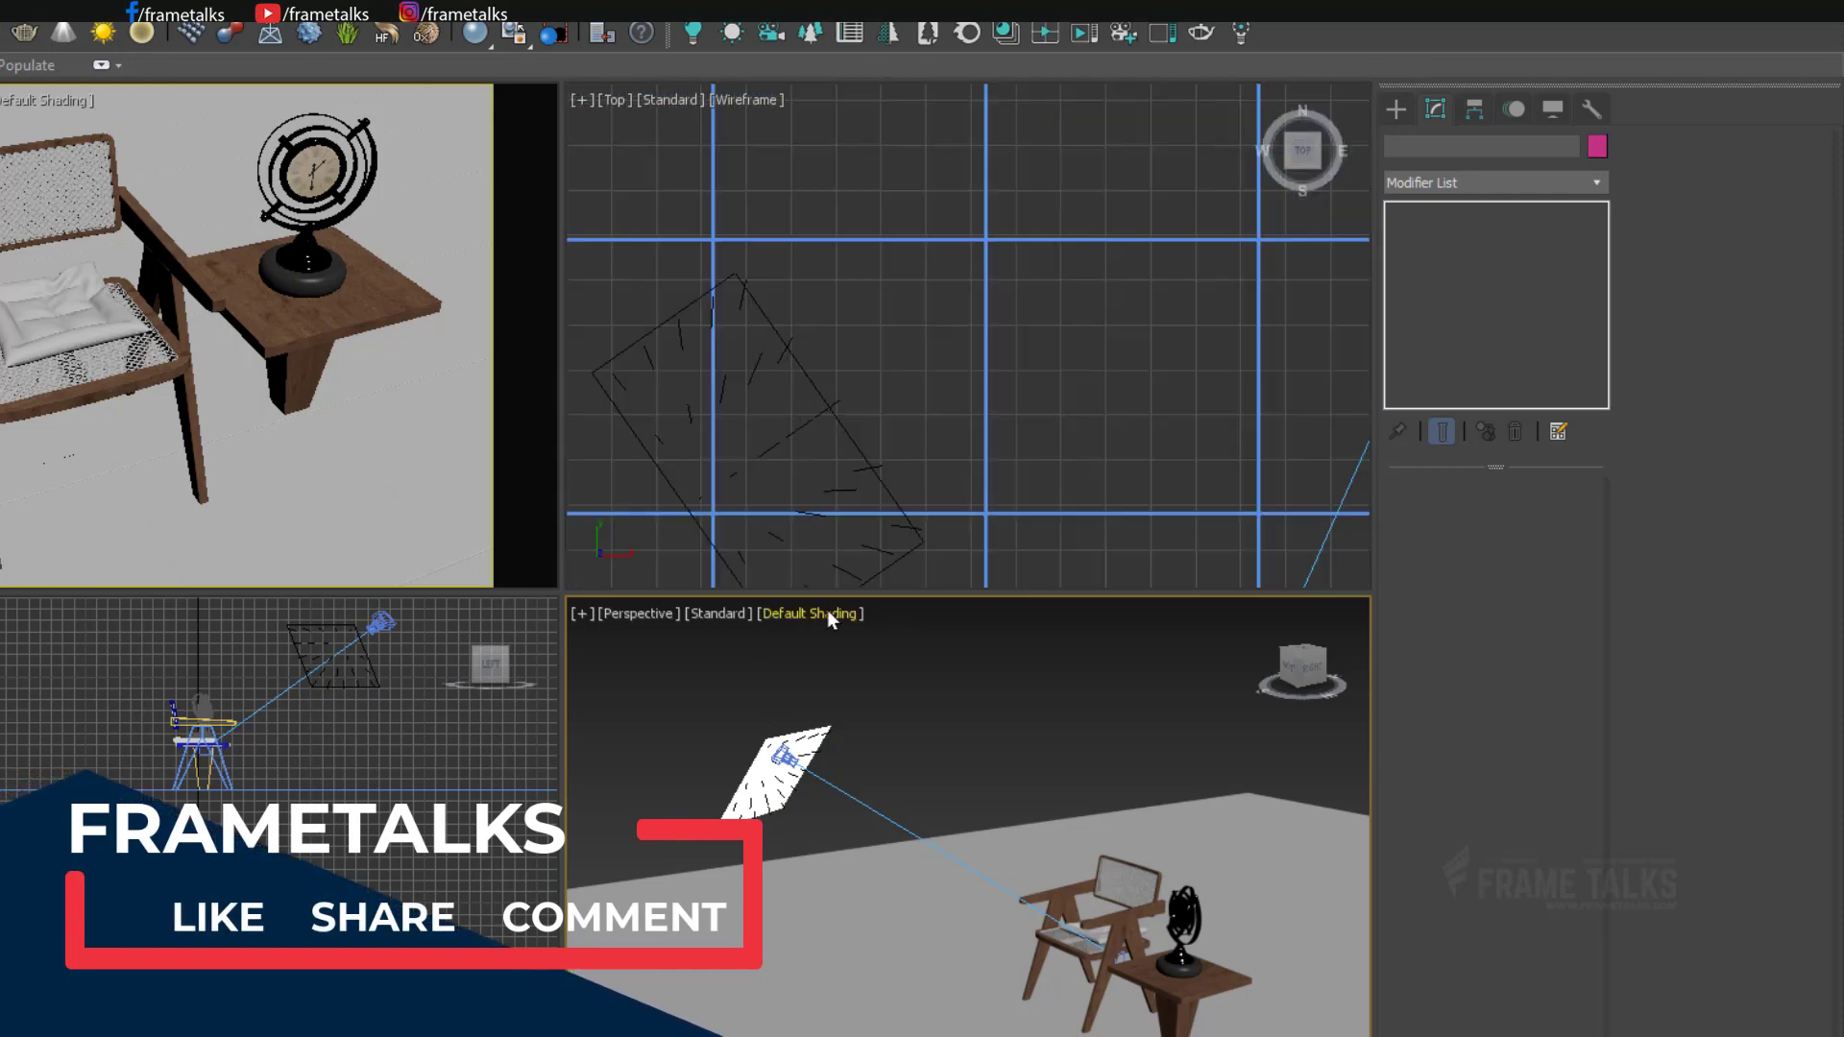
left_click(832, 400)
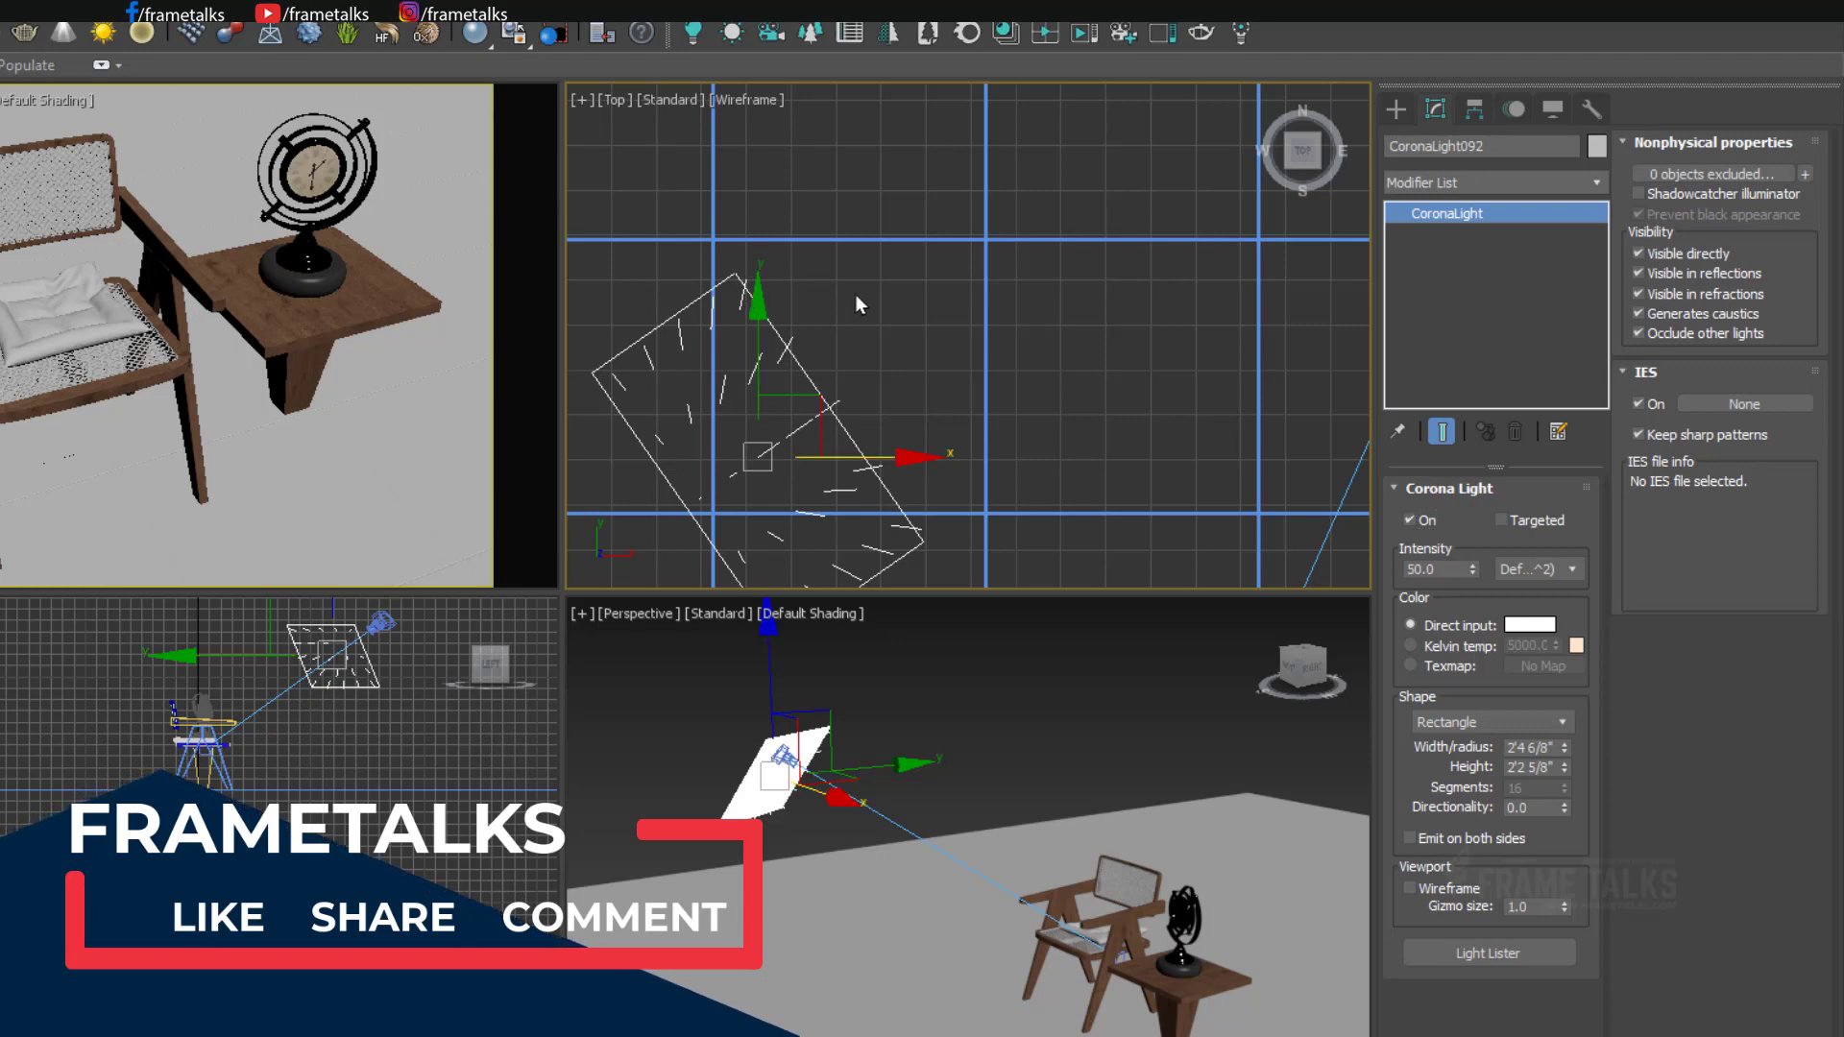
left_click(810, 365)
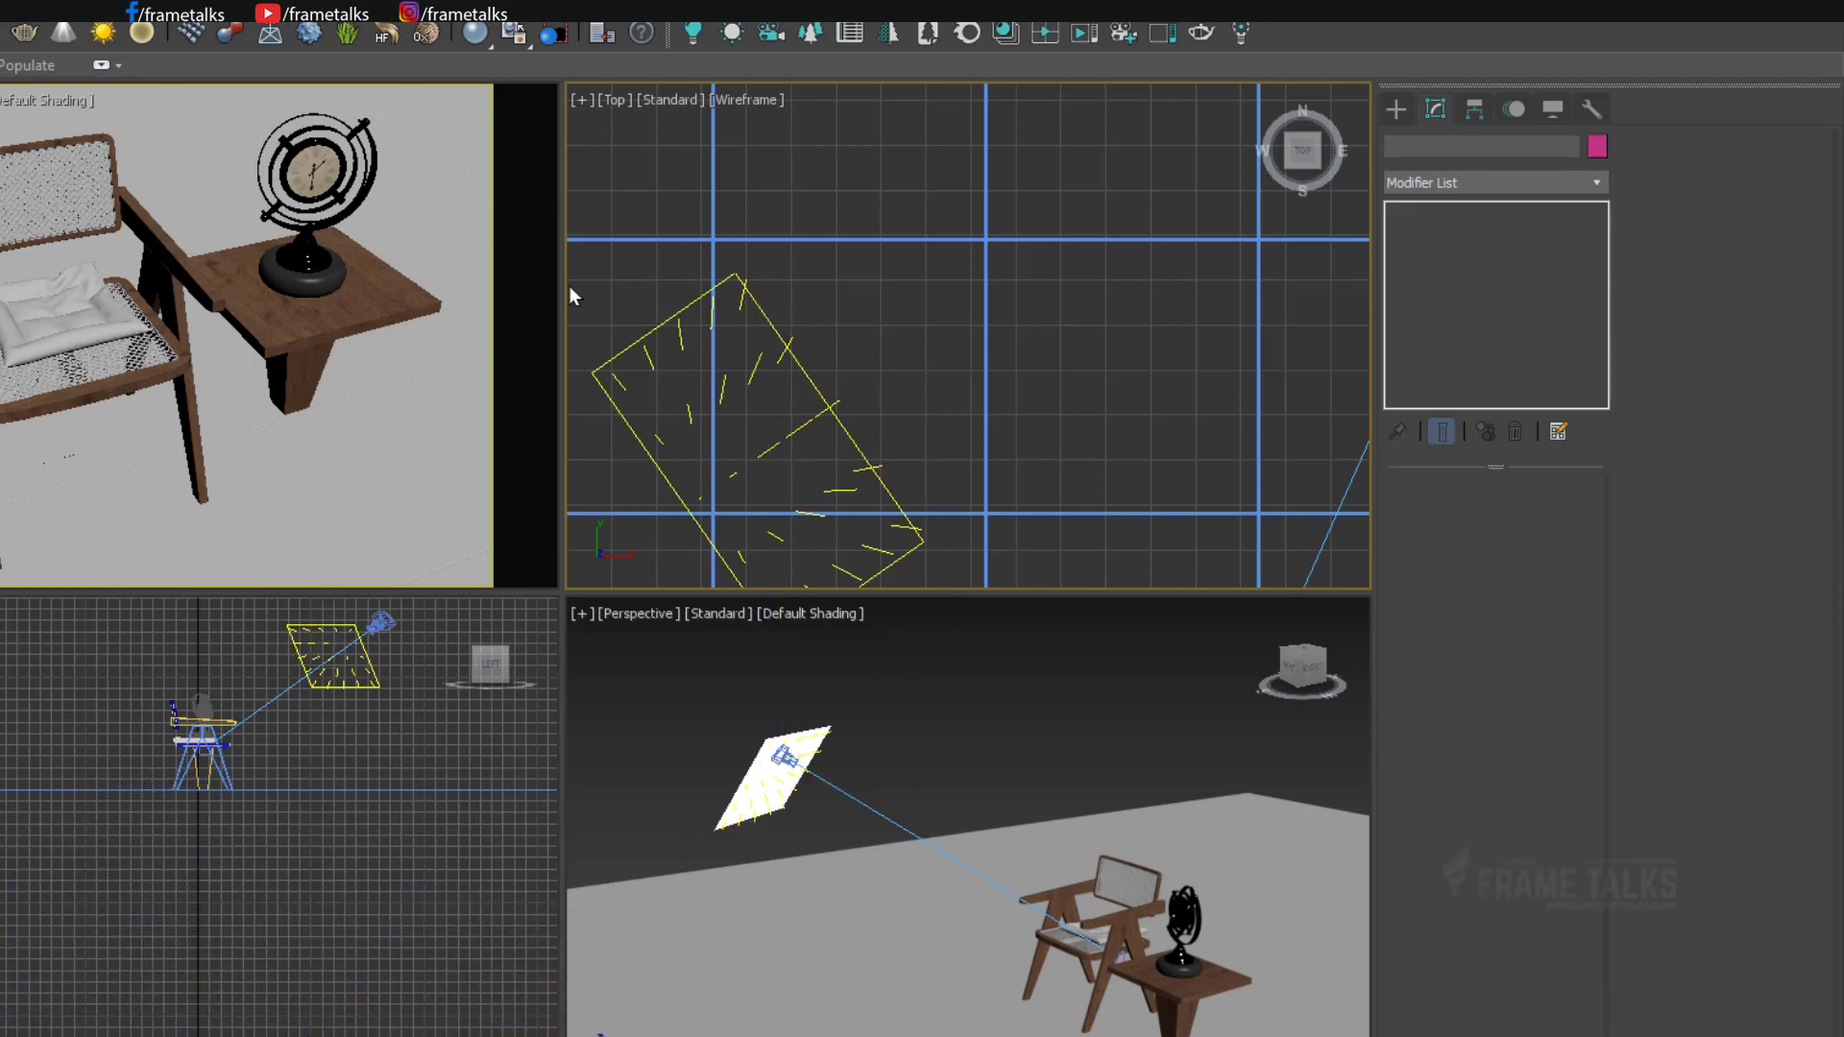
left_click(818, 370)
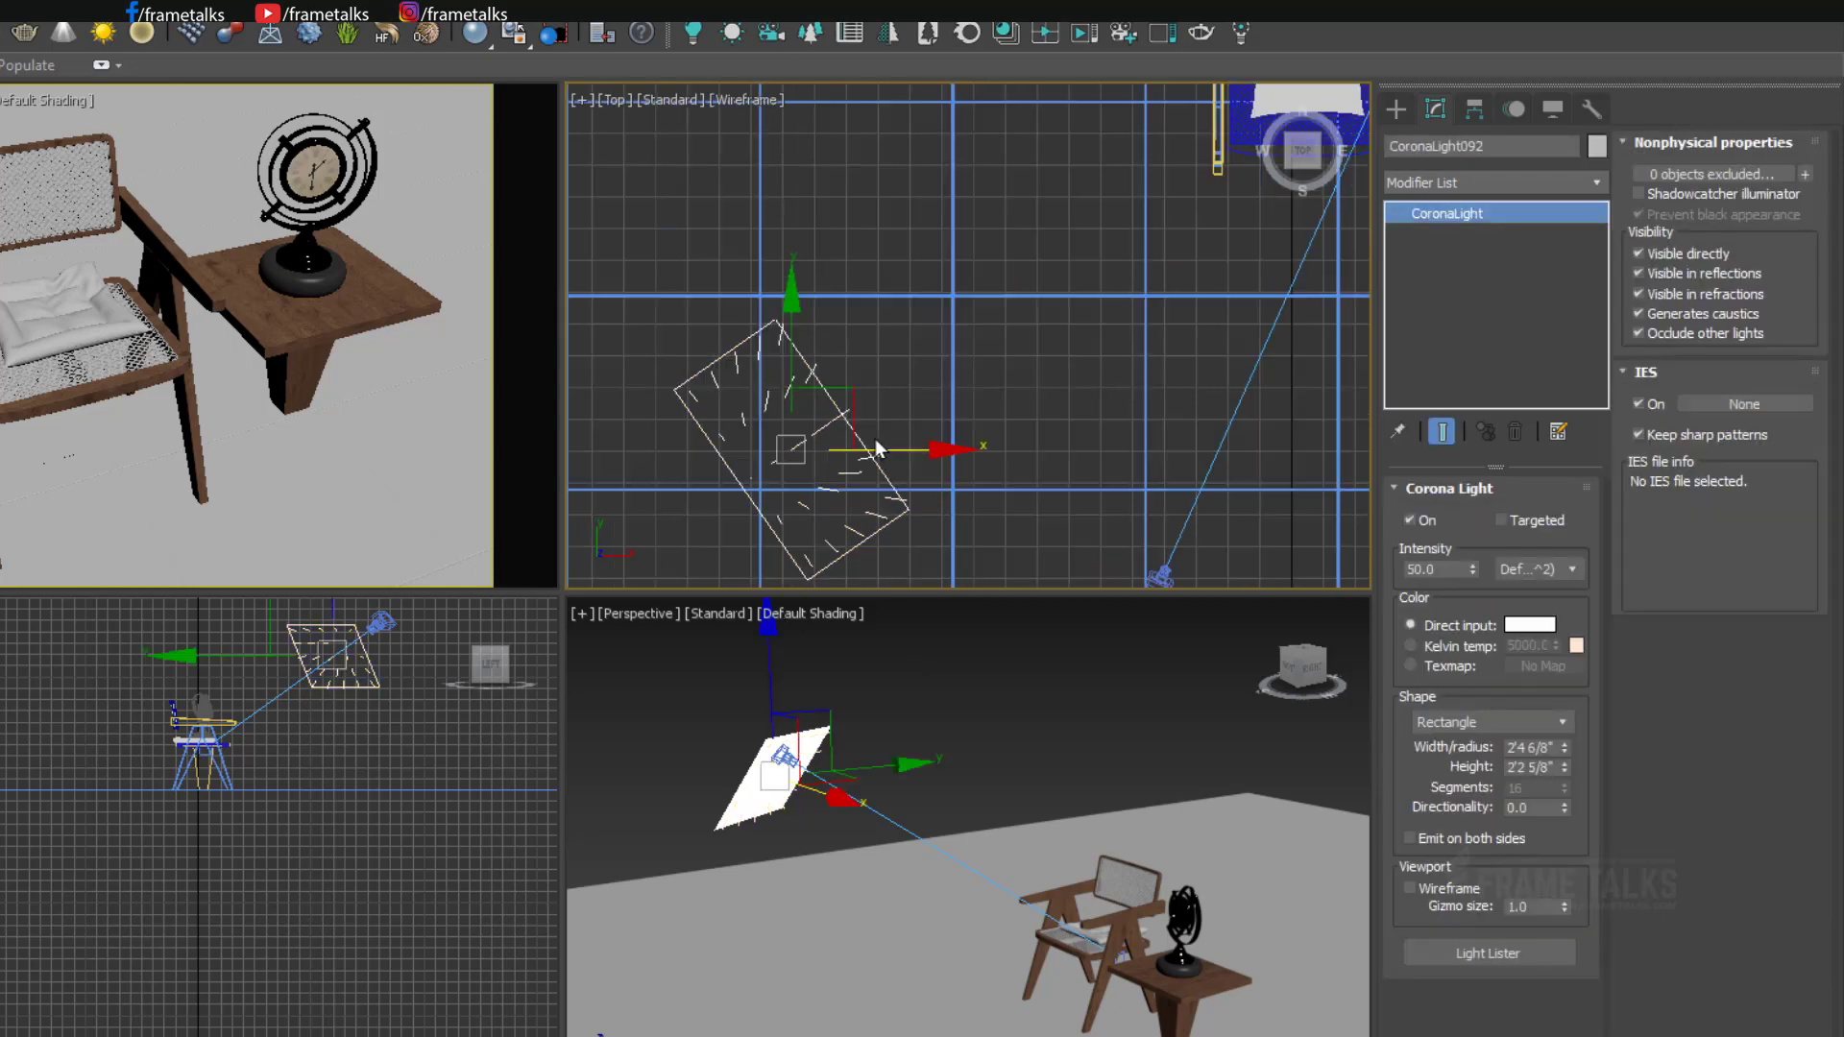
scroll(828, 390, "down", 3)
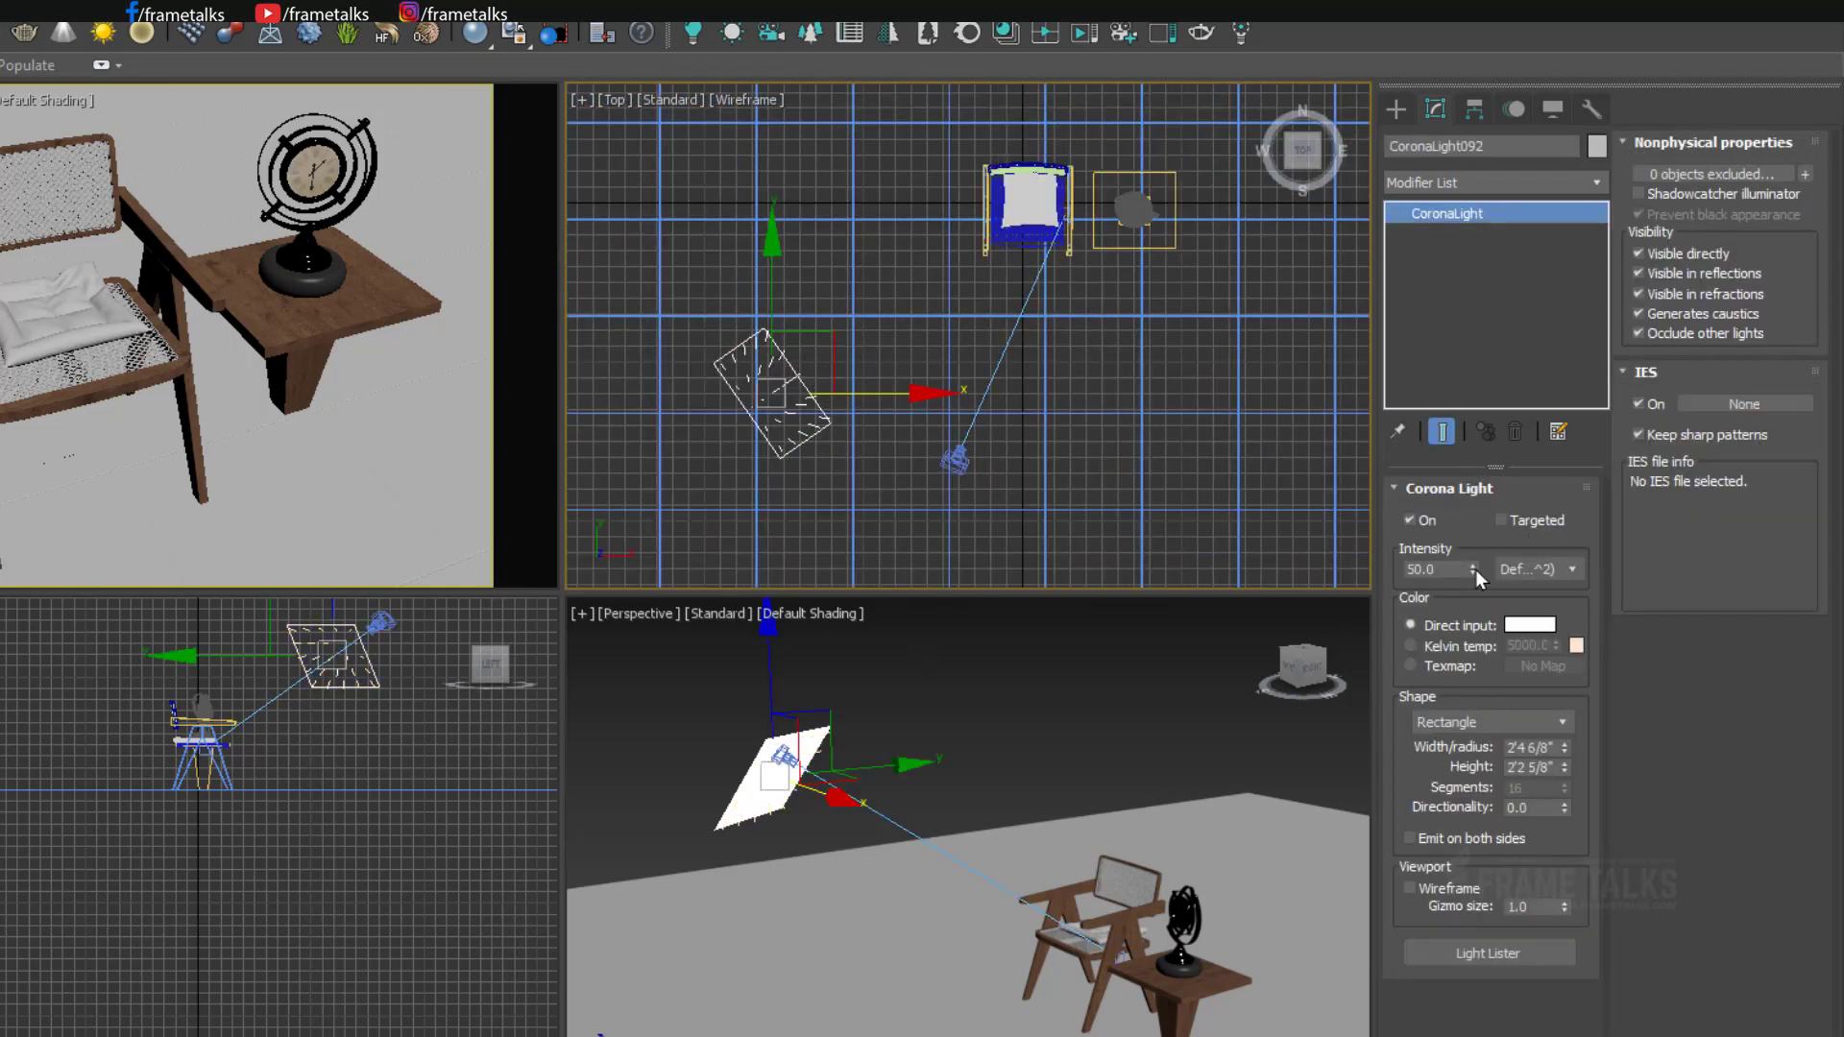
left_click(1501, 520)
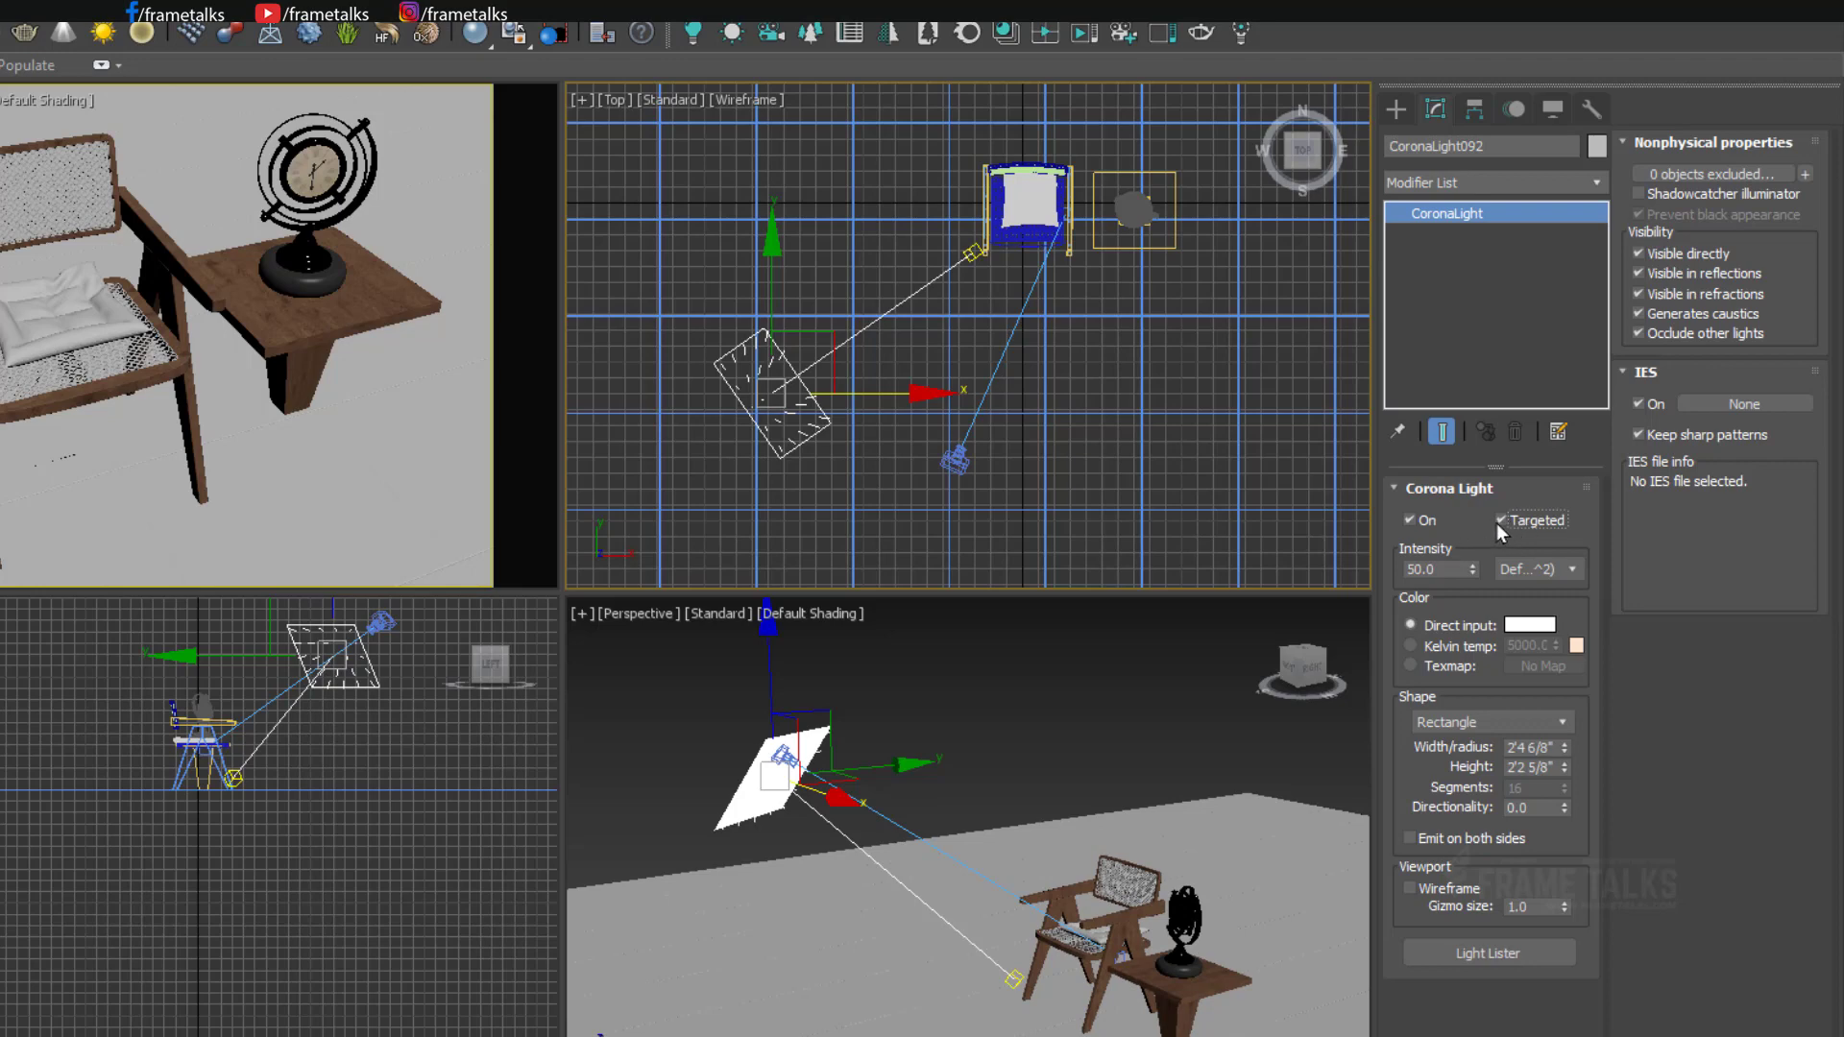
Move the Corona light's target onto the centre of the chair.
scroll(970, 259, "up", 4)
left_click(980, 261)
middle_click_drag(1032, 242, 1000, 334)
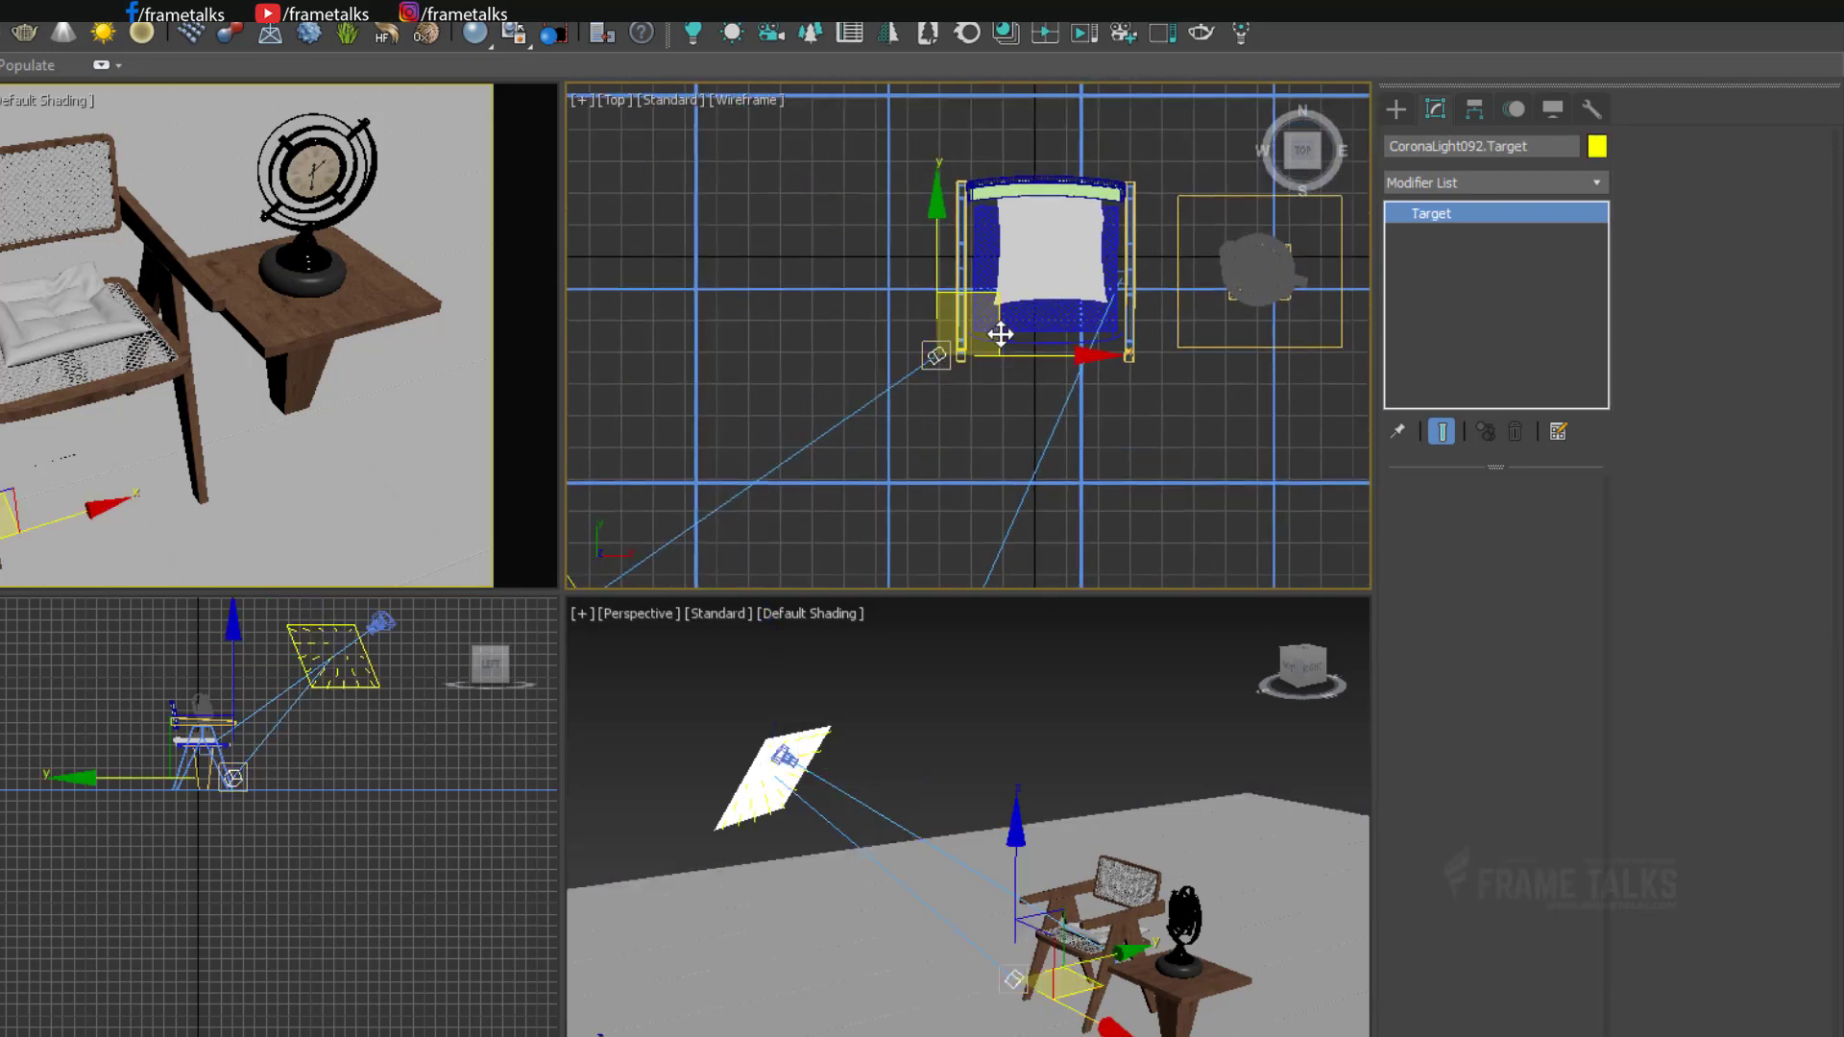
left_click_drag(1001, 333, 1108, 250)
left_click(262, 722)
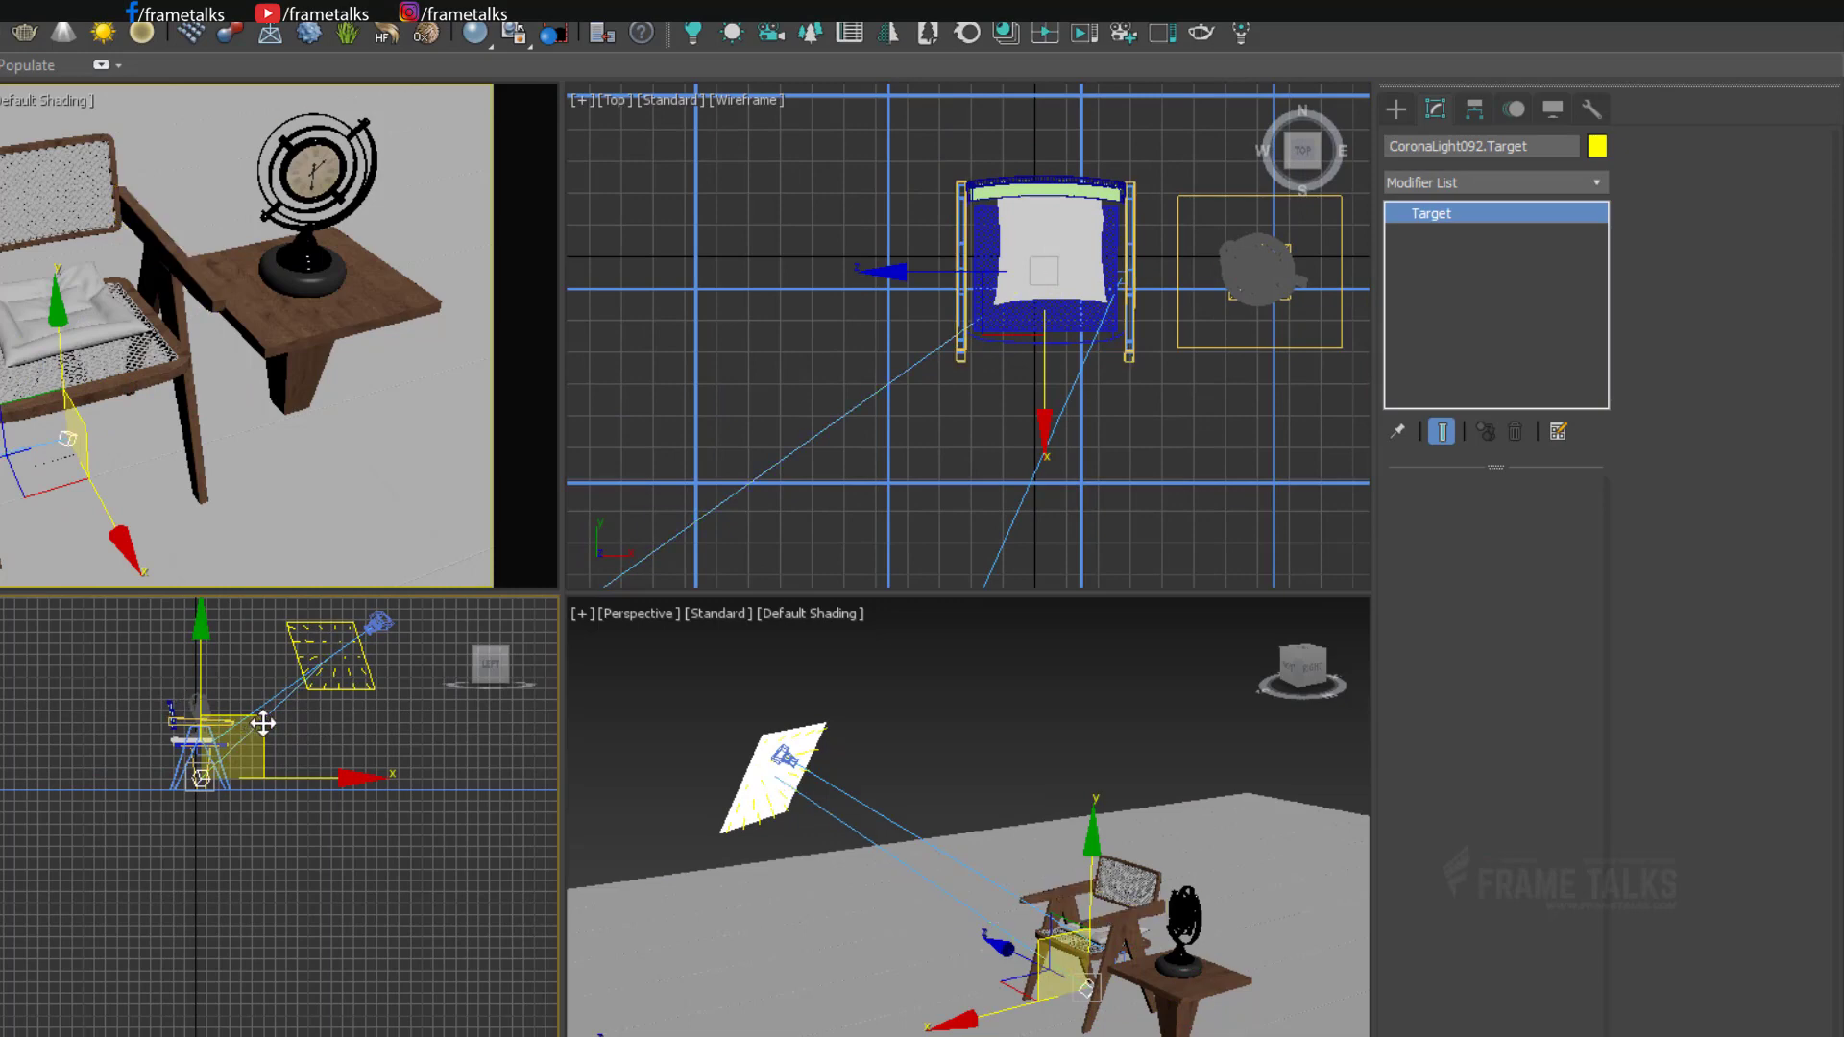
left_click_drag(263, 723, 256, 727)
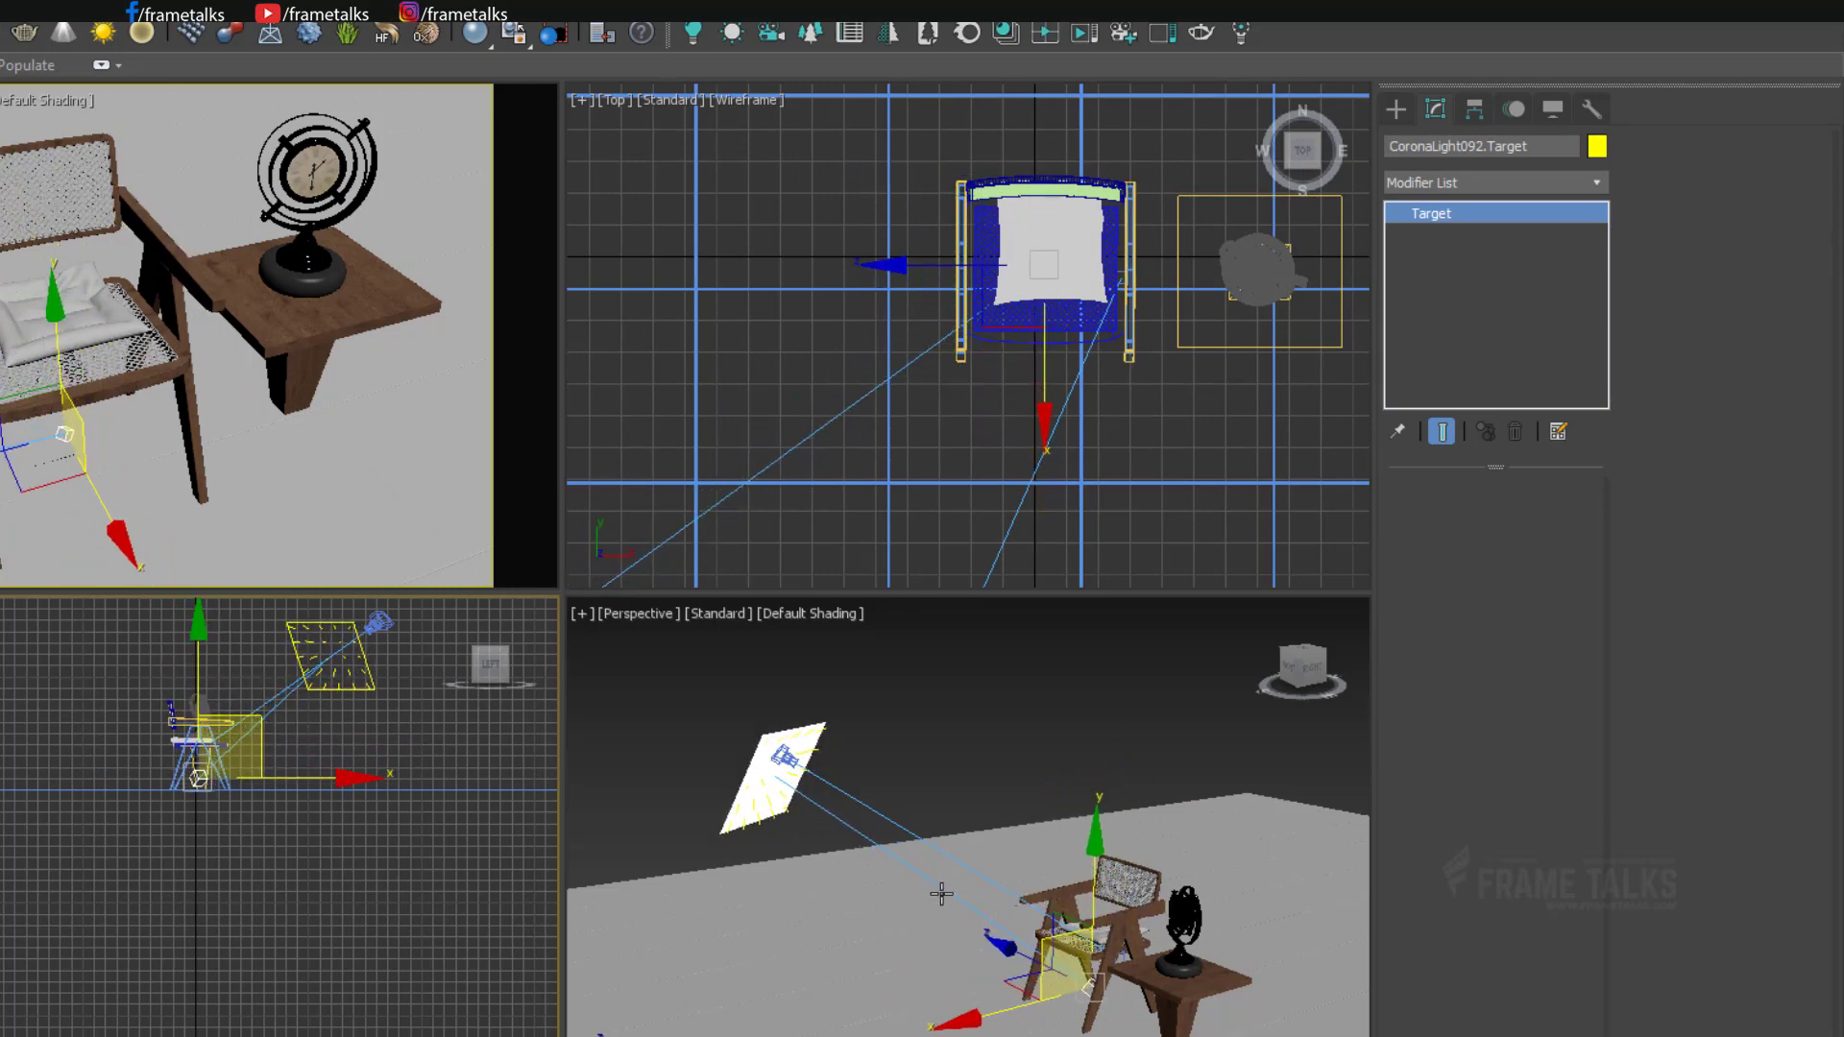
Reselect the Corona light and raise it higher above the chair and side table.
left_click(1047, 902)
right_click(1114, 357)
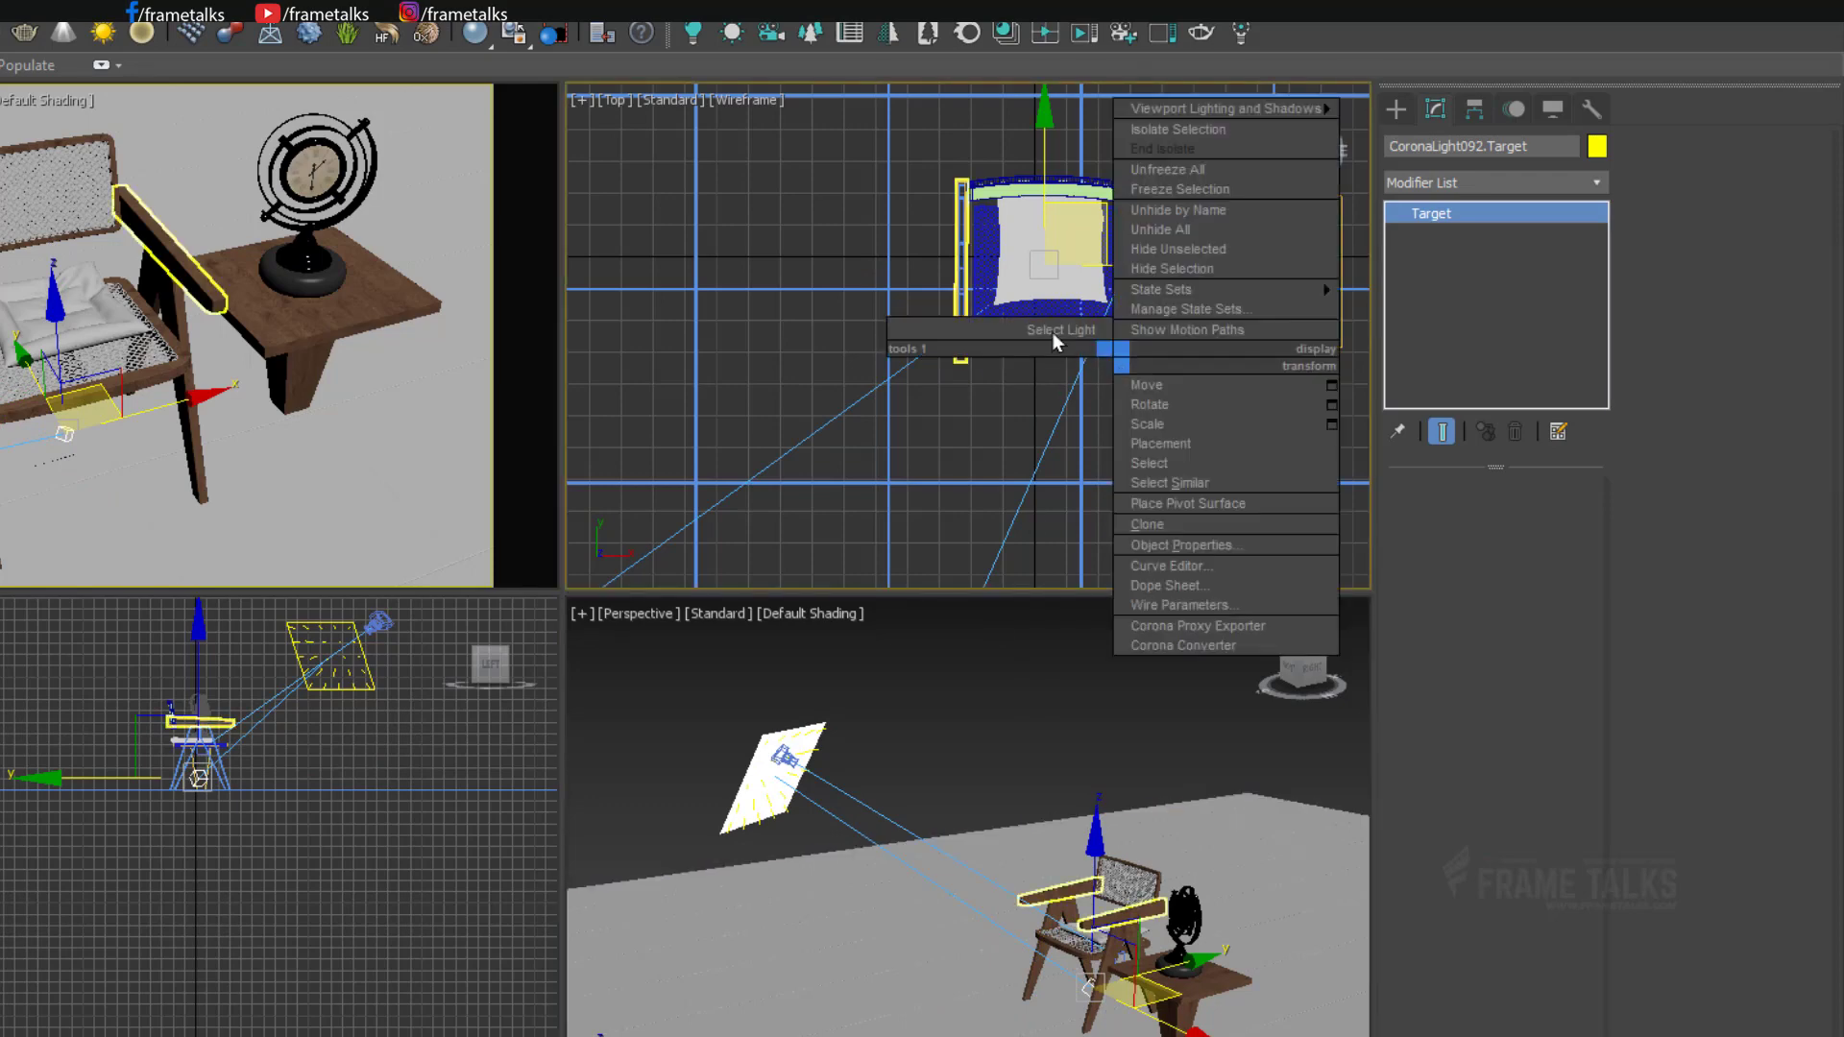
left_click(1057, 336)
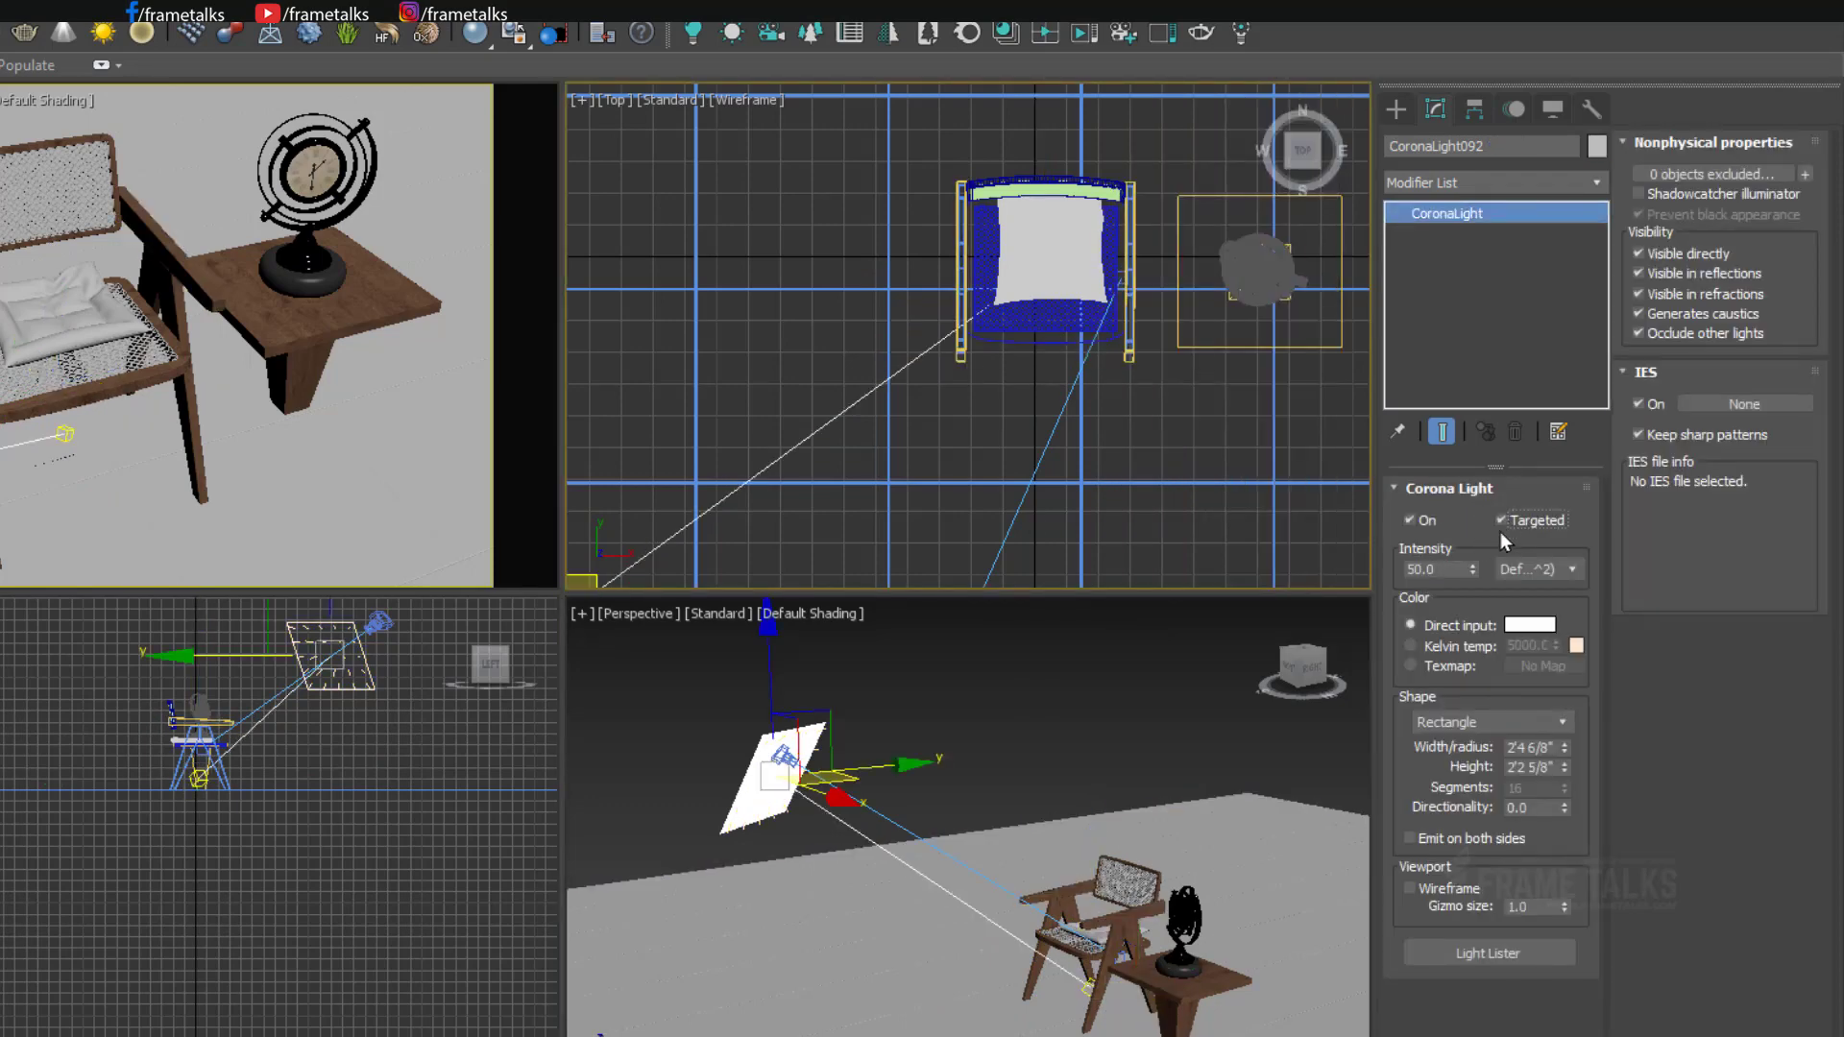
scroll(817, 463, "down", 4)
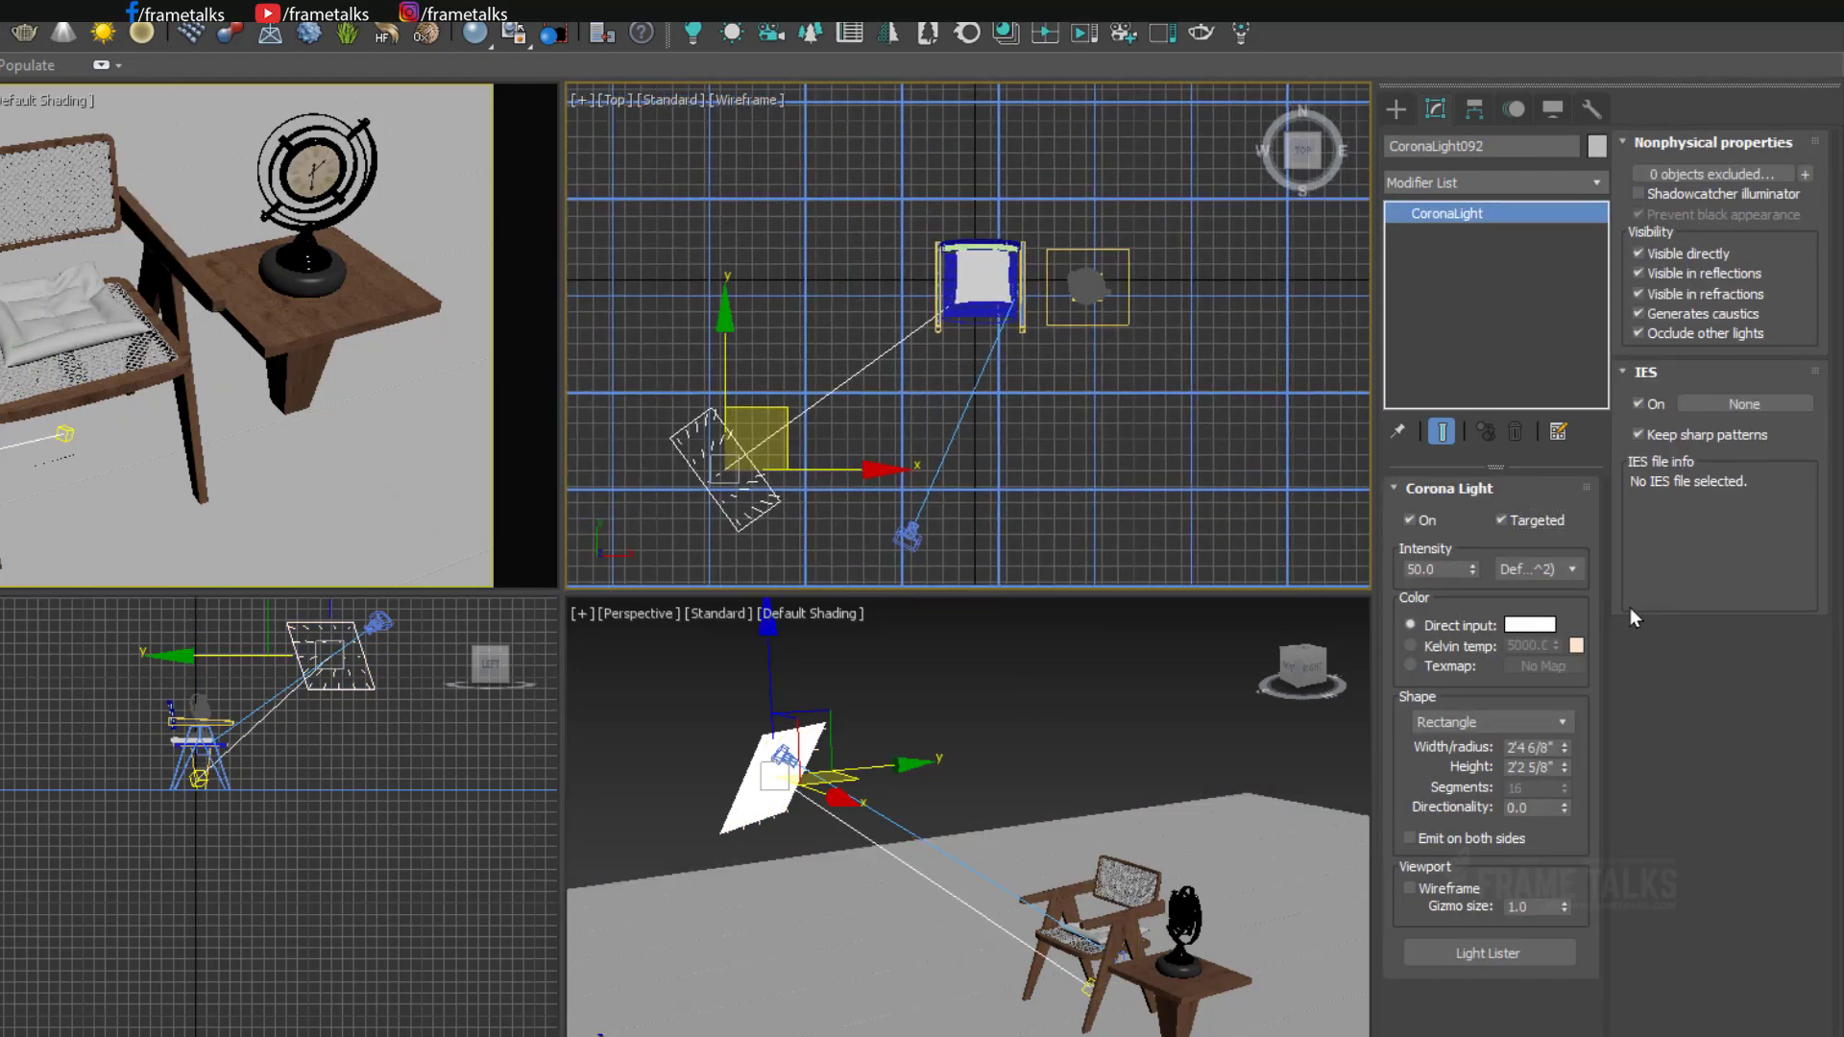
double_click(1455, 571)
left_click_drag(766, 688, 768, 623)
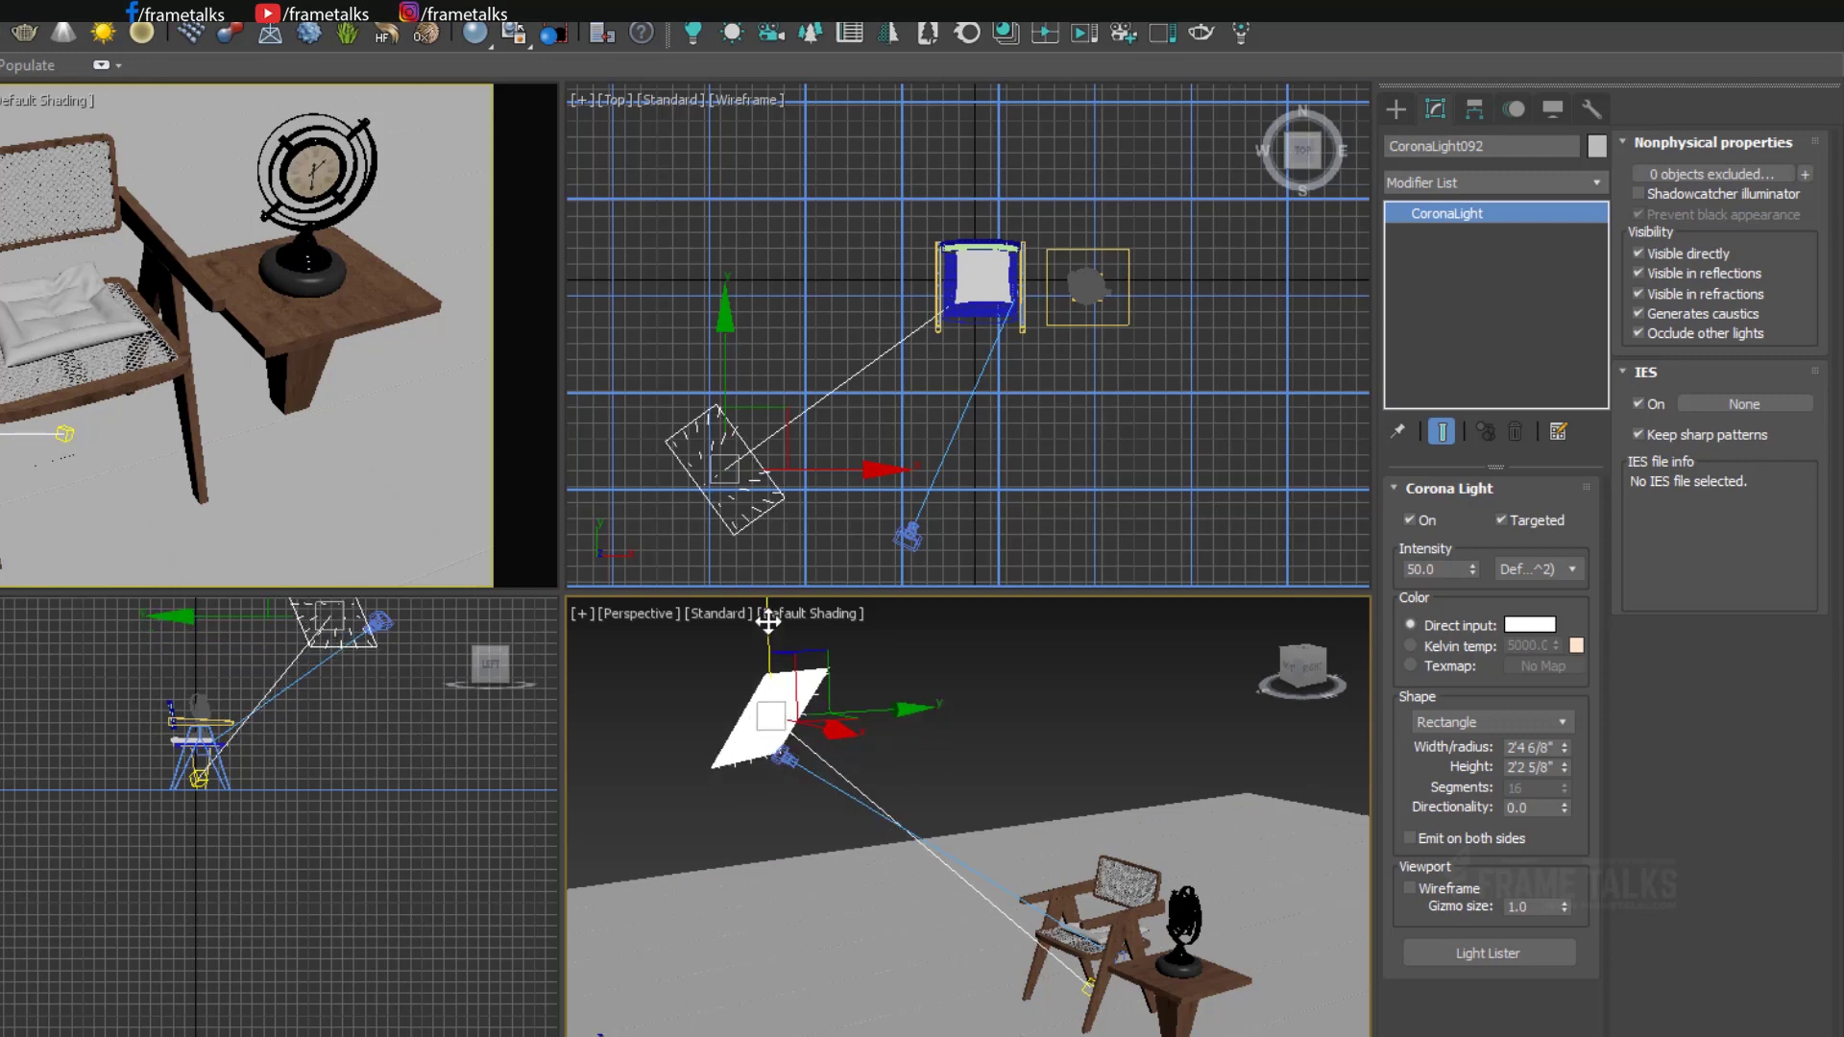
middle_click_drag(768, 622, 867, 797, "alt")
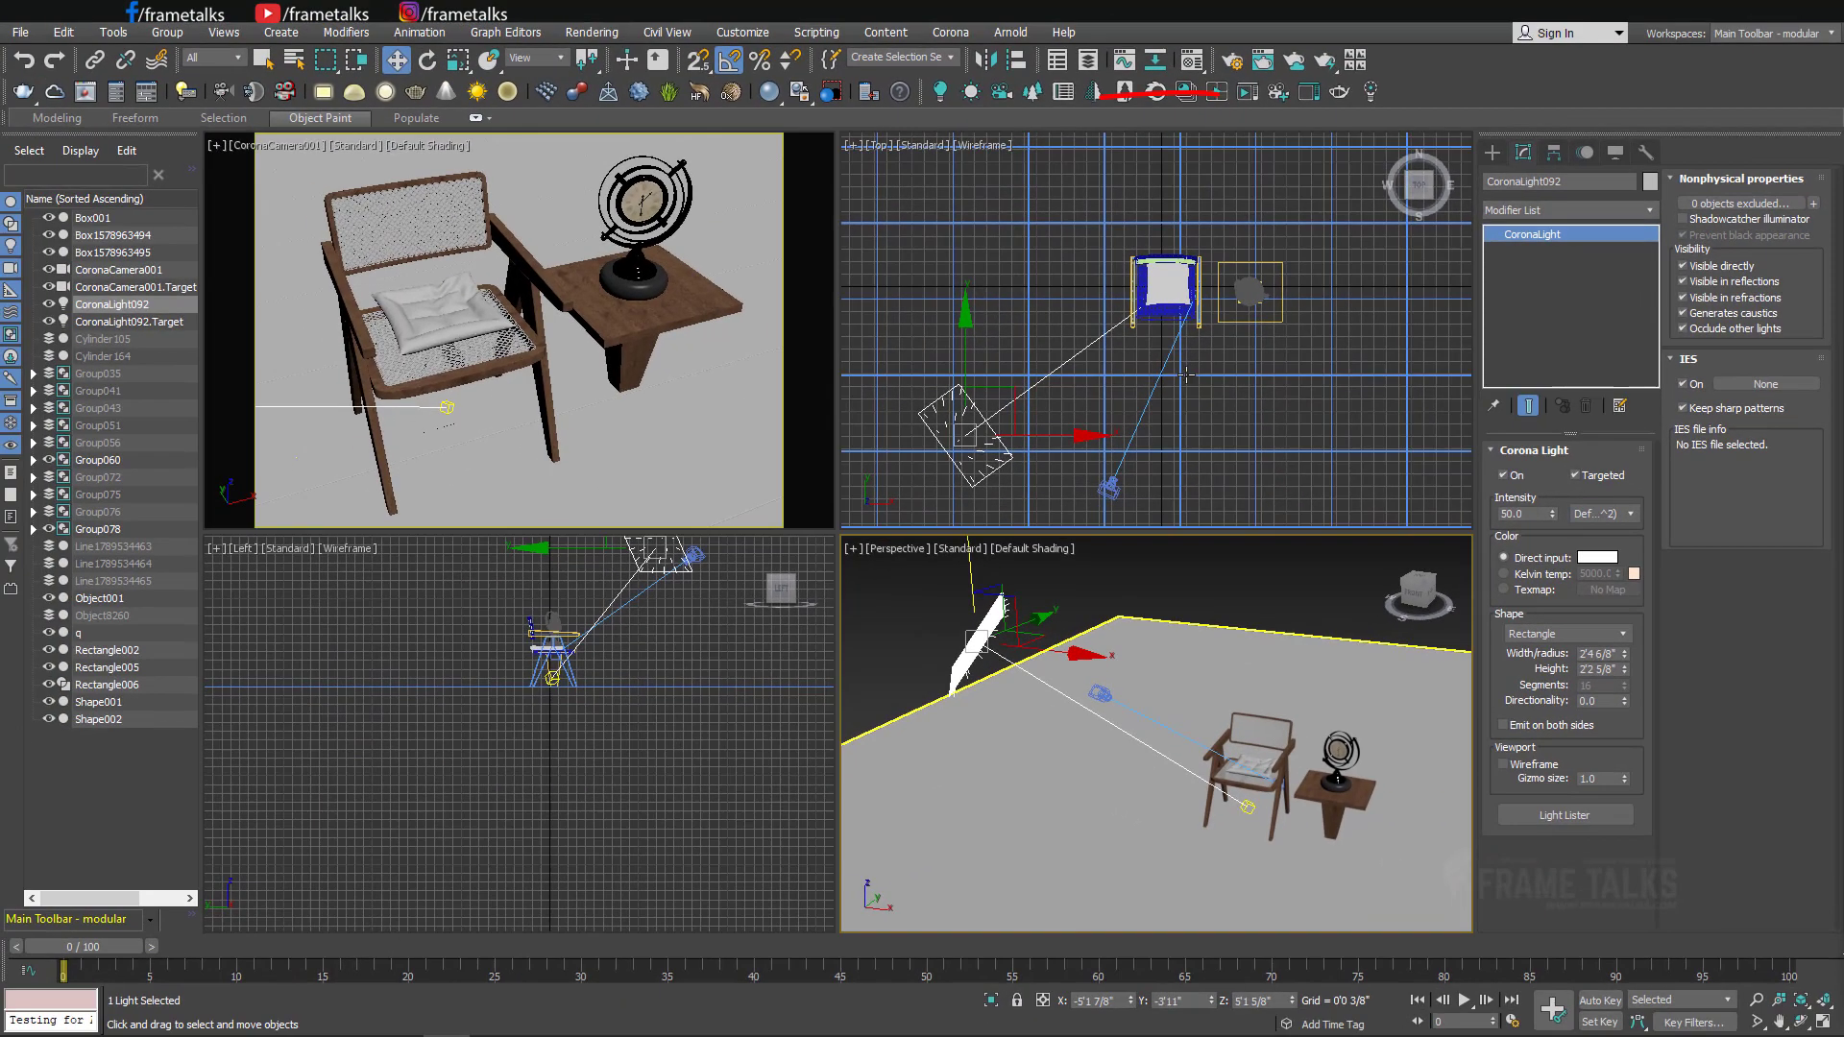
Start a Corona interactive render of the camera view and reposition the render window.
left_click(1245, 99)
left_click_drag(1057, 256, 1057, 369)
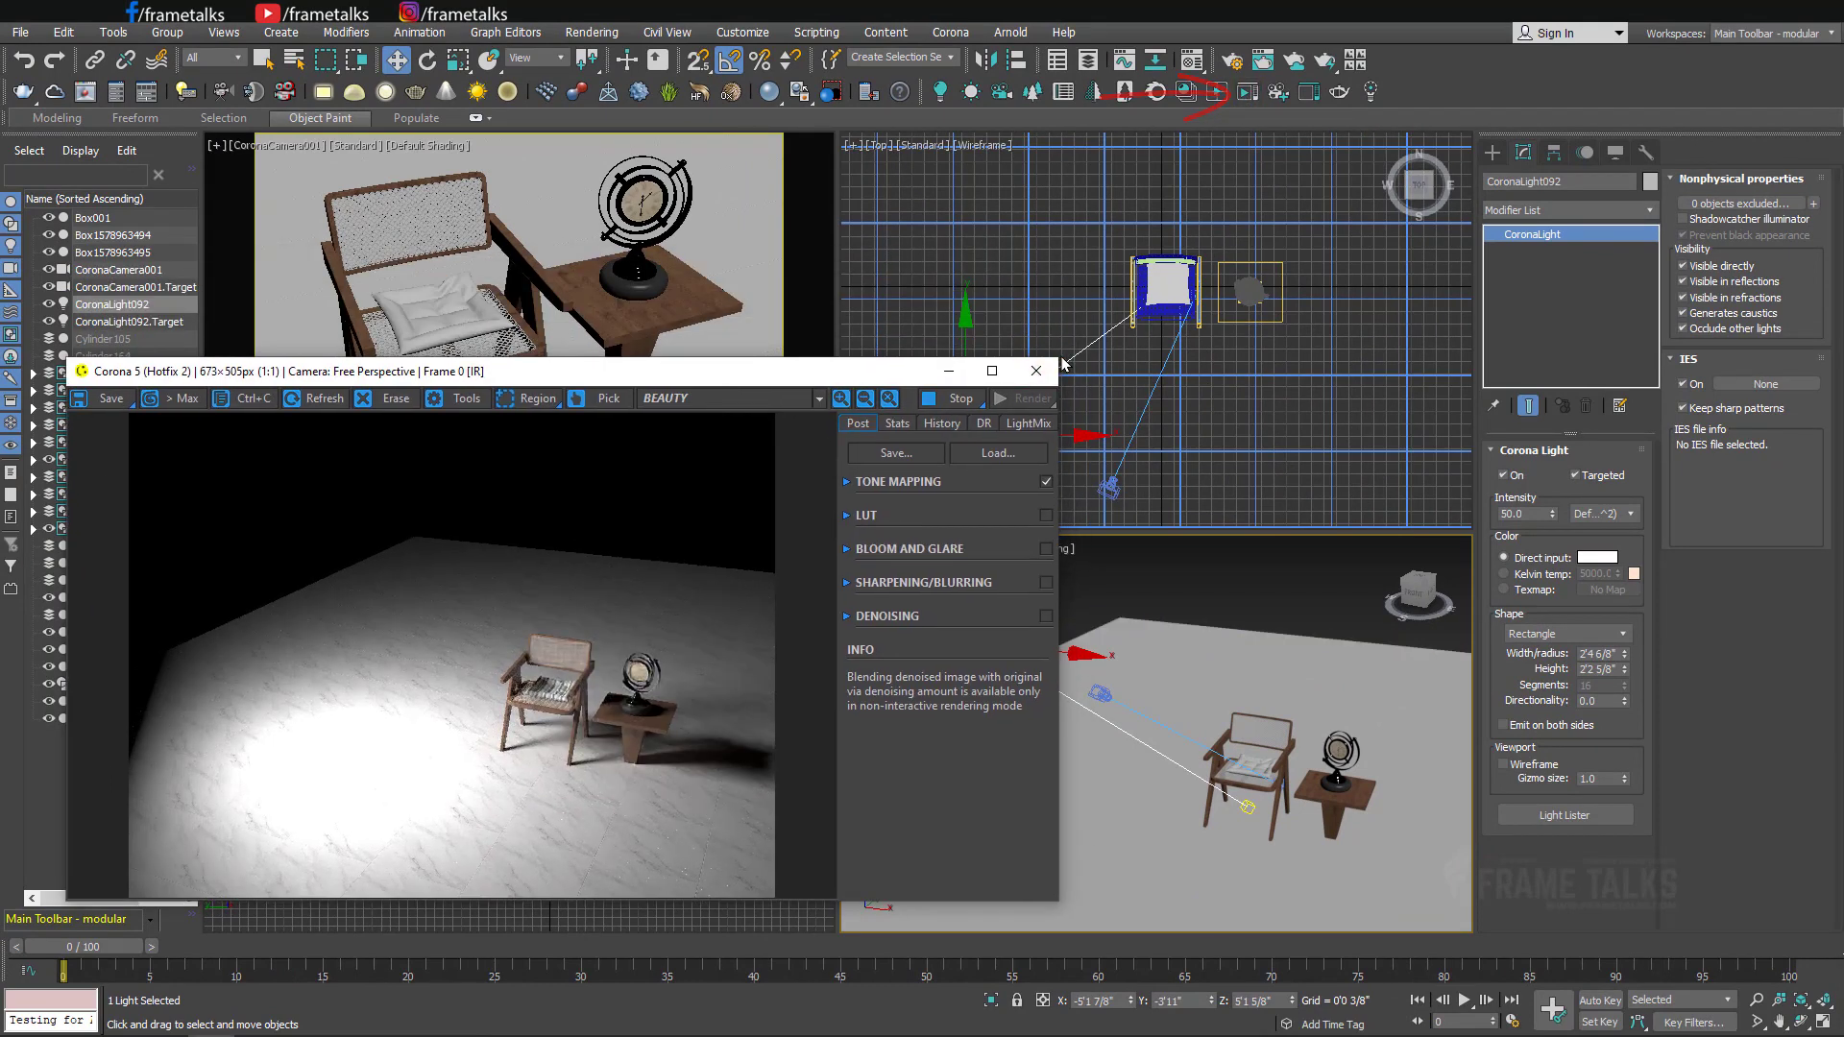
right_click(518, 288)
left_click_drag(480, 370, 466, 421)
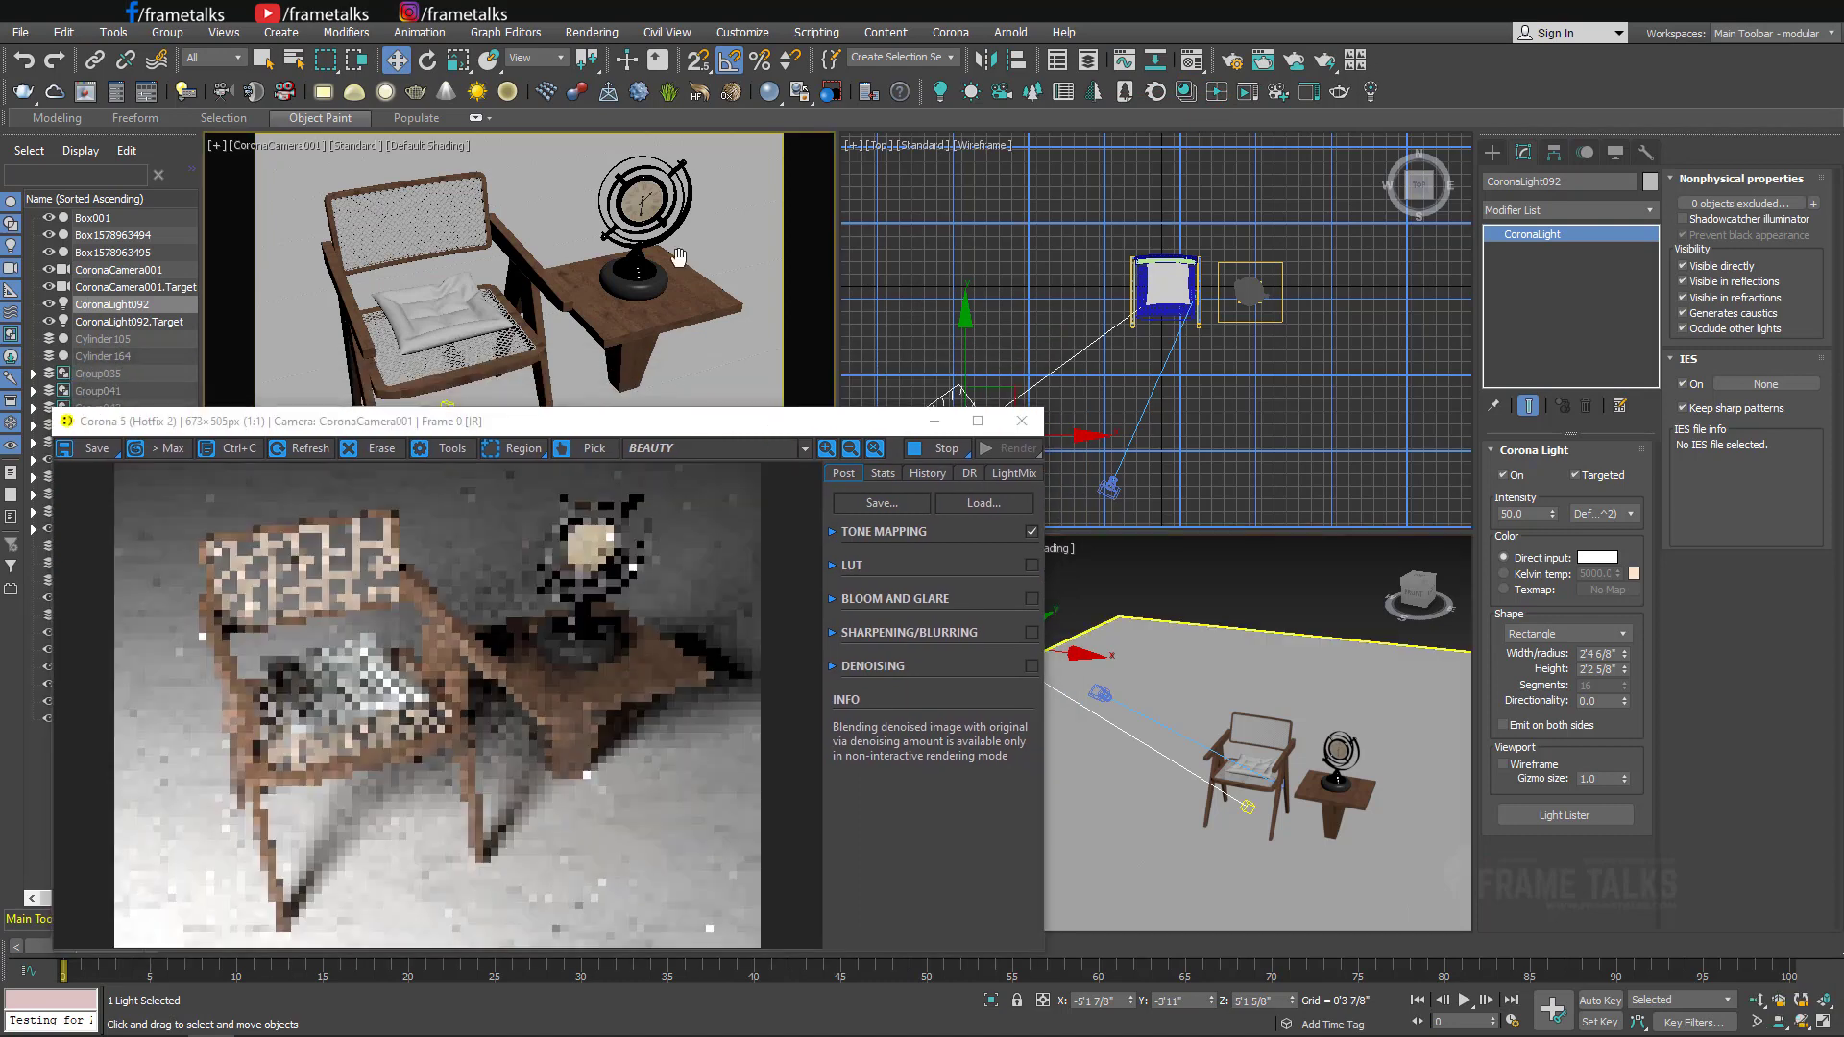
Try light intensities 100, 50 and 2, settle on 50, and keep the Default unit.
left_click(1510, 477)
type("100")
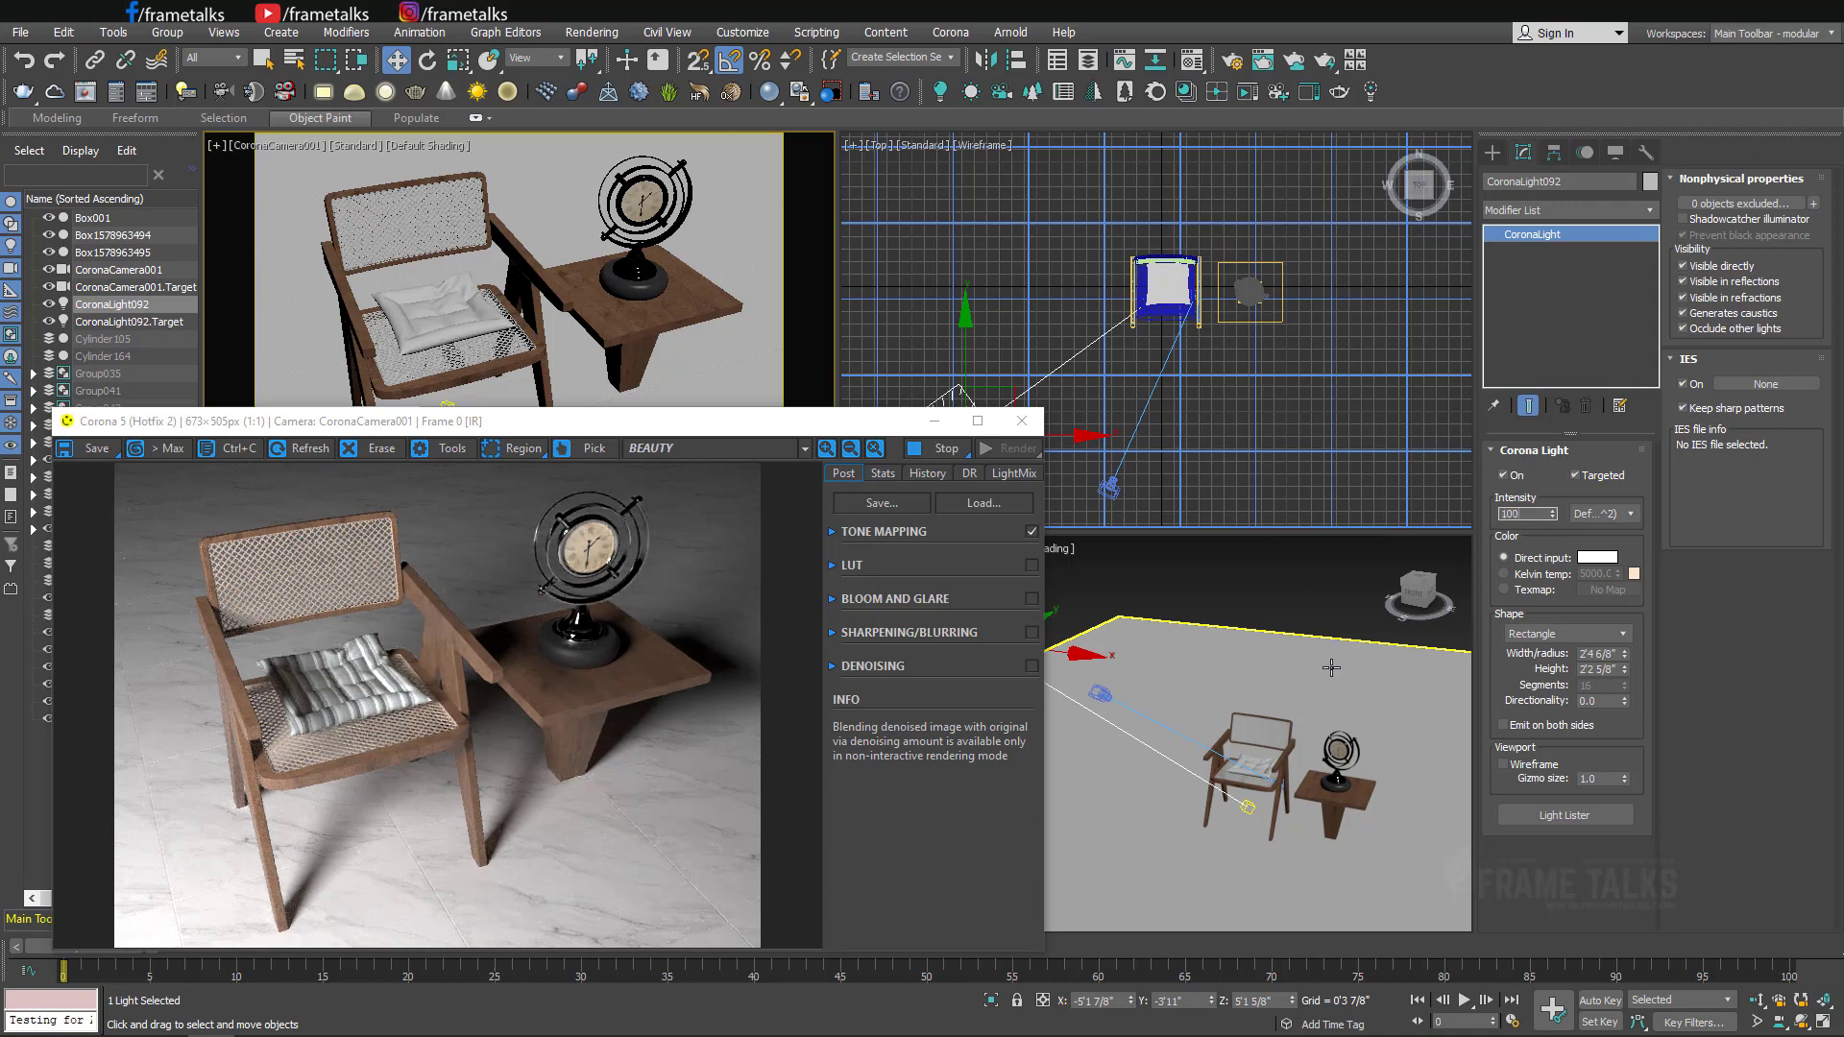
key("Return")
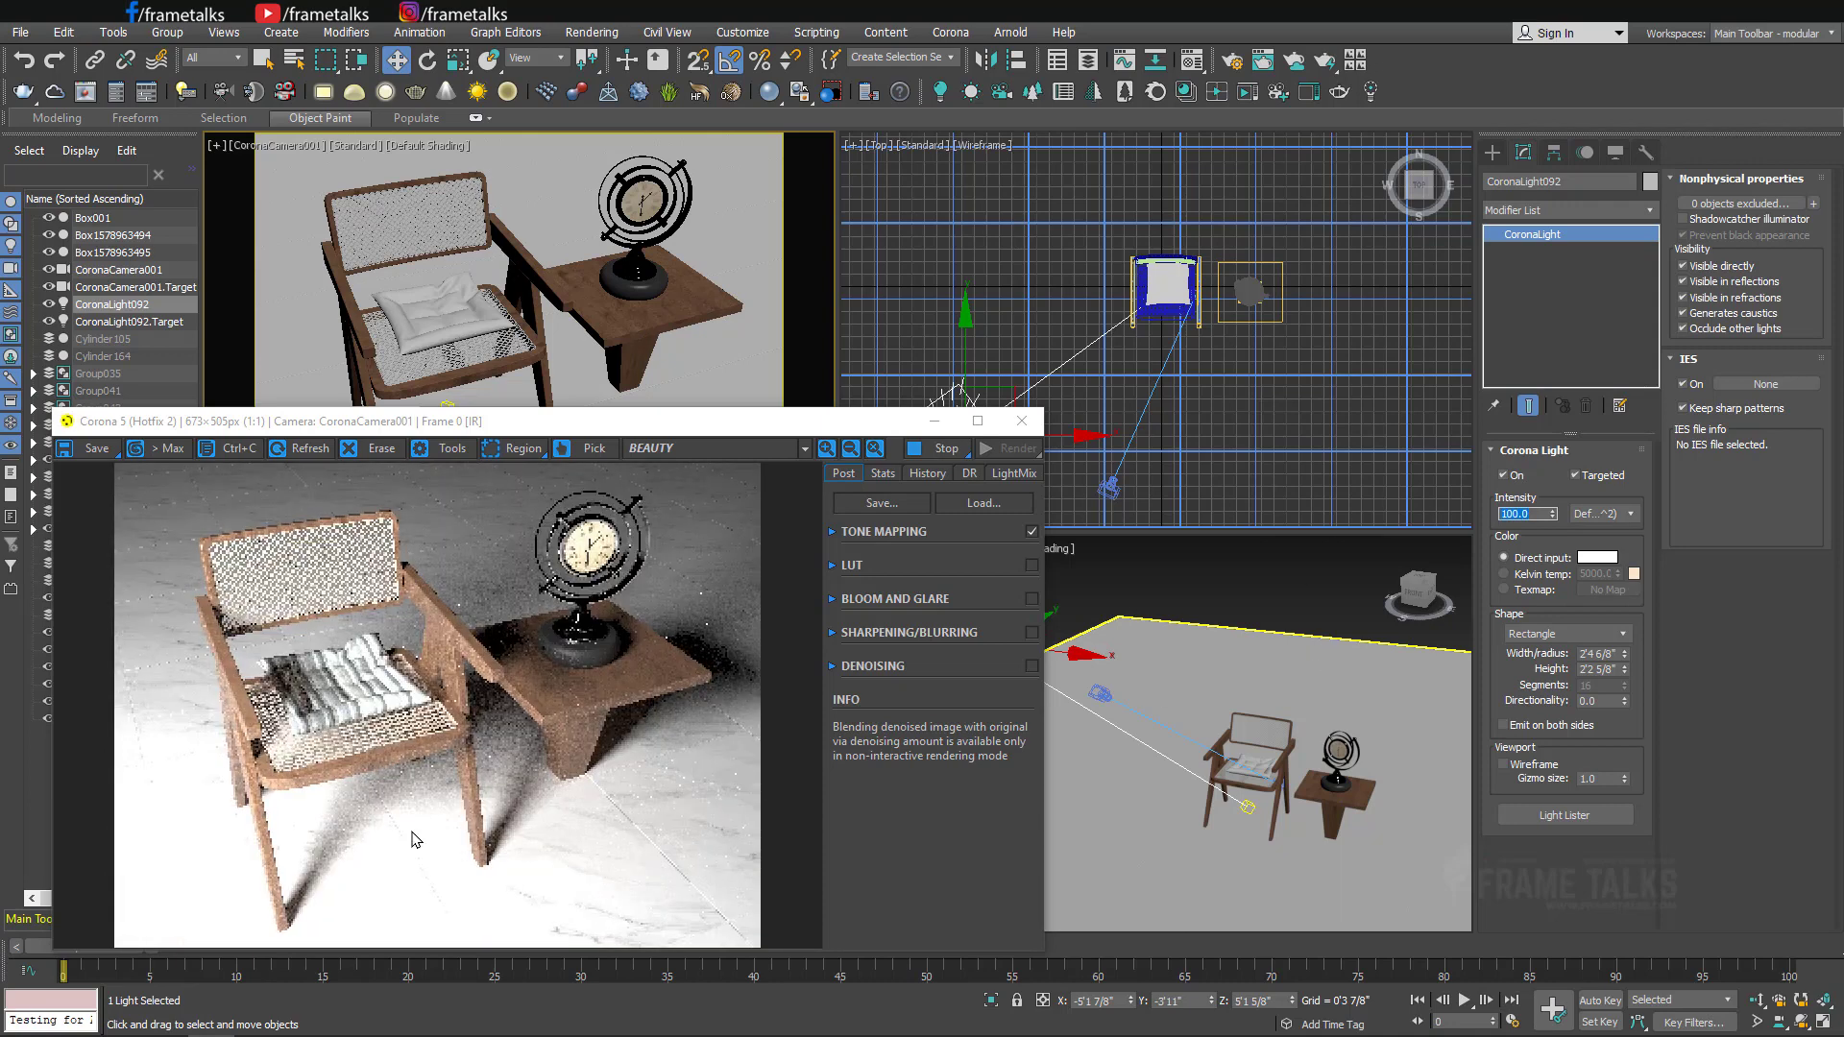
type("50")
key("Return")
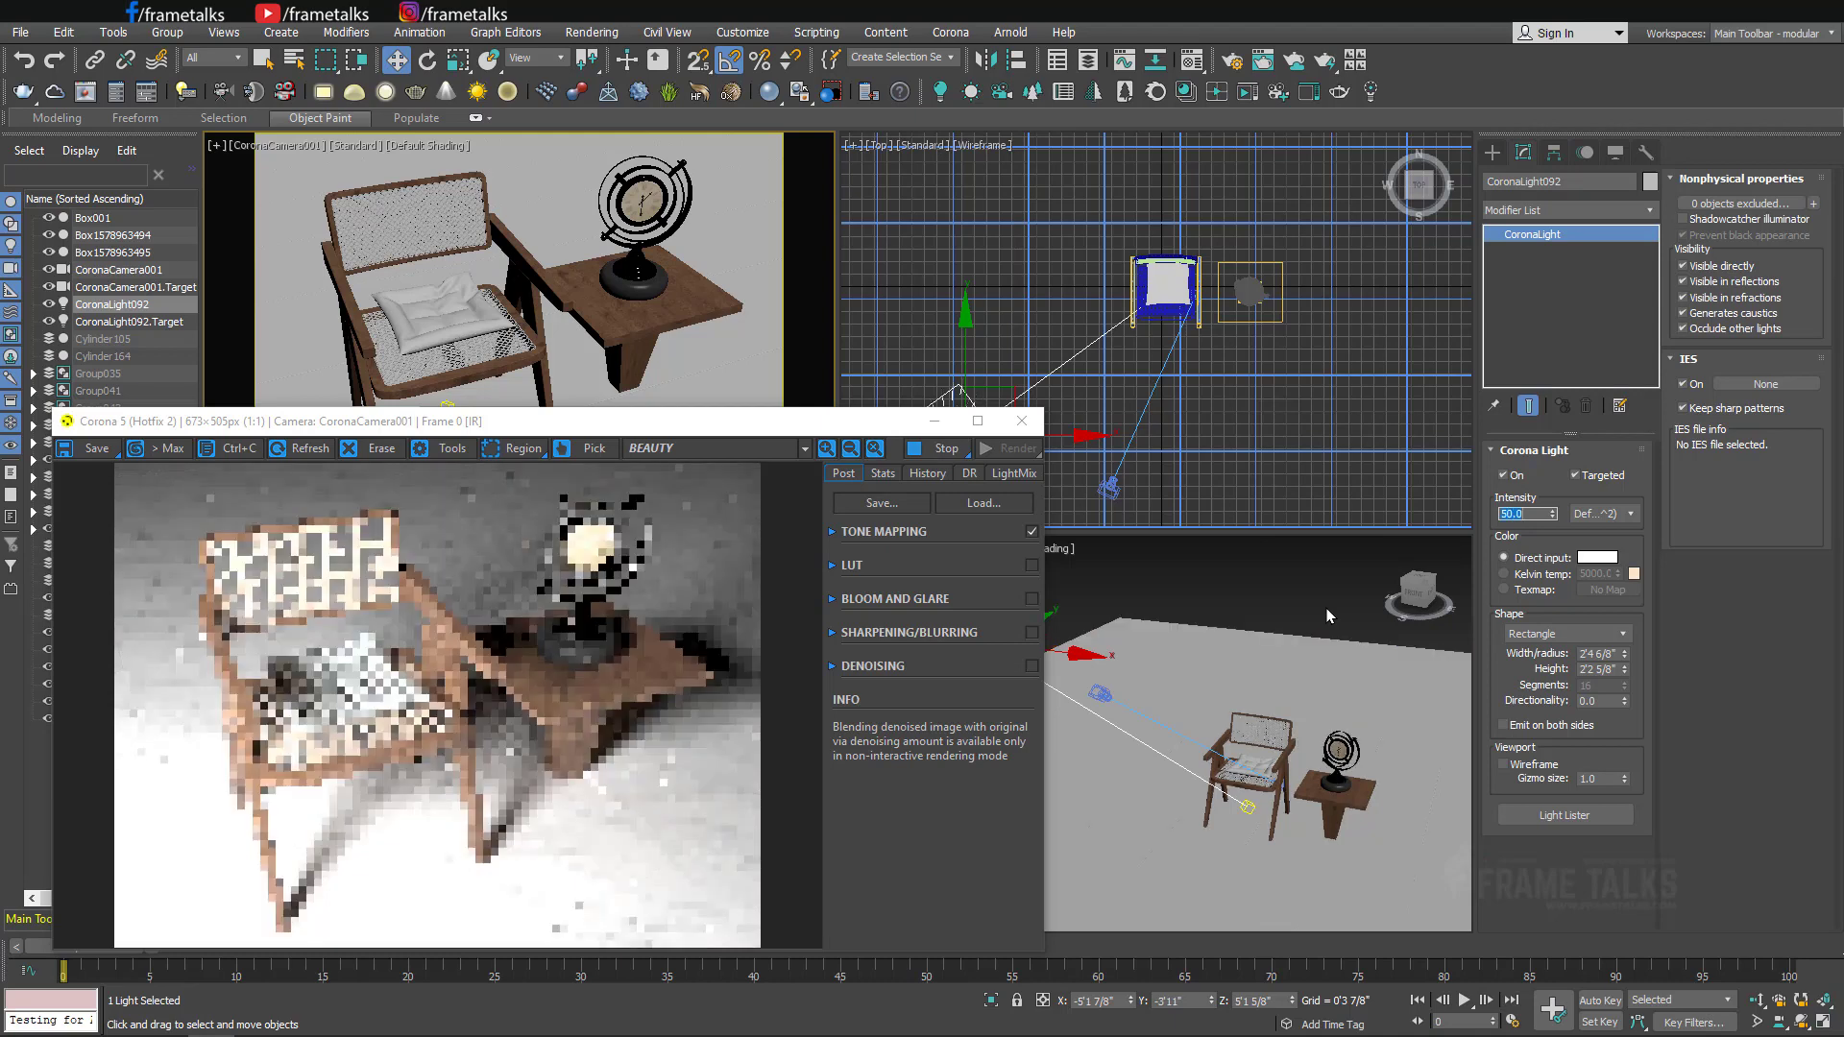
type("2")
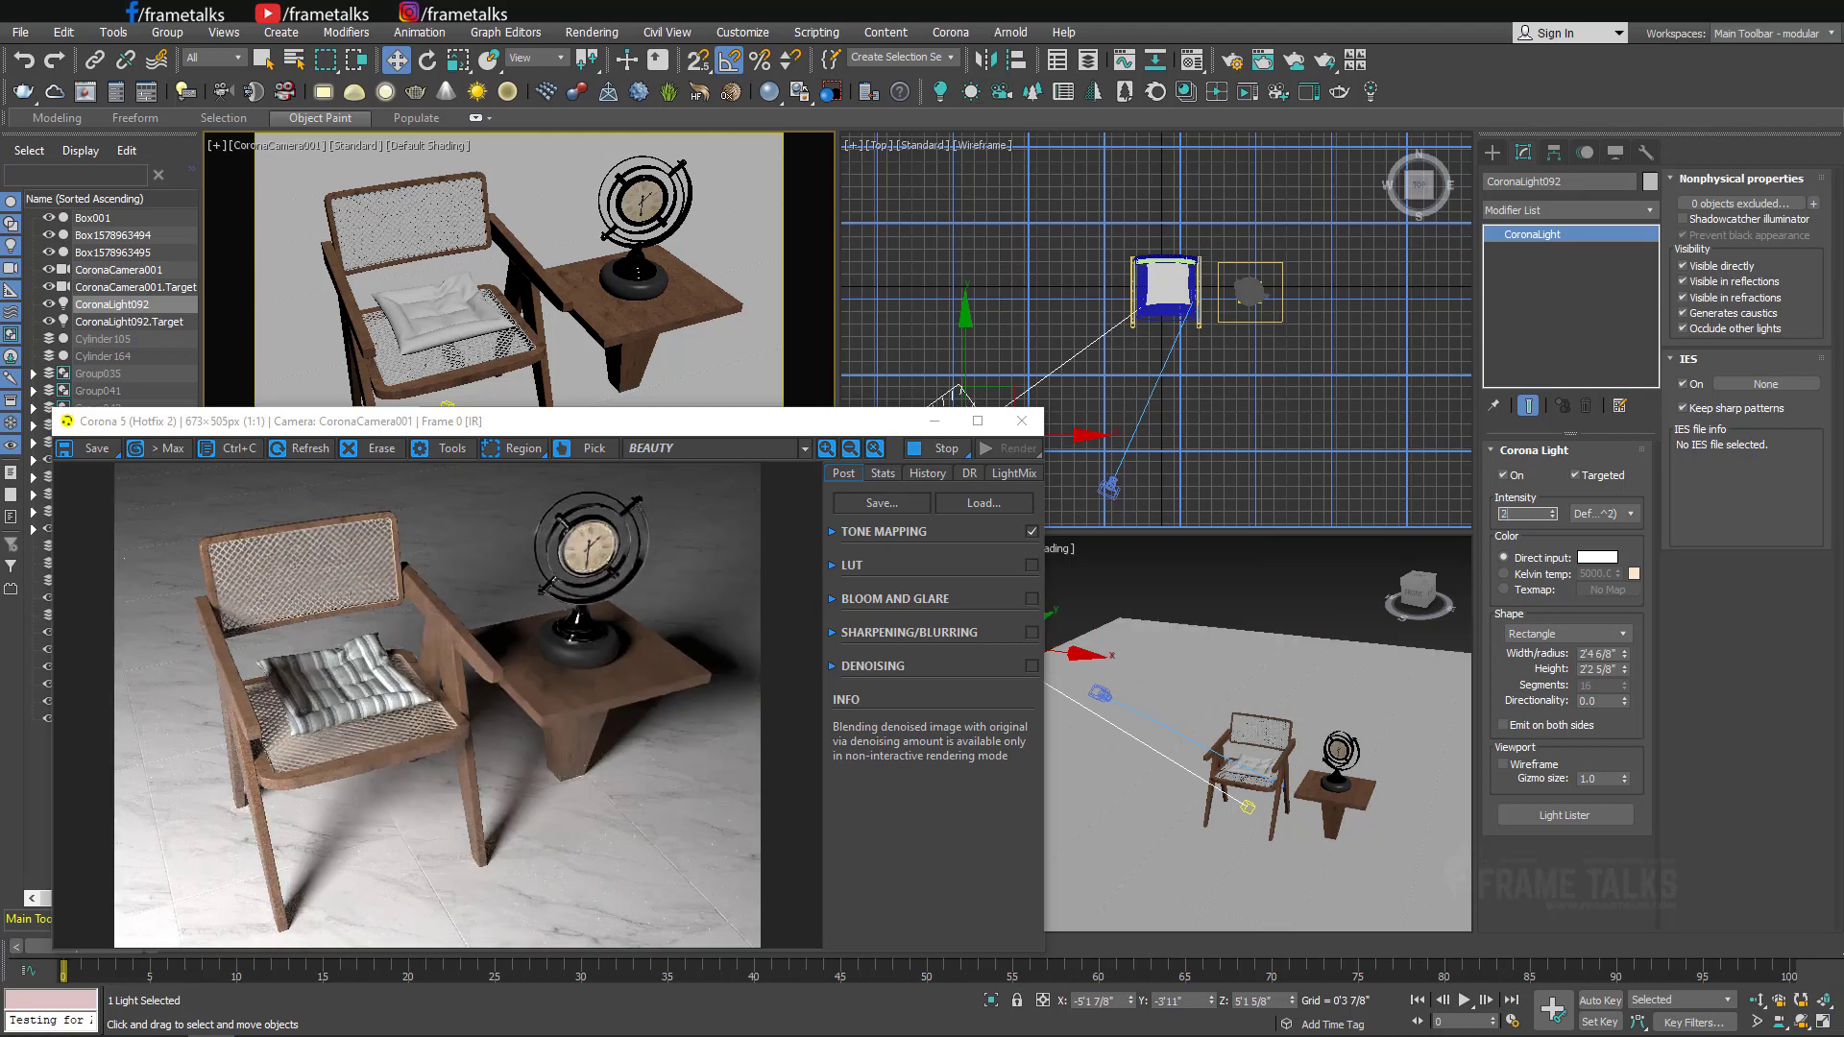
key("Return")
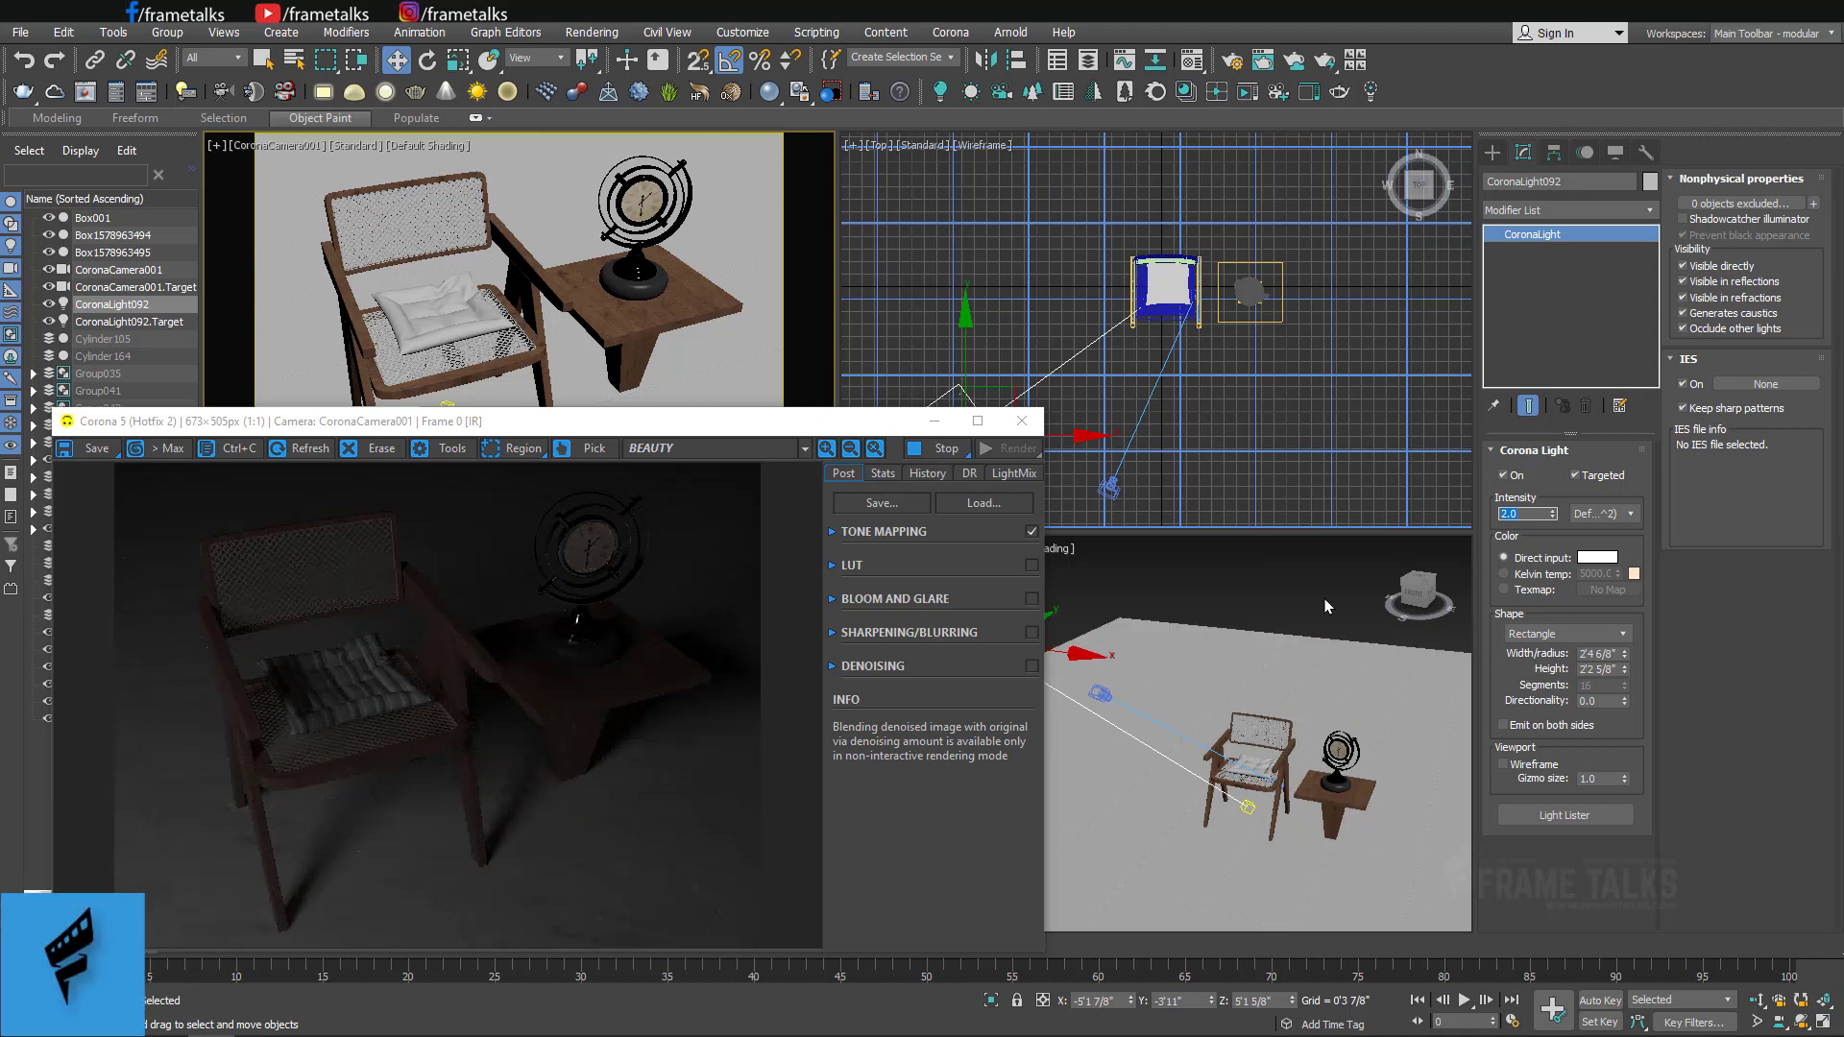
type("50")
key("Return")
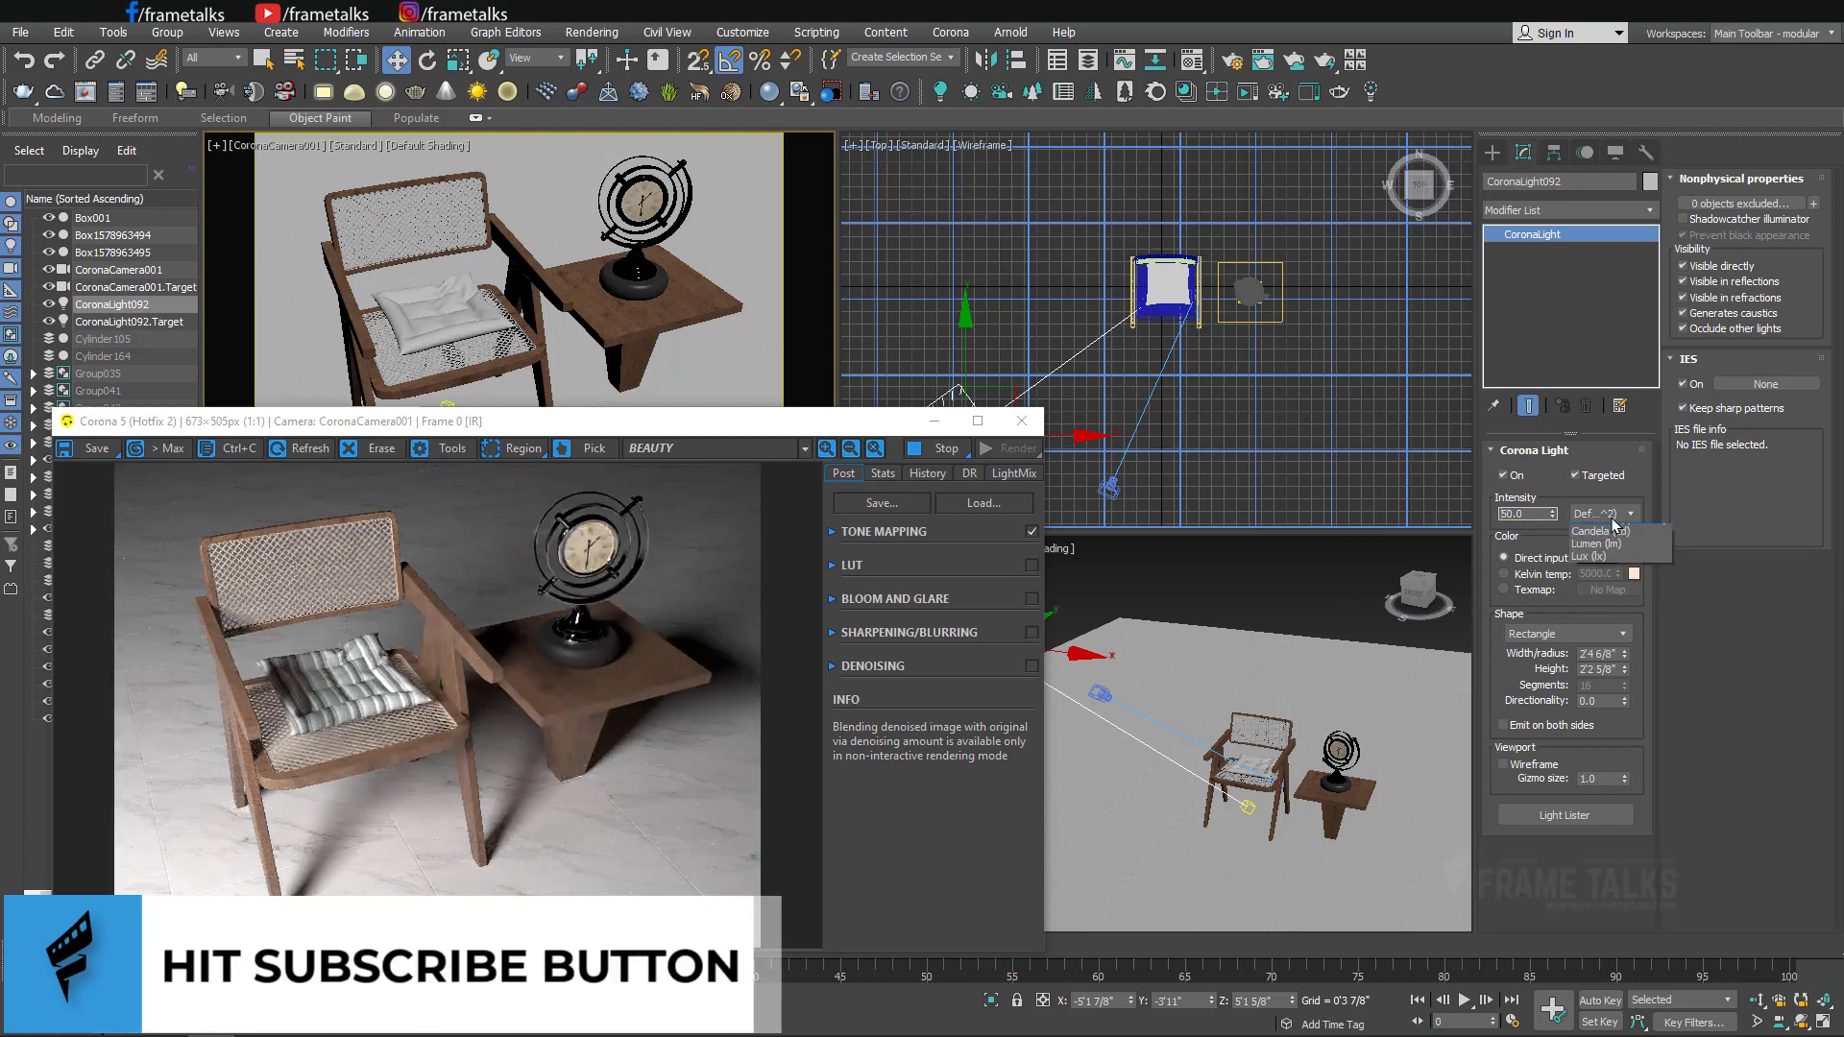
left_click(1611, 517)
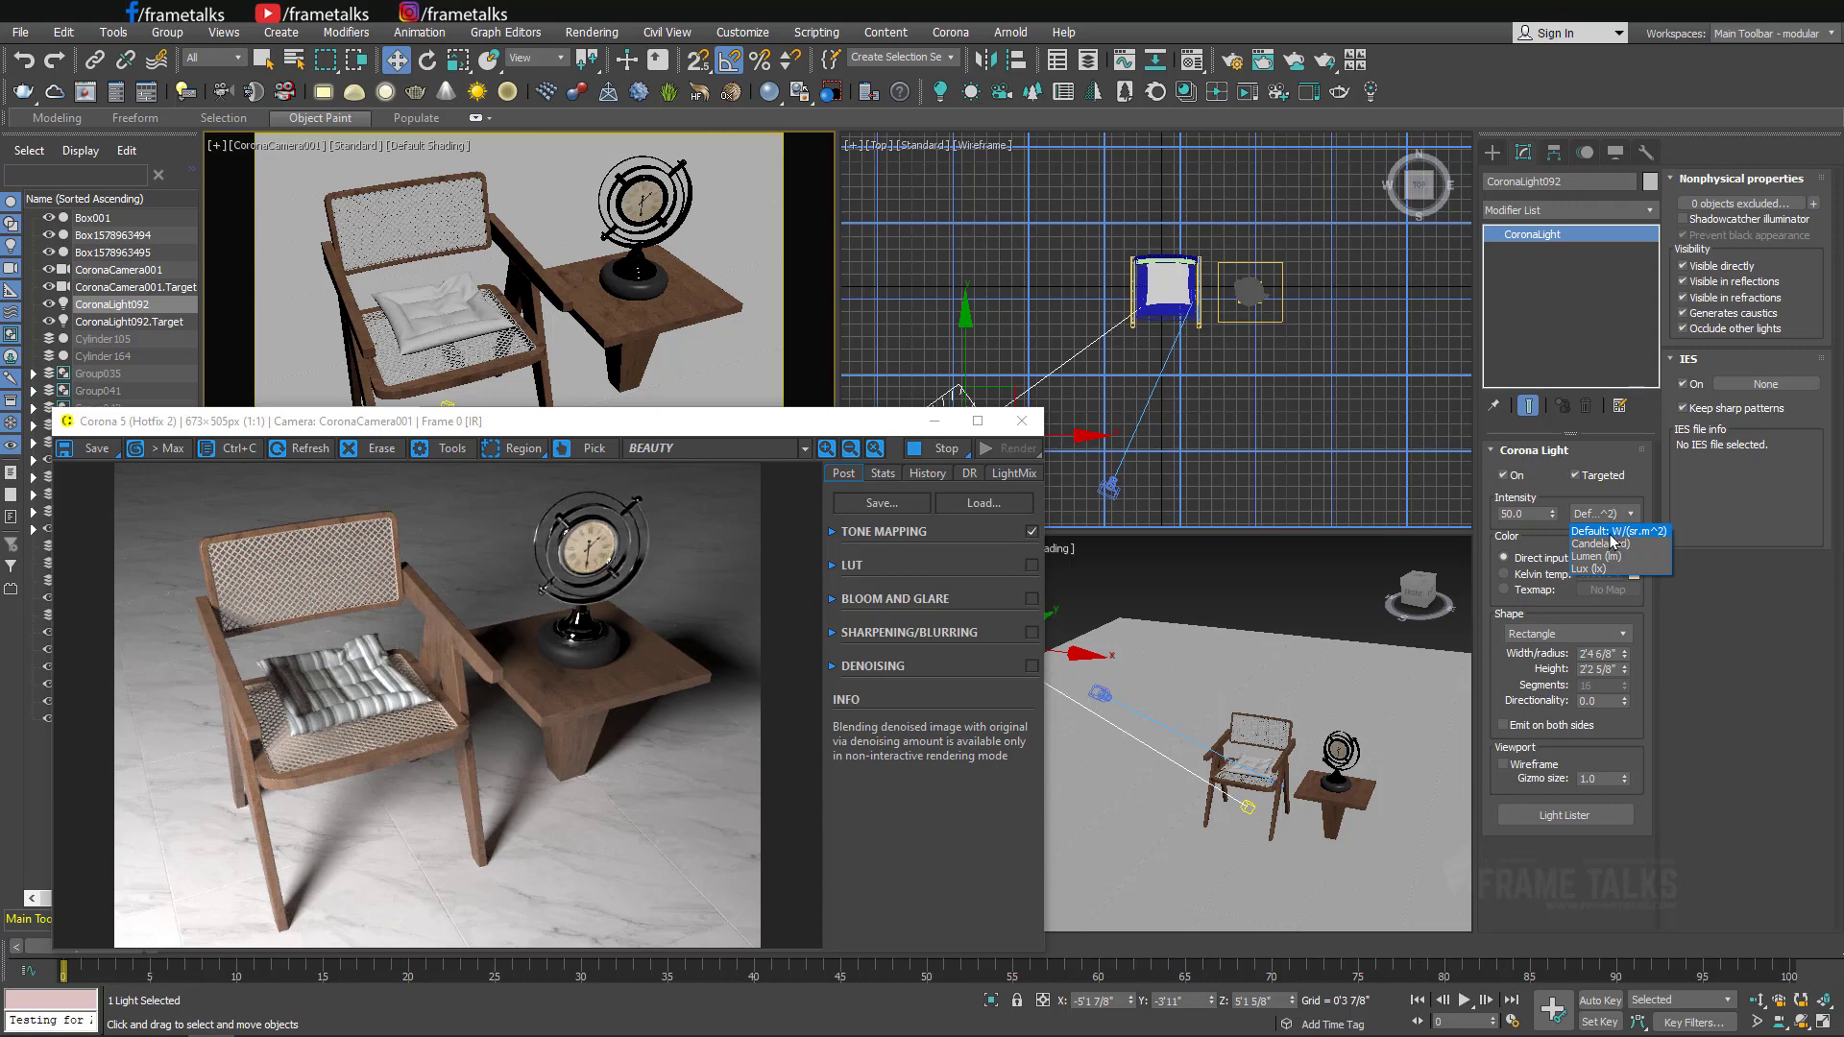
left_click(1625, 531)
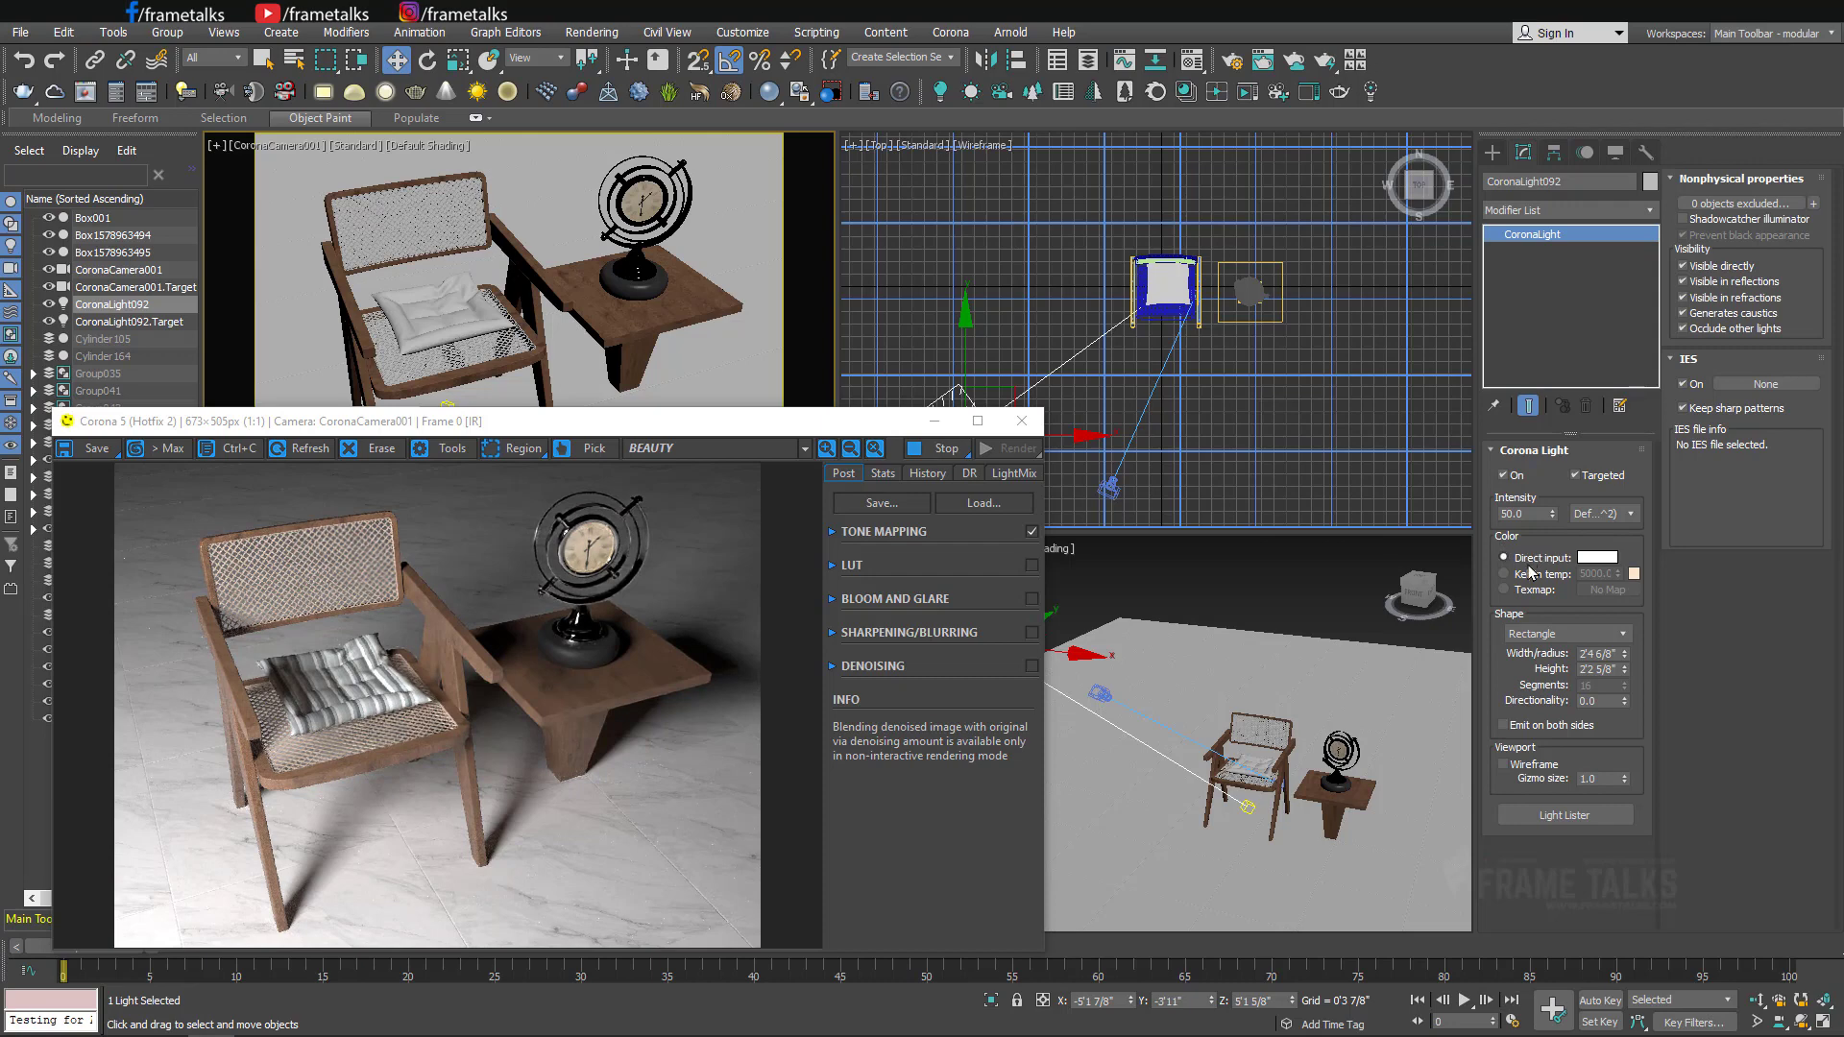
left_click(1598, 560)
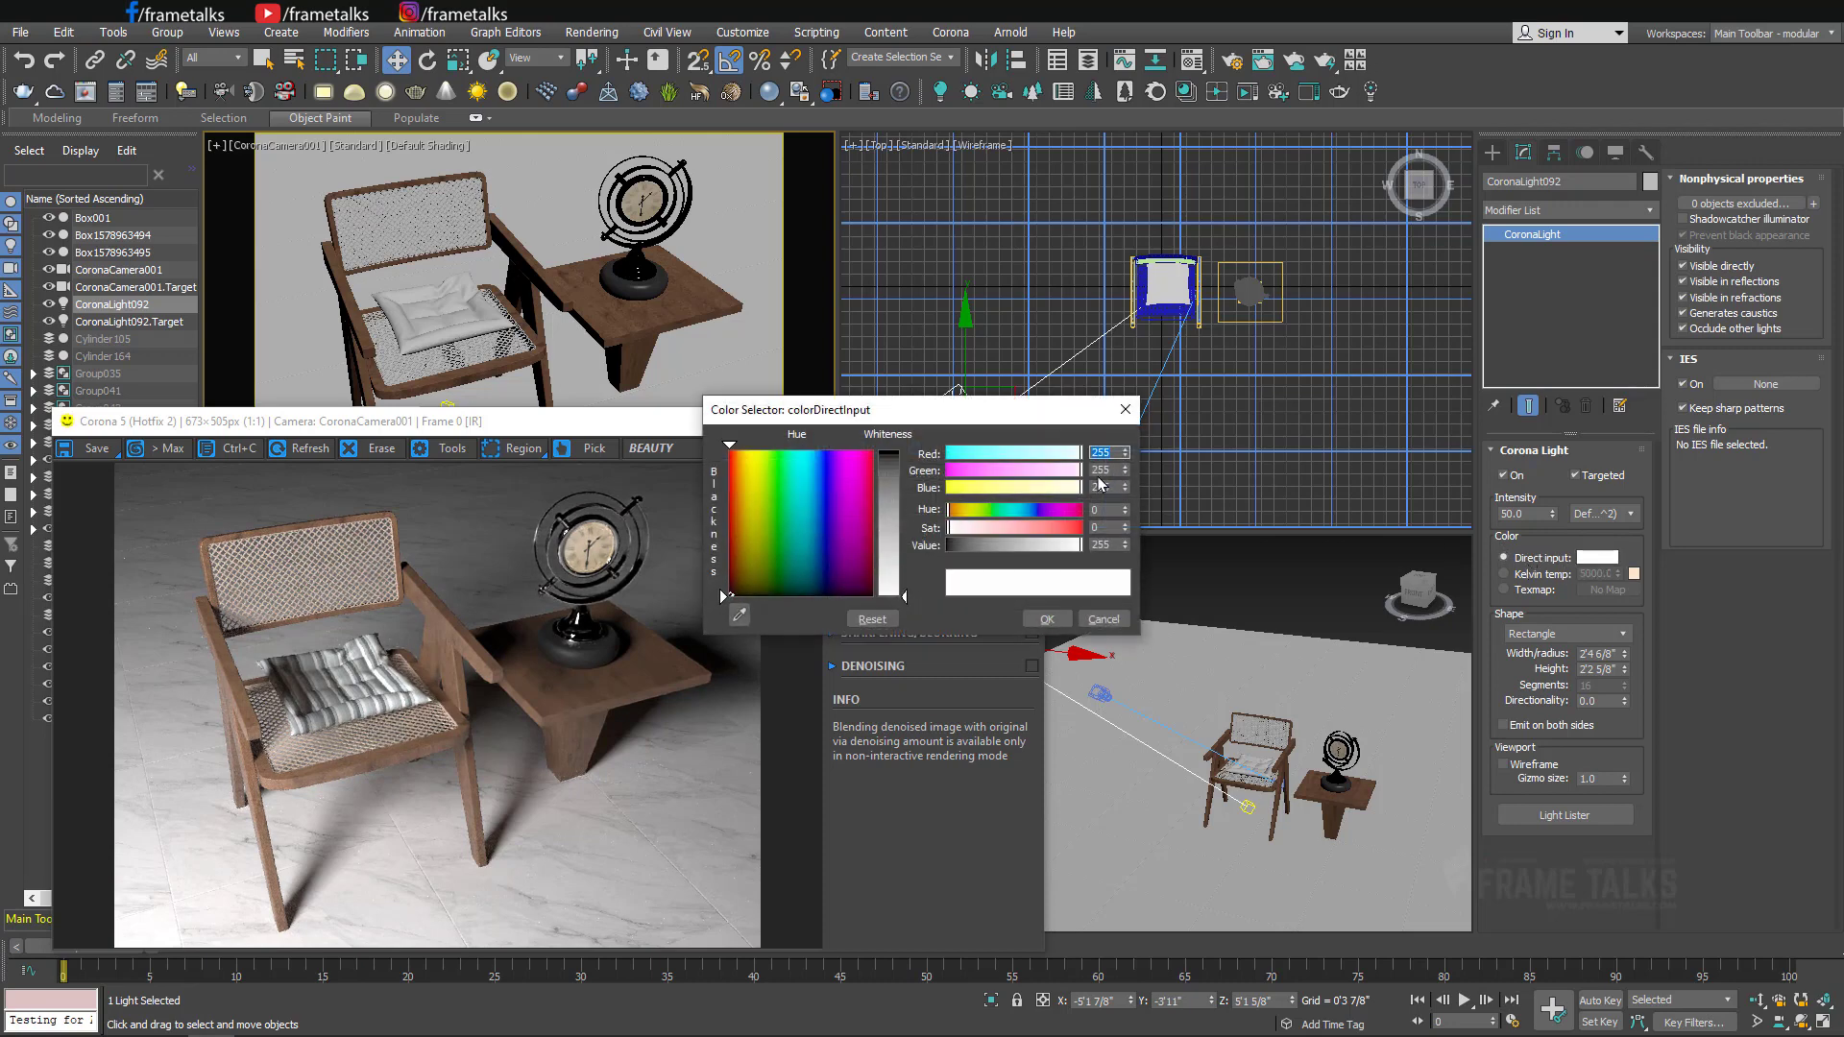
left_click_drag(1010, 416, 1409, 332)
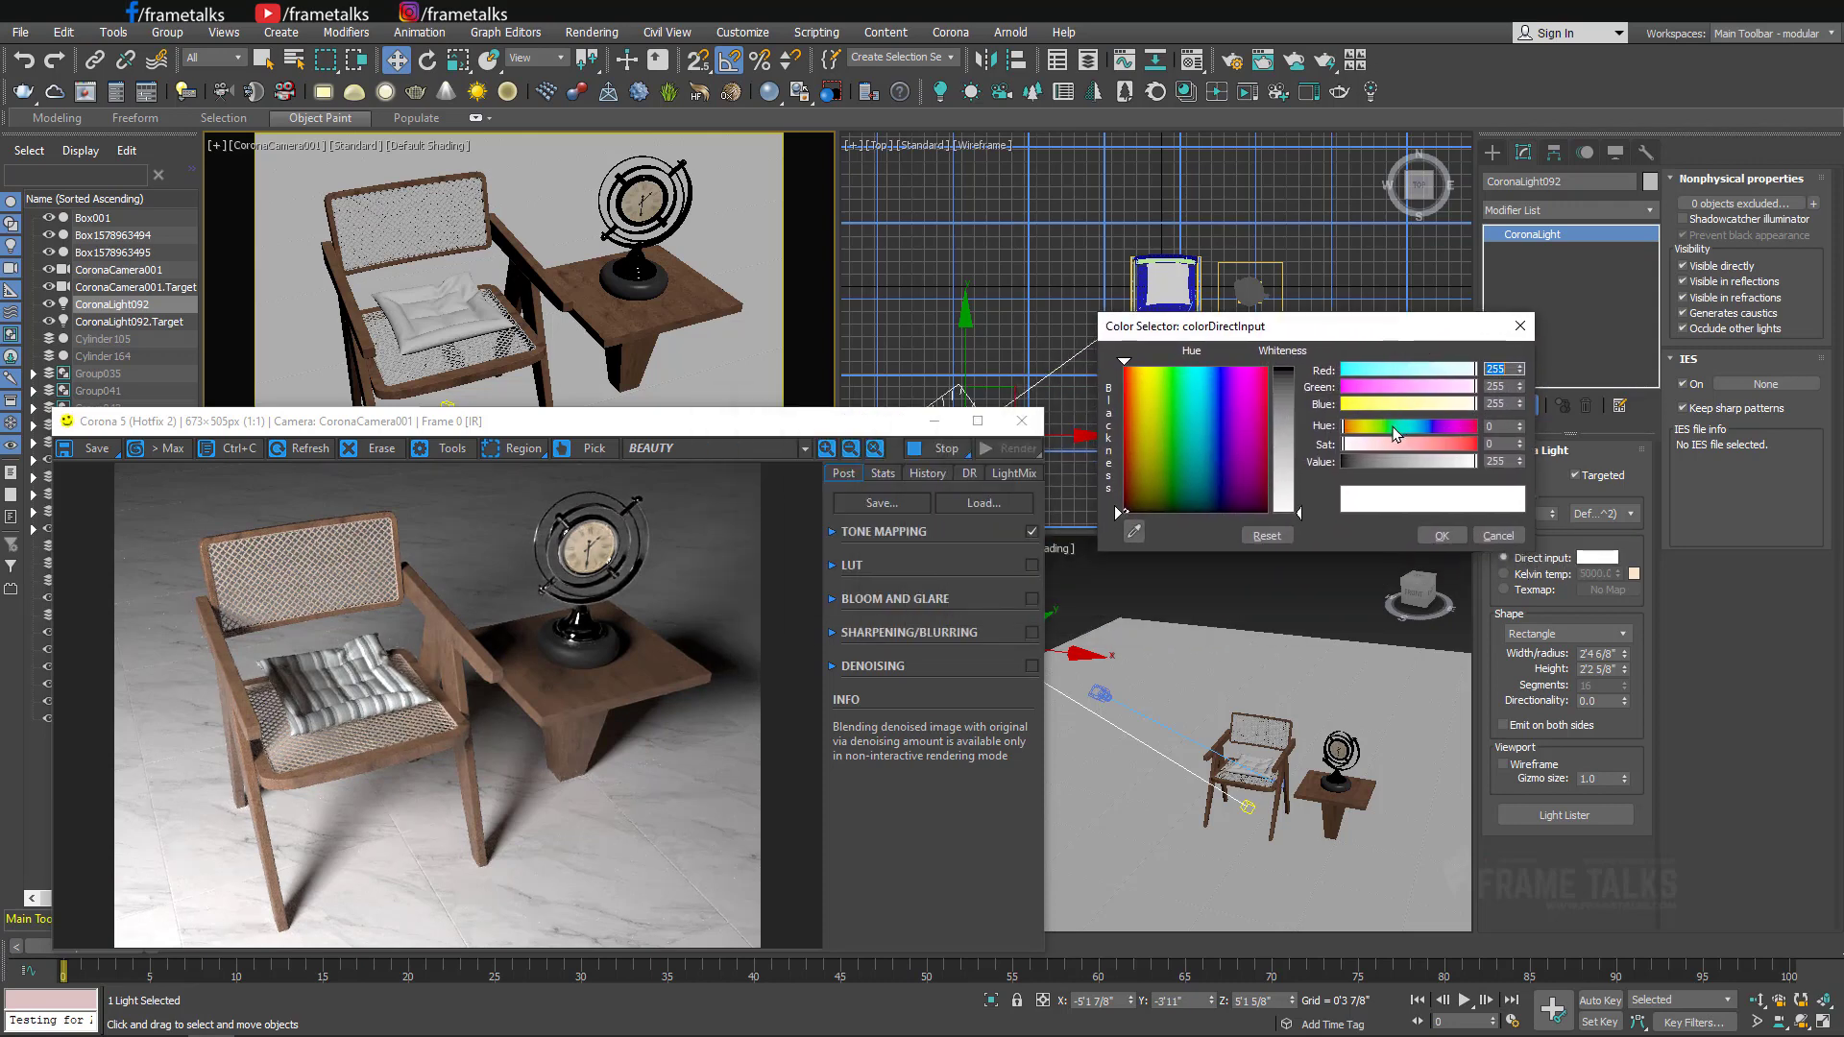
mouse_move(1354, 434)
left_mouse_down()
mouse_move(1462, 434)
mouse_move(1345, 431)
mouse_move(1412, 449)
left_mouse_up()
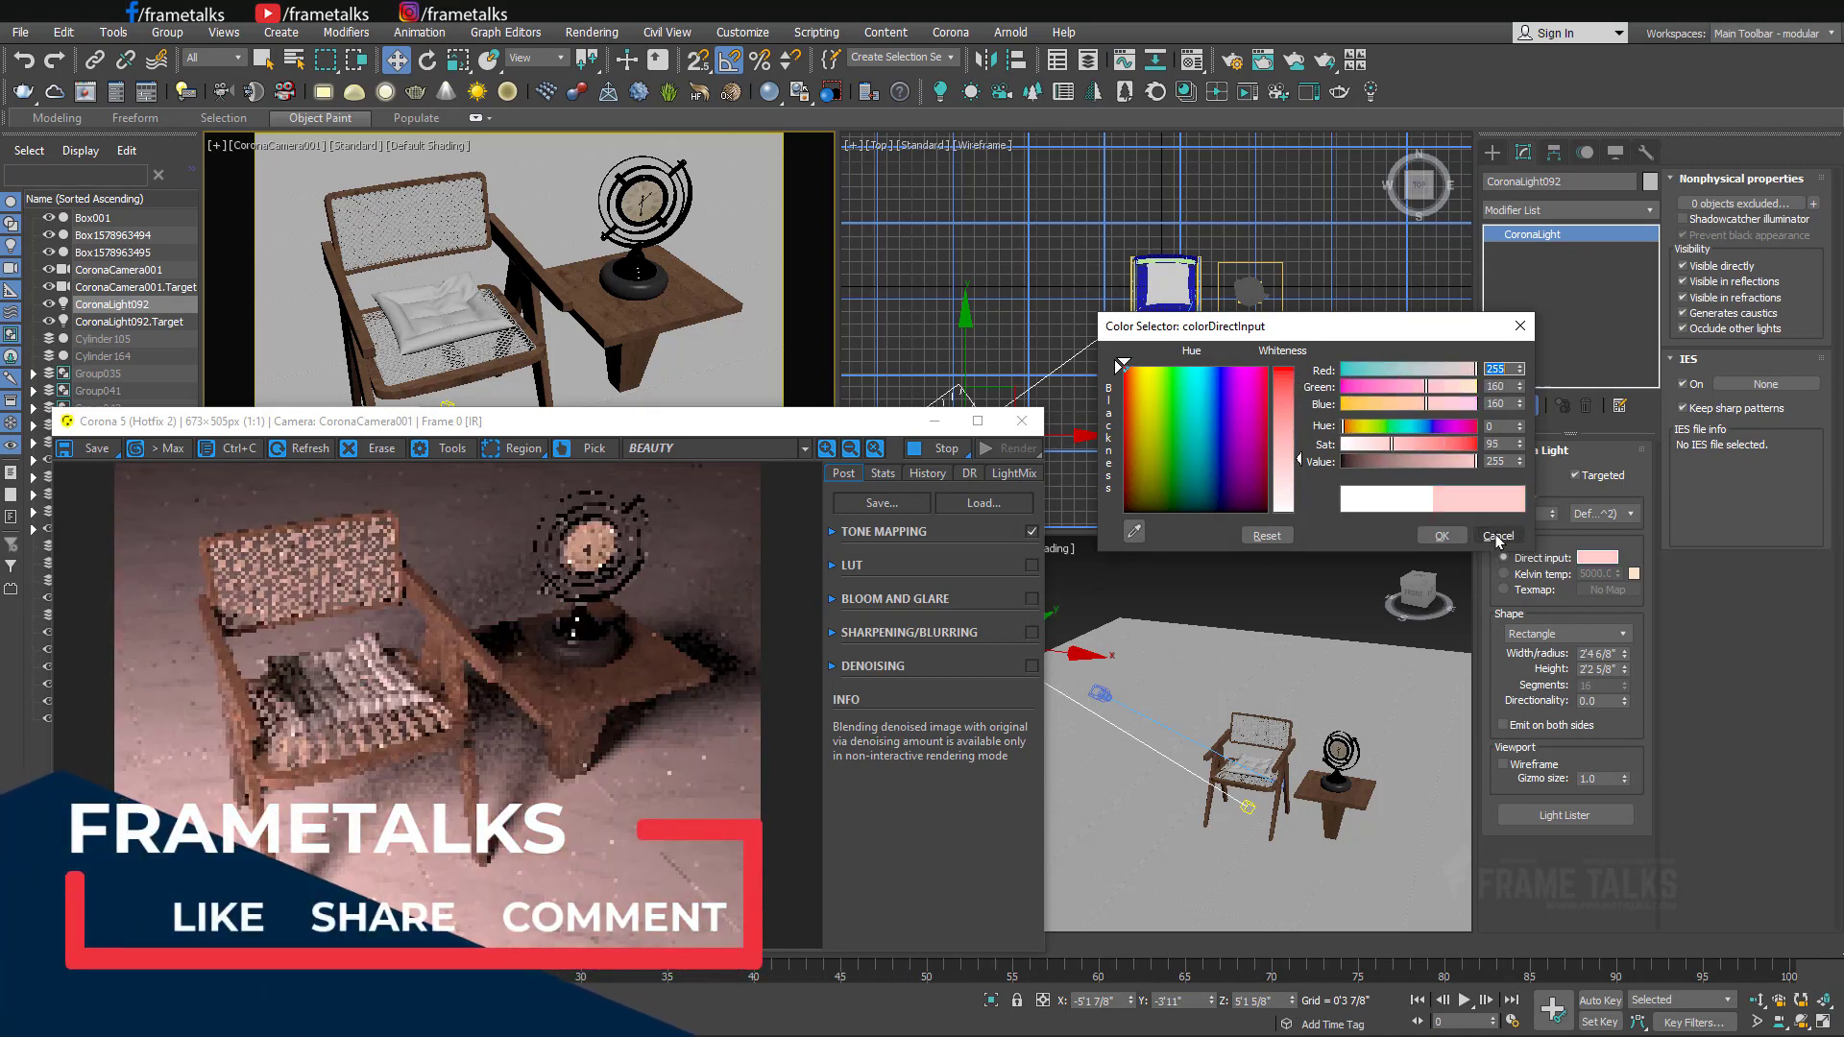
left_click(1488, 534)
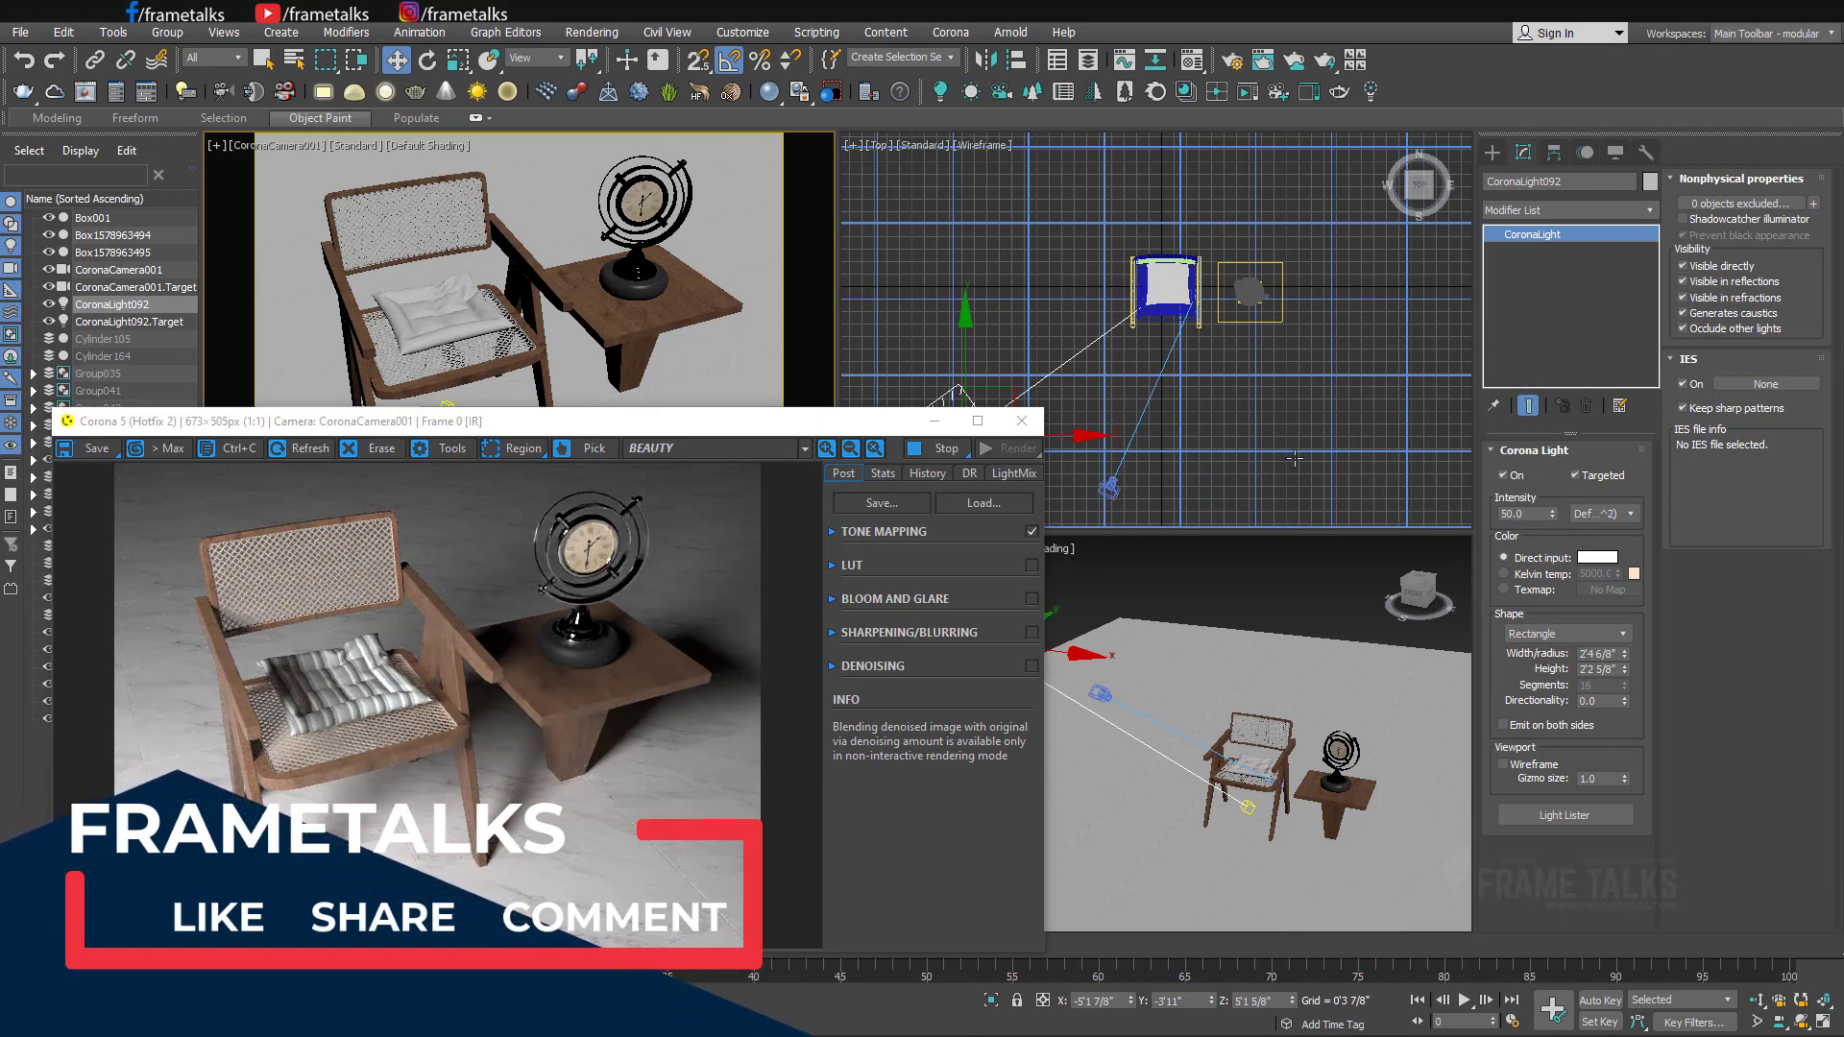
middle_click_drag(1152, 404, 1220, 307)
Preview the Corona light as a sphere and a disk, rendering the perspective view.
middle_click(763, 277)
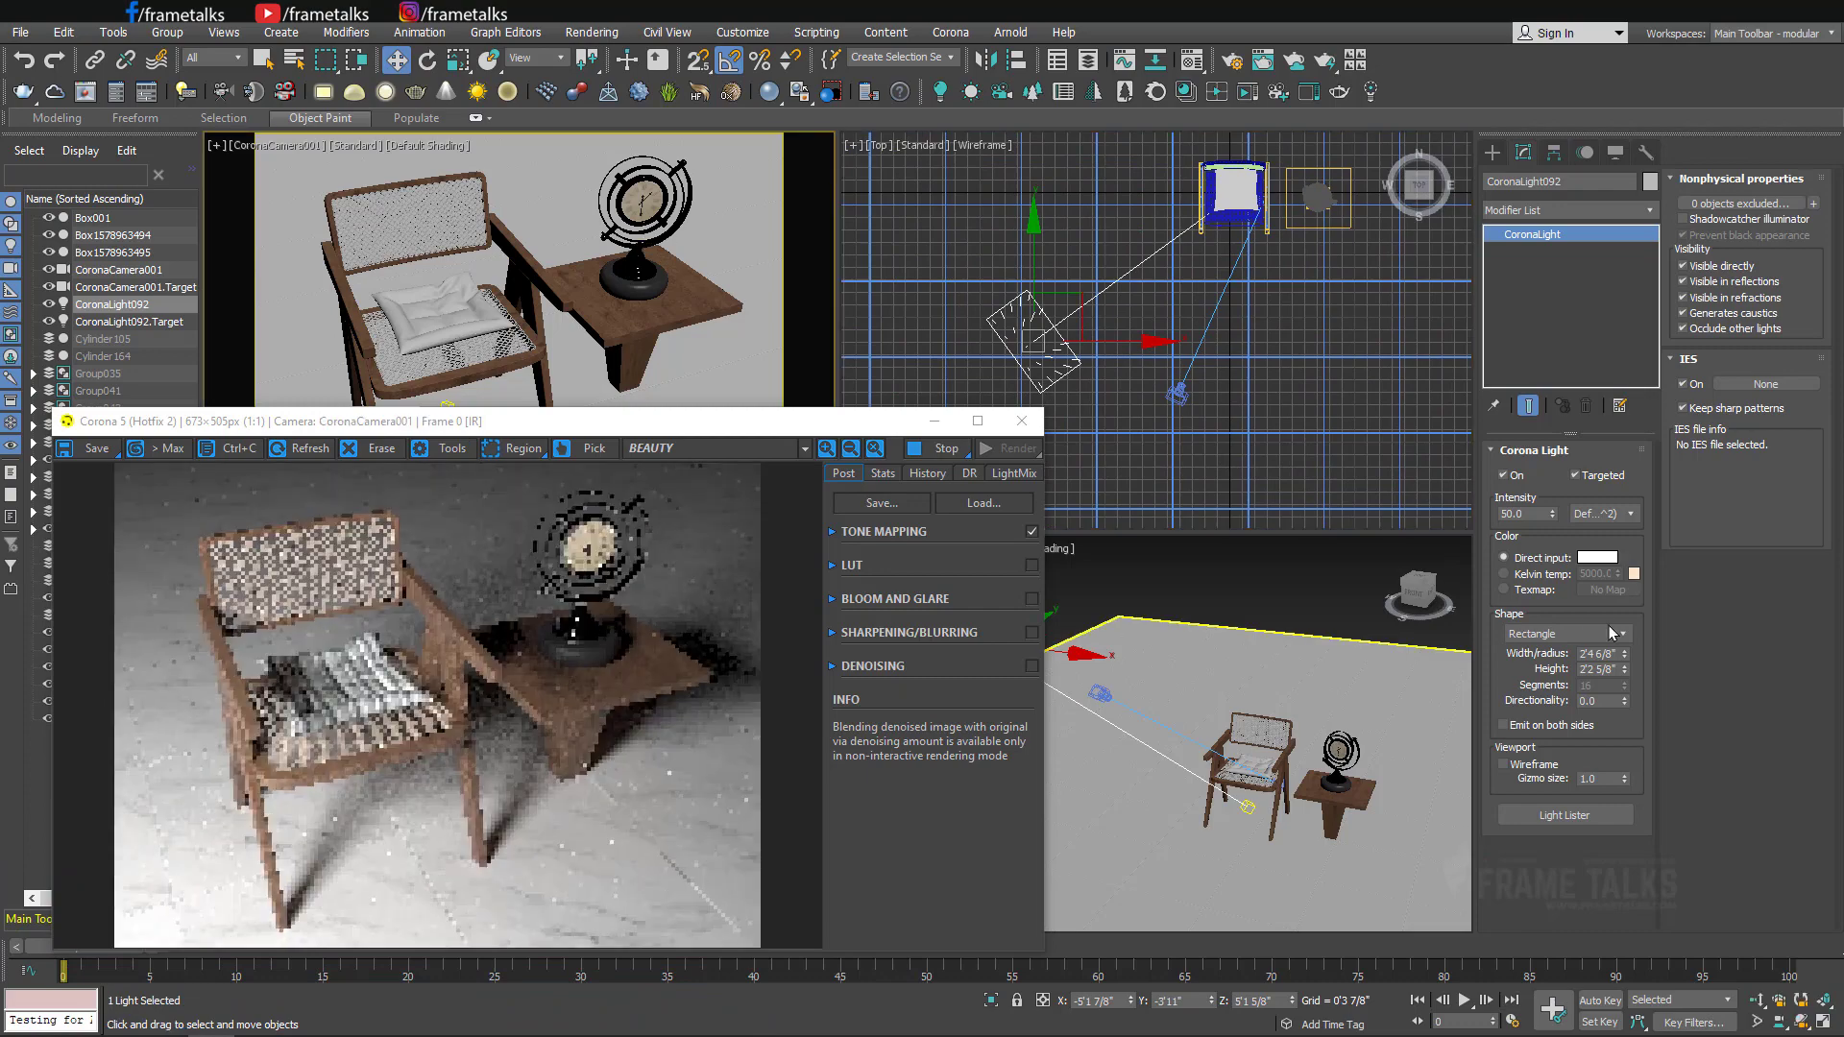
left_click(1566, 634)
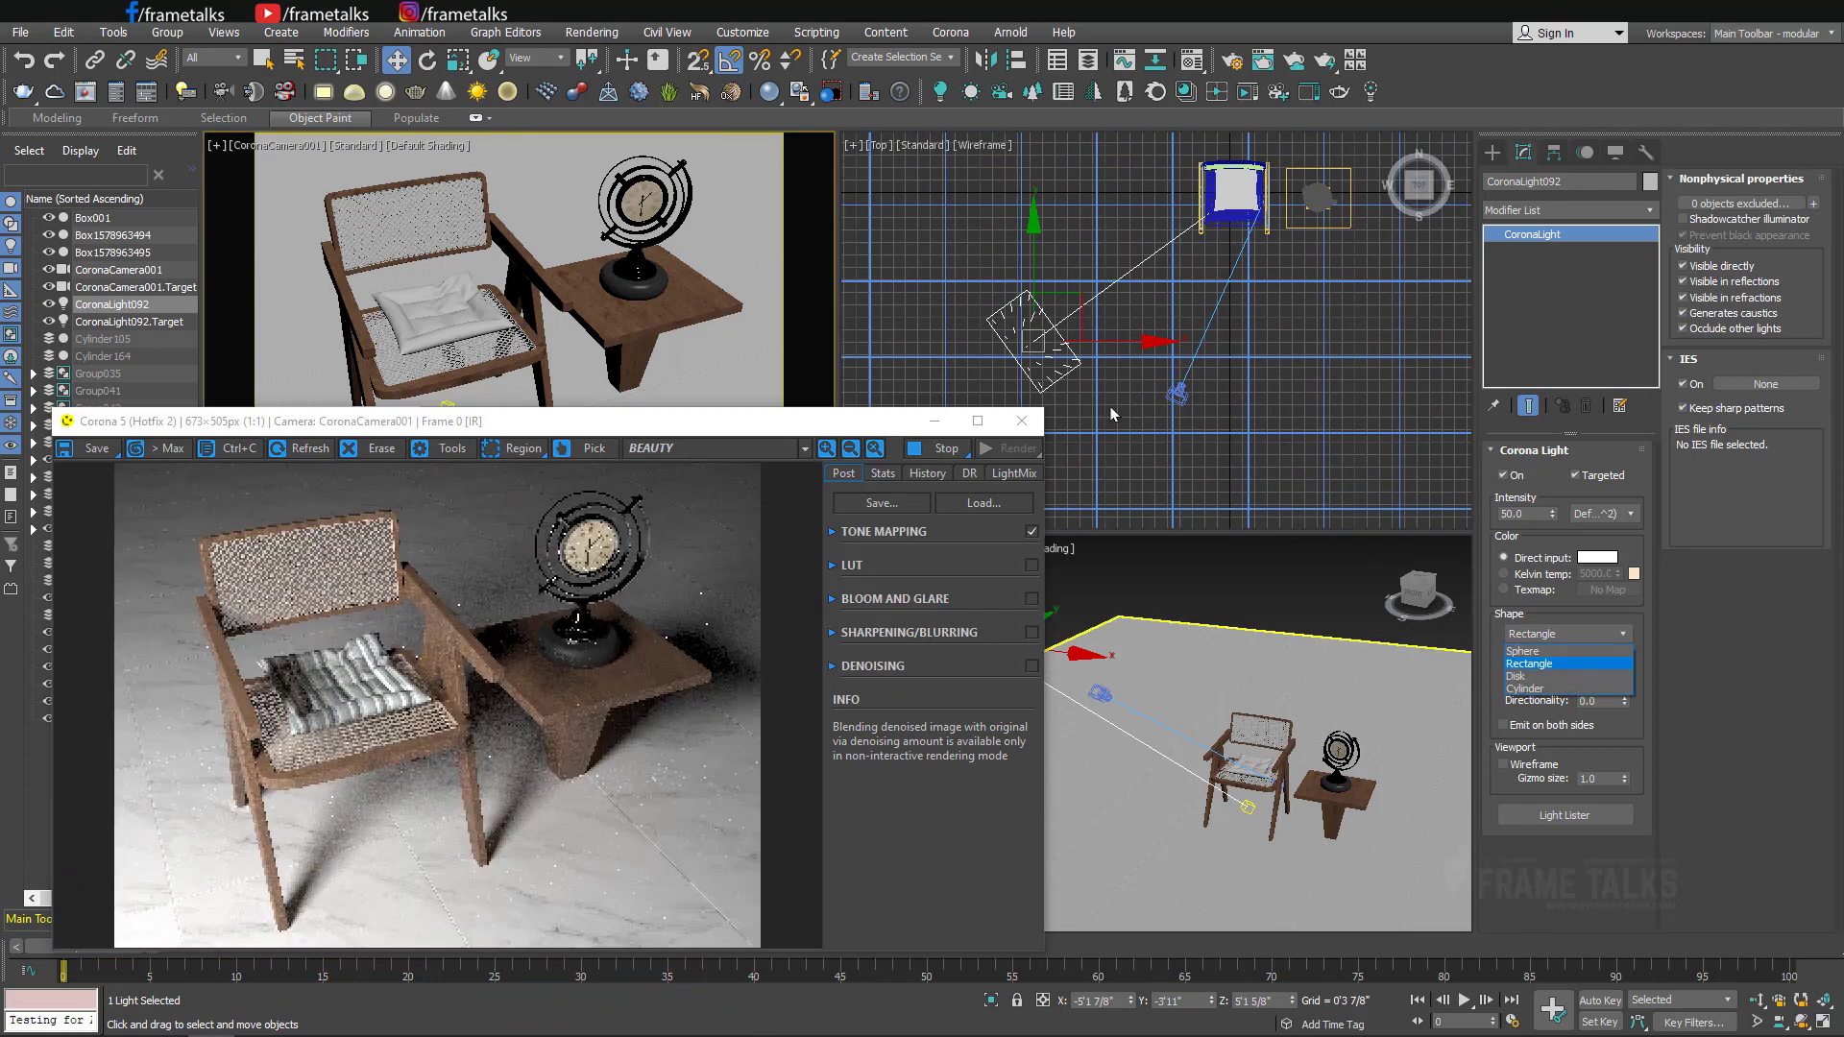
left_click(1537, 651)
left_click(1546, 634)
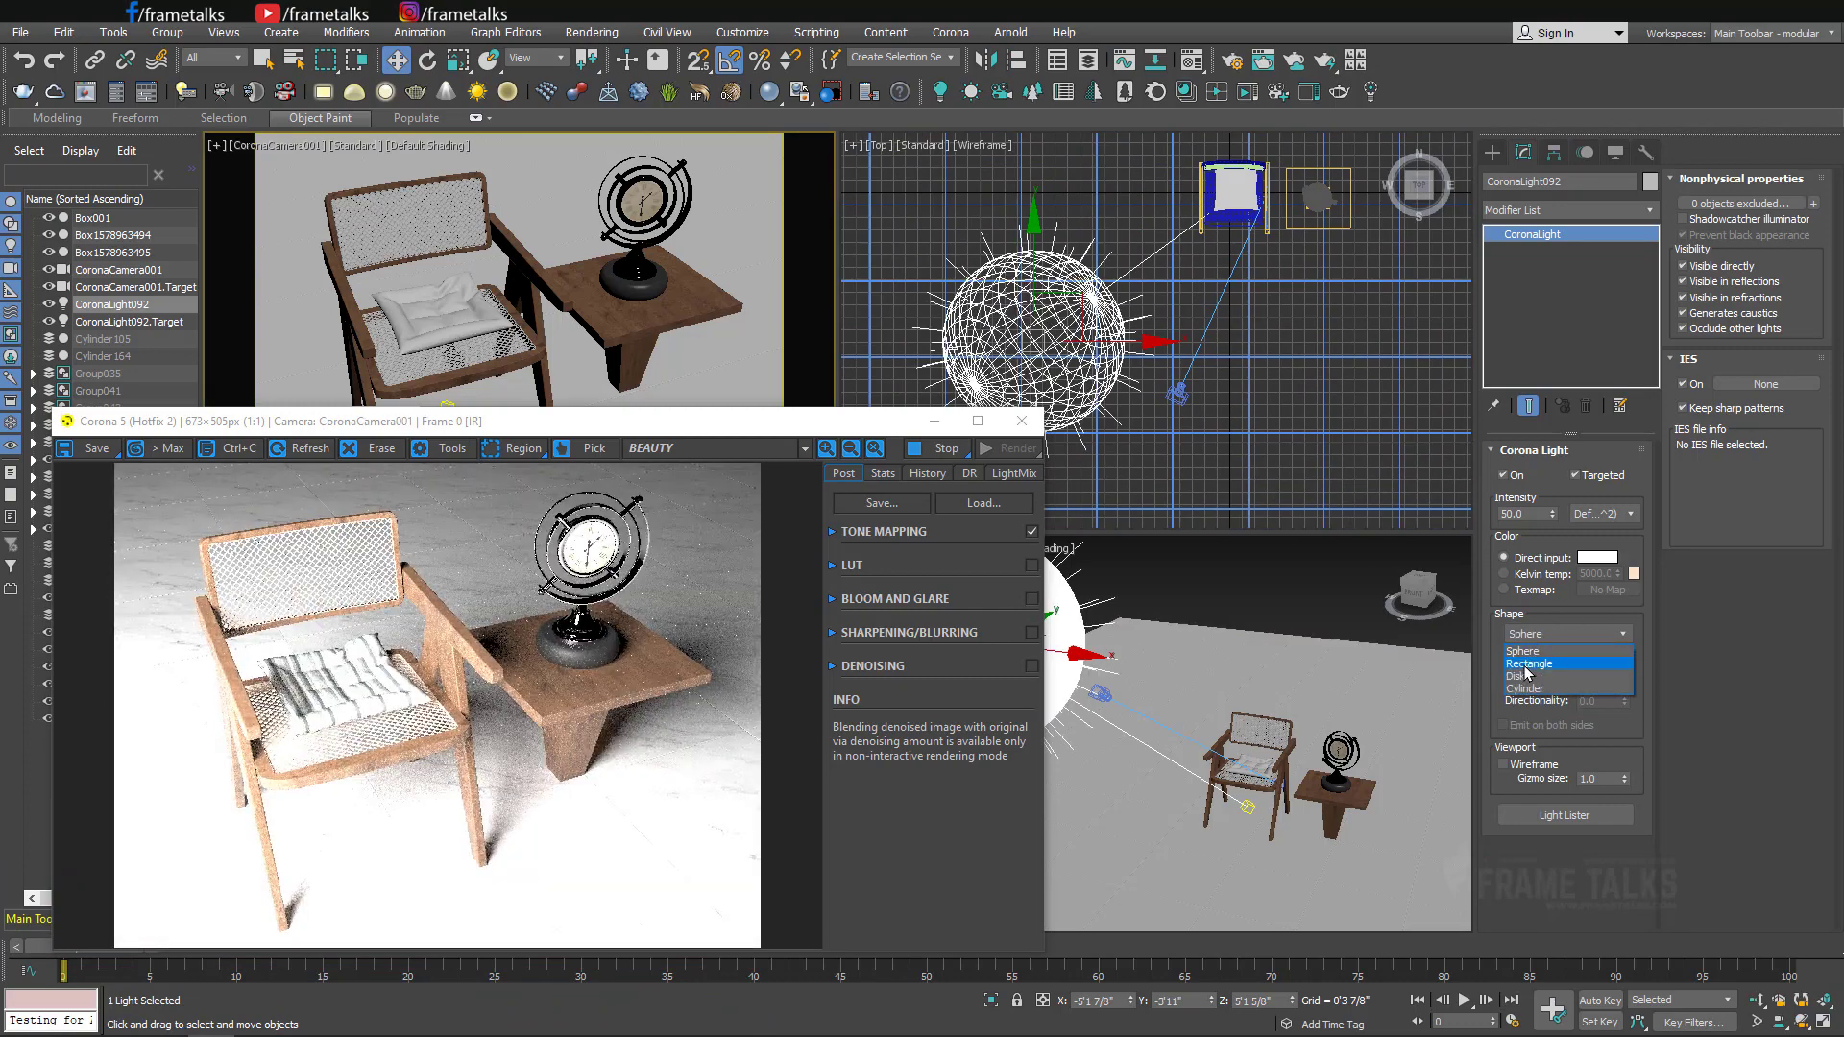
left_click(1529, 664)
left_click(1546, 634)
left_click(1527, 676)
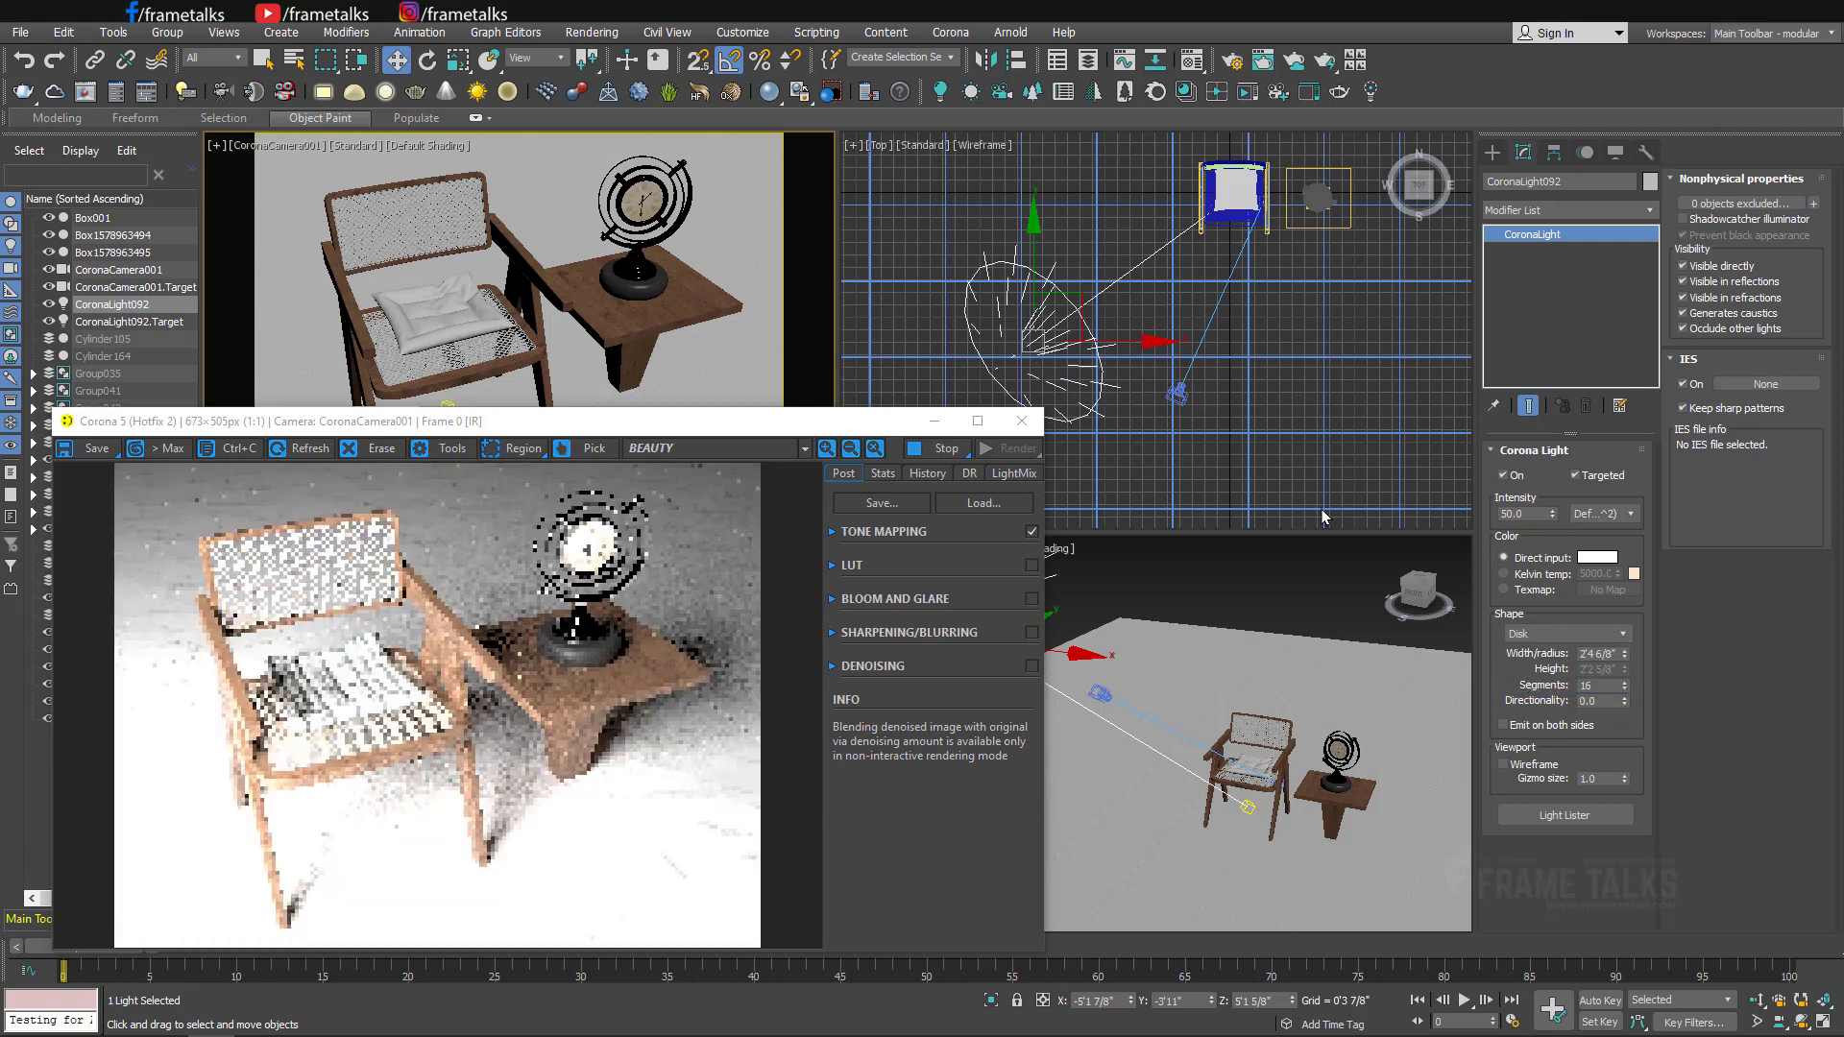
middle_click_drag(1165, 638, 1315, 624)
Try a cylinder-shaped light, then set the shape back to Rectangle.
scroll(1316, 624, "down", 5)
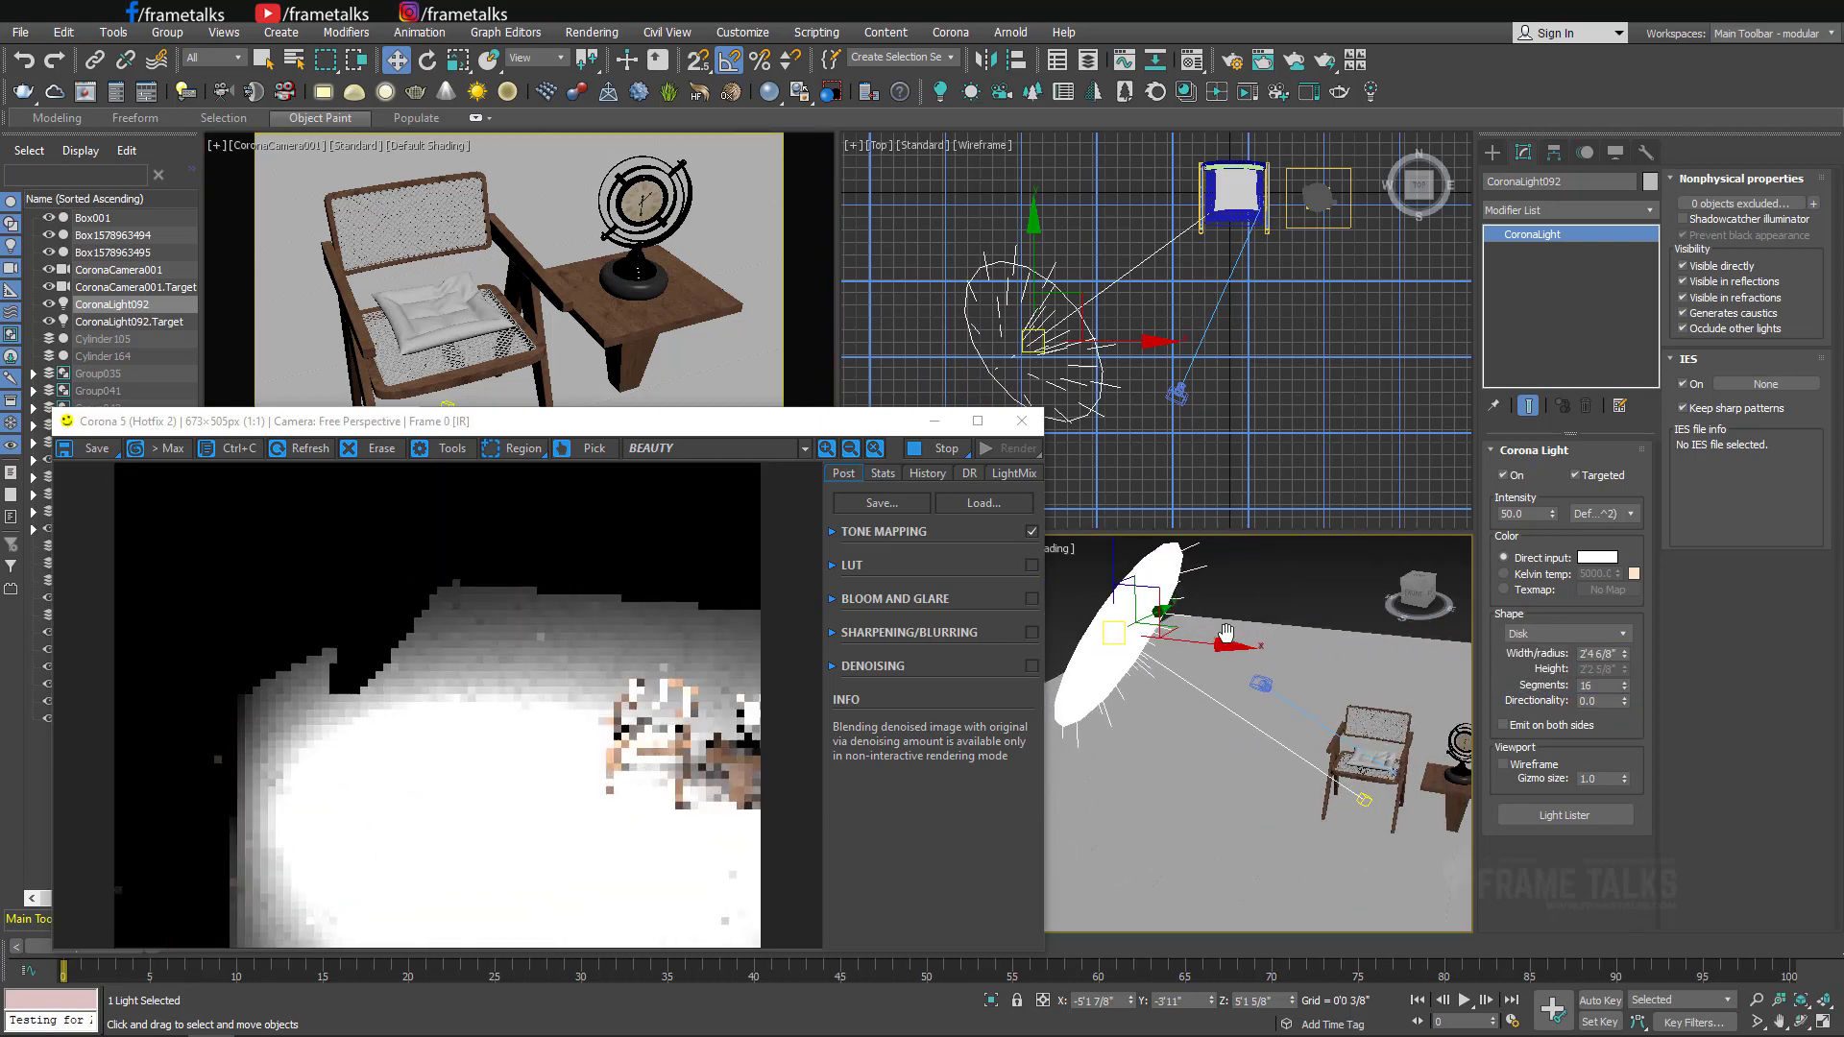
left_click(1566, 634)
left_click(1537, 689)
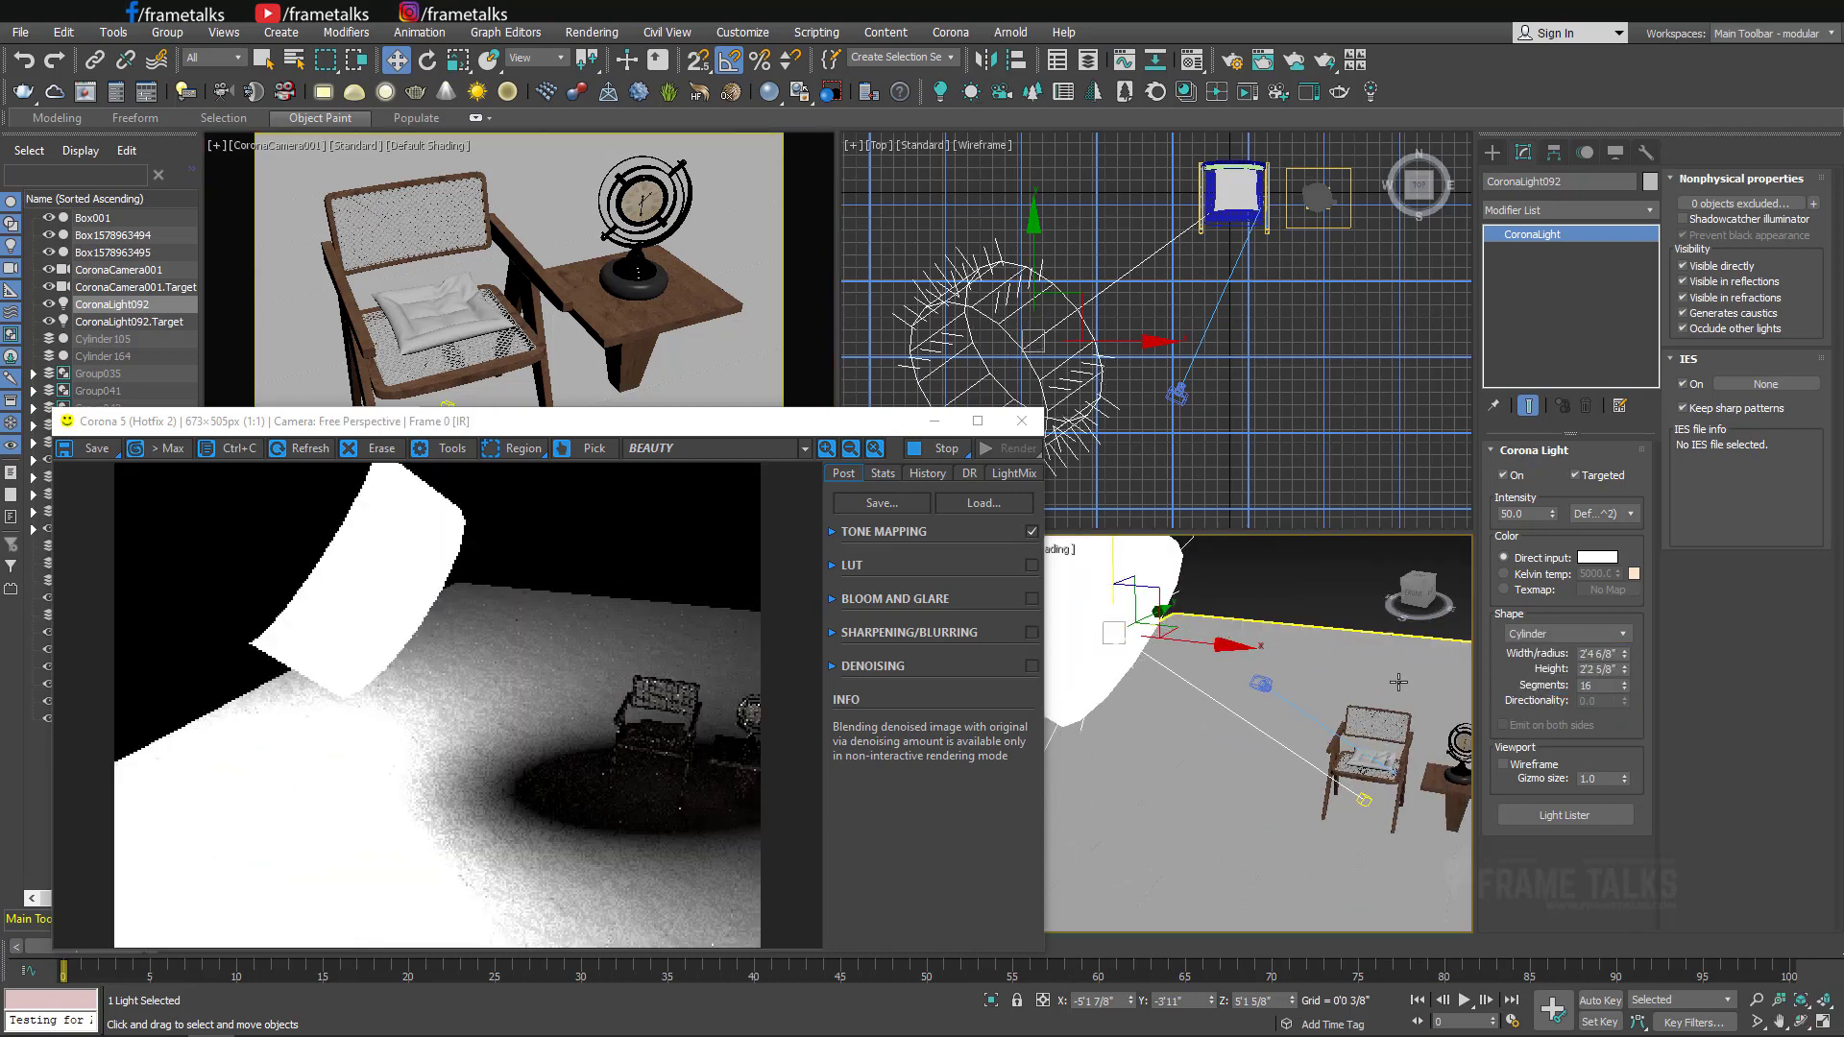
mouse_move(1278, 663)
middle_mouse_down("alt")
mouse_move(1202, 670)
mouse_move(1156, 712)
middle_mouse_up("alt")
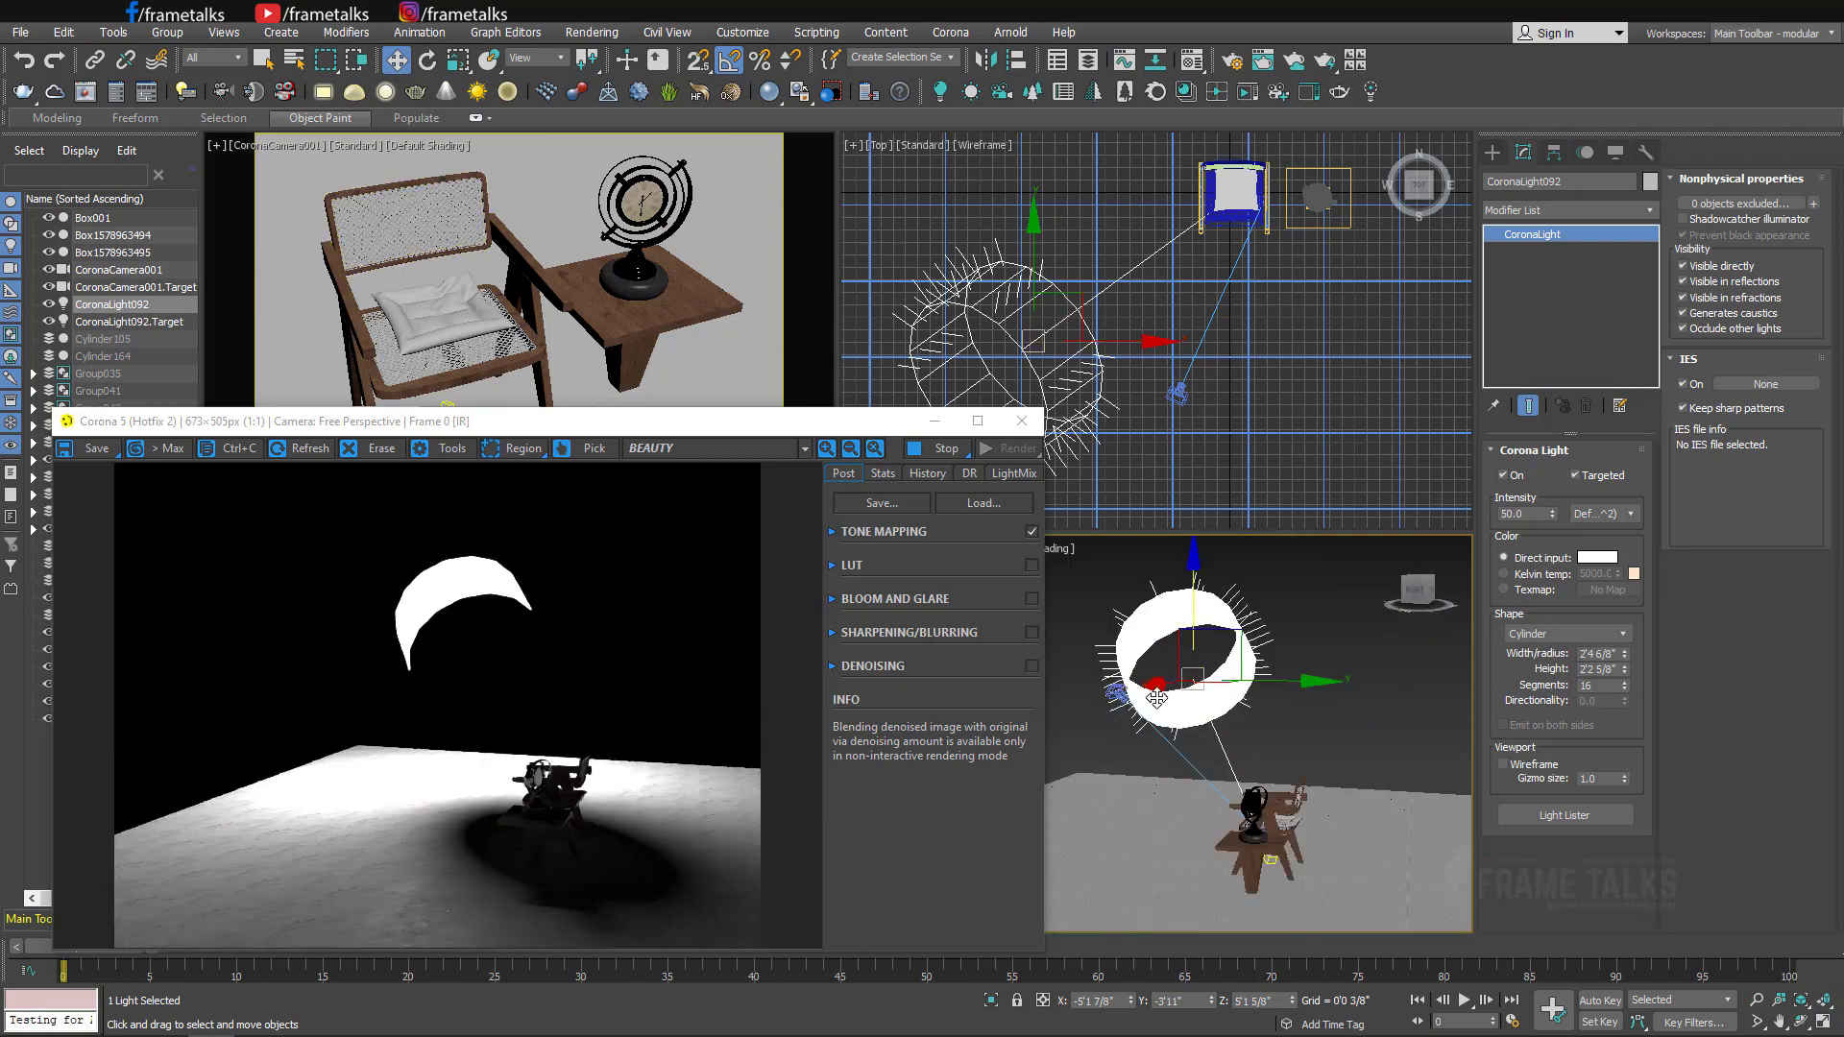
mouse_move(1156, 713)
middle_mouse_down("alt")
mouse_move(1223, 738)
mouse_move(1201, 730)
mouse_move(1134, 797)
middle_mouse_up("alt")
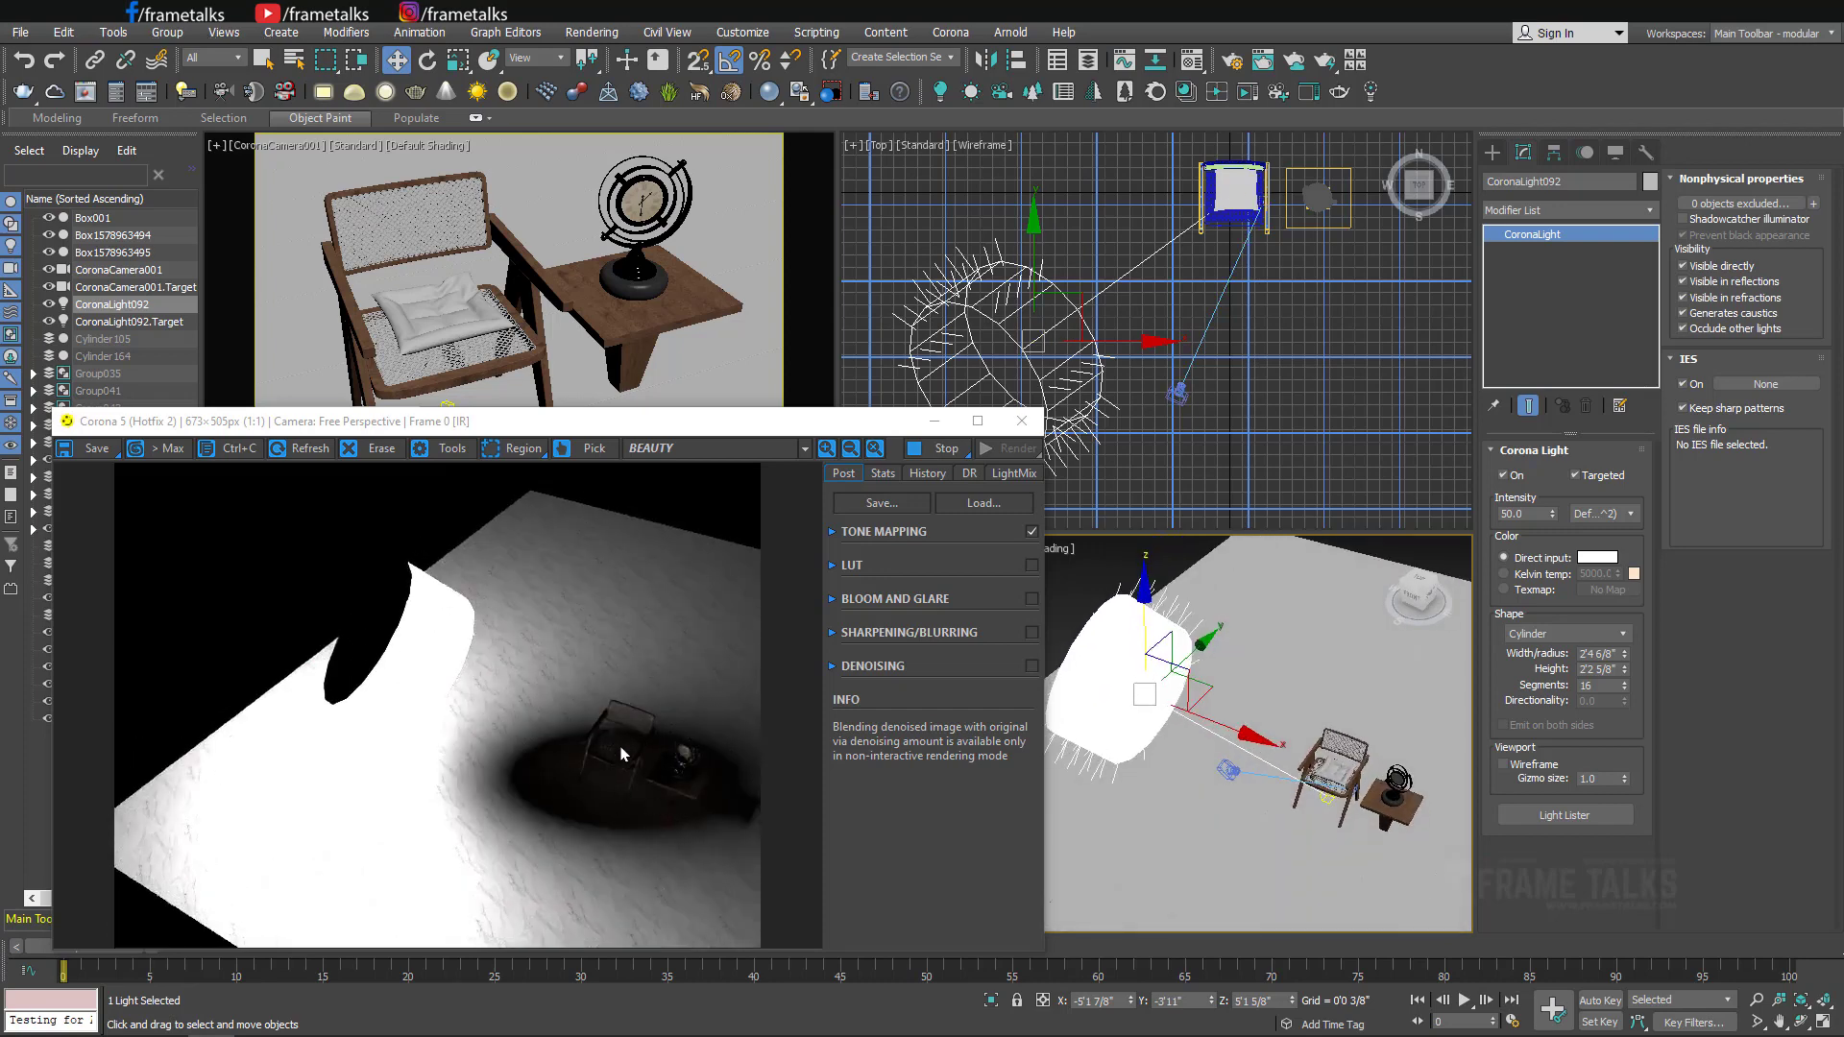
left_click(1532, 639)
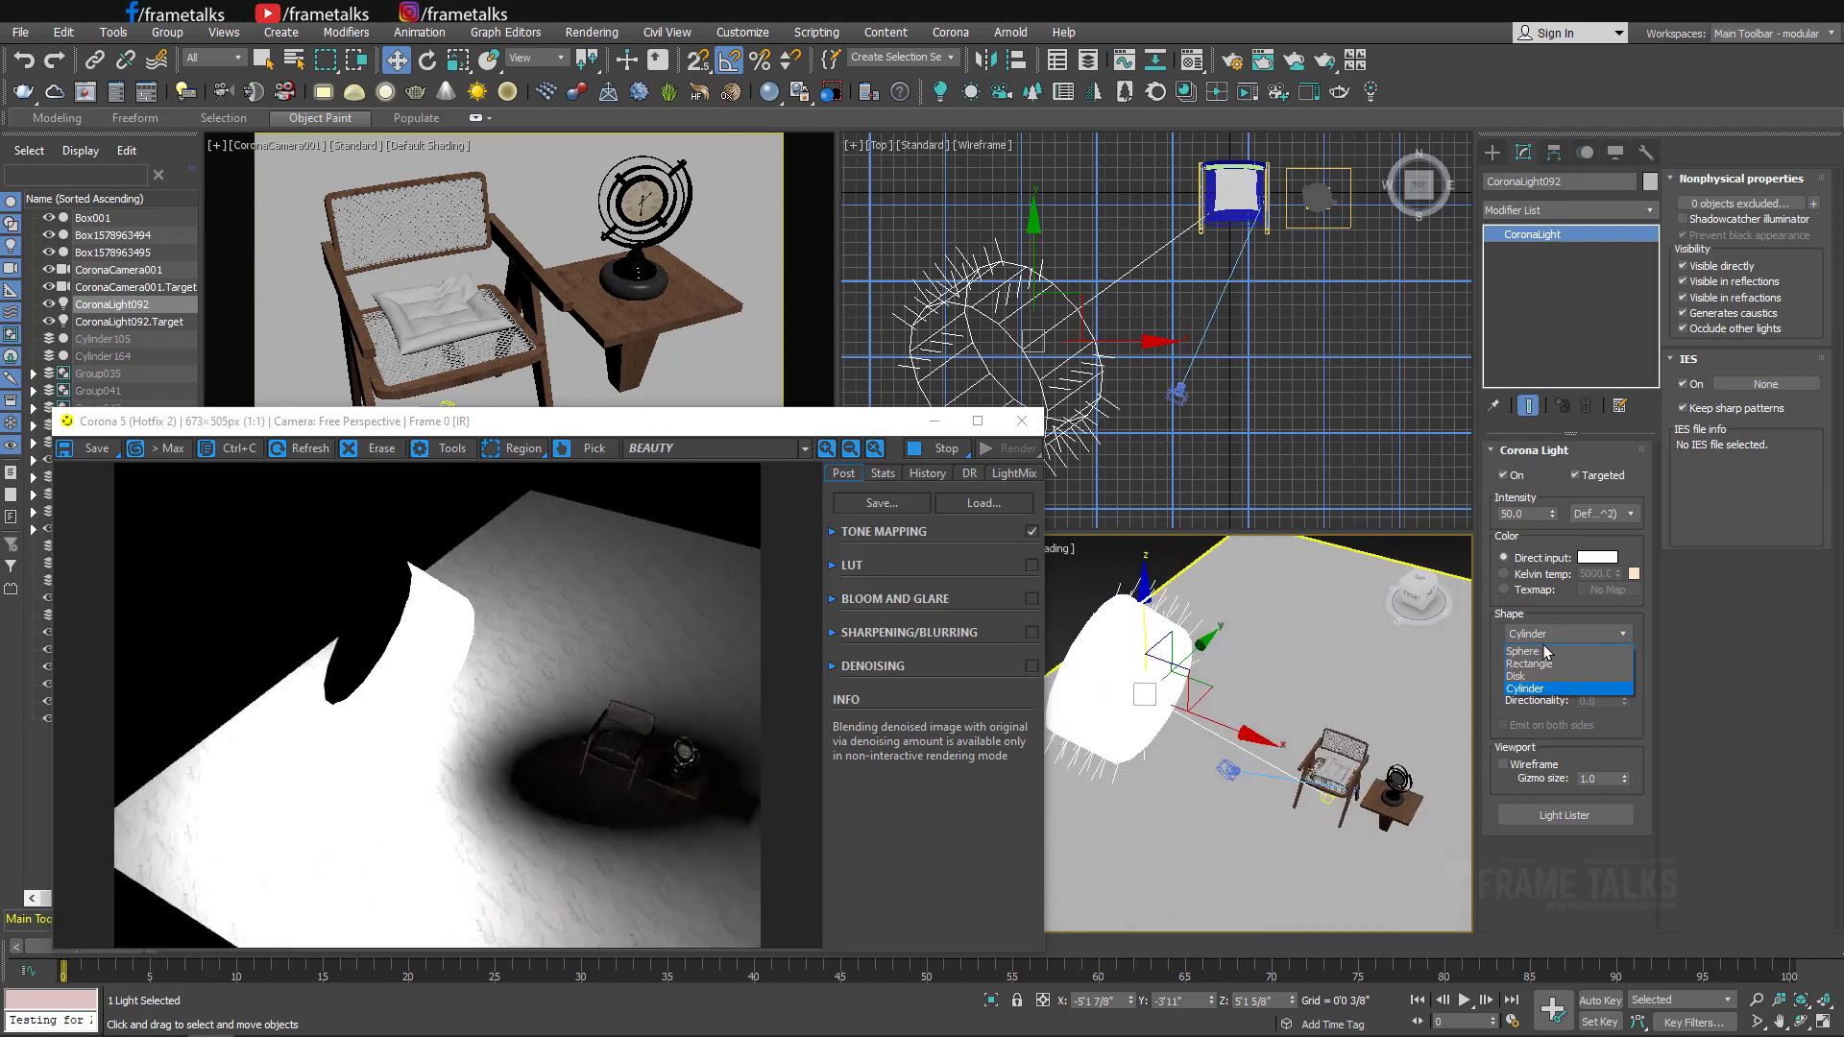
left_click(1537, 663)
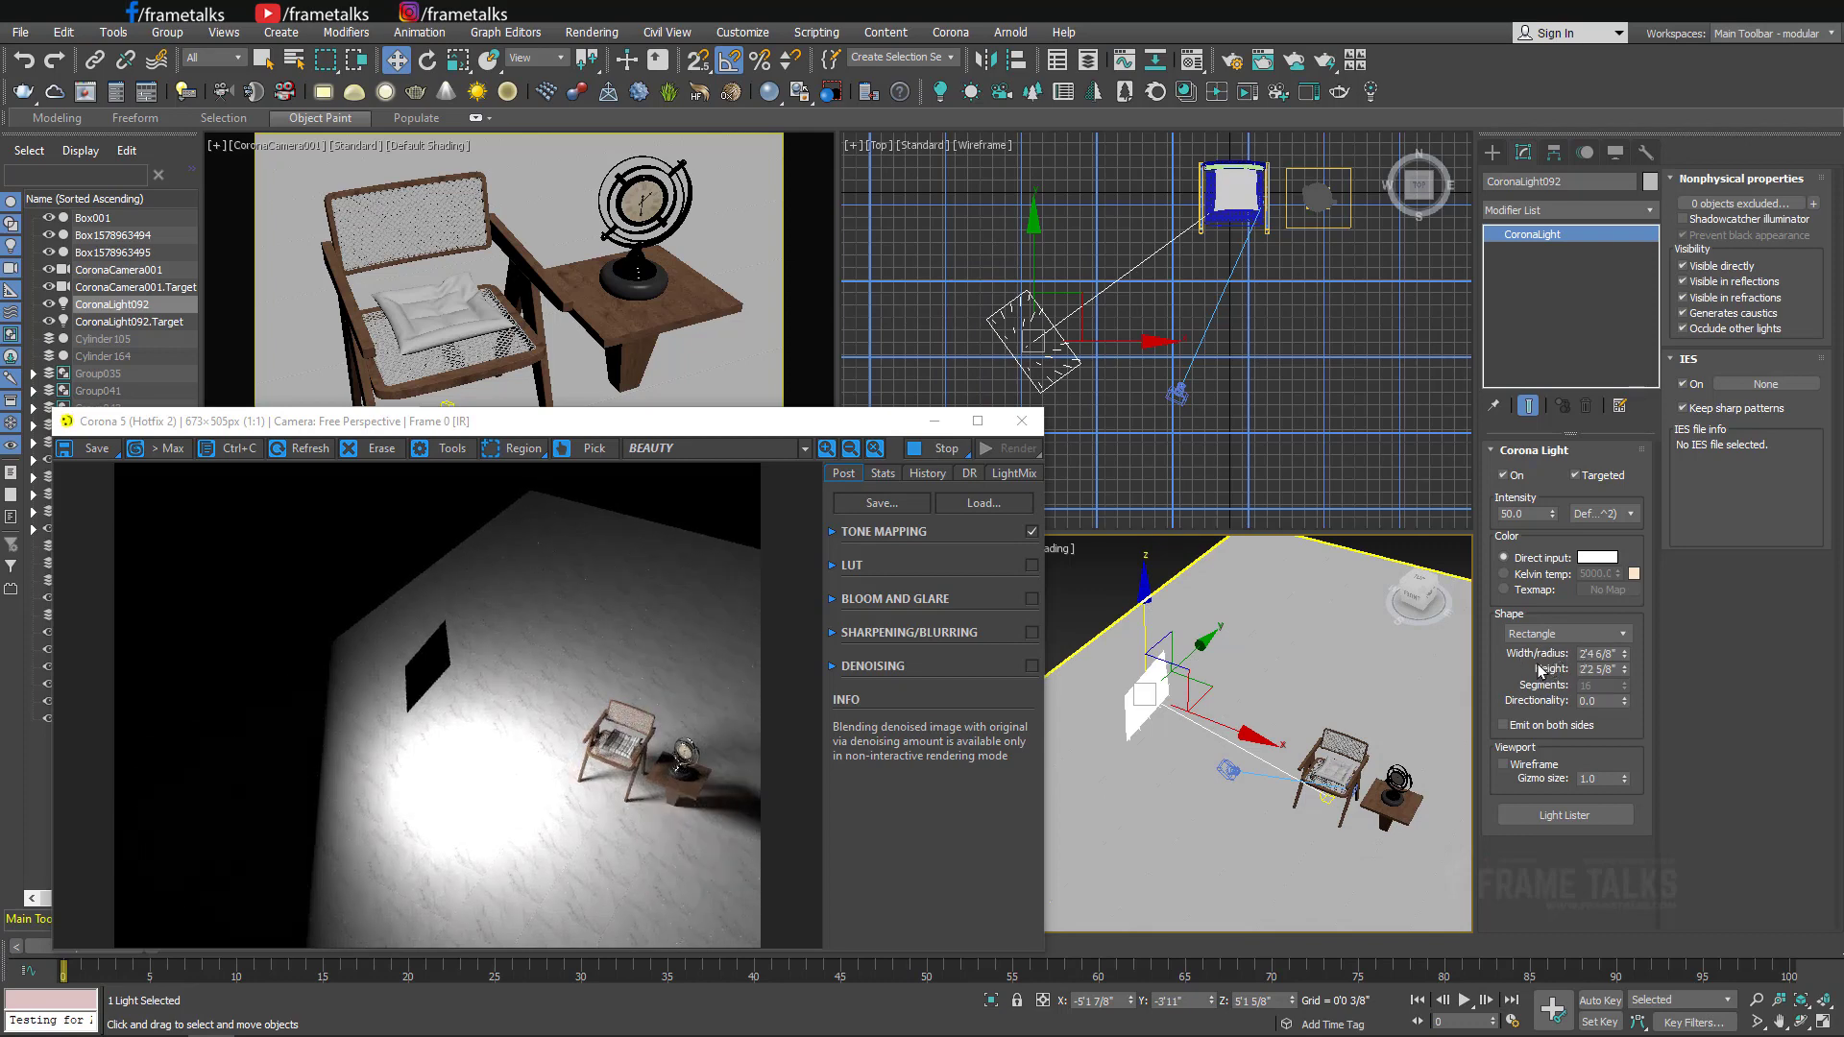
Set the light's width and height to 5' and check it in the perspective view.
left_click(1615, 653)
type("5'")
key("Tab")
type("5'")
key("Tab")
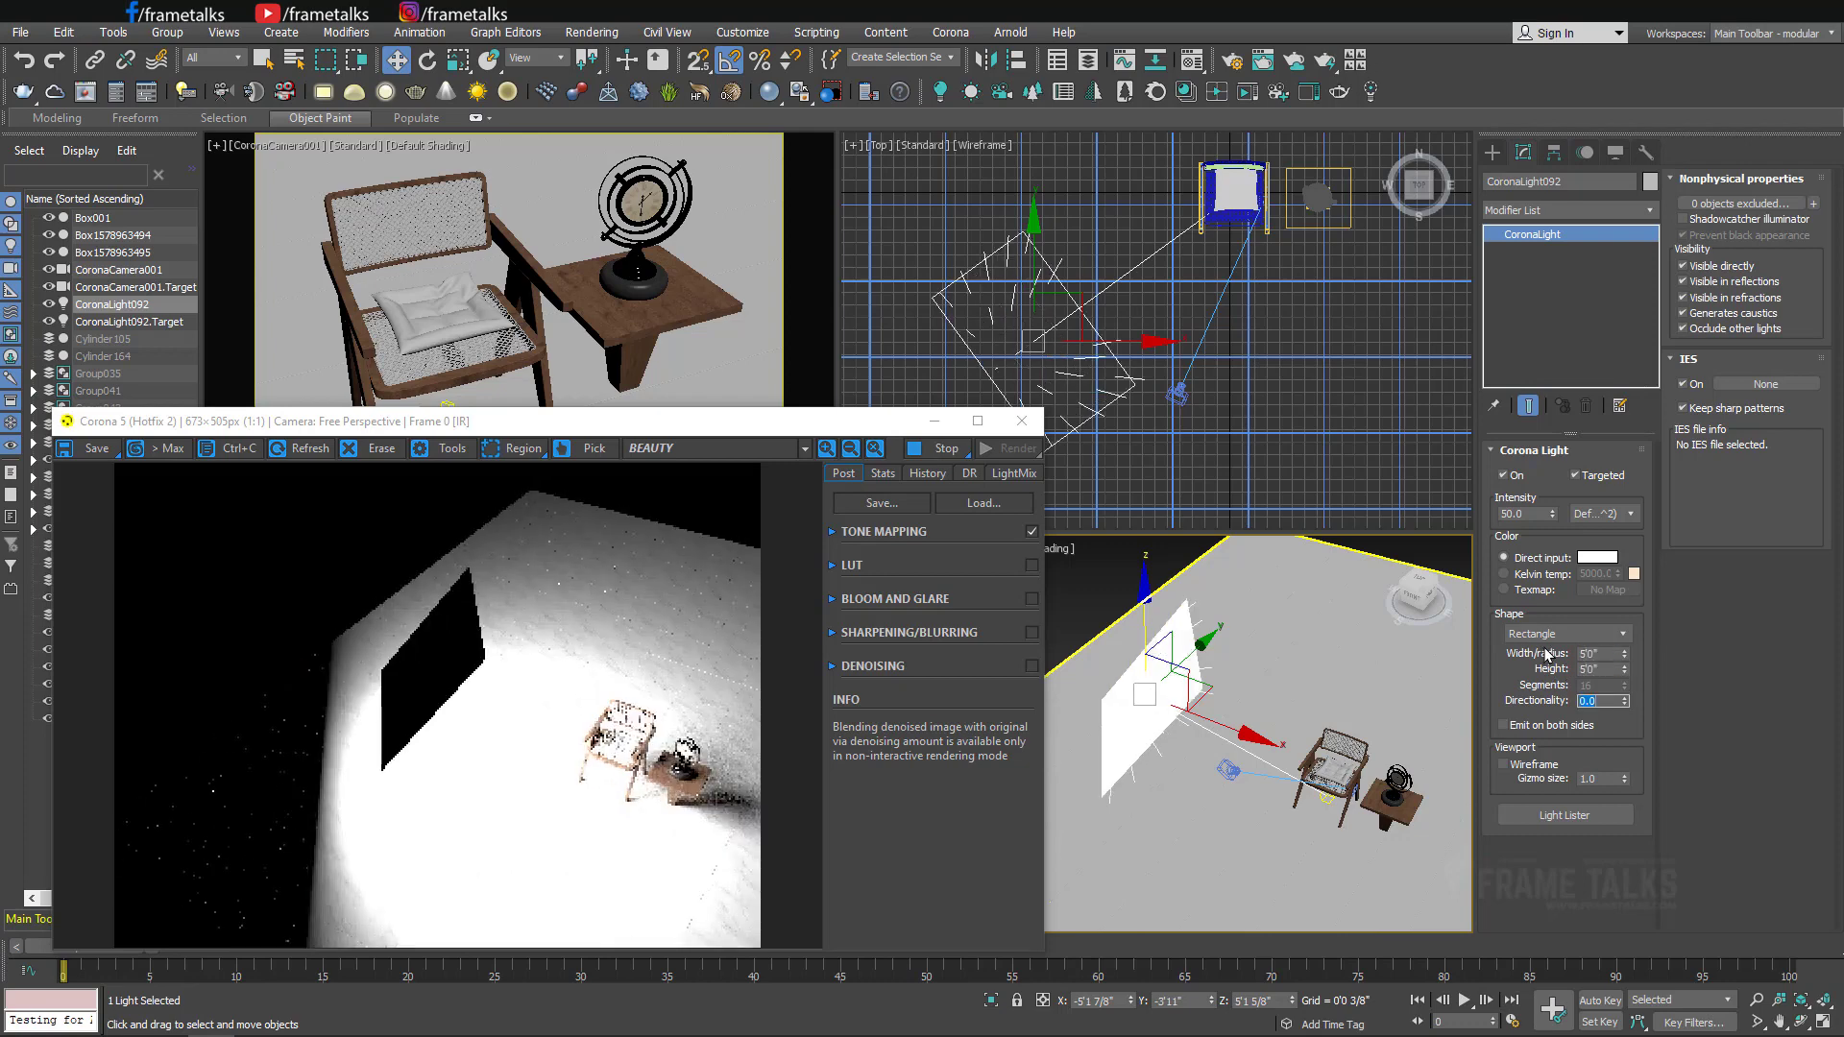
mouse_move(1165, 640)
middle_mouse_down("alt")
mouse_move(1179, 709)
mouse_move(1186, 672)
middle_mouse_up("alt")
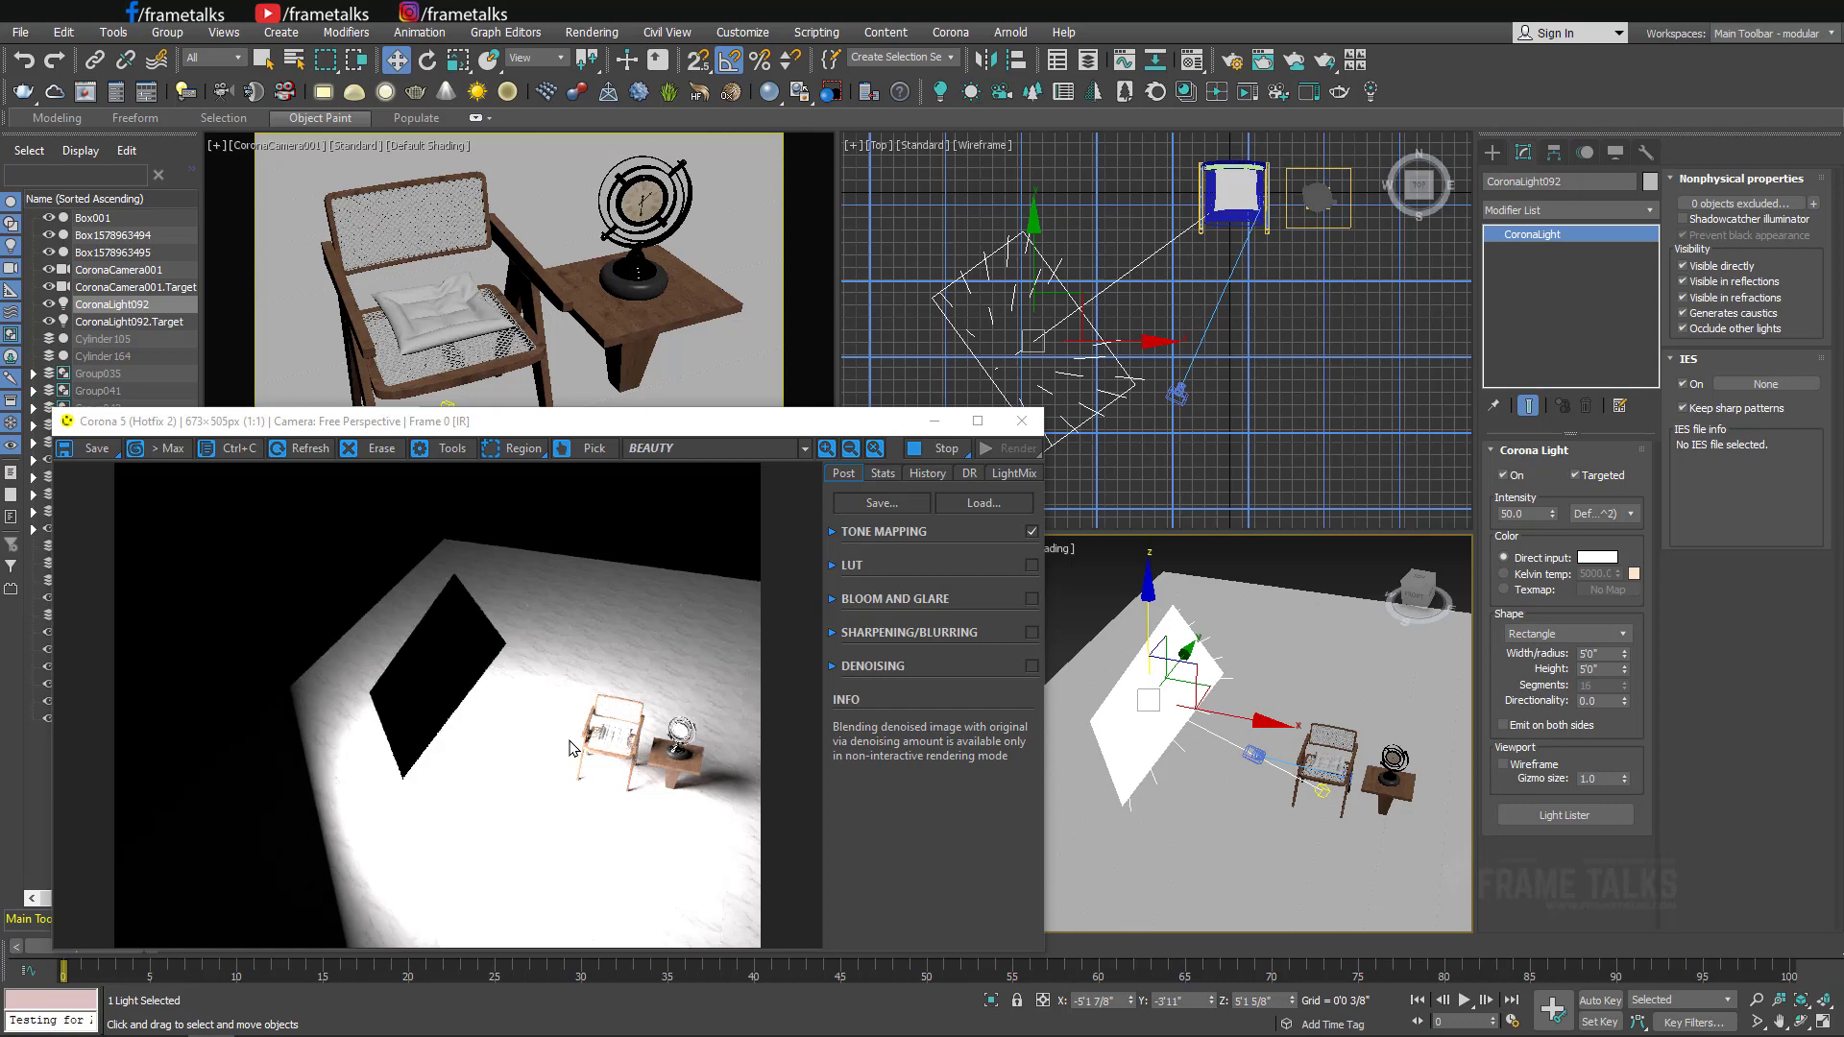
Resize the light to 2' (1'11 7/8") square and render from the camera view.
left_click(1606, 653)
key("Tab")
type("1")
key("Tab")
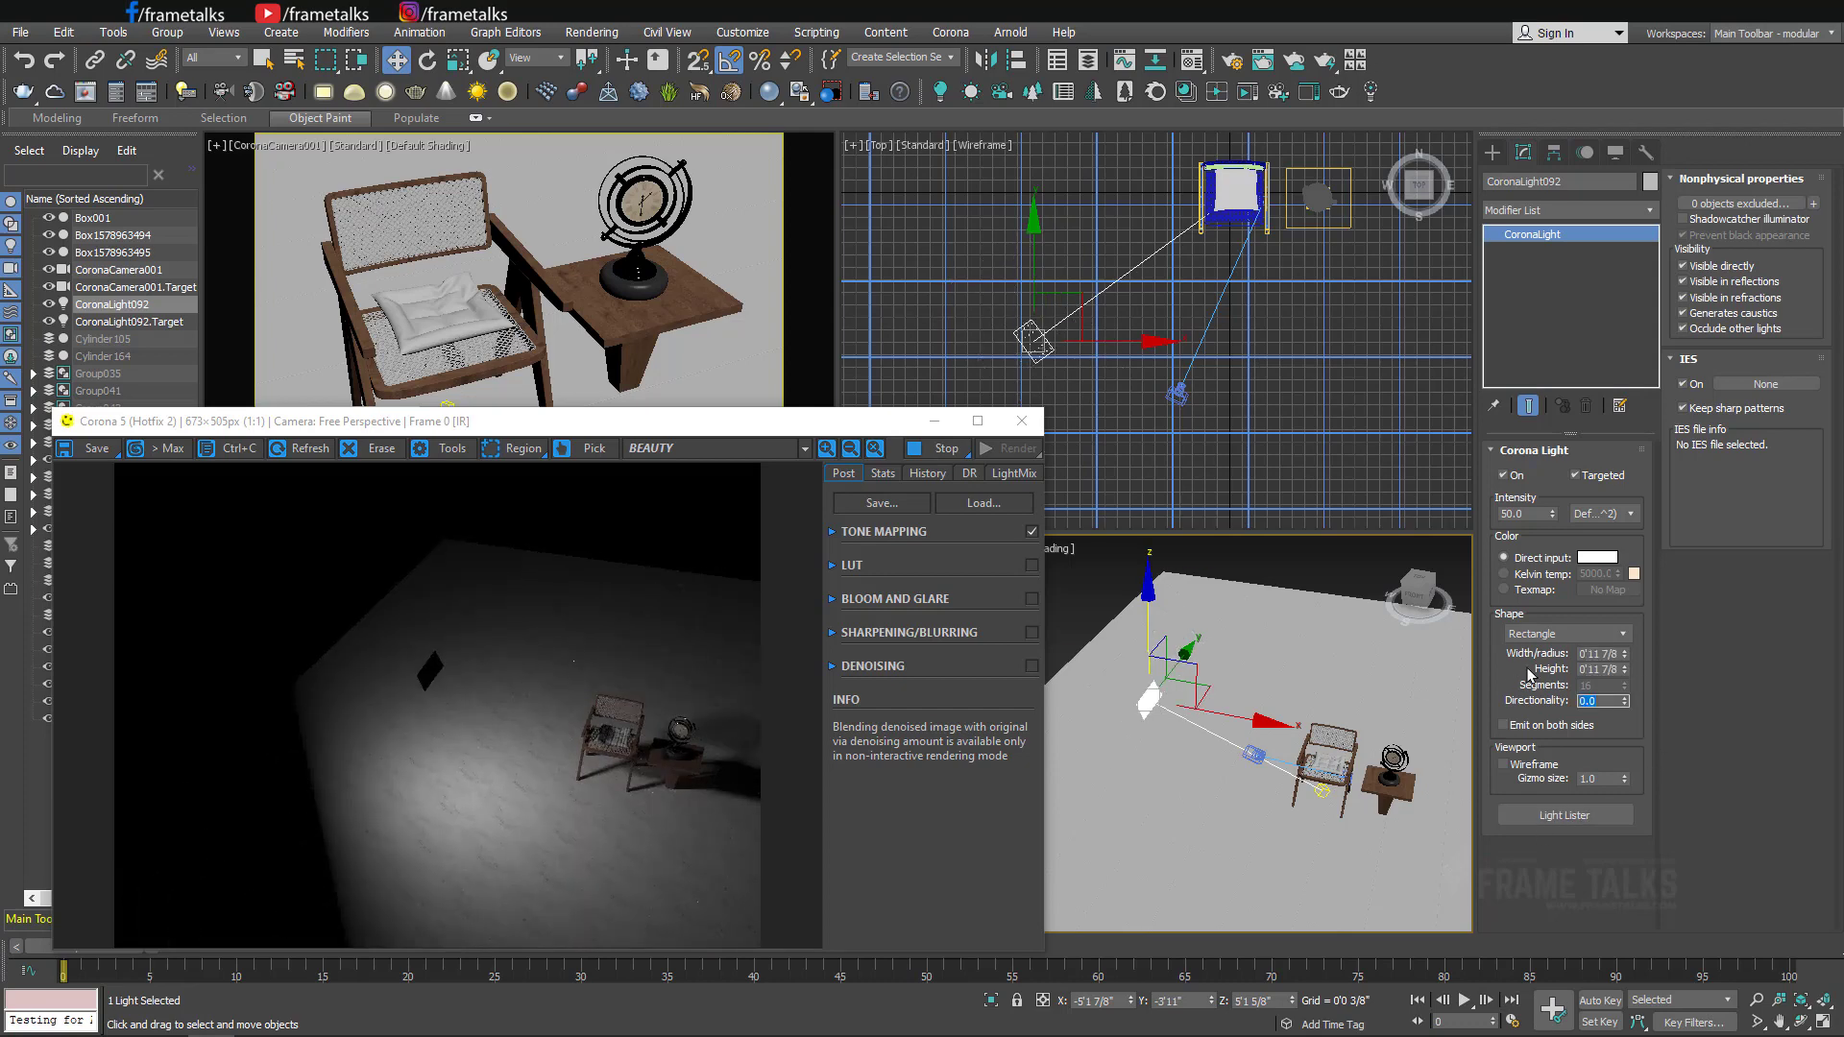
key("Return")
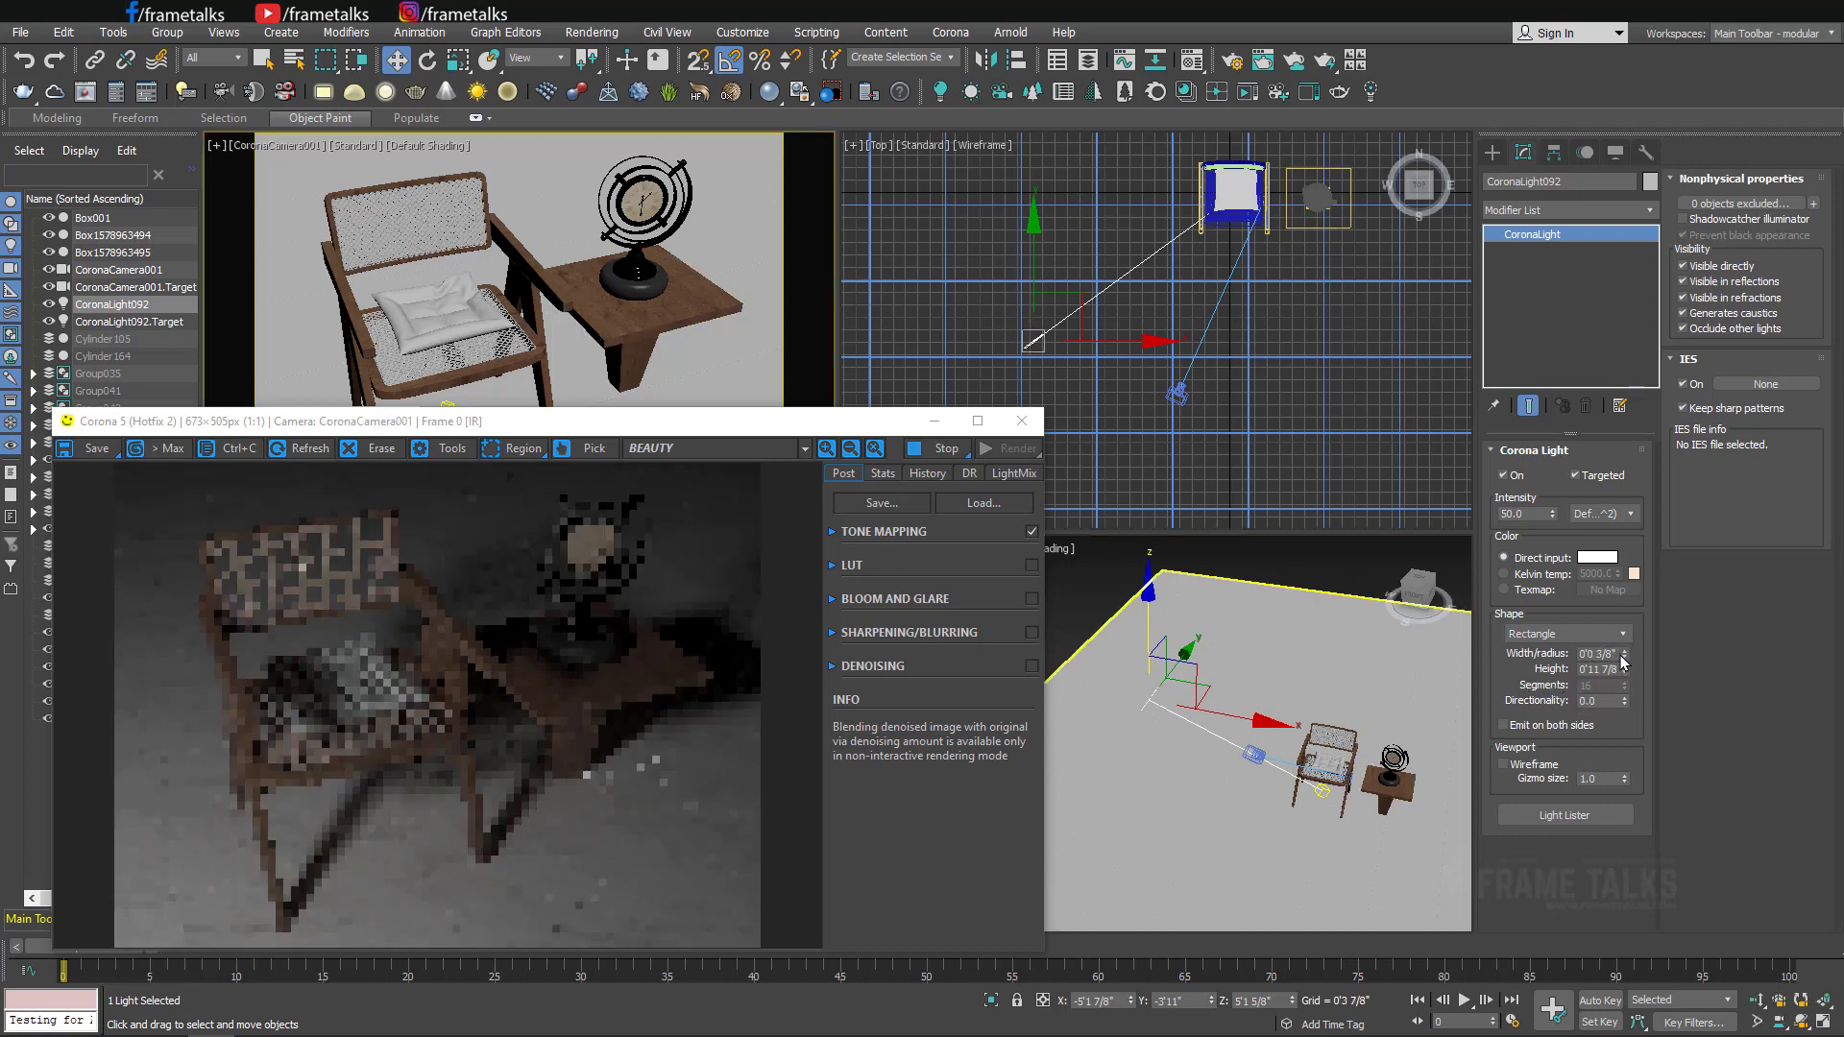
right_click(1626, 654)
type("2")
key("Tab")
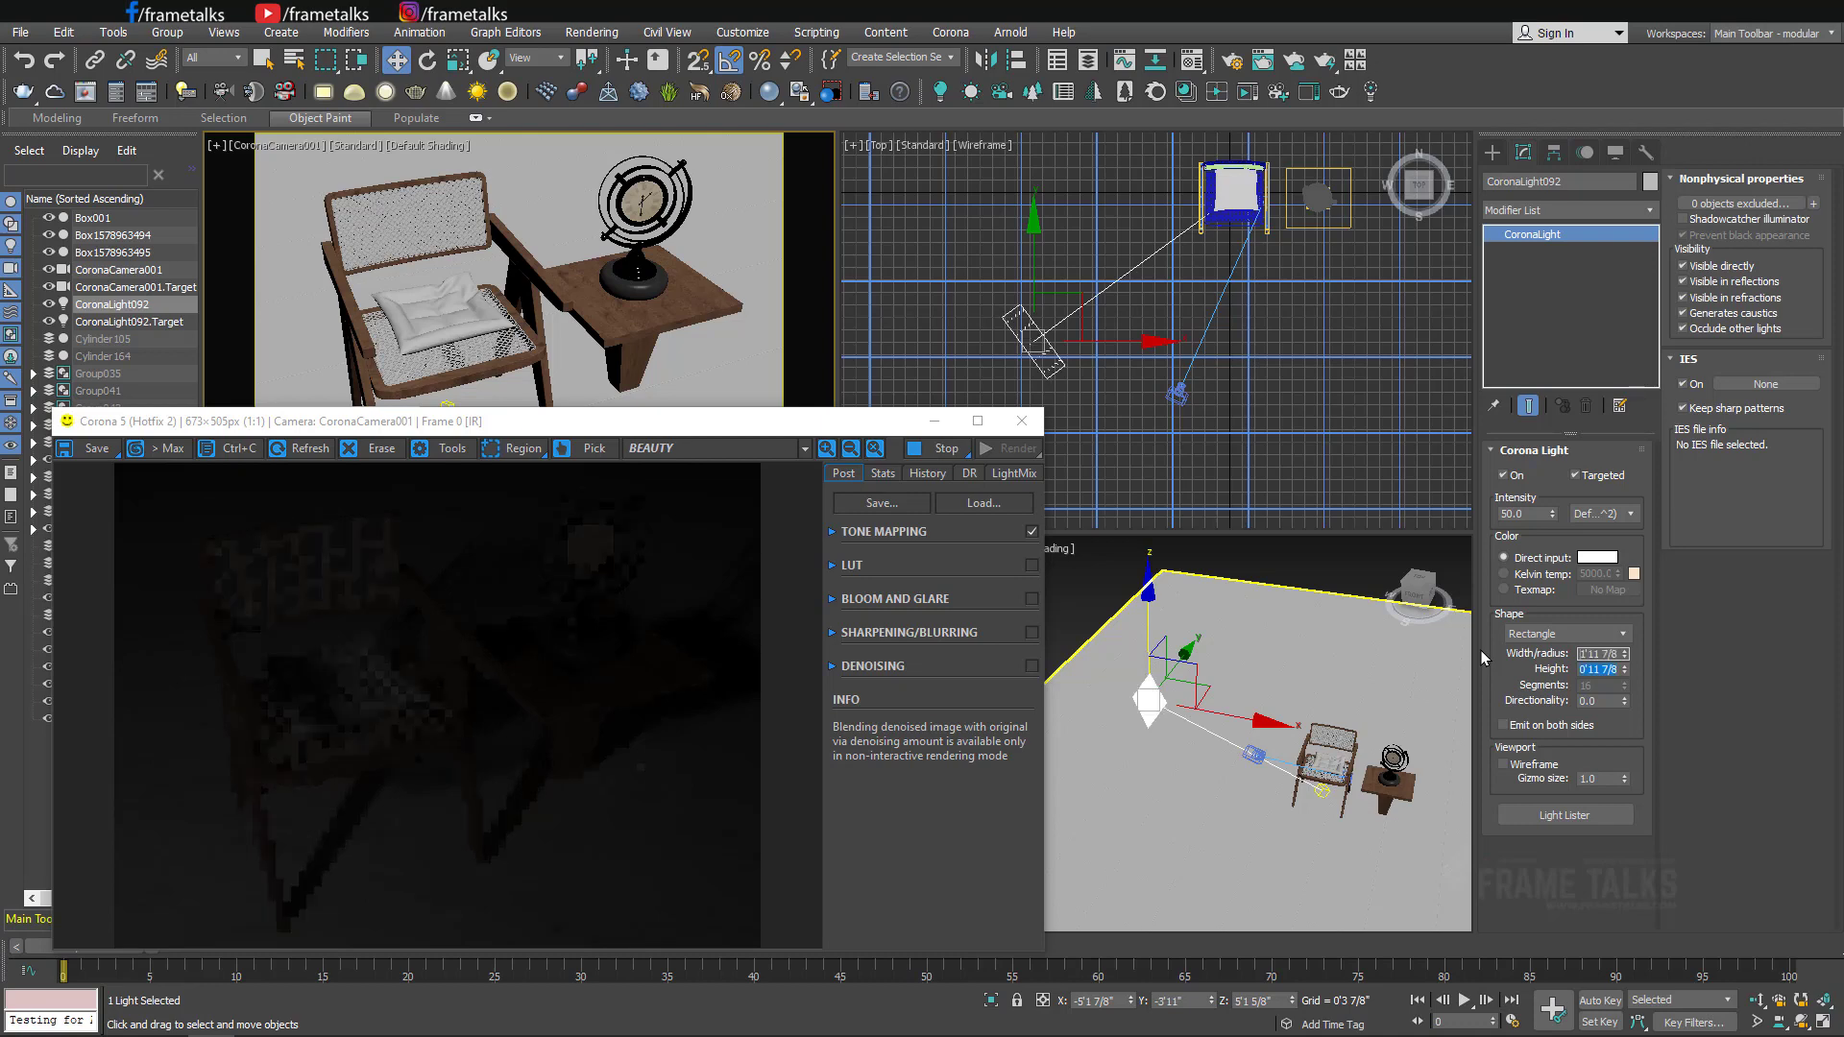
type("2")
key("Tab")
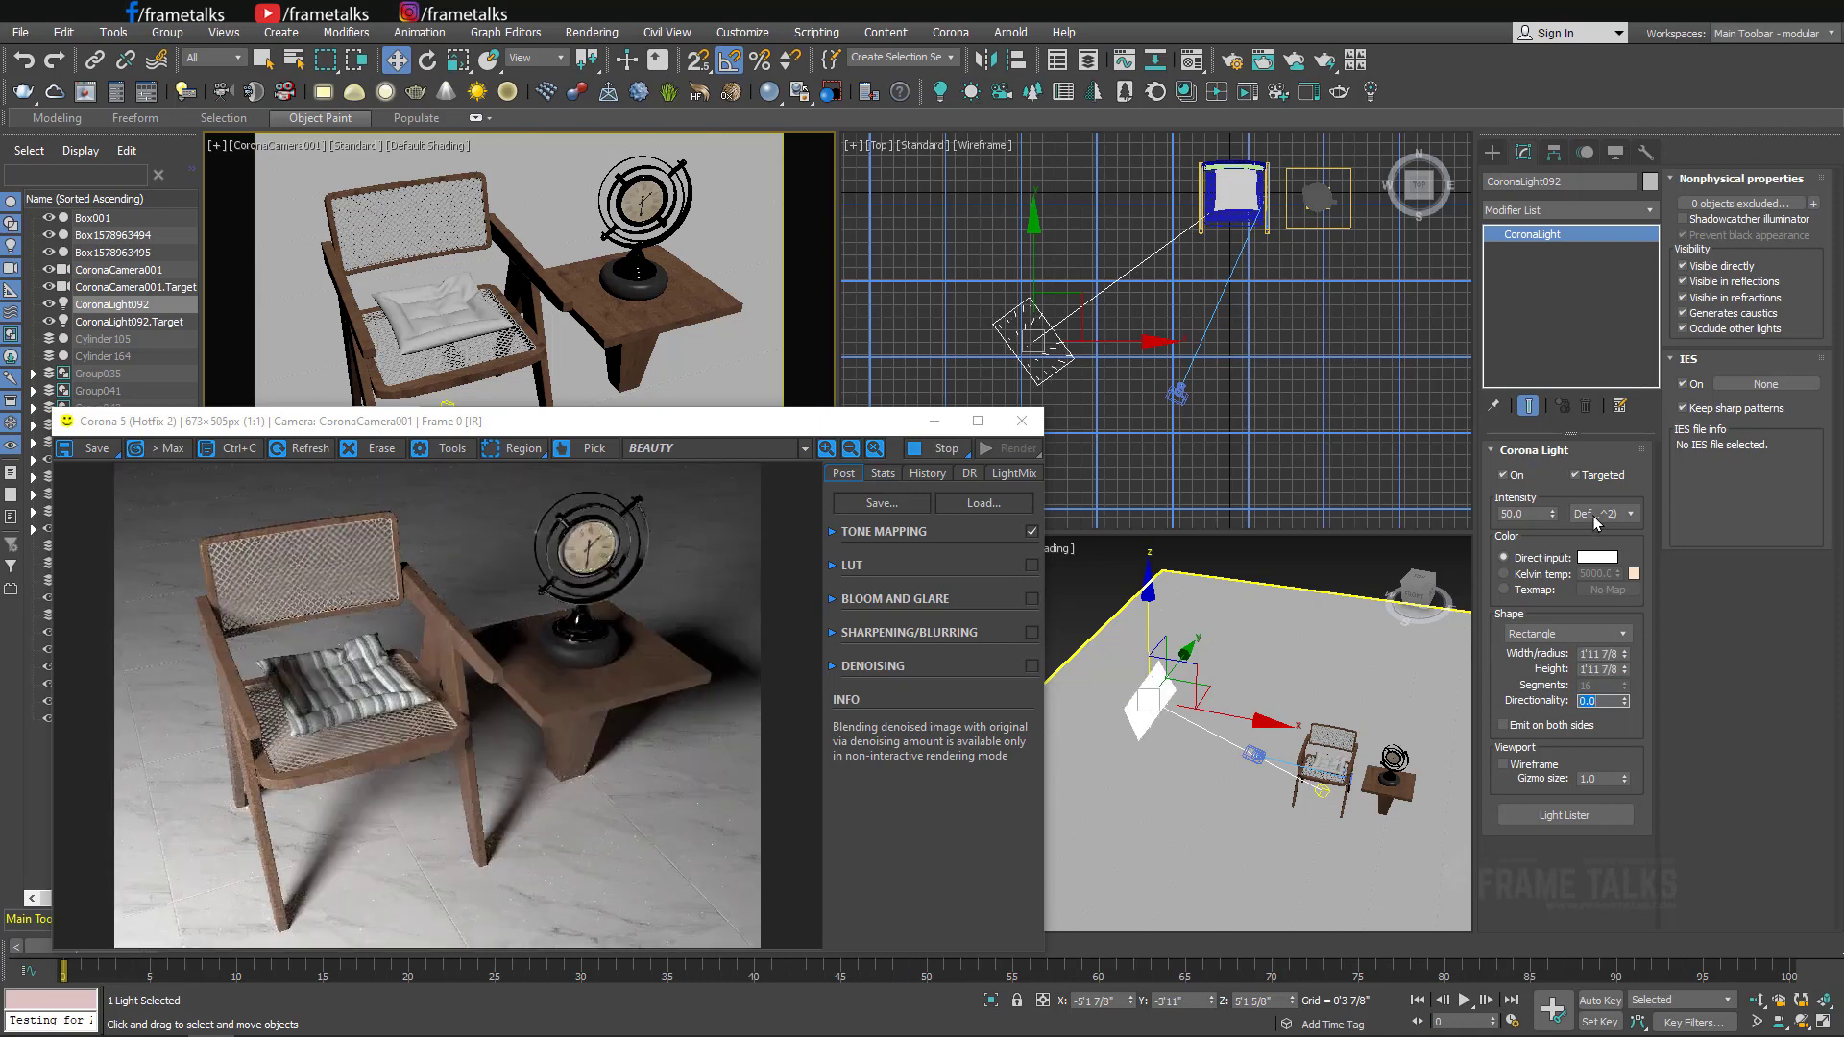
Switch the intensity unit to Candela and make the light 5'0" by 5'0".
left_click(1599, 514)
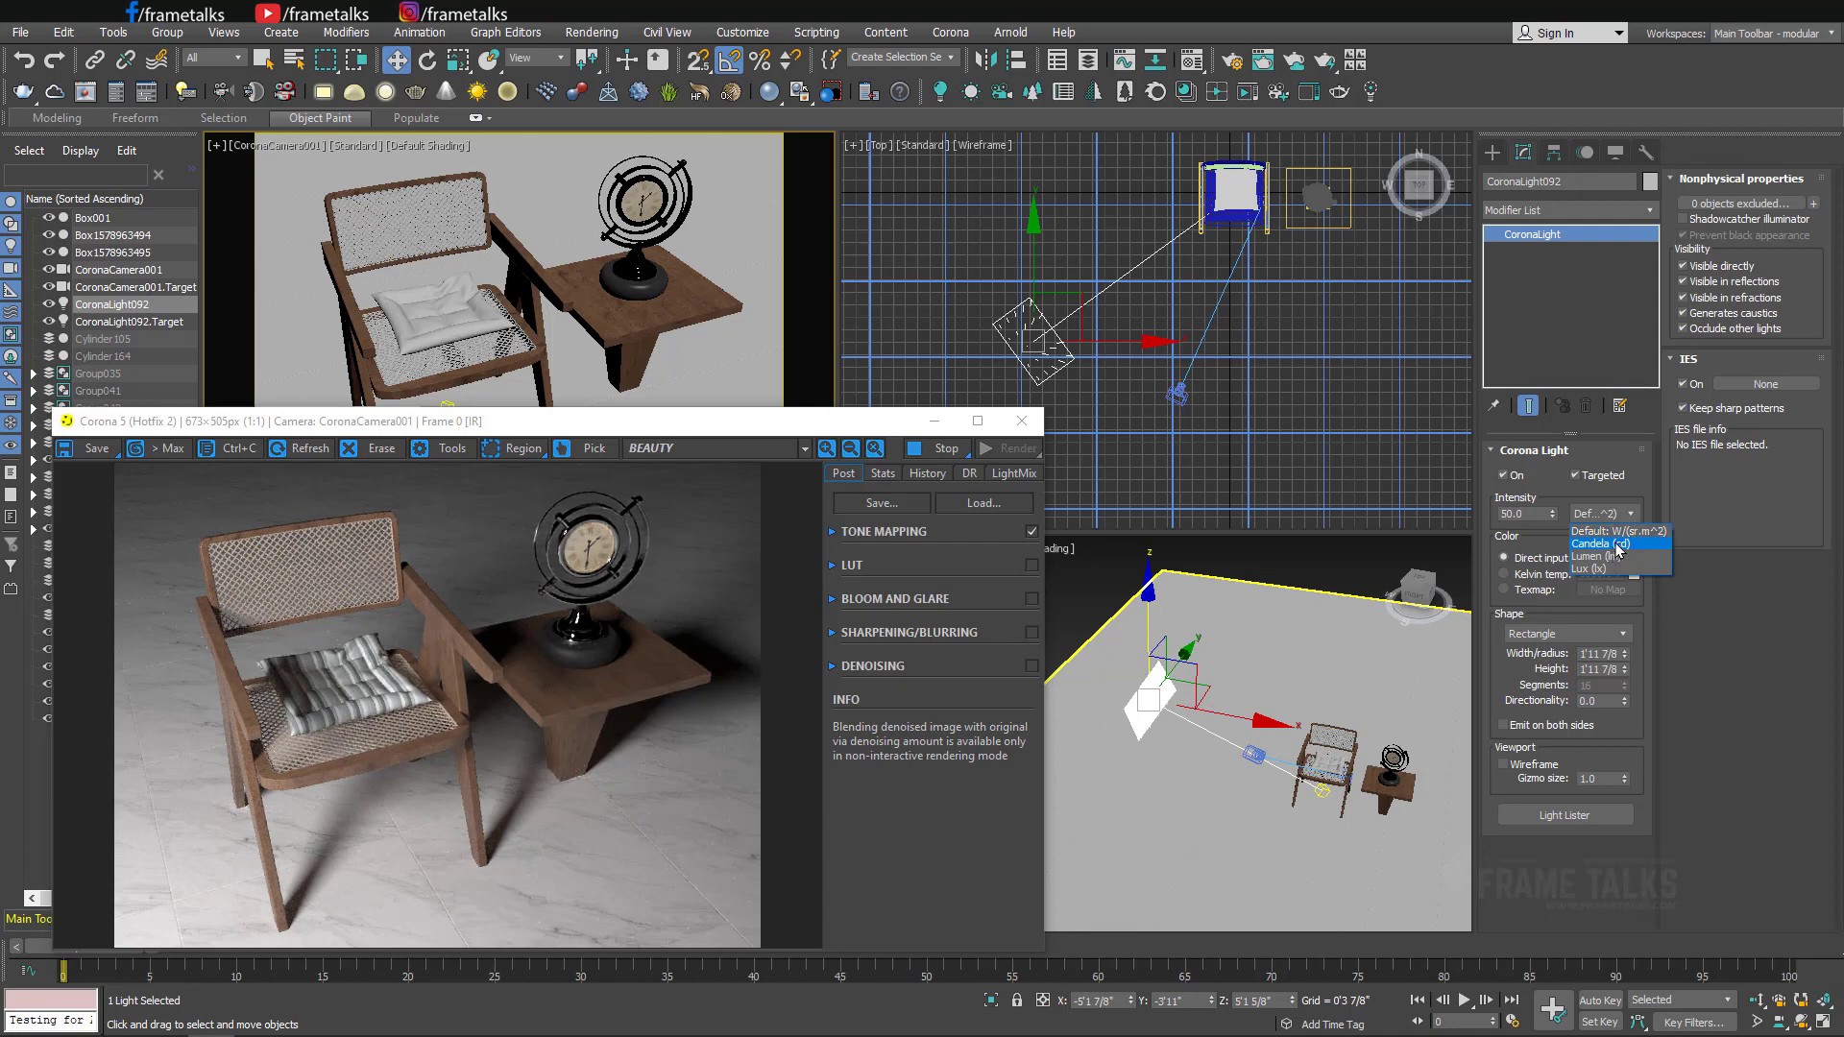
left_click(1619, 543)
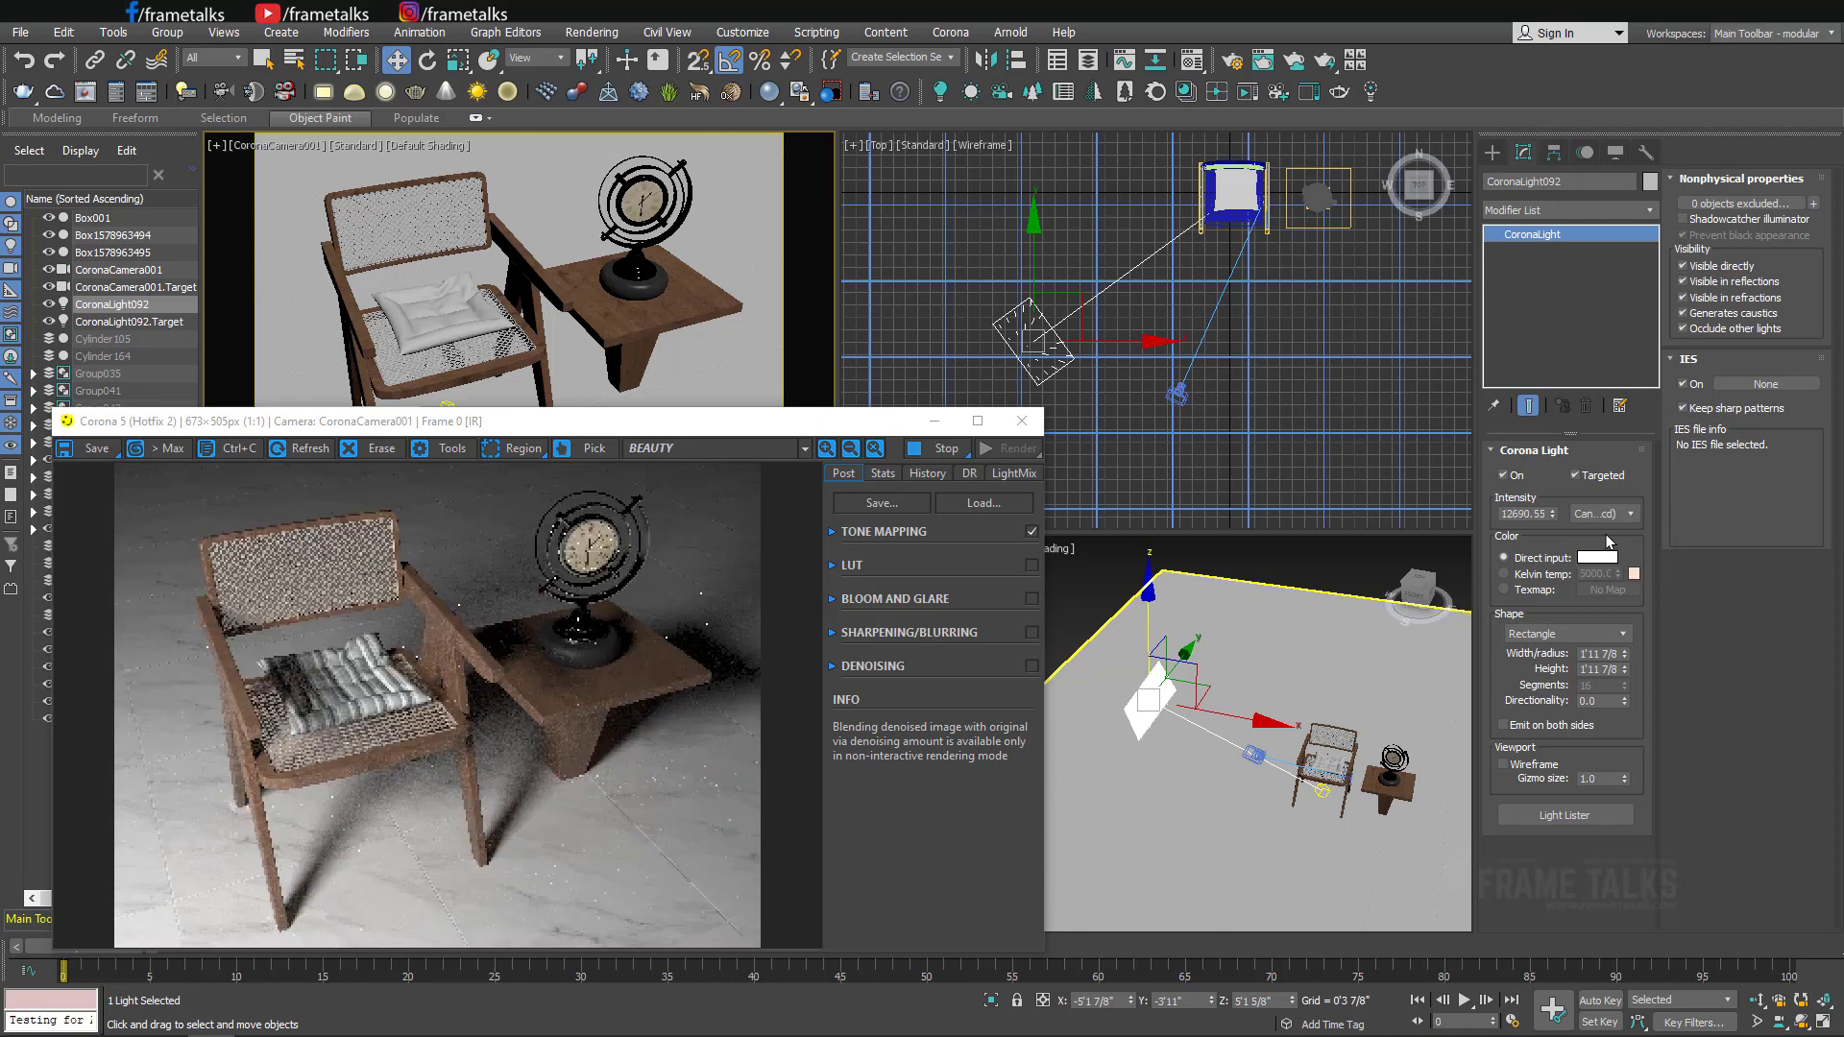
double_click(1617, 652)
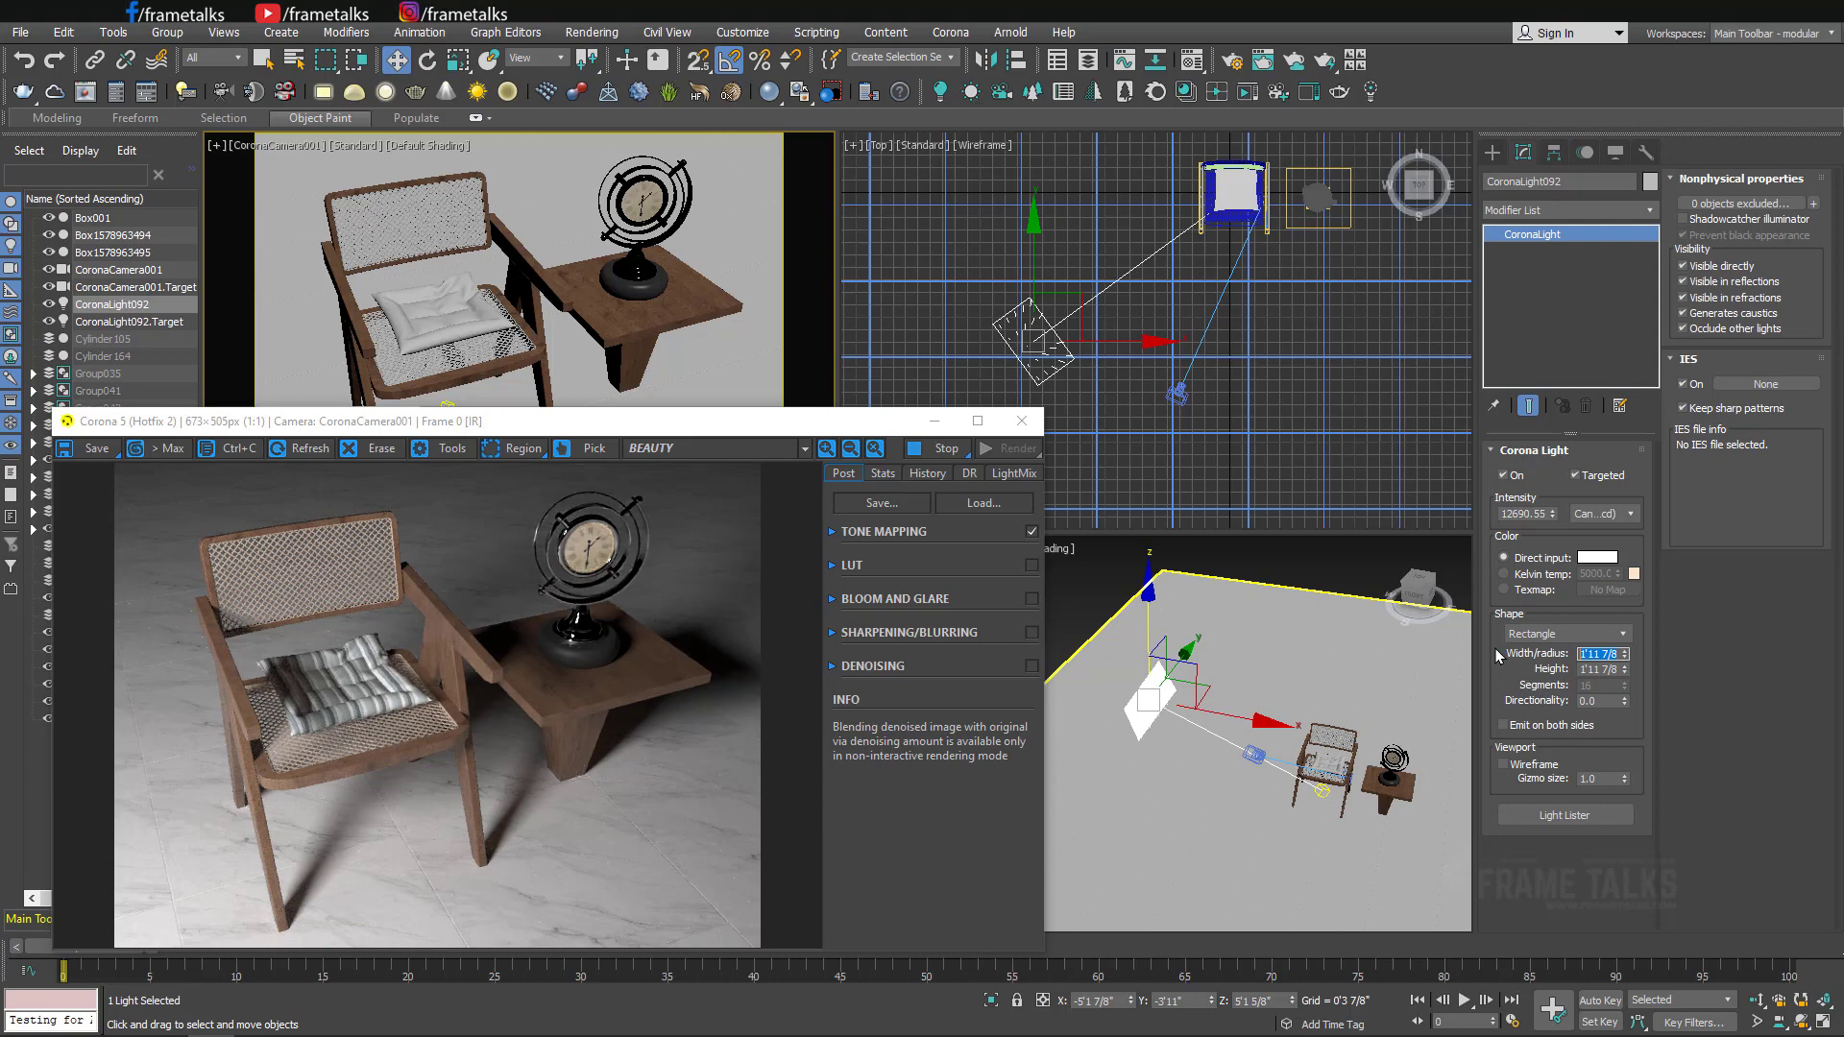
type("5")
key("Tab")
type("5'")
key("Tab")
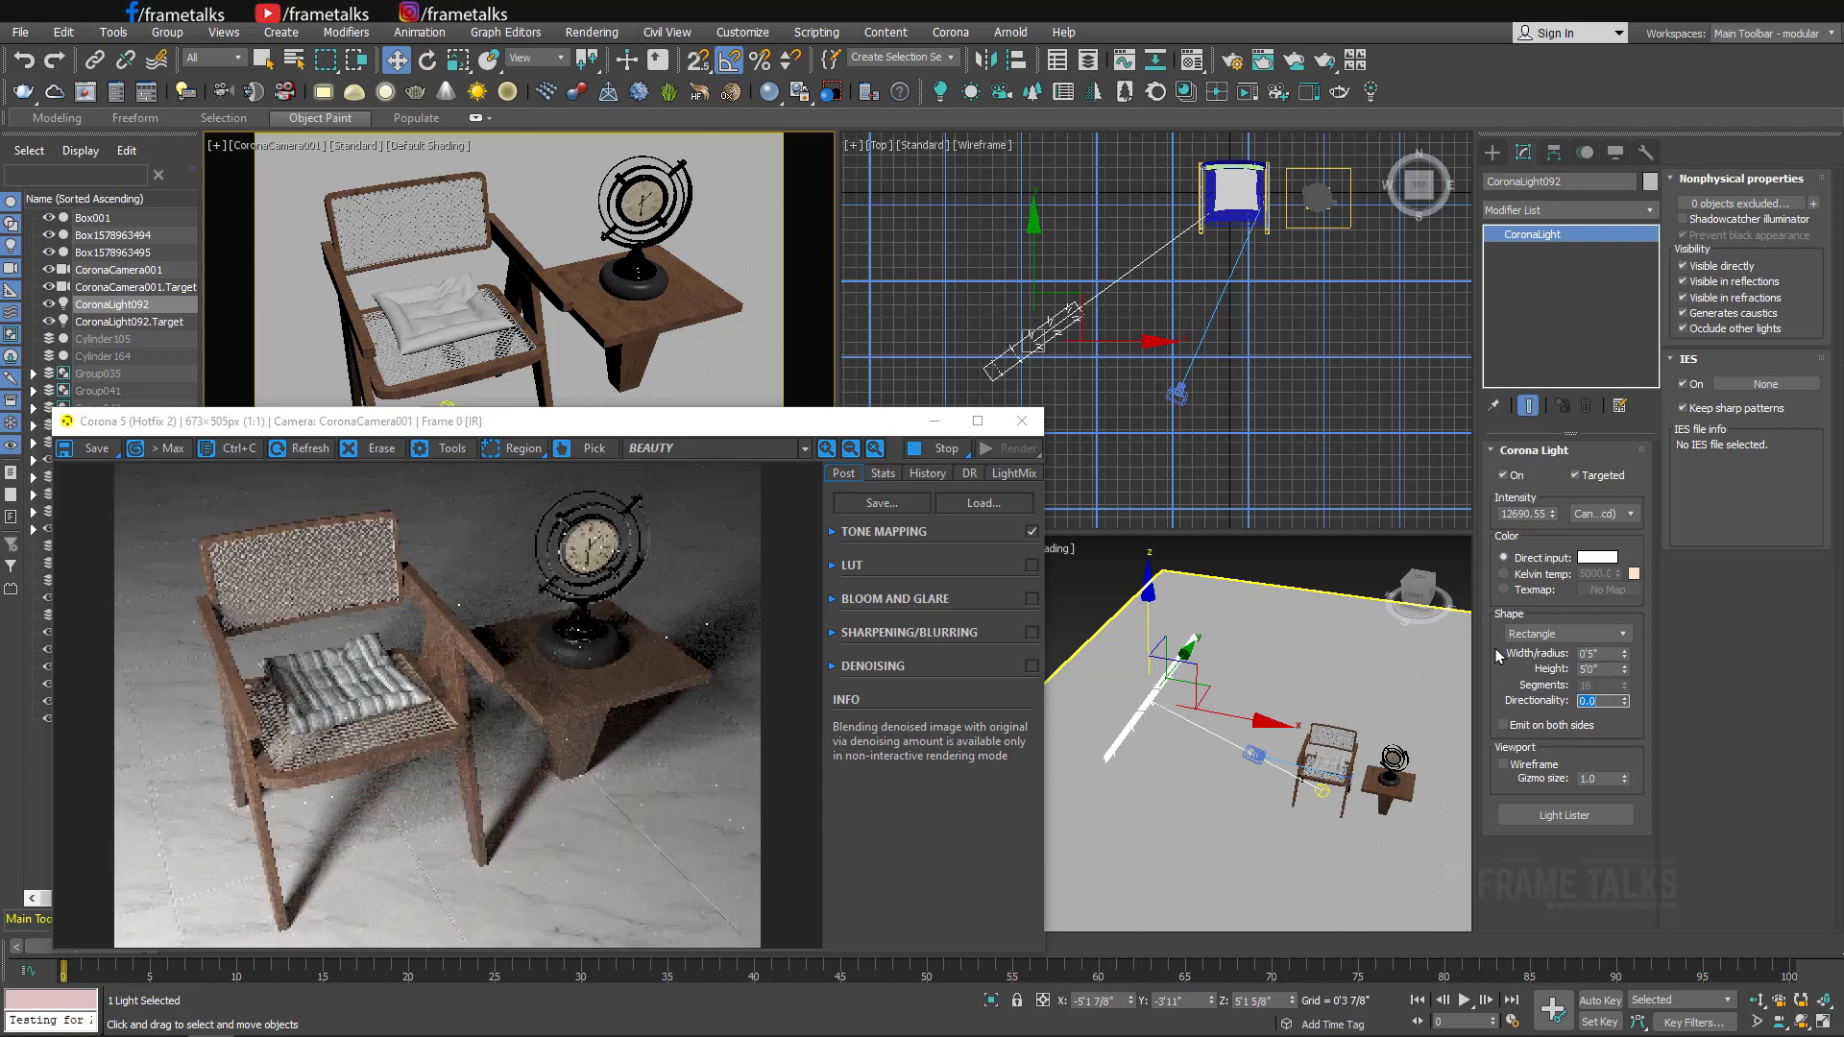
double_click(1604, 654)
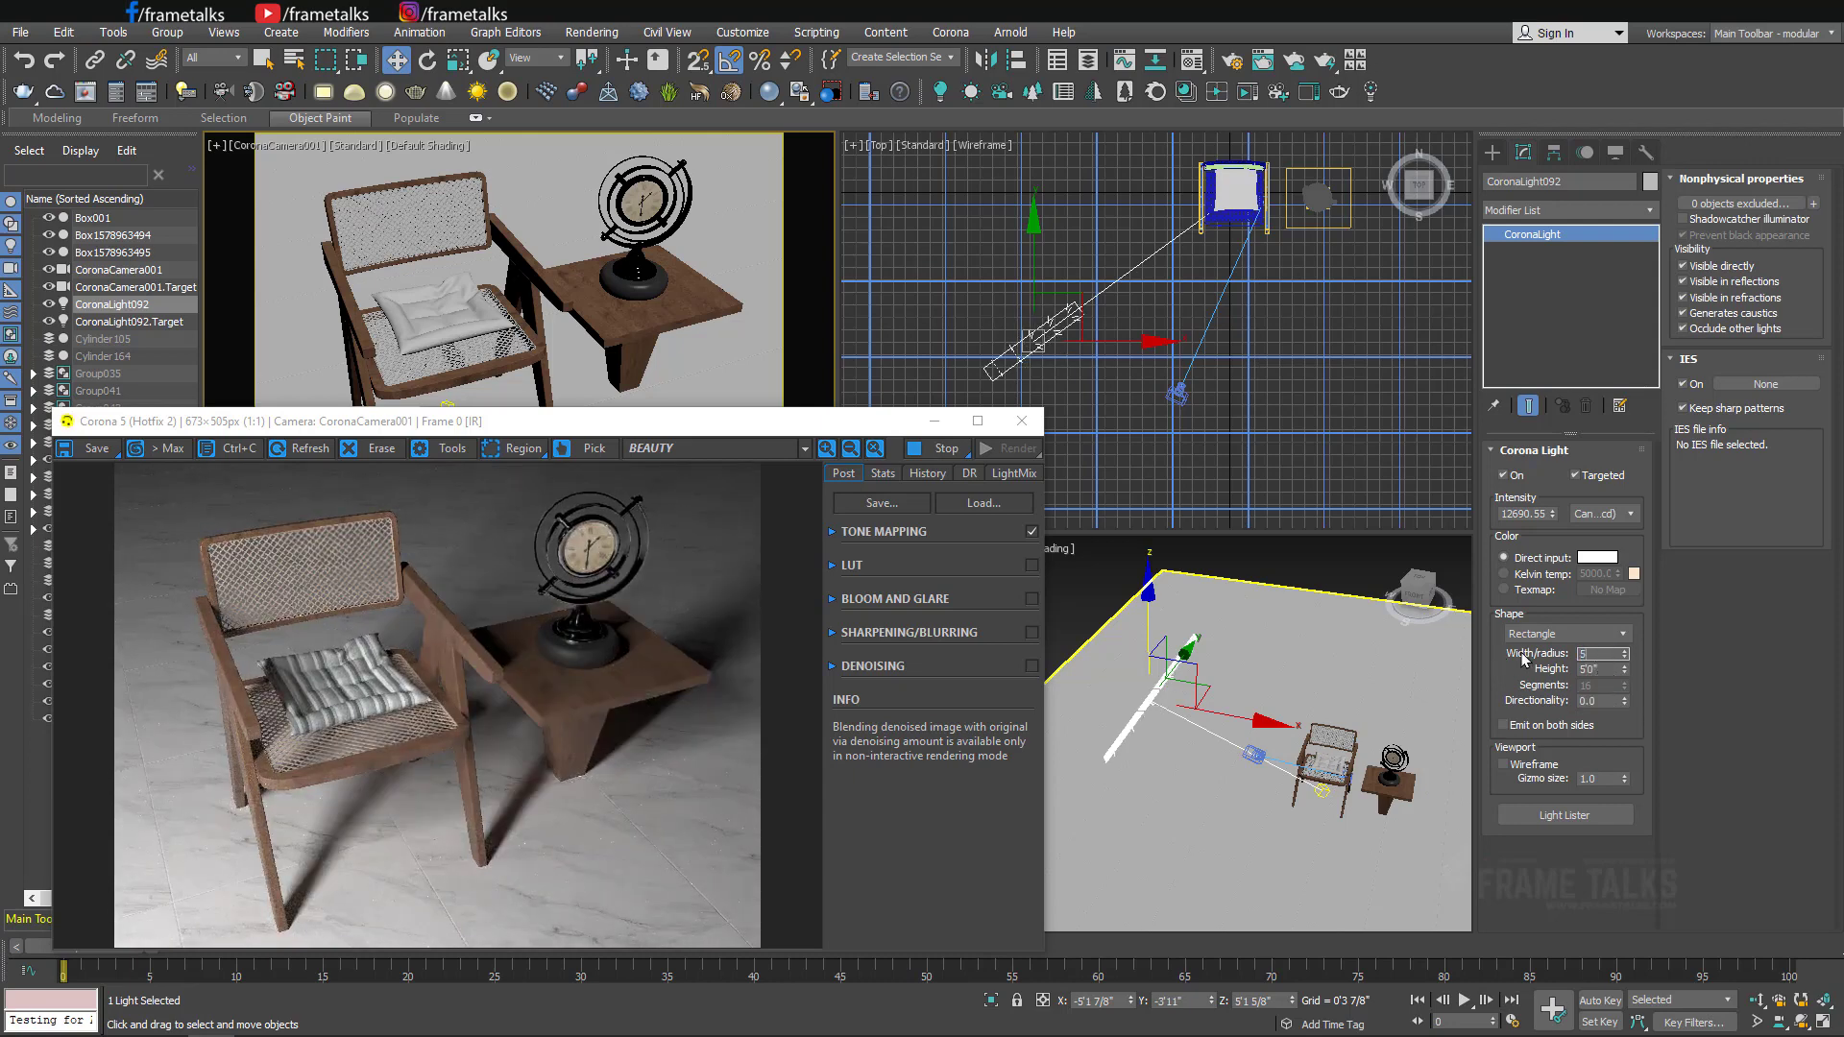
type("'")
key("Return")
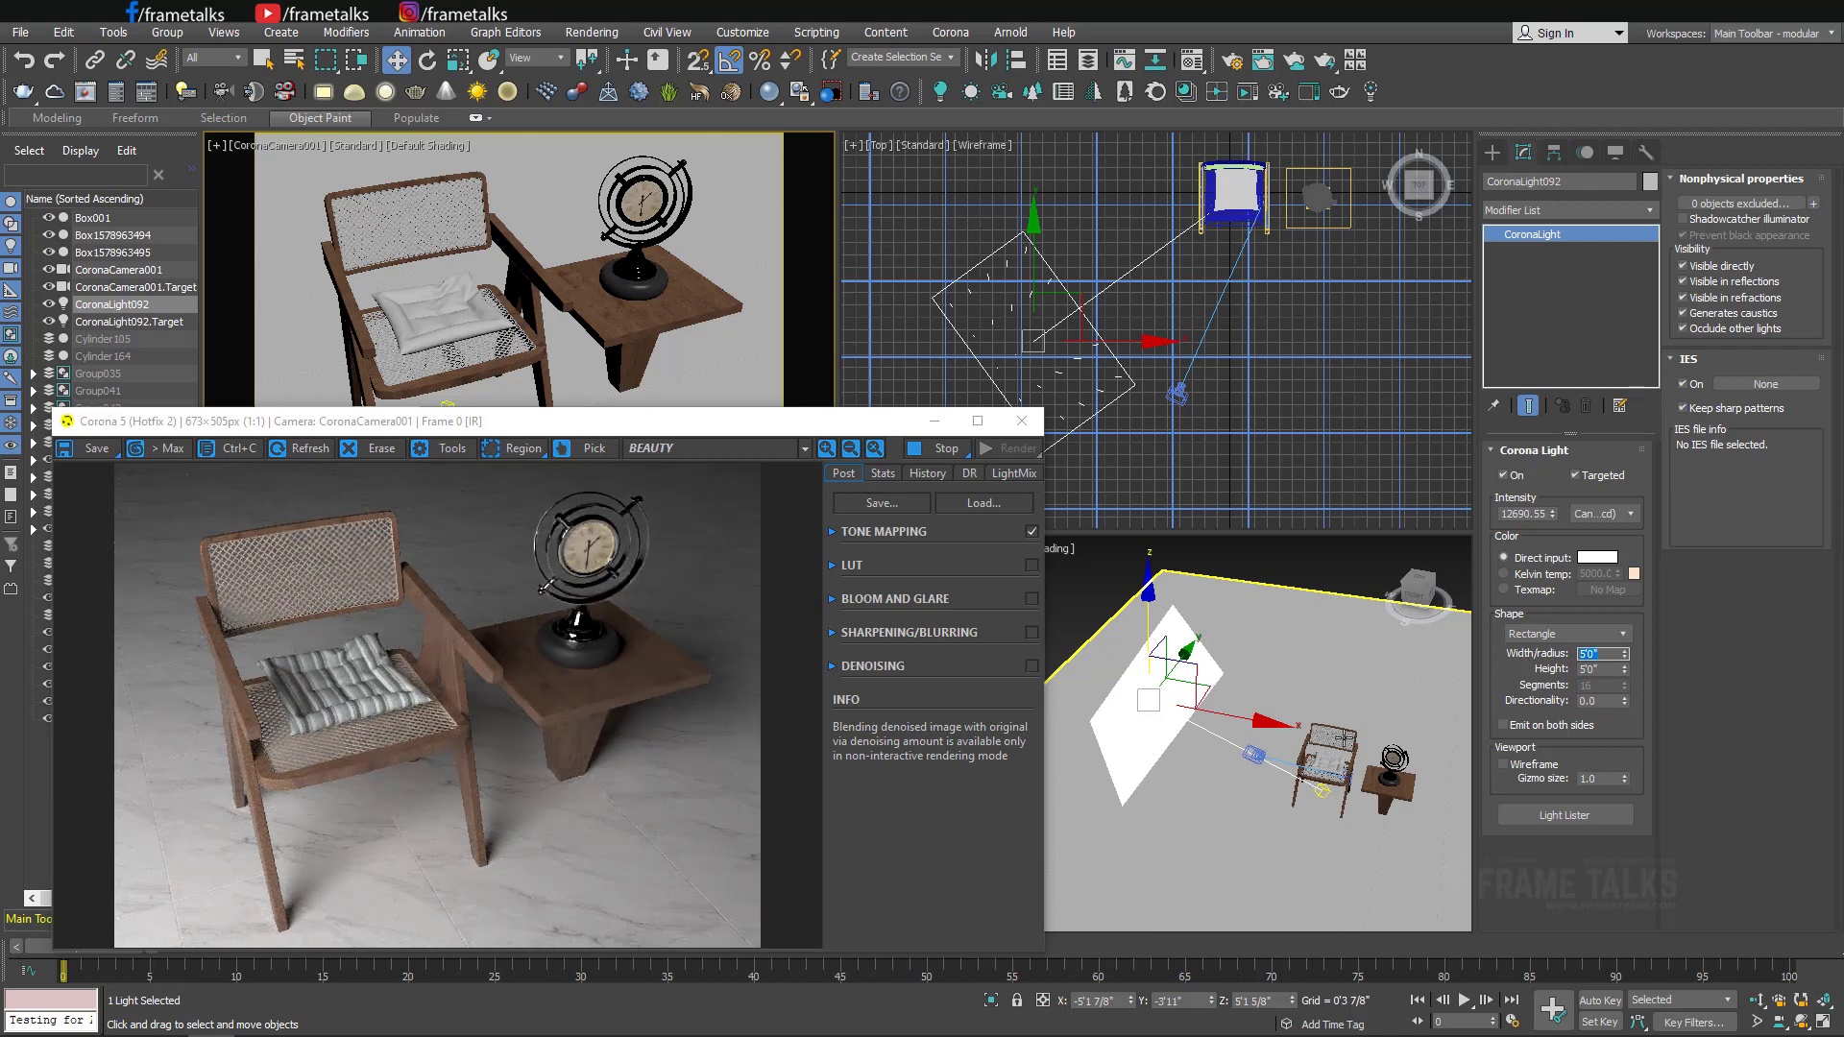
Keep Candela as the unit and enter a light intensity of 12690.55.
left_click(1599, 515)
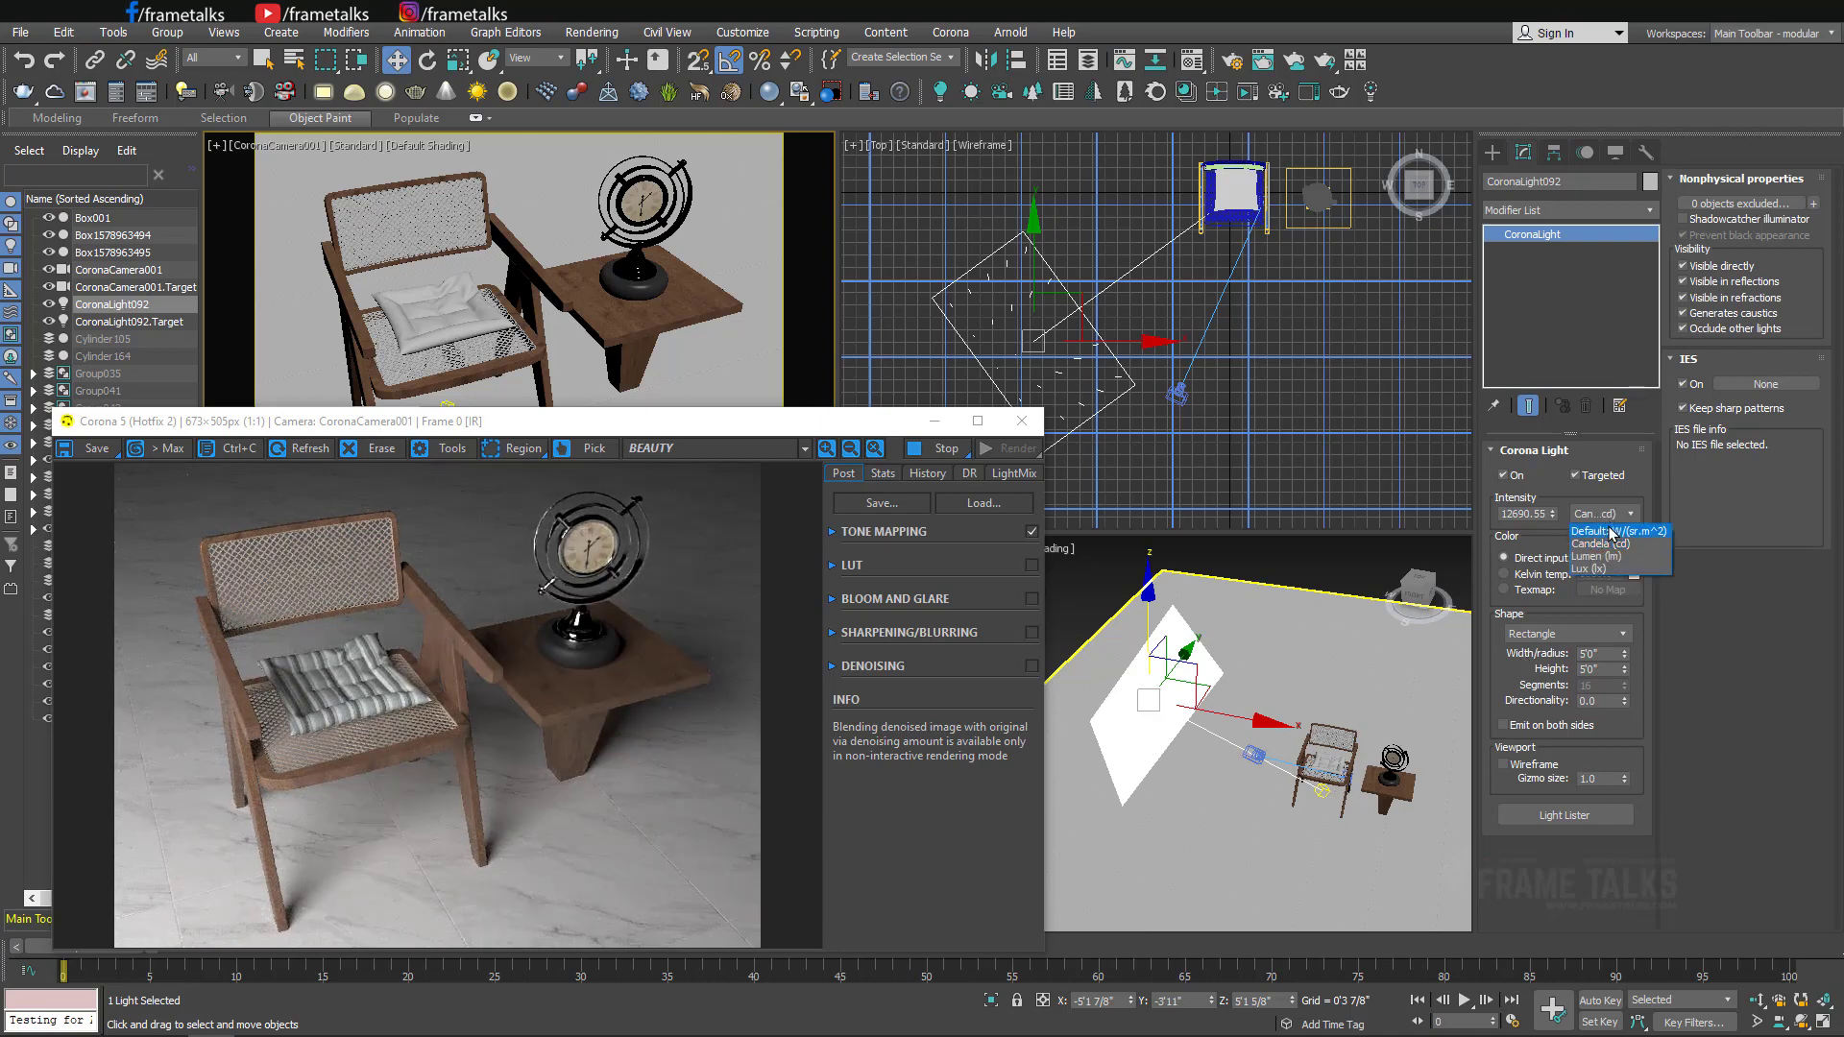
left_click(1611, 544)
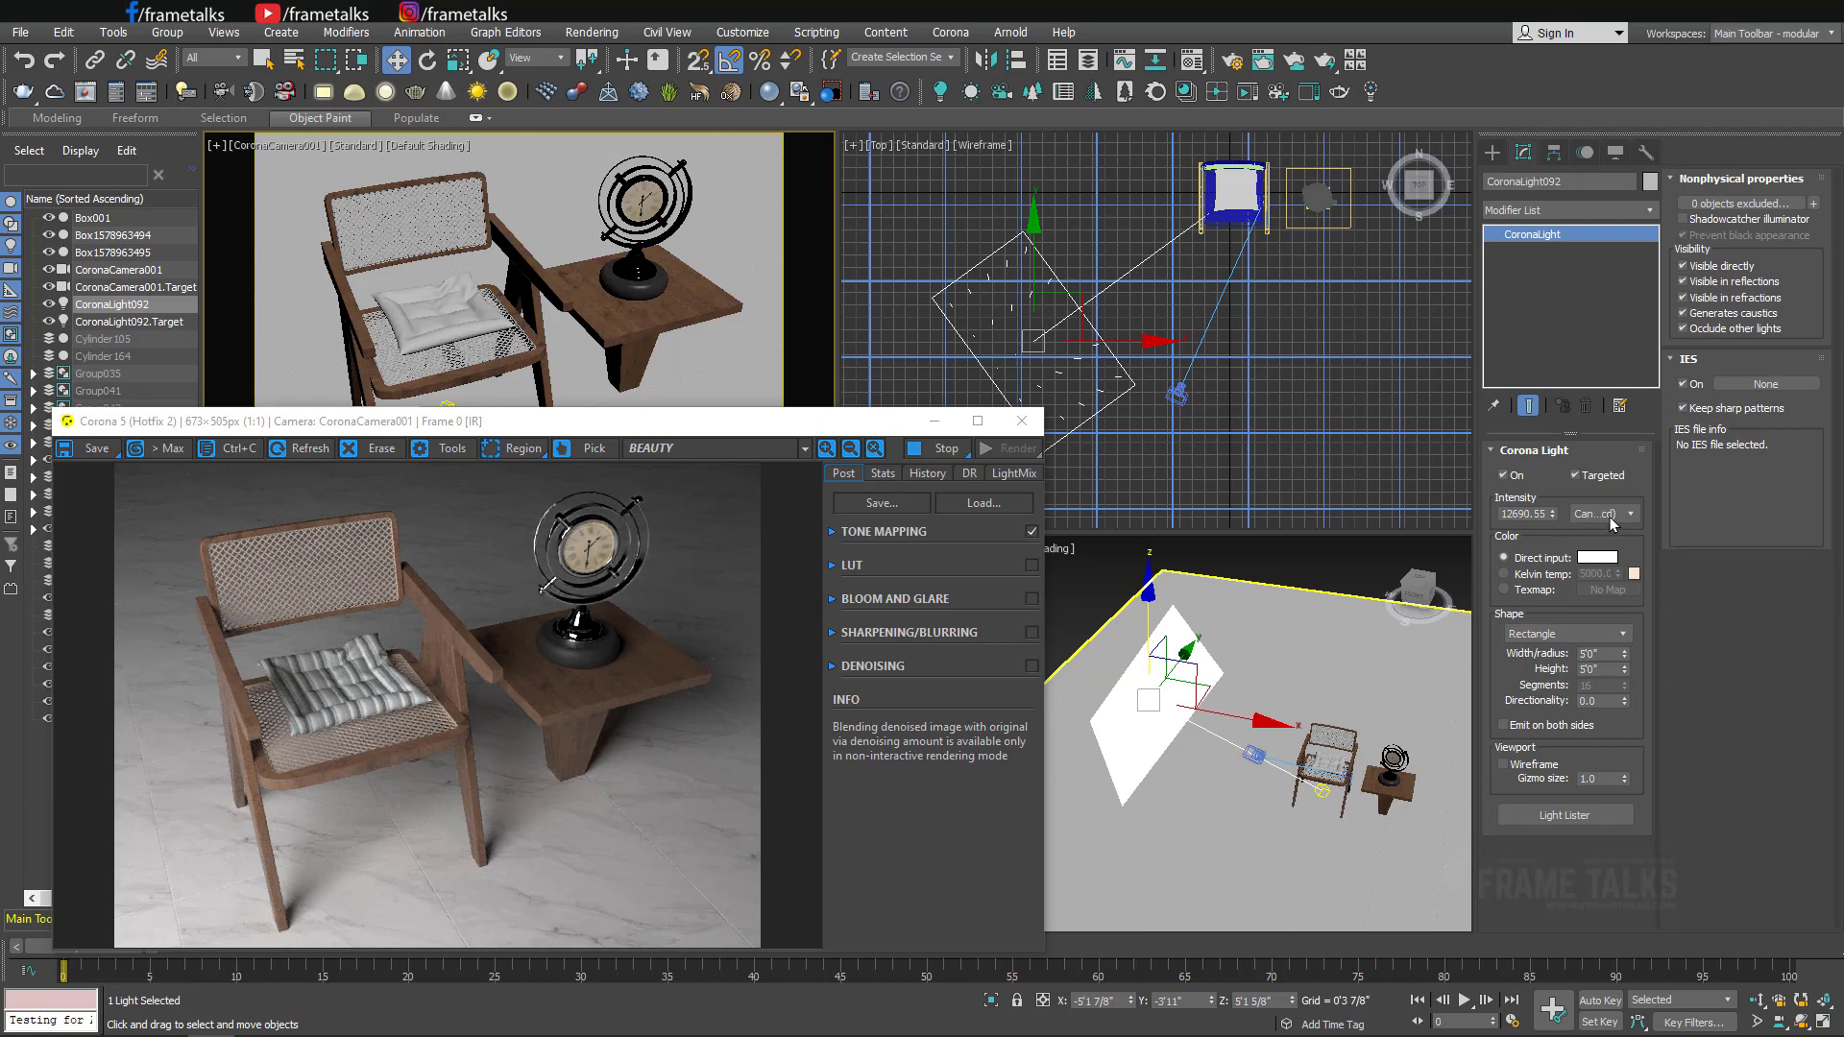
double_click(1576, 654)
left_click(1504, 514)
type("12")
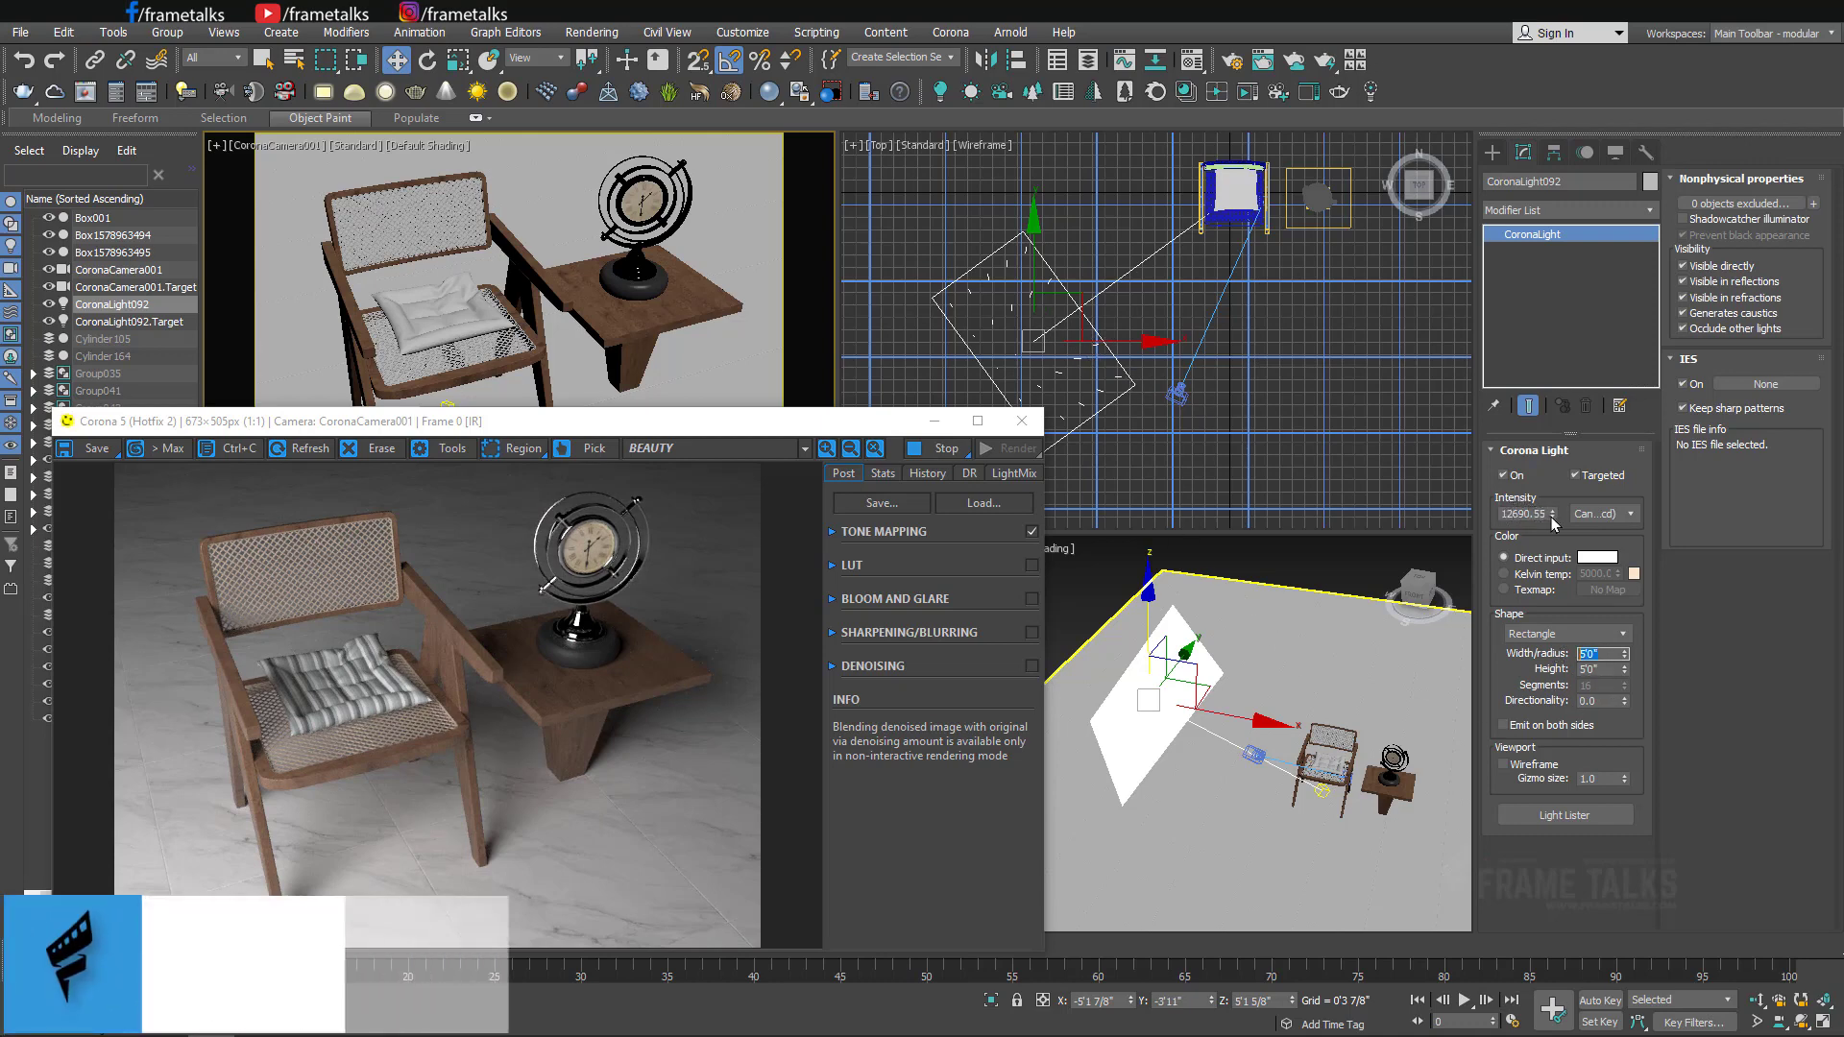
Resize the Corona light to 50'0" square, then shrink it to 10'0" square.
mouse_move(1302, 252)
middle_mouse_down()
mouse_move(1152, 397)
mouse_move(1234, 391)
middle_mouse_up()
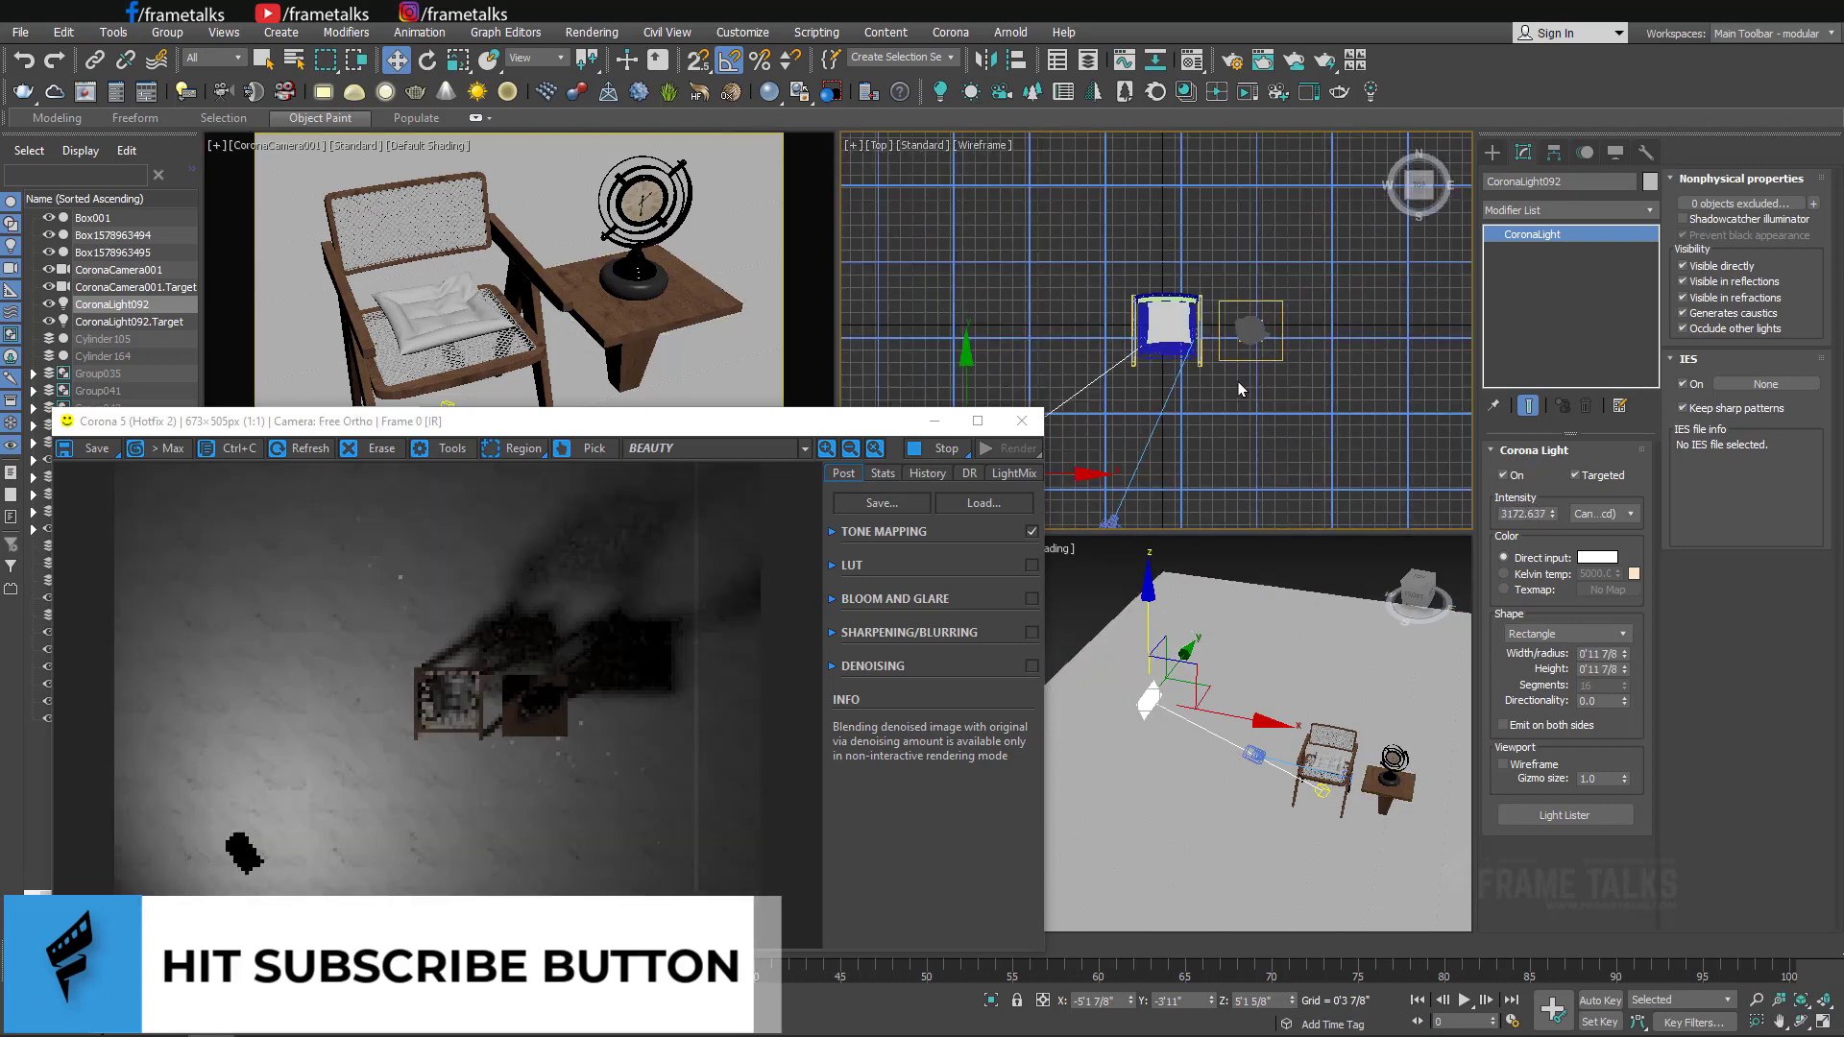
right_click(1621, 661)
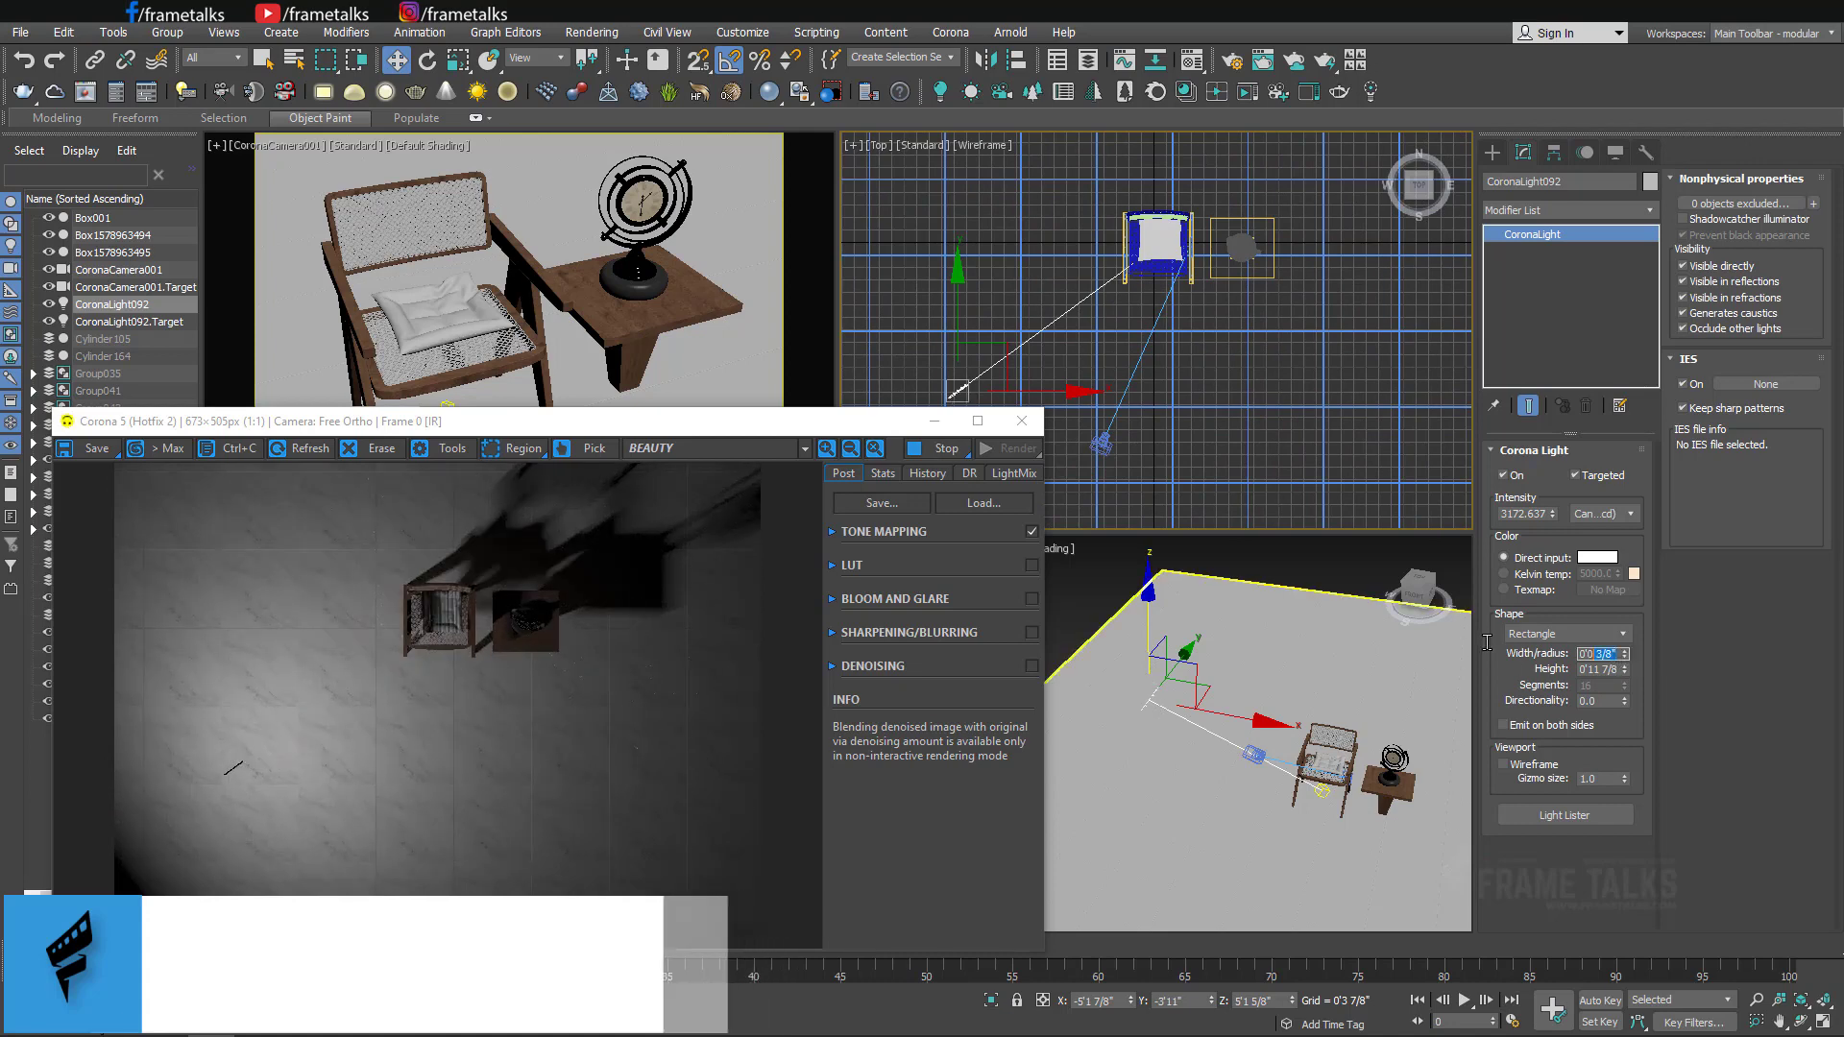
type("50'")
key("Tab")
type("50'")
key("Return")
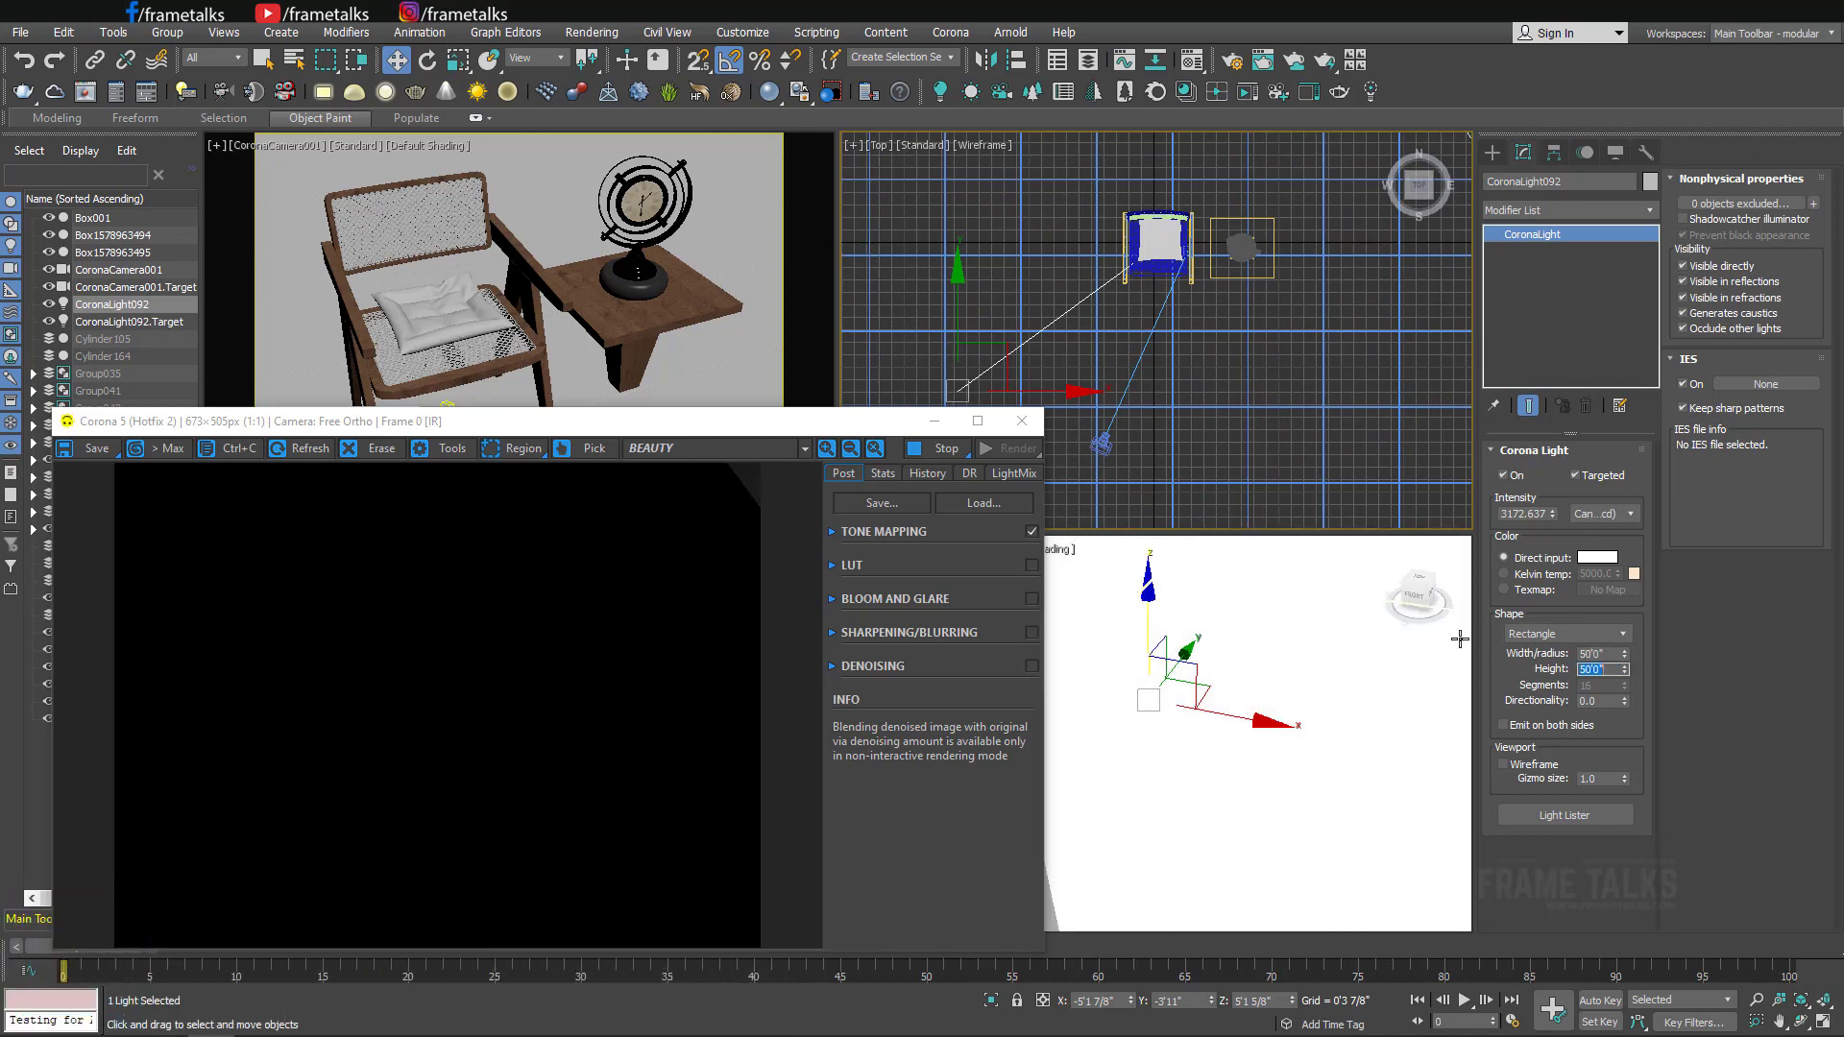
type("10'")
key("Return")
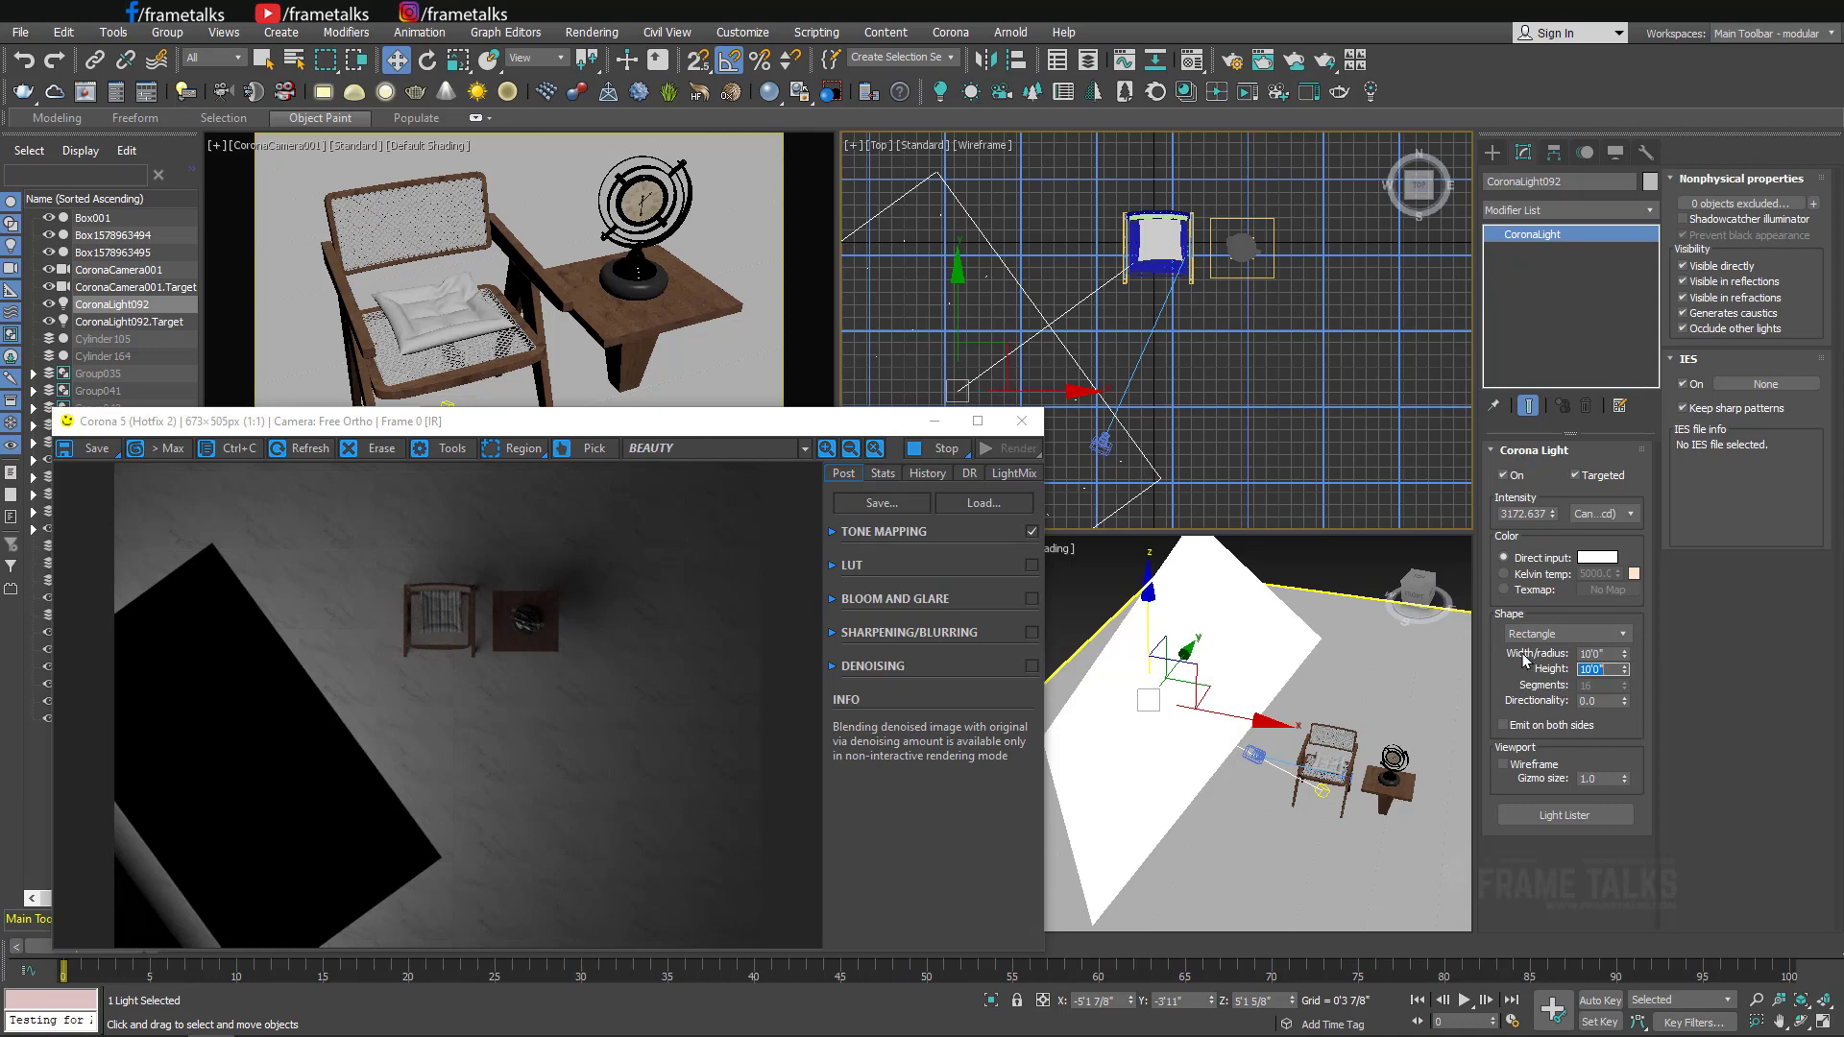
type("5")
Commit a 5'0" light height, then make the light 30 cm square.
key("Return")
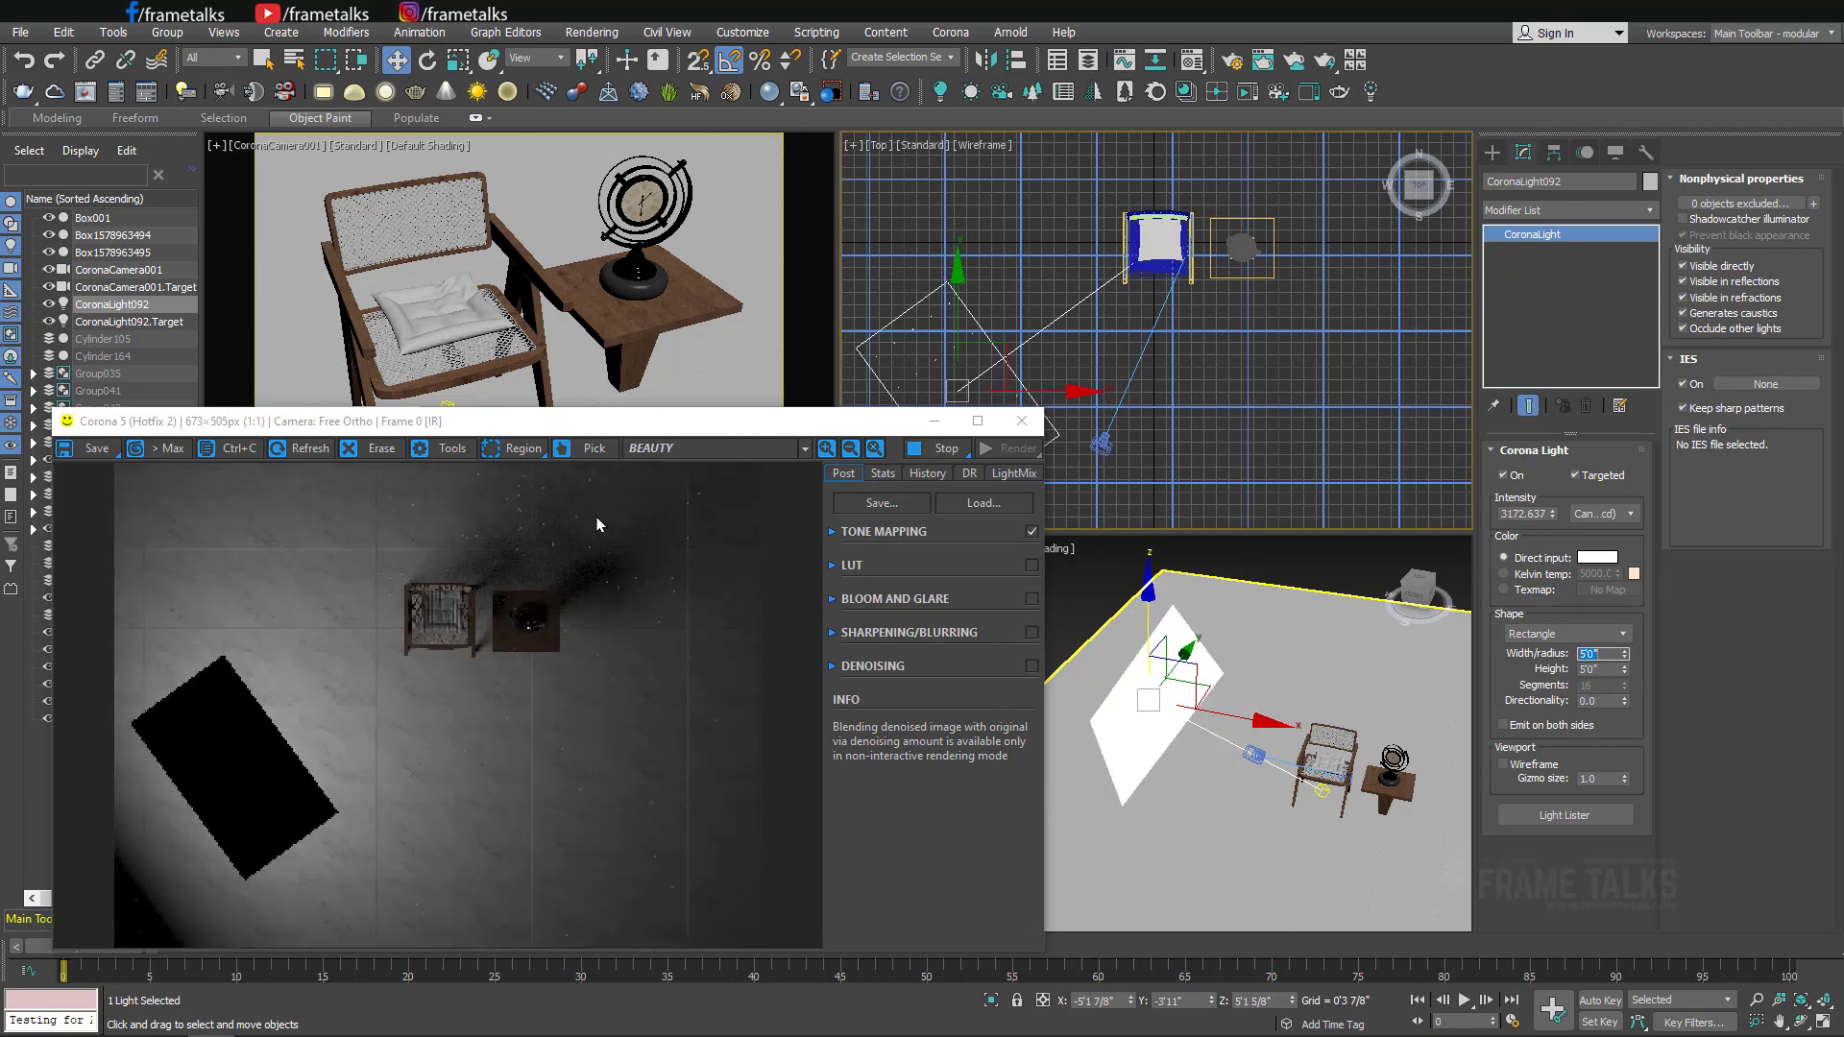
scroll(514, 591, "up", 1)
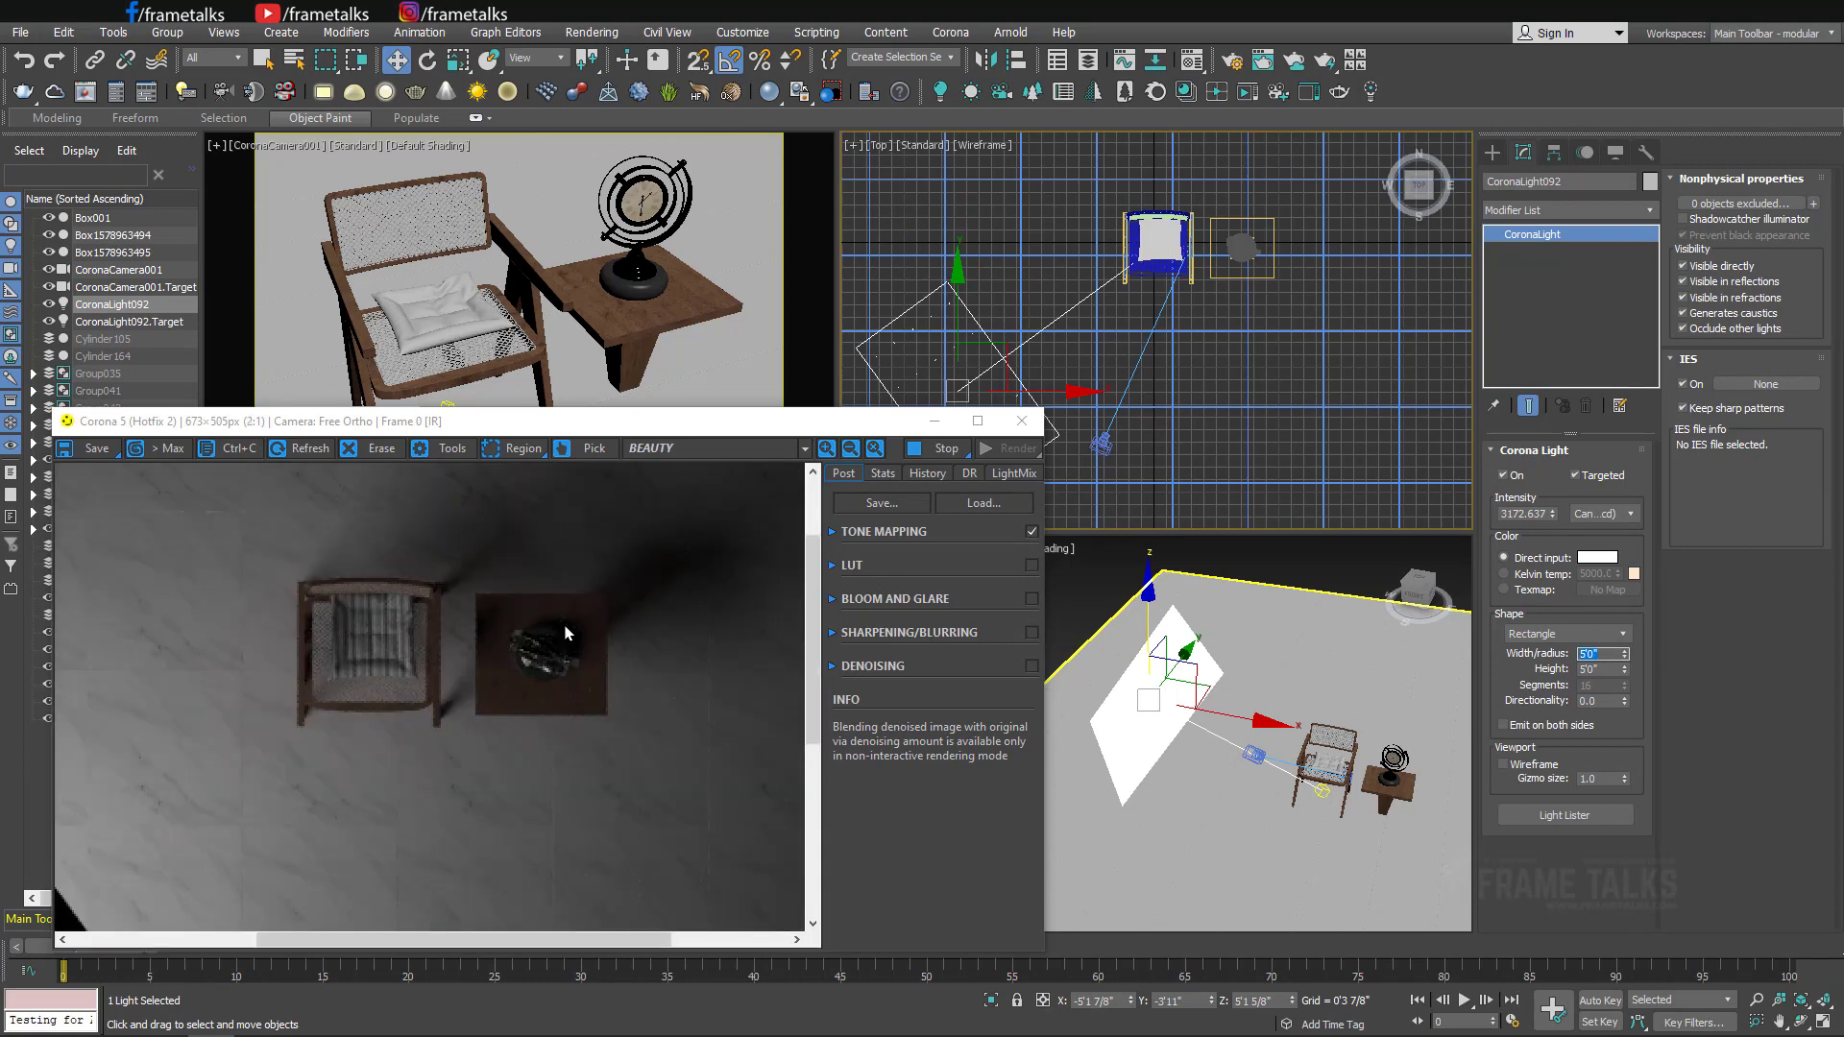
scroll(565, 626, "down", 1)
type("30cm")
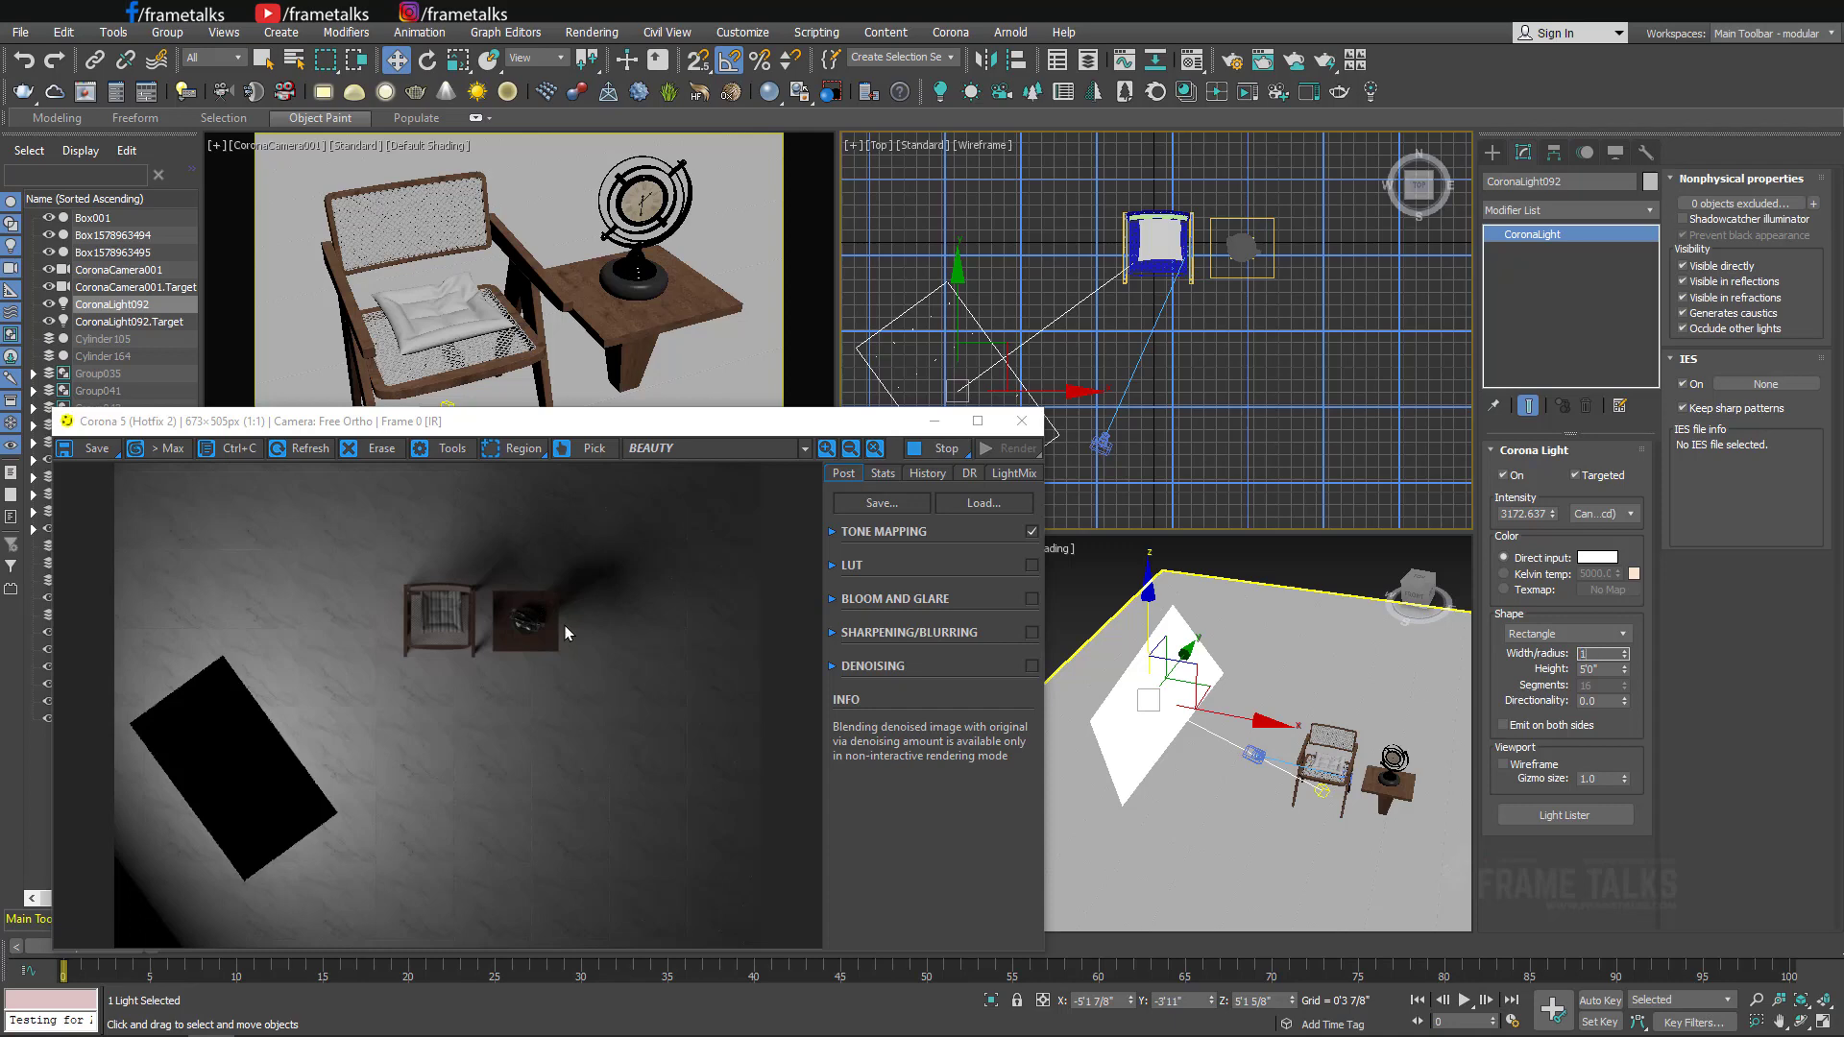
key("Tab")
type("30cm")
key("Return")
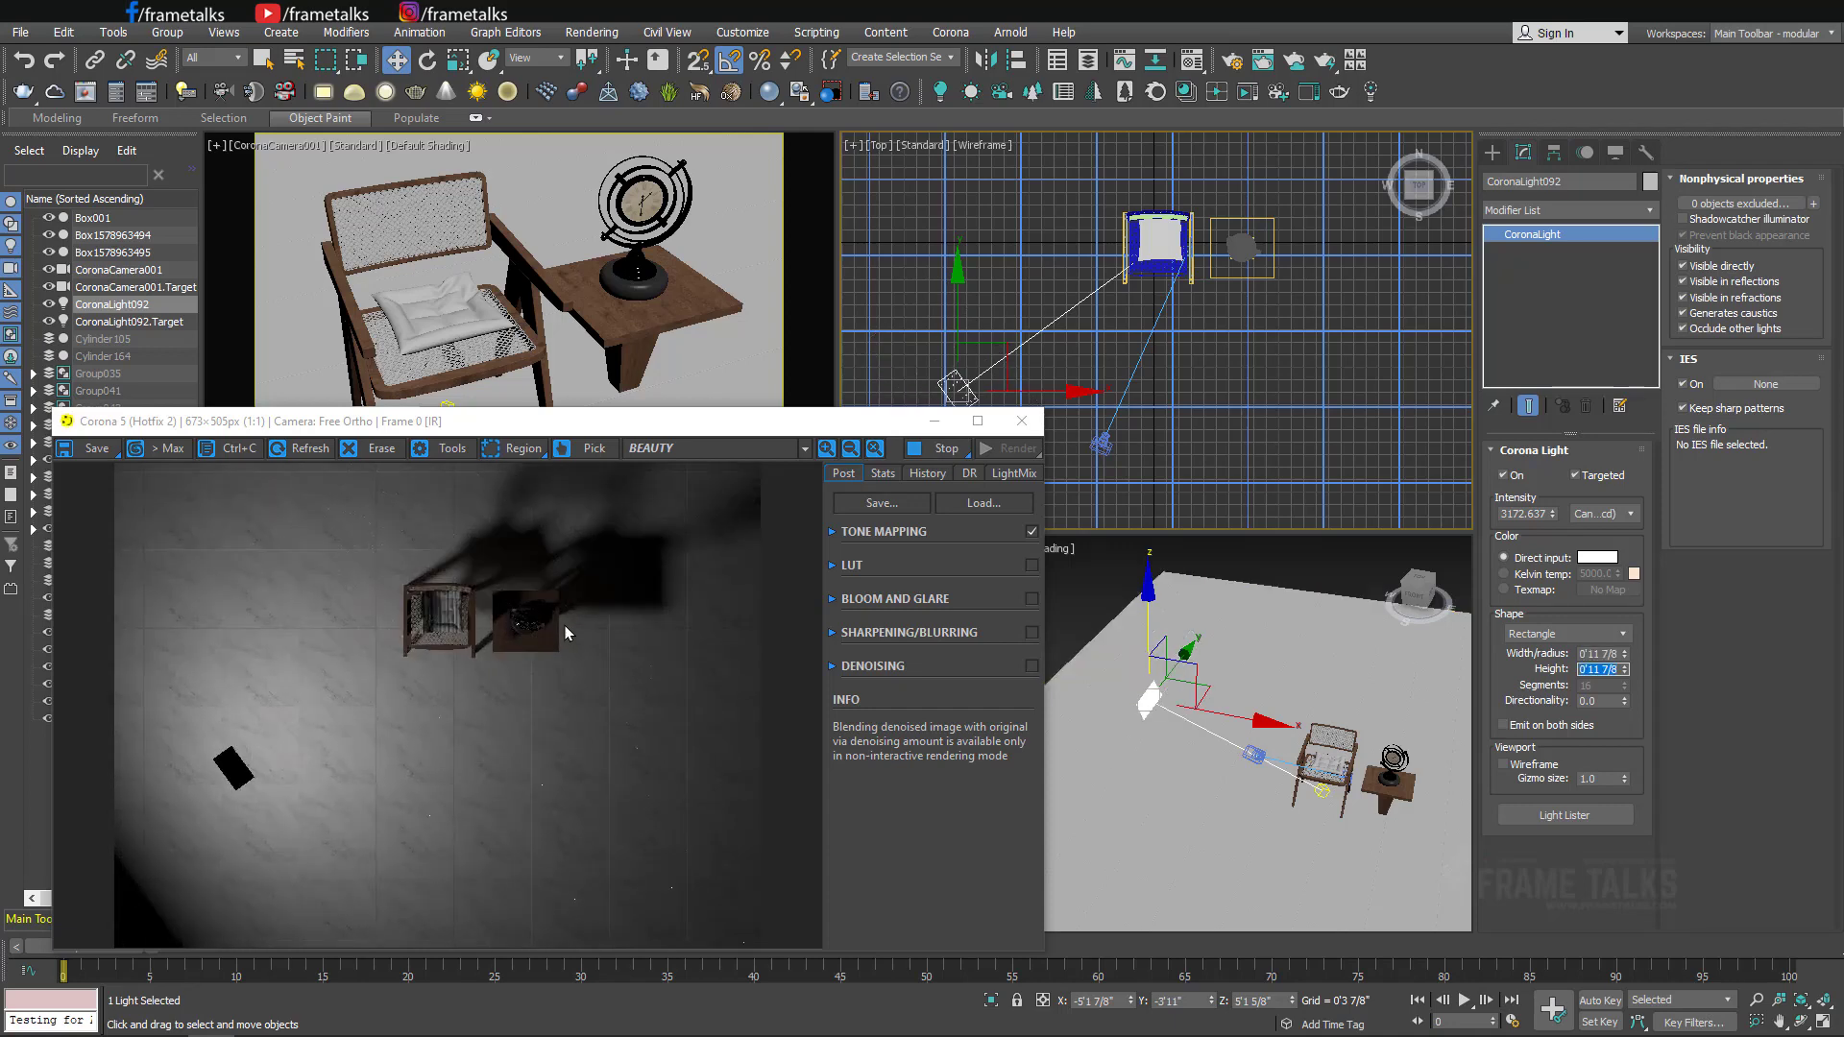
Enlarge the light width to 1'11 7/8".
scroll(580, 614, "up", 1)
scroll(573, 628, "down", 1)
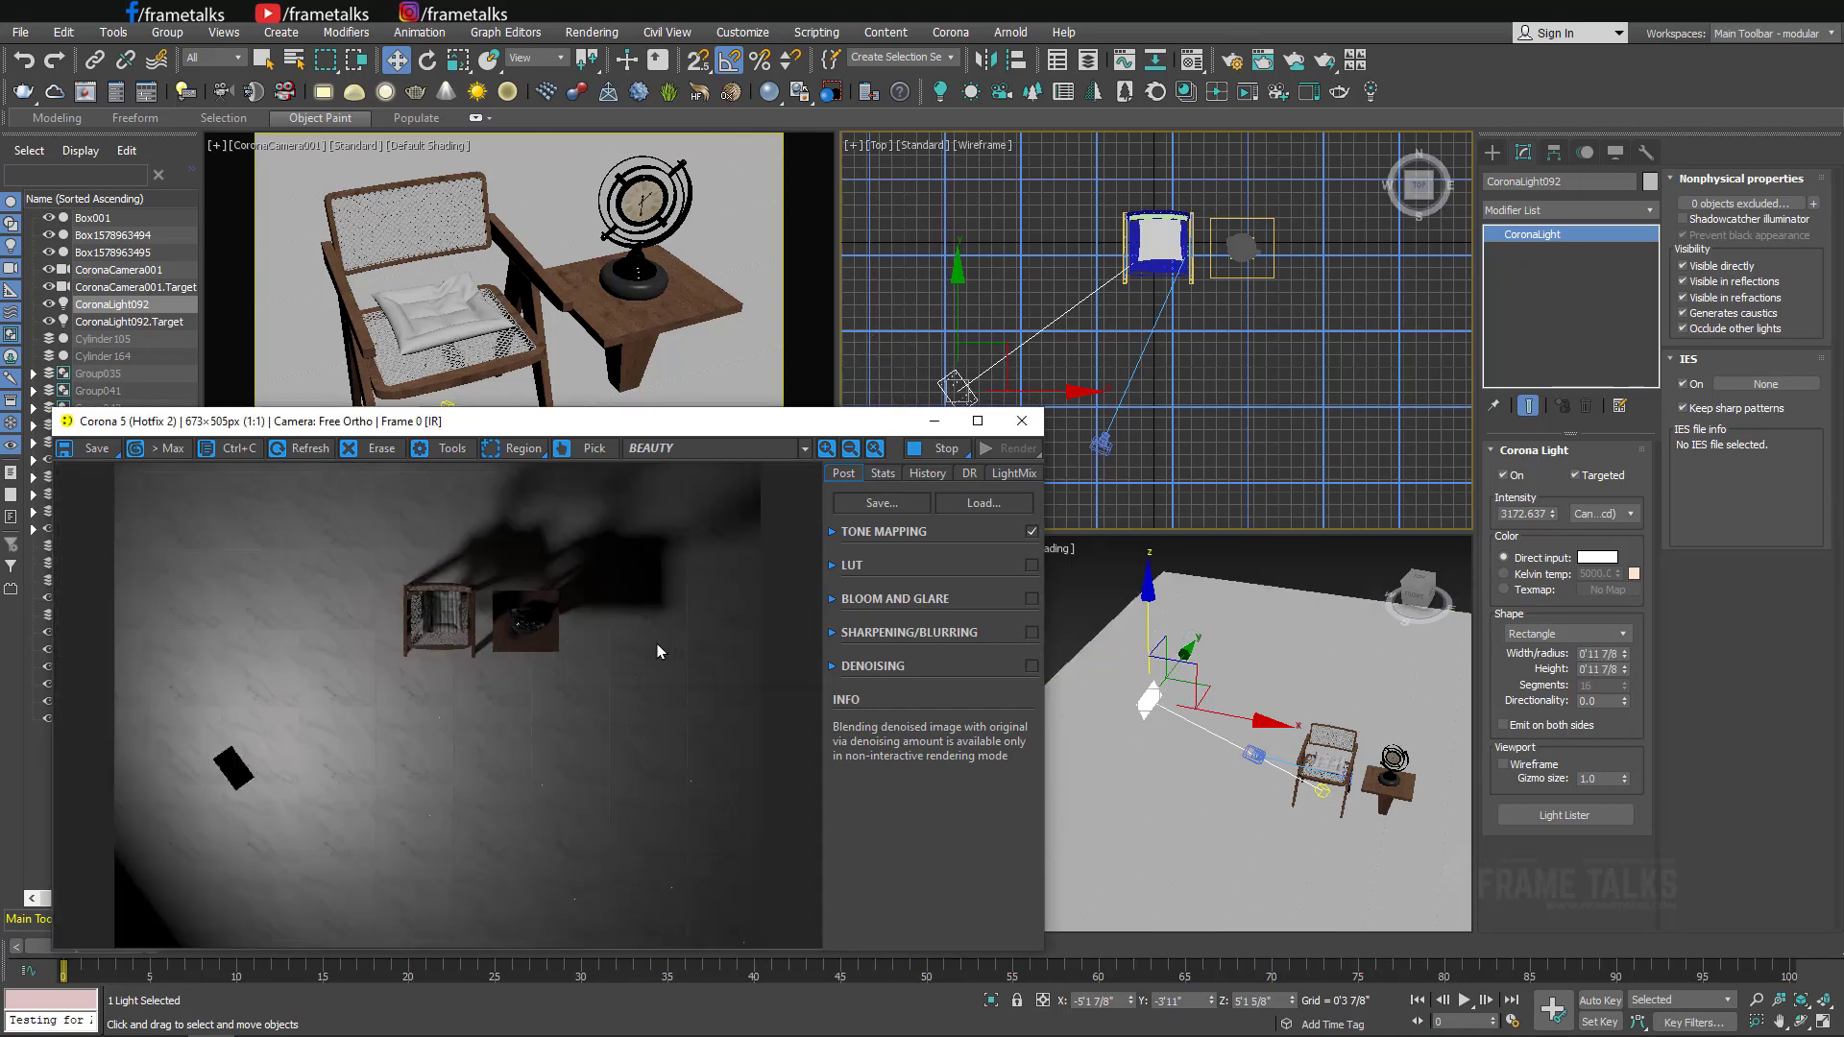
left_click(1611, 654)
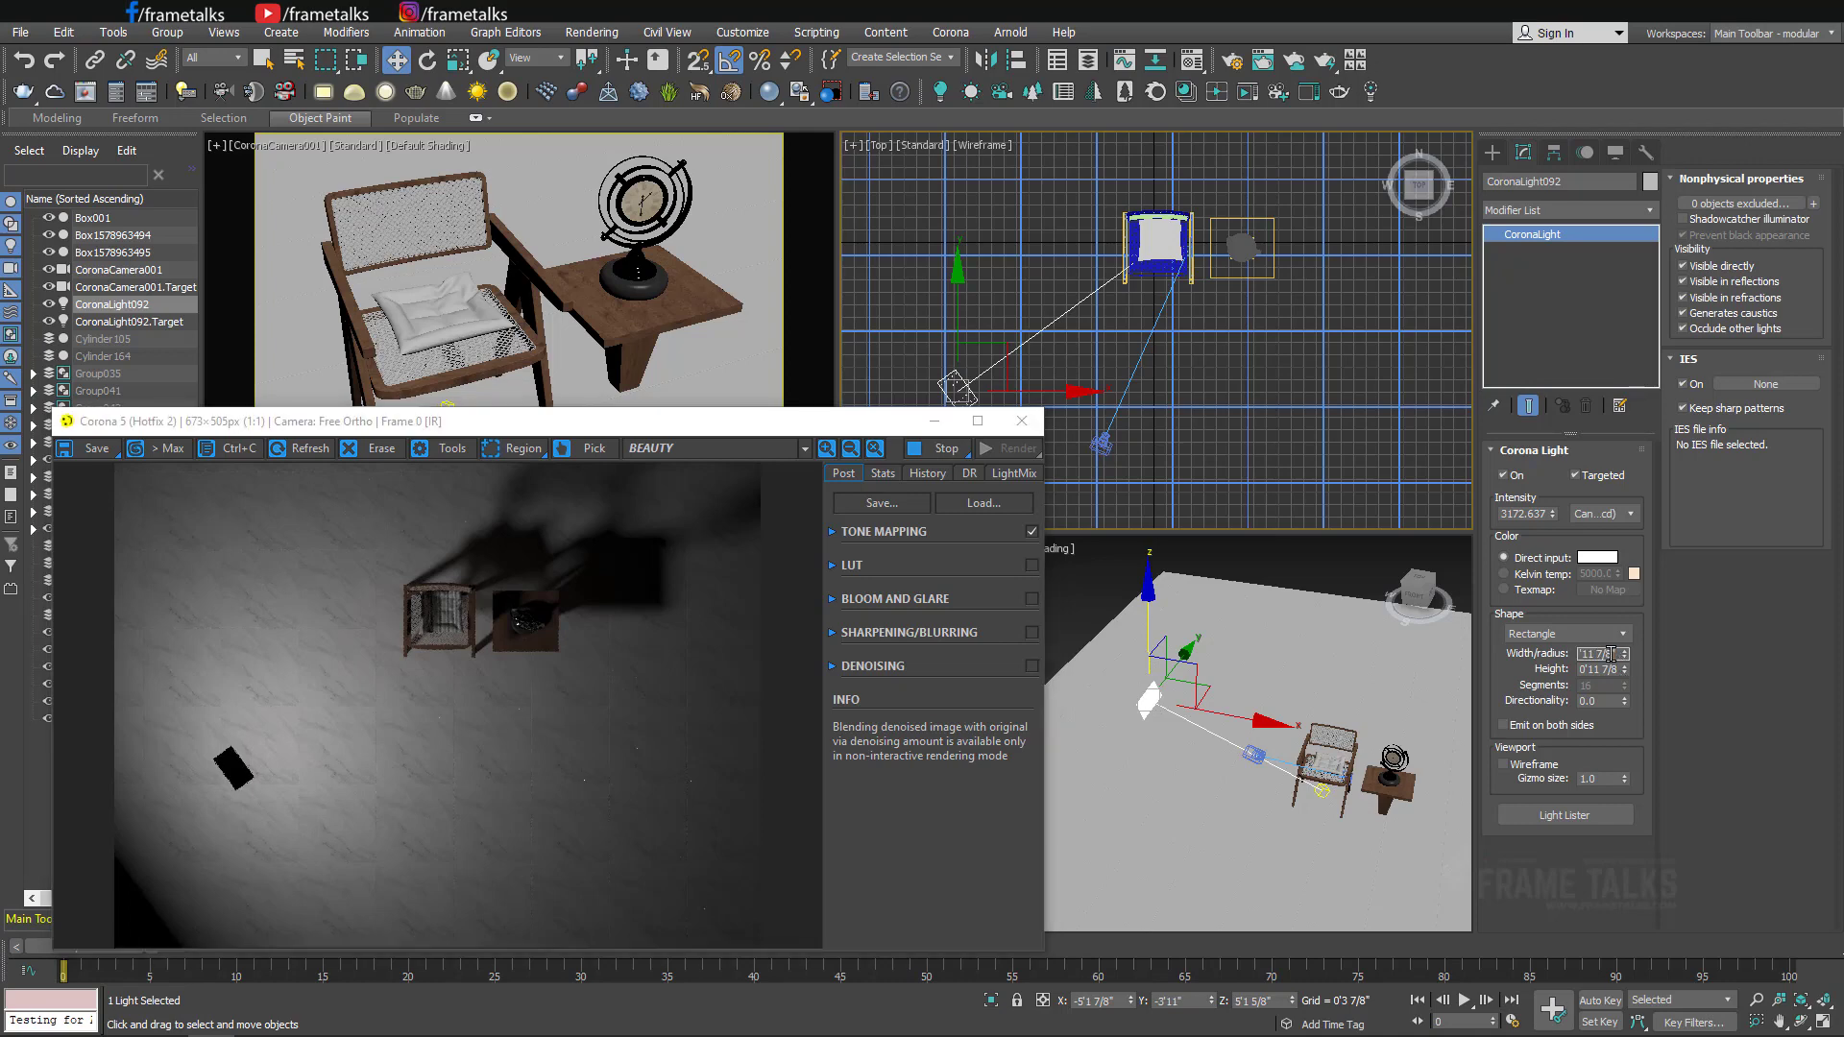
type("\"1'11 7/8")
key("Tab")
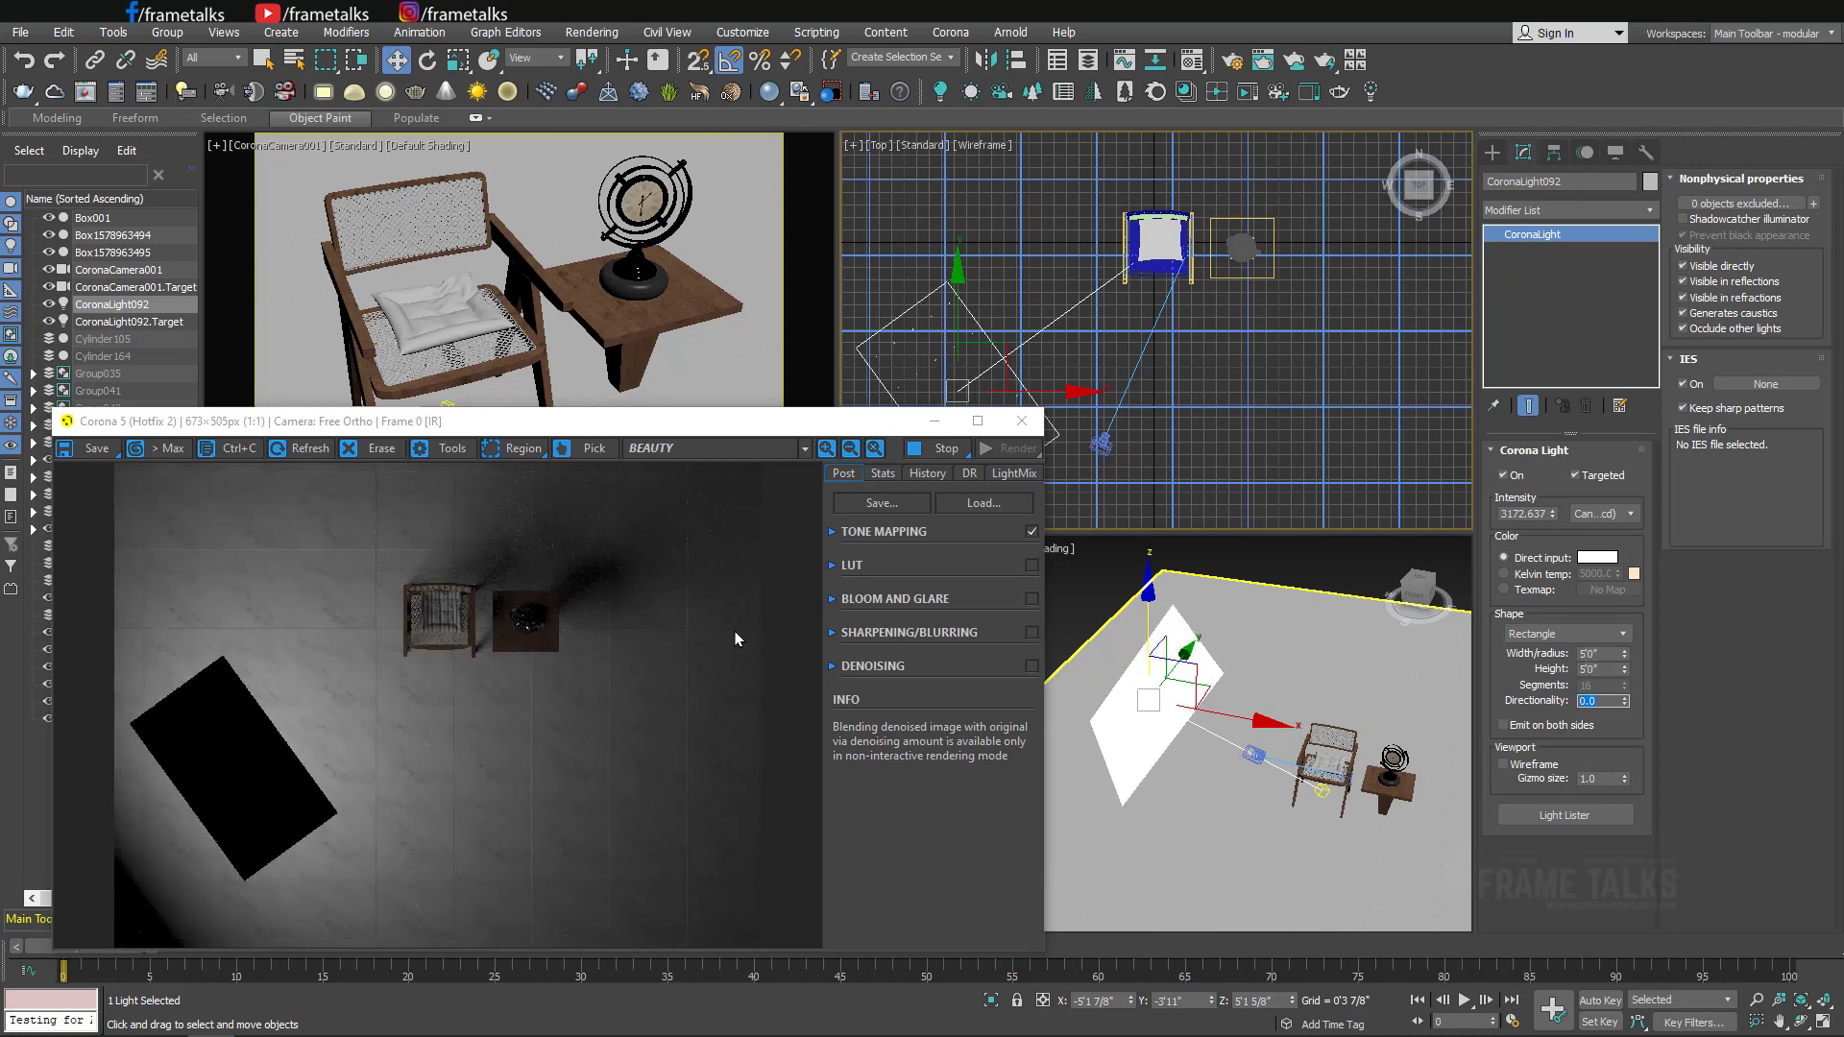
Shrink the light to a small square with width and height of 1.
left_click(1613, 514)
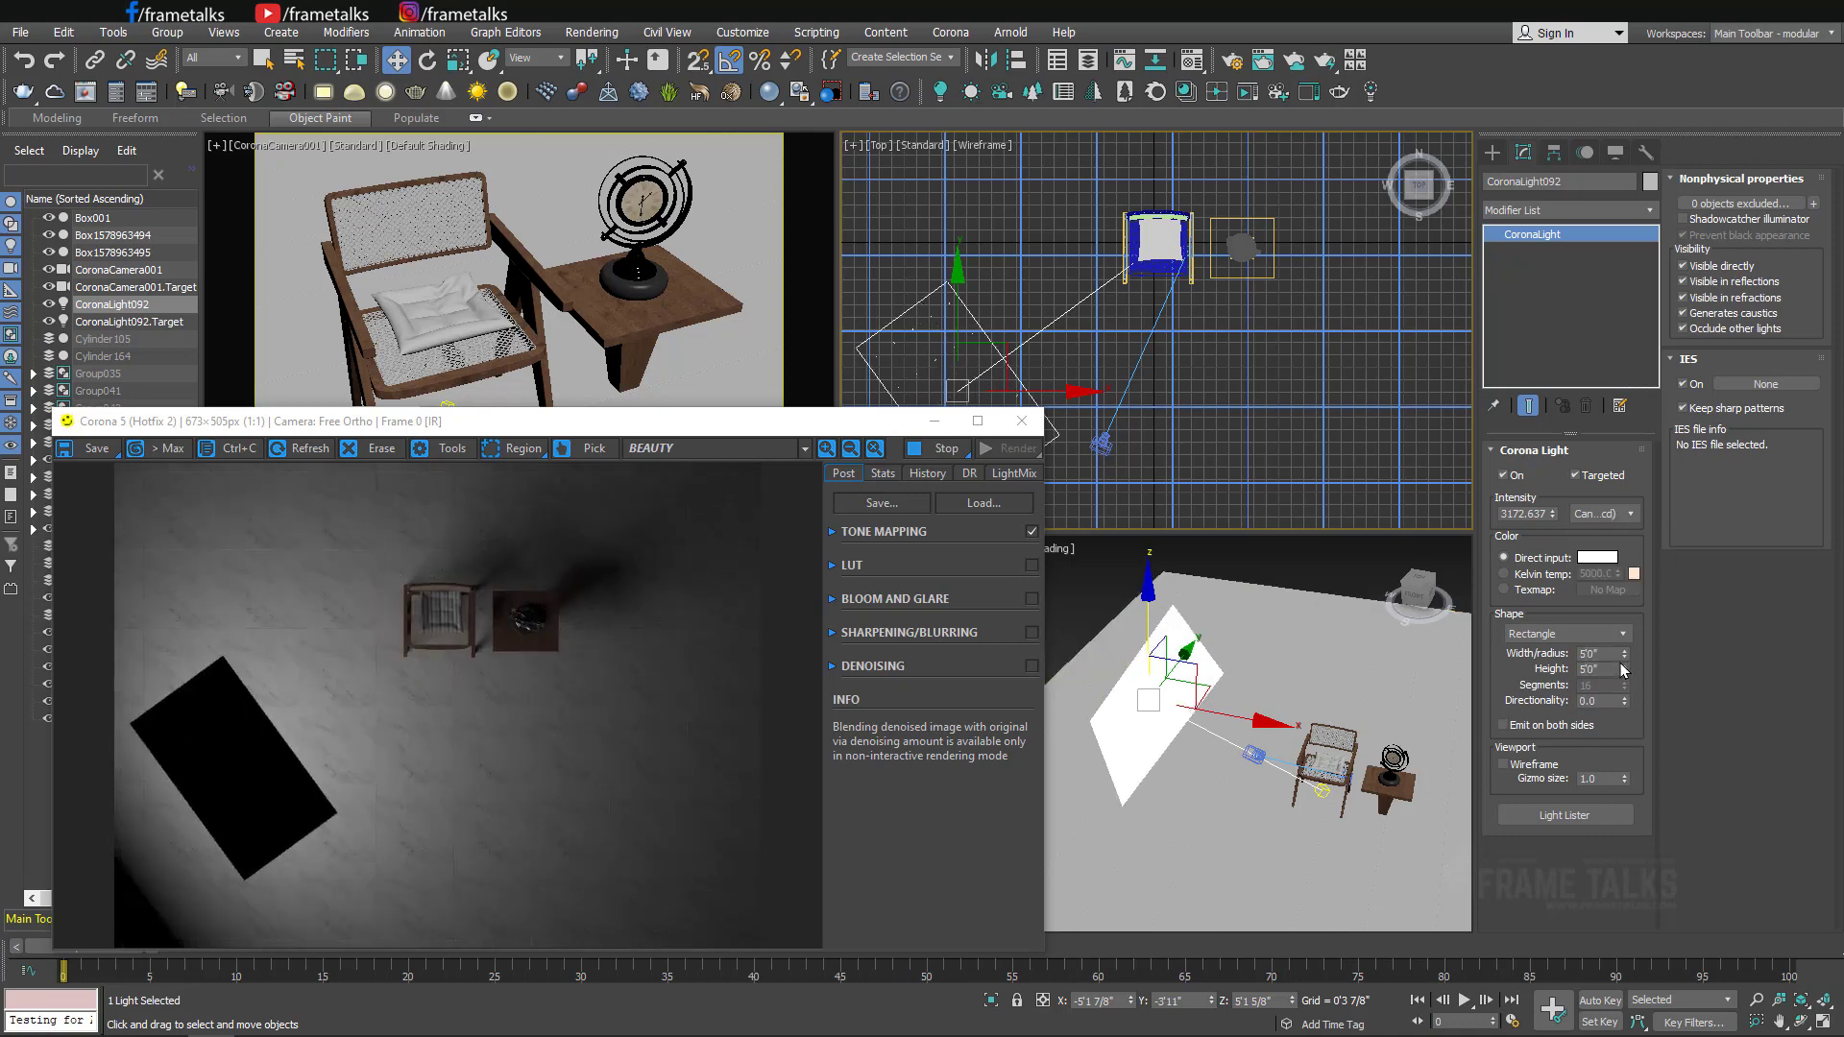
left_click_drag(1612, 653, 1527, 656)
type("1")
key("Tab")
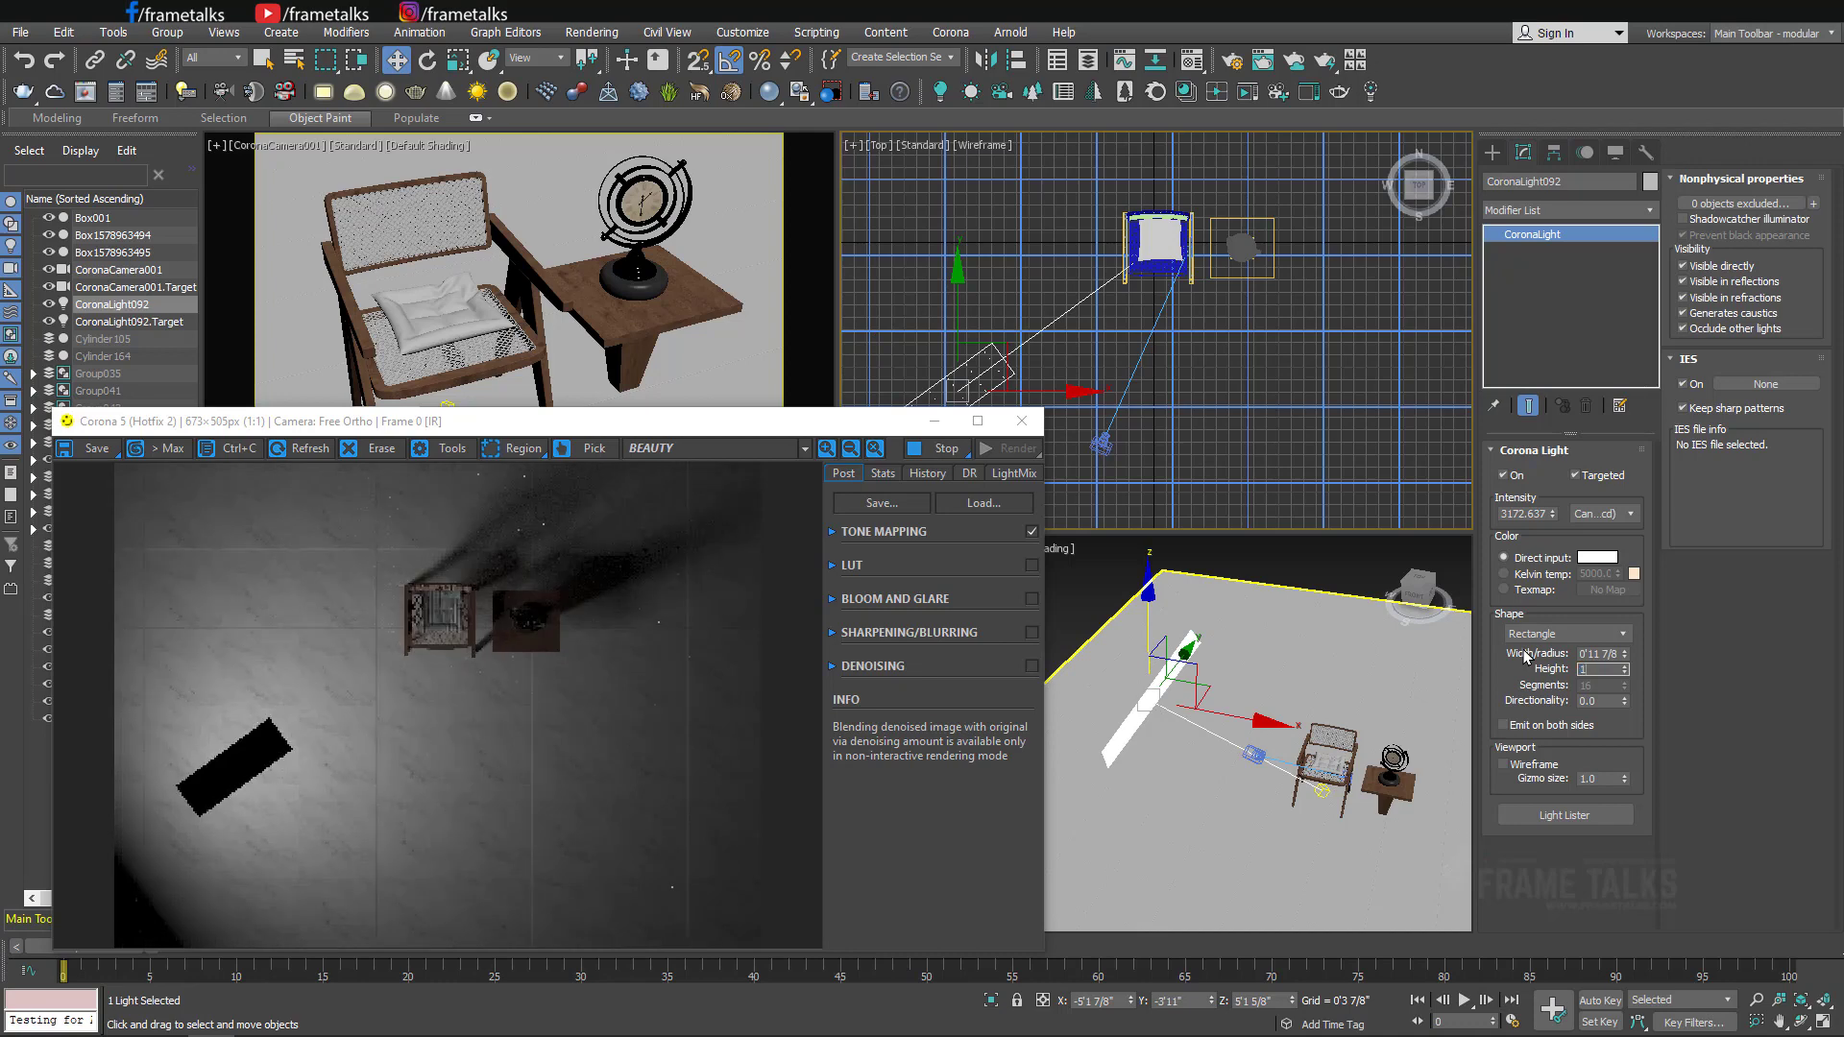
type("1")
key("Return")
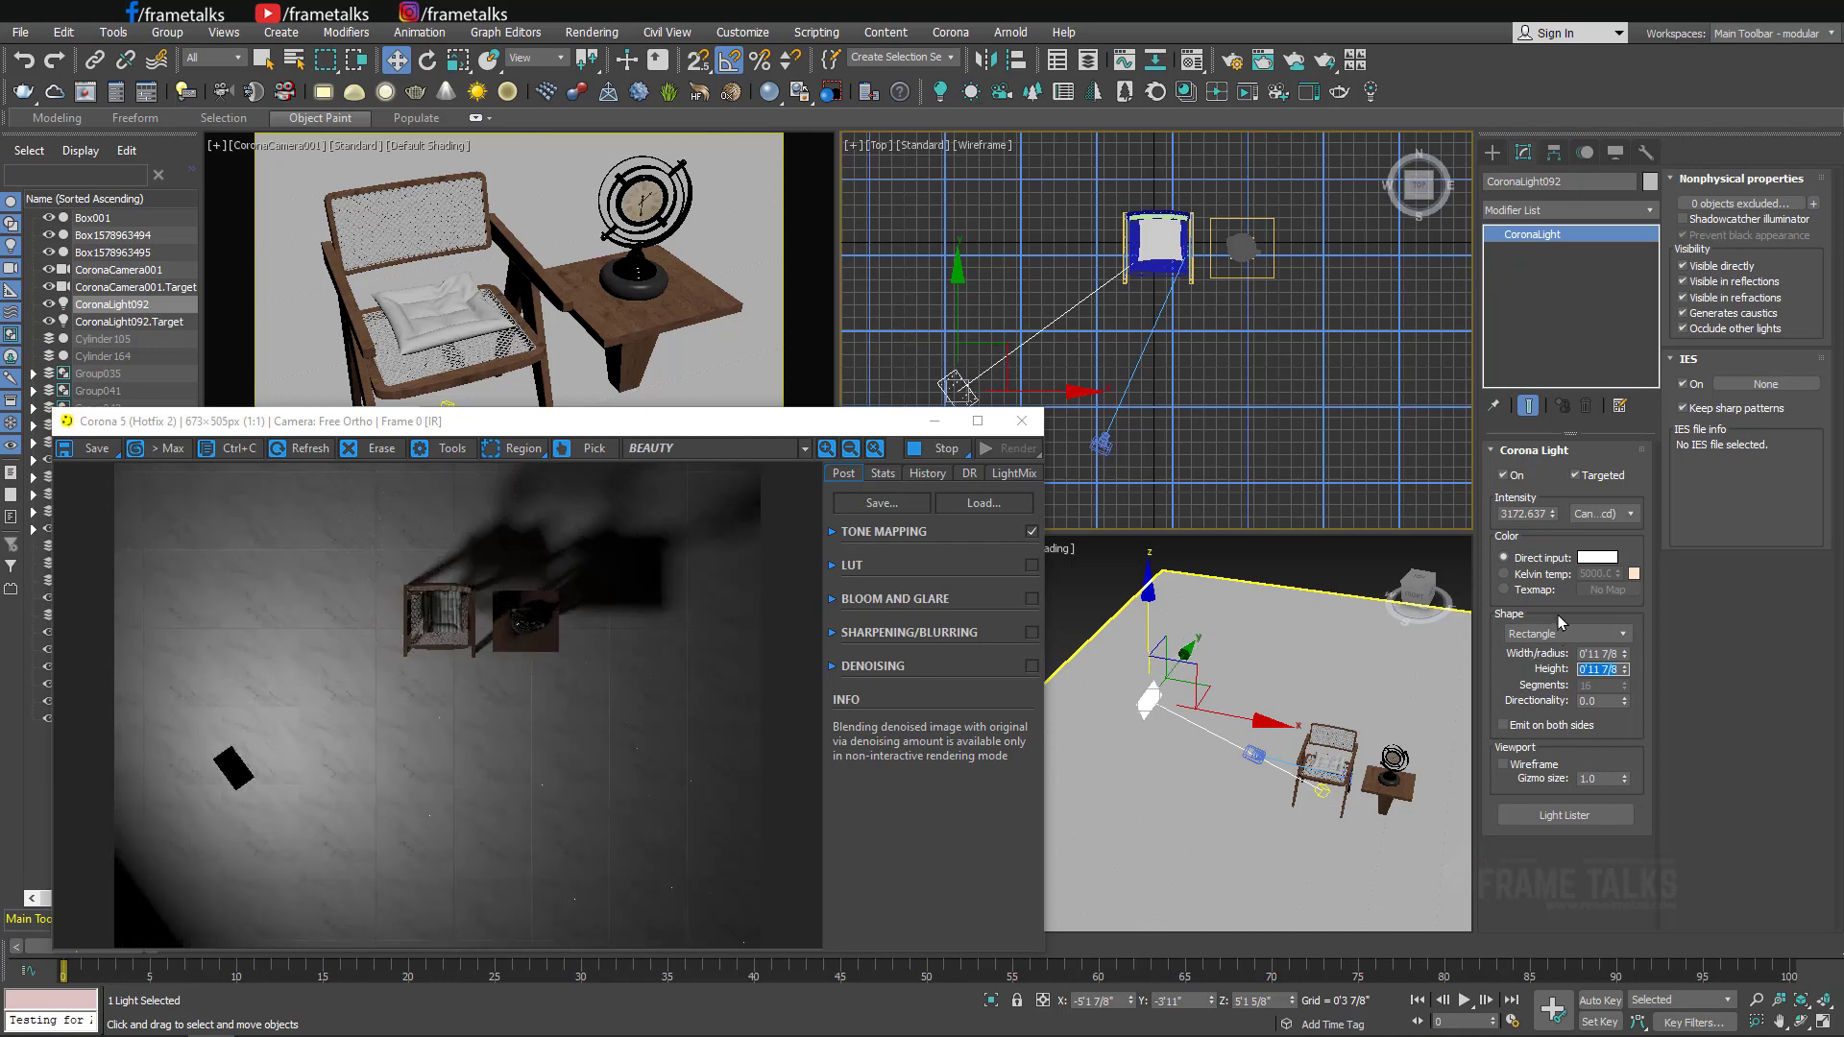
Switch intensity back to Default units and make the light 0'11 7/8" square.
left_click(1604, 514)
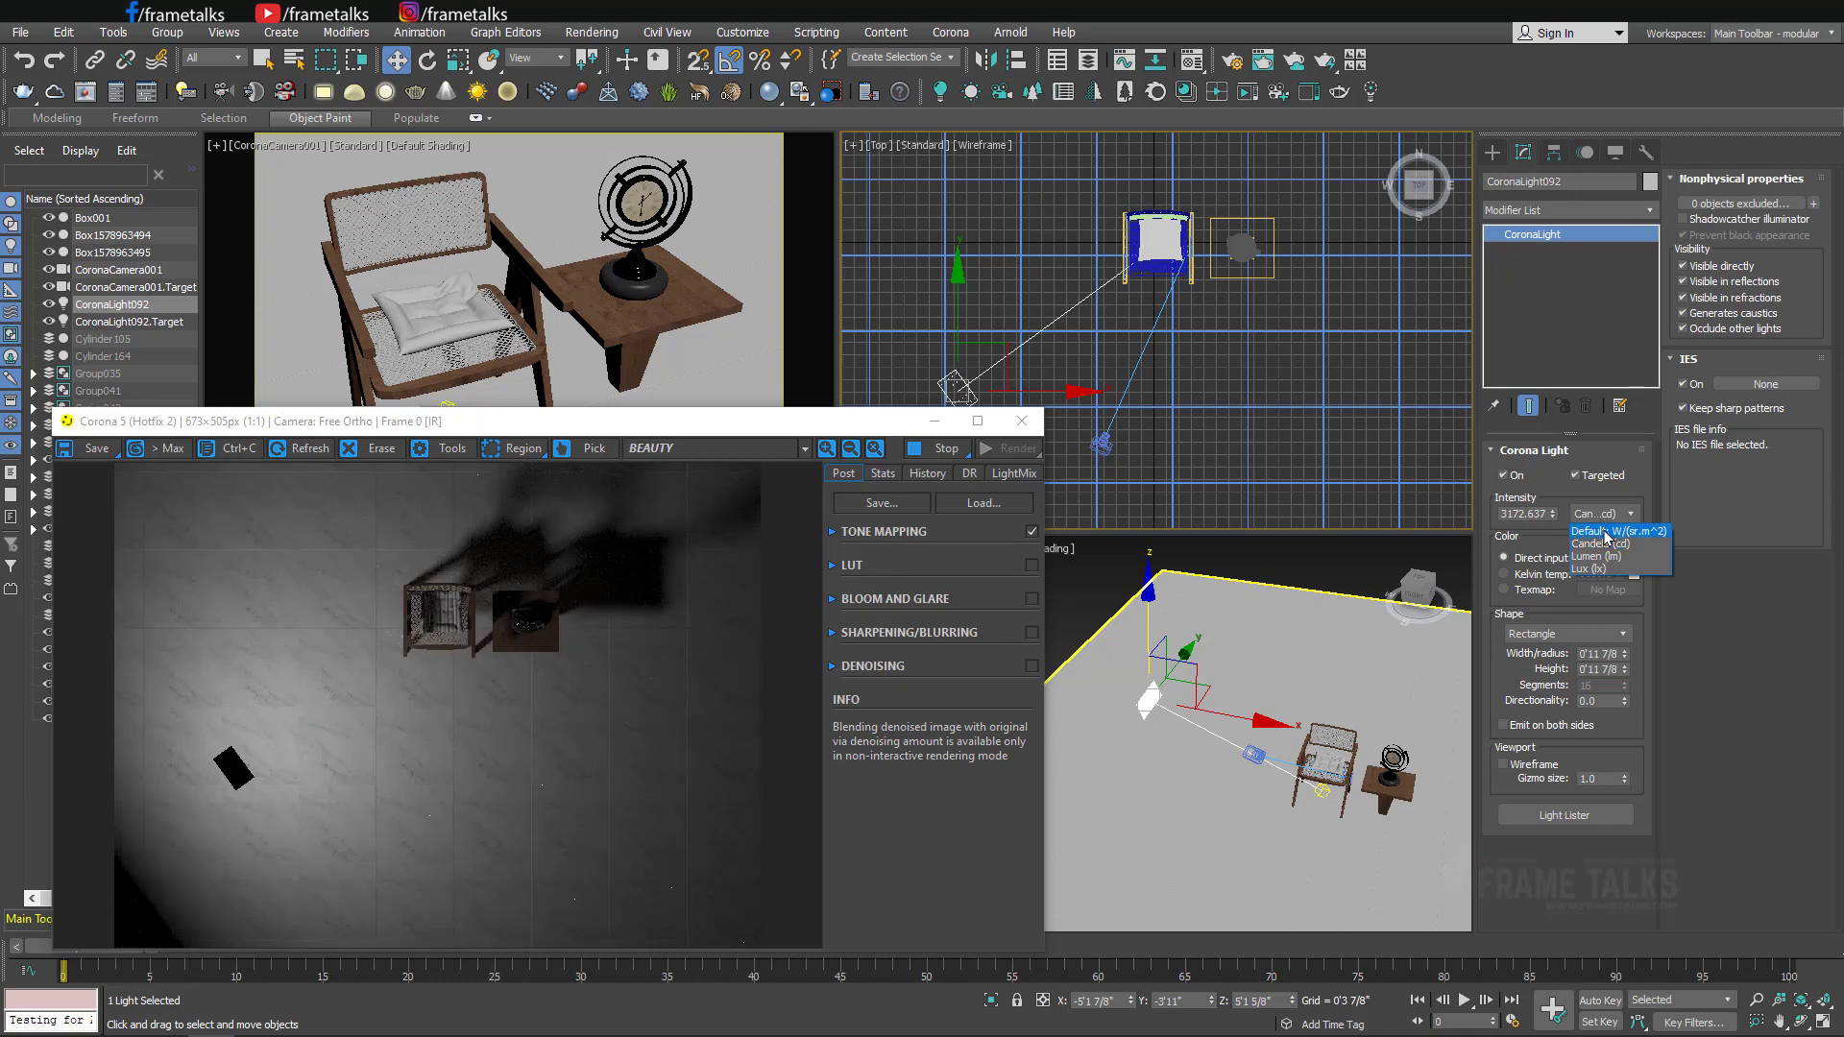
left_click(1604, 533)
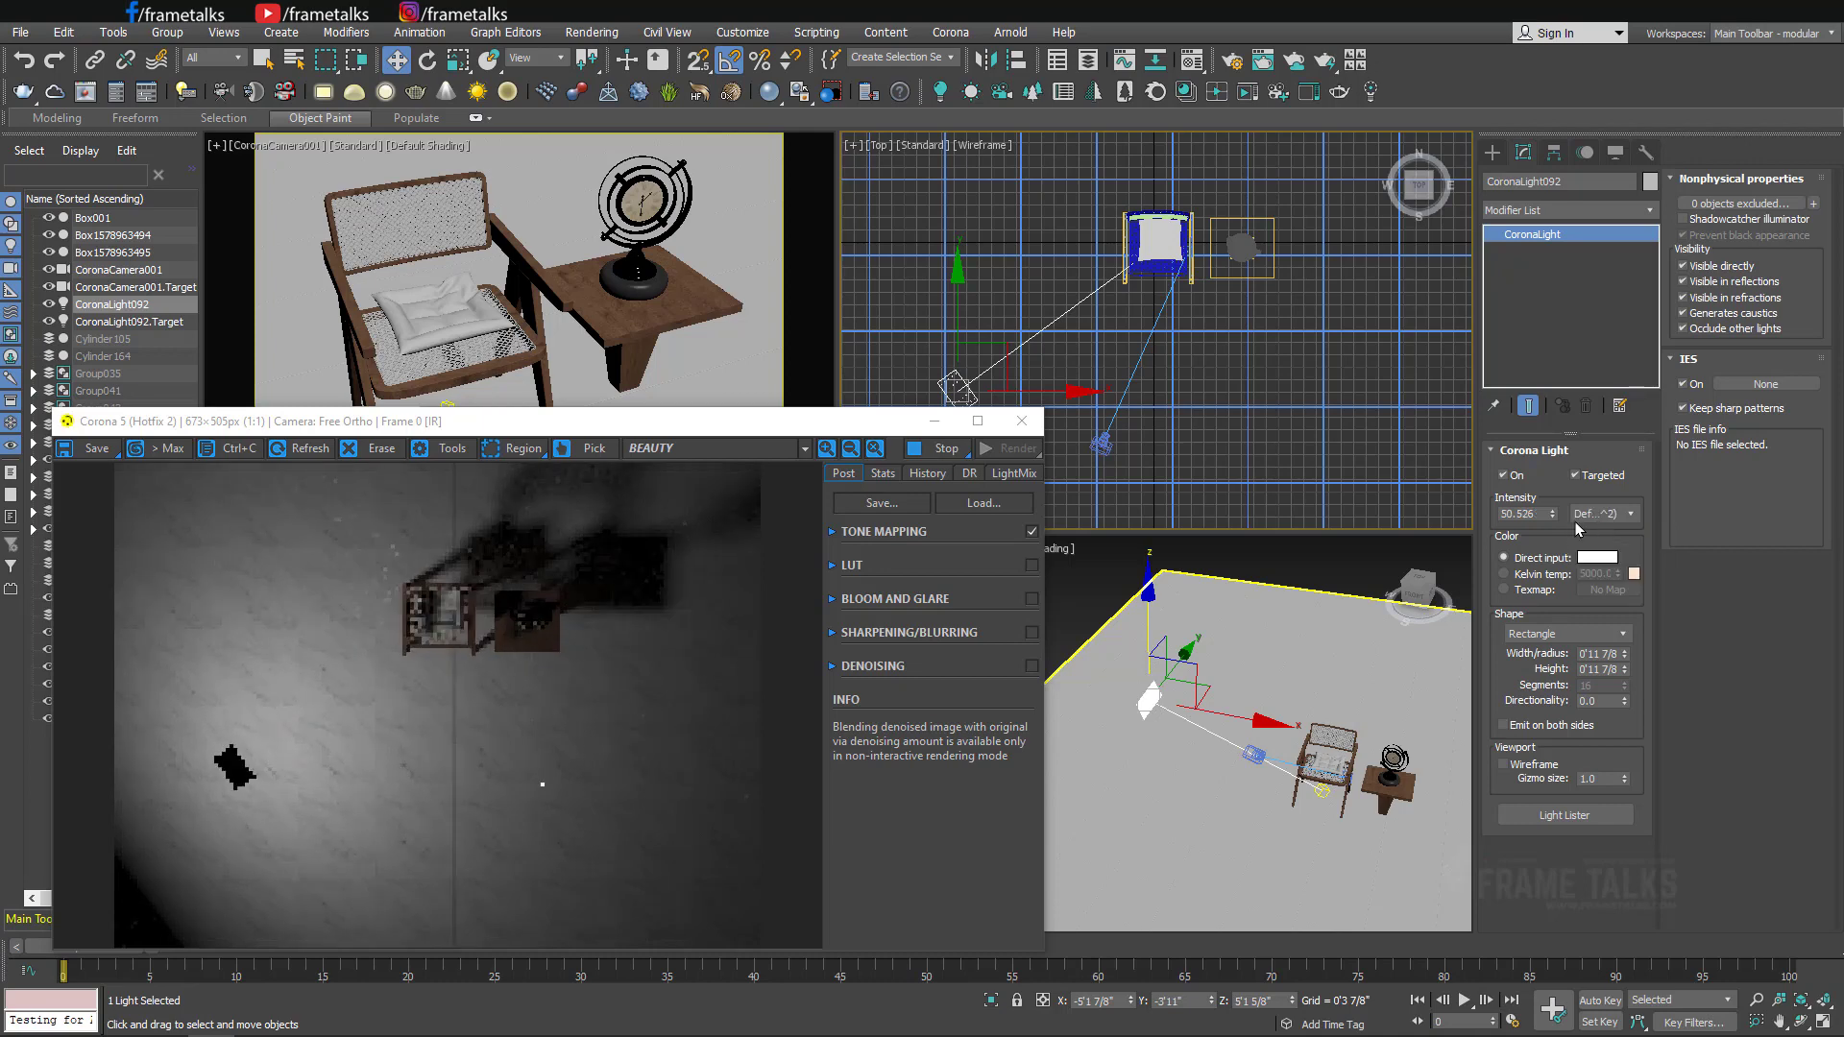
left_click(1615, 653)
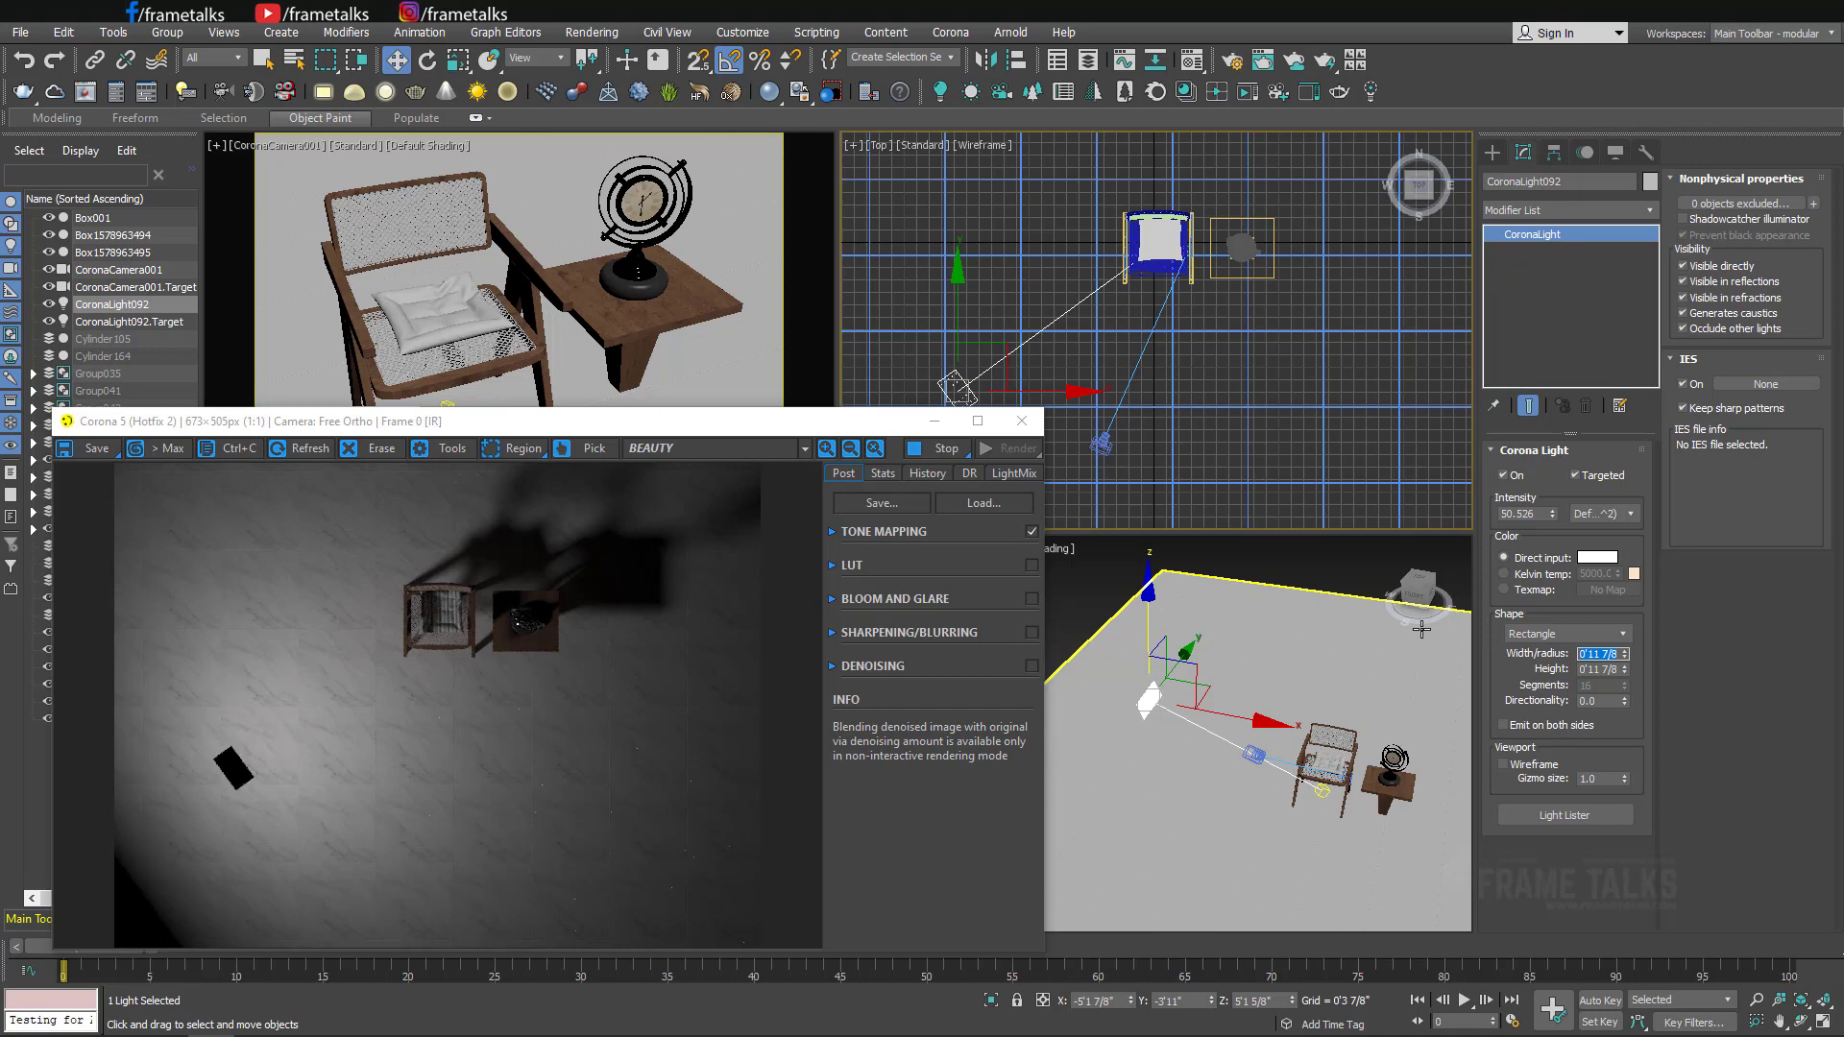
key("Tab")
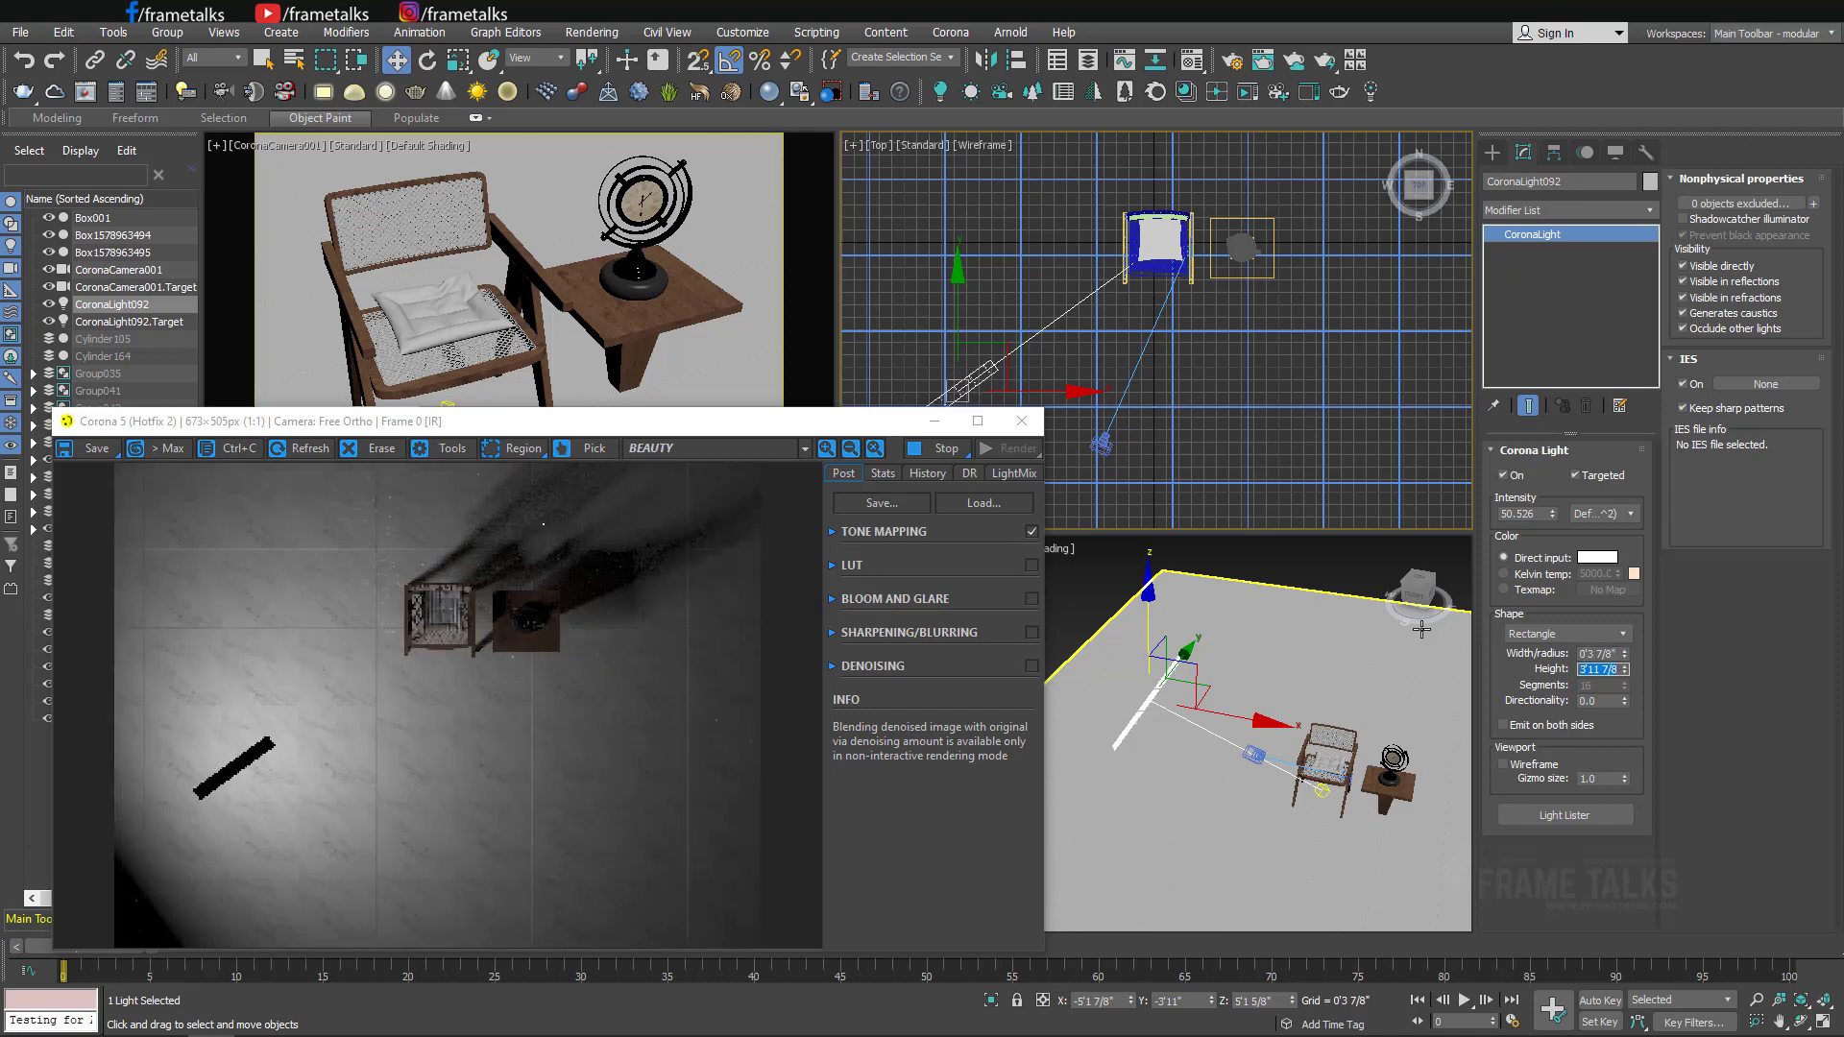
type("3'11 7/8\"")
key("Return")
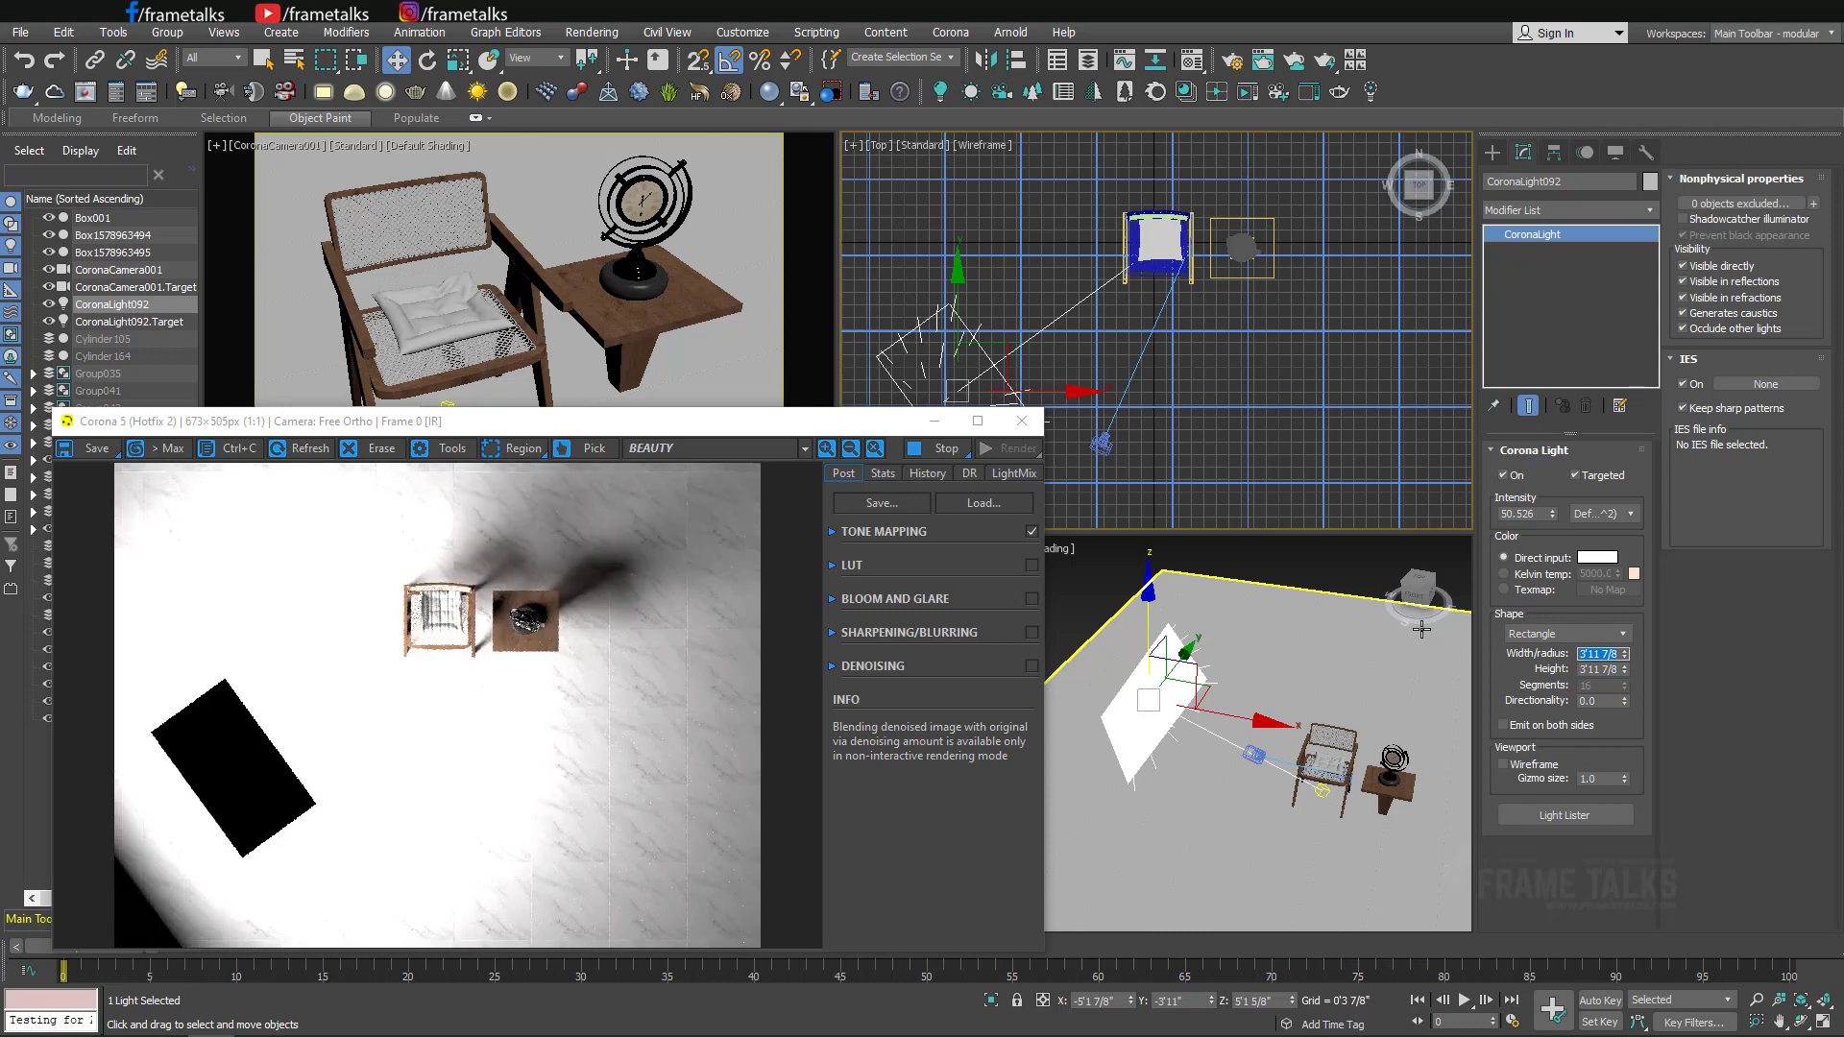
key("Tab")
type("11 7/8")
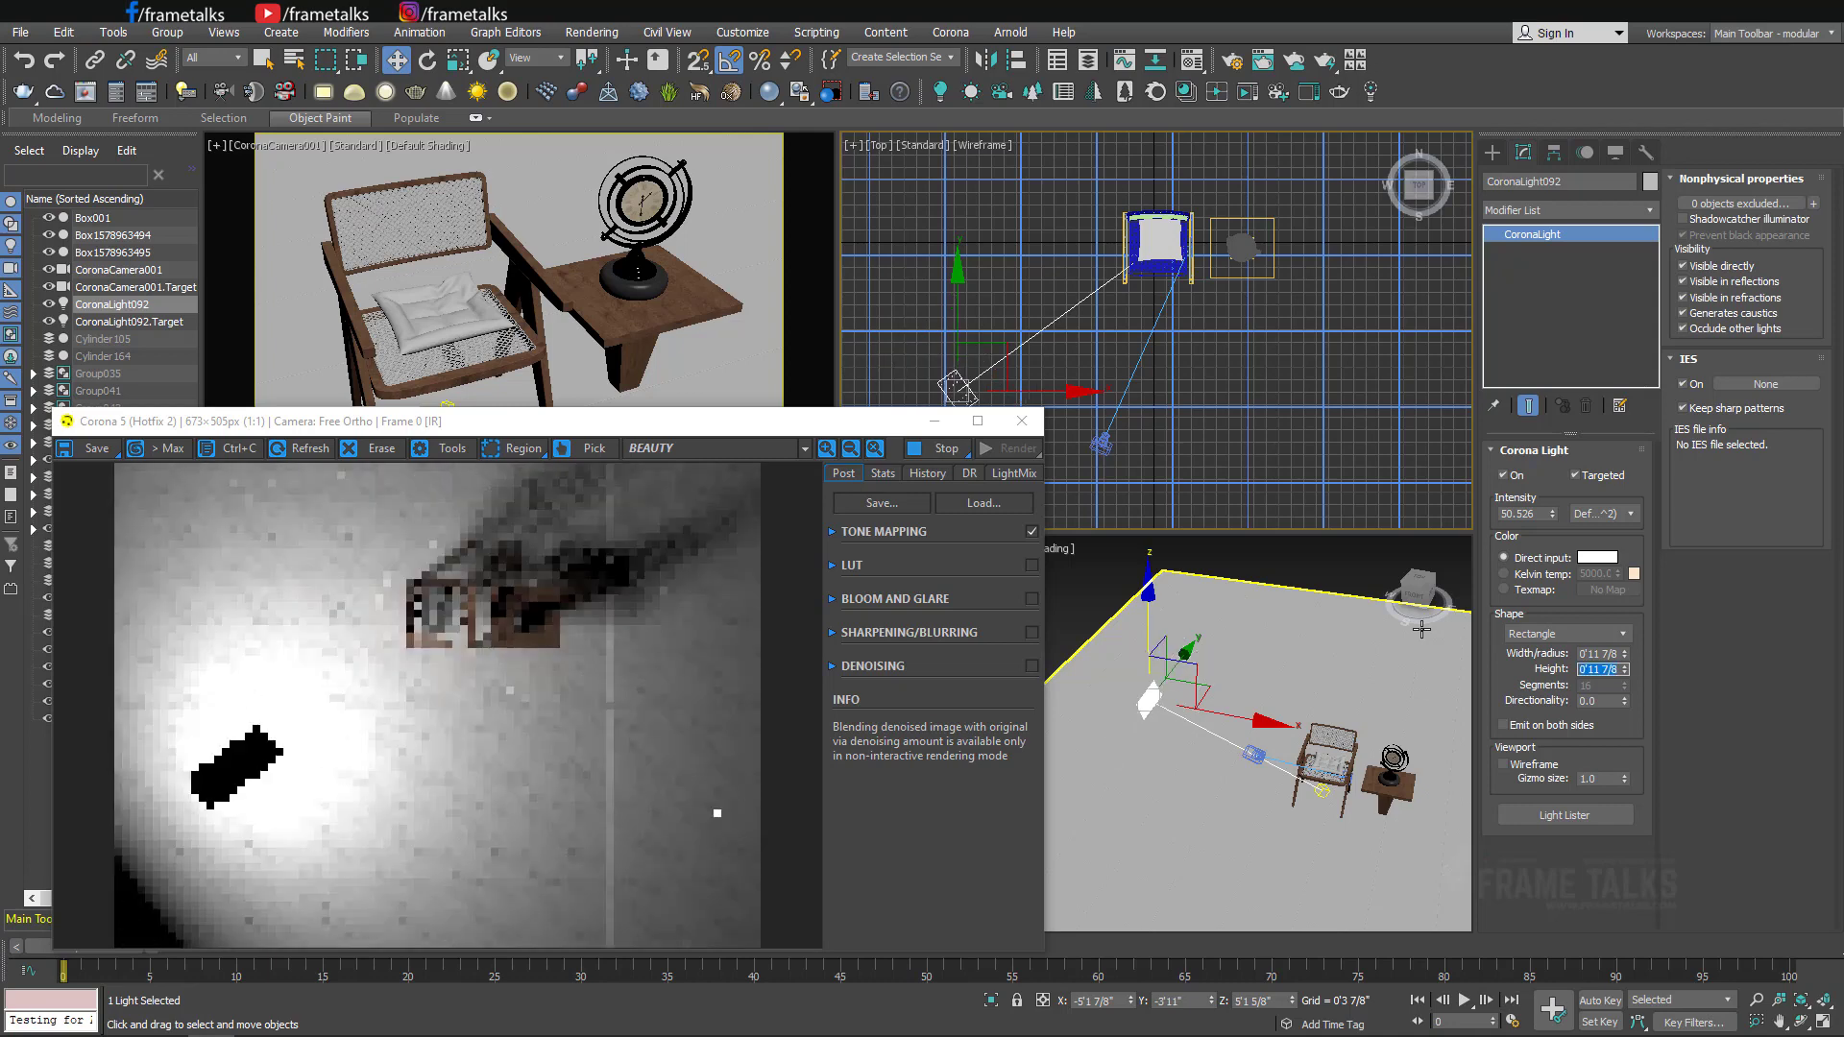
key("Return")
Render through CoronaCamera001 and set the light width to 2.
right_click(739, 395)
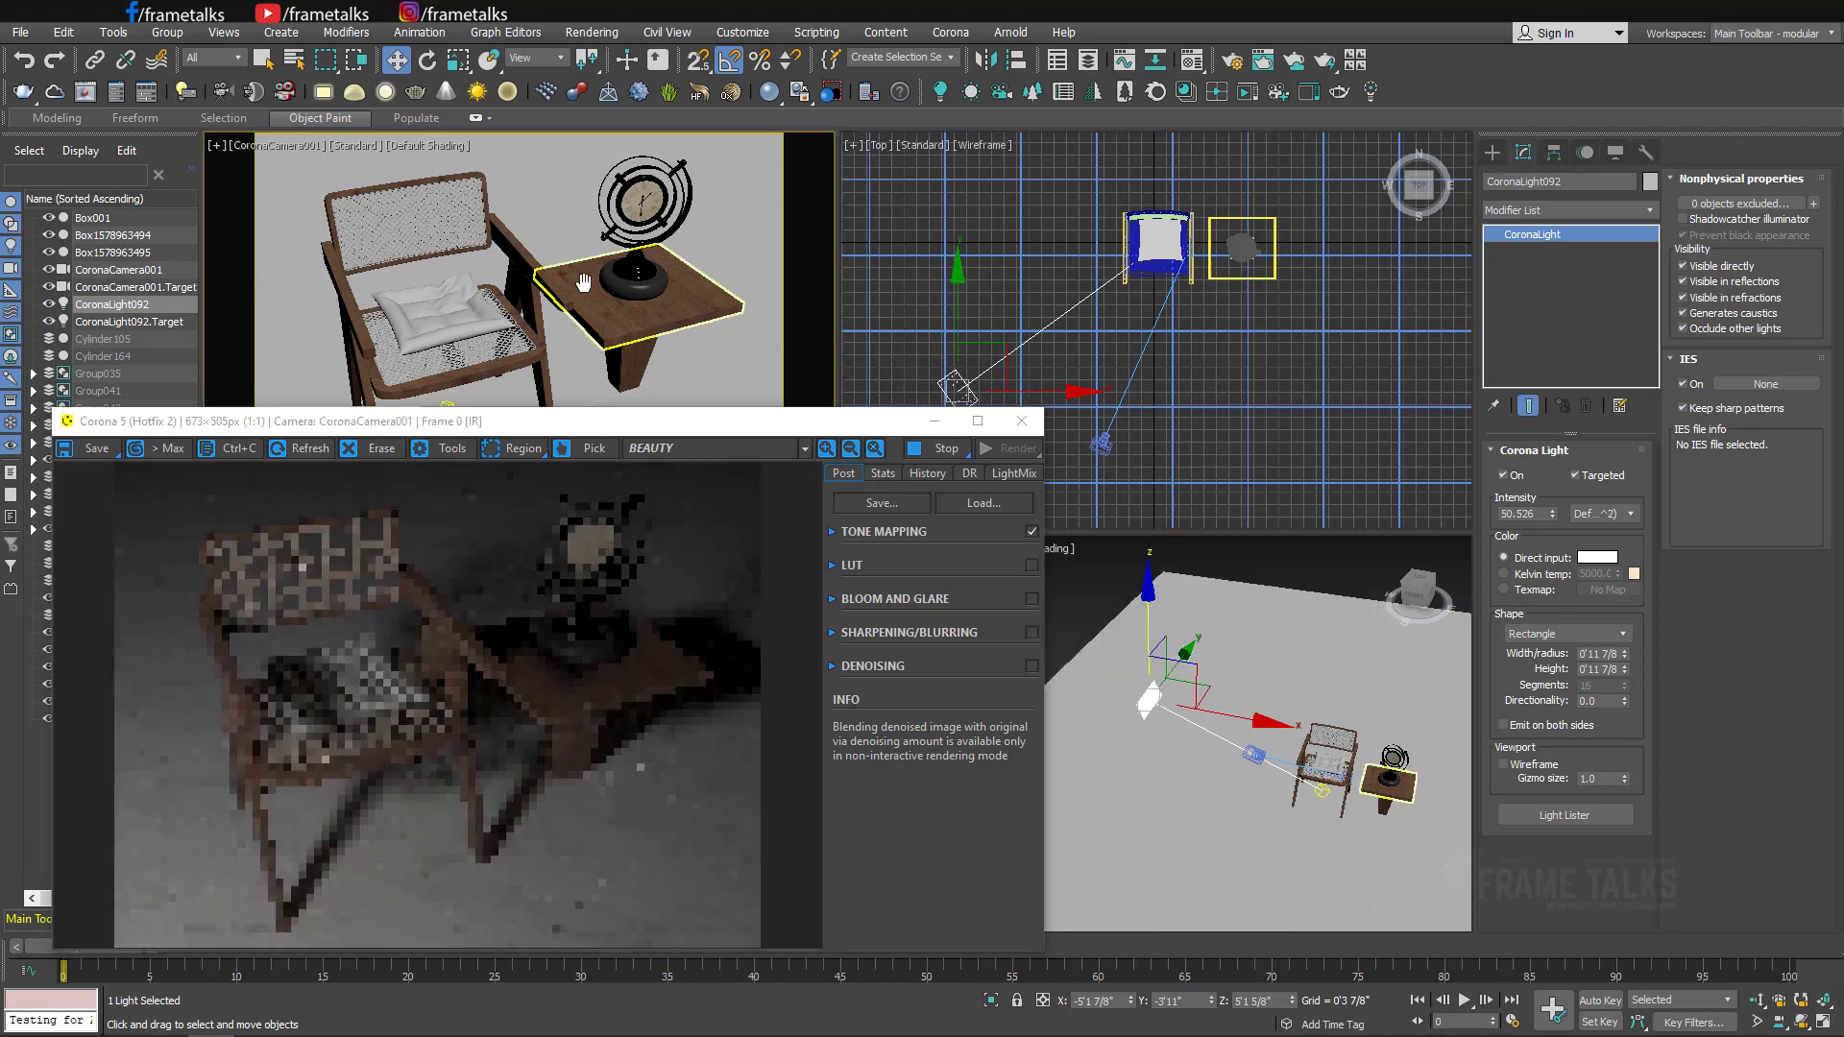
key("shift+Tab")
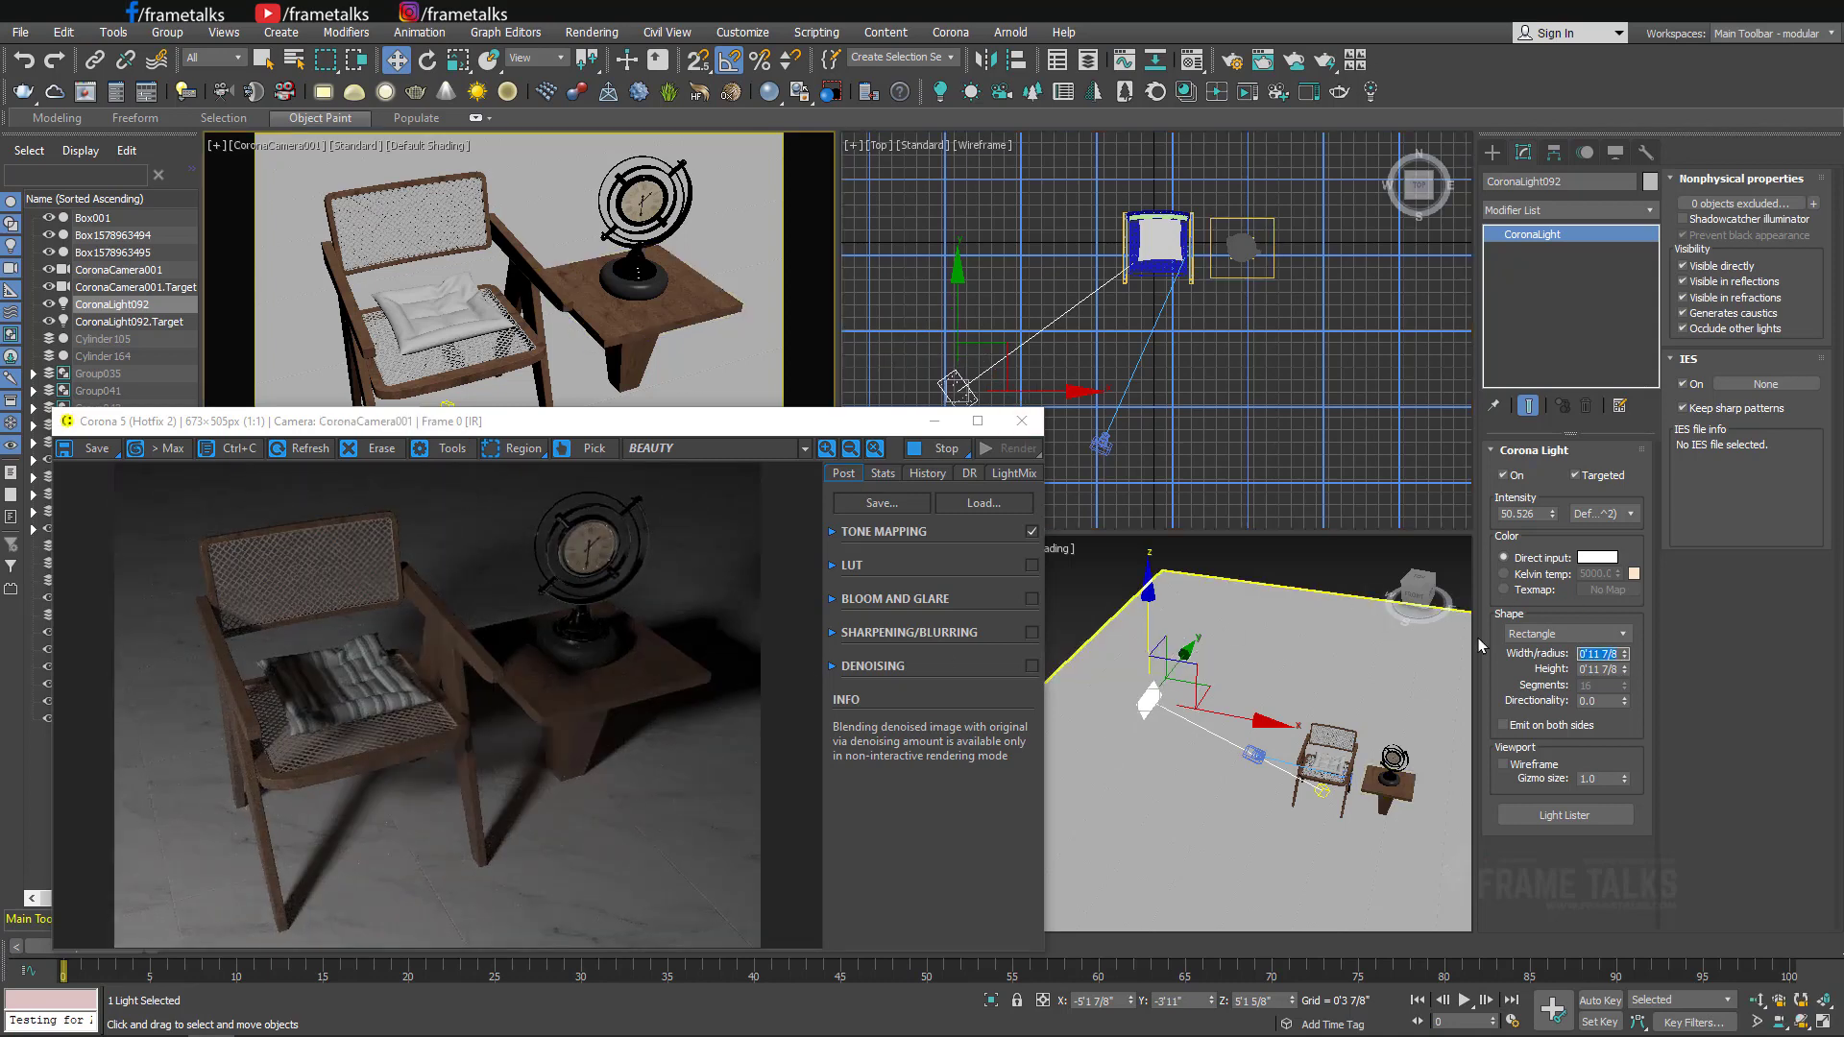
type("2")
key("Tab")
key("Tab")
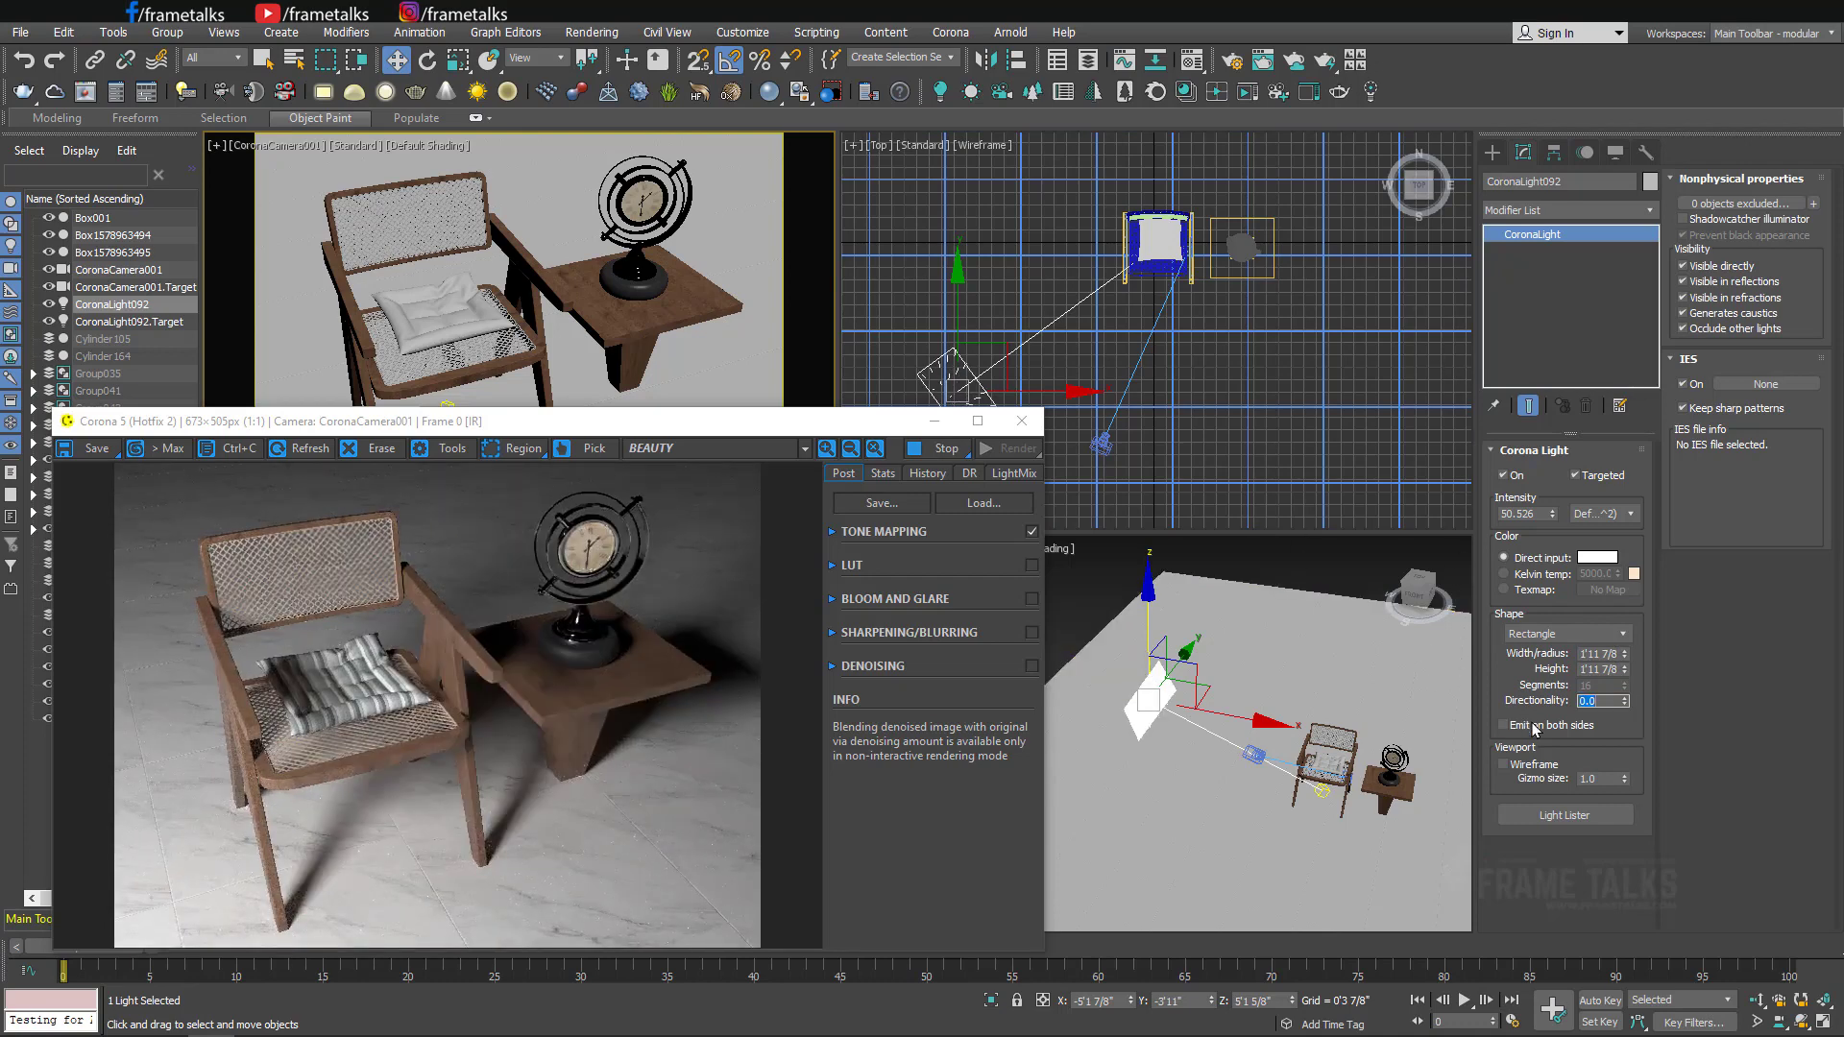
left_click(1510, 687)
Raise the light's directionality to 0.5, then to 1.0.
double_click(1607, 702)
middle_click_drag(1268, 711, 1449, 691, "alt")
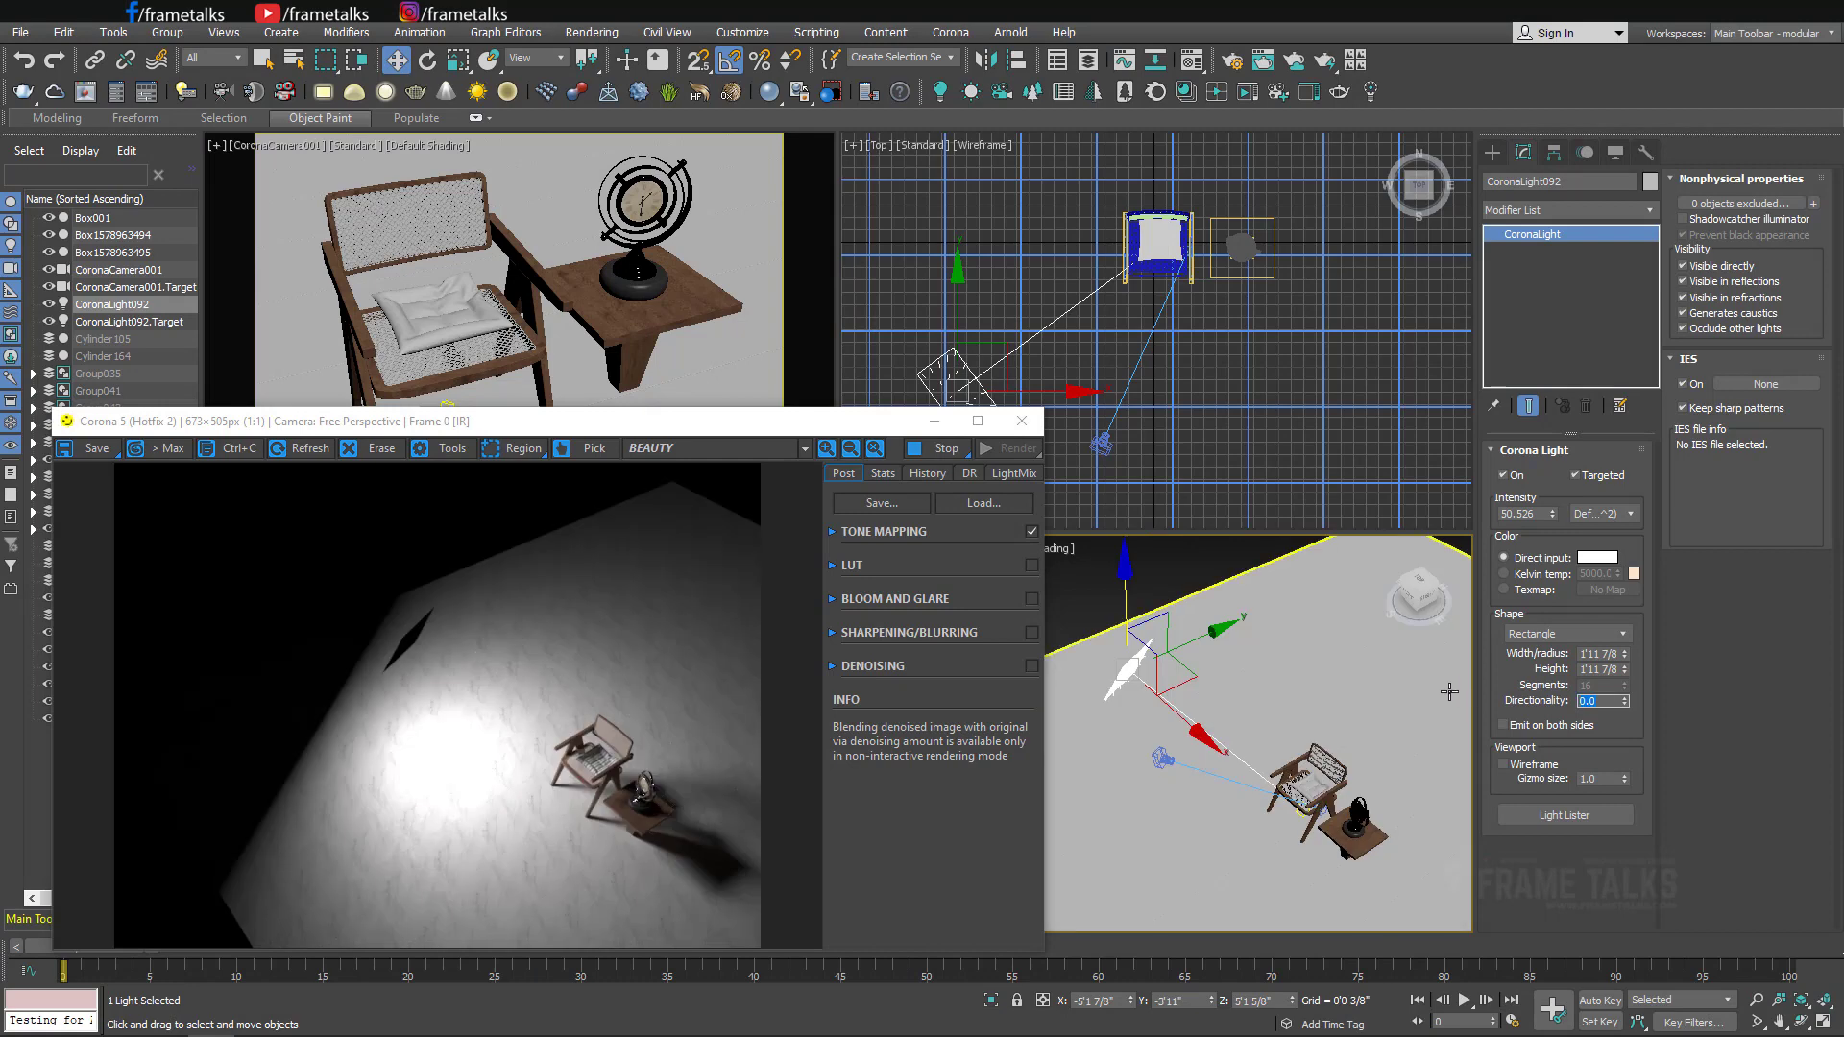
type("0.5")
key("Return")
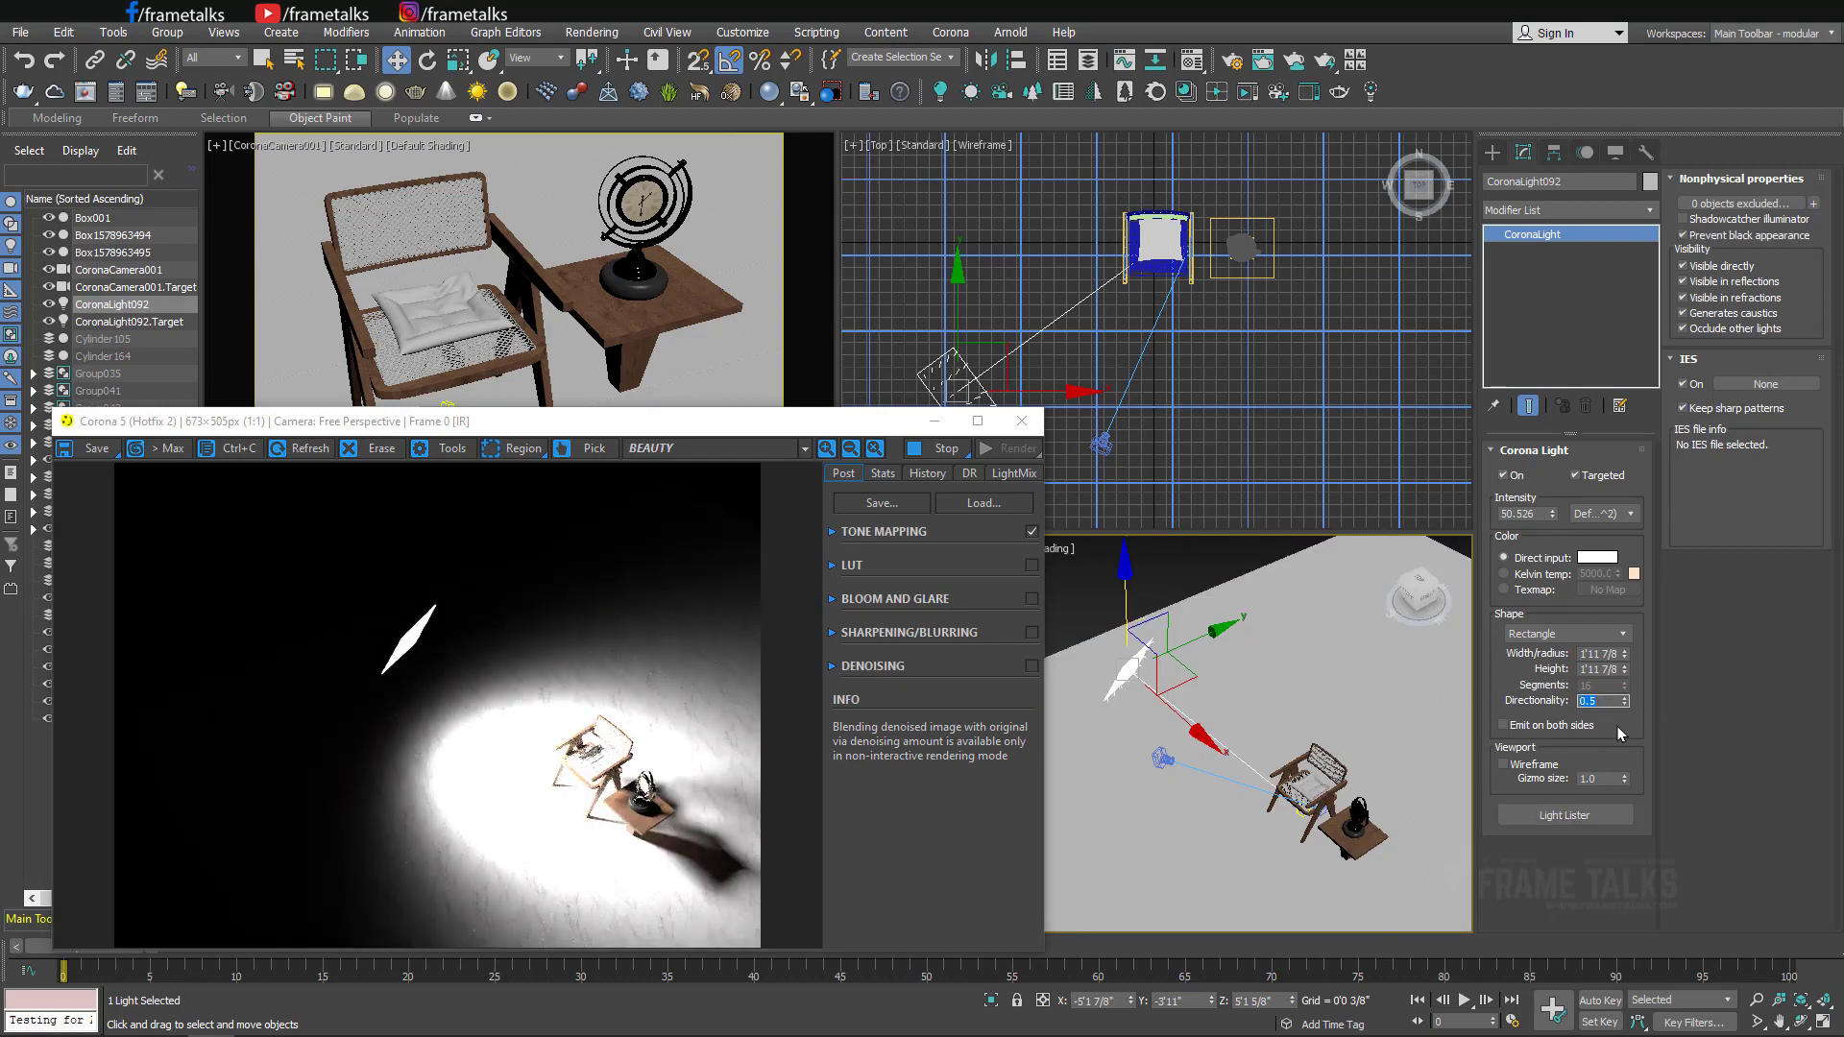
type("1")
key("Return")
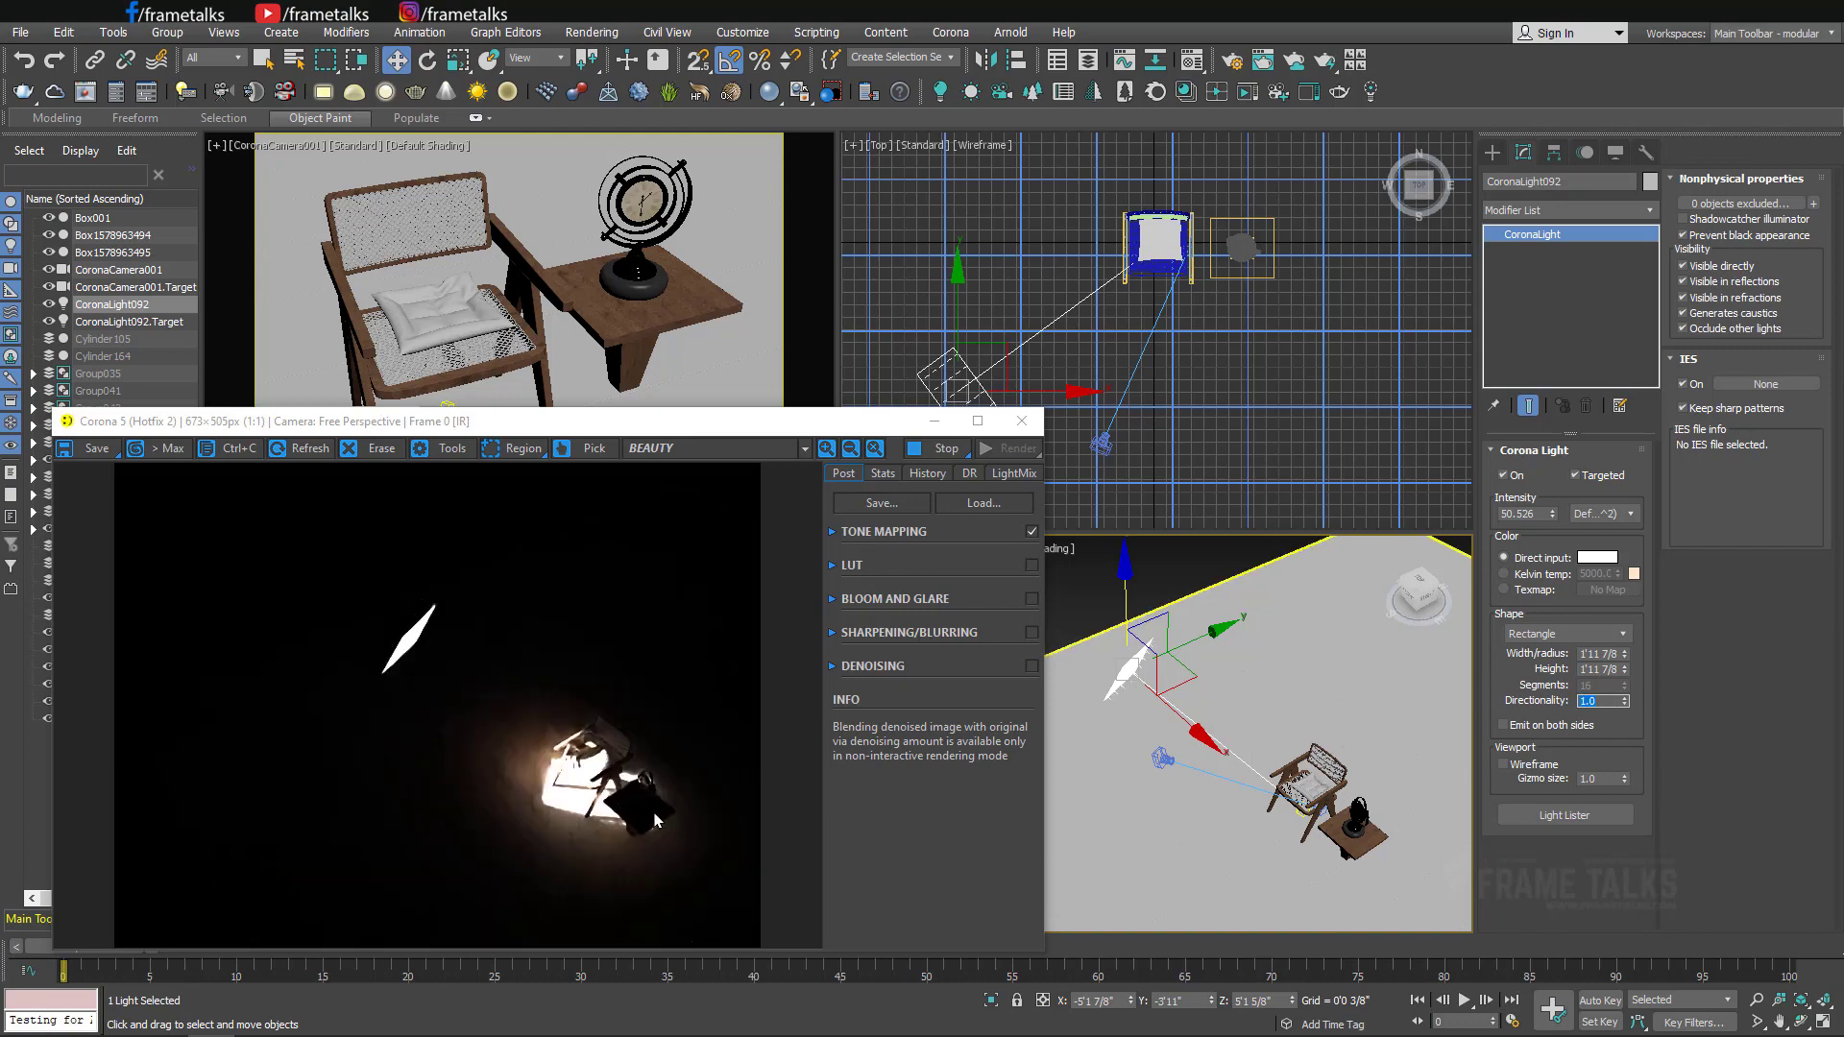
scroll(549, 815, "up", 1)
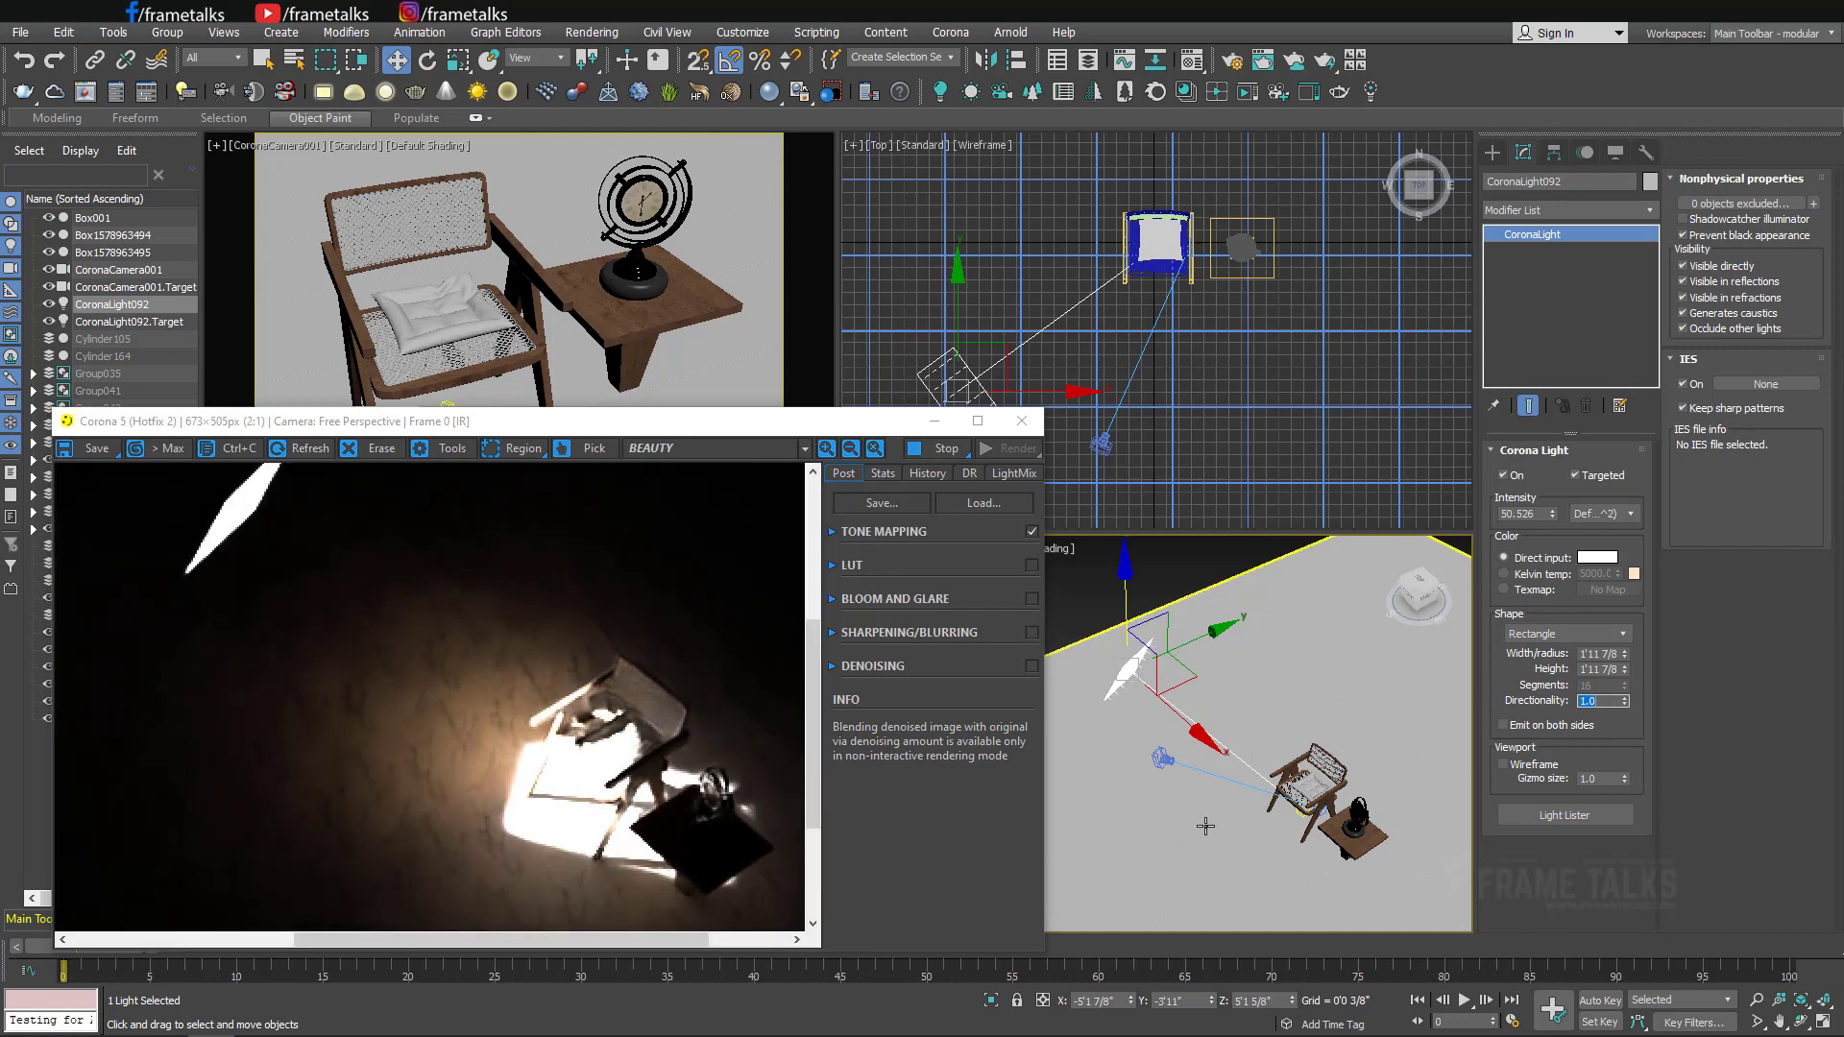
mouse_move(1248, 769)
middle_mouse_down("alt")
mouse_move(1302, 785)
mouse_move(1268, 780)
middle_mouse_up("alt")
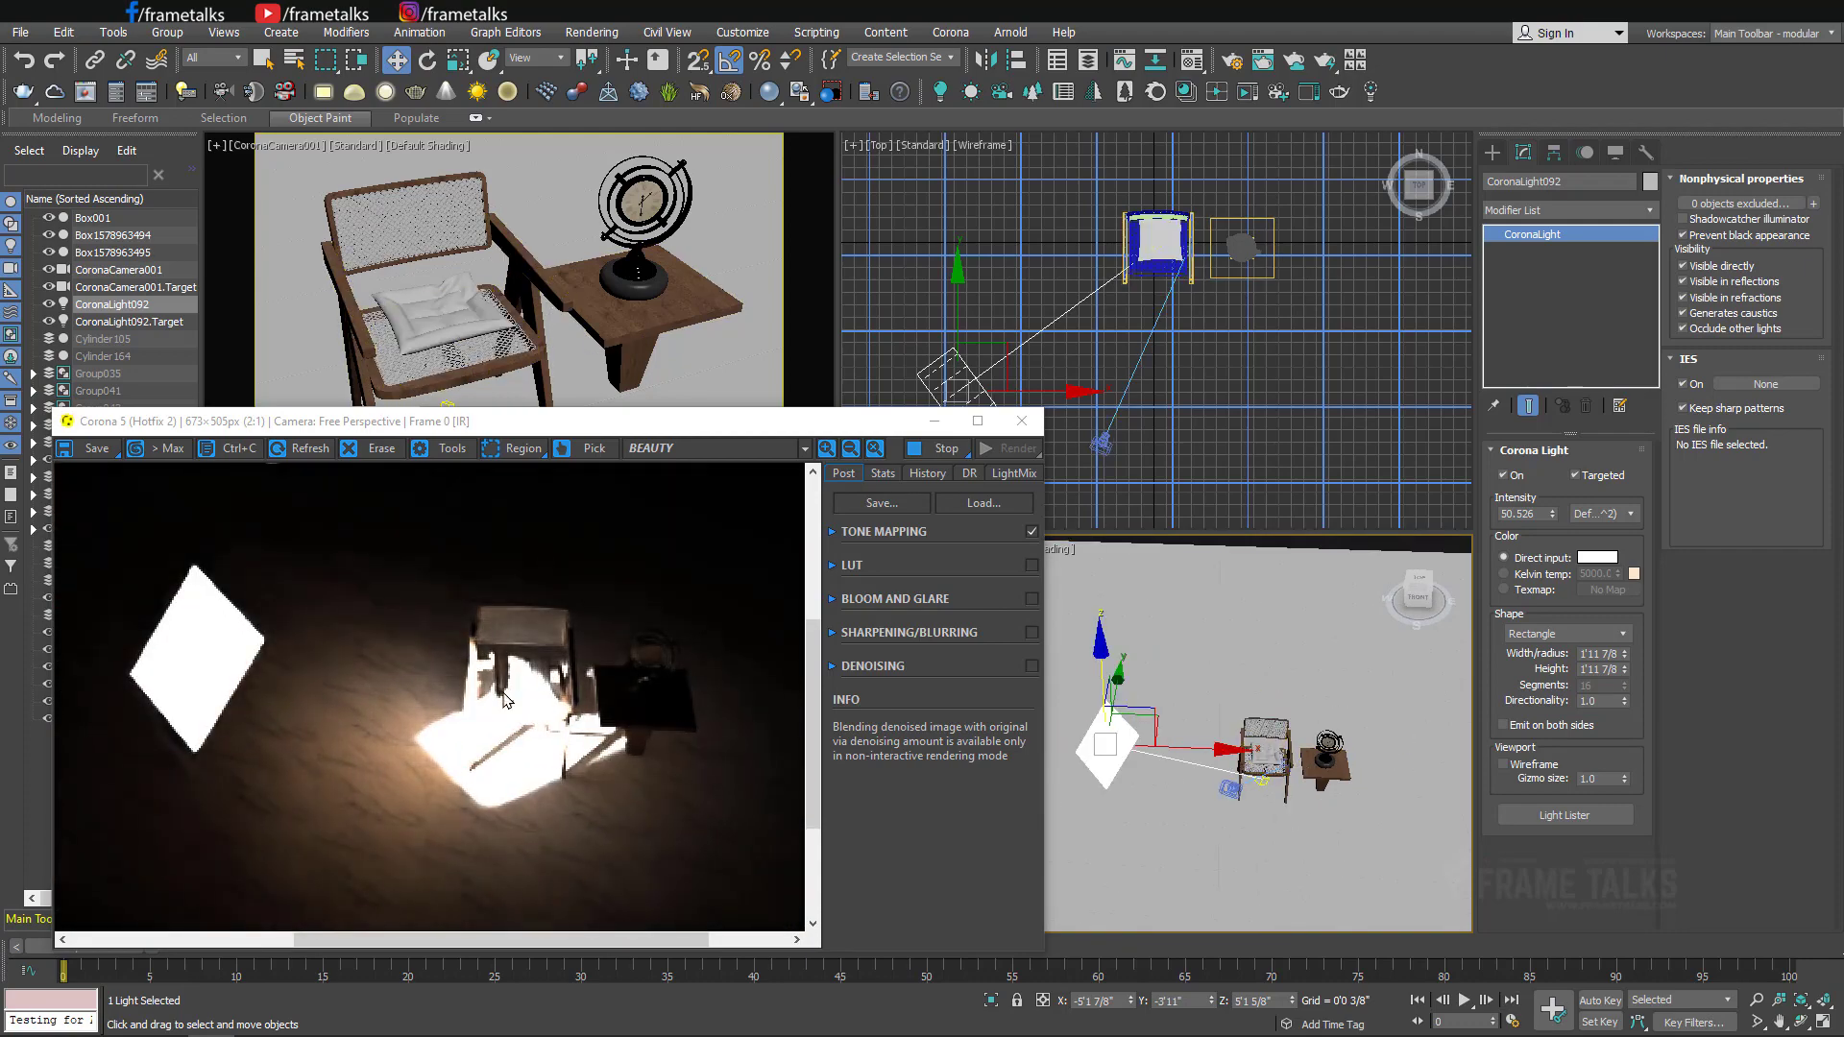
Move CoronaLight092.Target toward the chair and reselect the light.
left_click_drag(1213, 751, 1272, 692)
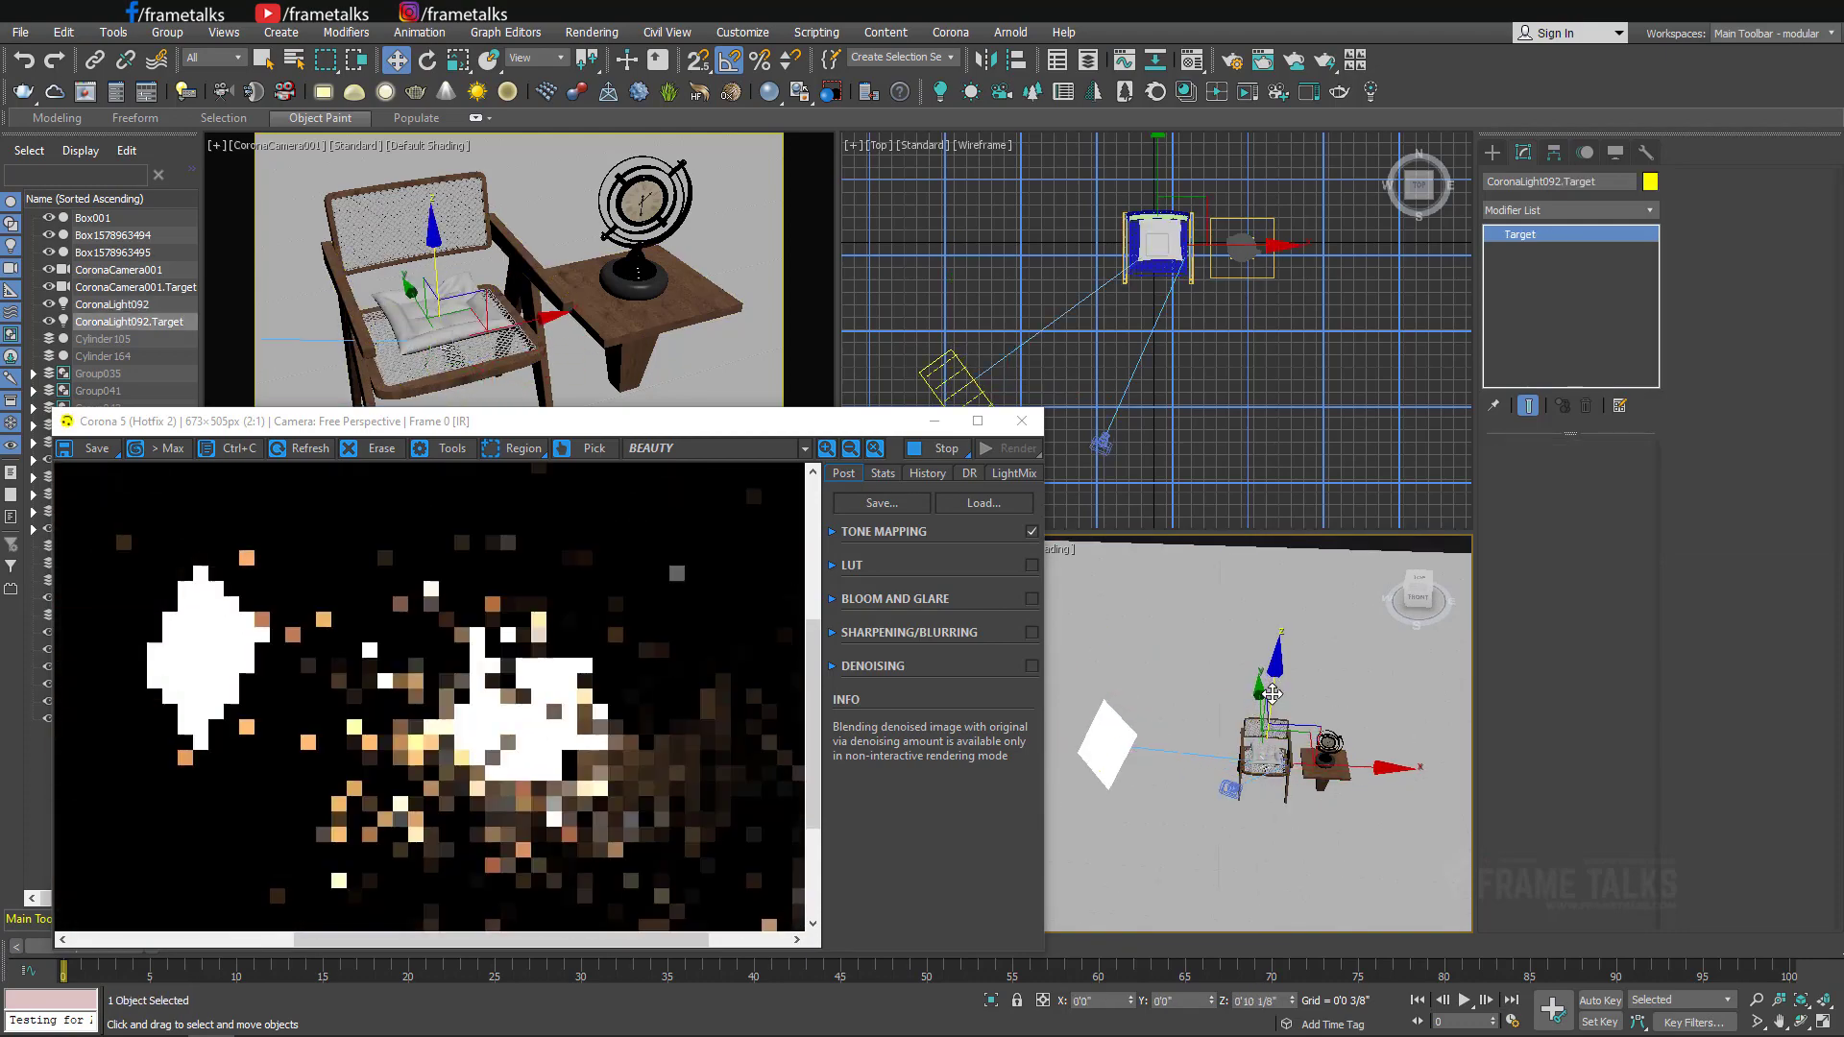
left_click(1108, 745)
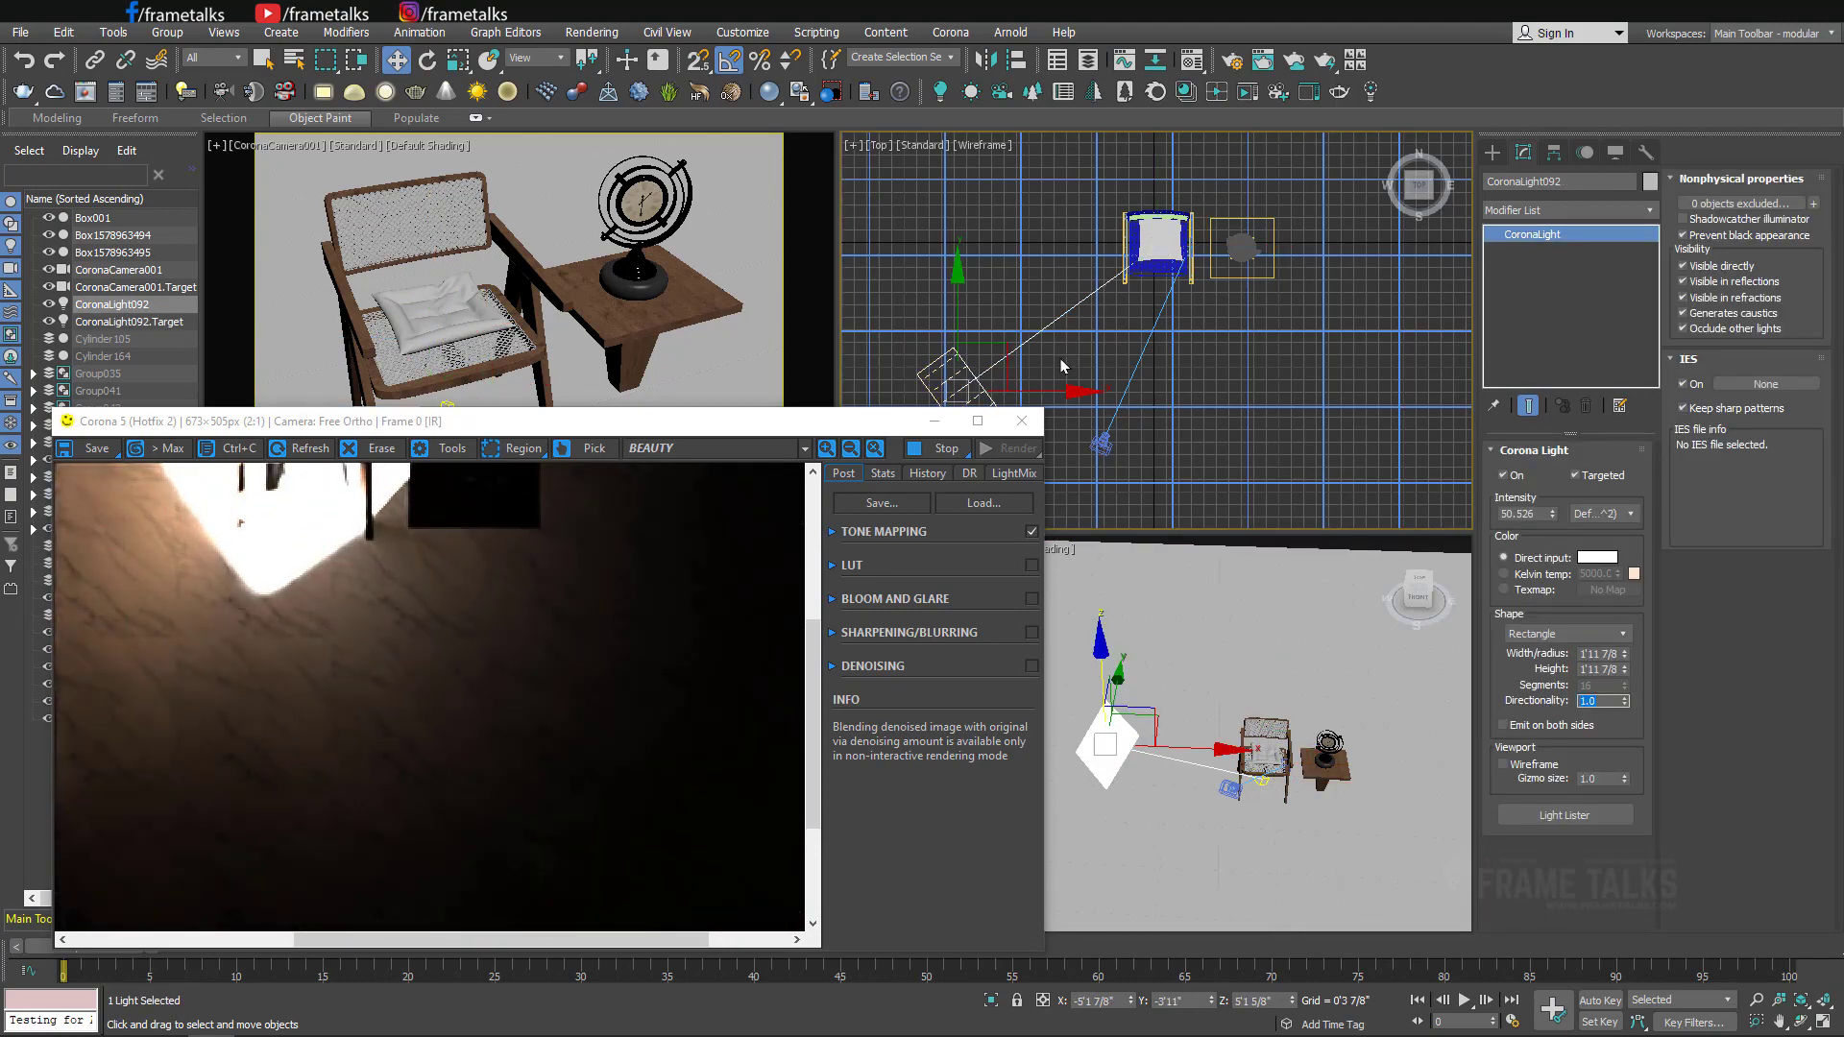
scroll(963, 382, "up", 5)
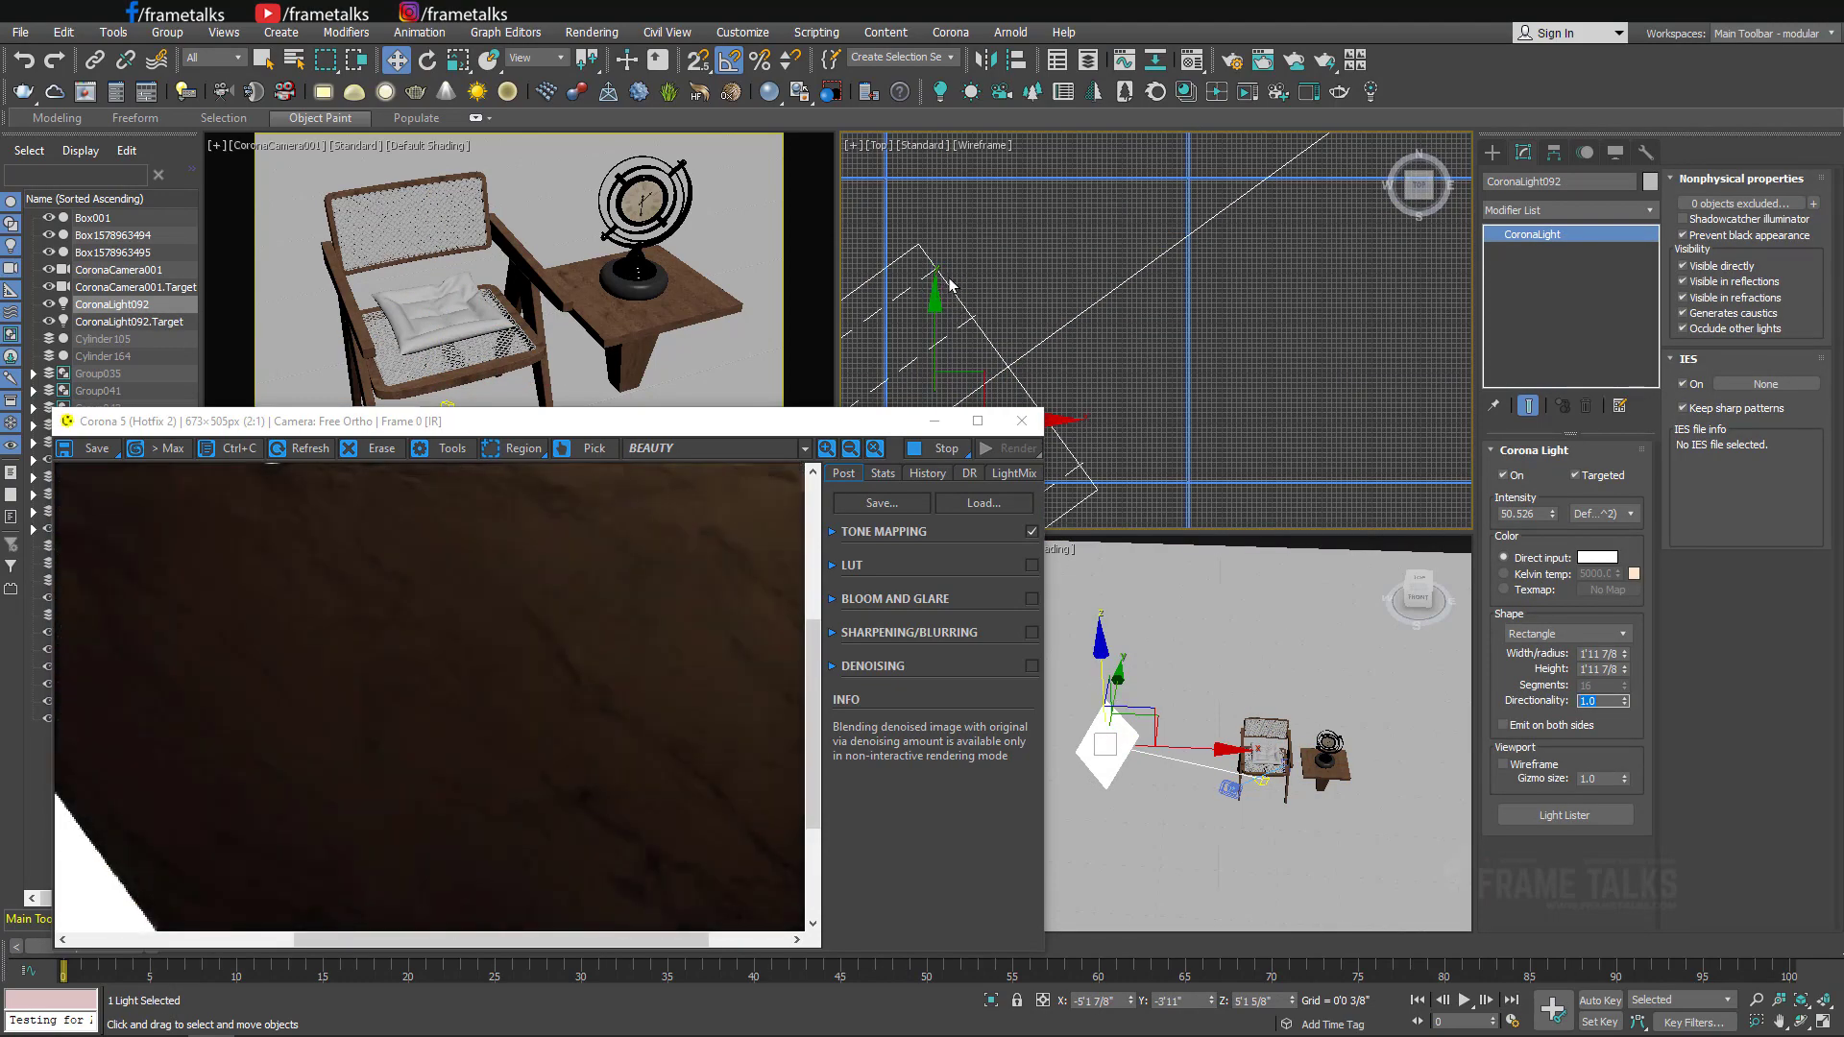
middle_click_drag(1109, 341, 1280, 317)
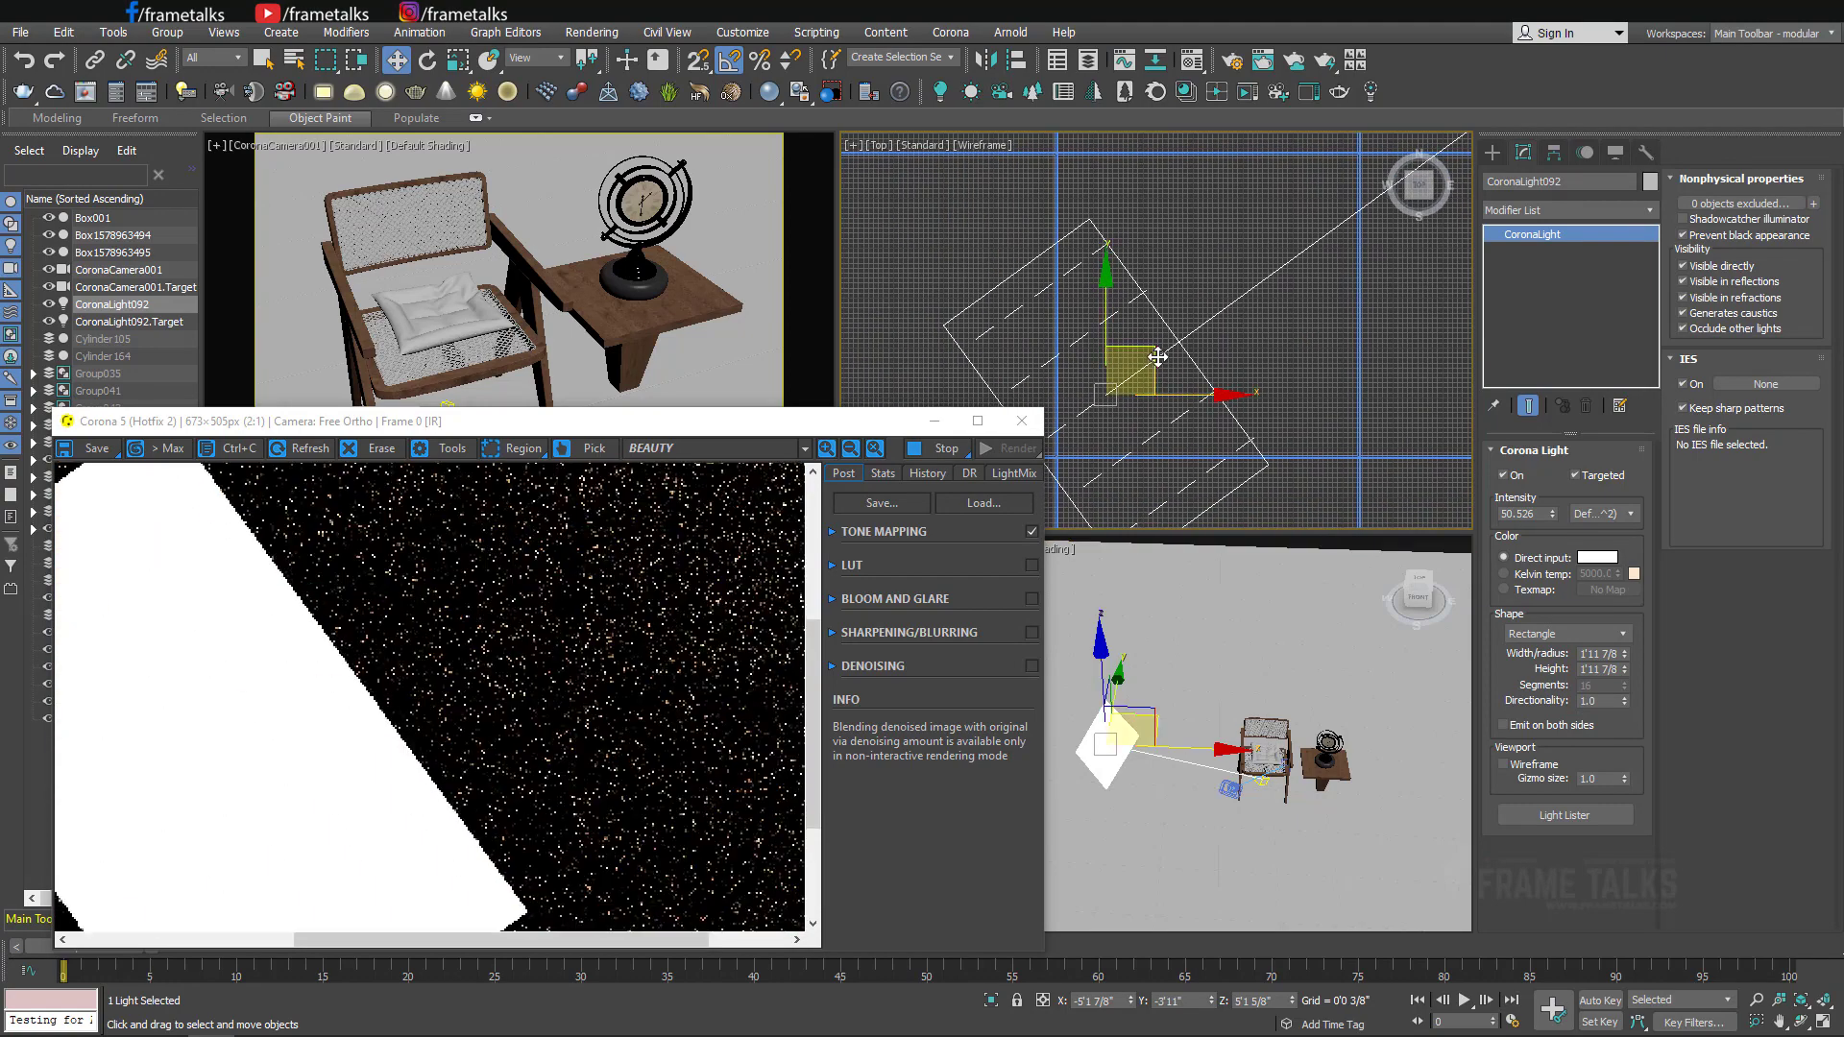
Soften the light's directionality to 0.5.
middle_click_drag(1249, 691, 1191, 656, "alt")
scroll(1190, 656, "up", 5)
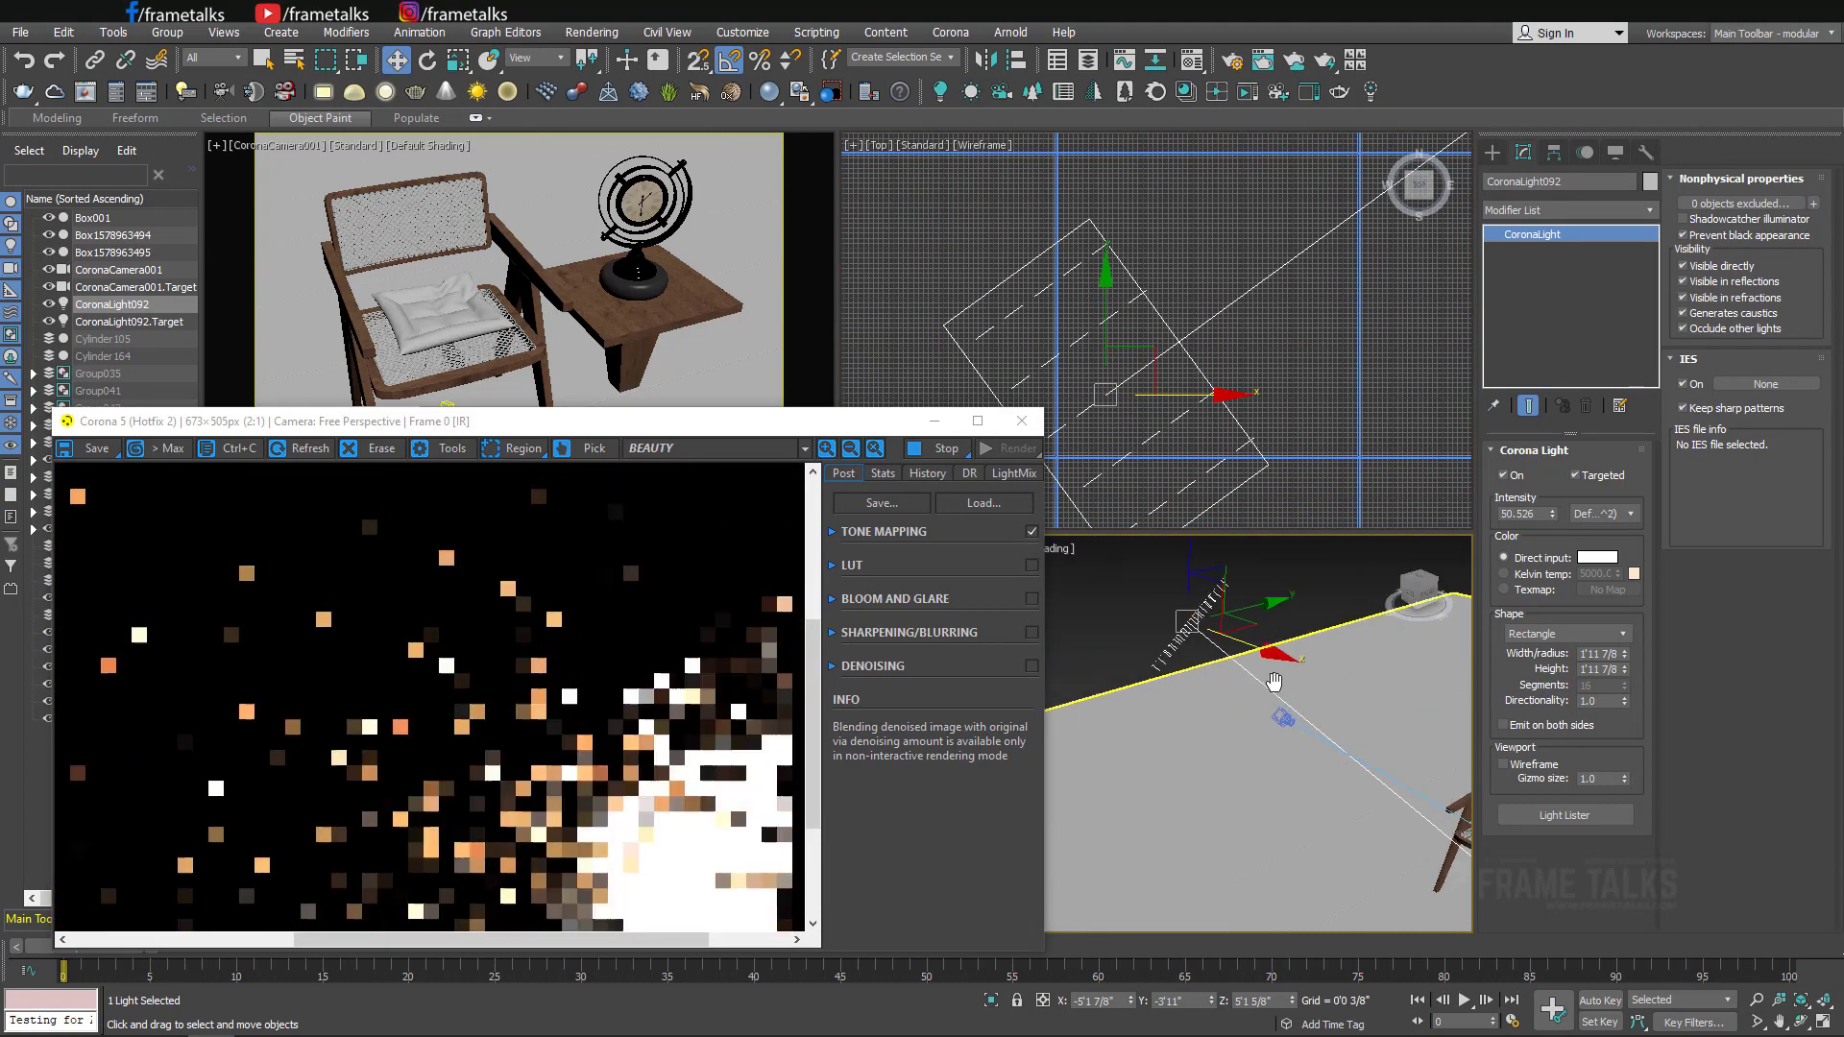
scroll(1191, 656, "up", 5)
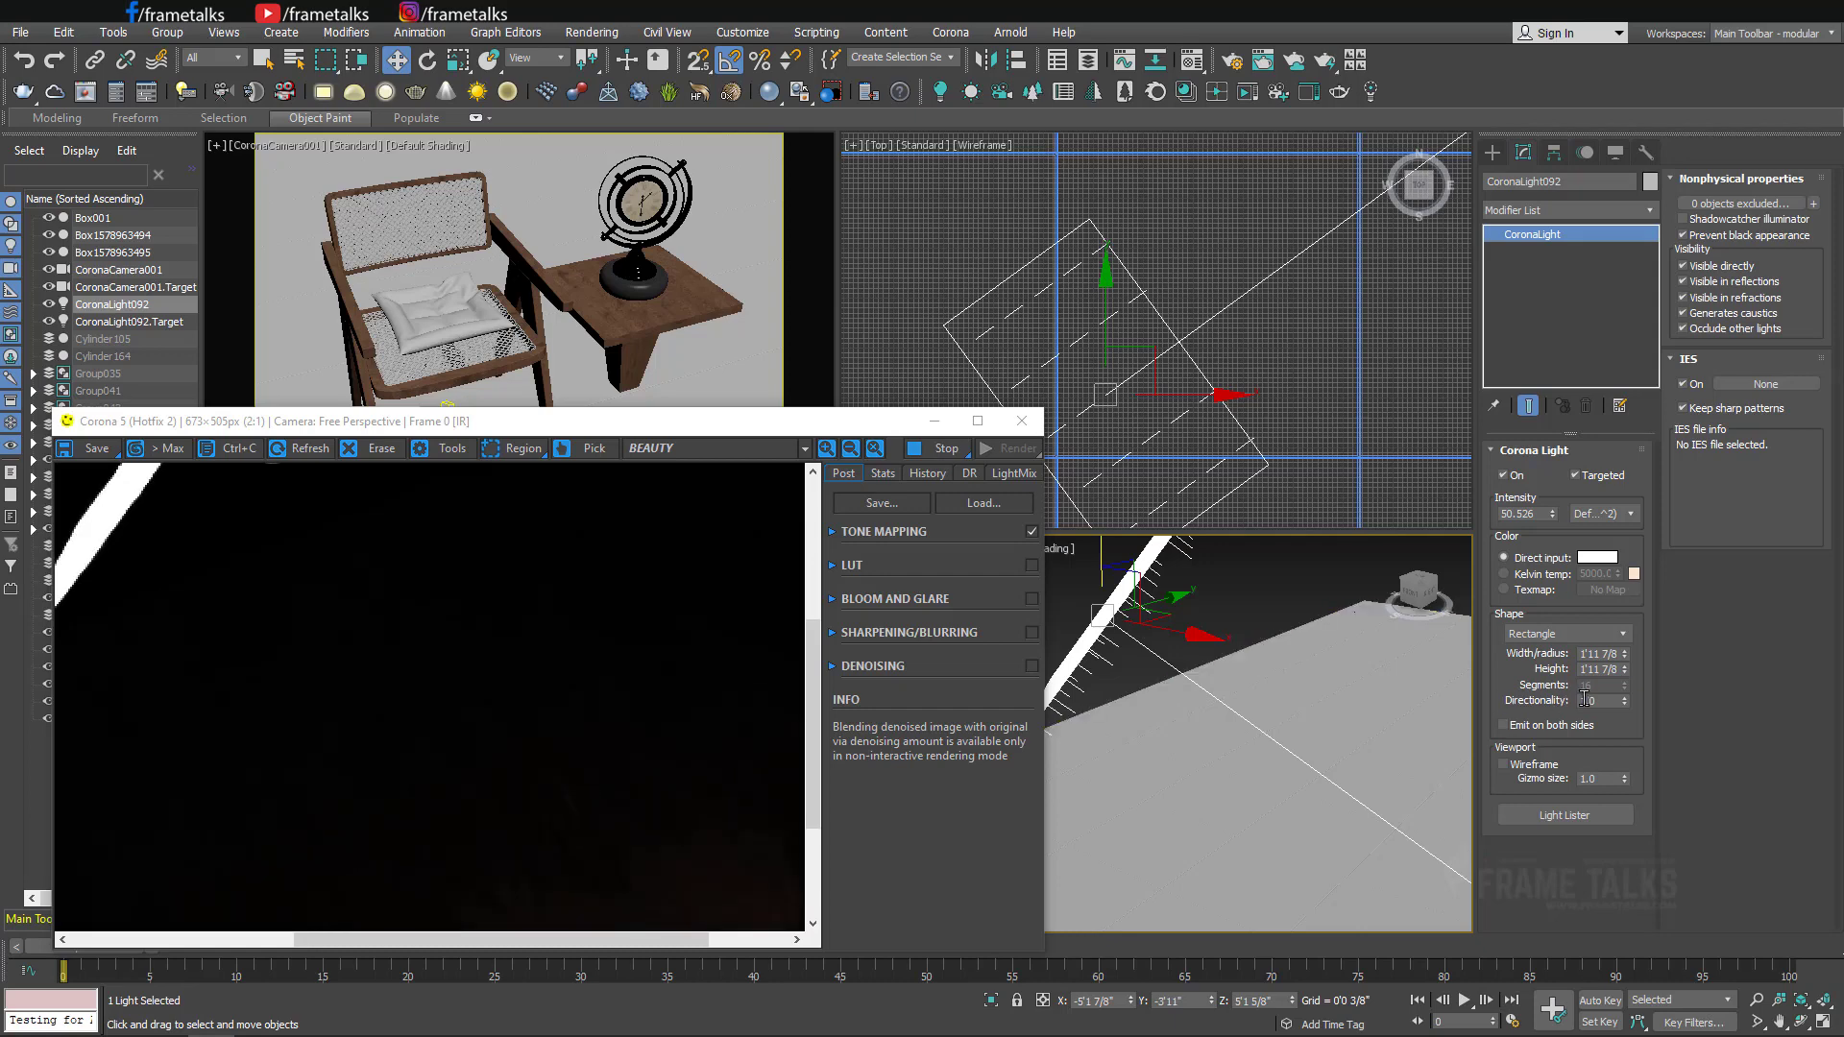
left_click(1603, 700)
type(".5")
type("0.5")
key("Return")
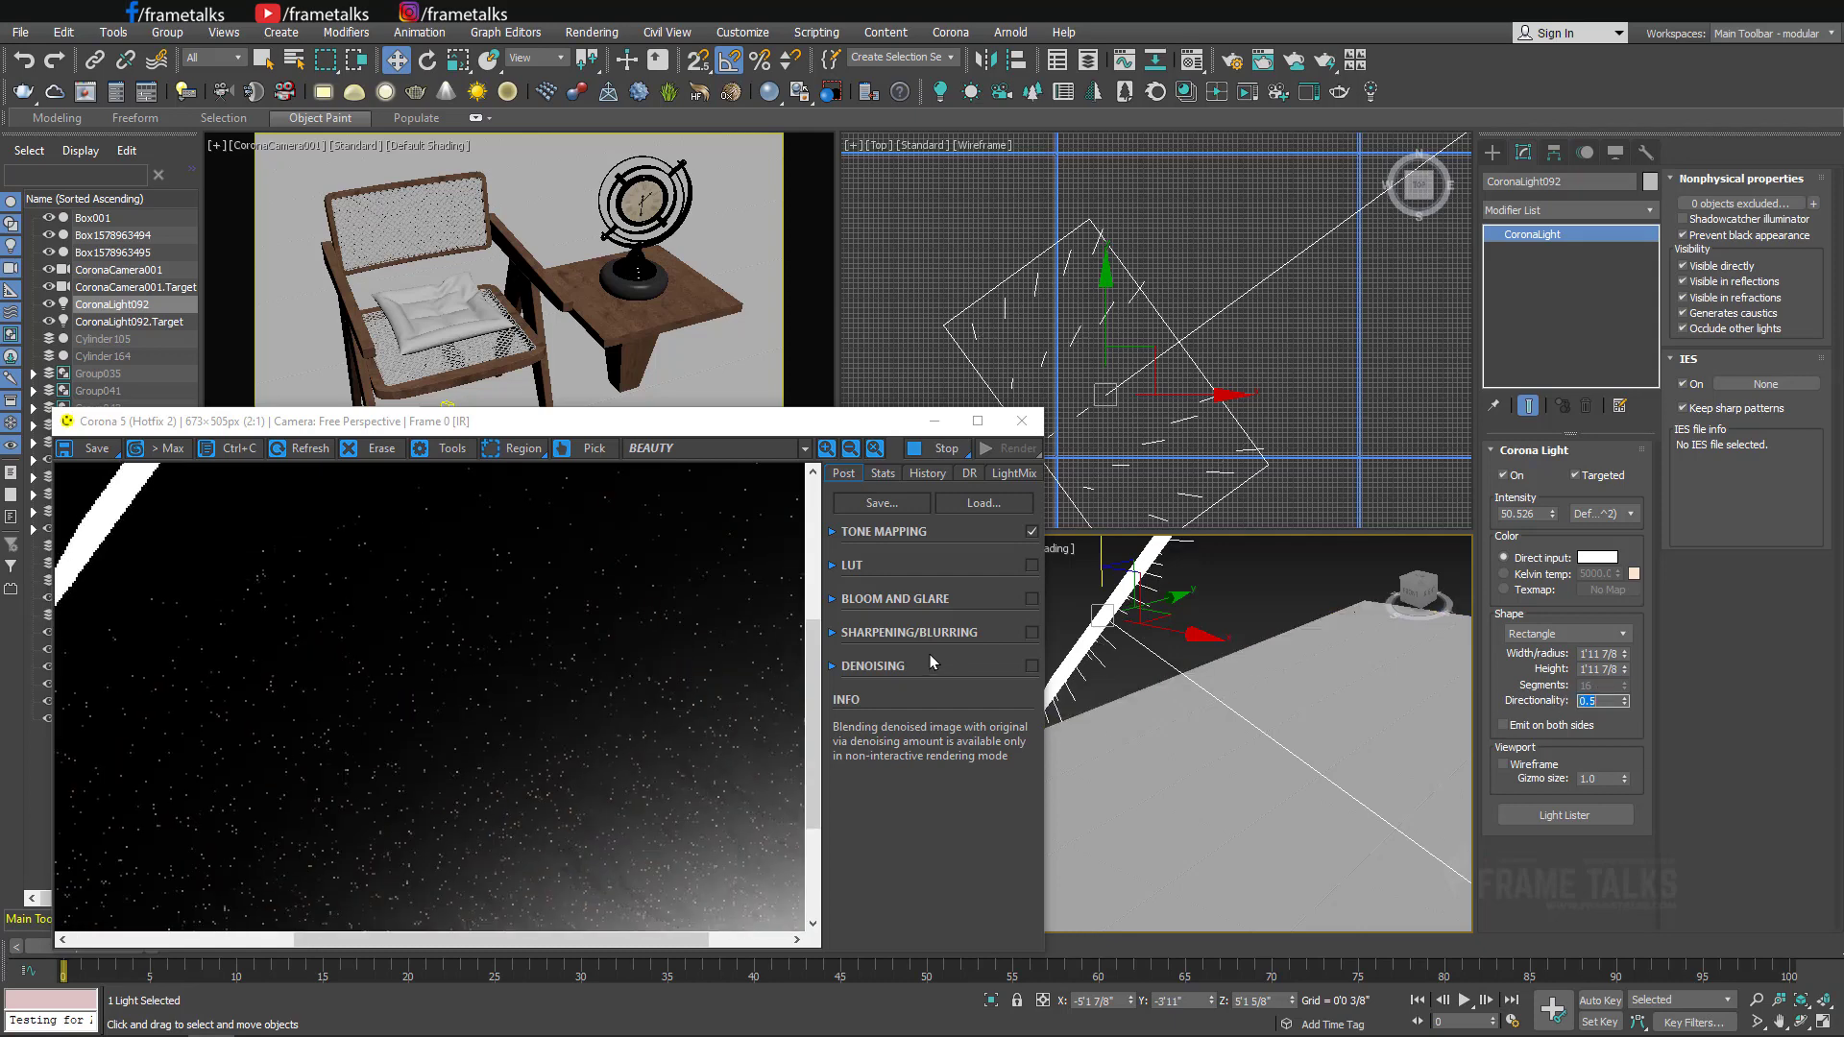
scroll(1162, 651, "down", 5)
mouse_move(1162, 651)
middle_mouse_down("alt")
mouse_move(1427, 678)
mouse_move(1151, 657)
mouse_move(1167, 716)
middle_mouse_up("alt")
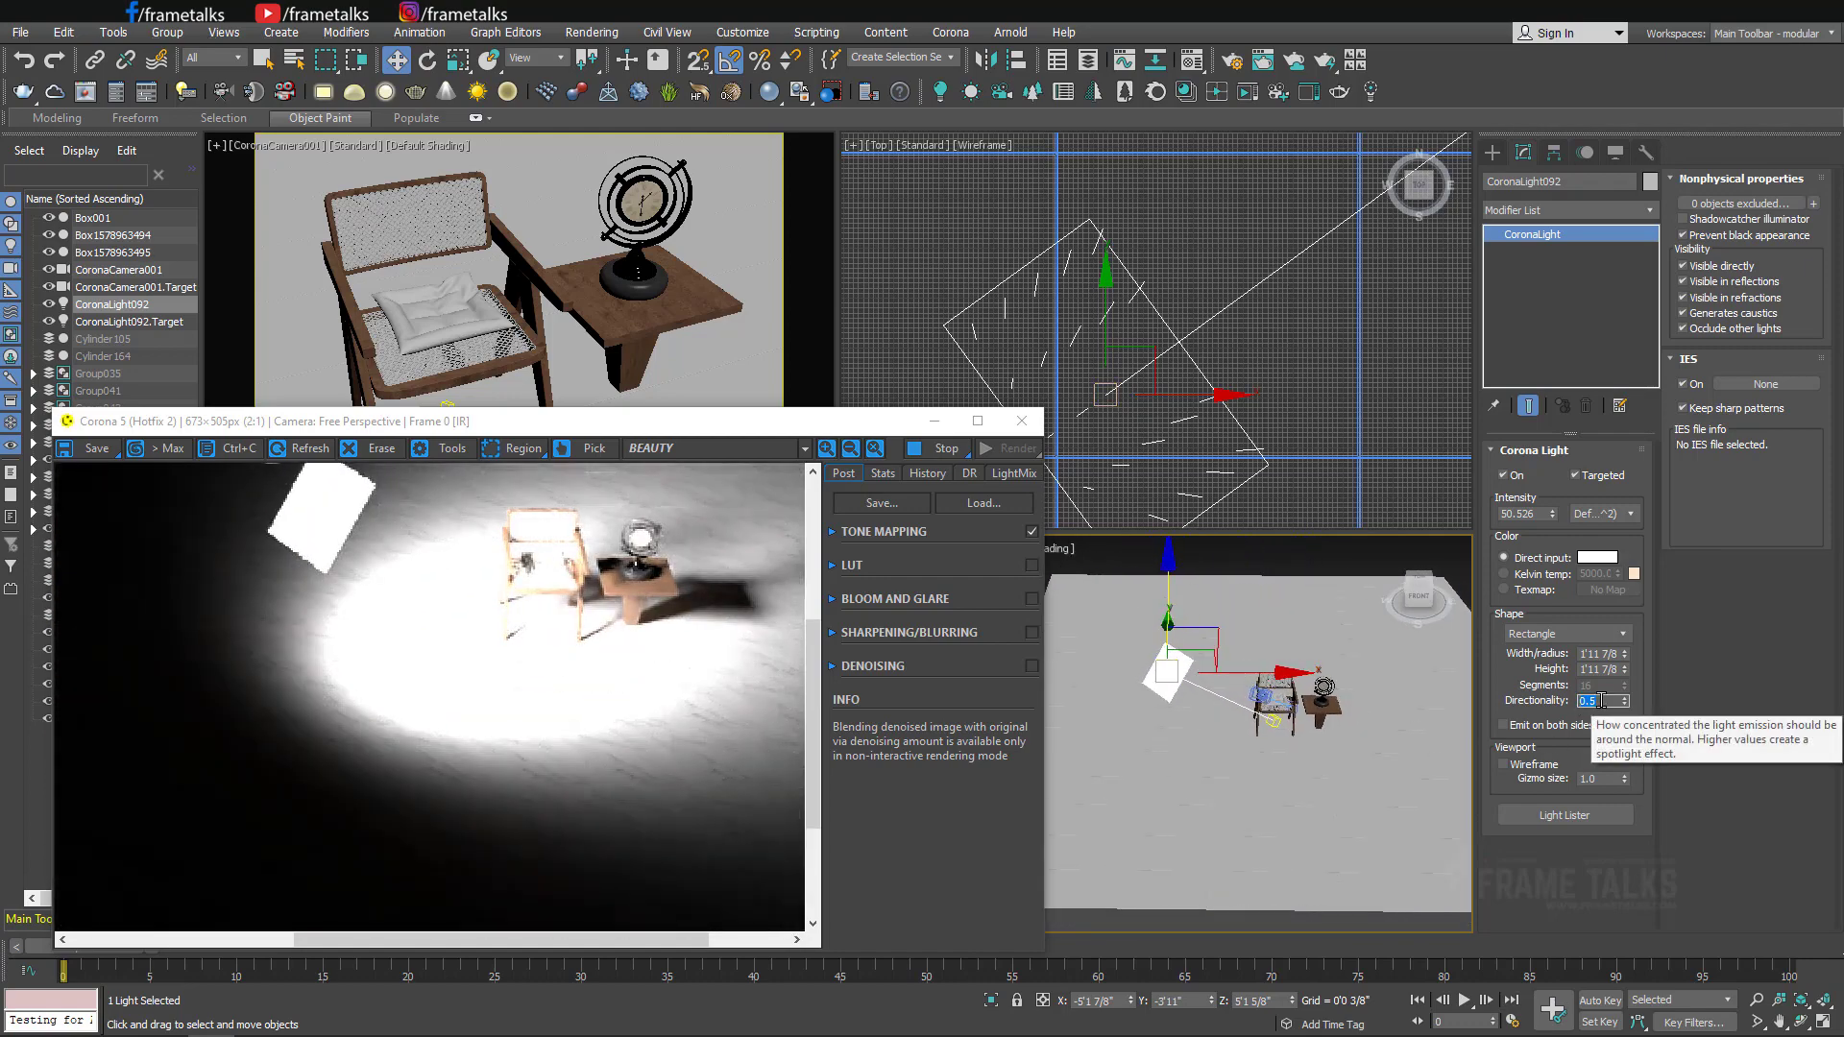
type("0")
Set directionality to 0.0, compare with 1.0, then settle back on 0.0.
key("Return")
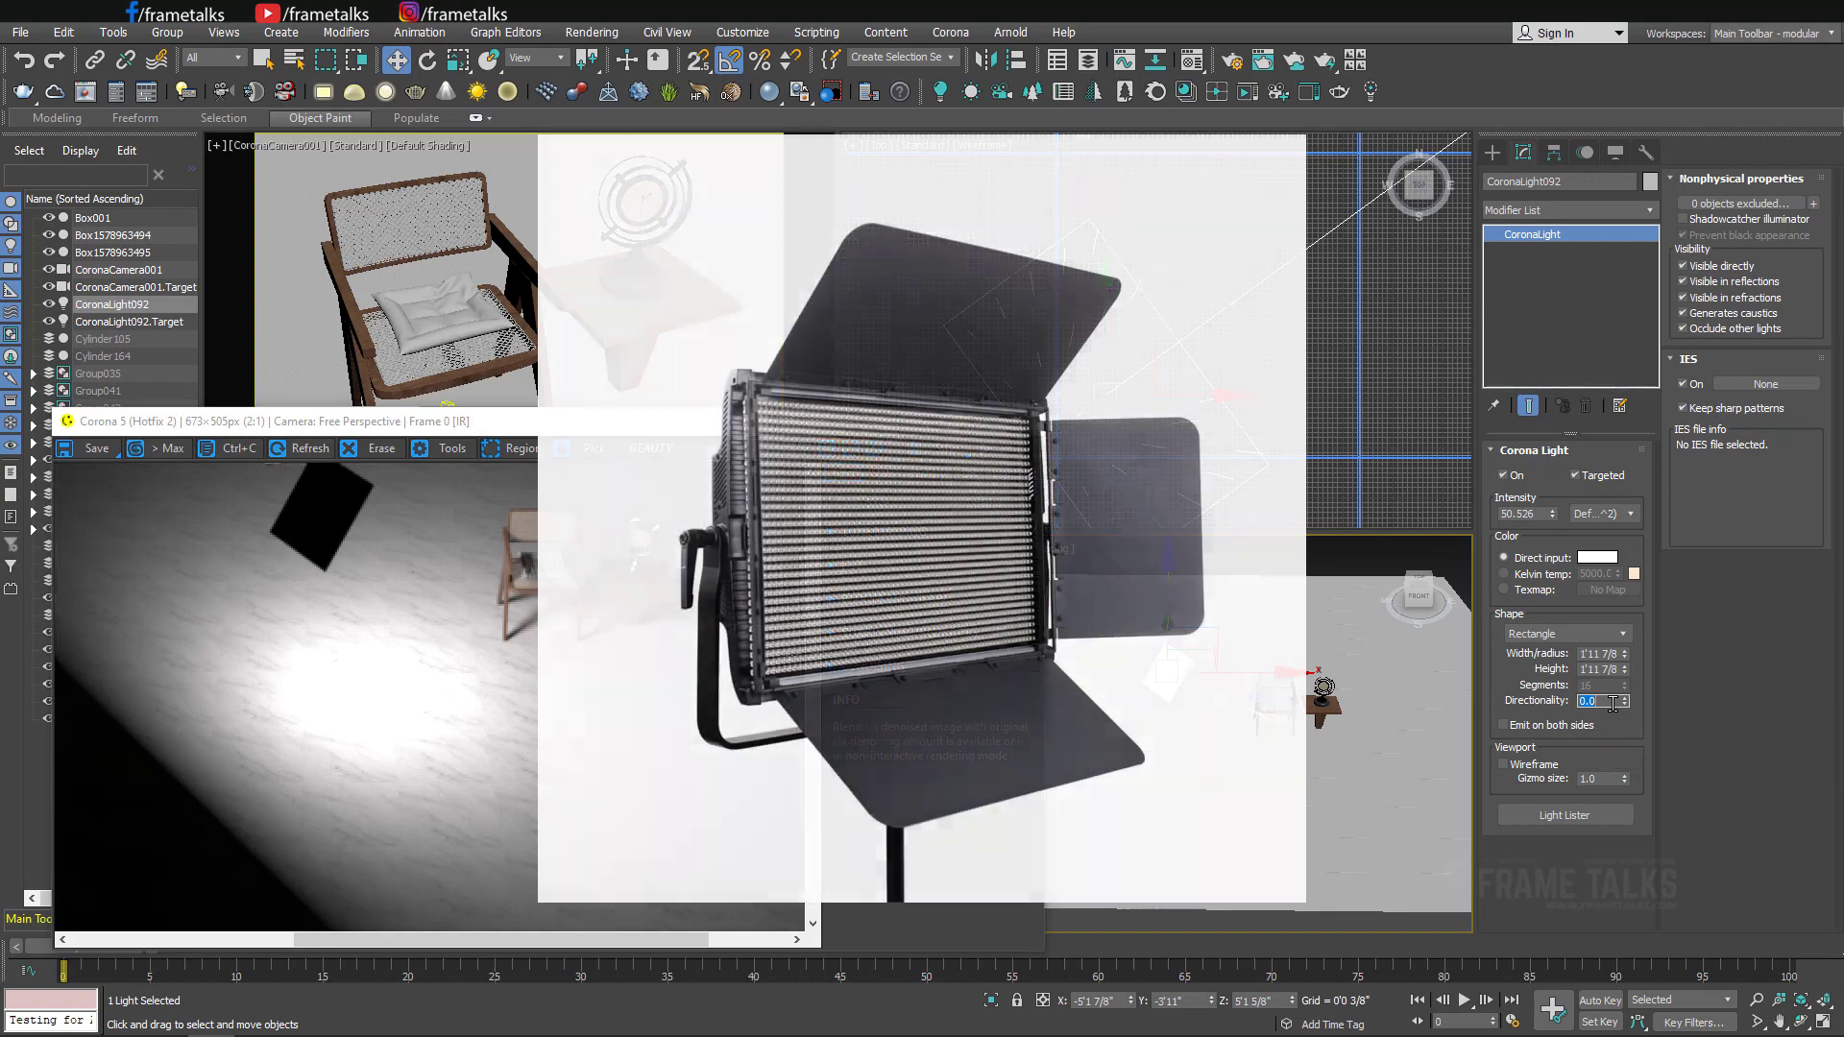
middle_click(1359, 695)
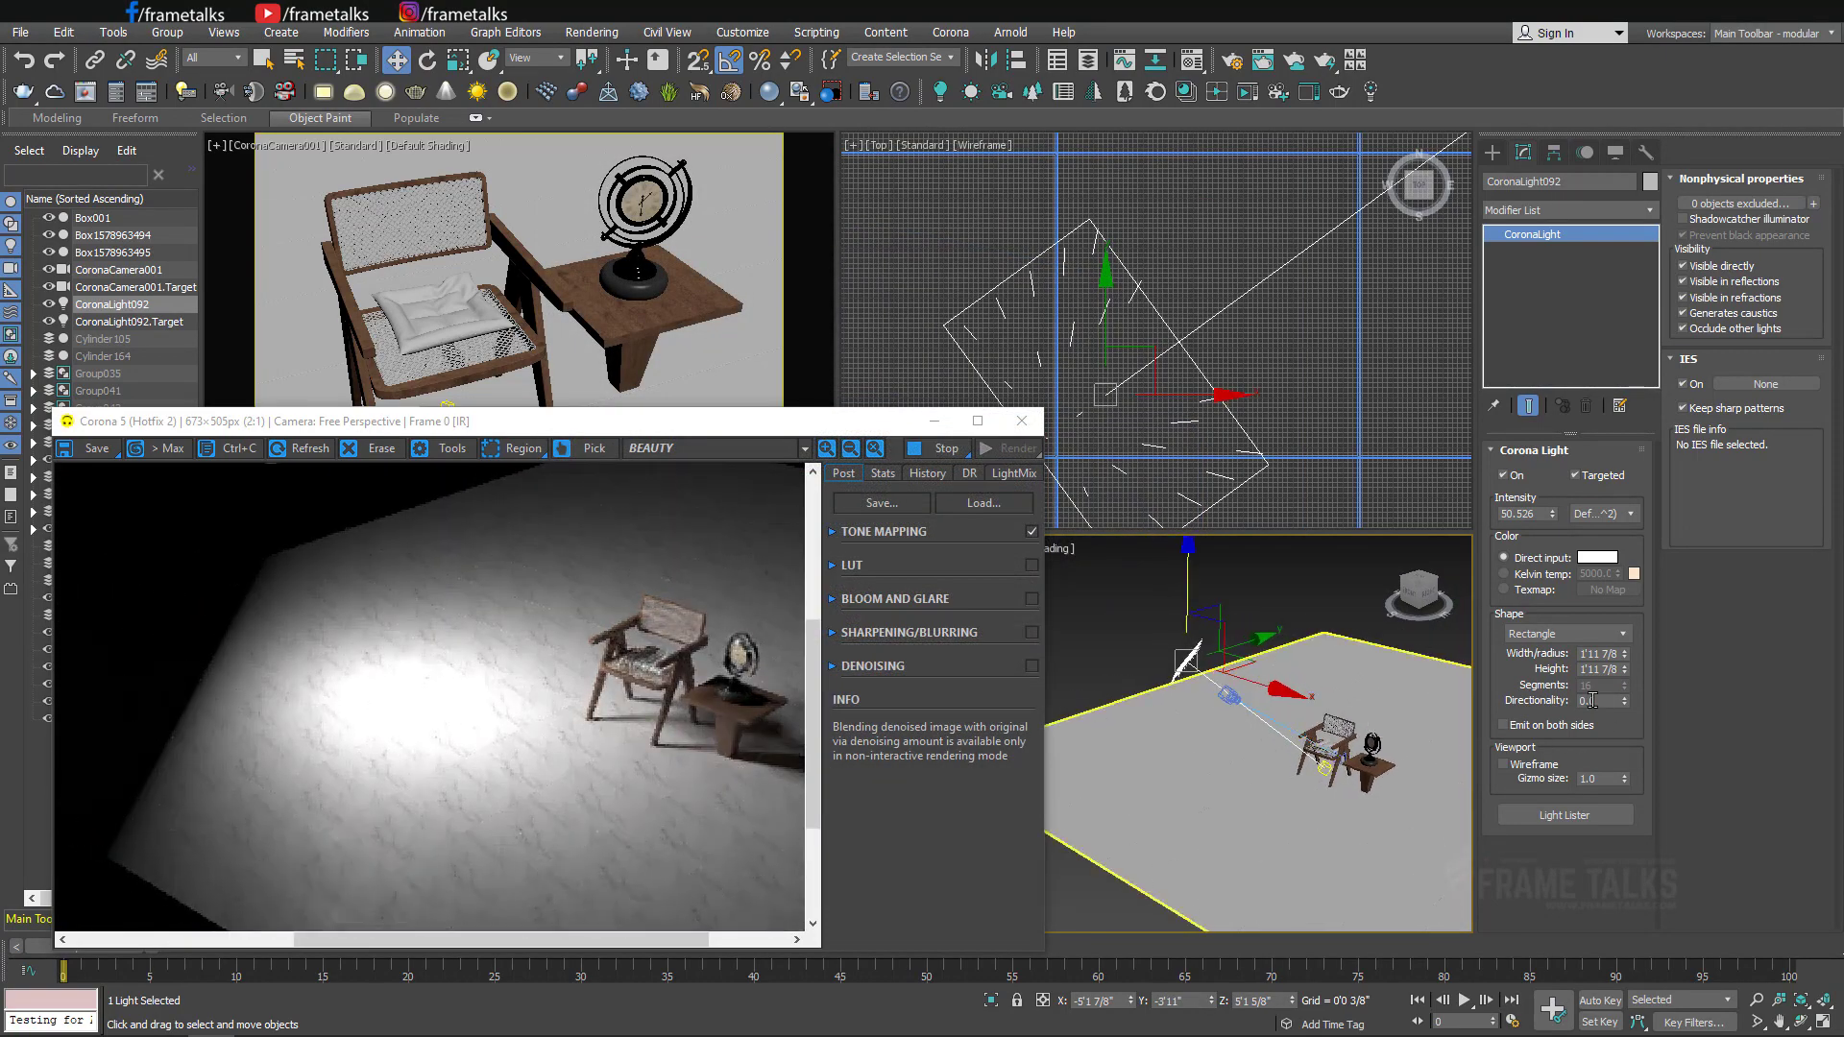
type("1")
key("Return")
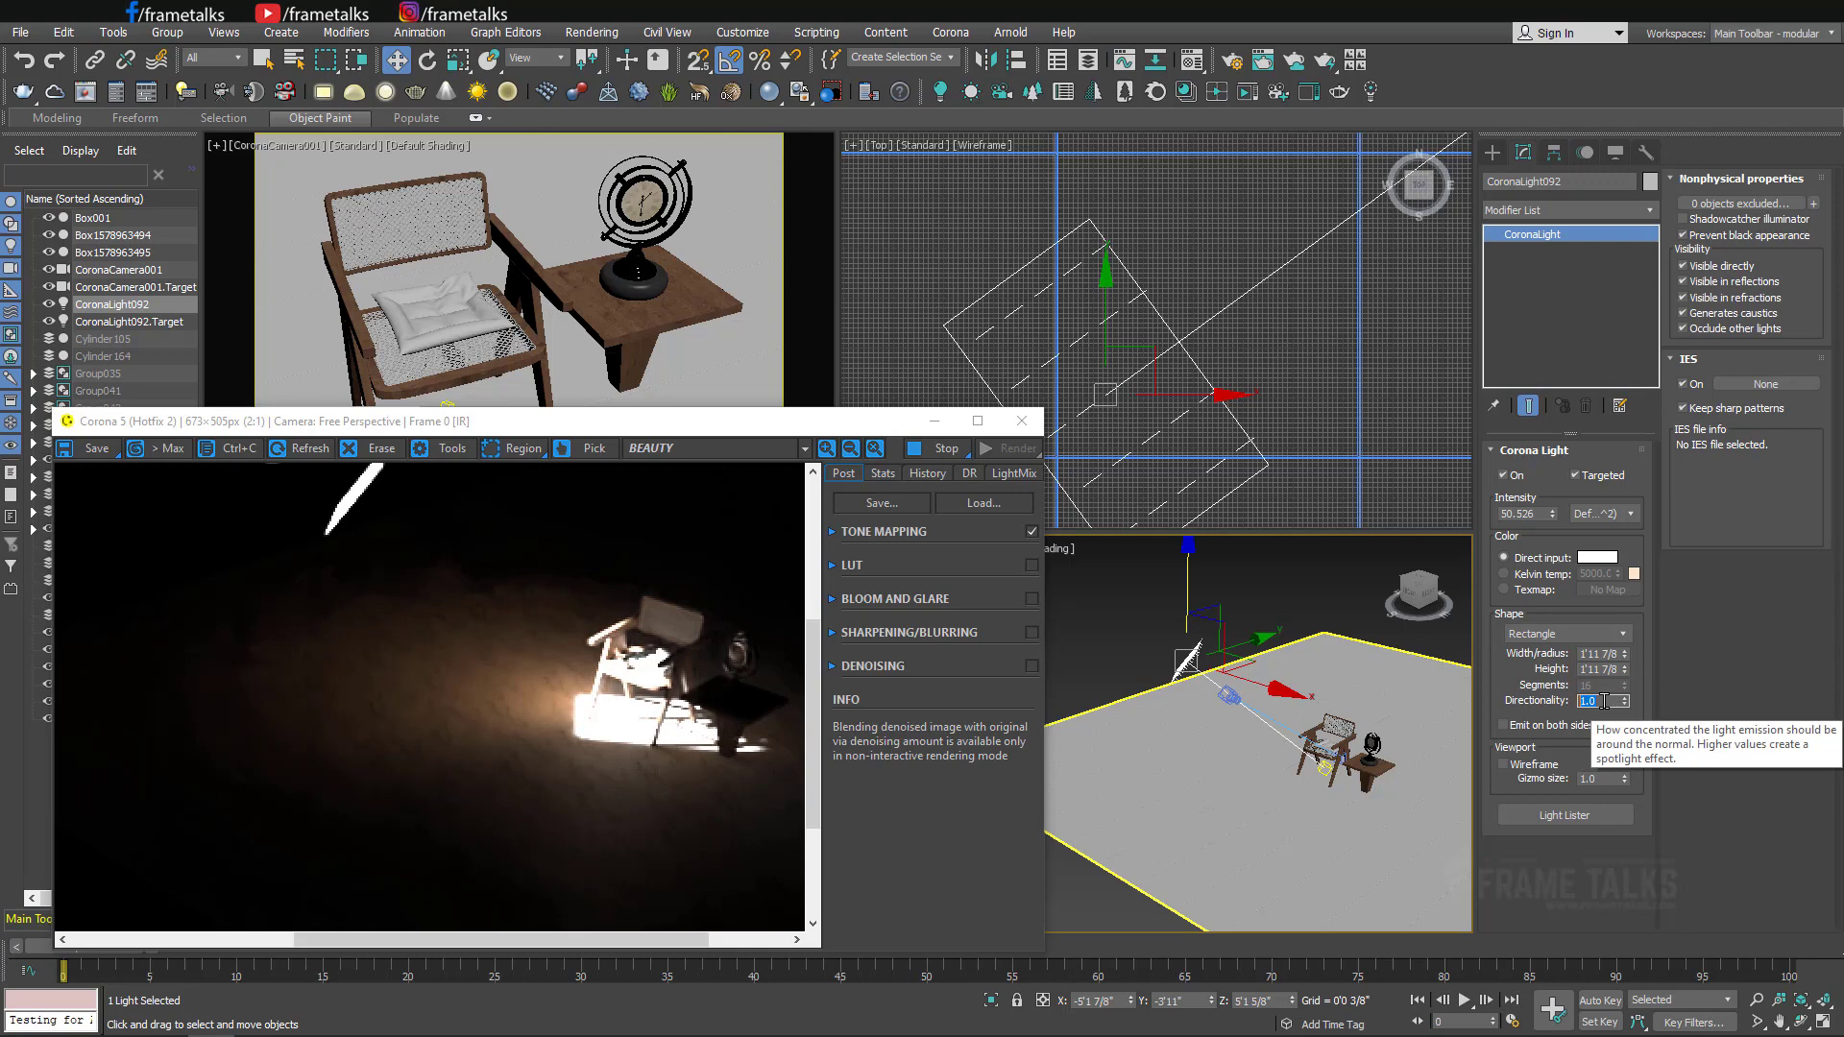
type("0")
key("Return")
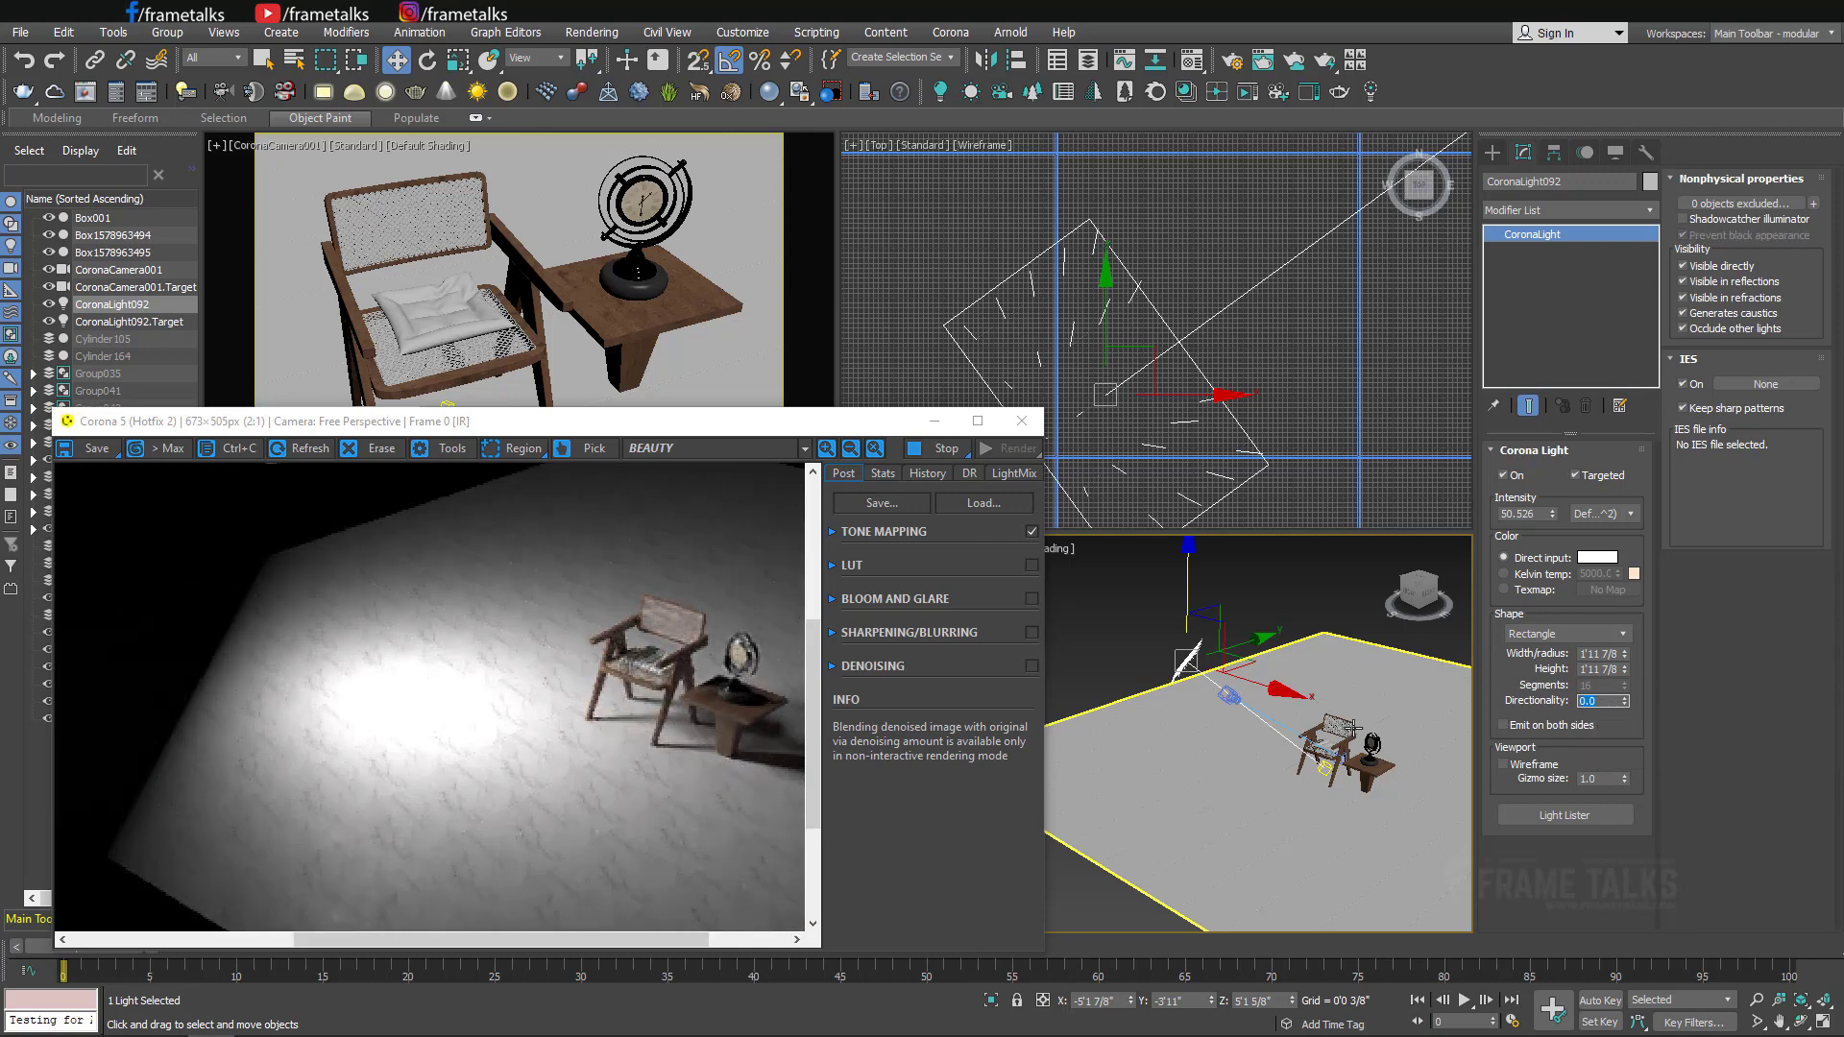
left_click(1548, 730)
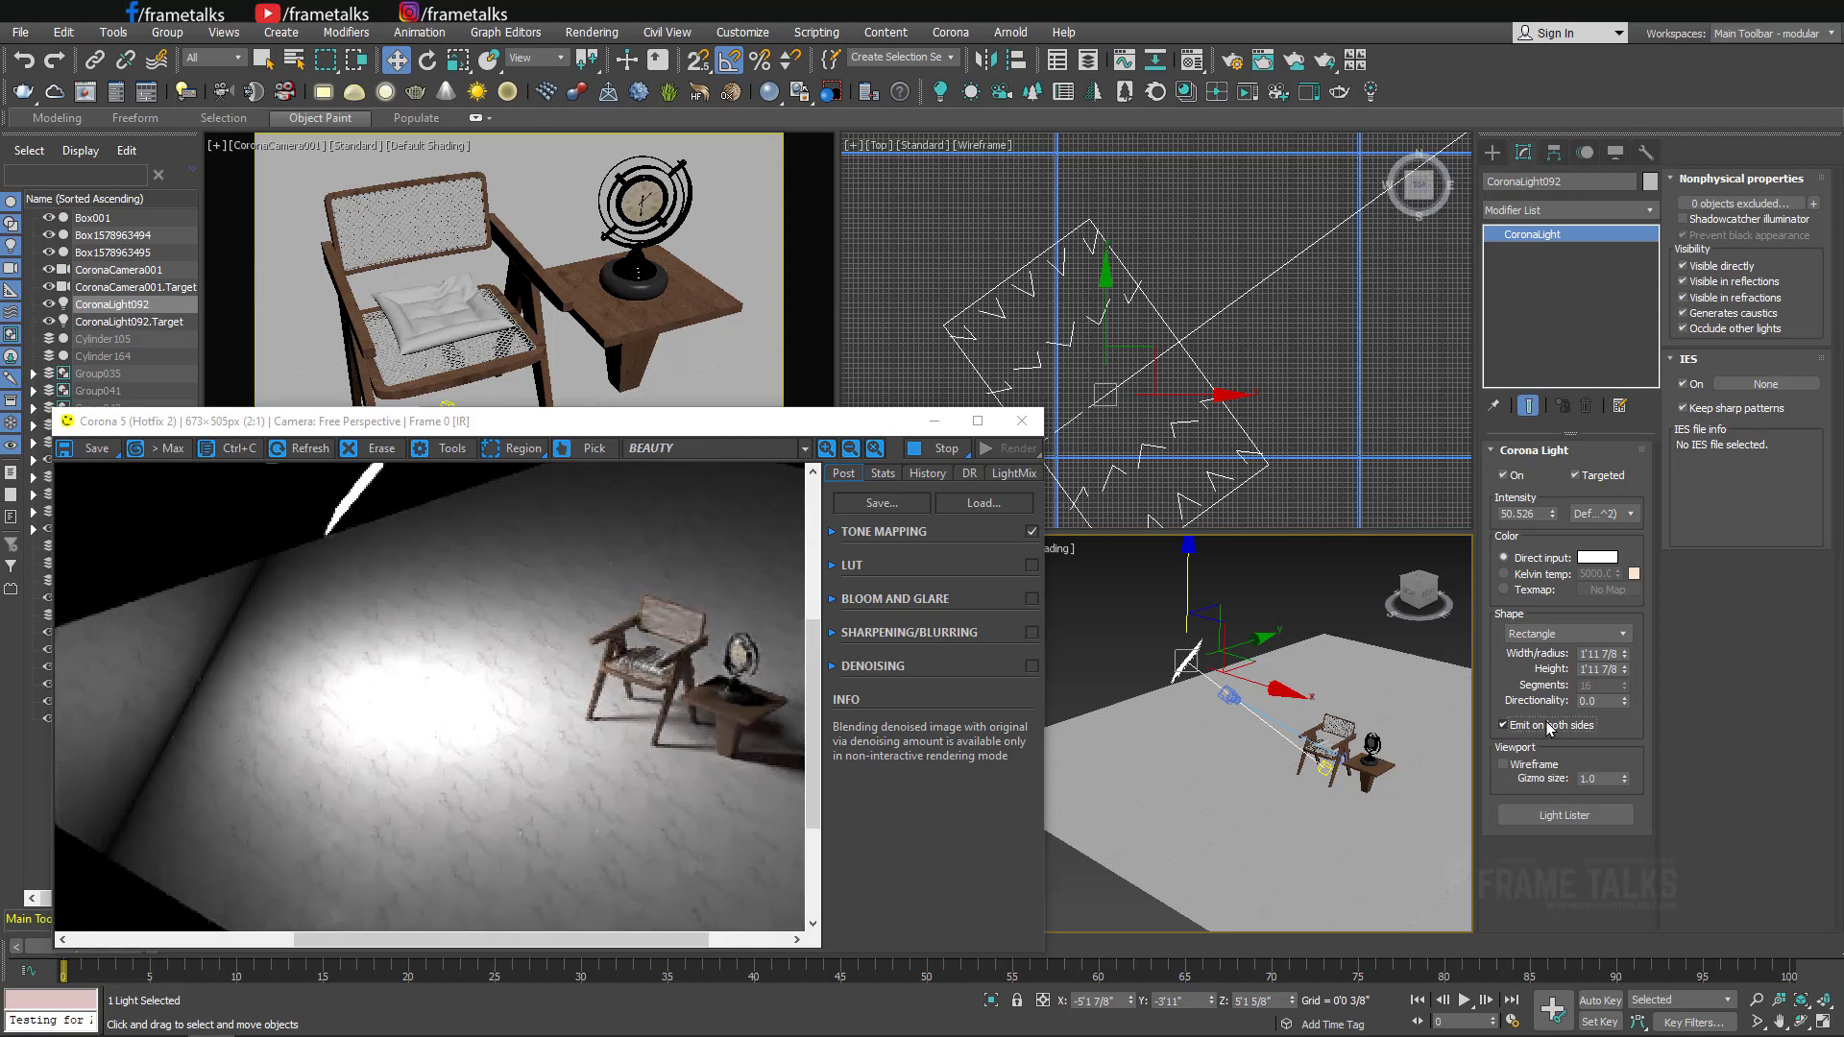
left_click_drag(317, 607, 481, 636)
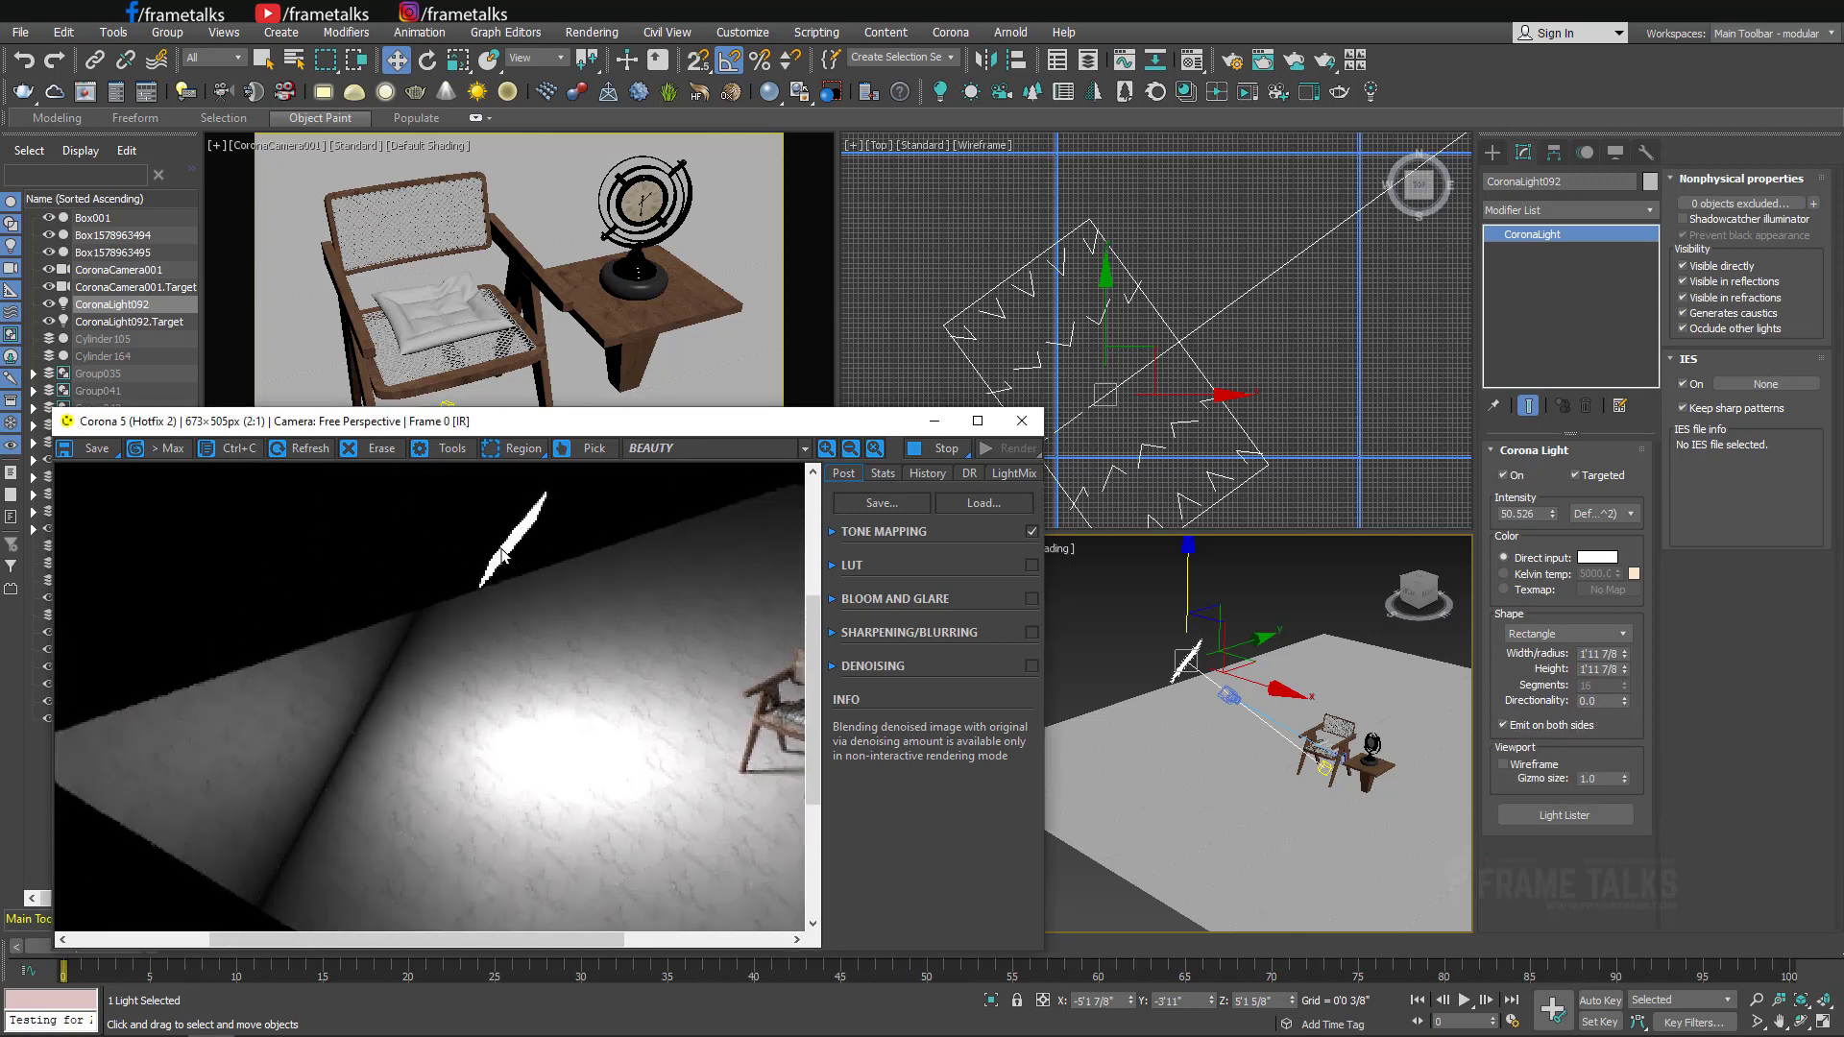
left_click_drag(501, 552, 514, 637)
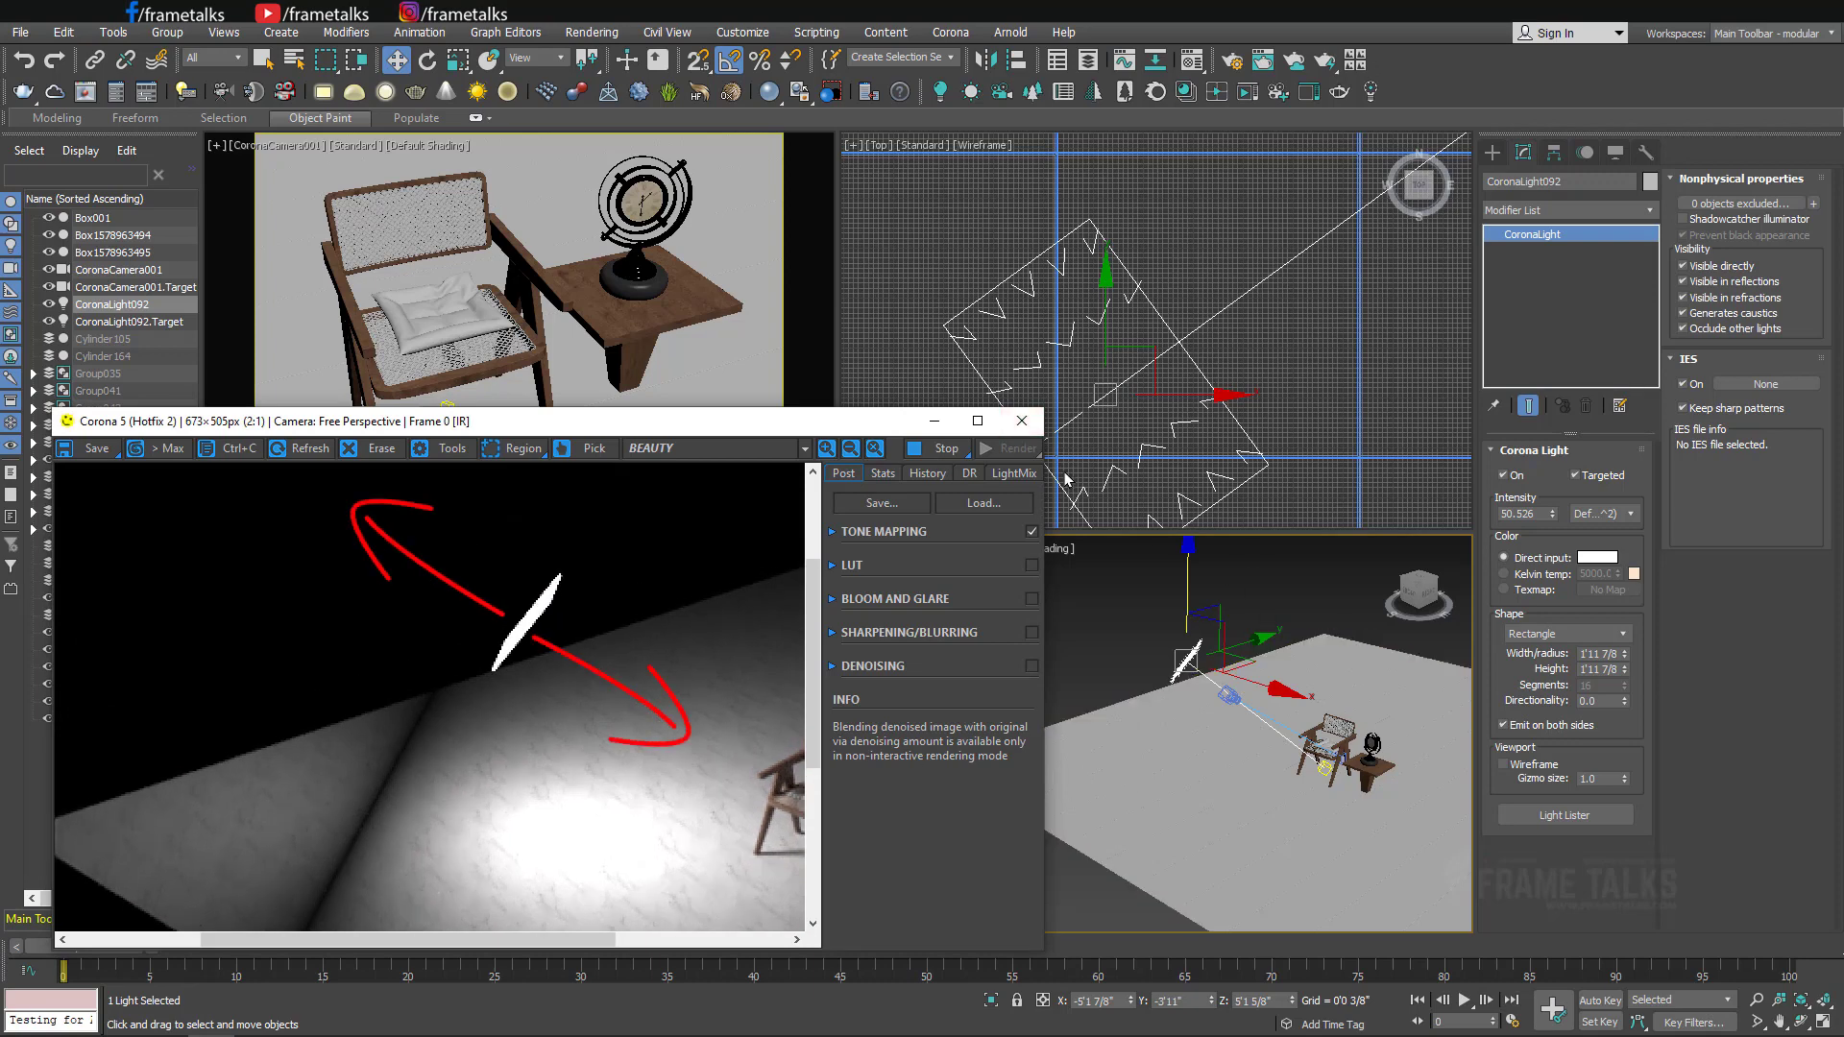
scroll(1238, 656, "up", 8)
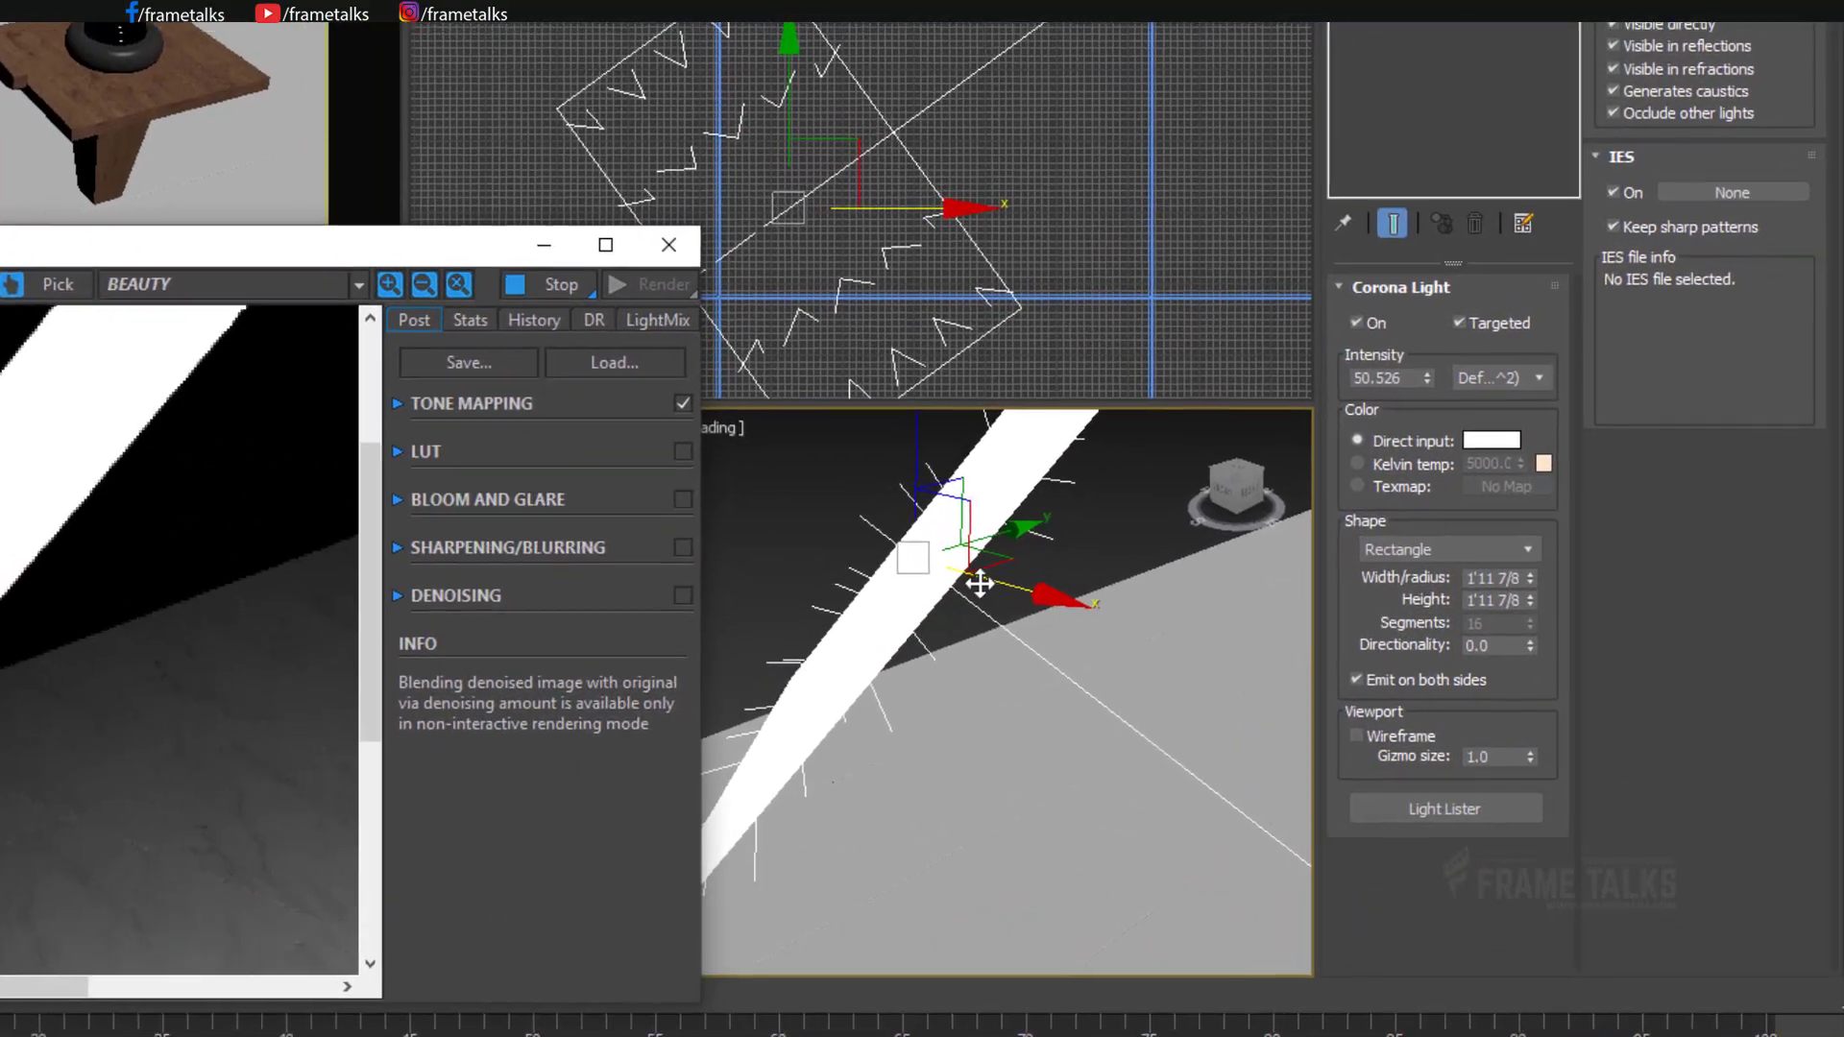
left_click(1437, 680)
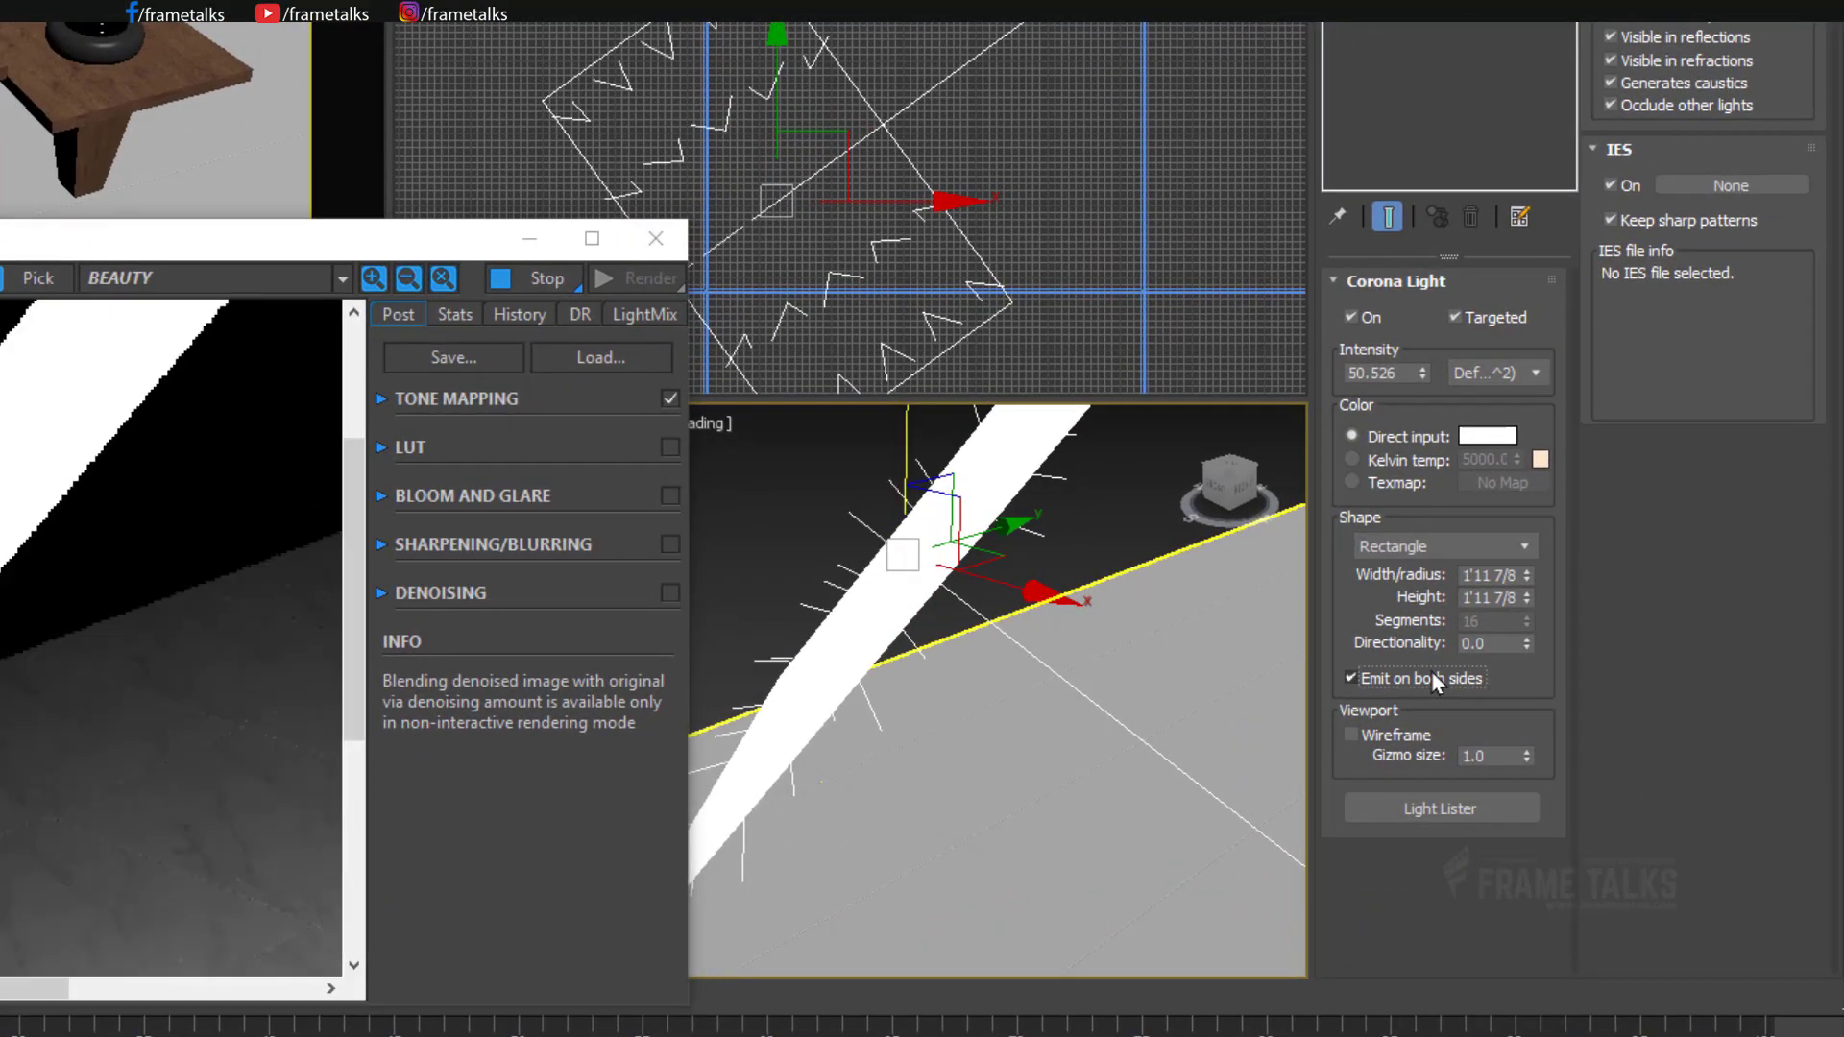
left_click(1431, 670)
scroll(1265, 698, "down", 10)
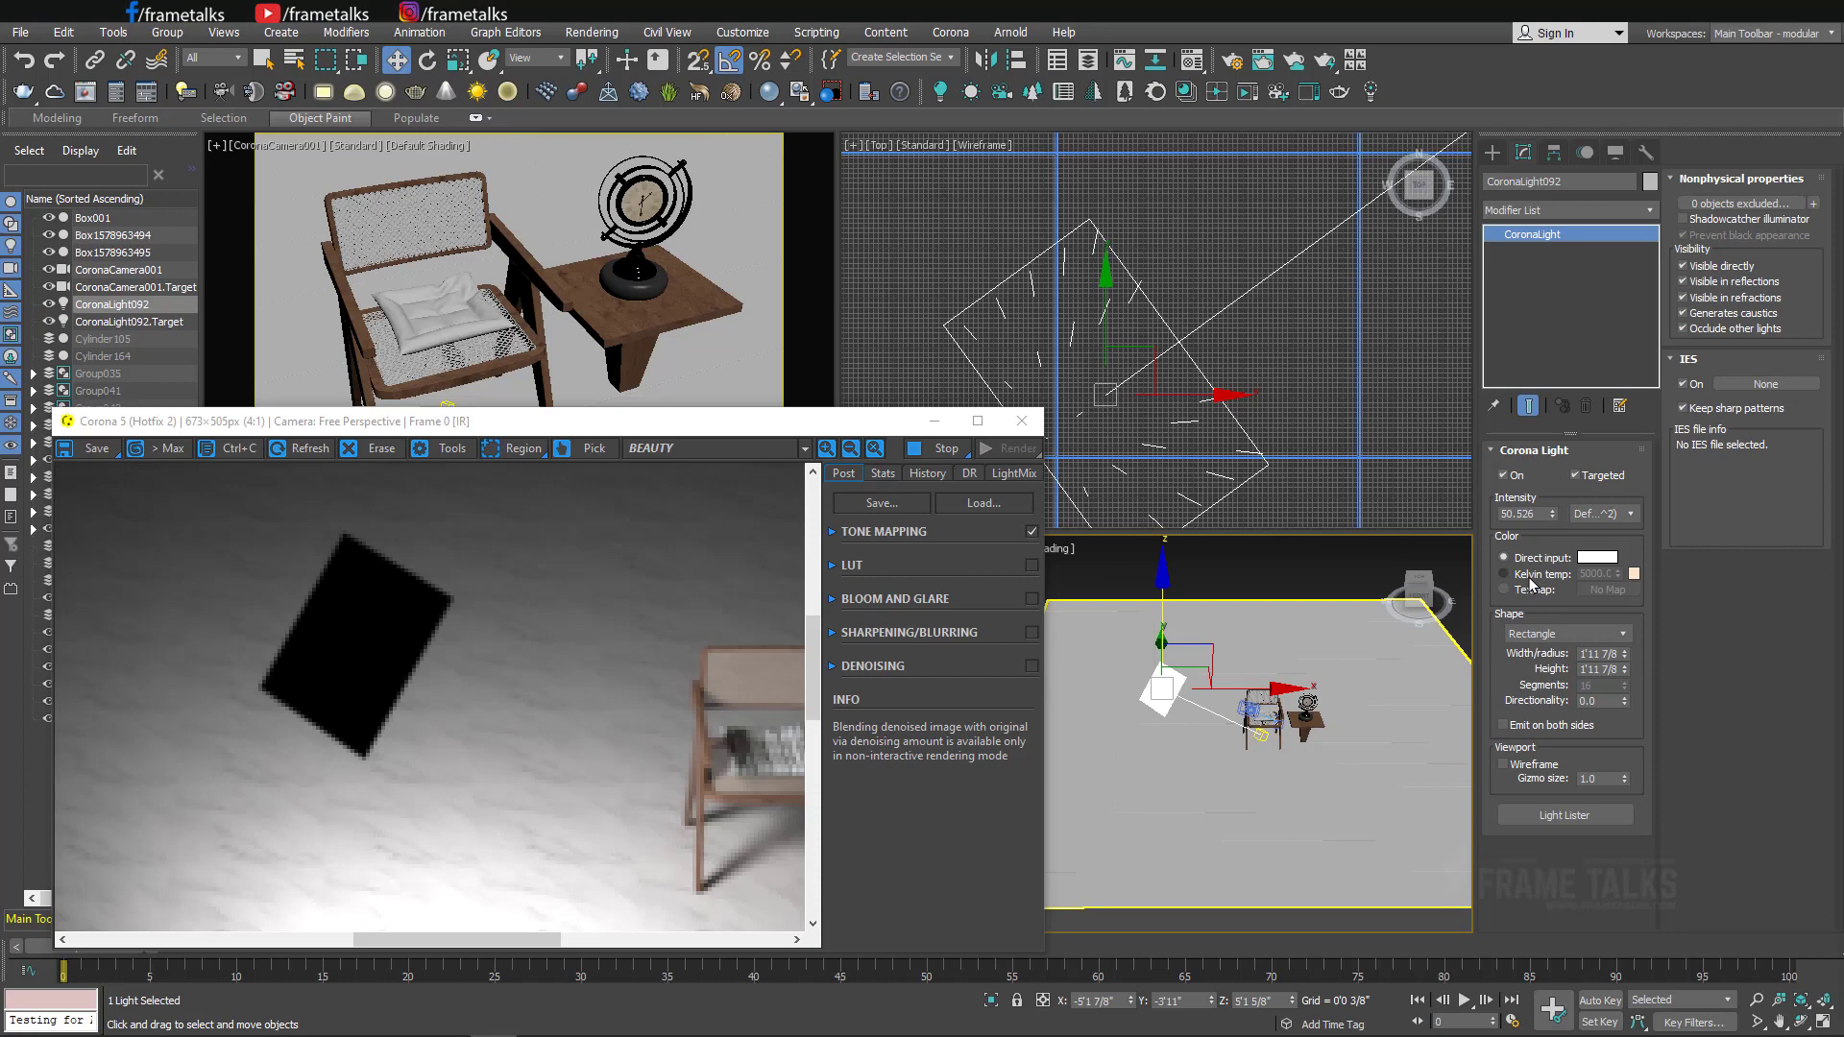
Switch the light colour to Kelvin, trying 3000 K, 6000 K, then 8000 K.
left_click(1533, 577)
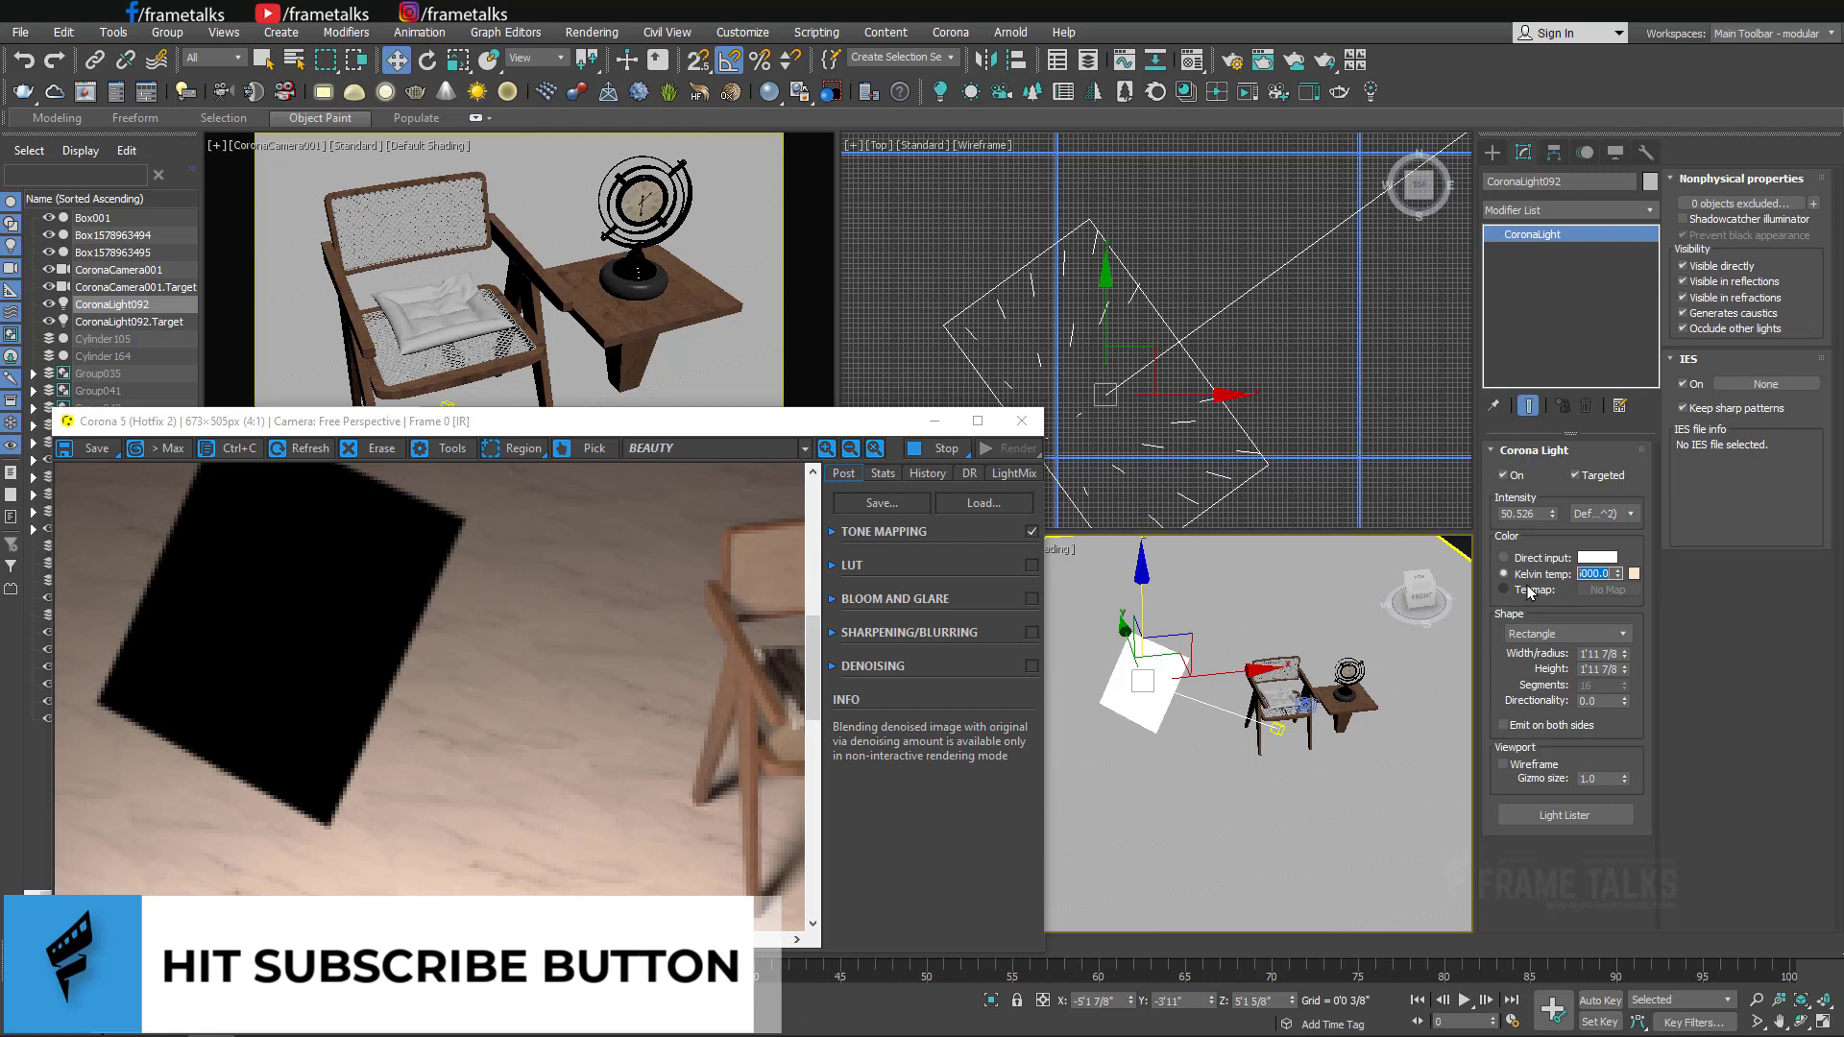
key("Return")
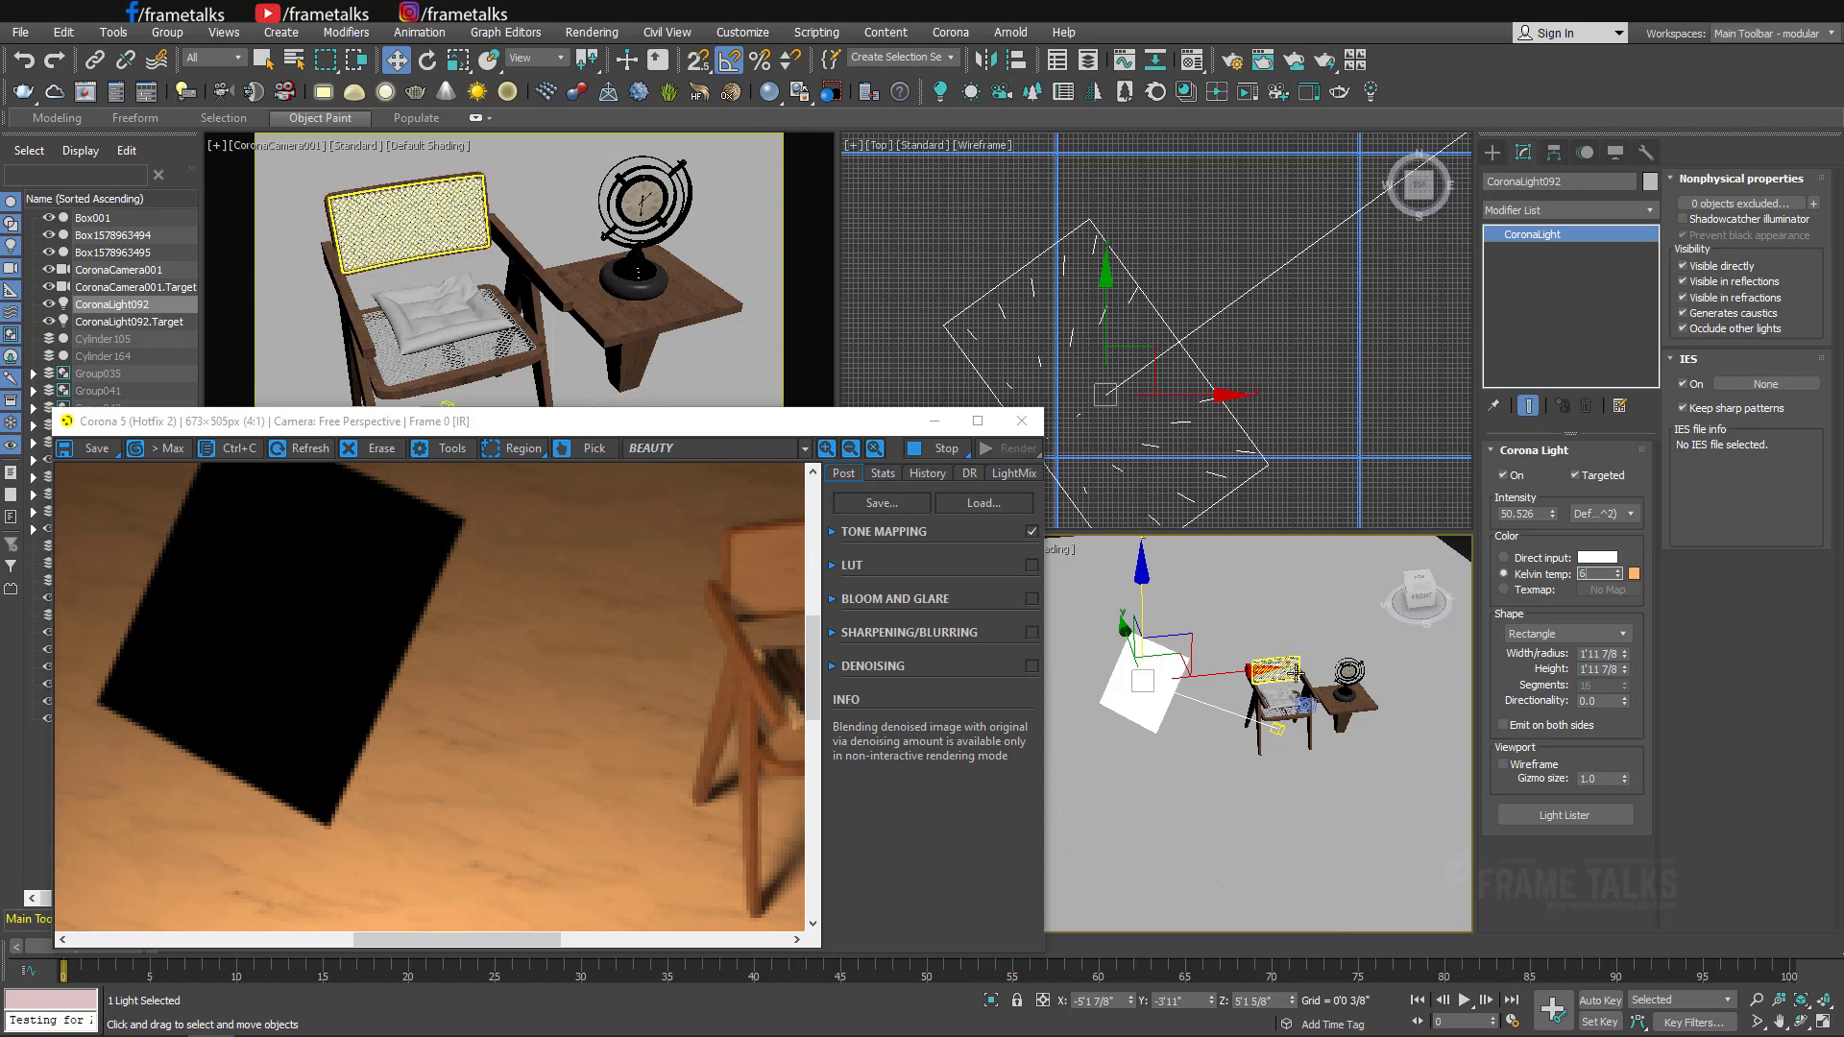
key("Return")
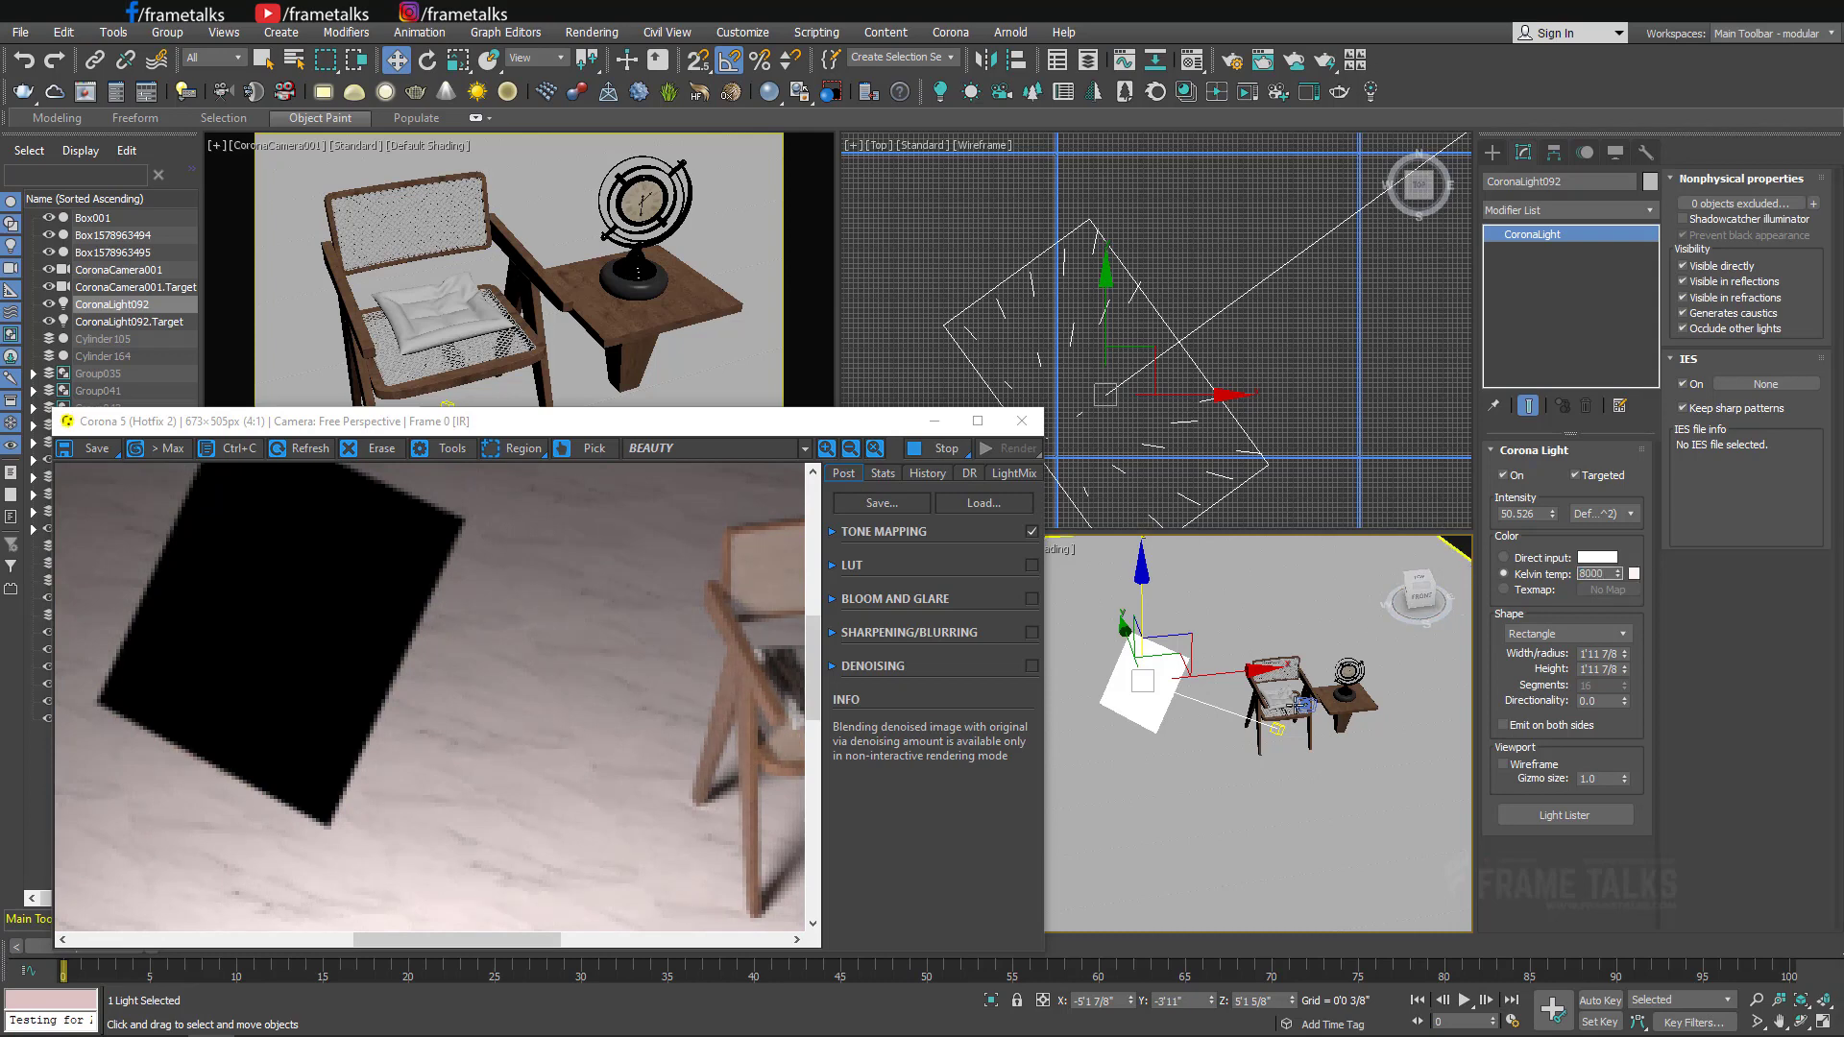
key("Return")
Change the light colour mode from Kelvin temperature to Texmap.
scroll(683, 694, "down", 1)
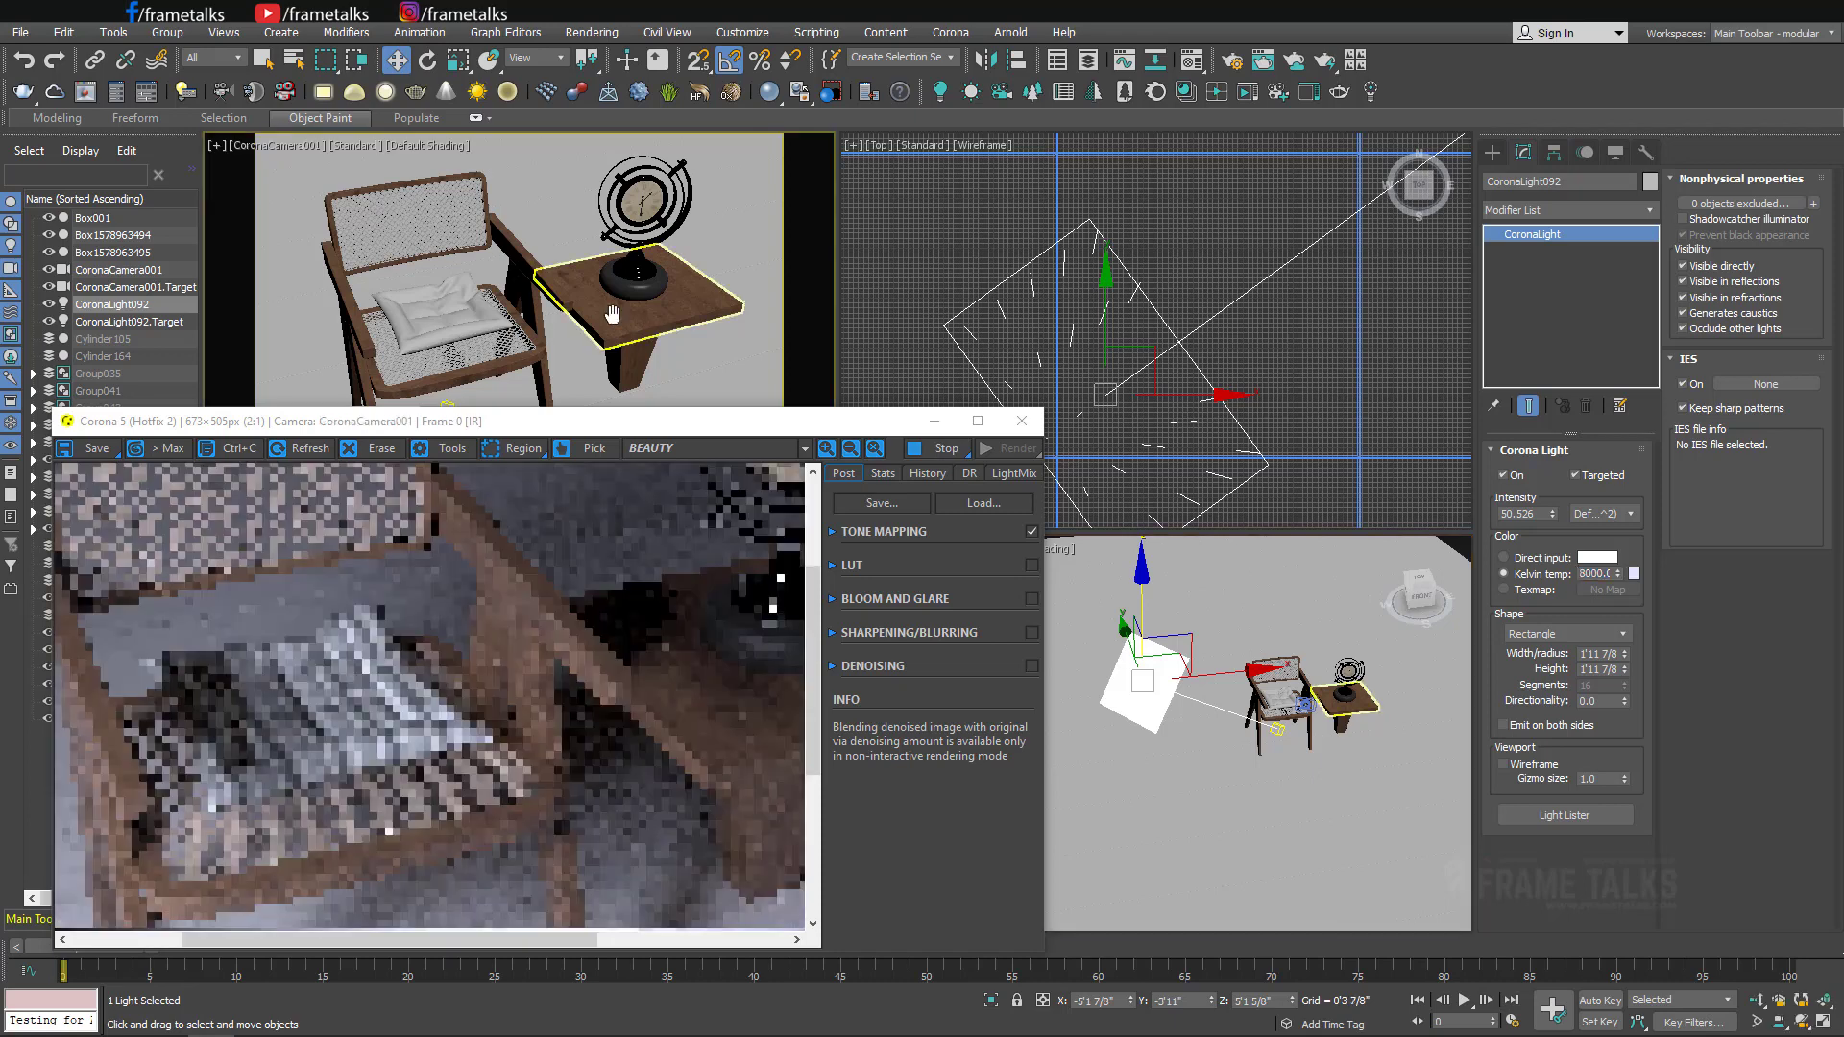
scroll(619, 542, "down", 1)
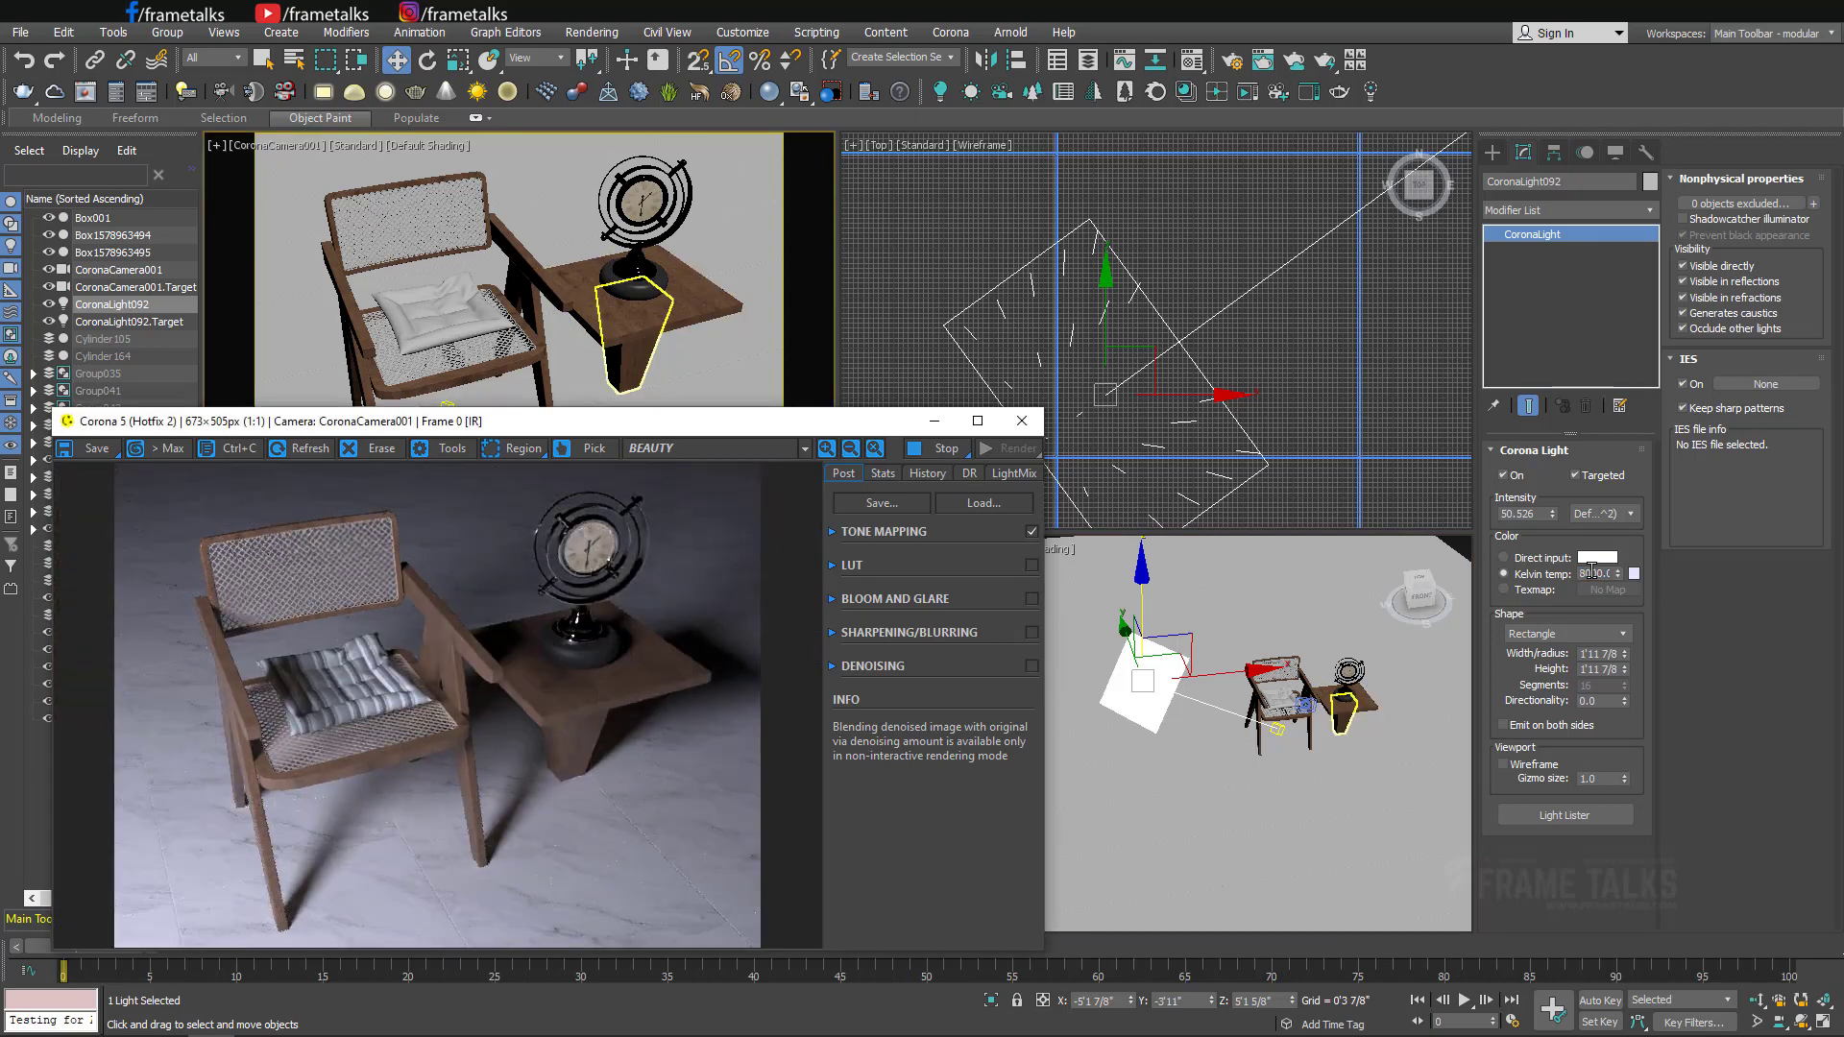
left_click_drag(1591, 572, 1578, 572)
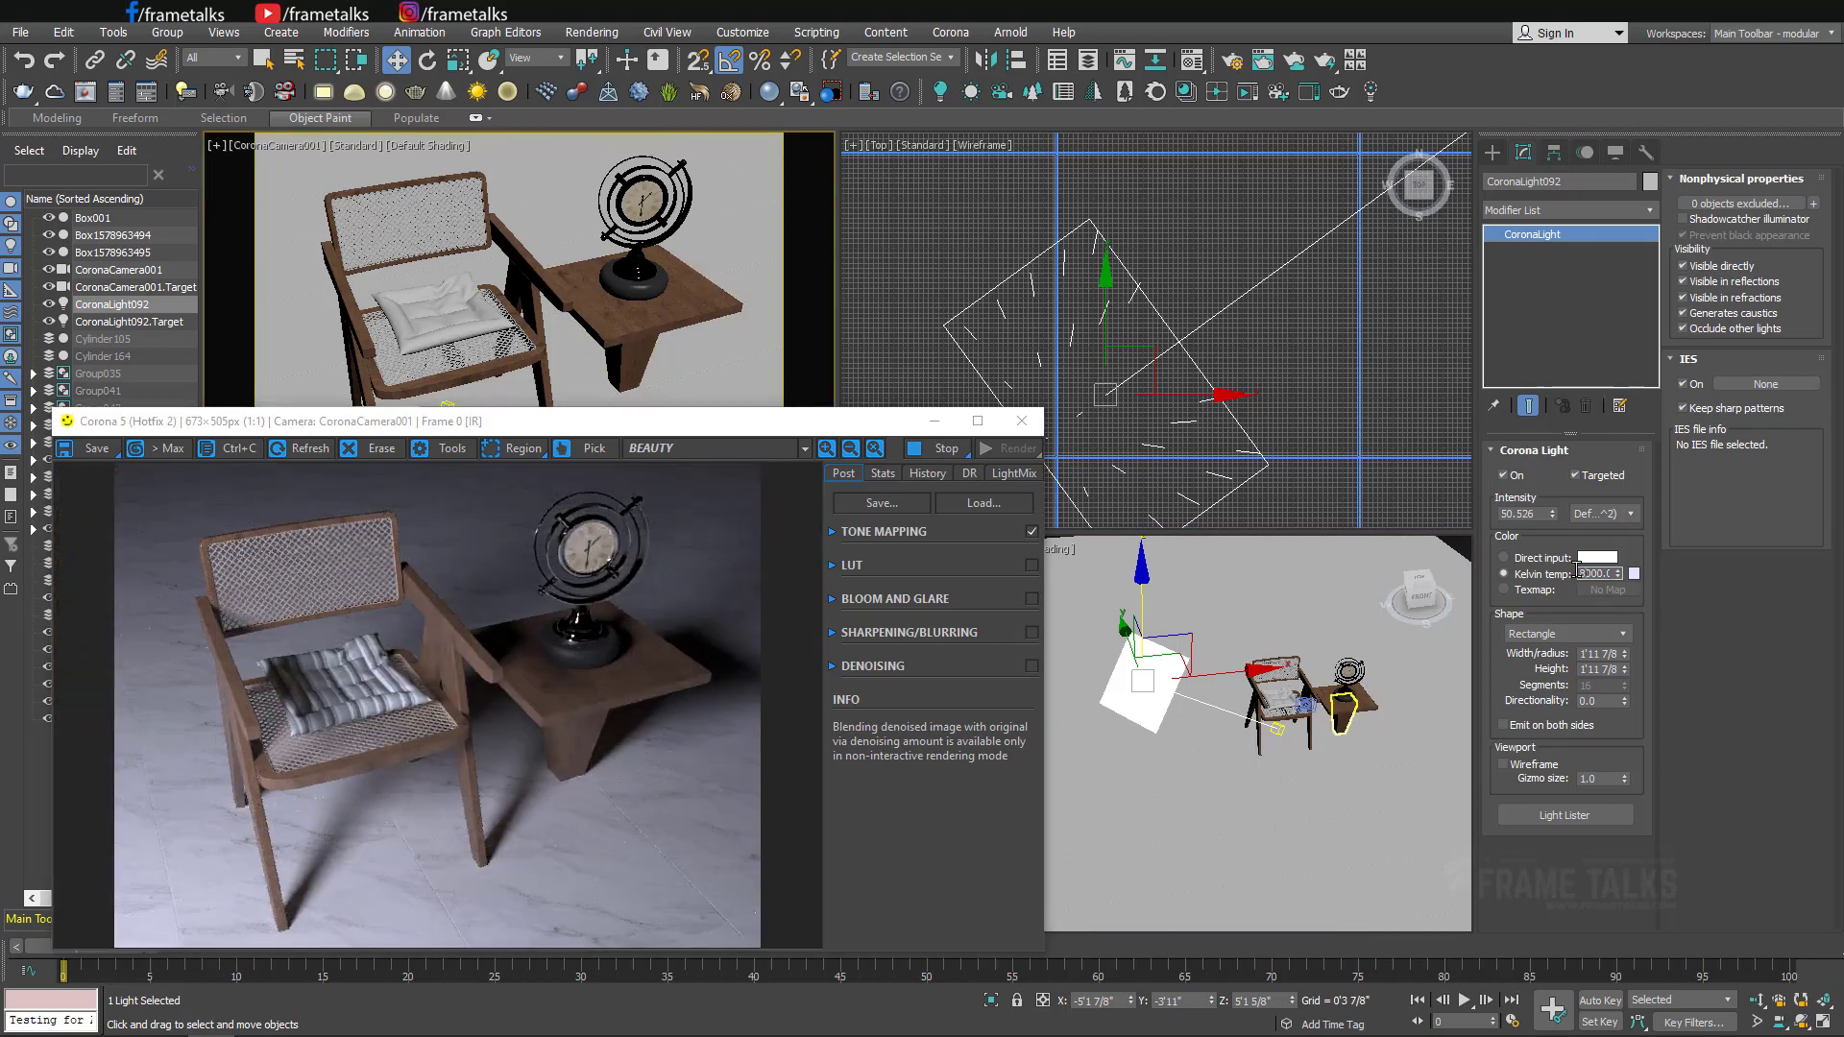
left_click(1529, 600)
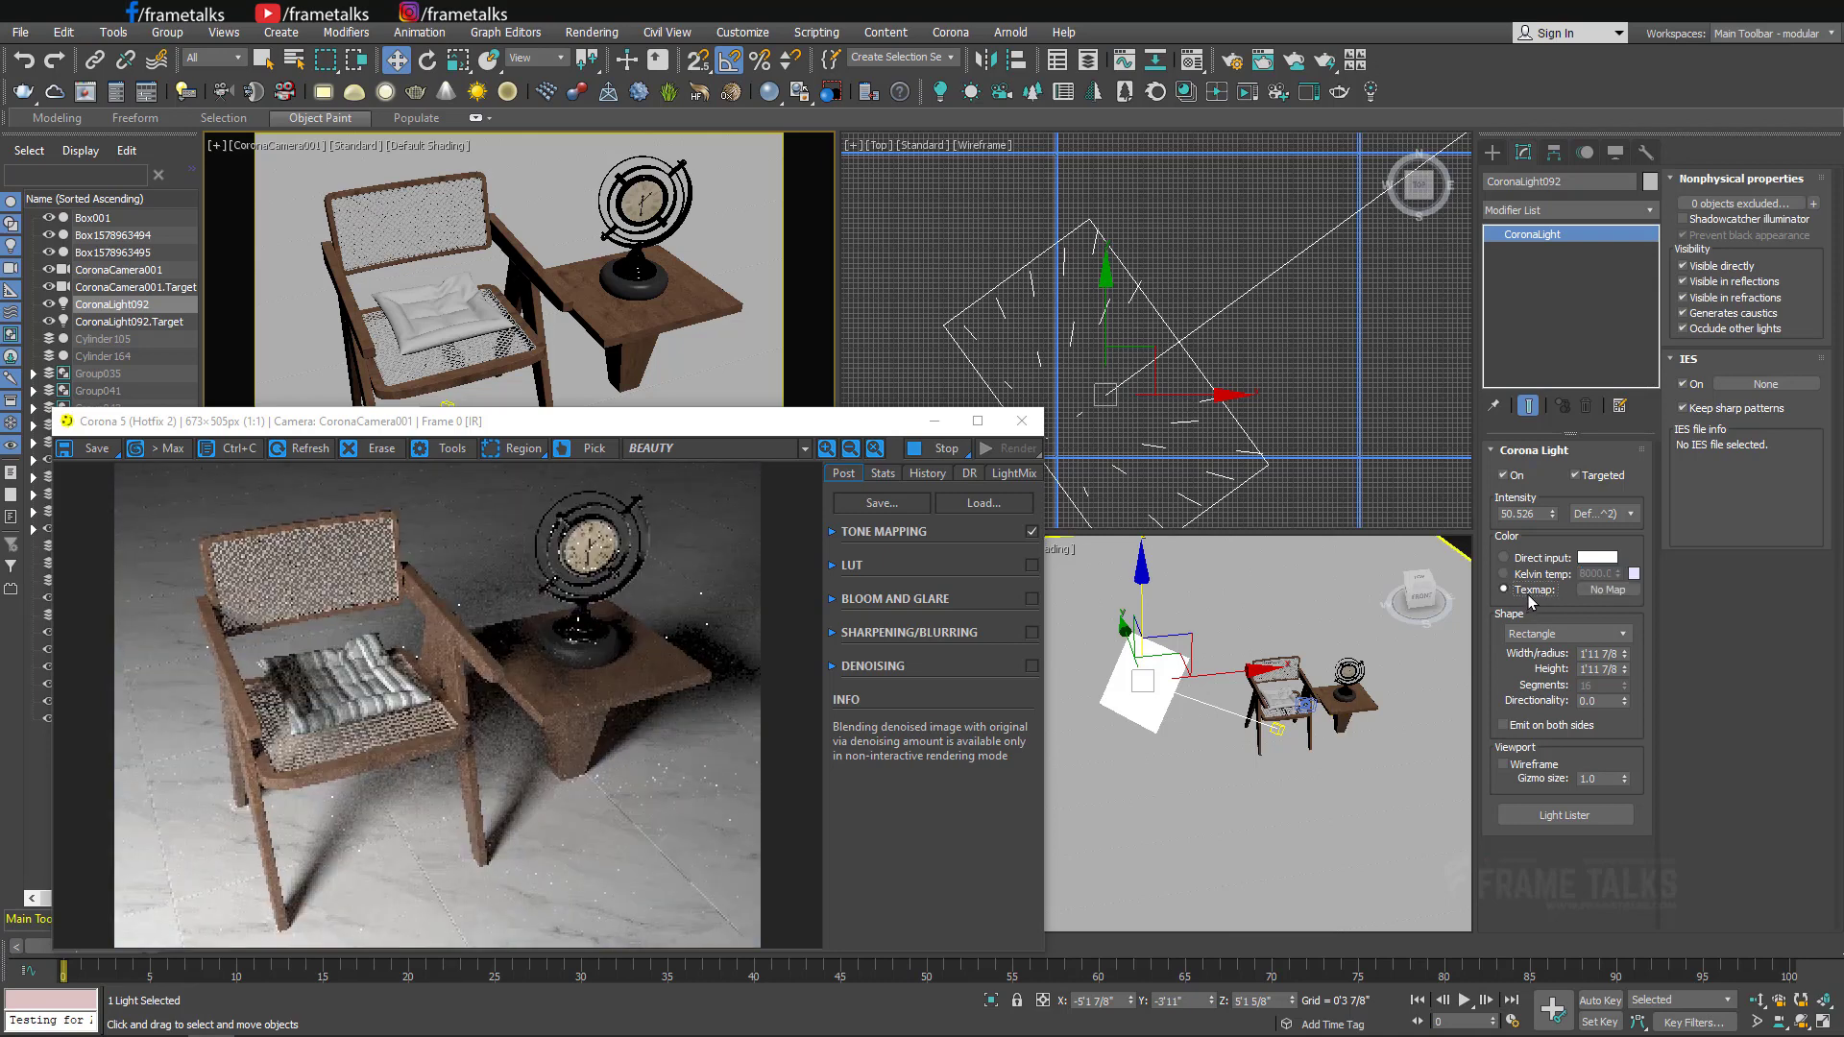
Assign a Bitmap with NeonSign.exr as the light's colour texmap.
left_click(1604, 592)
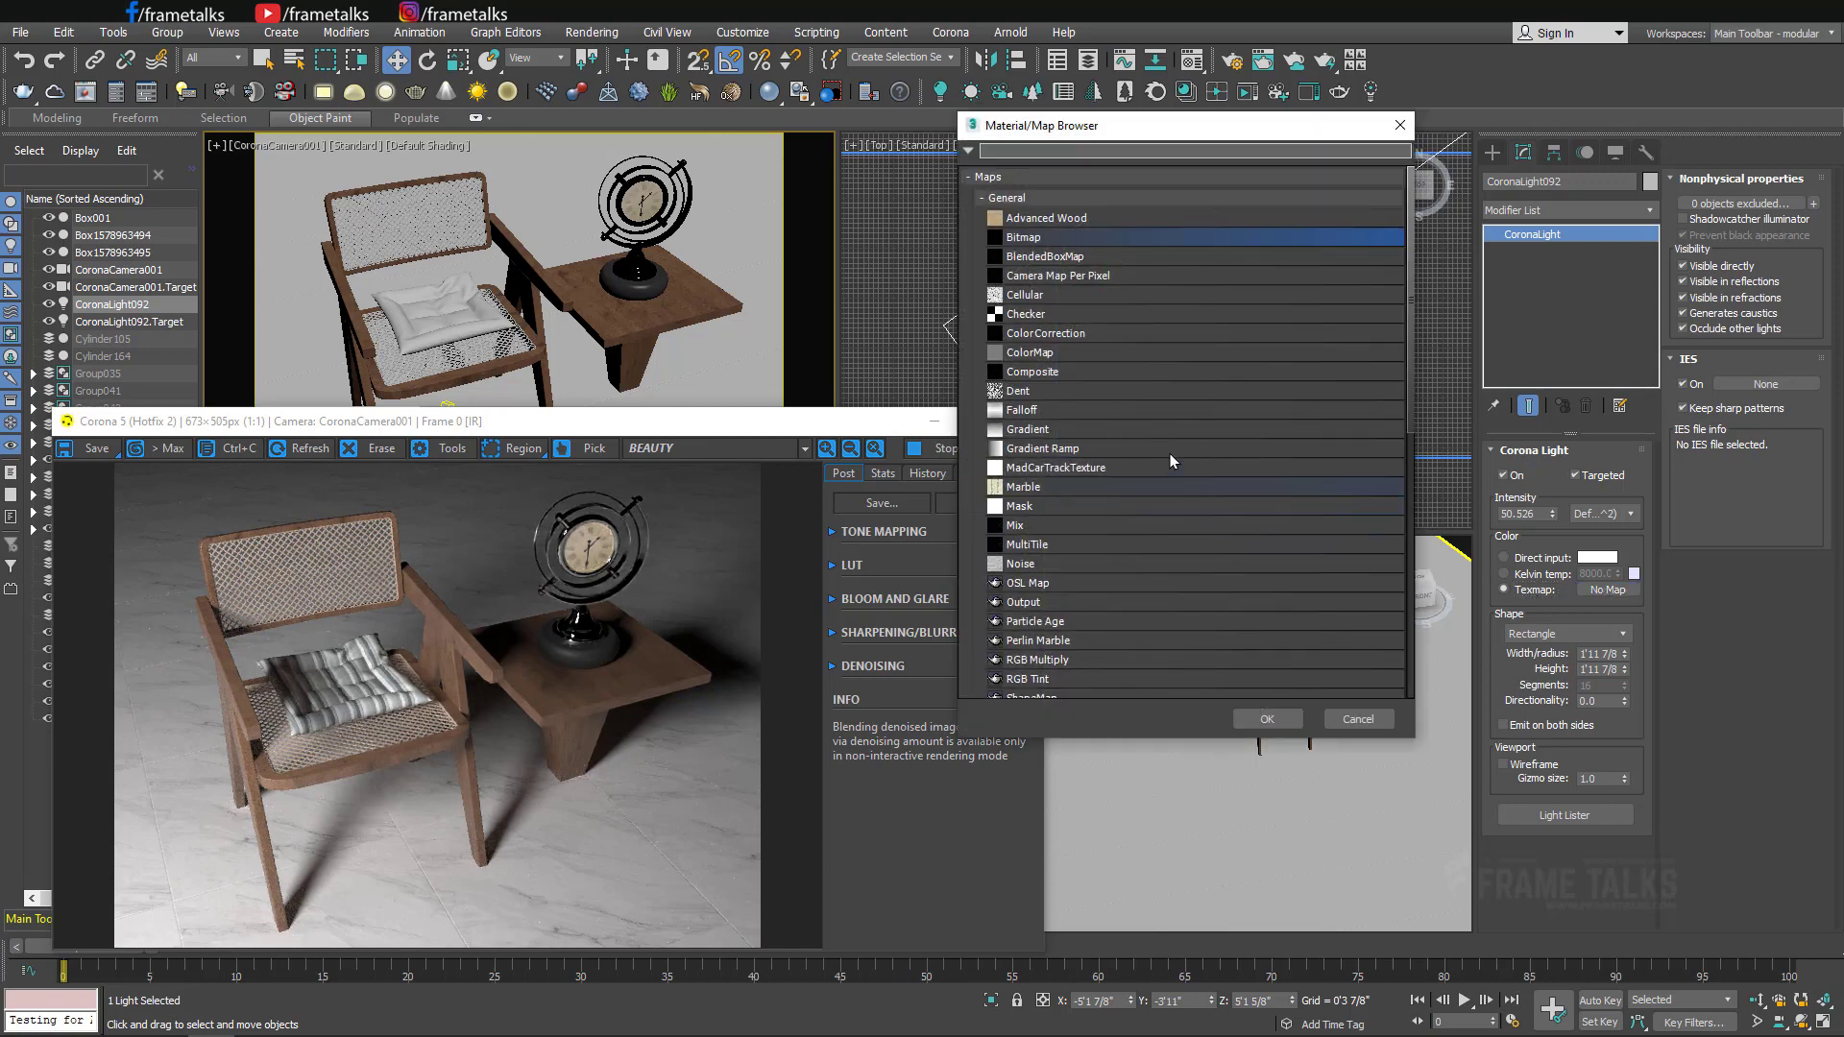
double_click(1056, 240)
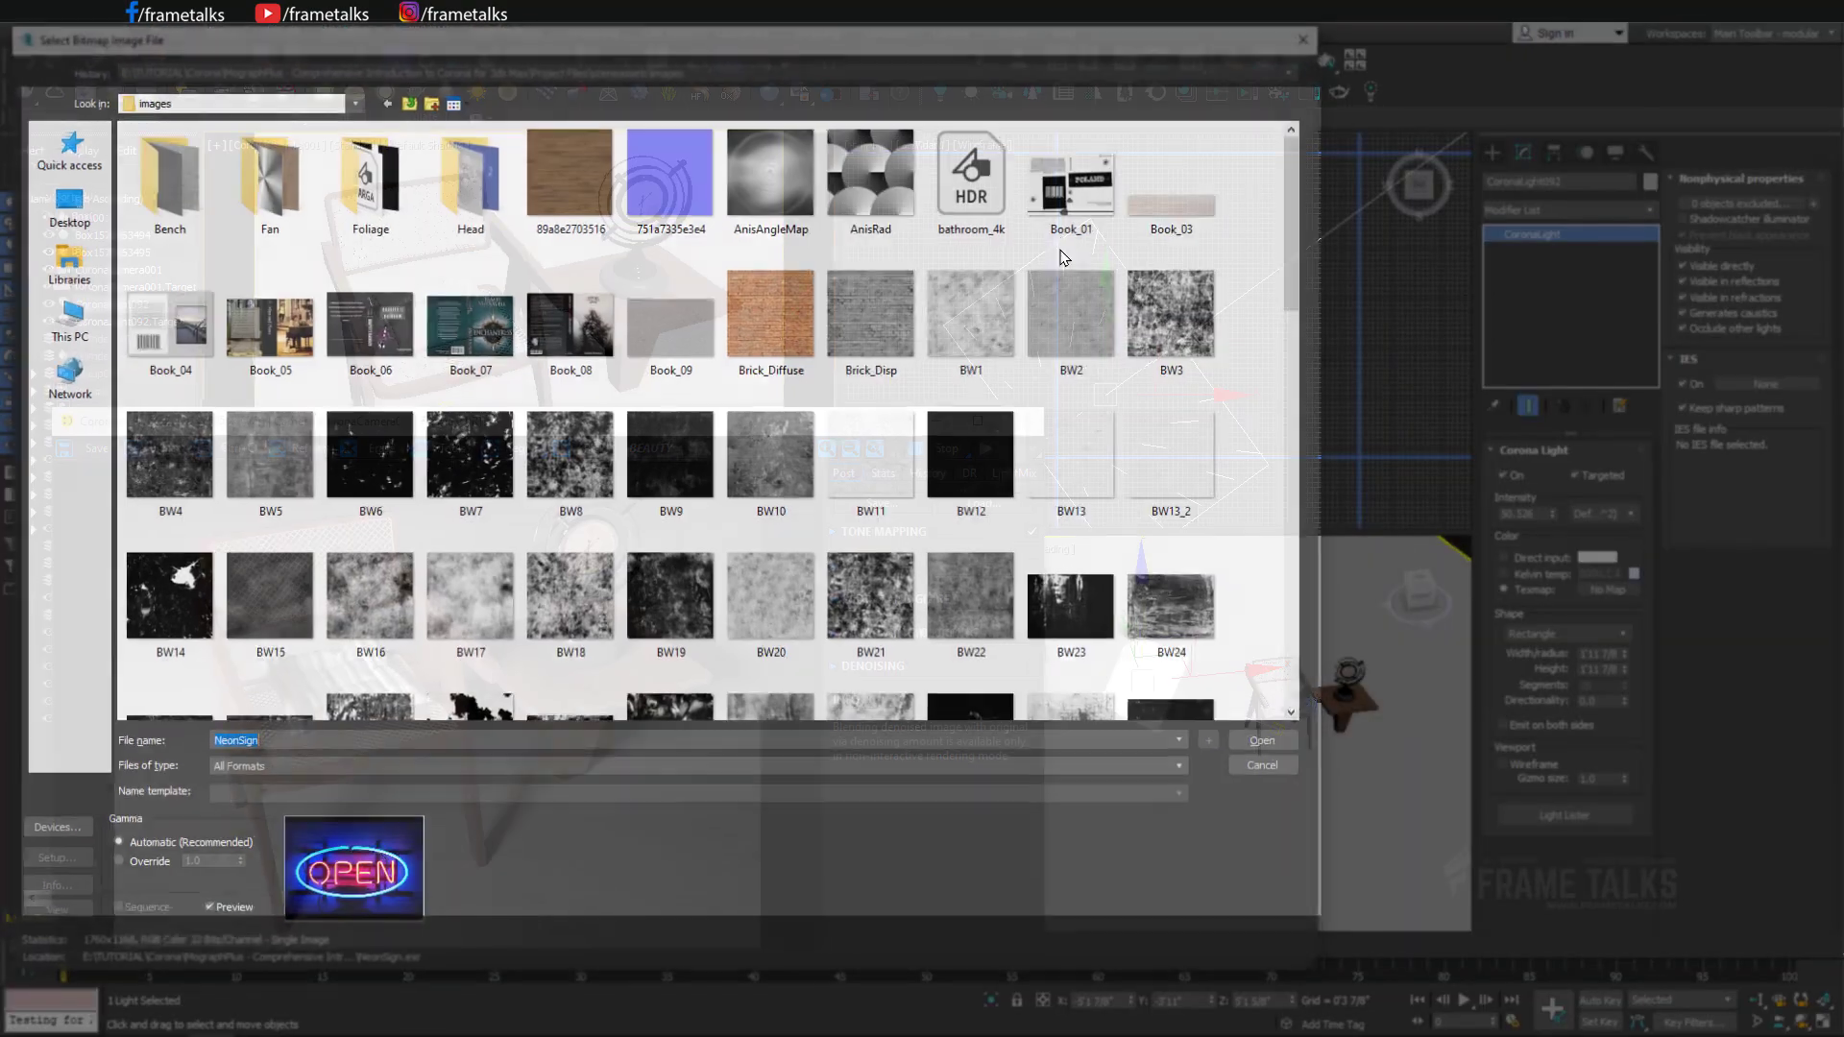
scroll(657, 455, "down", 5)
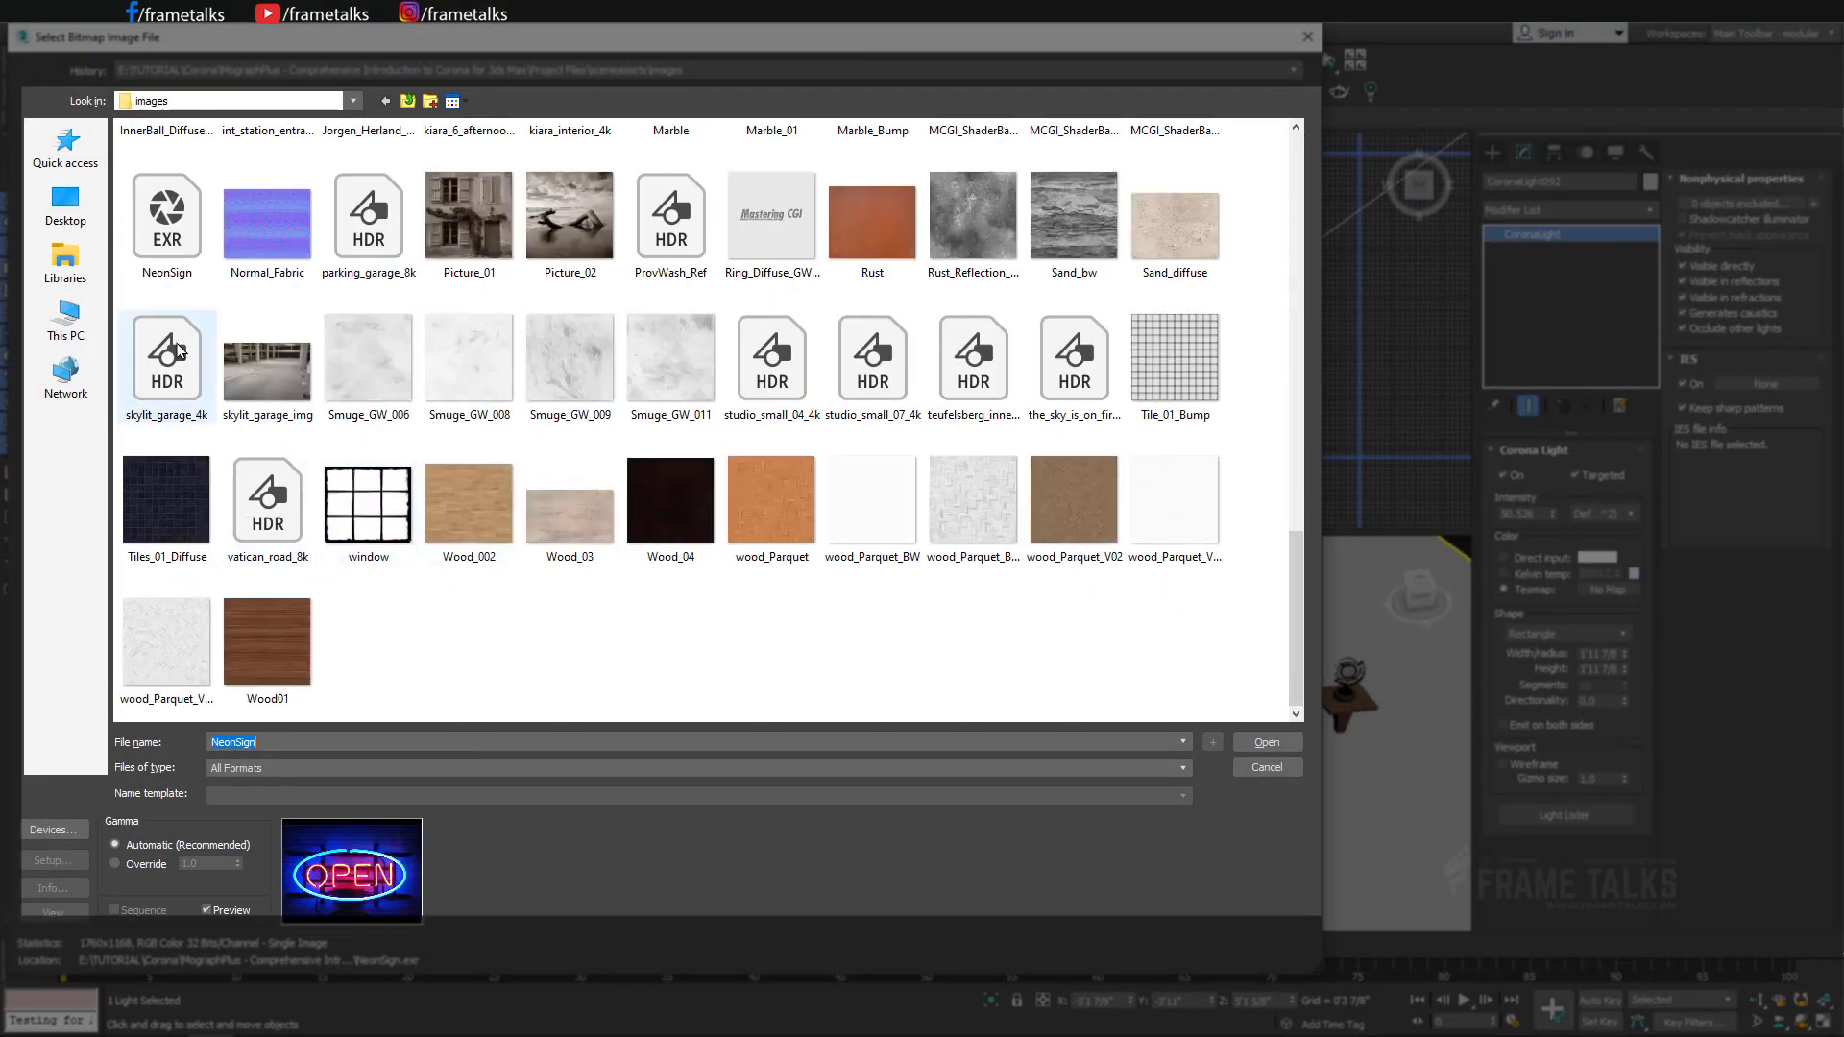
left_click(166, 216)
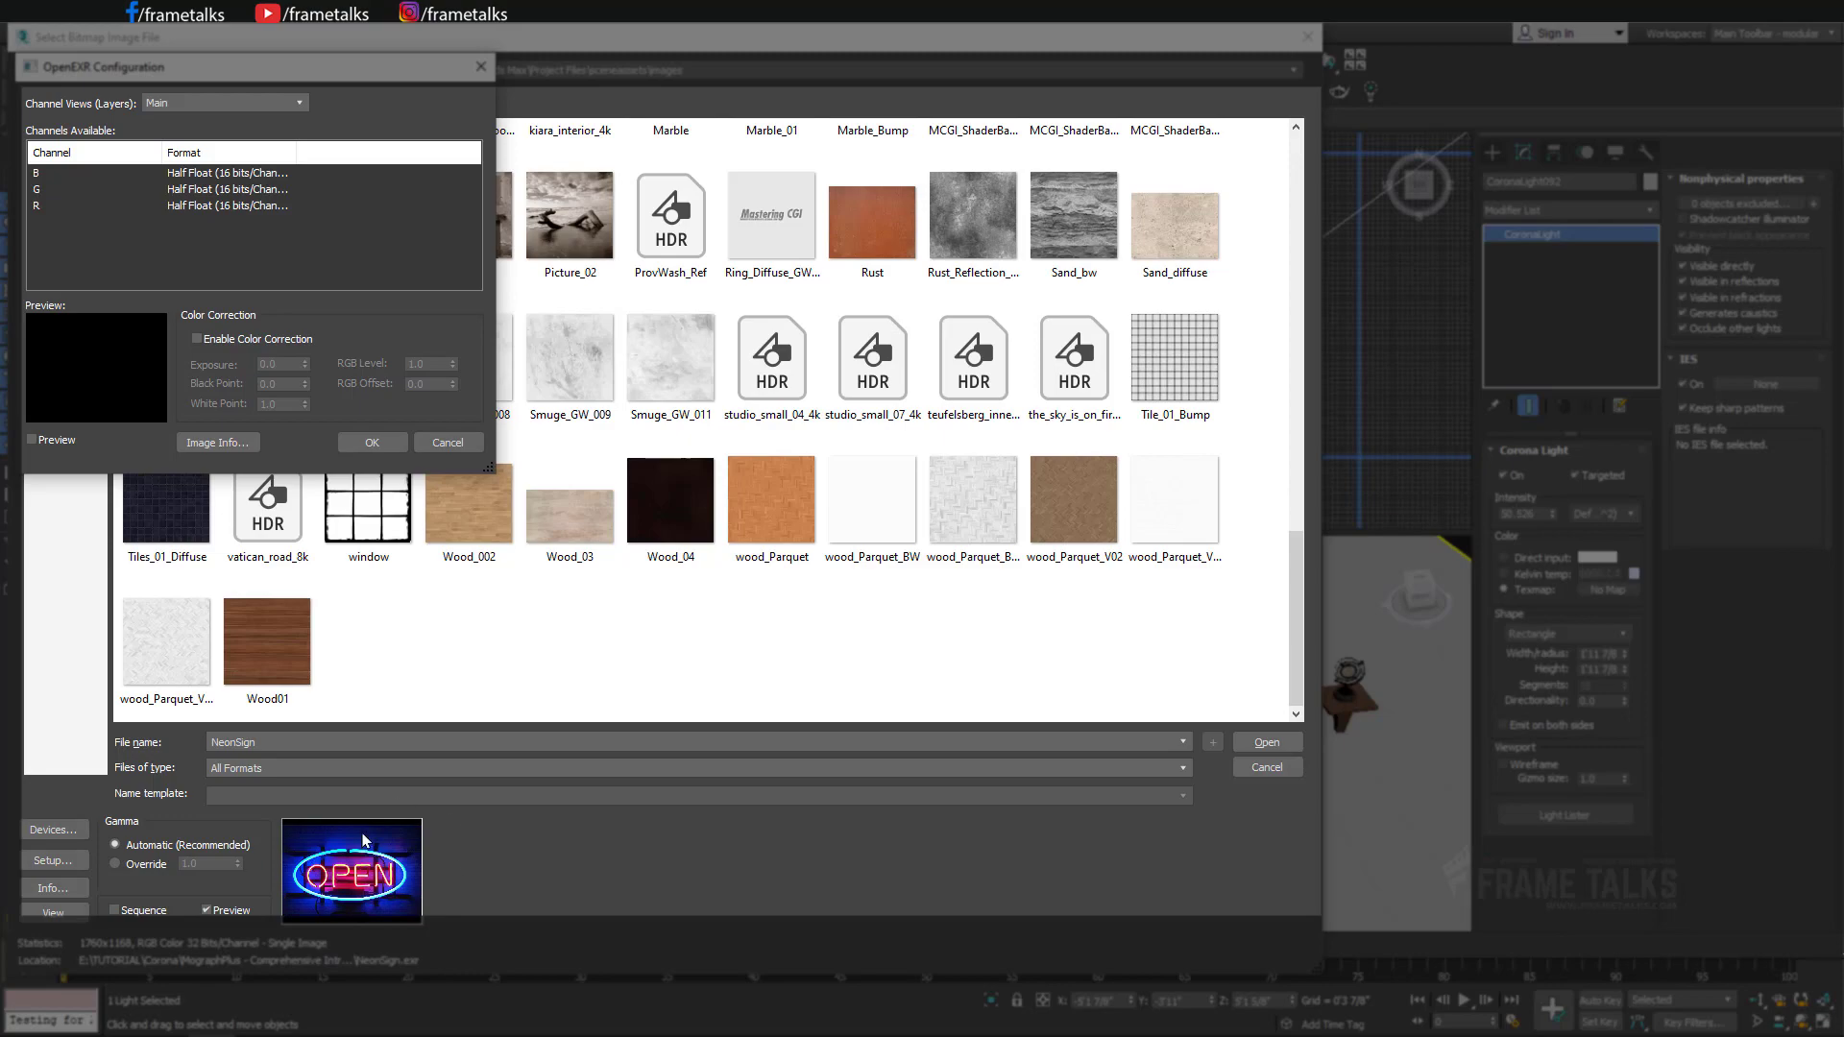
left_click(372, 442)
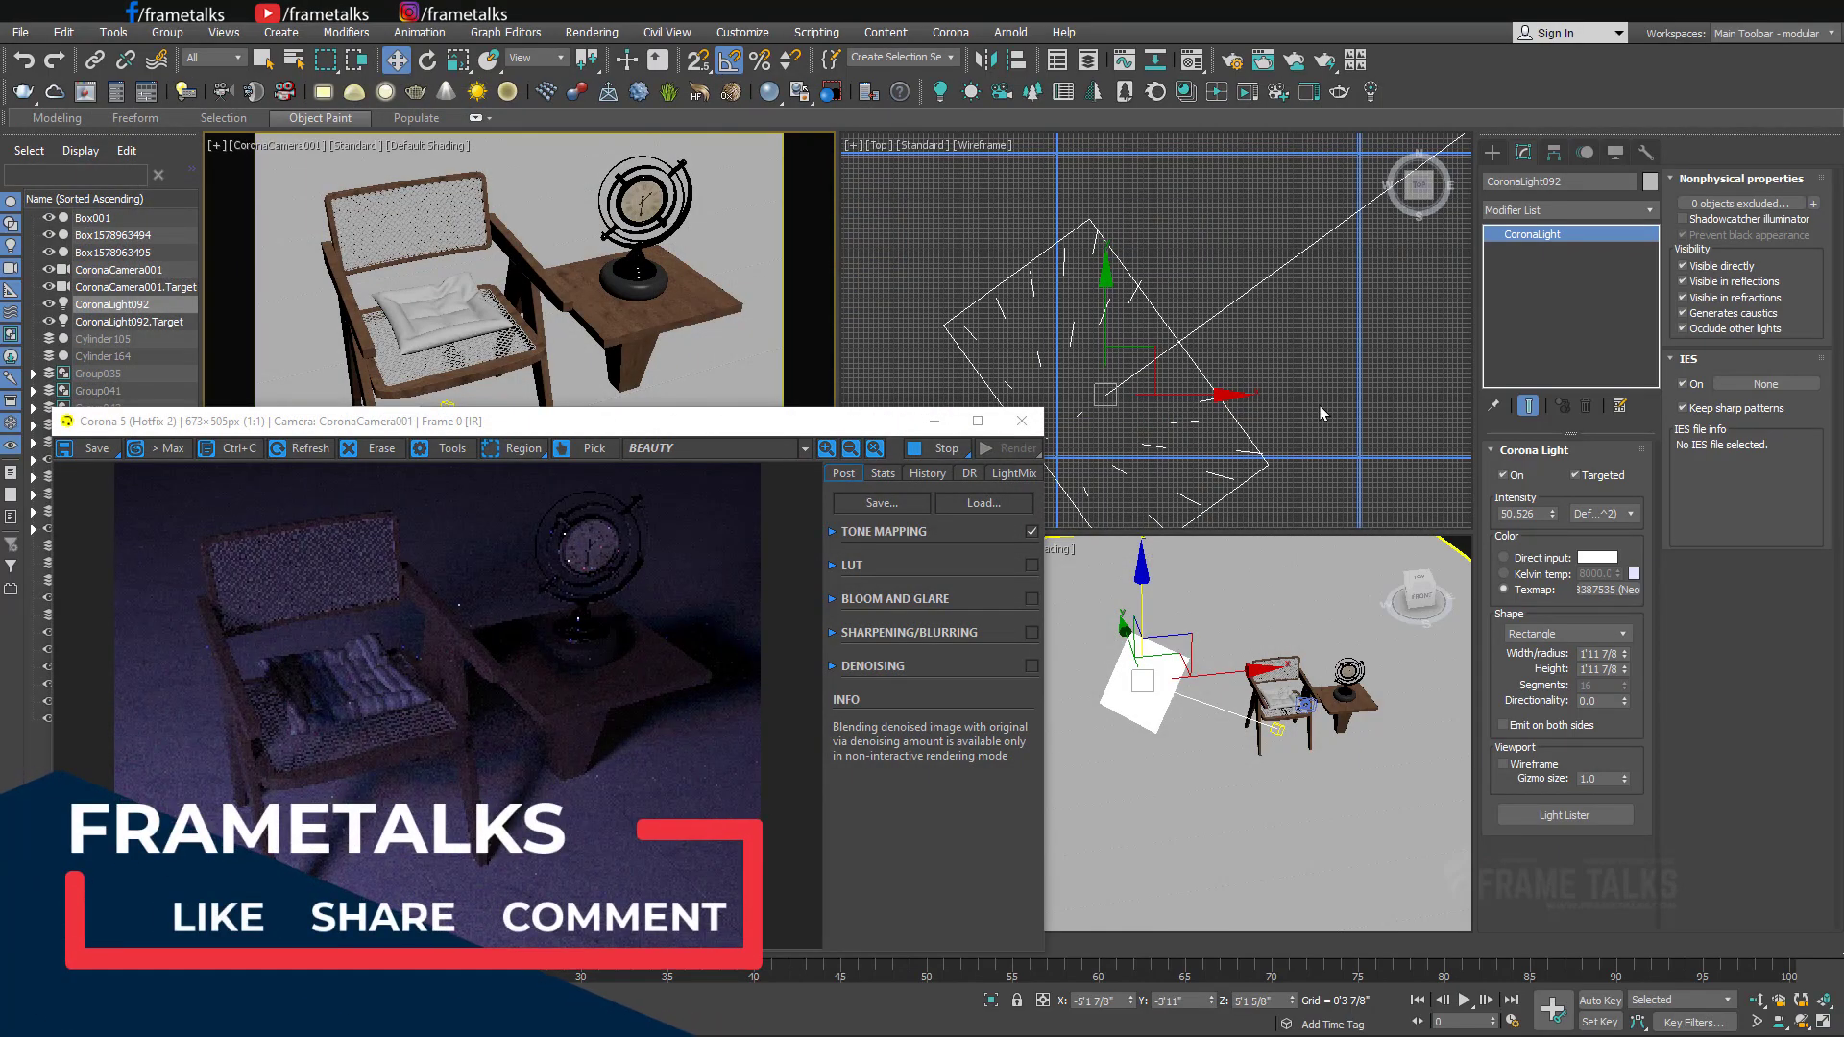
Raise the light intensity to 200.
scroll(1319, 408, "down", 2)
scroll(1320, 413, "down", 1)
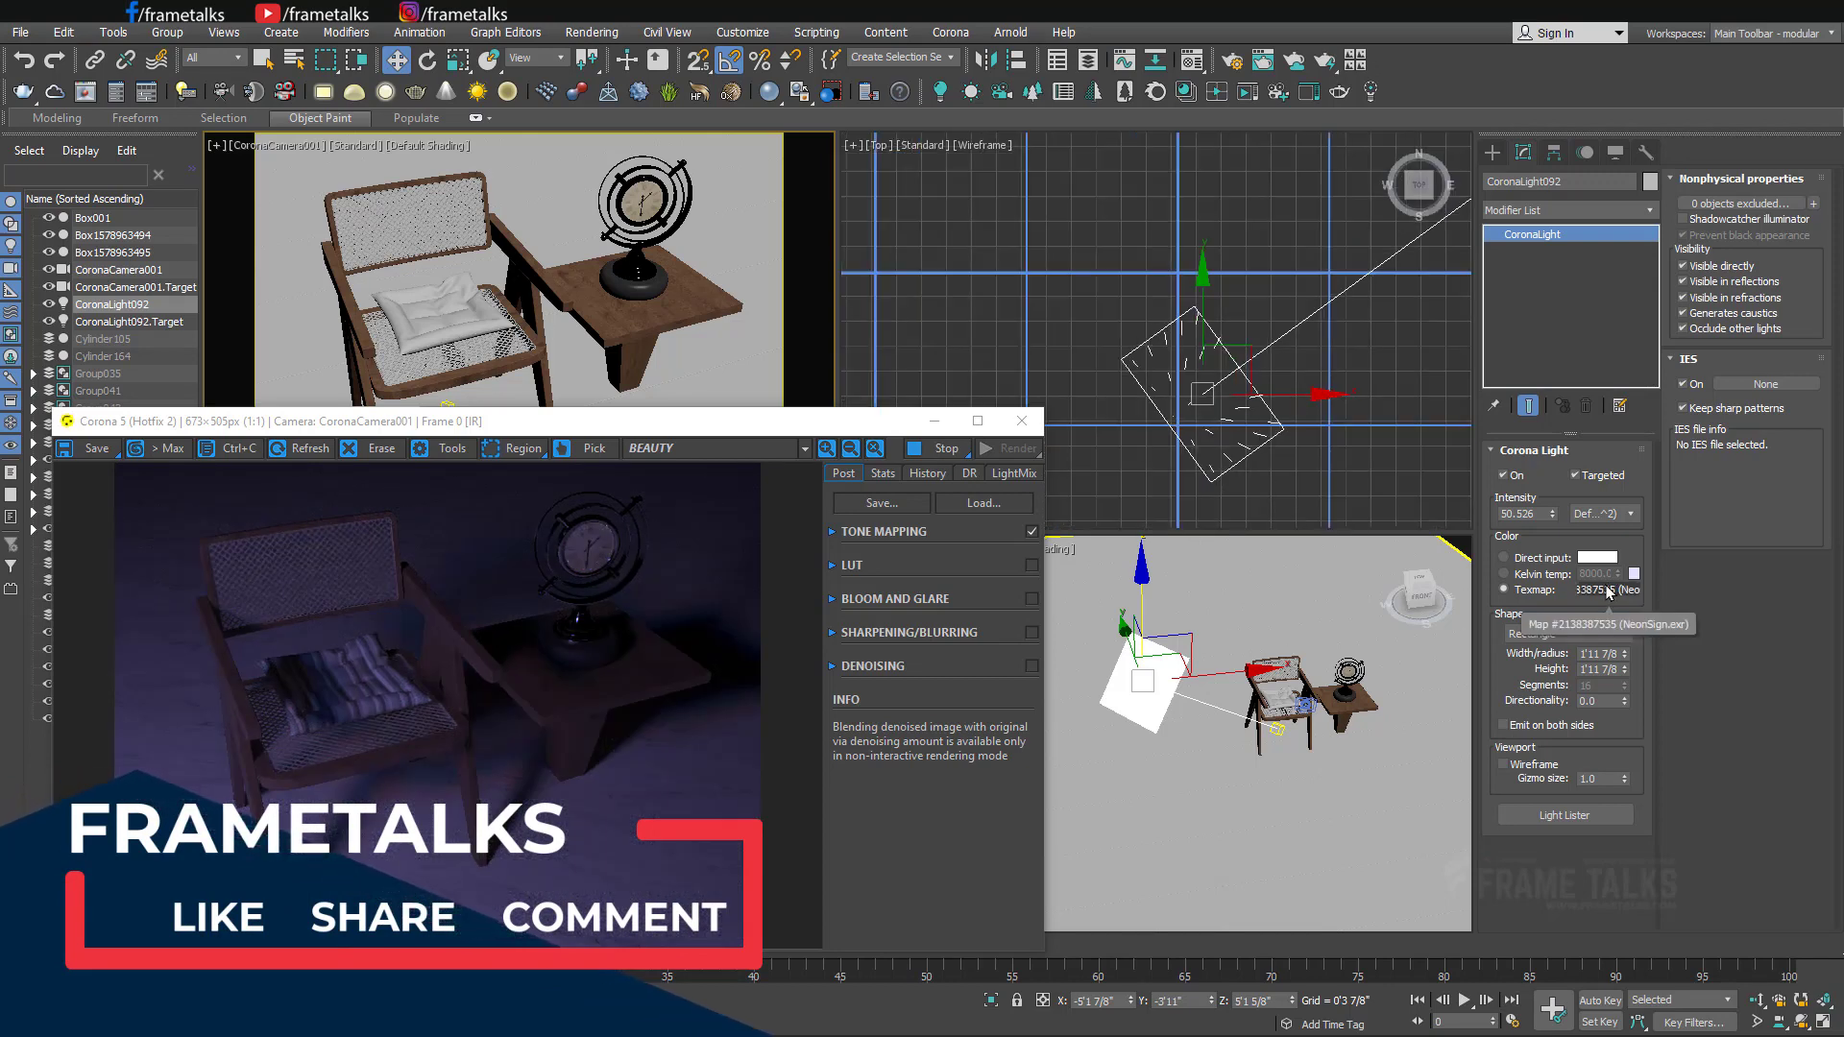
left_click(1523, 514)
type("200")
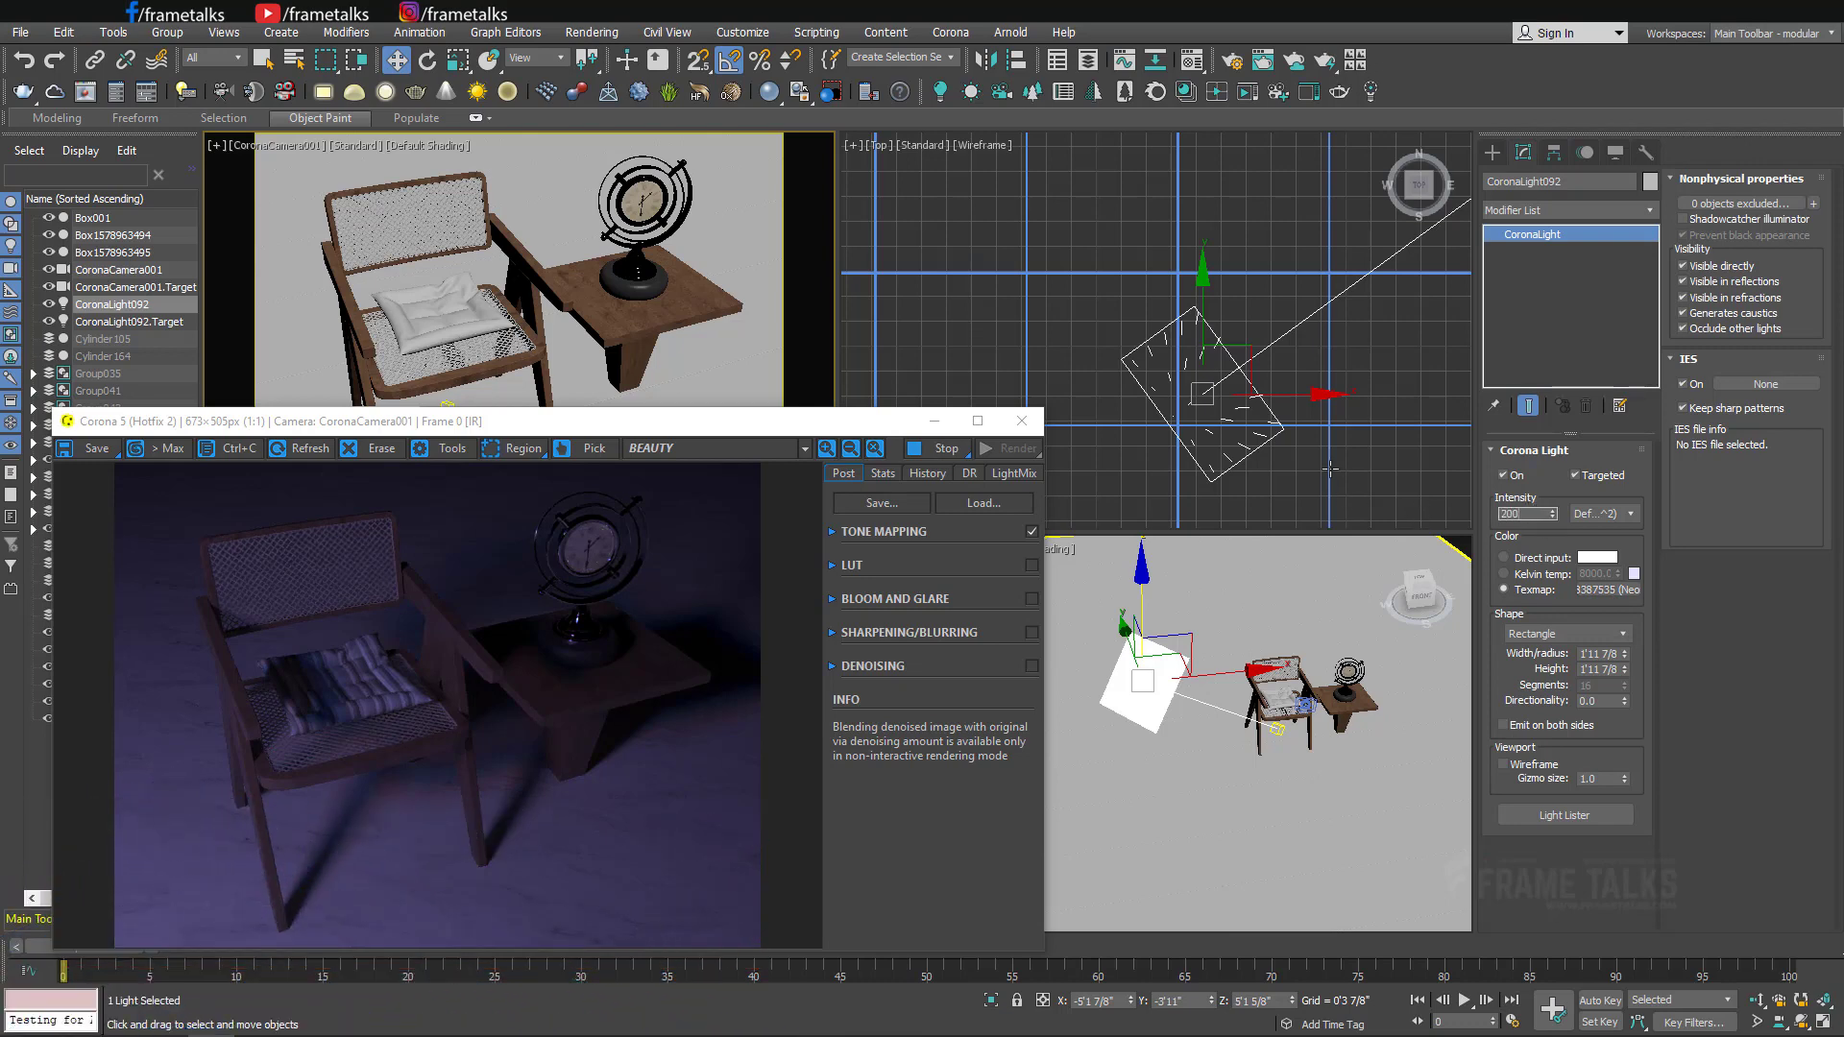
key("Return")
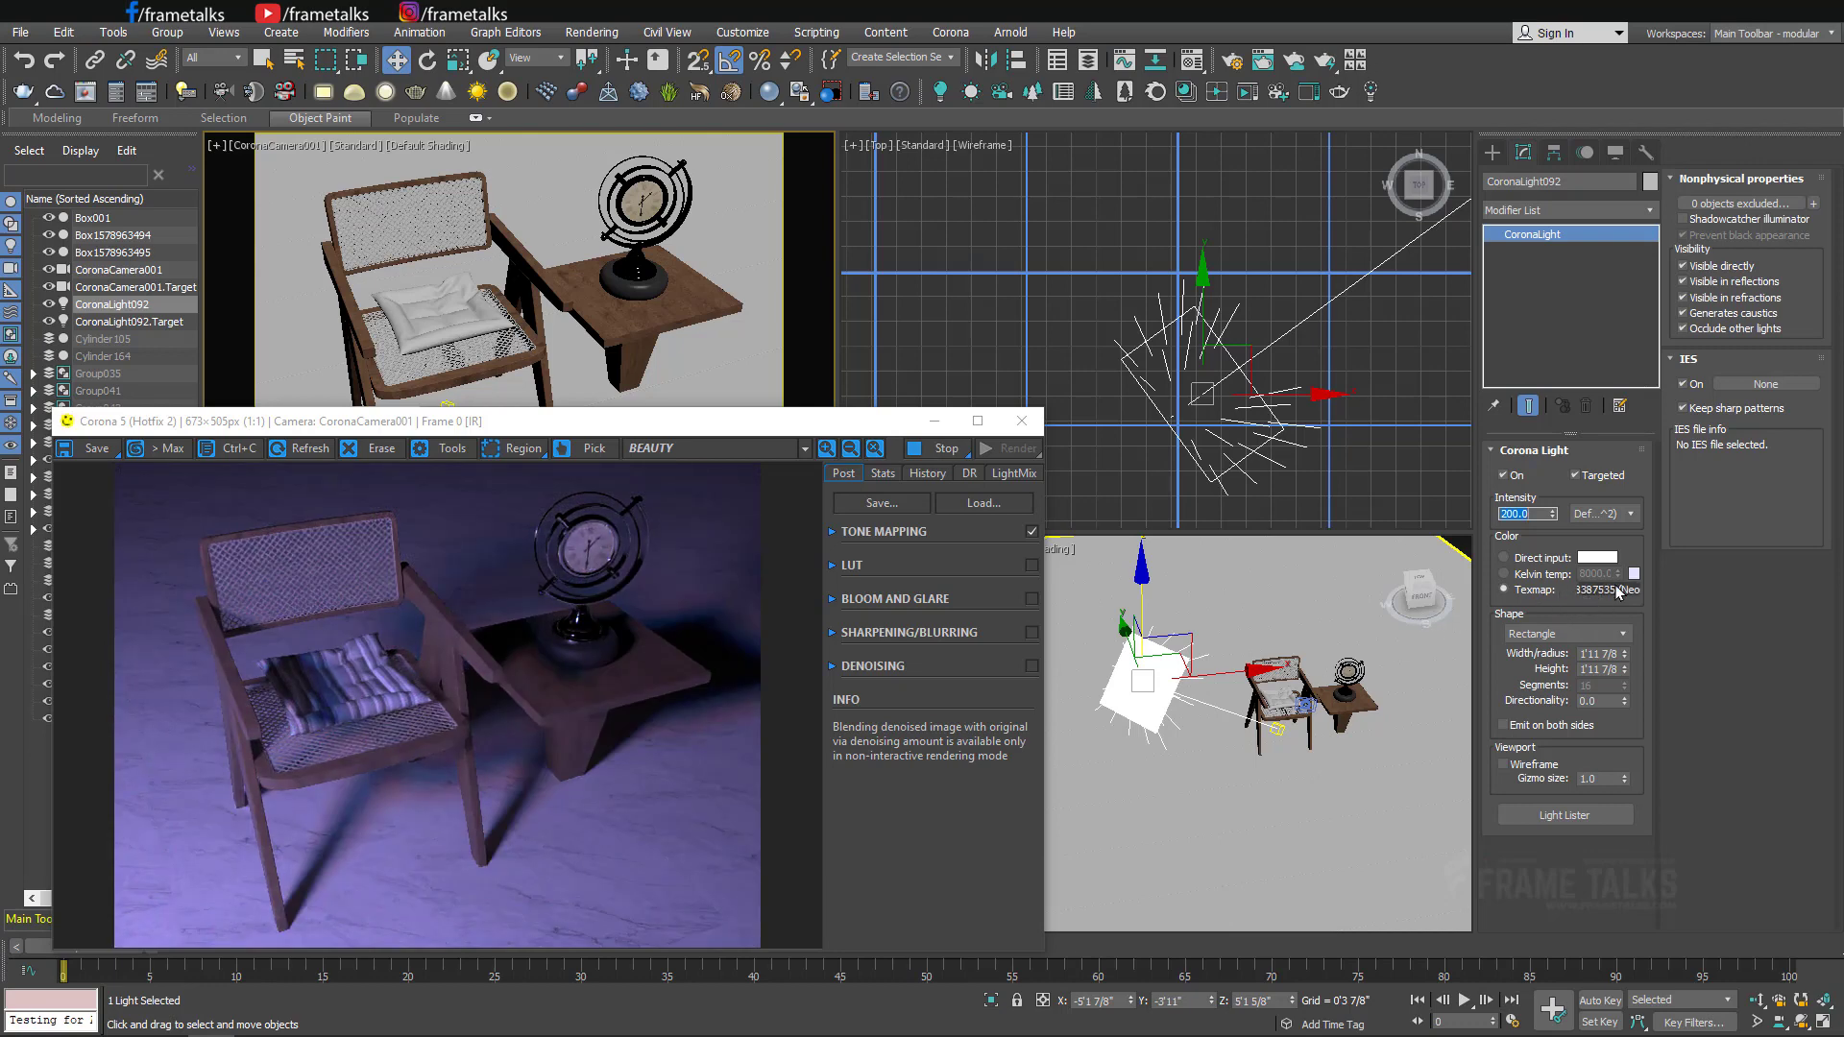
Return the light to white Direct input colour at intensity 50.
left_click(1533, 562)
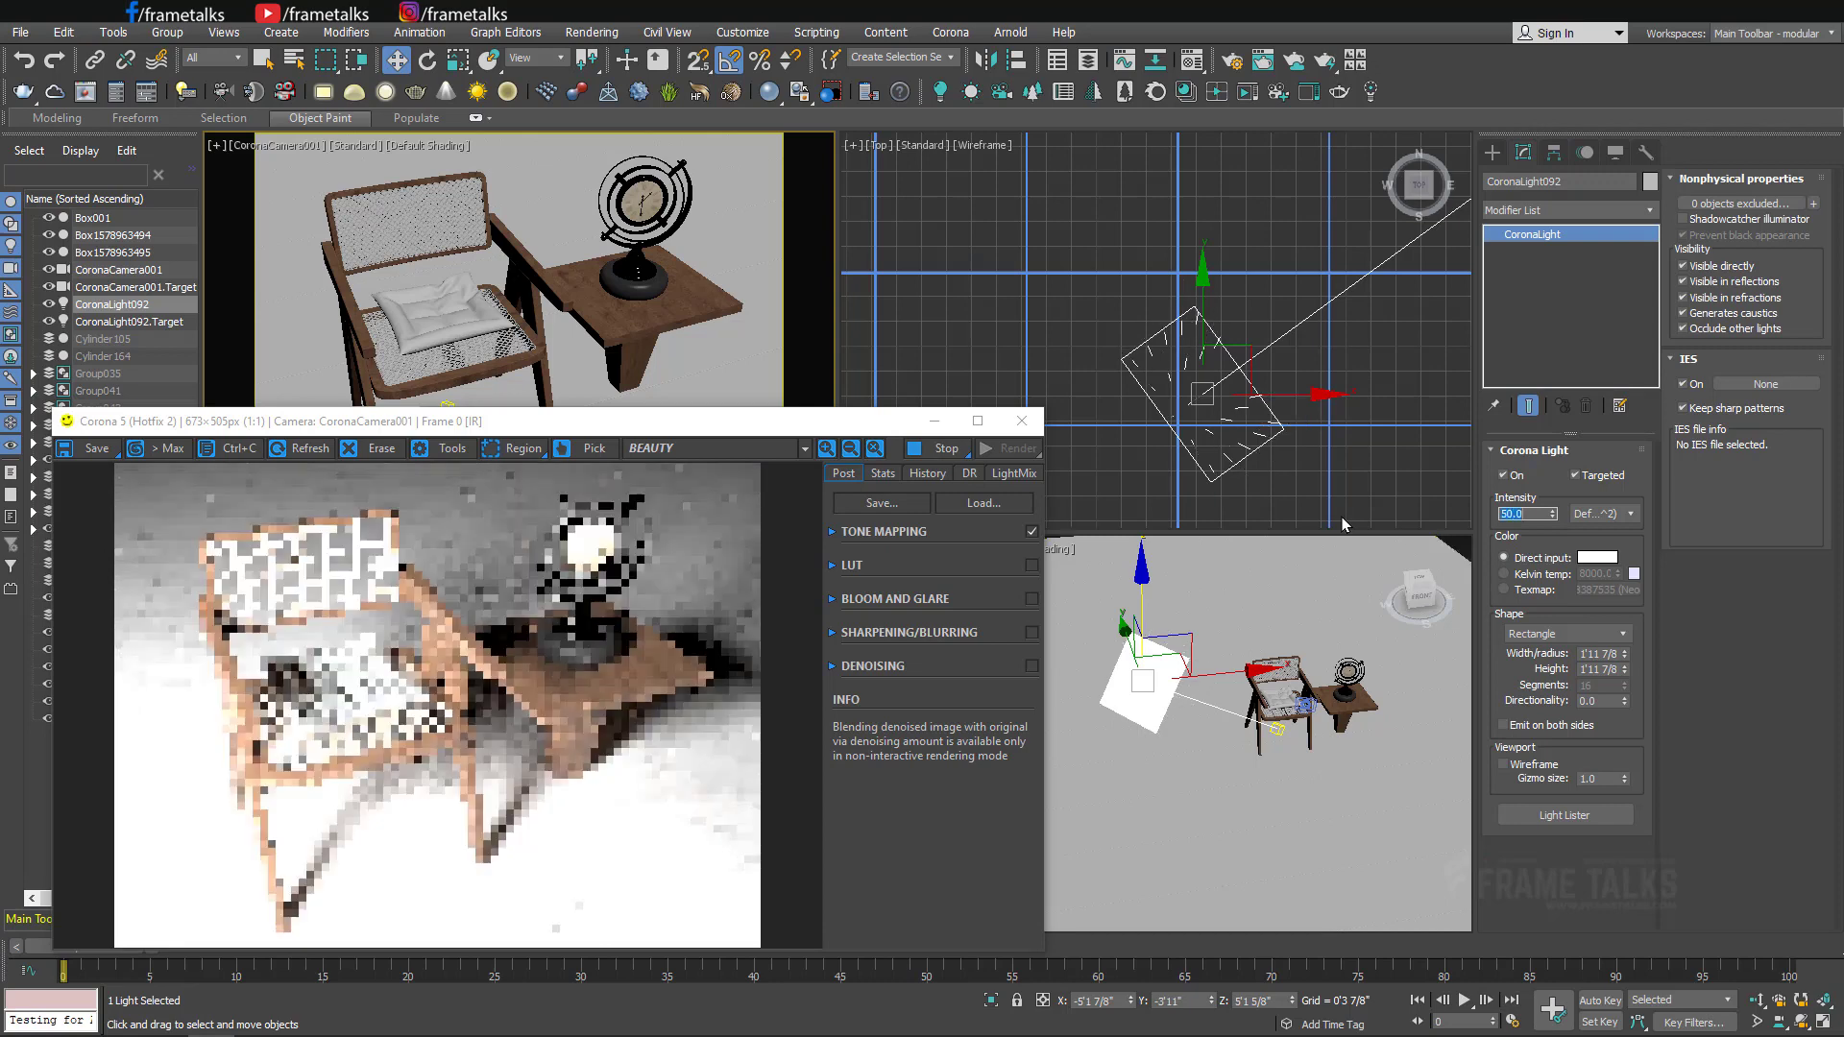
type("50")
key("Return")
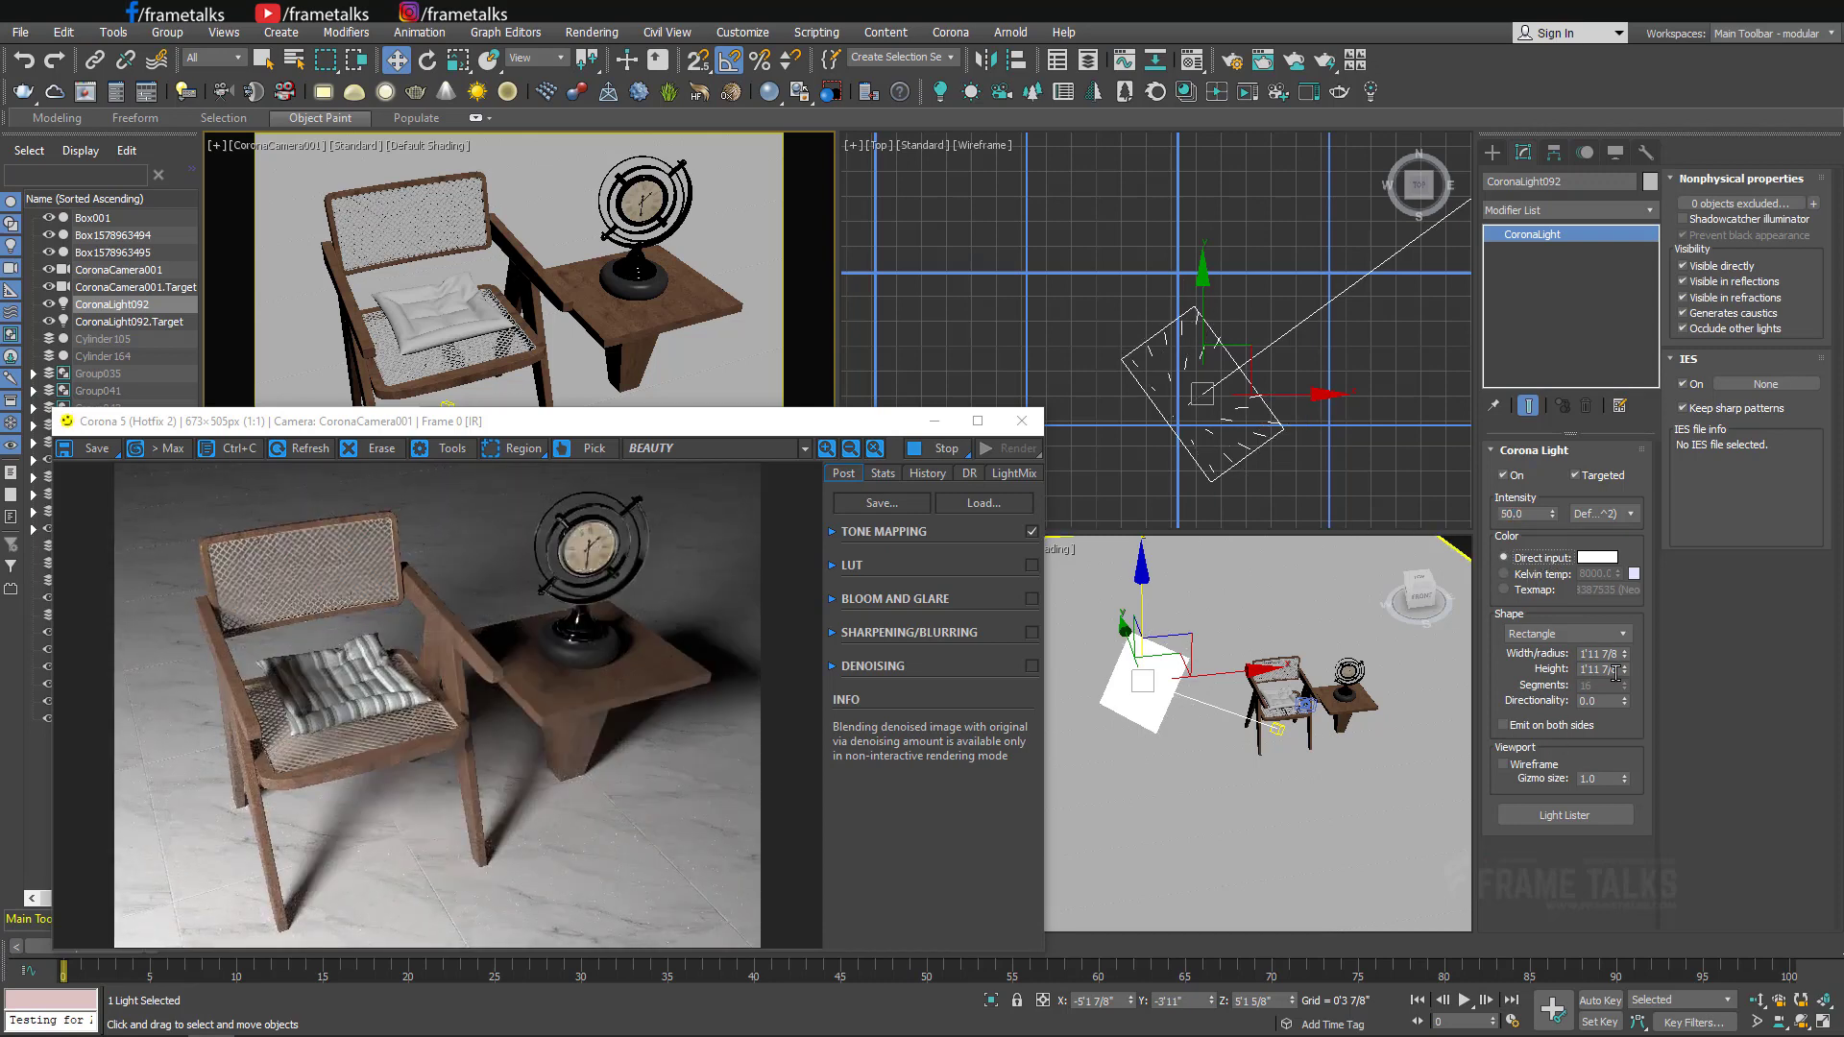
Move the light over the chair, re-rendering through the camera view.
left_click_drag(1193, 675, 1414, 728)
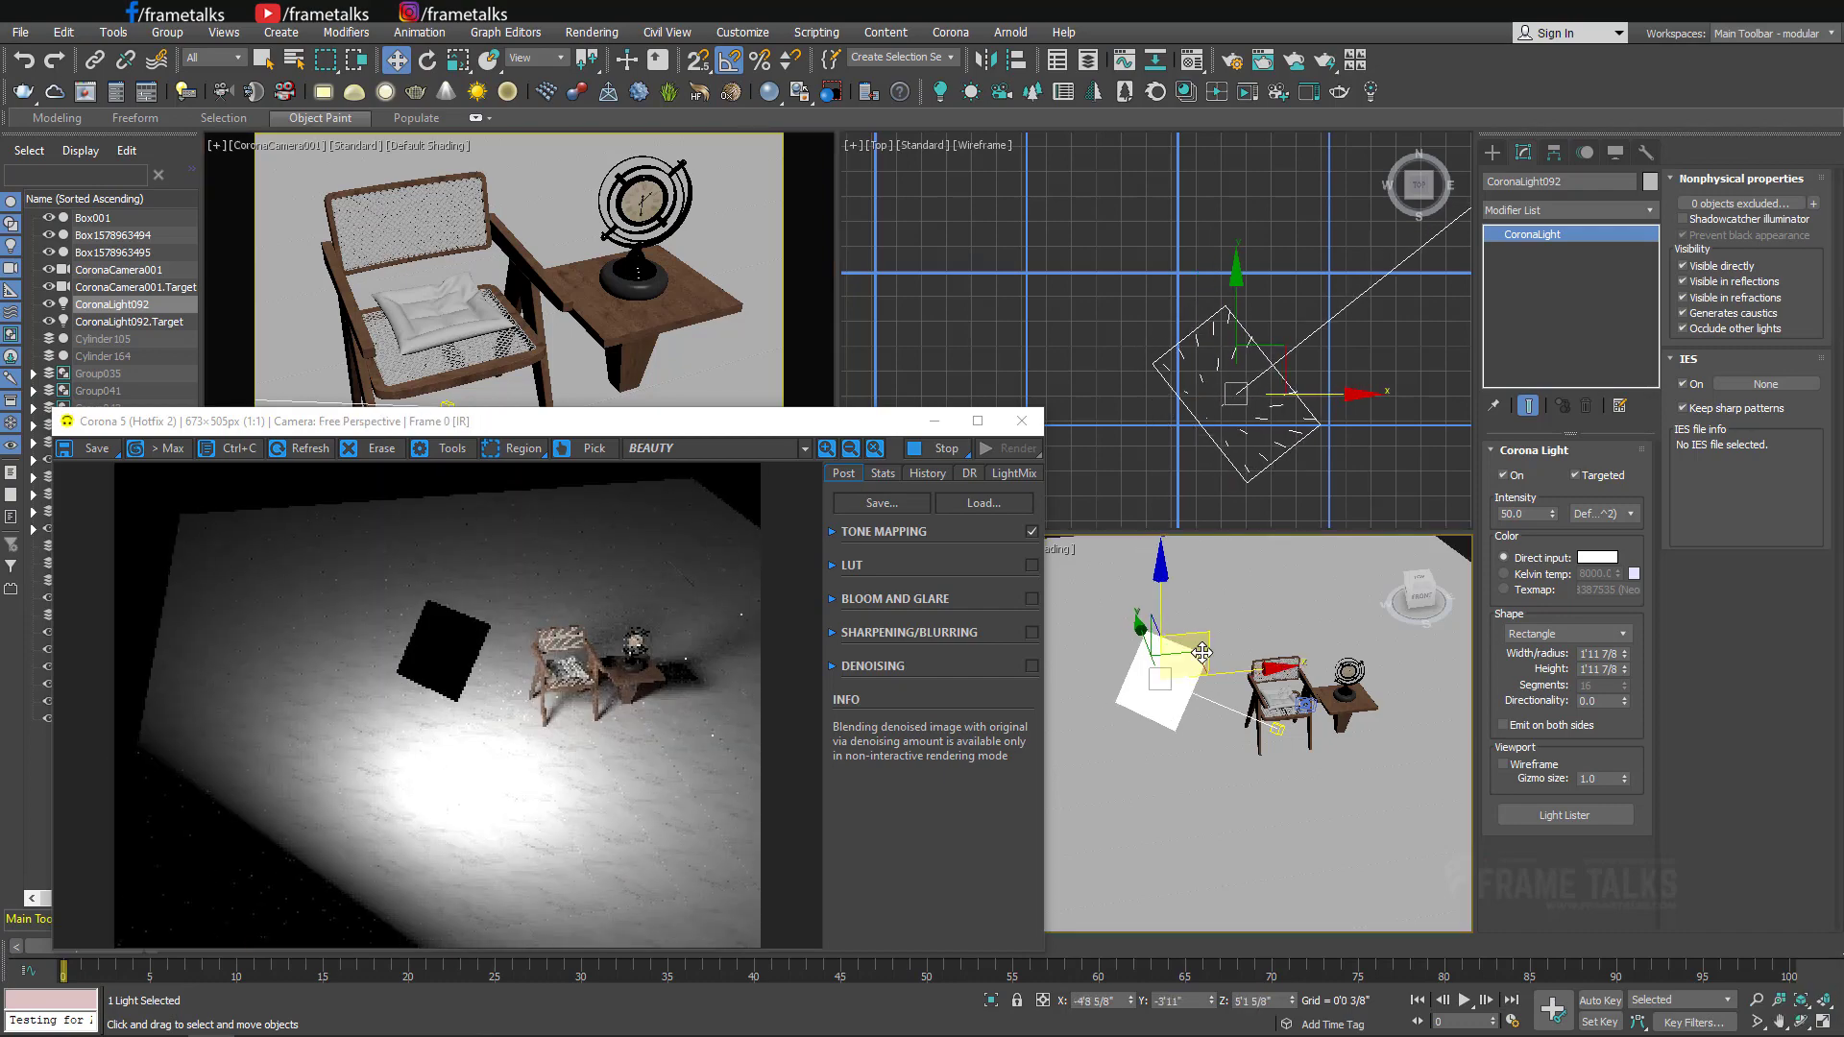
mouse_move(1414, 728)
middle_mouse_down("alt")
mouse_move(1290, 665)
mouse_move(1218, 576)
middle_mouse_up("alt")
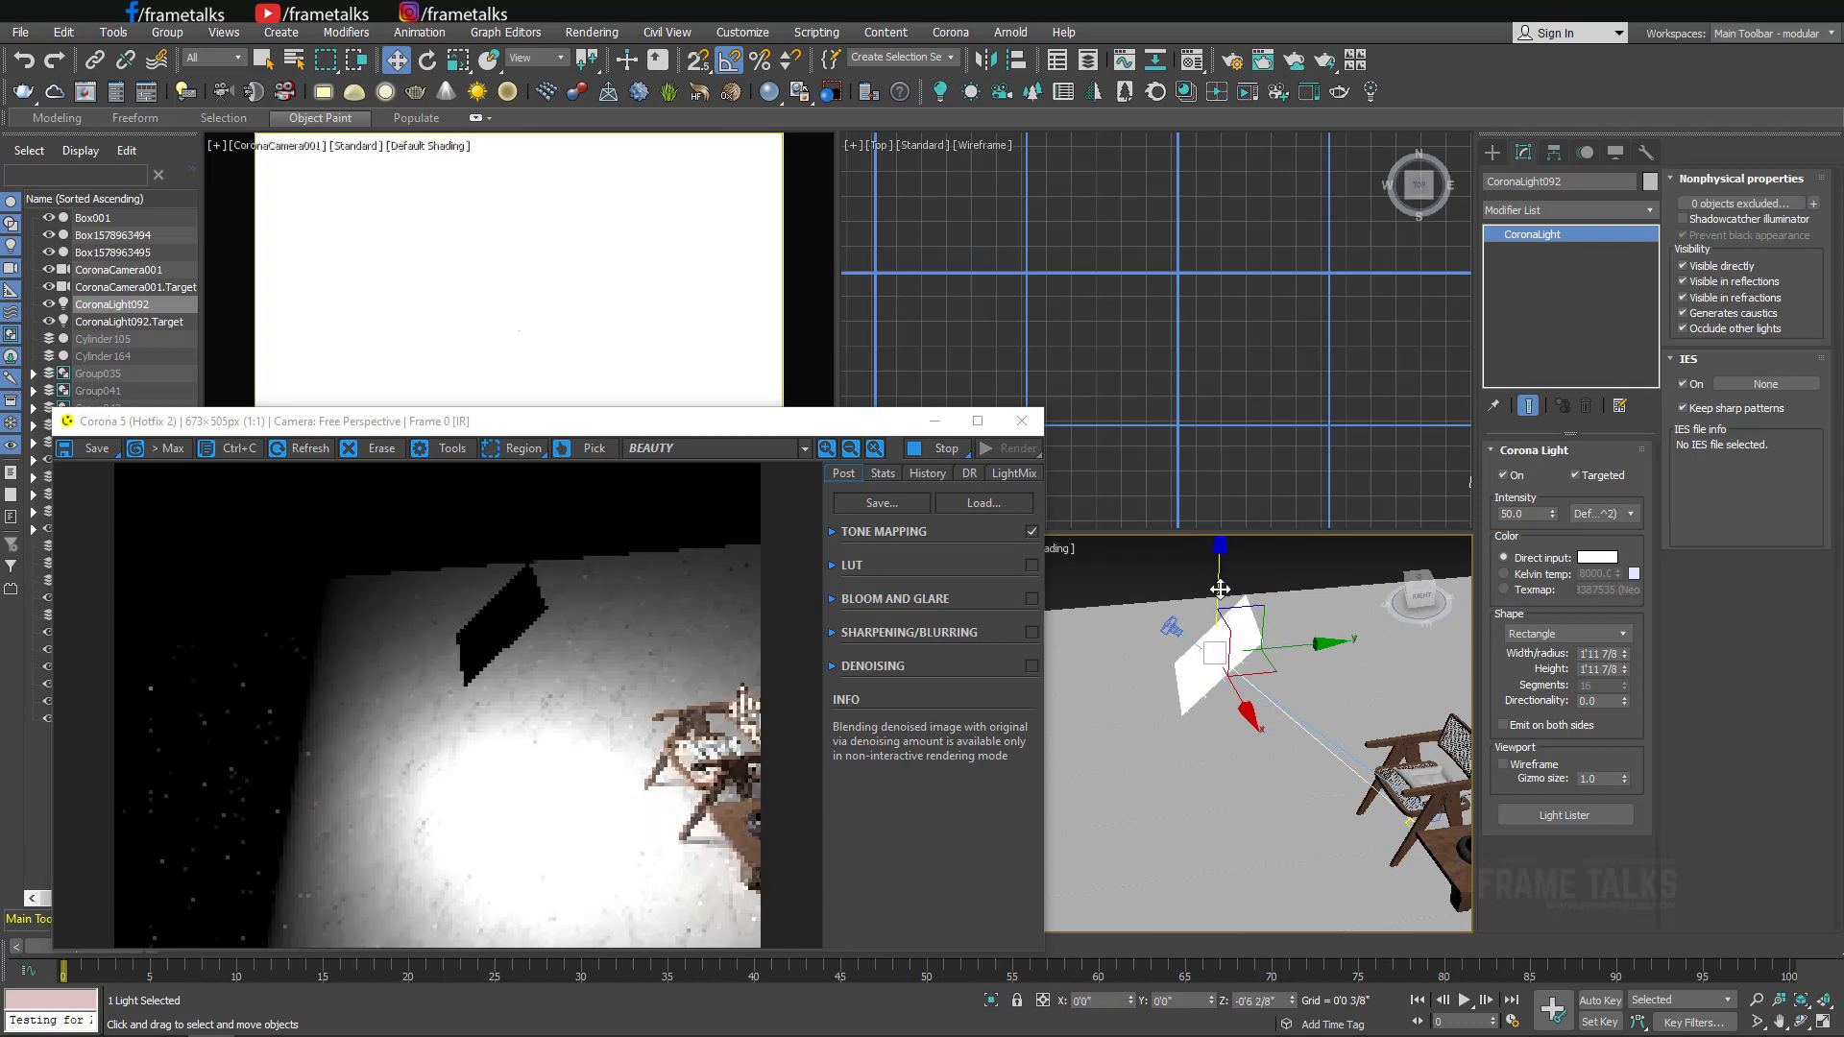
right_click(669, 300)
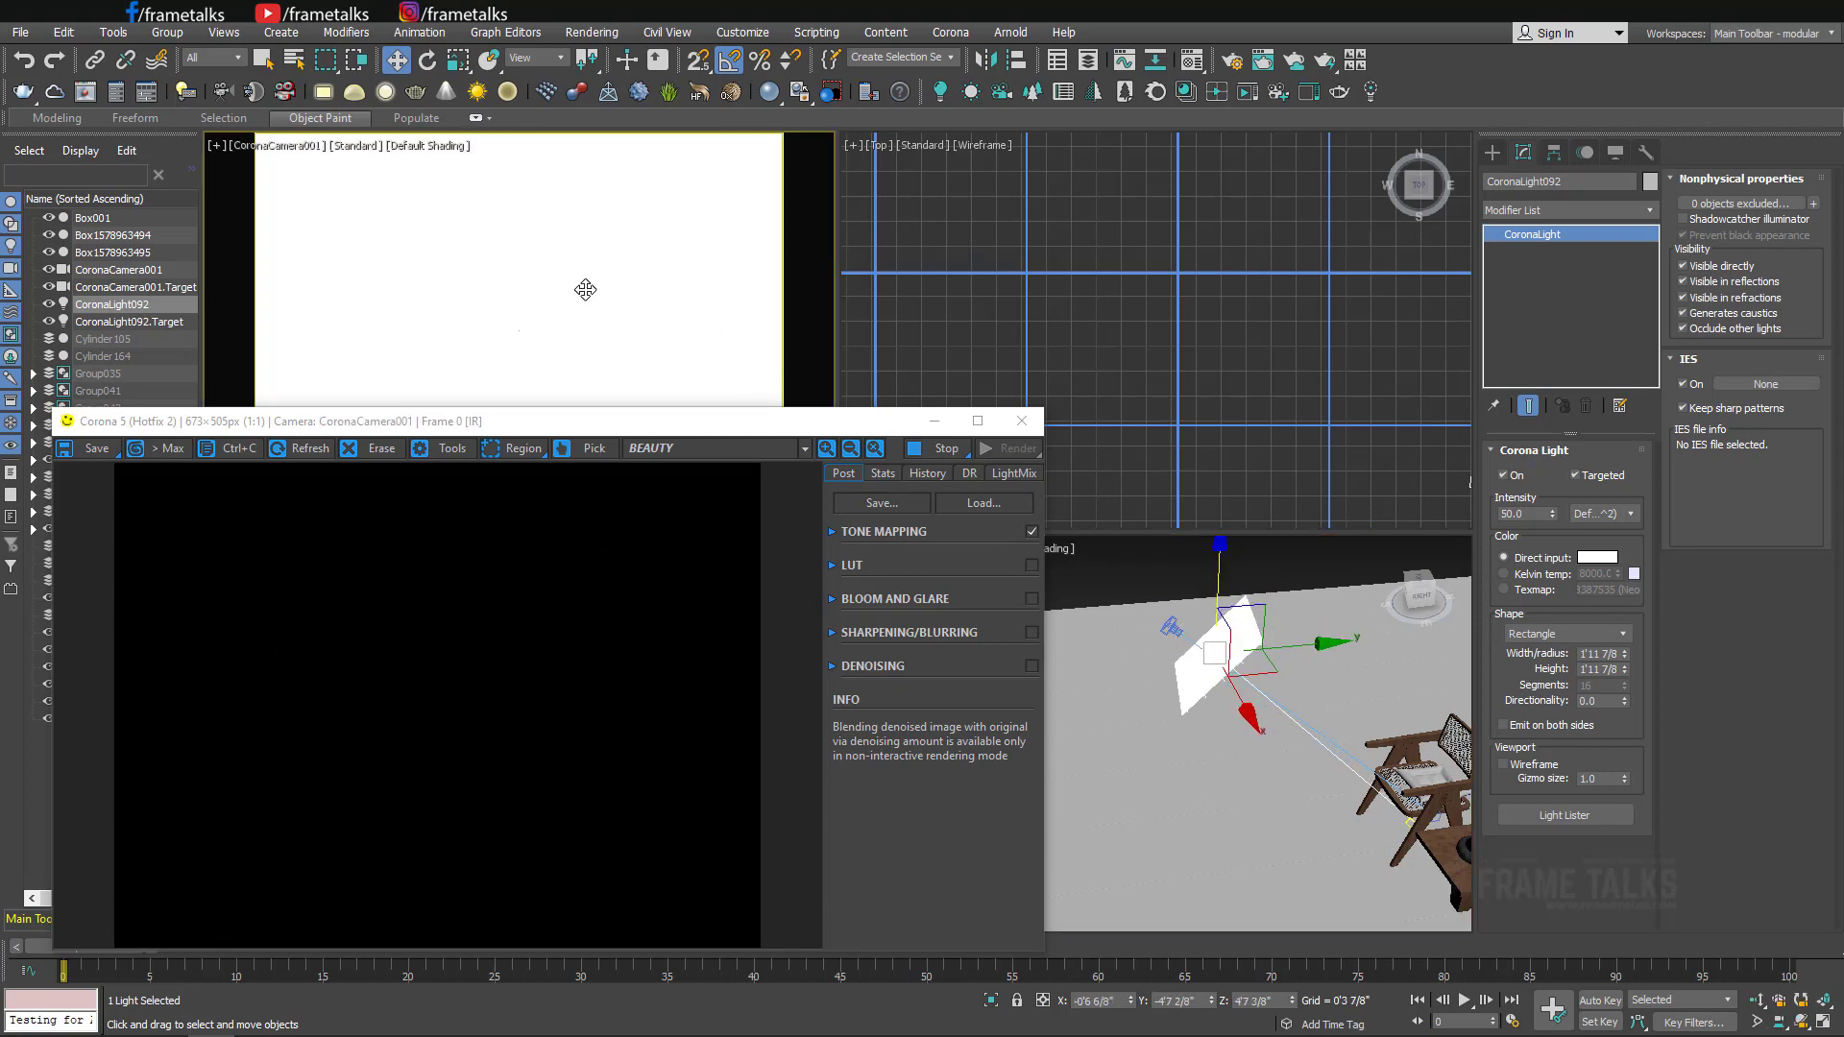
mouse_move(1201, 722)
middle_mouse_down("alt")
mouse_move(1181, 672)
mouse_move(1312, 631)
middle_mouse_up("alt")
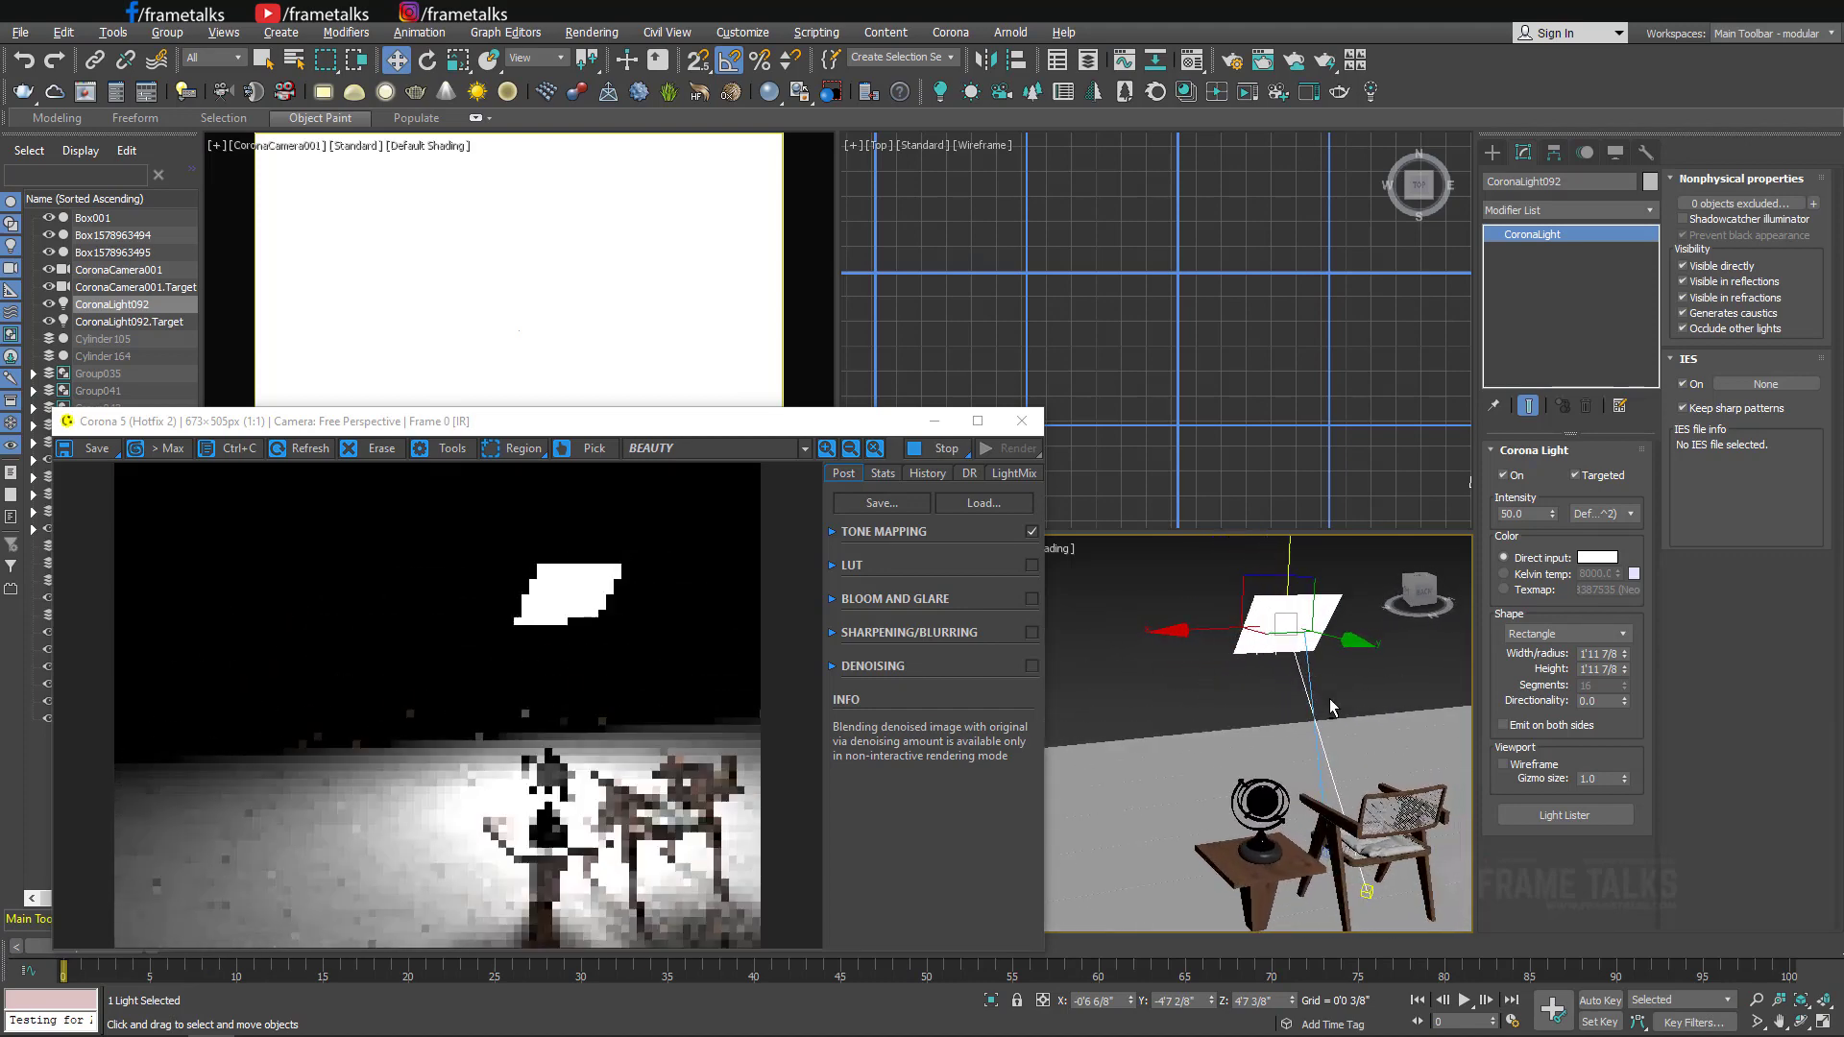
left_click_drag(1312, 631, 1369, 645)
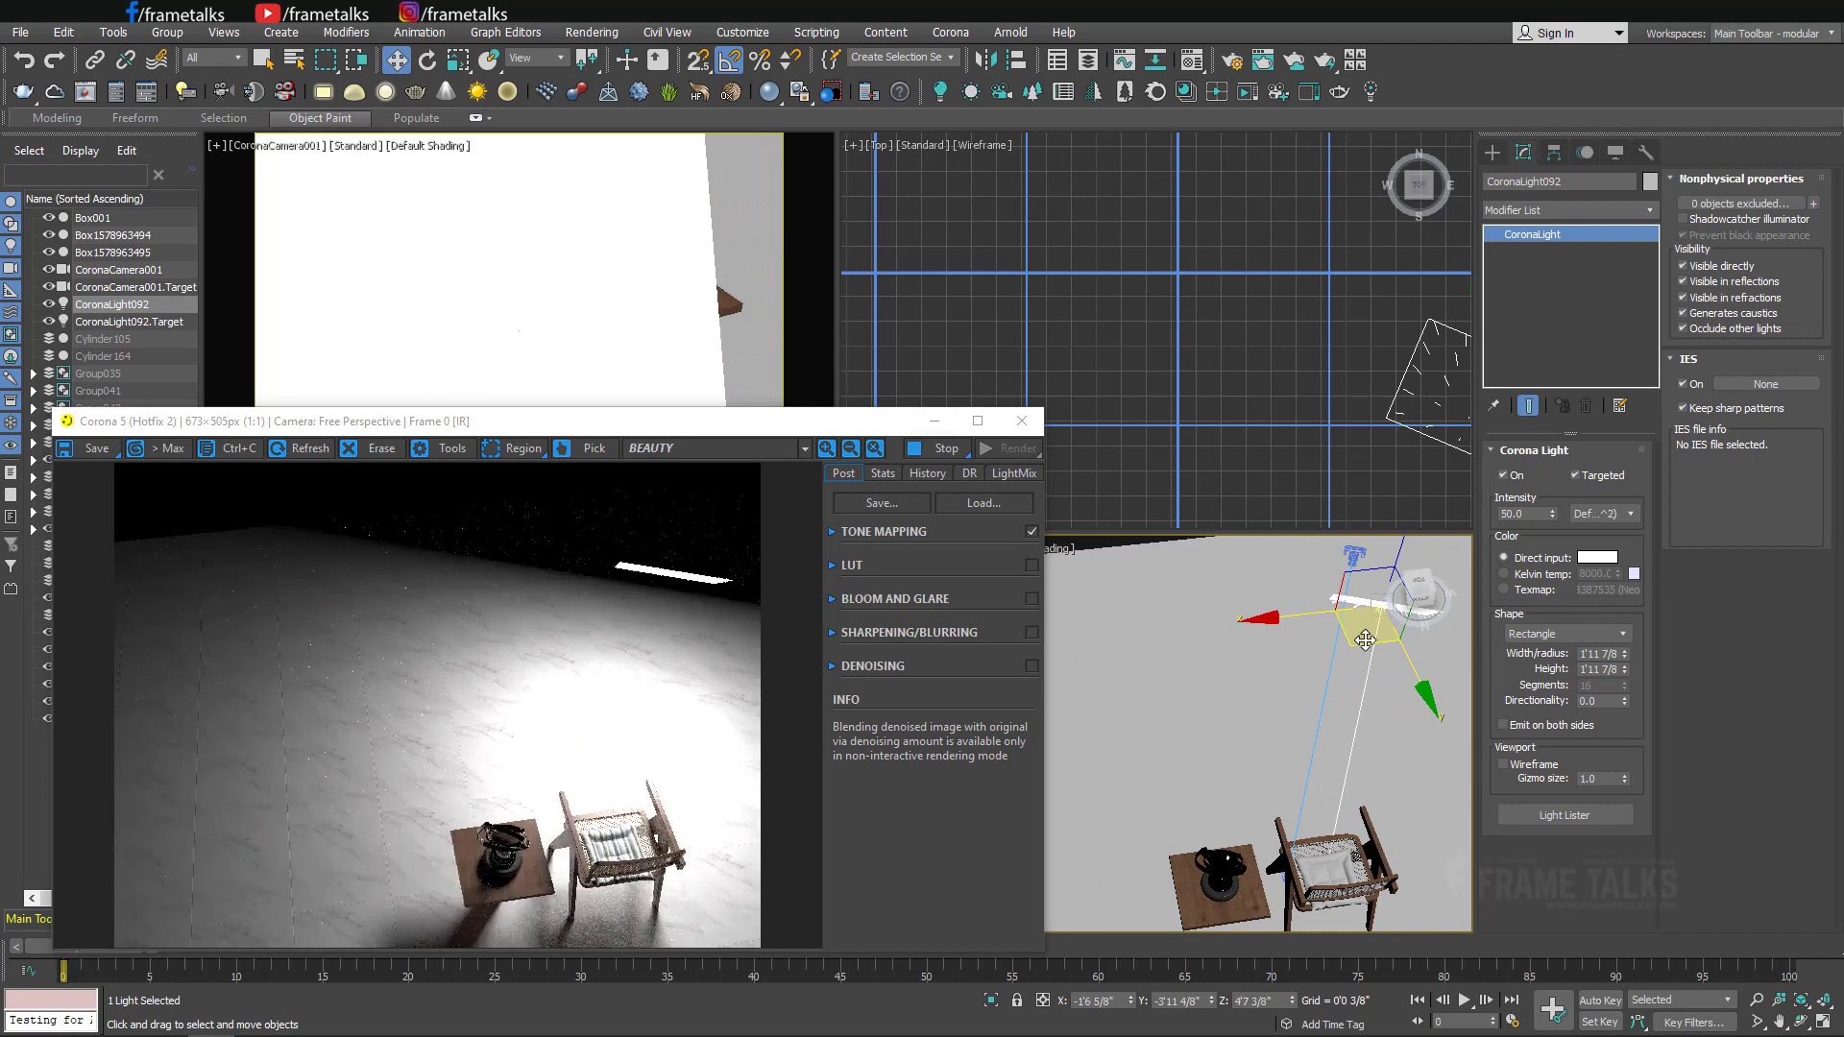
left_click_drag(1370, 636, 1382, 656)
right_click(584, 404)
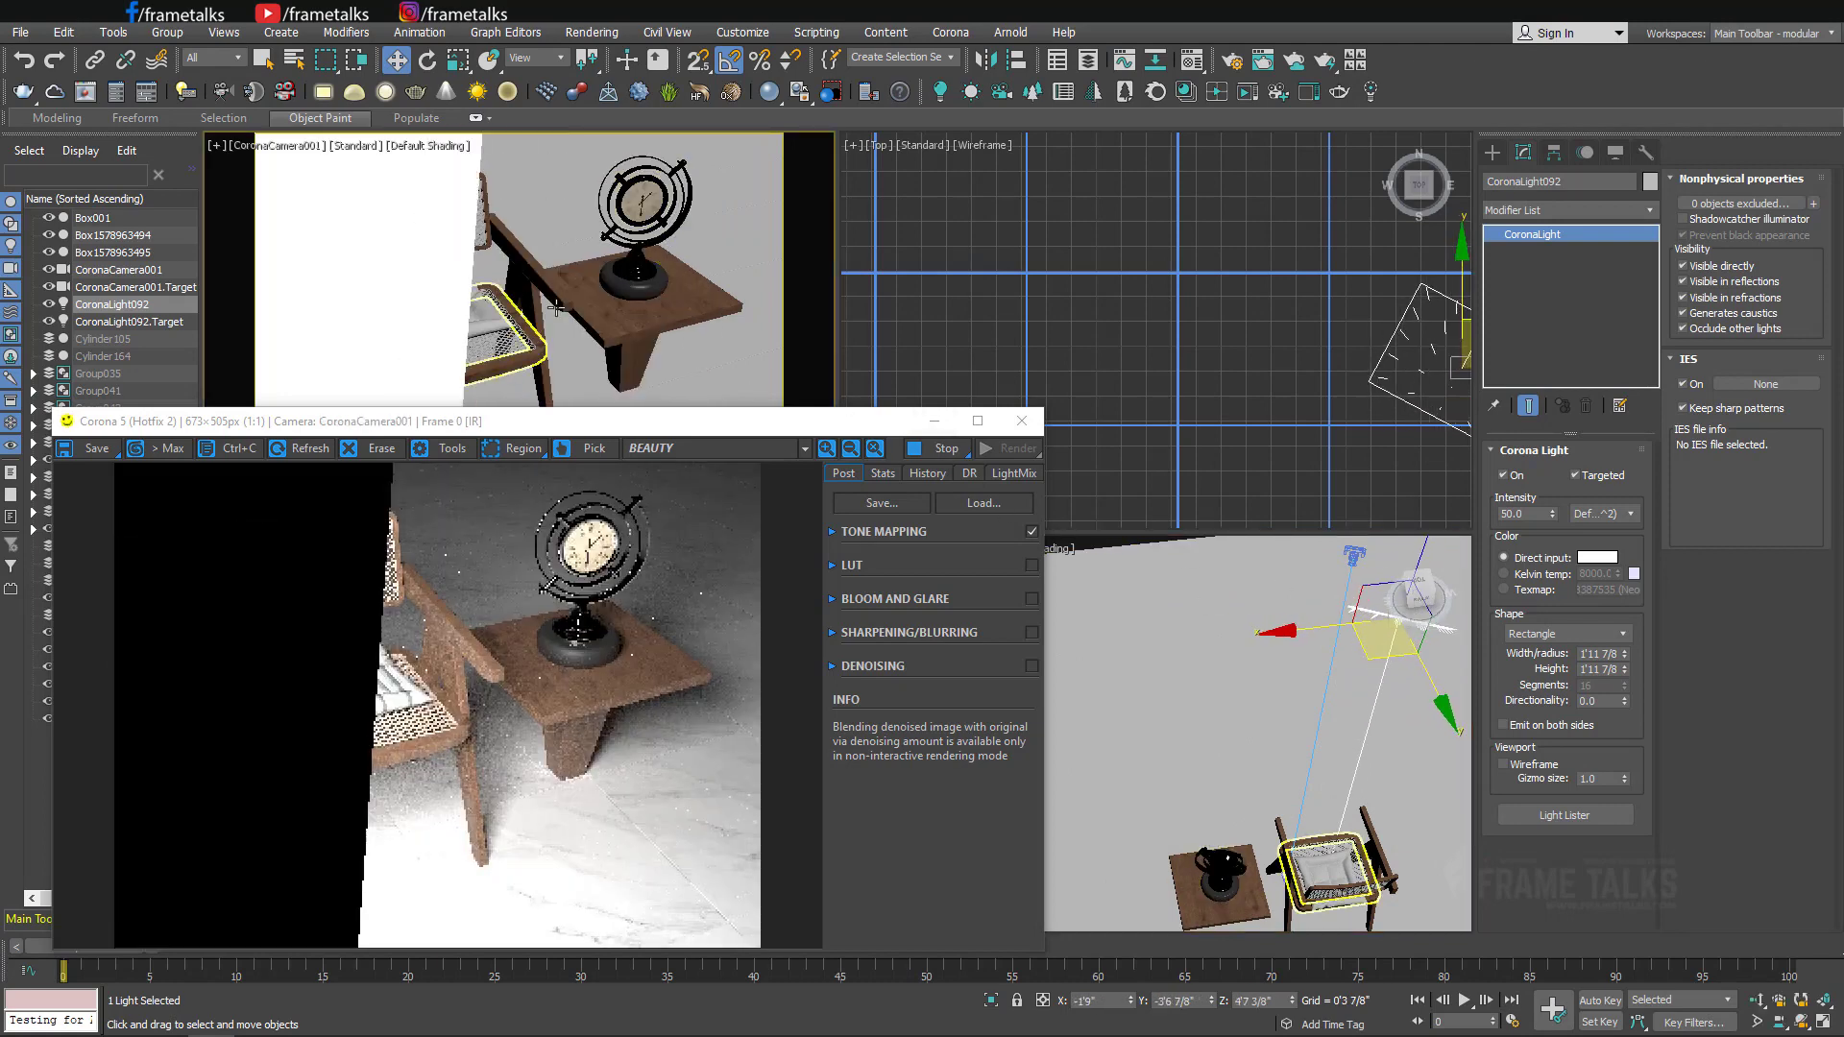
middle_click_drag(1227, 679, 1287, 663, "alt")
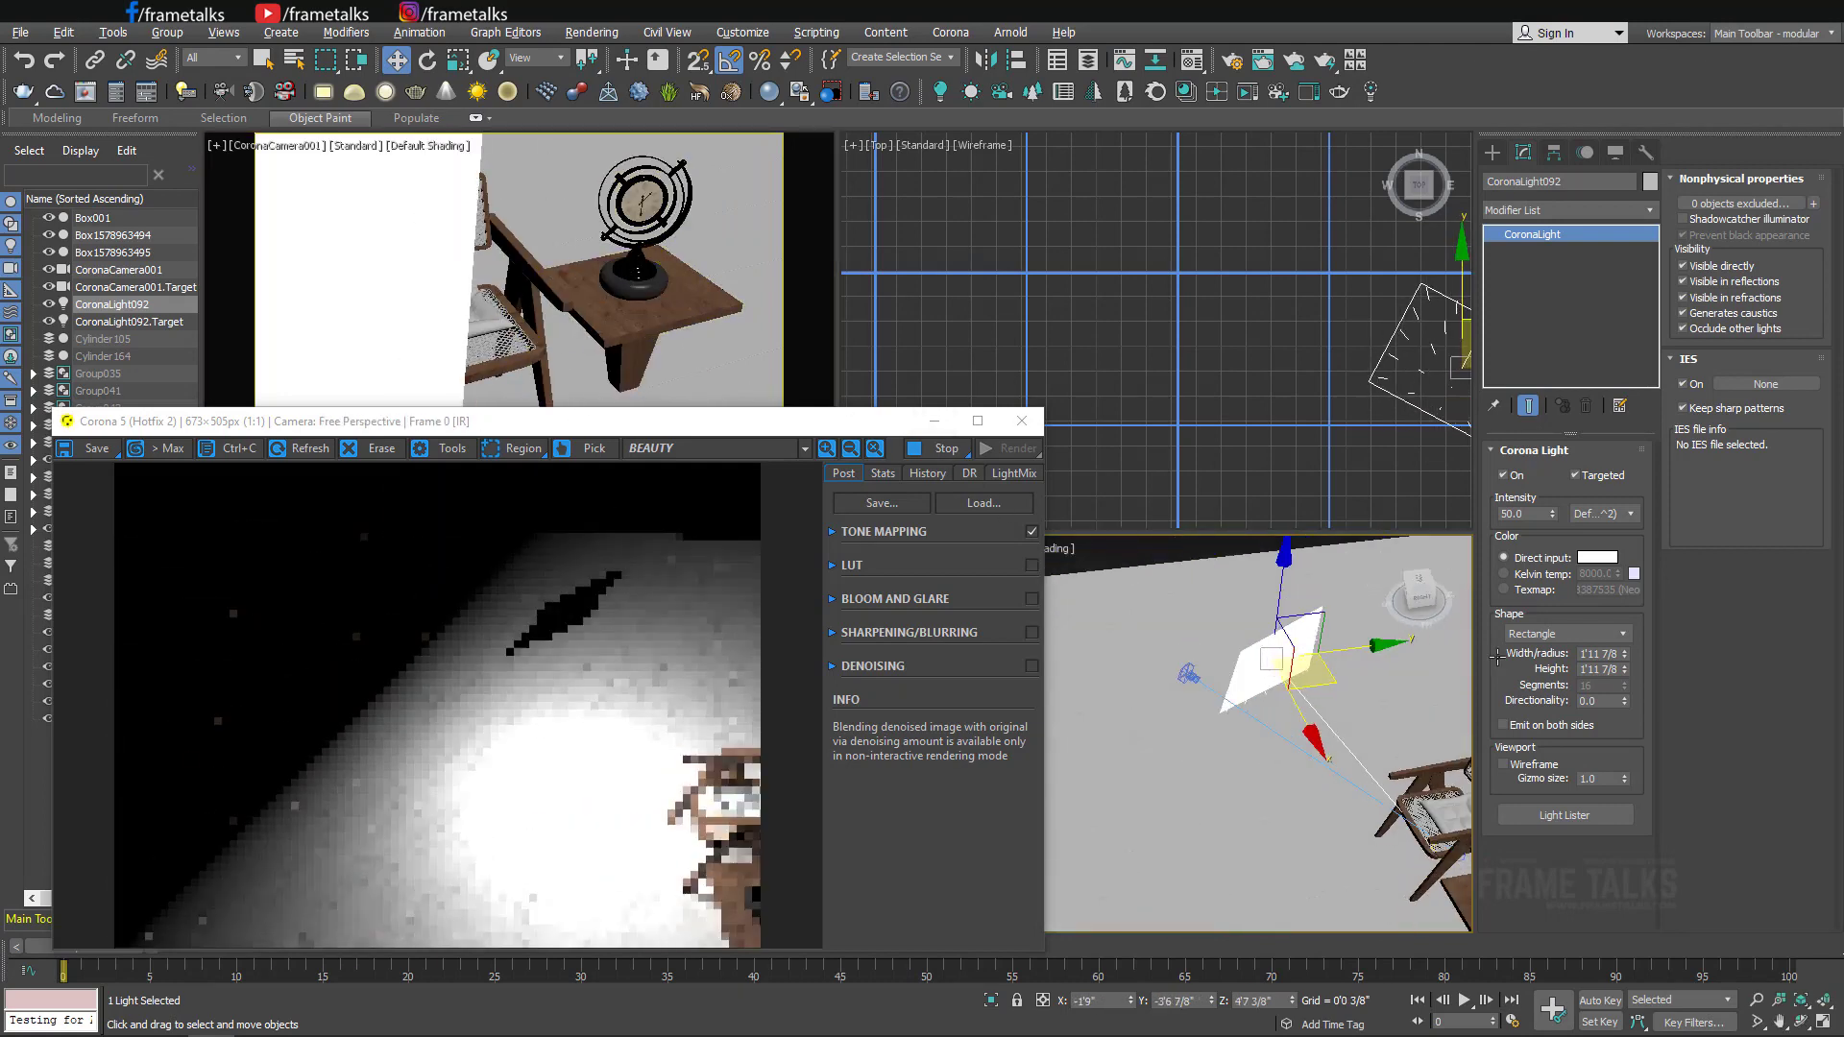
right_click(627, 353)
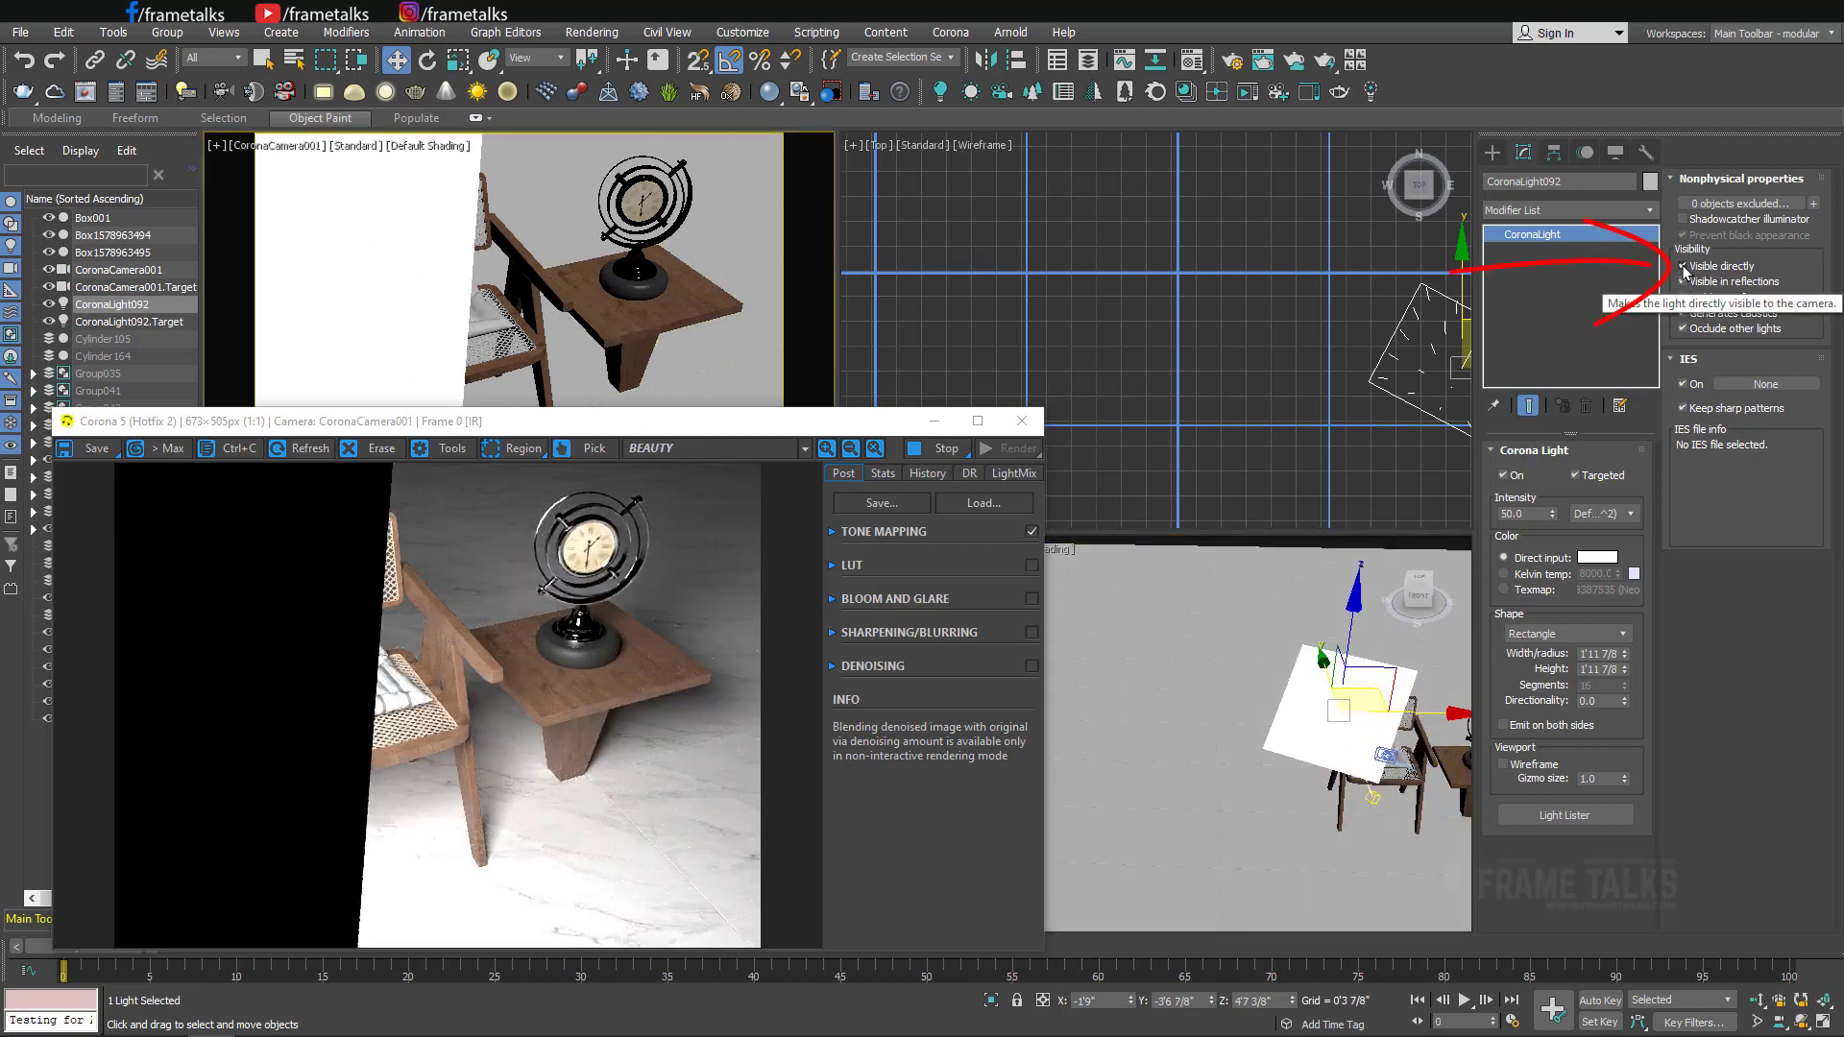
Uncheck Visible directly and nudge the light further right.
left_click(1713, 271)
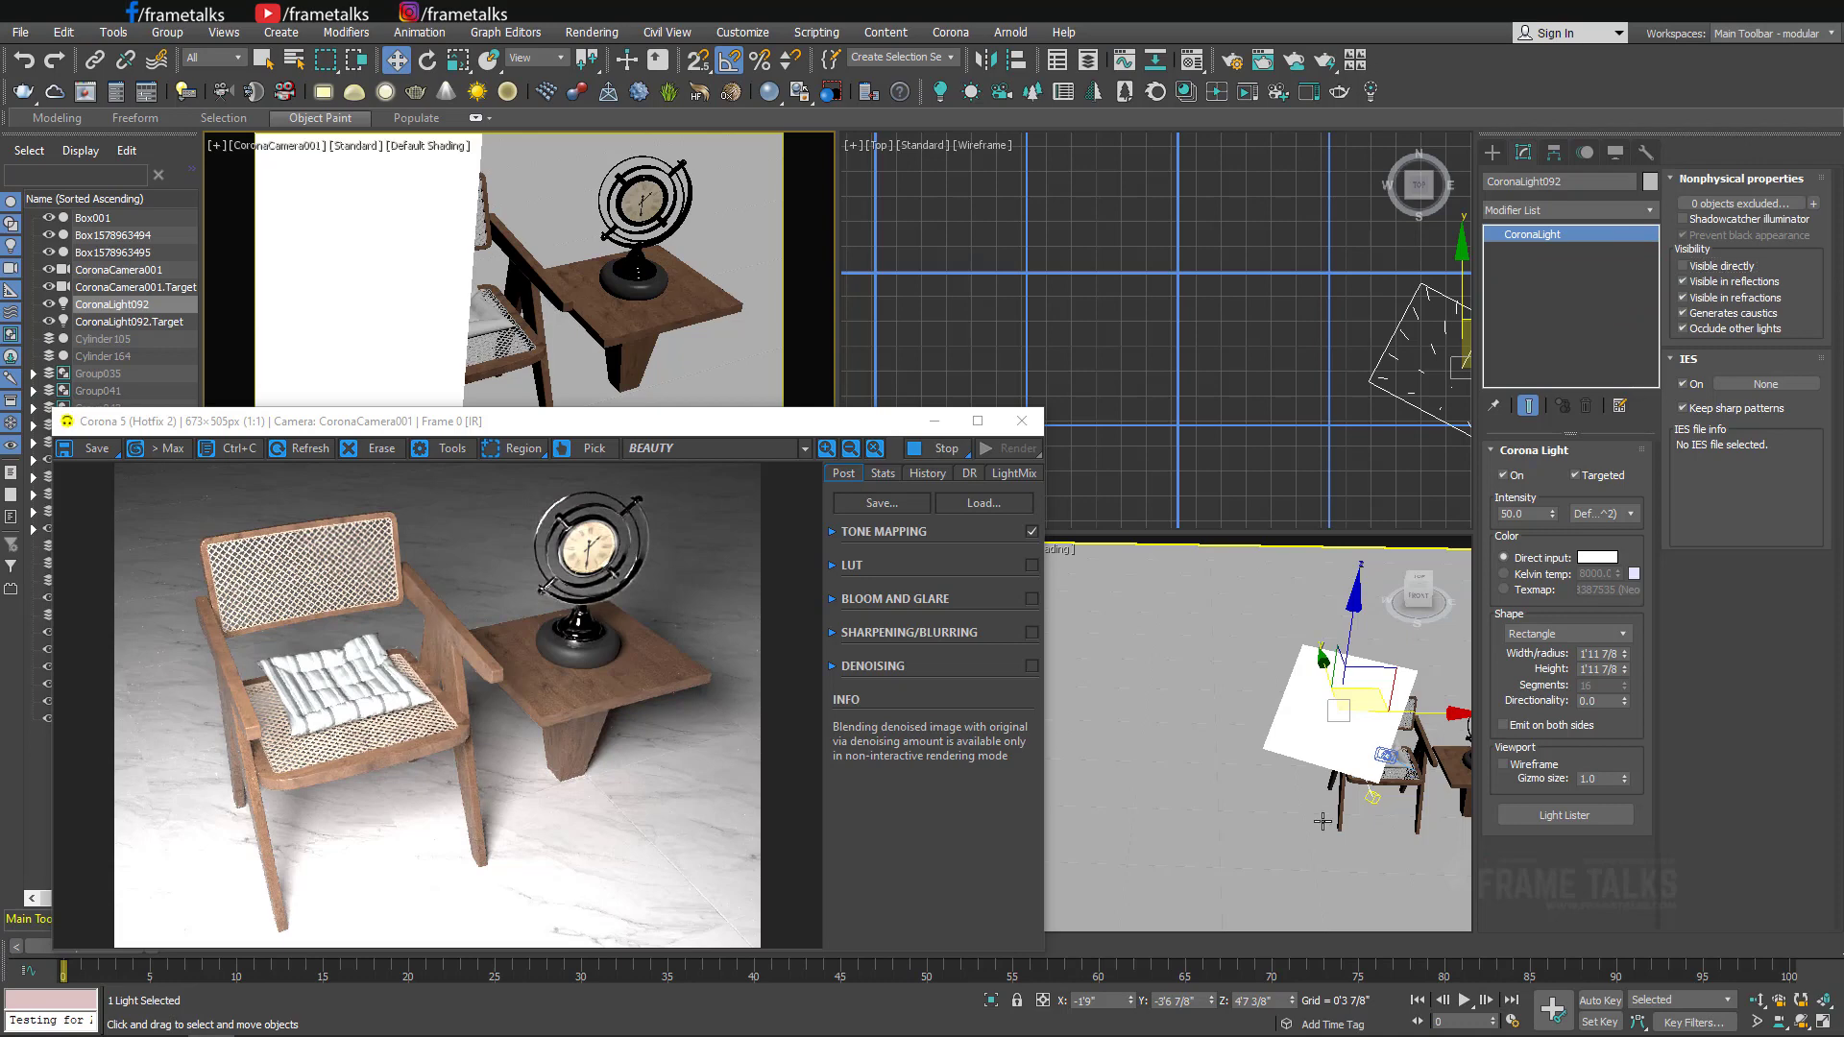
left_click_drag(1375, 690, 1406, 706)
middle_click(655, 271)
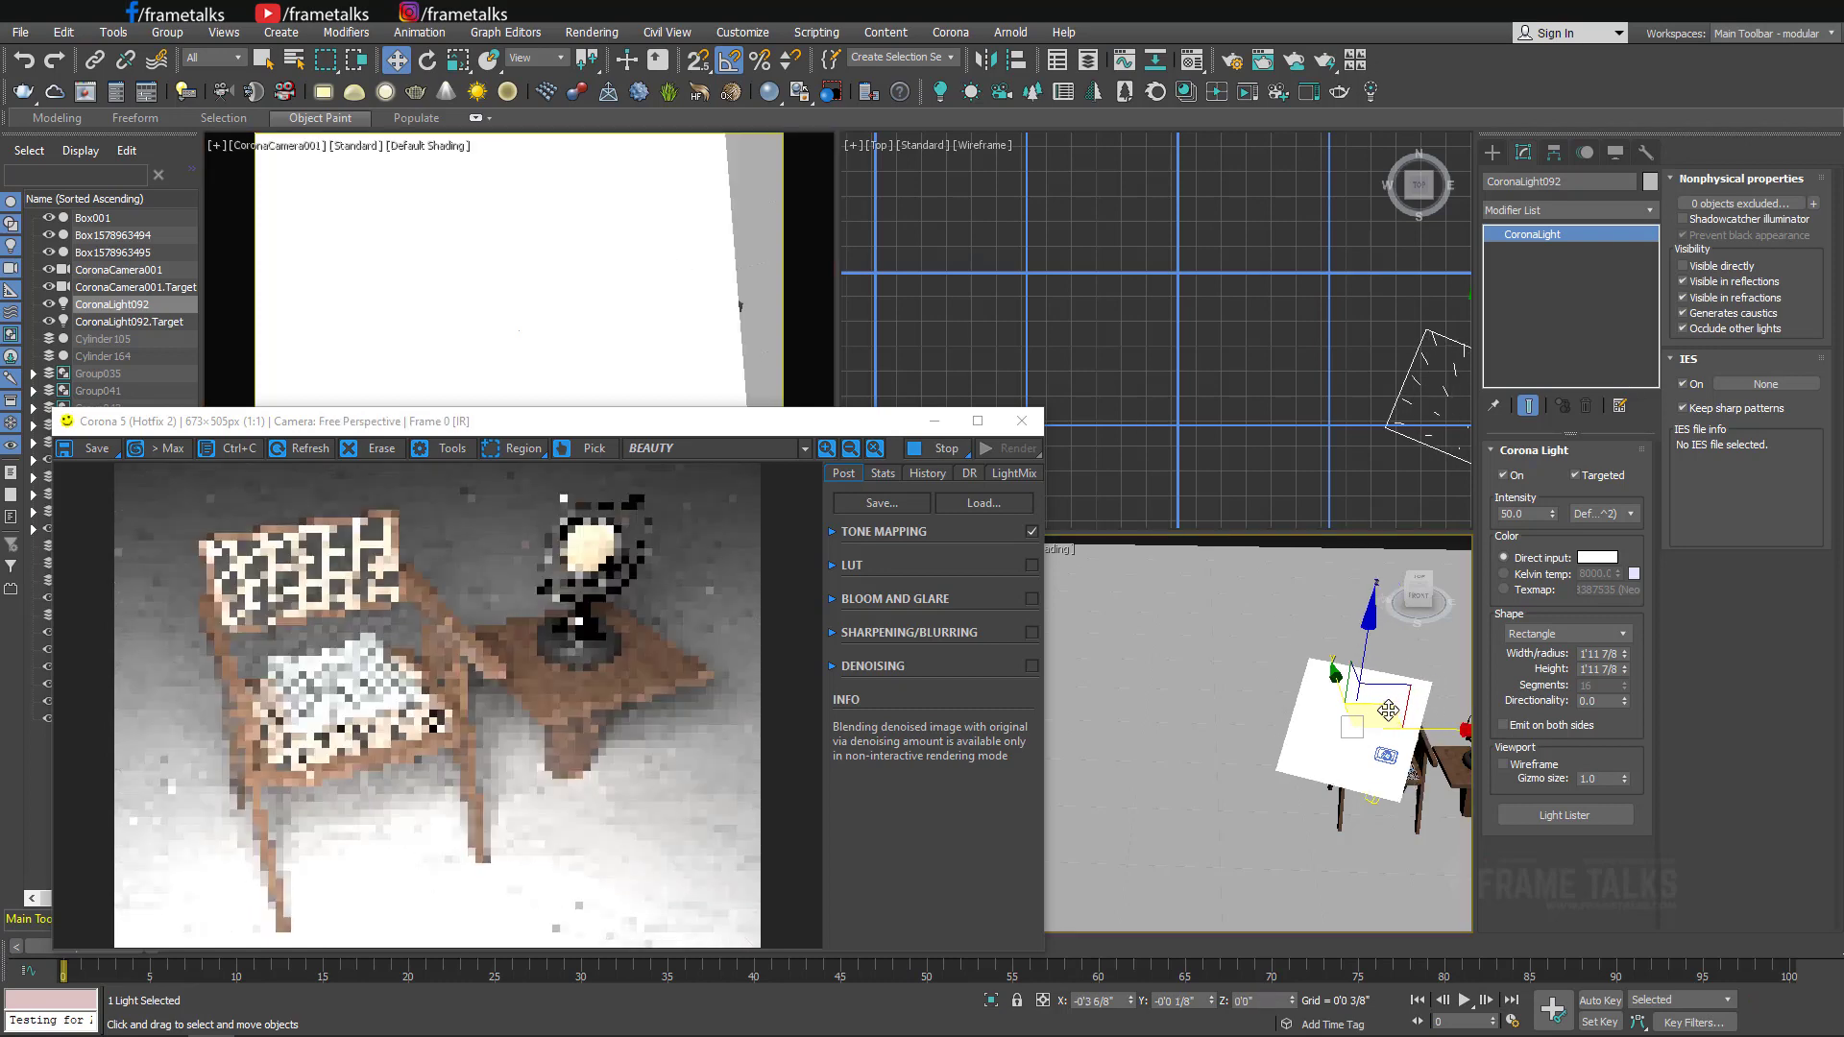
Show the light as a wireframe in viewports and enter its new gizmo size.
left_click(1407, 672)
left_click(1504, 765)
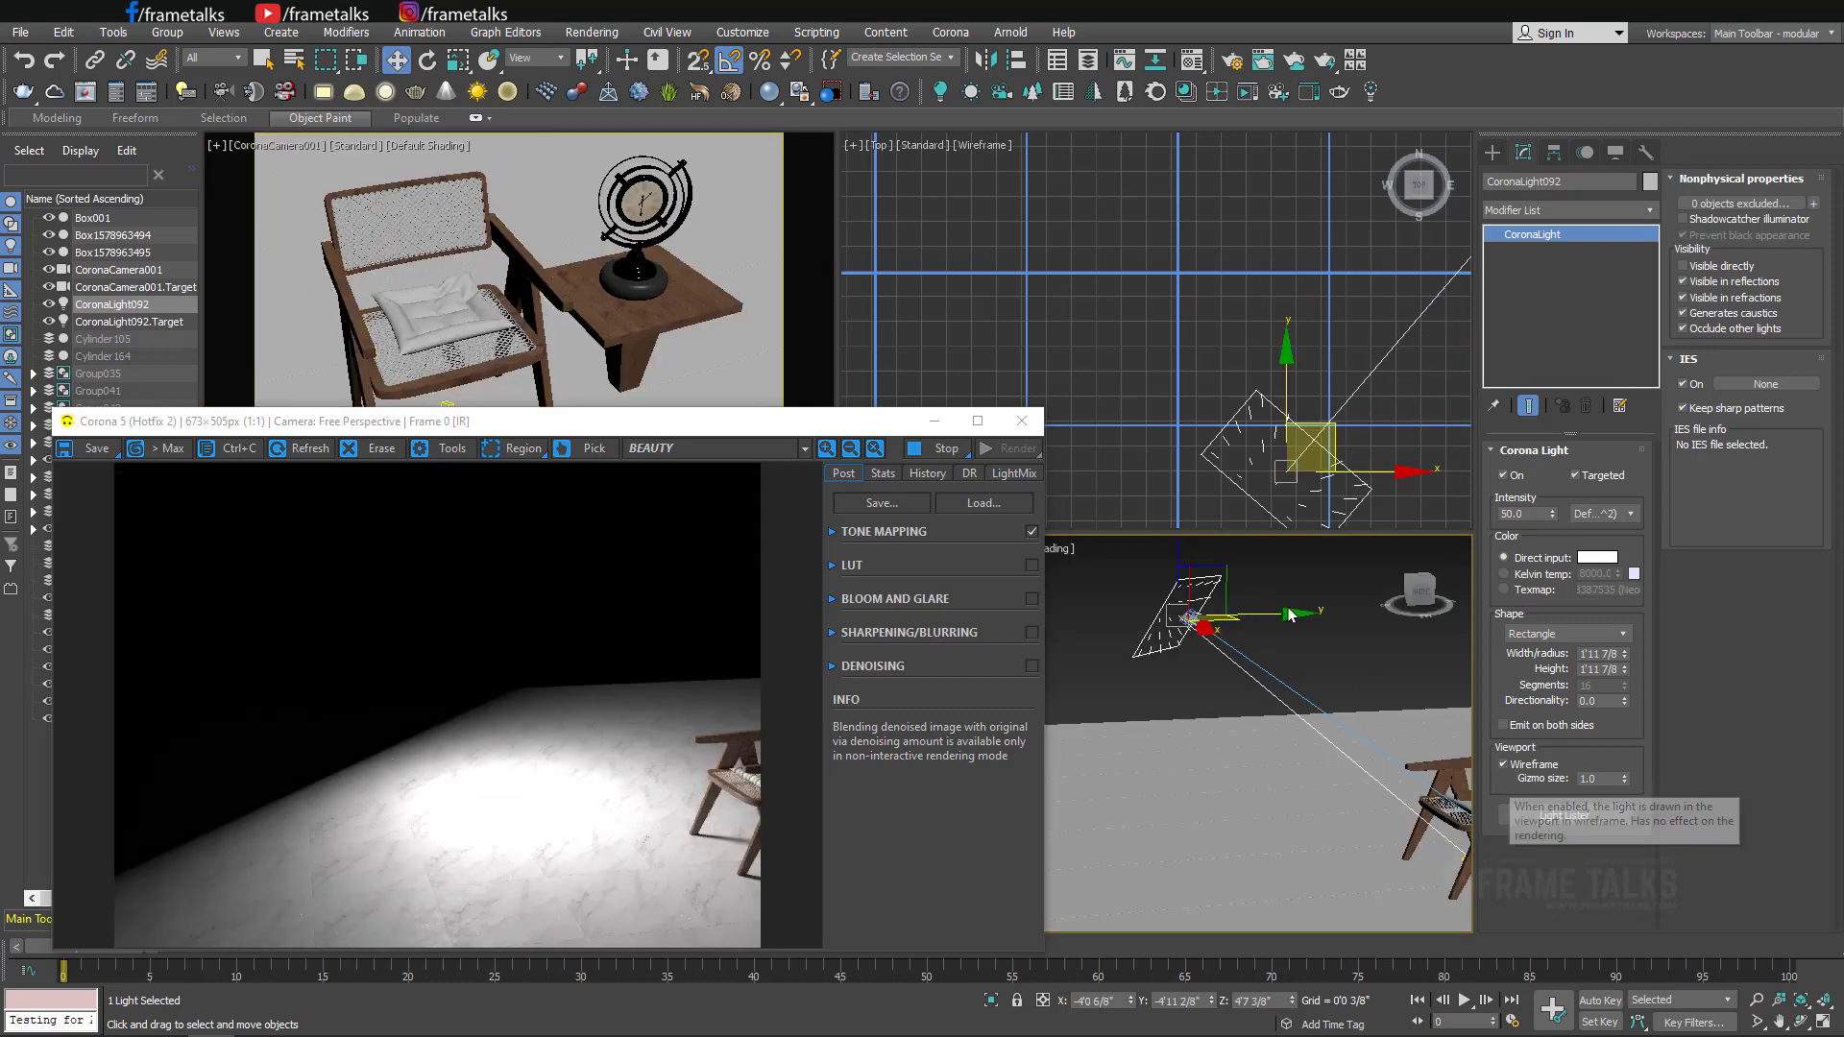
left_click(1528, 766)
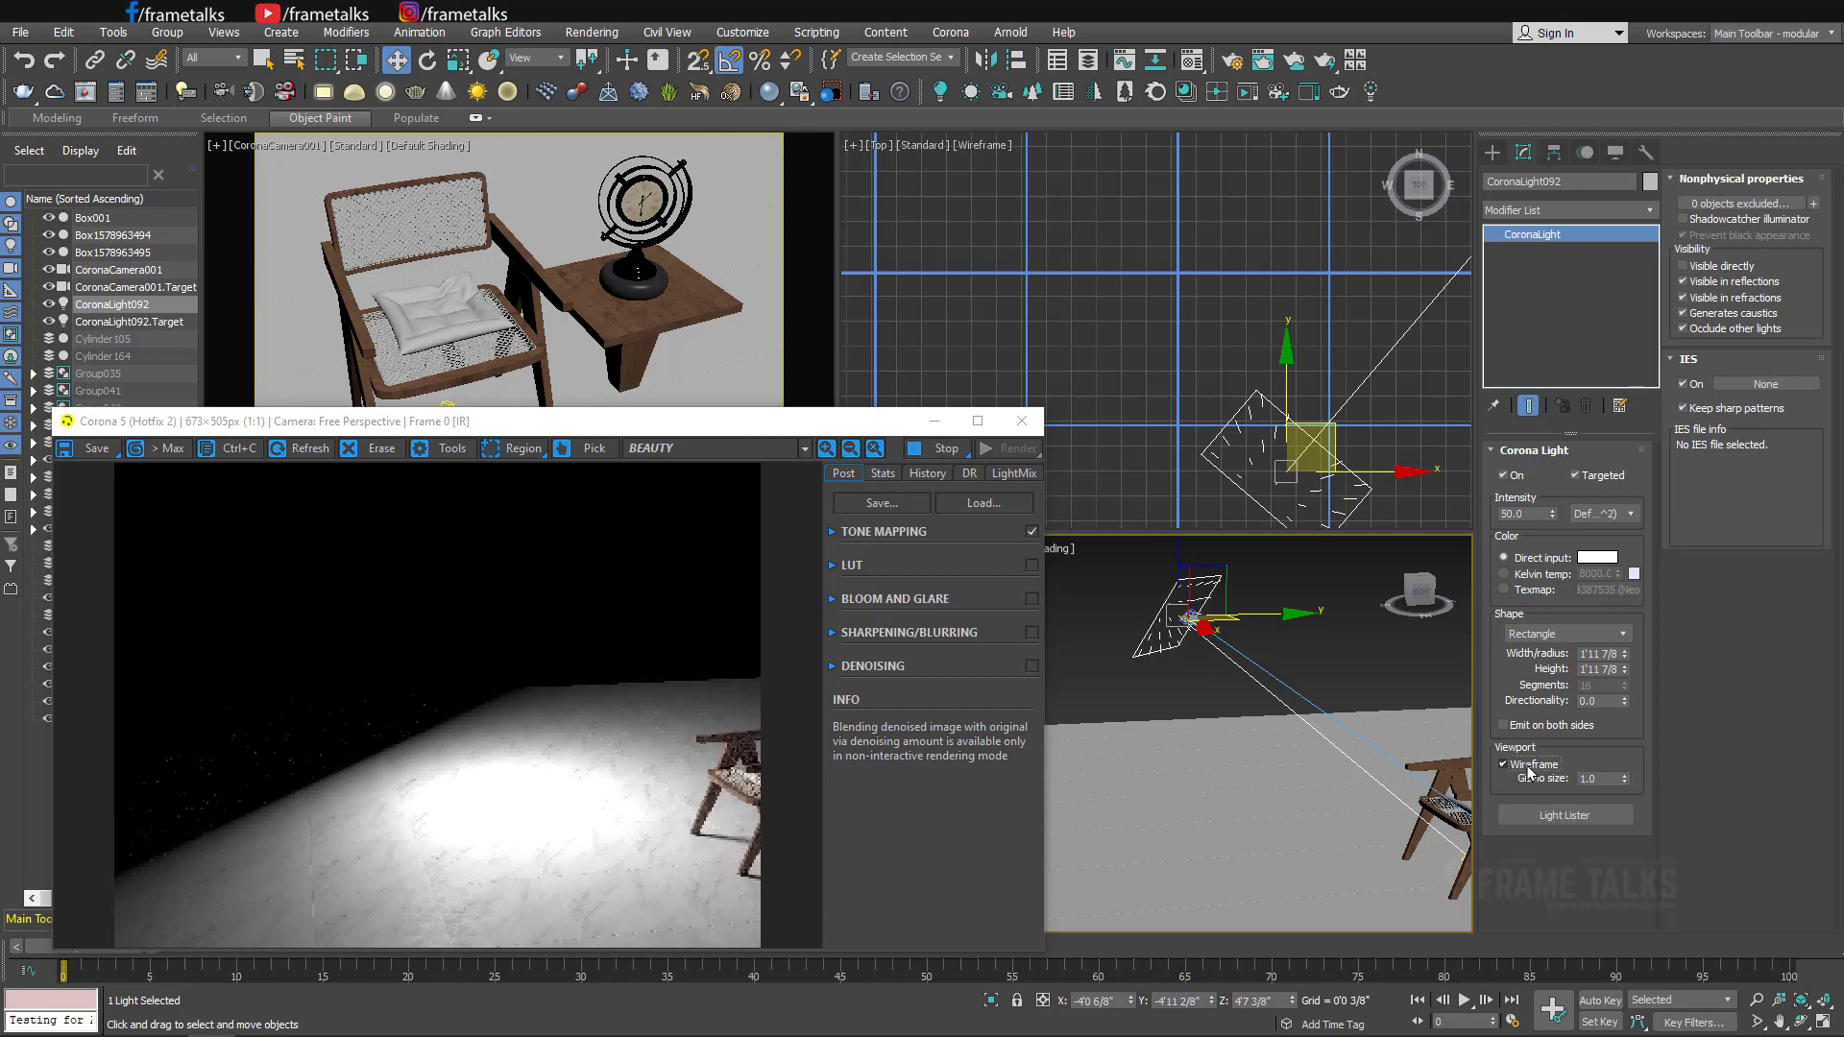
left_click(1529, 768)
mouse_move(1249, 691)
middle_mouse_down("alt")
mouse_move(1331, 658)
mouse_move(1591, 819)
middle_mouse_up("alt")
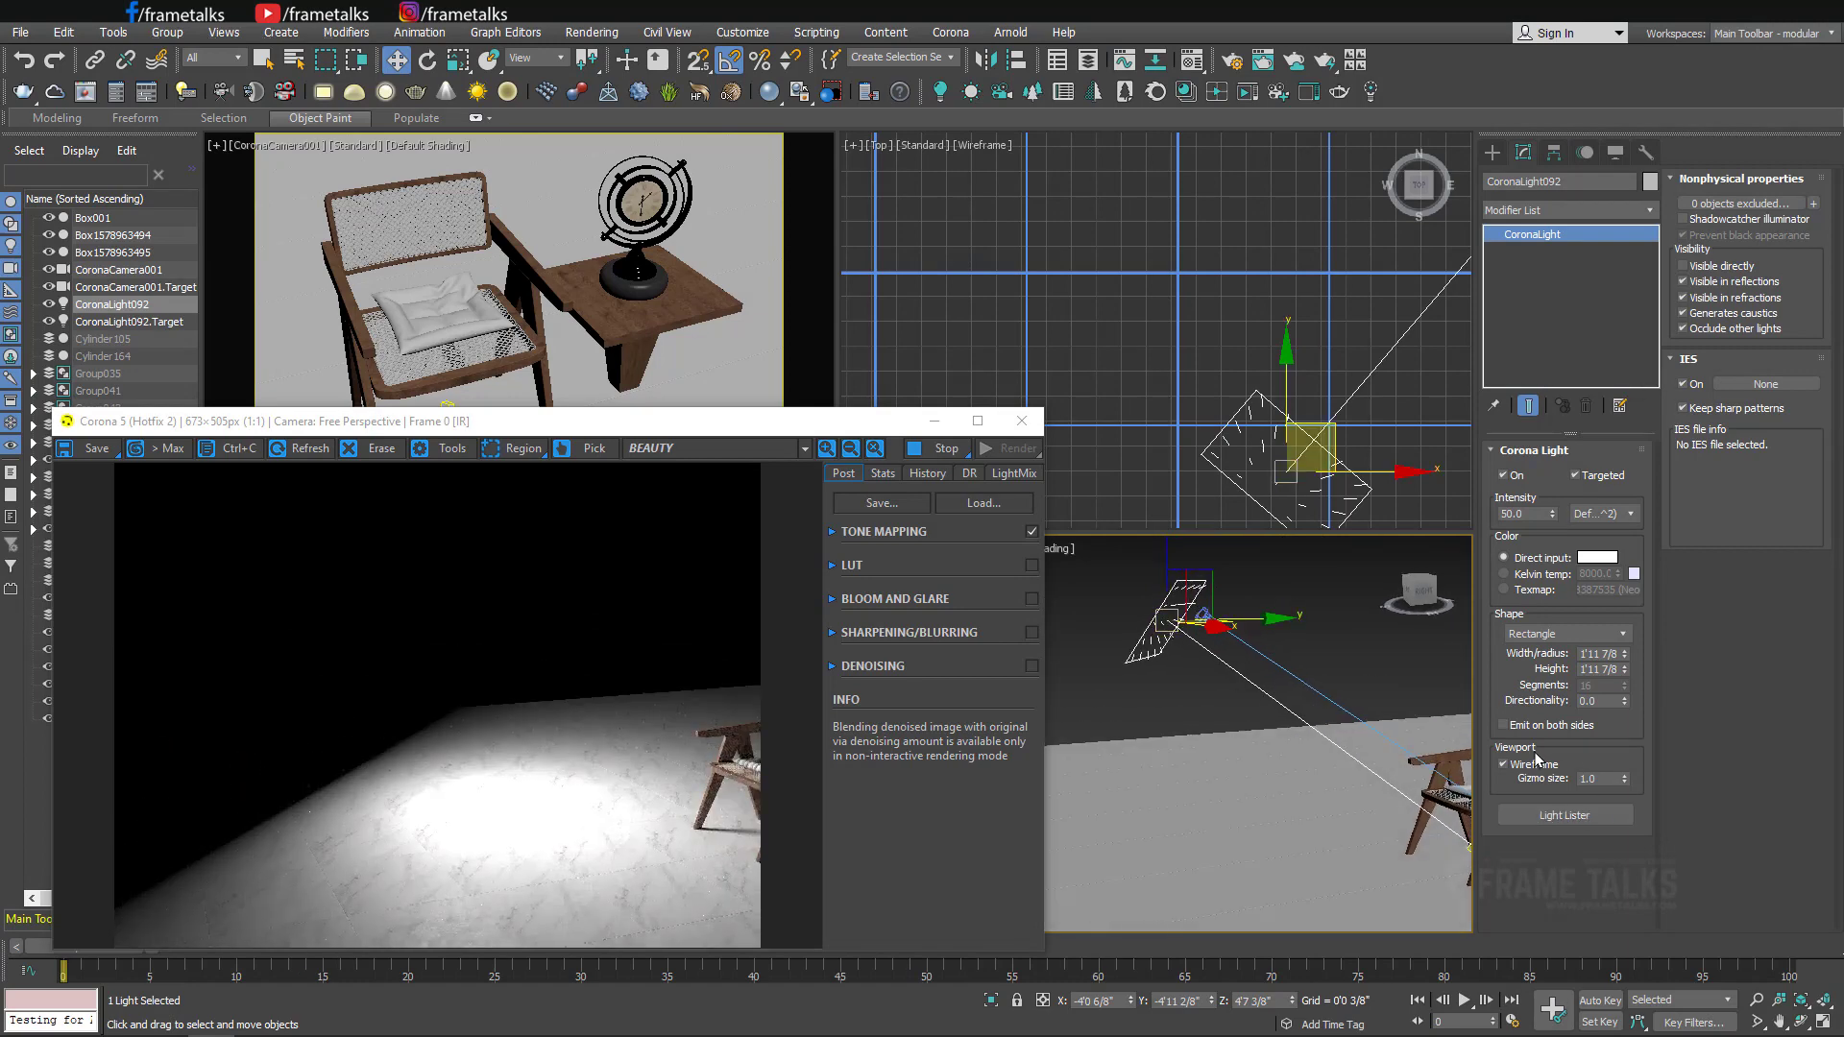
mouse_move(1152, 742)
middle_mouse_down("alt")
mouse_move(1287, 759)
mouse_move(1379, 801)
middle_mouse_up("alt")
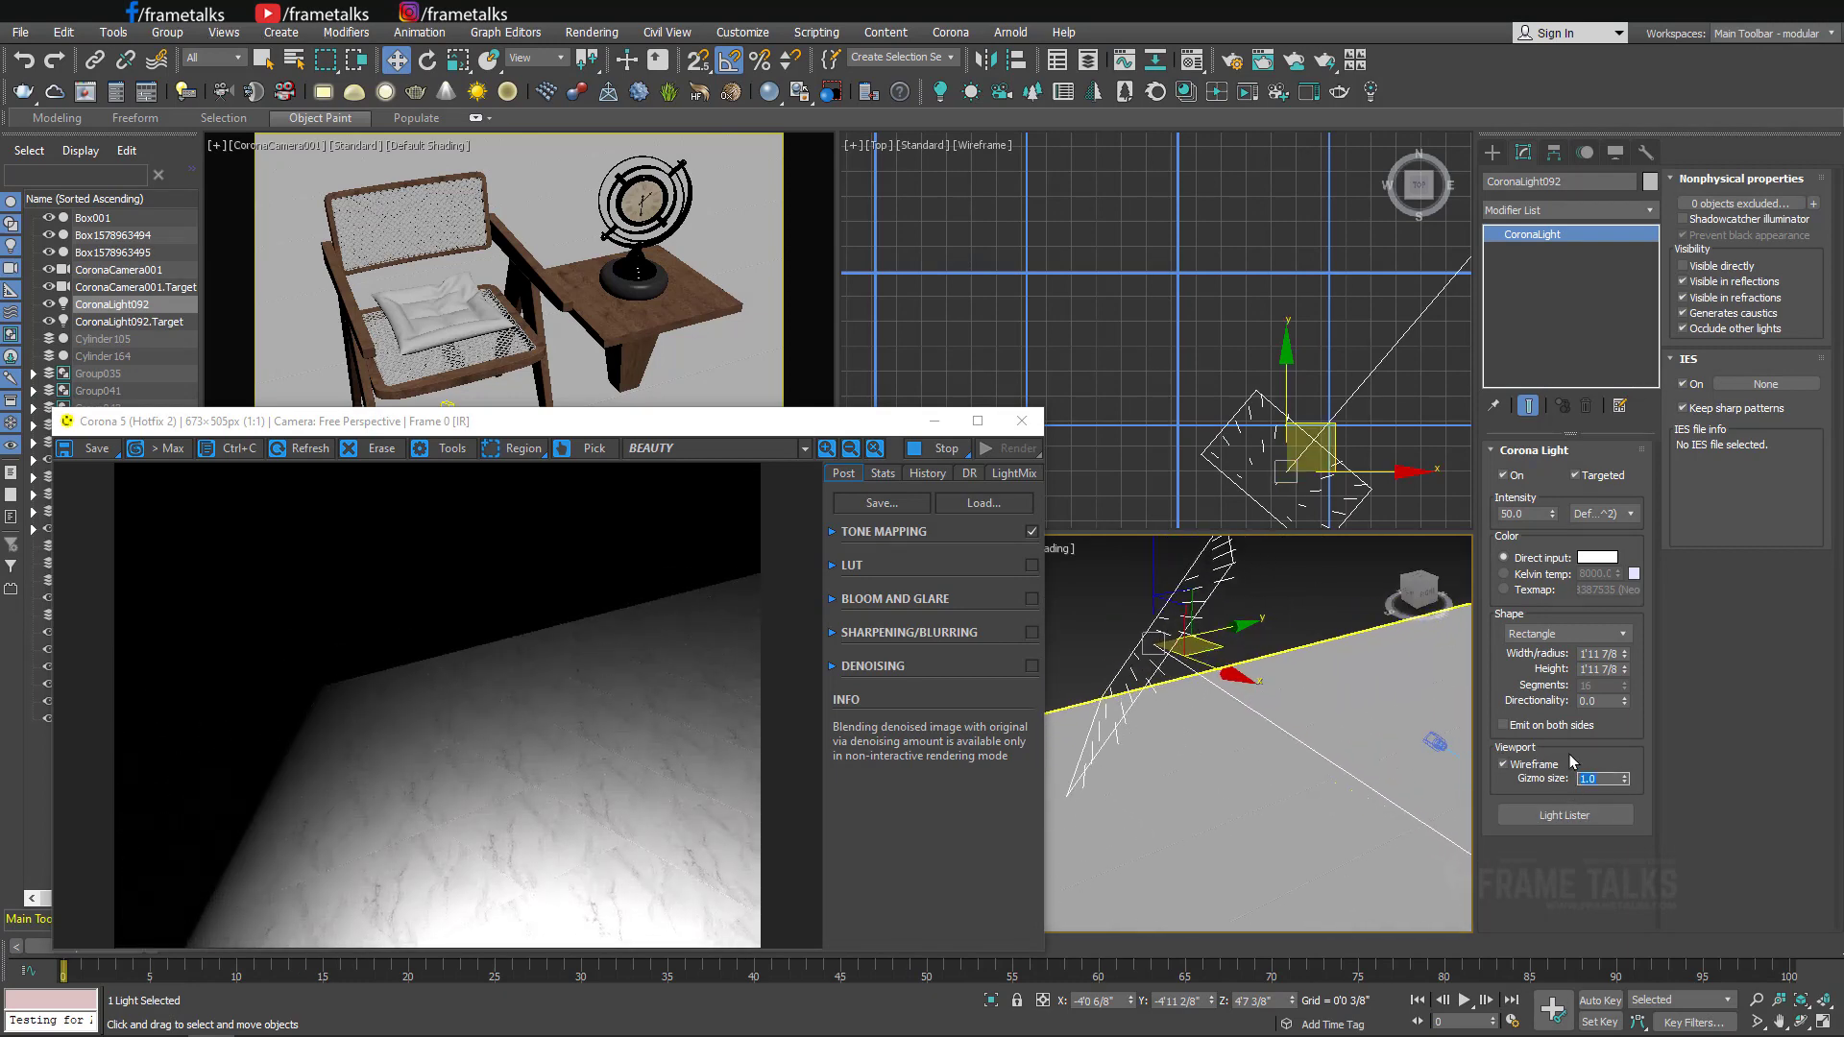
type("5")
key("Return")
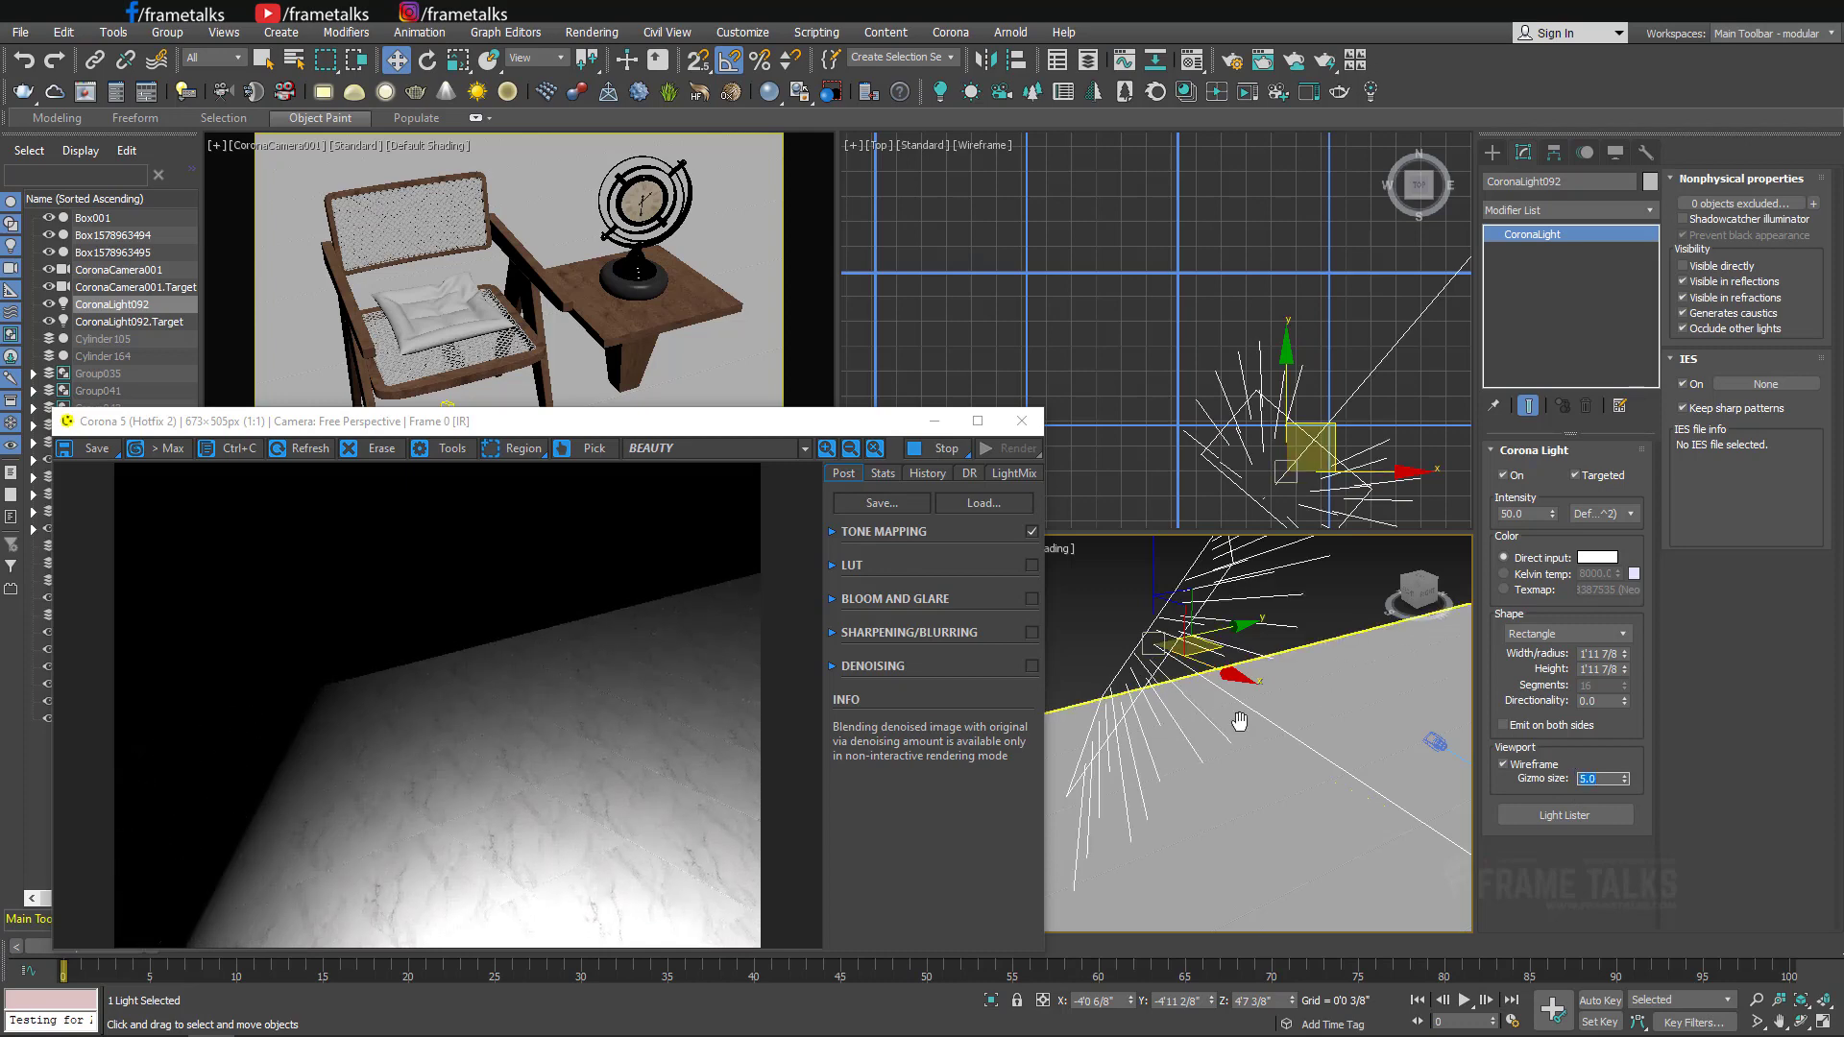
mouse_move(1248, 749)
middle_mouse_down("alt")
mouse_move(1323, 759)
mouse_move(1231, 750)
mouse_move(1301, 741)
mouse_move(1268, 691)
middle_mouse_up("alt")
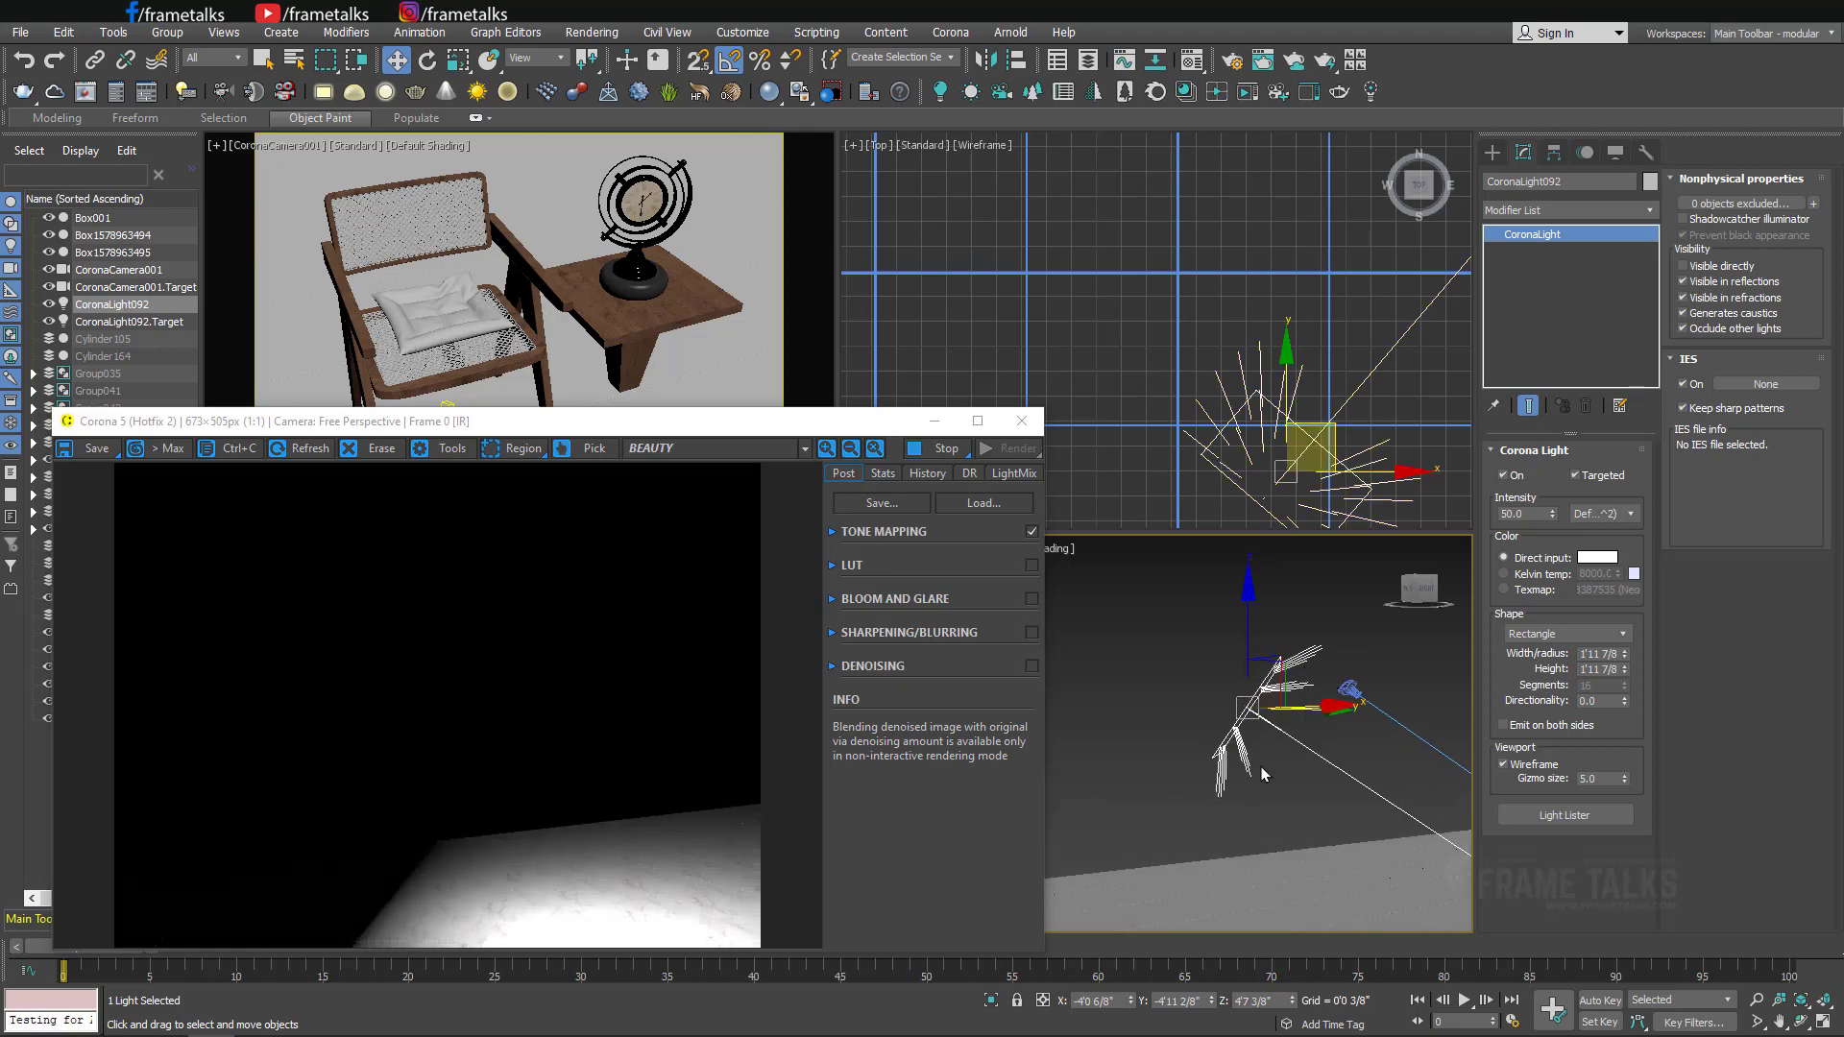
middle_click_drag(1261, 782, 1293, 771, "alt")
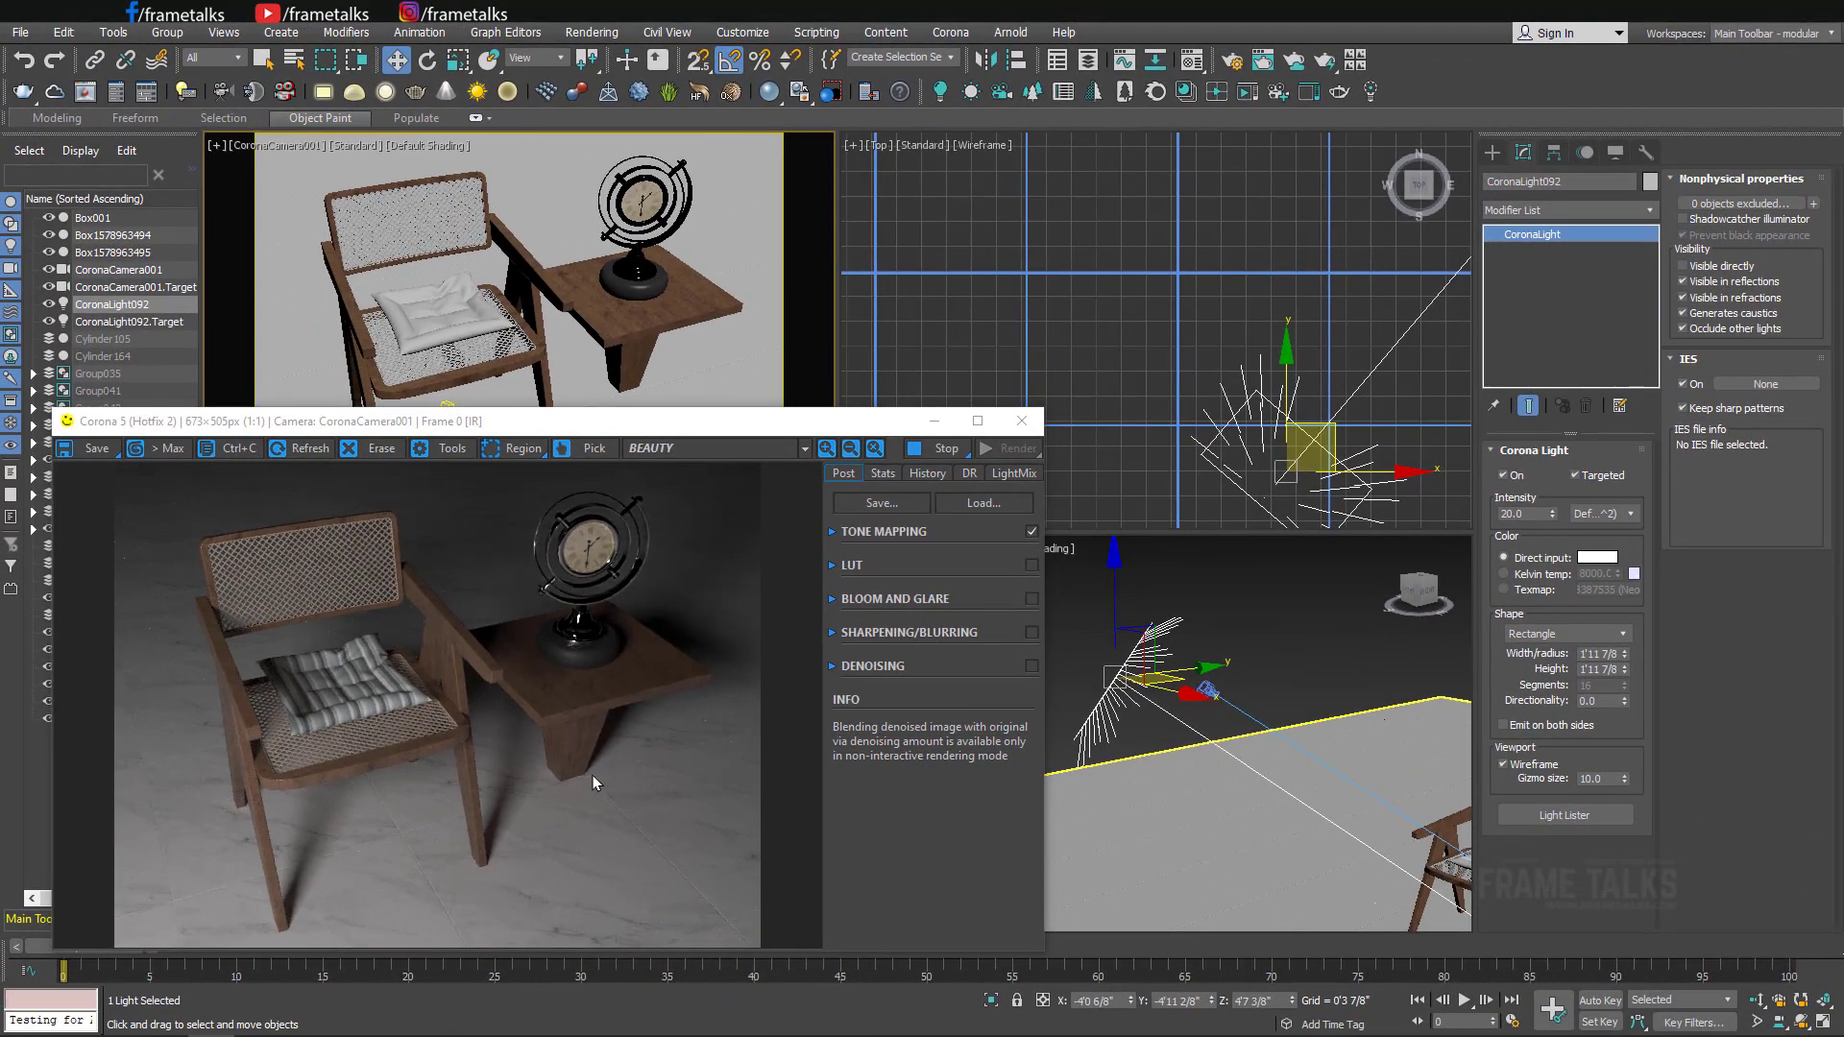
Select the Corona light and inspect its exclusion list without changes.
left_click(1114, 793)
scroll(1114, 794, "down", 5)
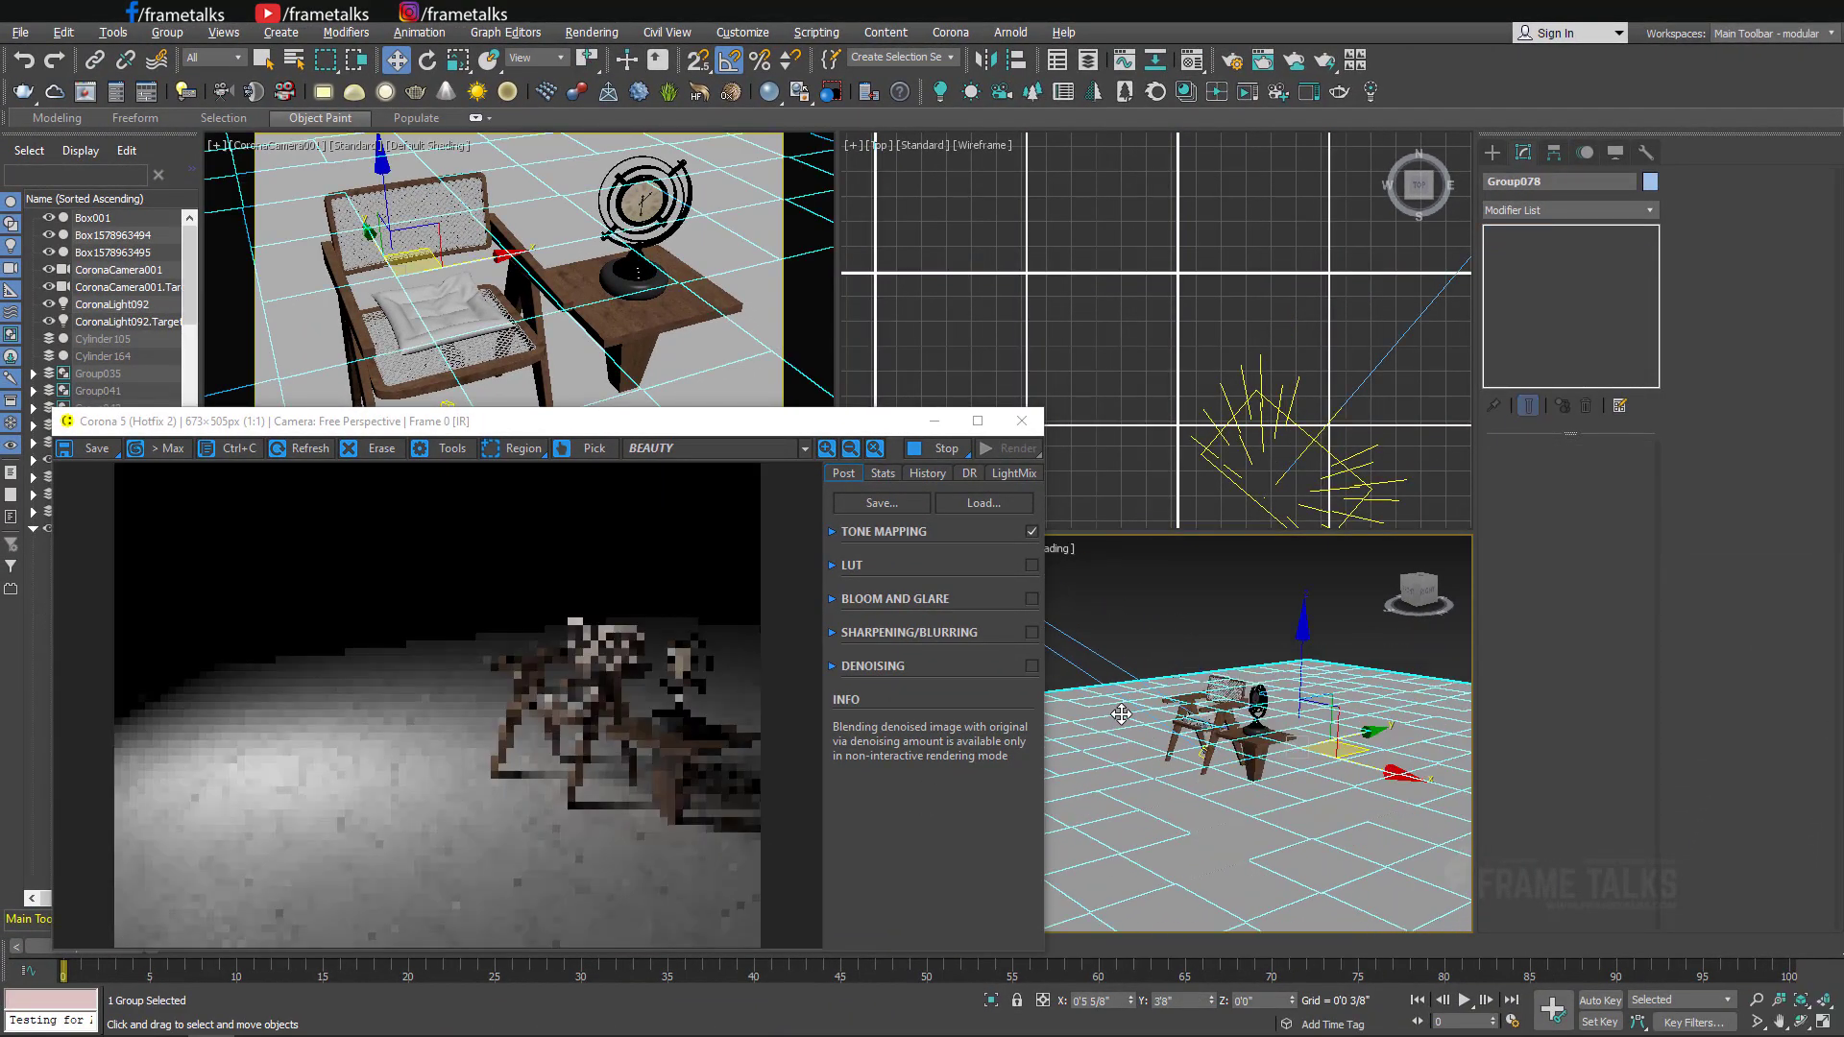
scroll(1327, 762, "down", 3)
scroll(1326, 762, "up", 1)
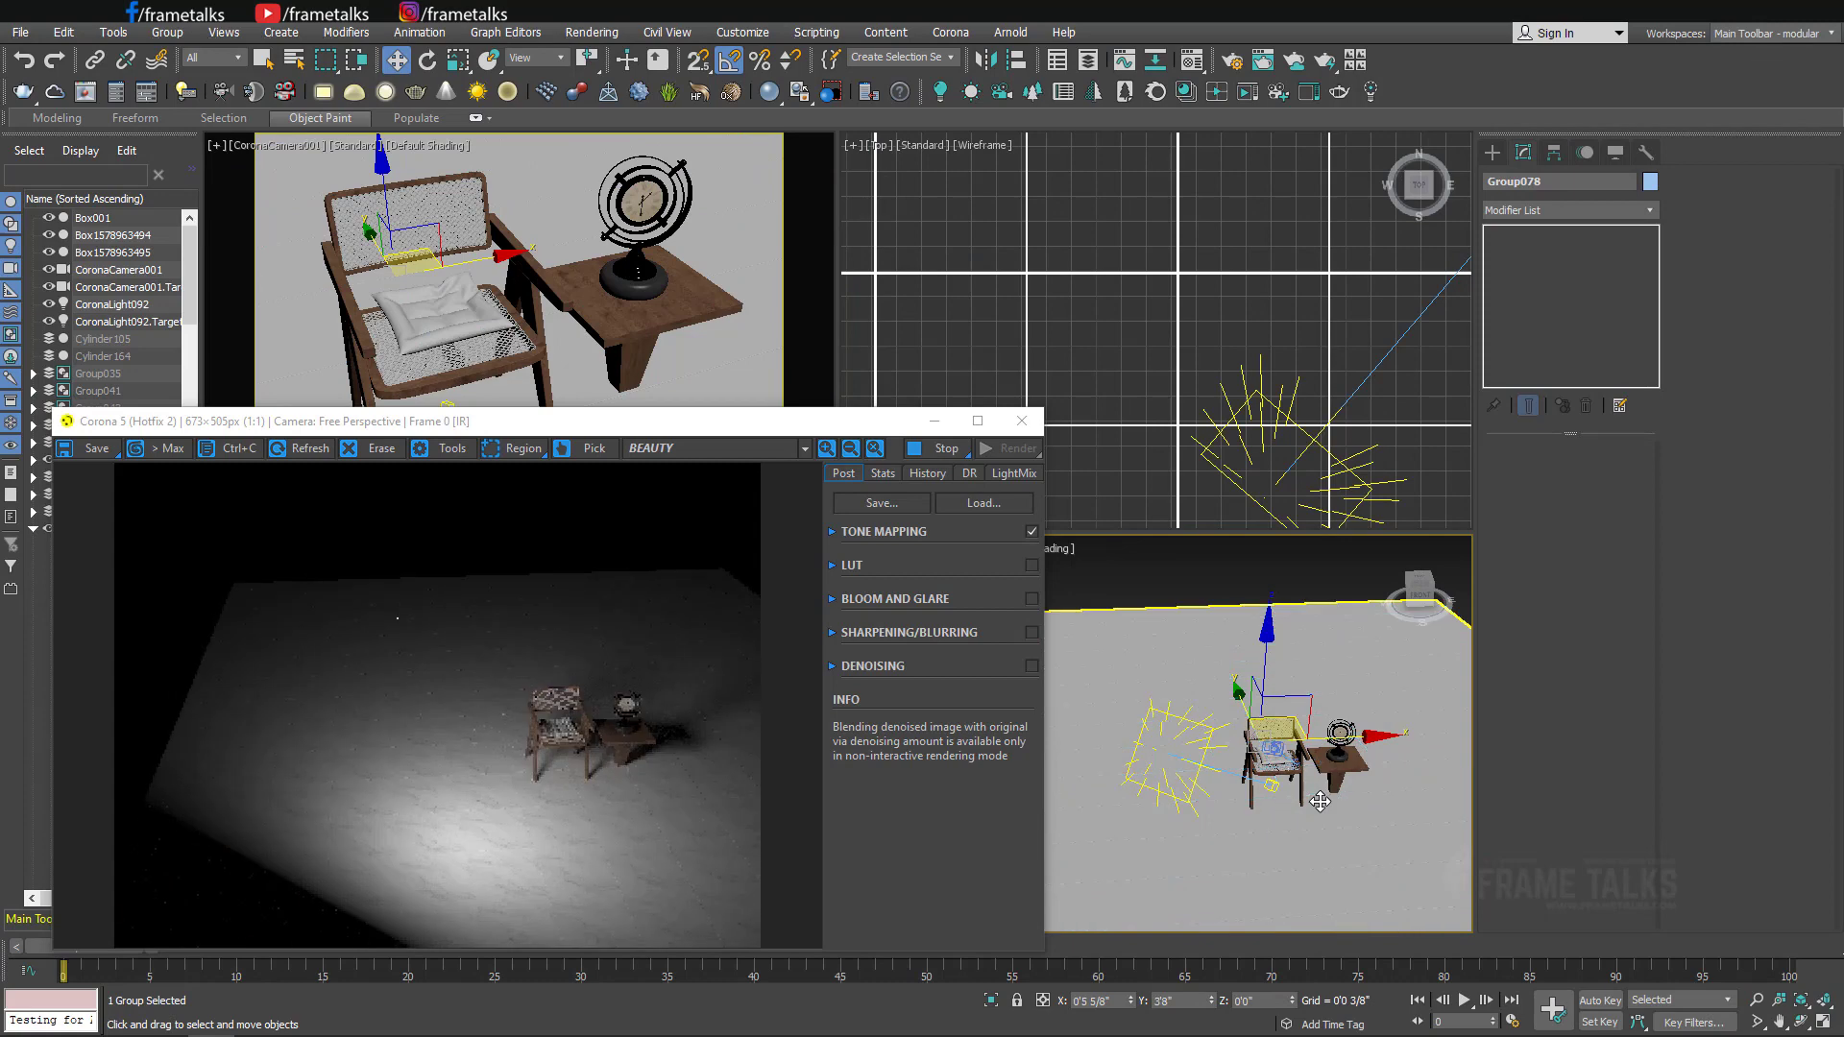
scroll(1316, 812, "up", 1)
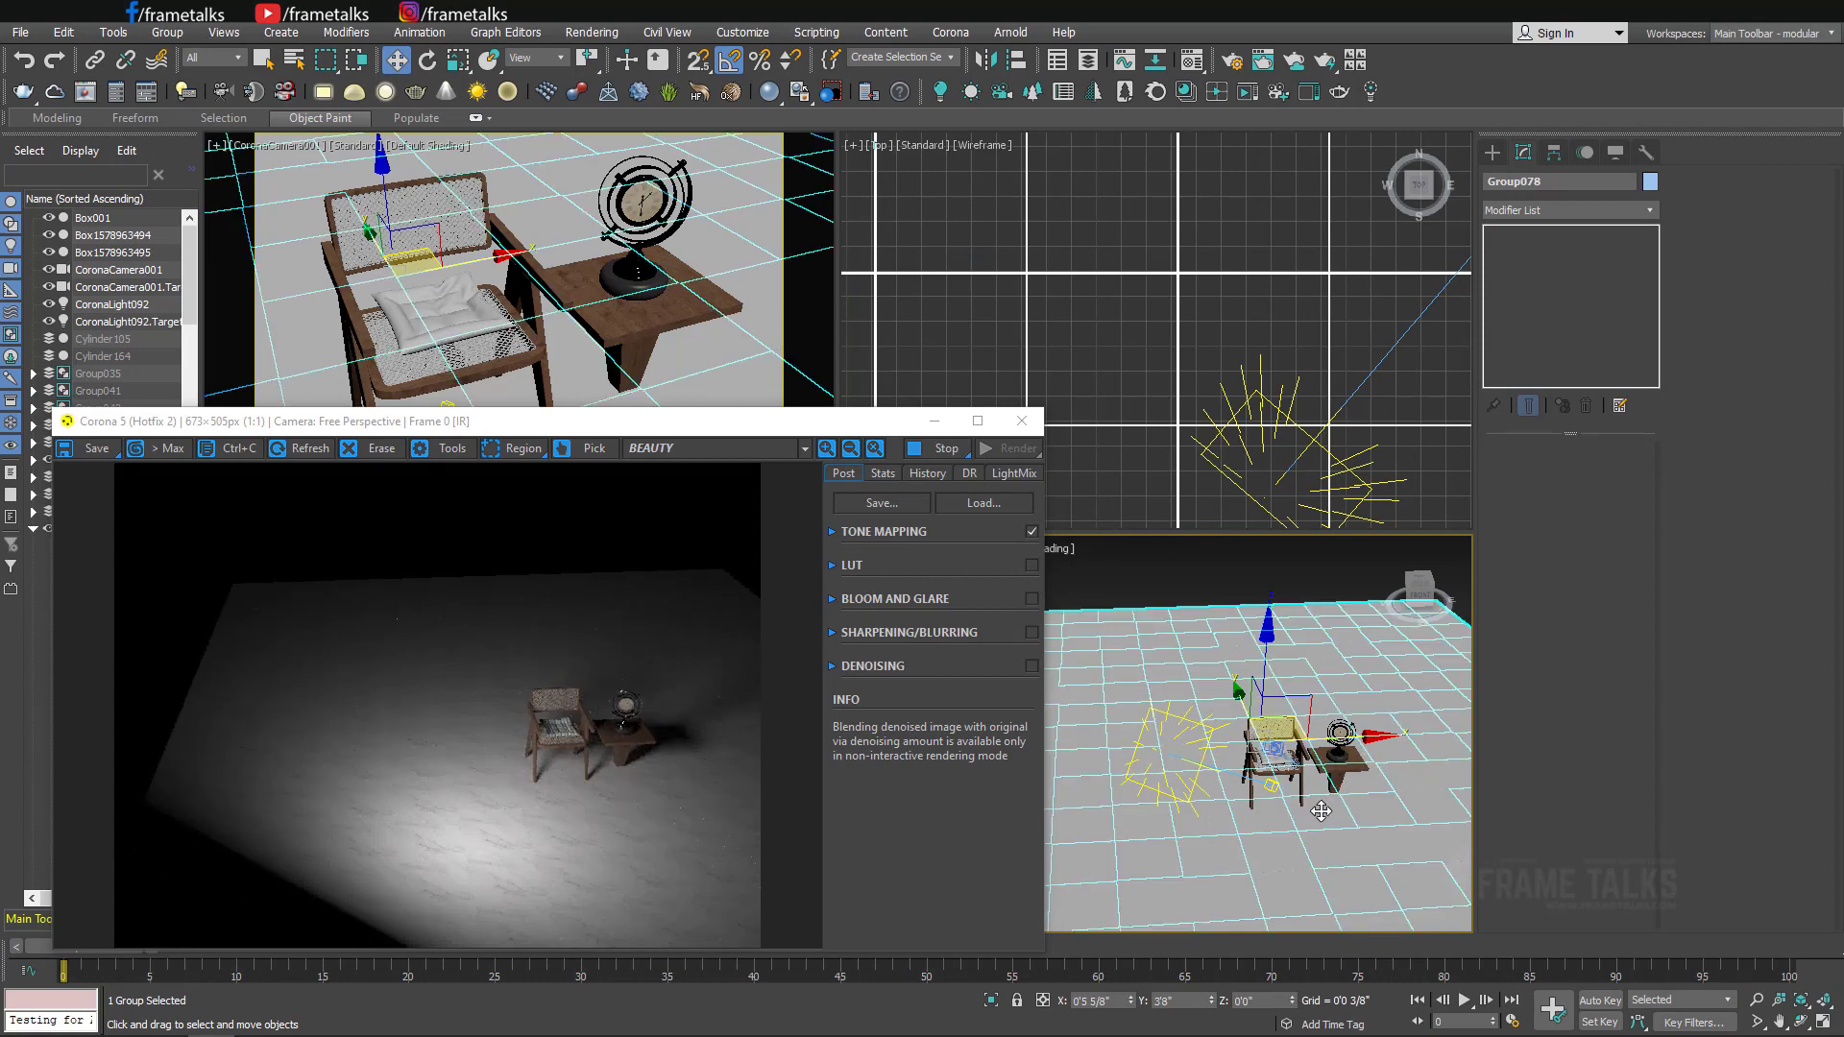
scroll(1335, 793, "up", 3)
scroll(1201, 739, "up", 3)
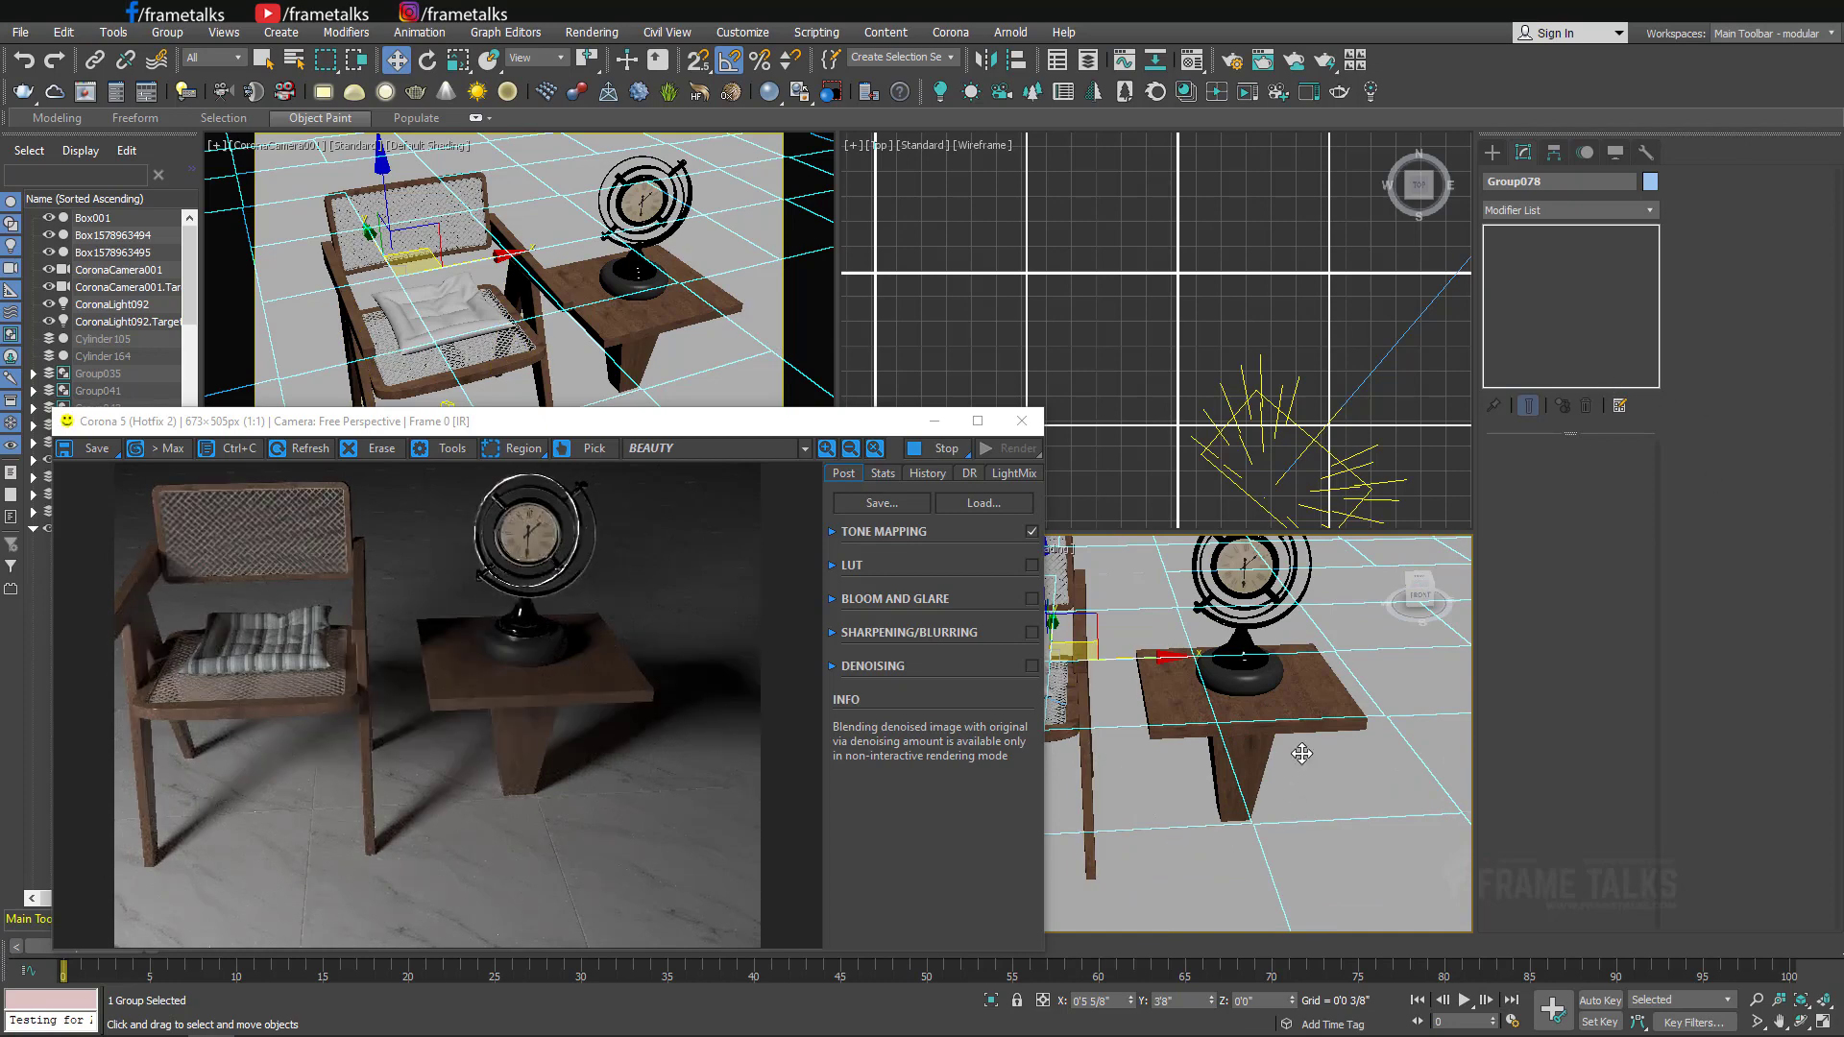
left_click(1247, 402)
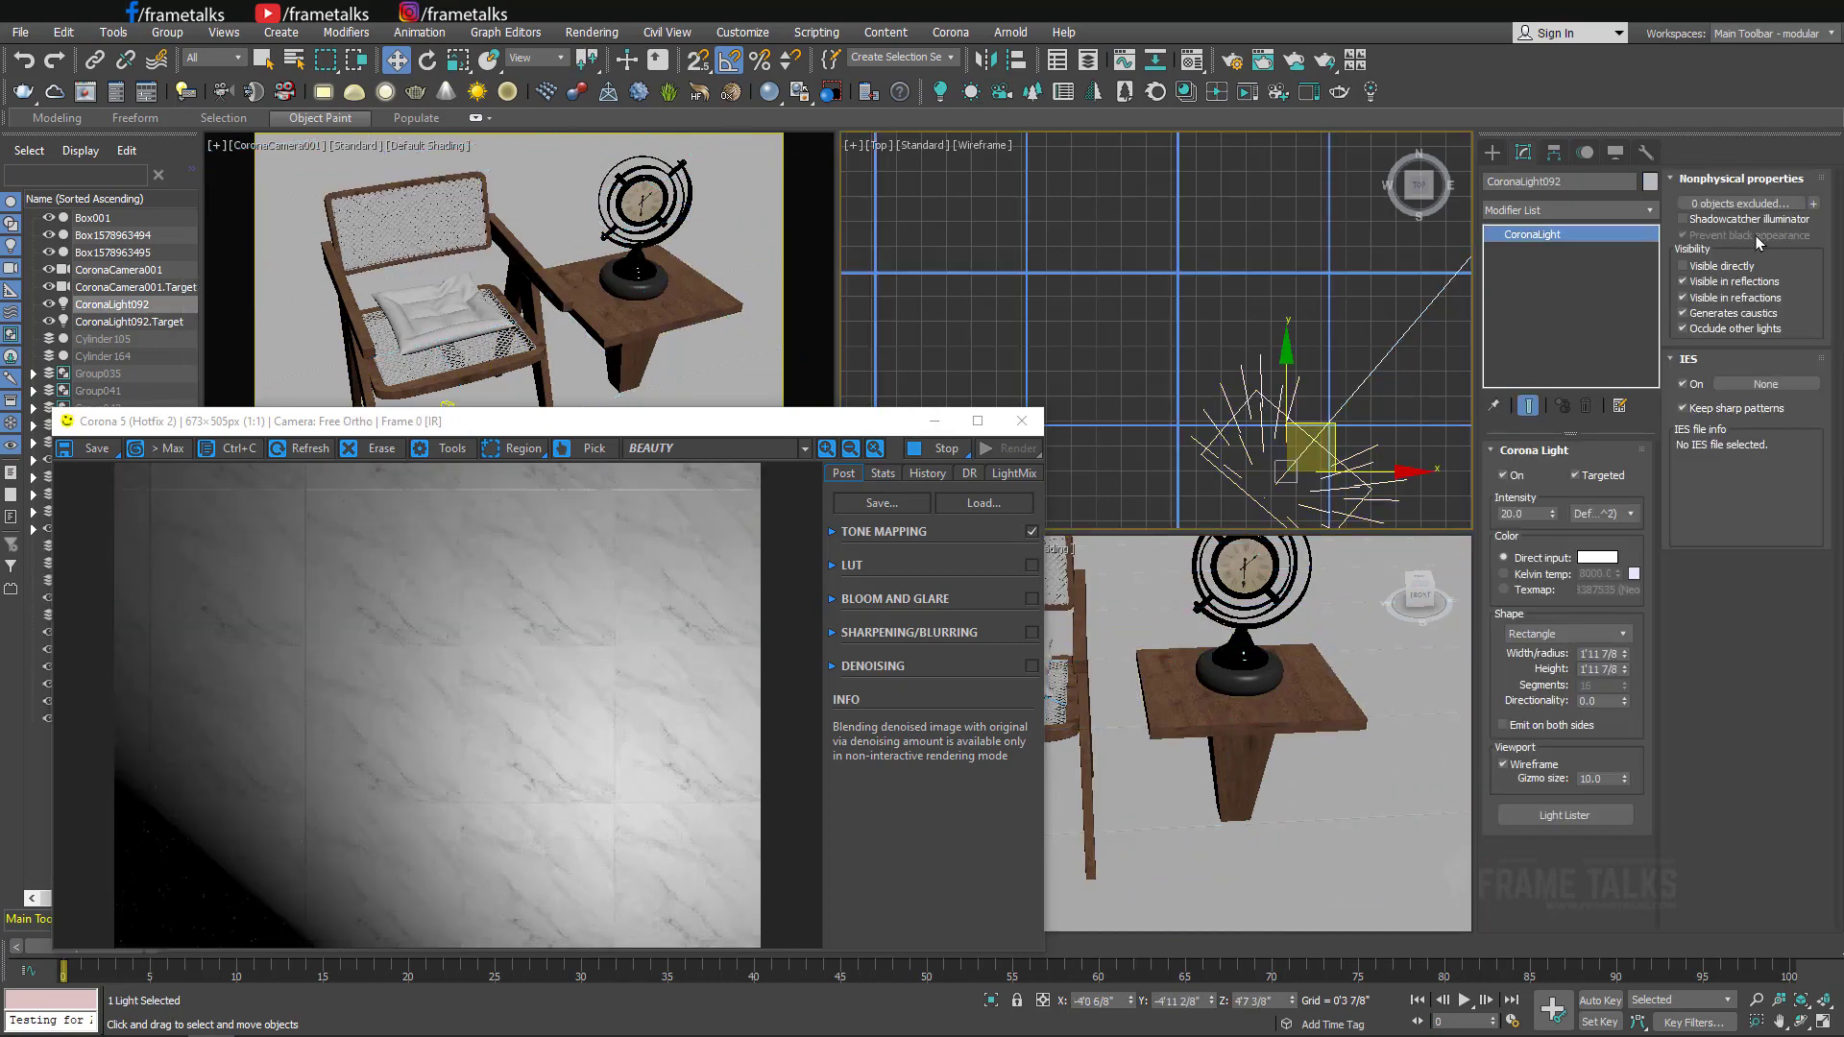
left_click(1748, 206)
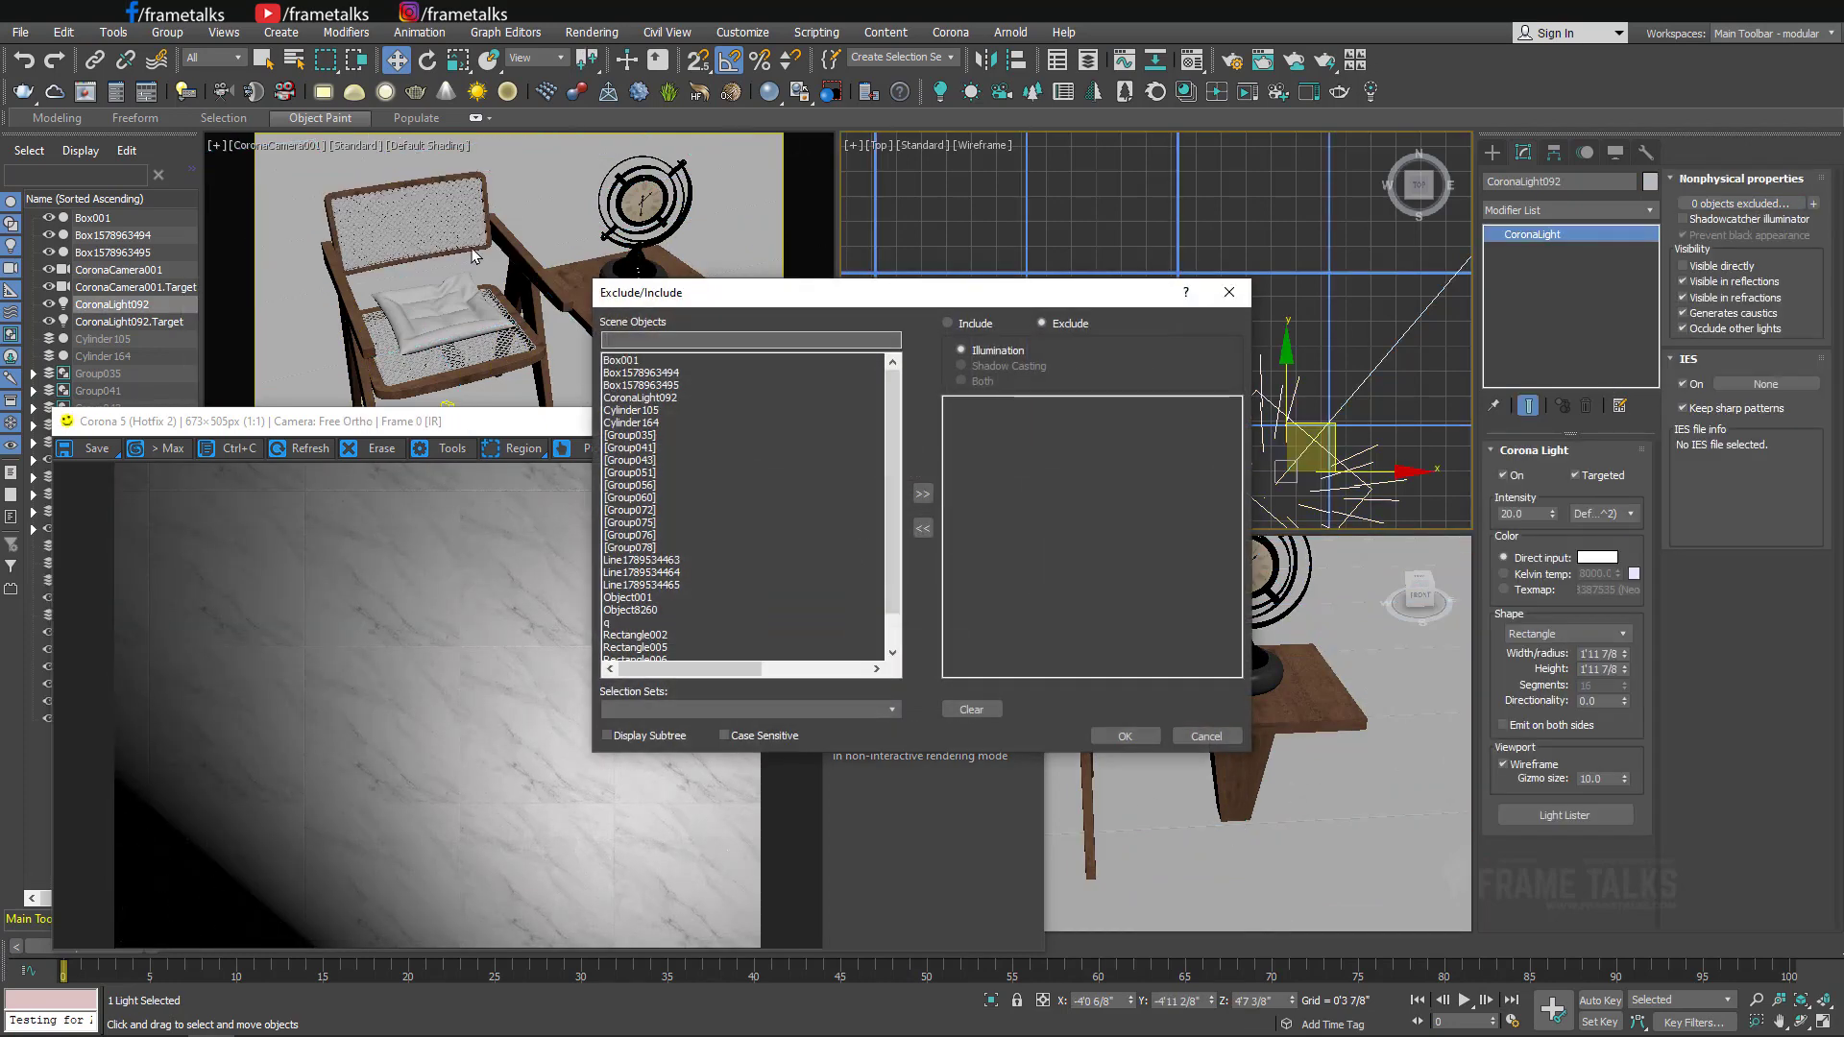
left_click(1181, 730)
Rename the side table's top to 'table'.
left_click(1091, 797)
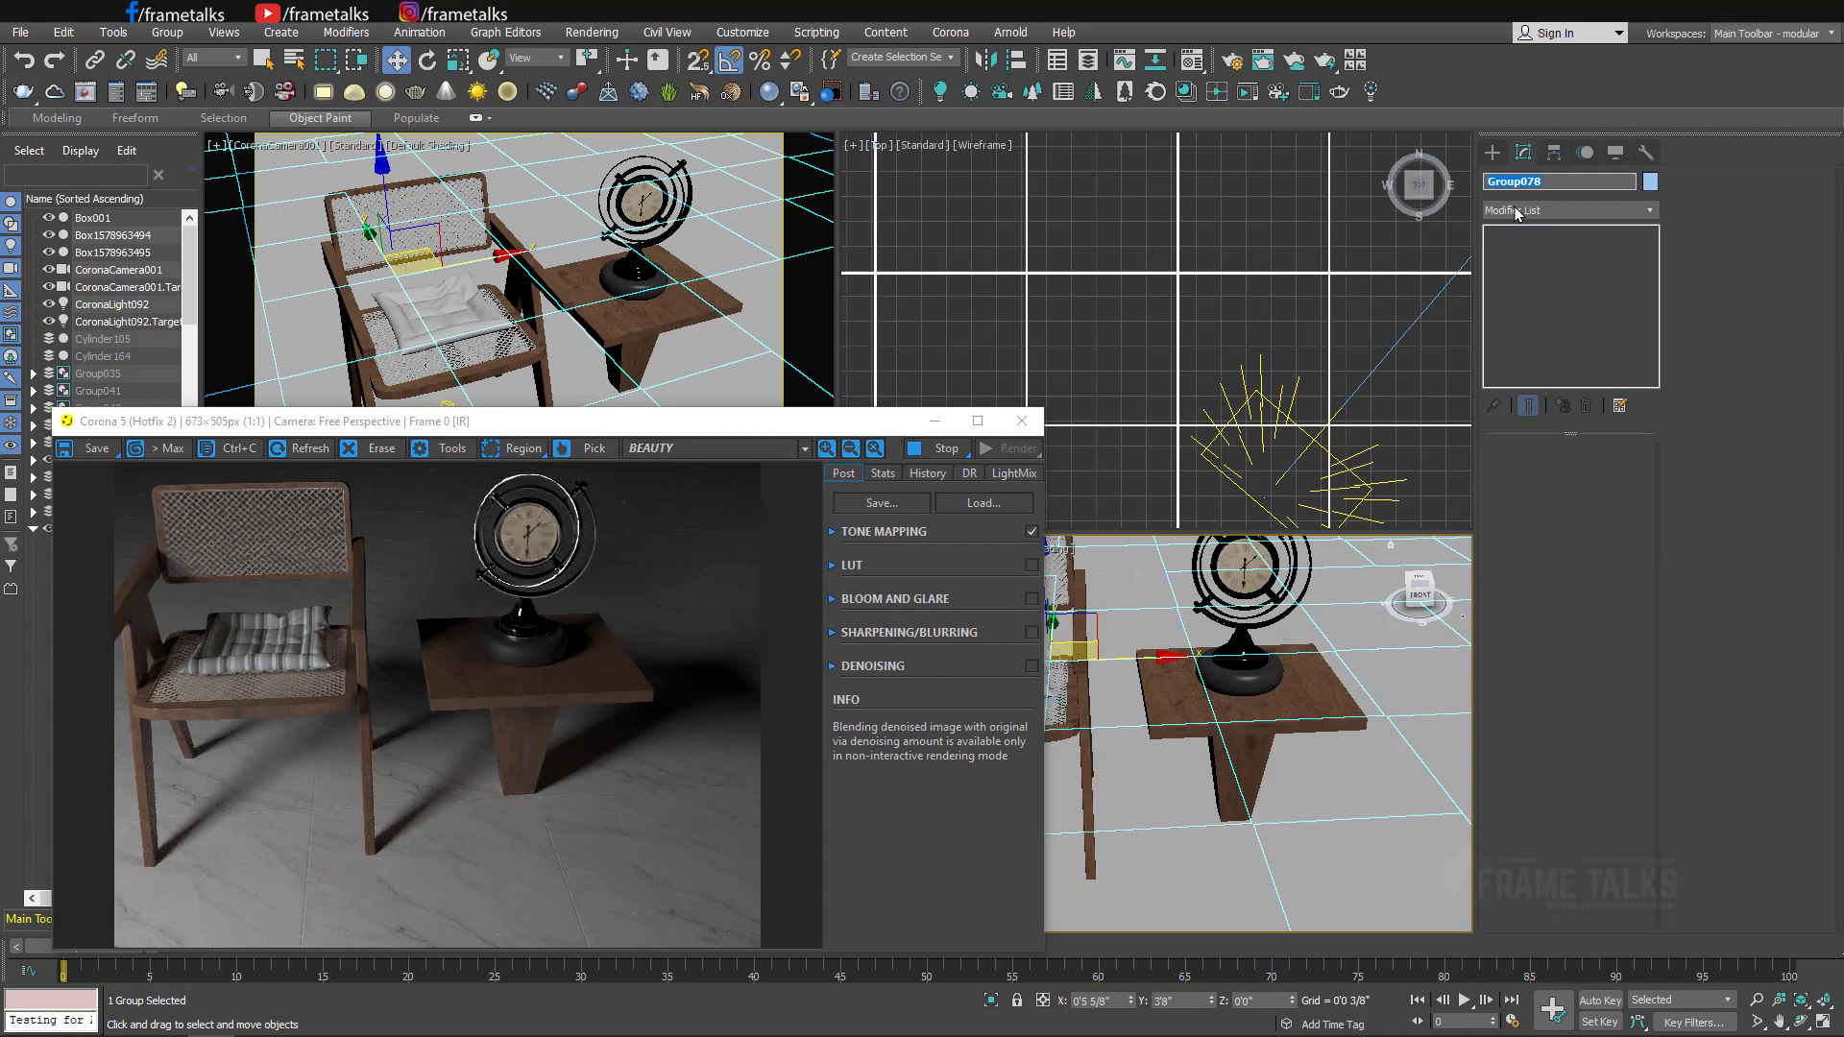
type("floor")
left_click(1325, 706)
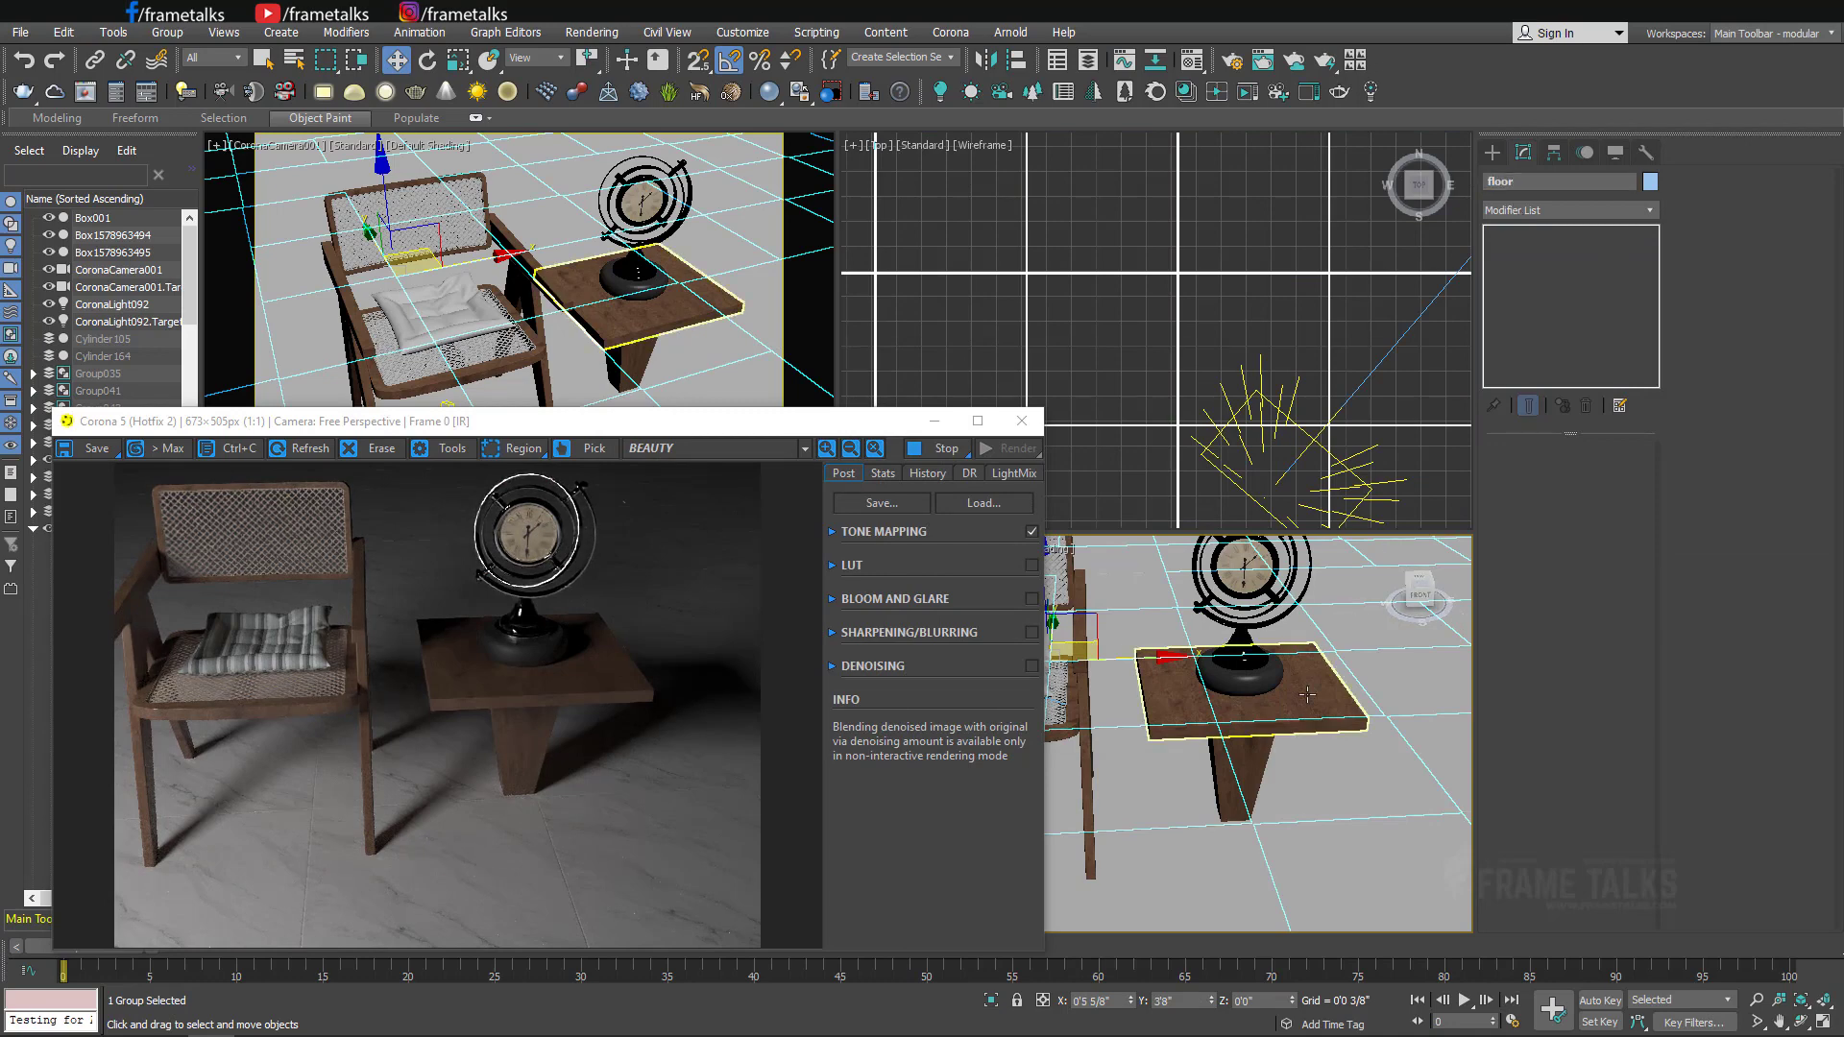
left_click(1571, 181)
type("table")
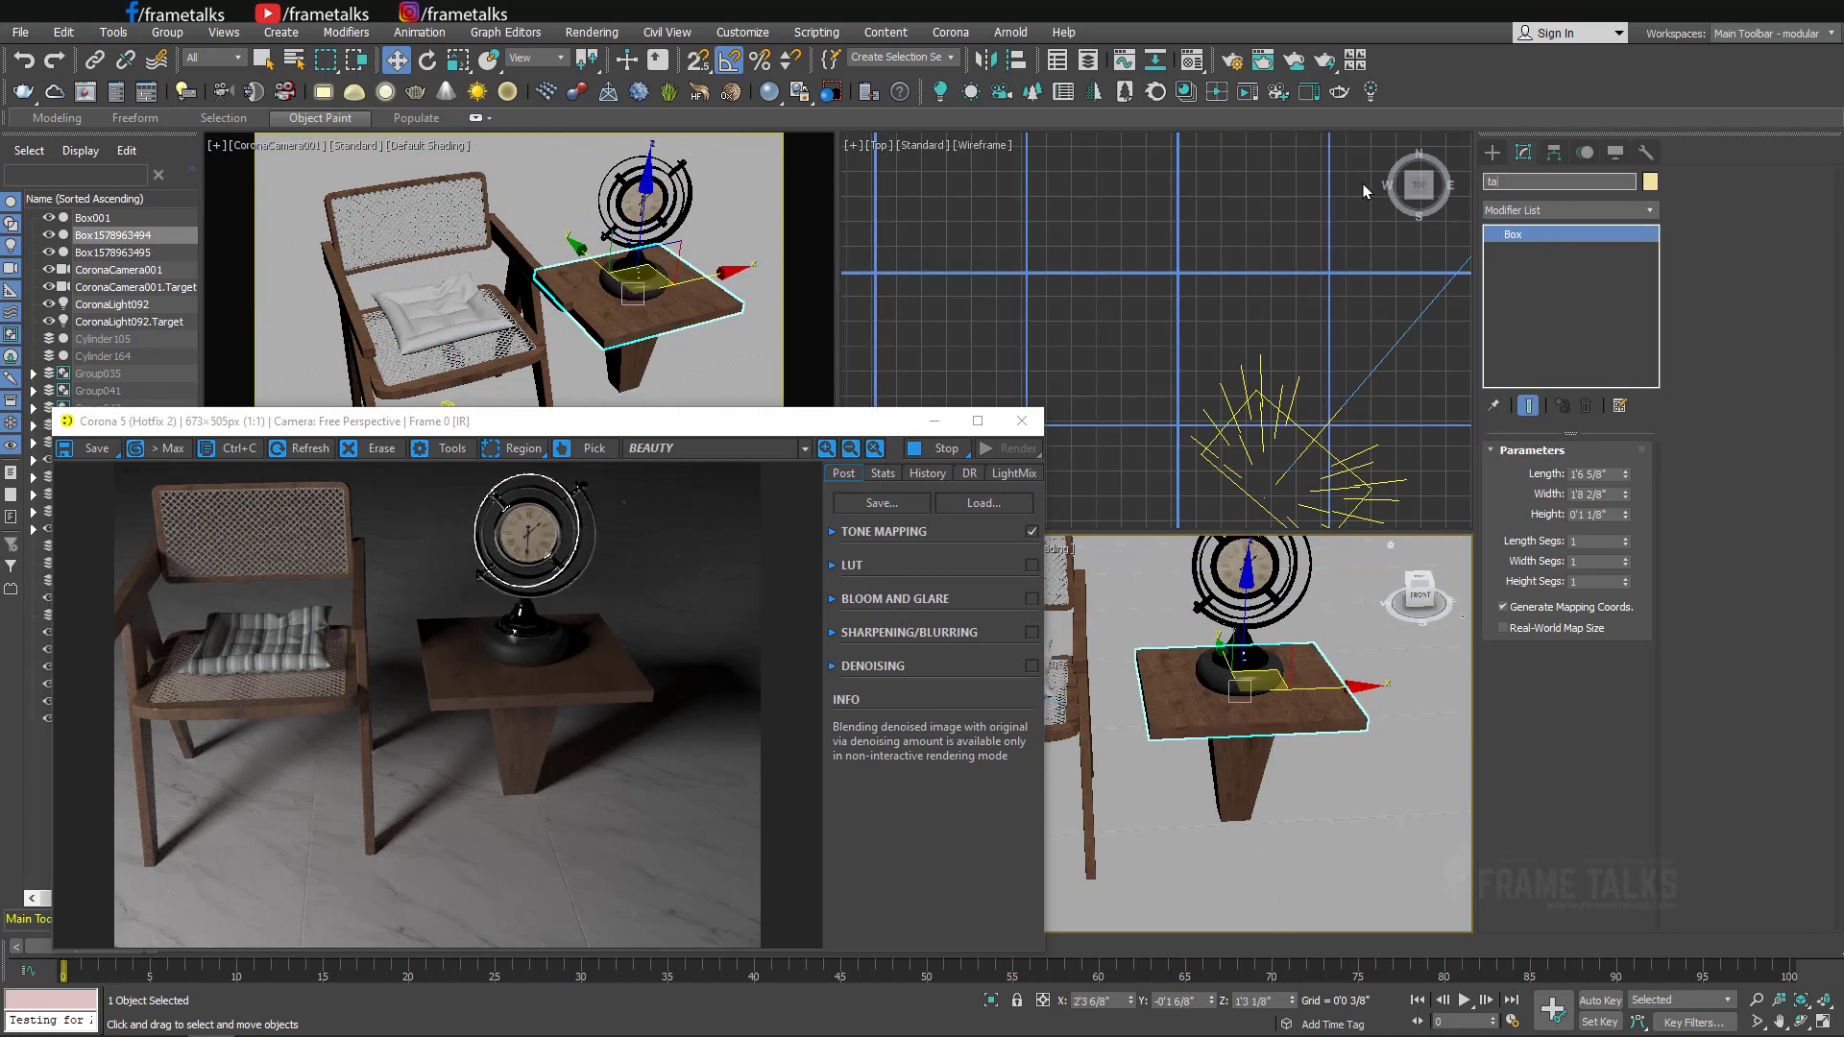
key("Return")
Rename the table leg to 'table base', then reselect the Corona light.
left_click(1239, 759)
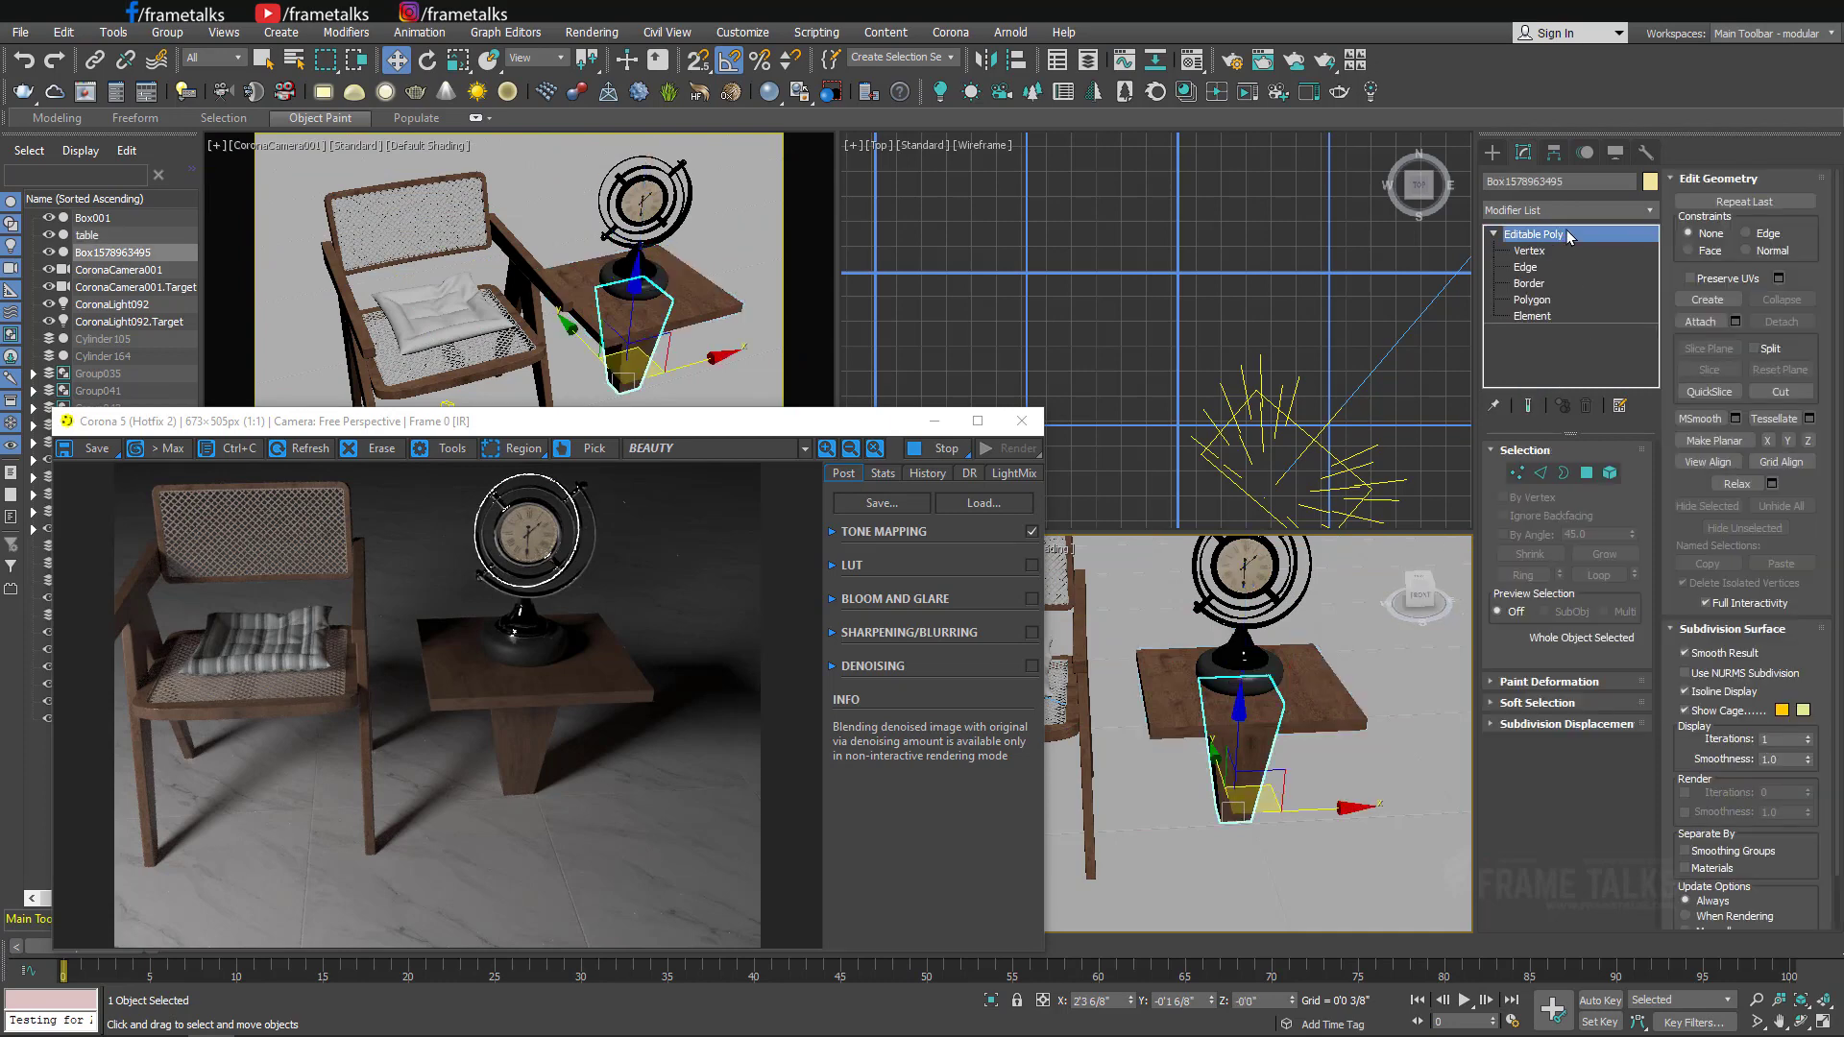
left_click(1560, 181)
type("table ba")
type("se")
key("Return")
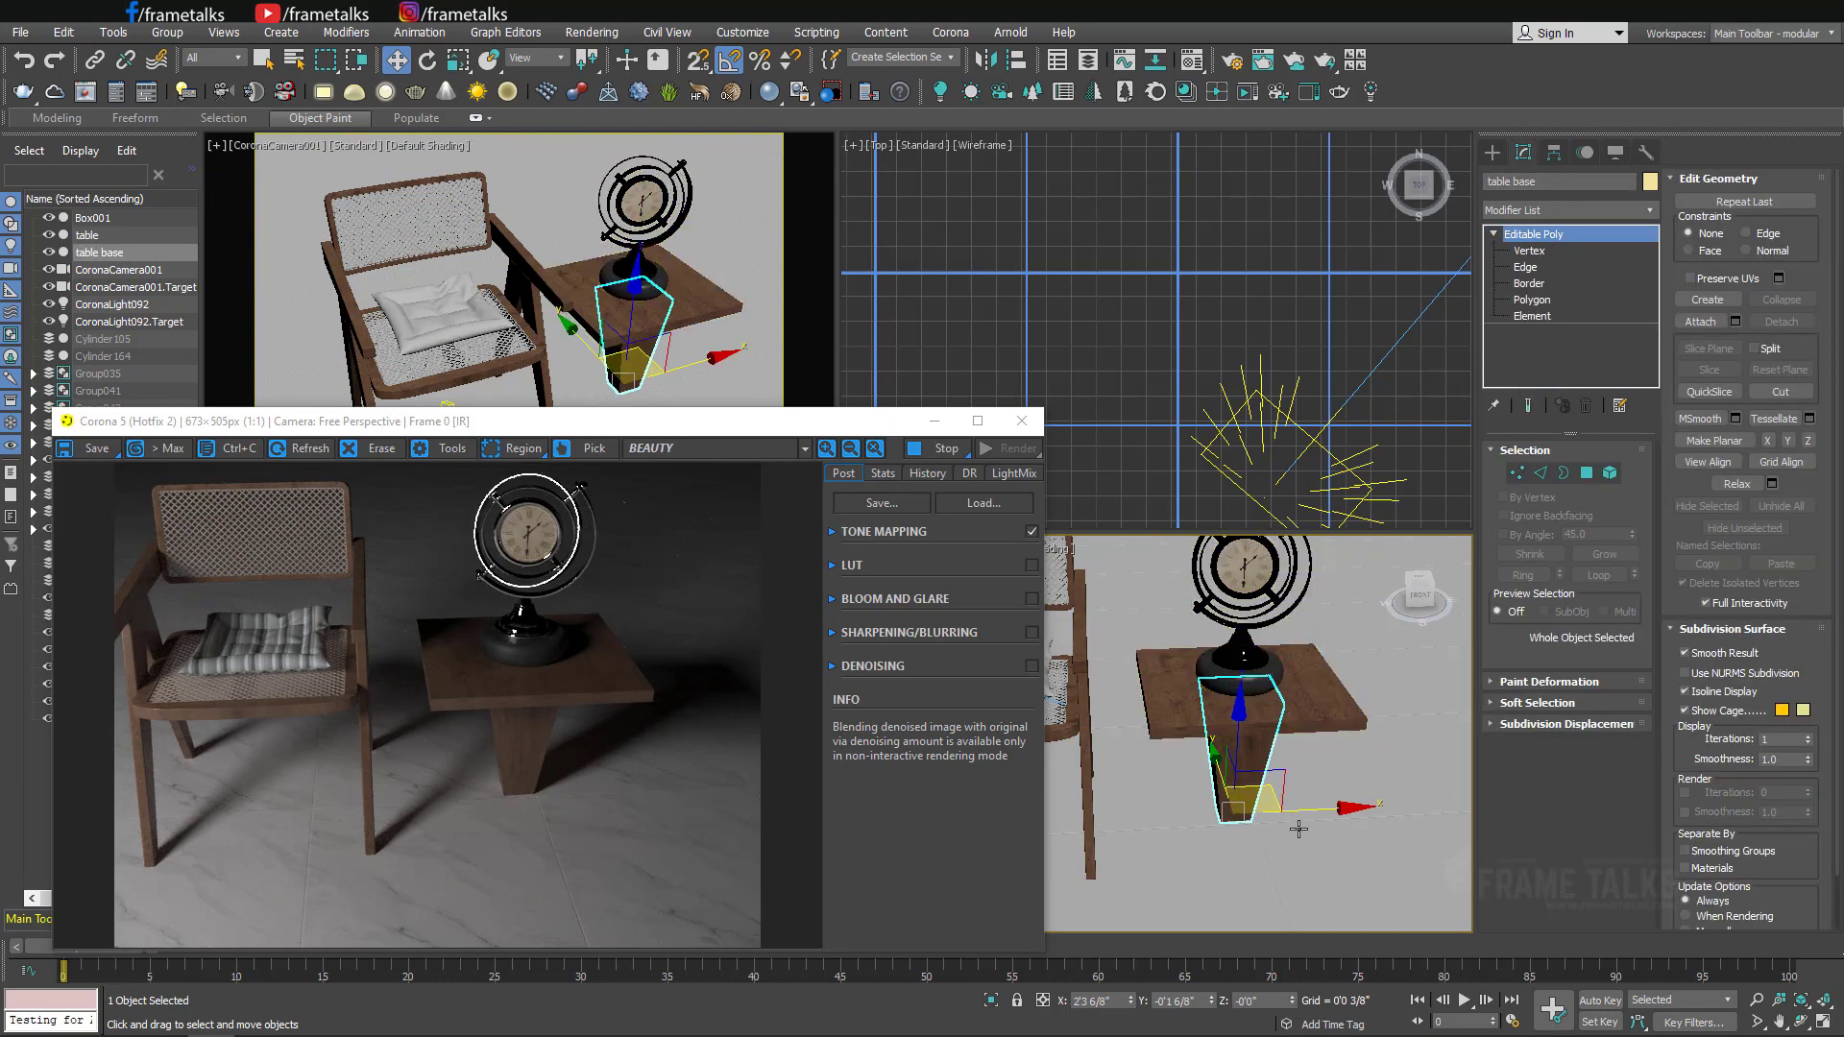
left_click(1292, 679)
left_click(1309, 443)
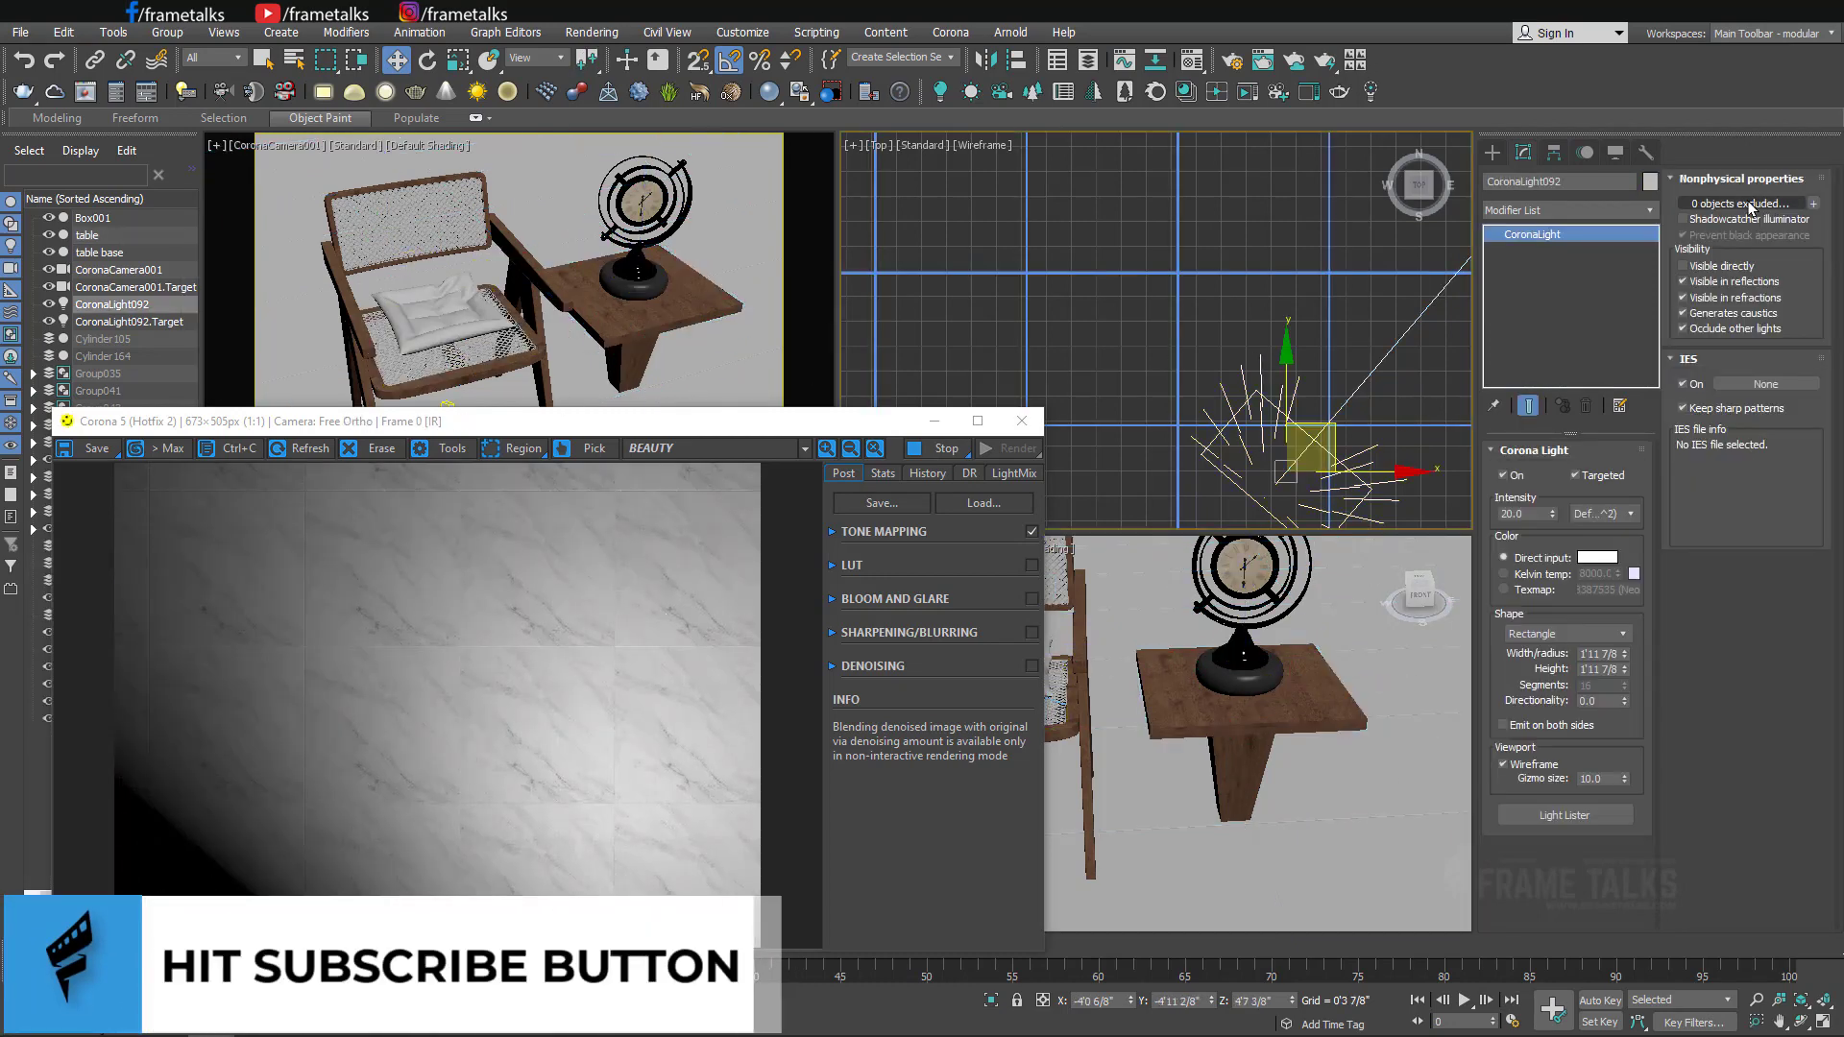
left_click(1740, 203)
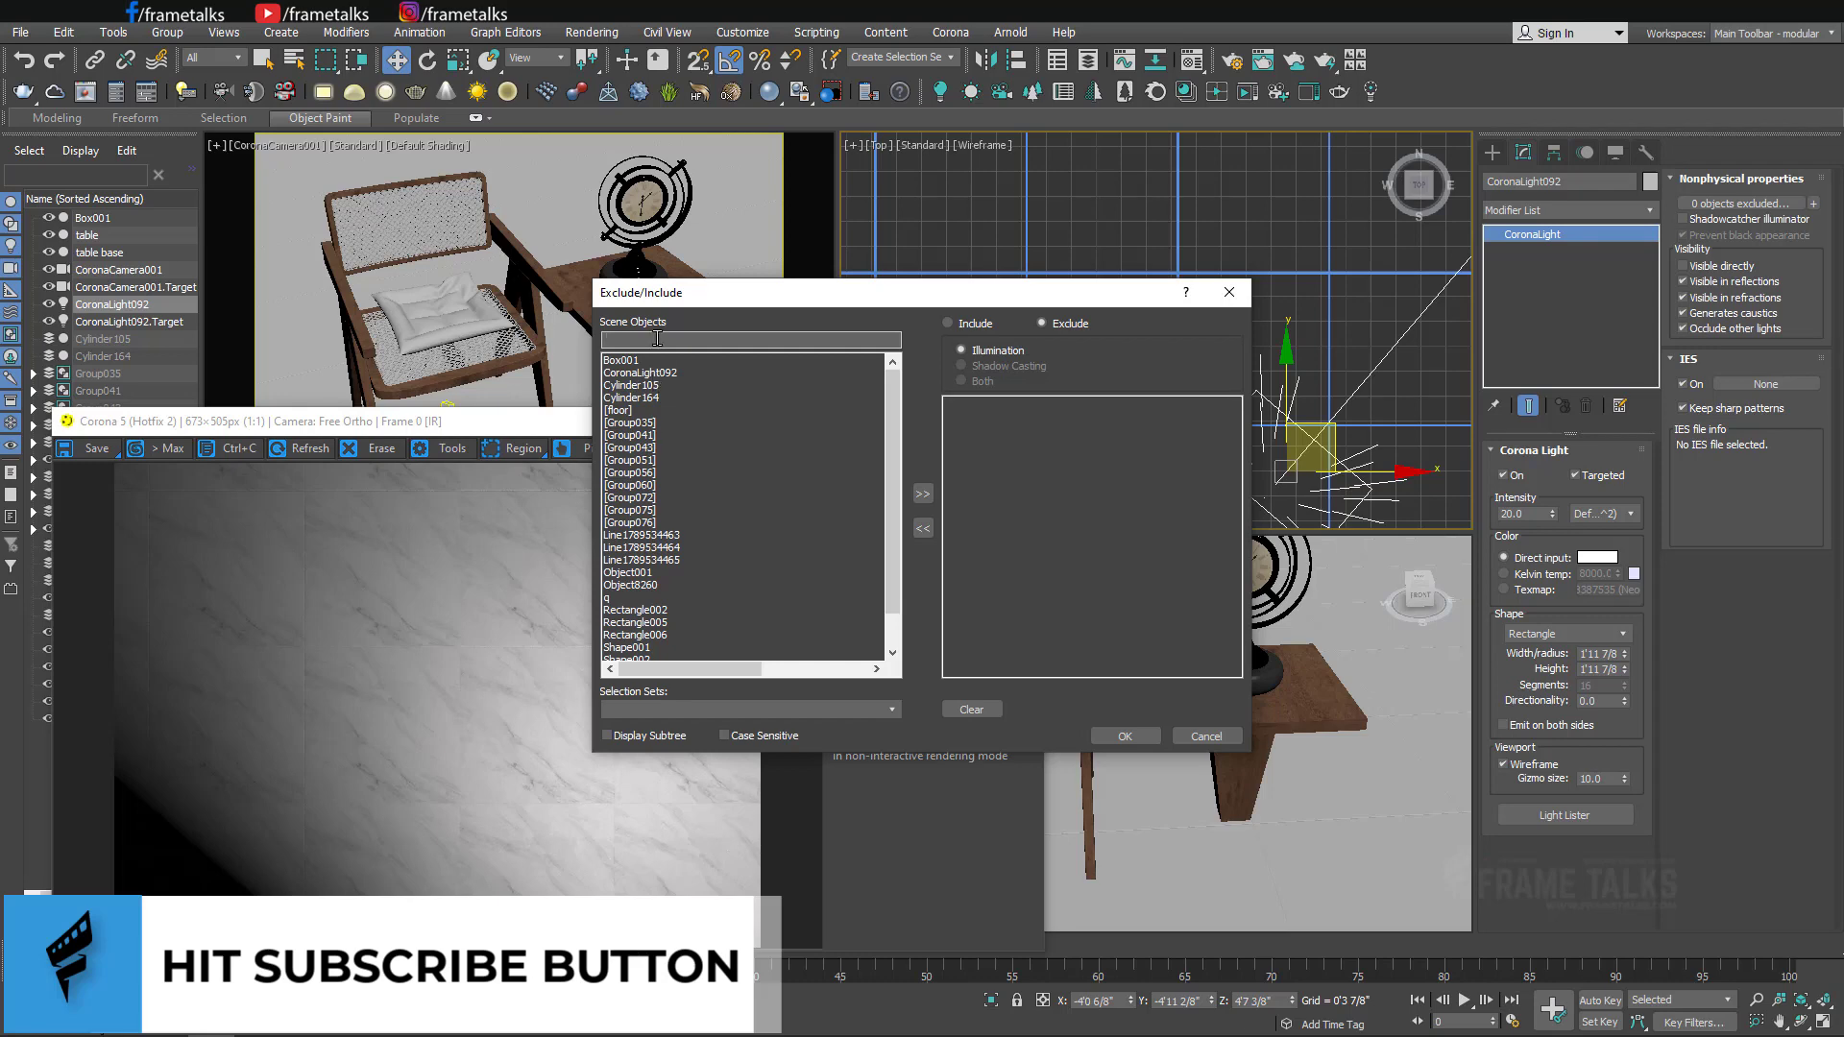
left_click(653, 460)
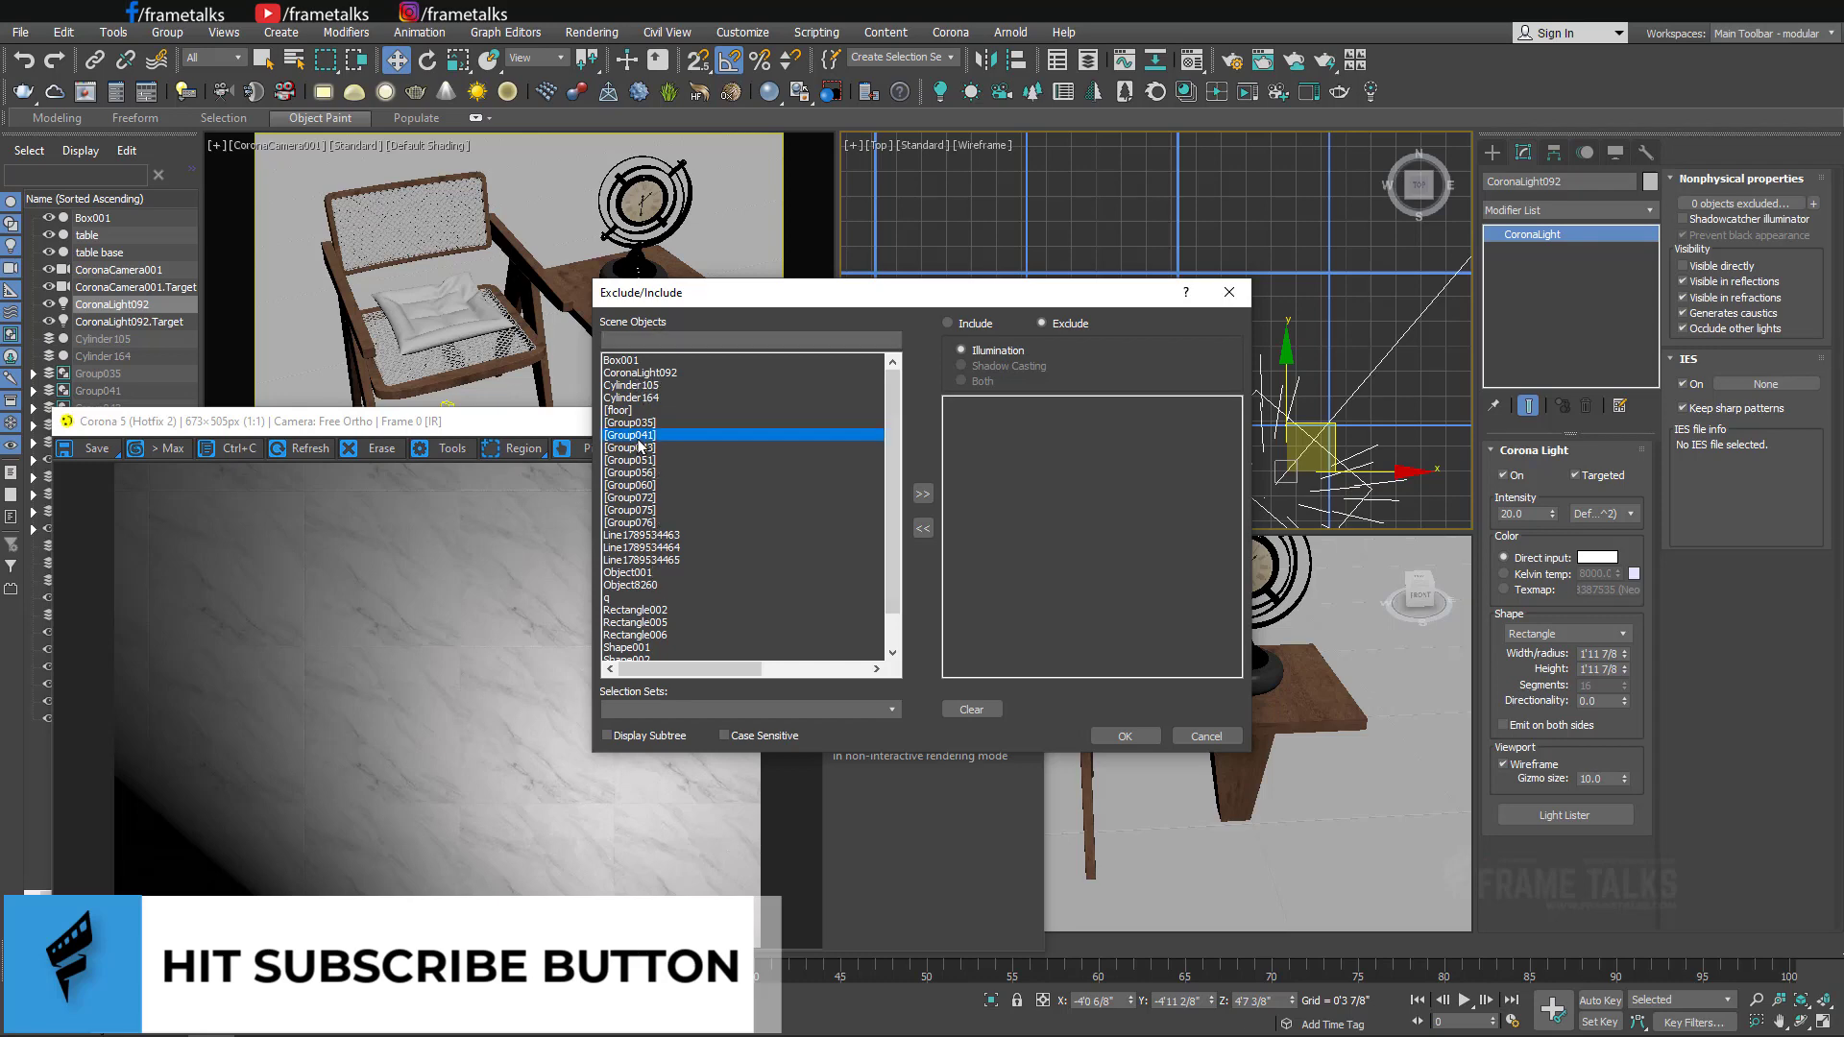
key("End")
key("Home")
key("End")
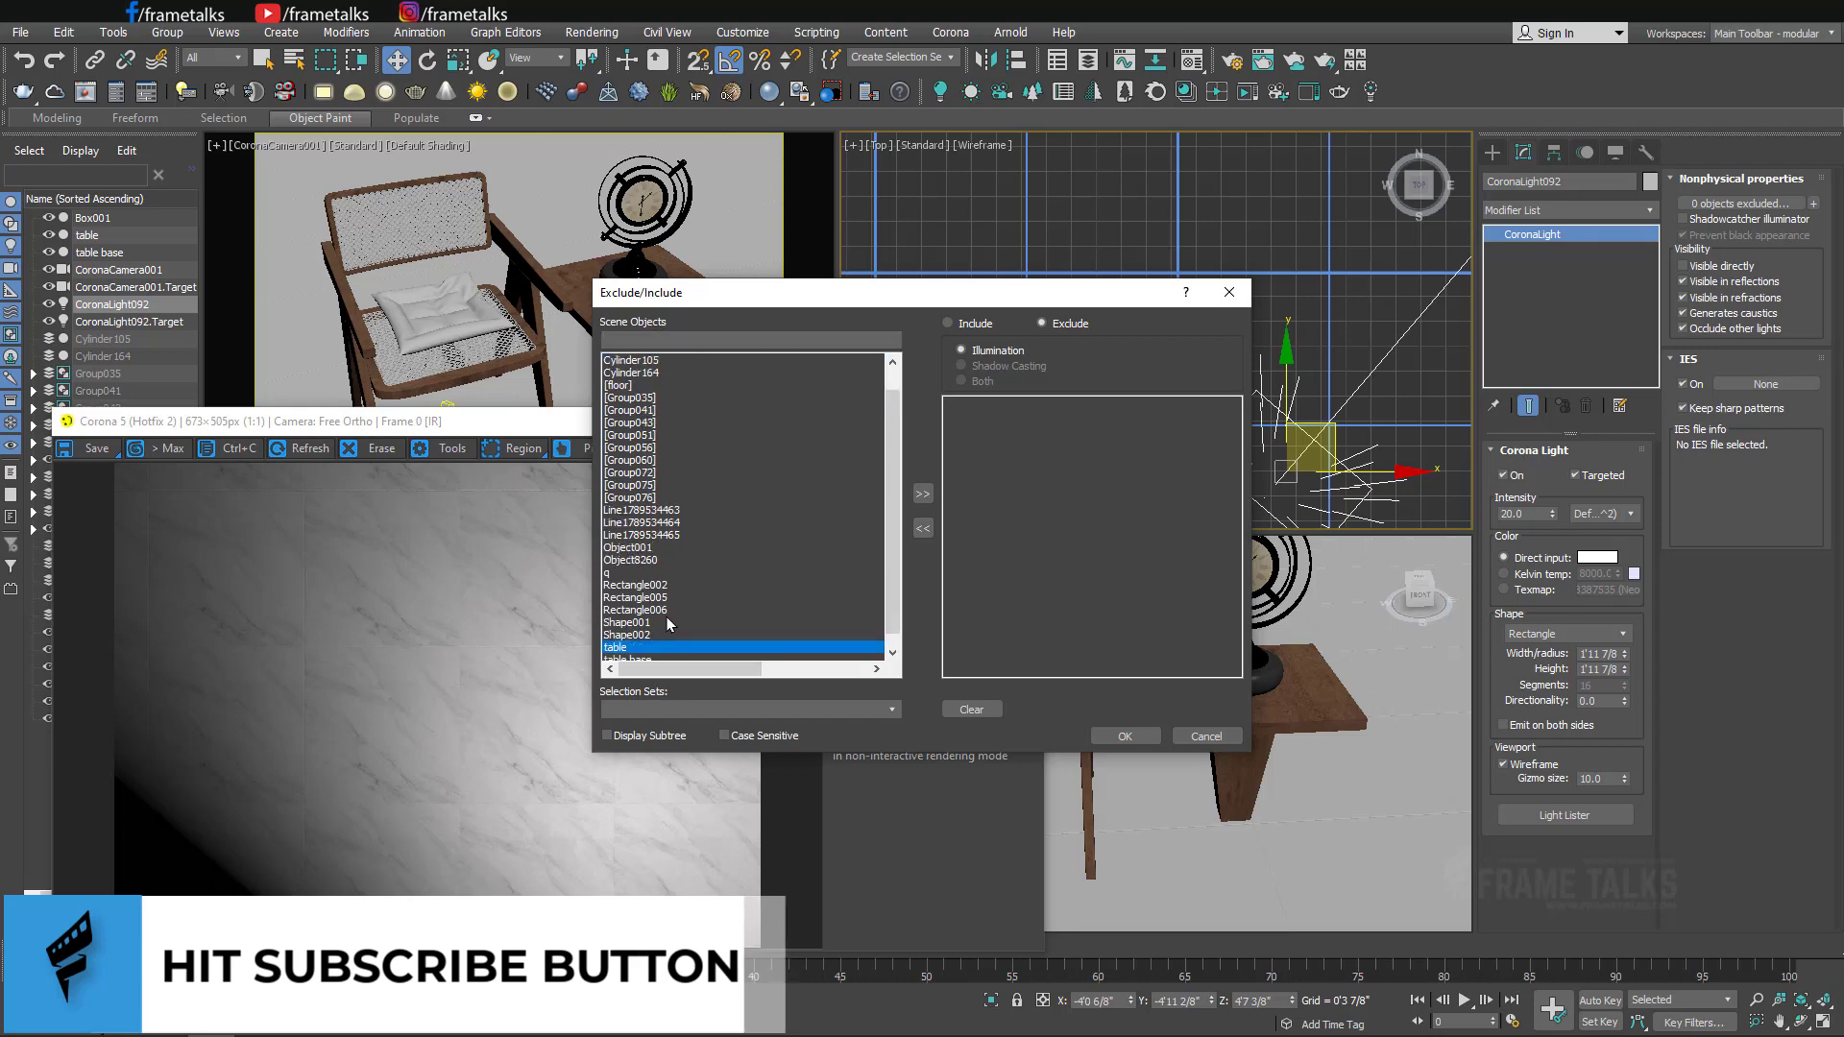
left_click(620, 636)
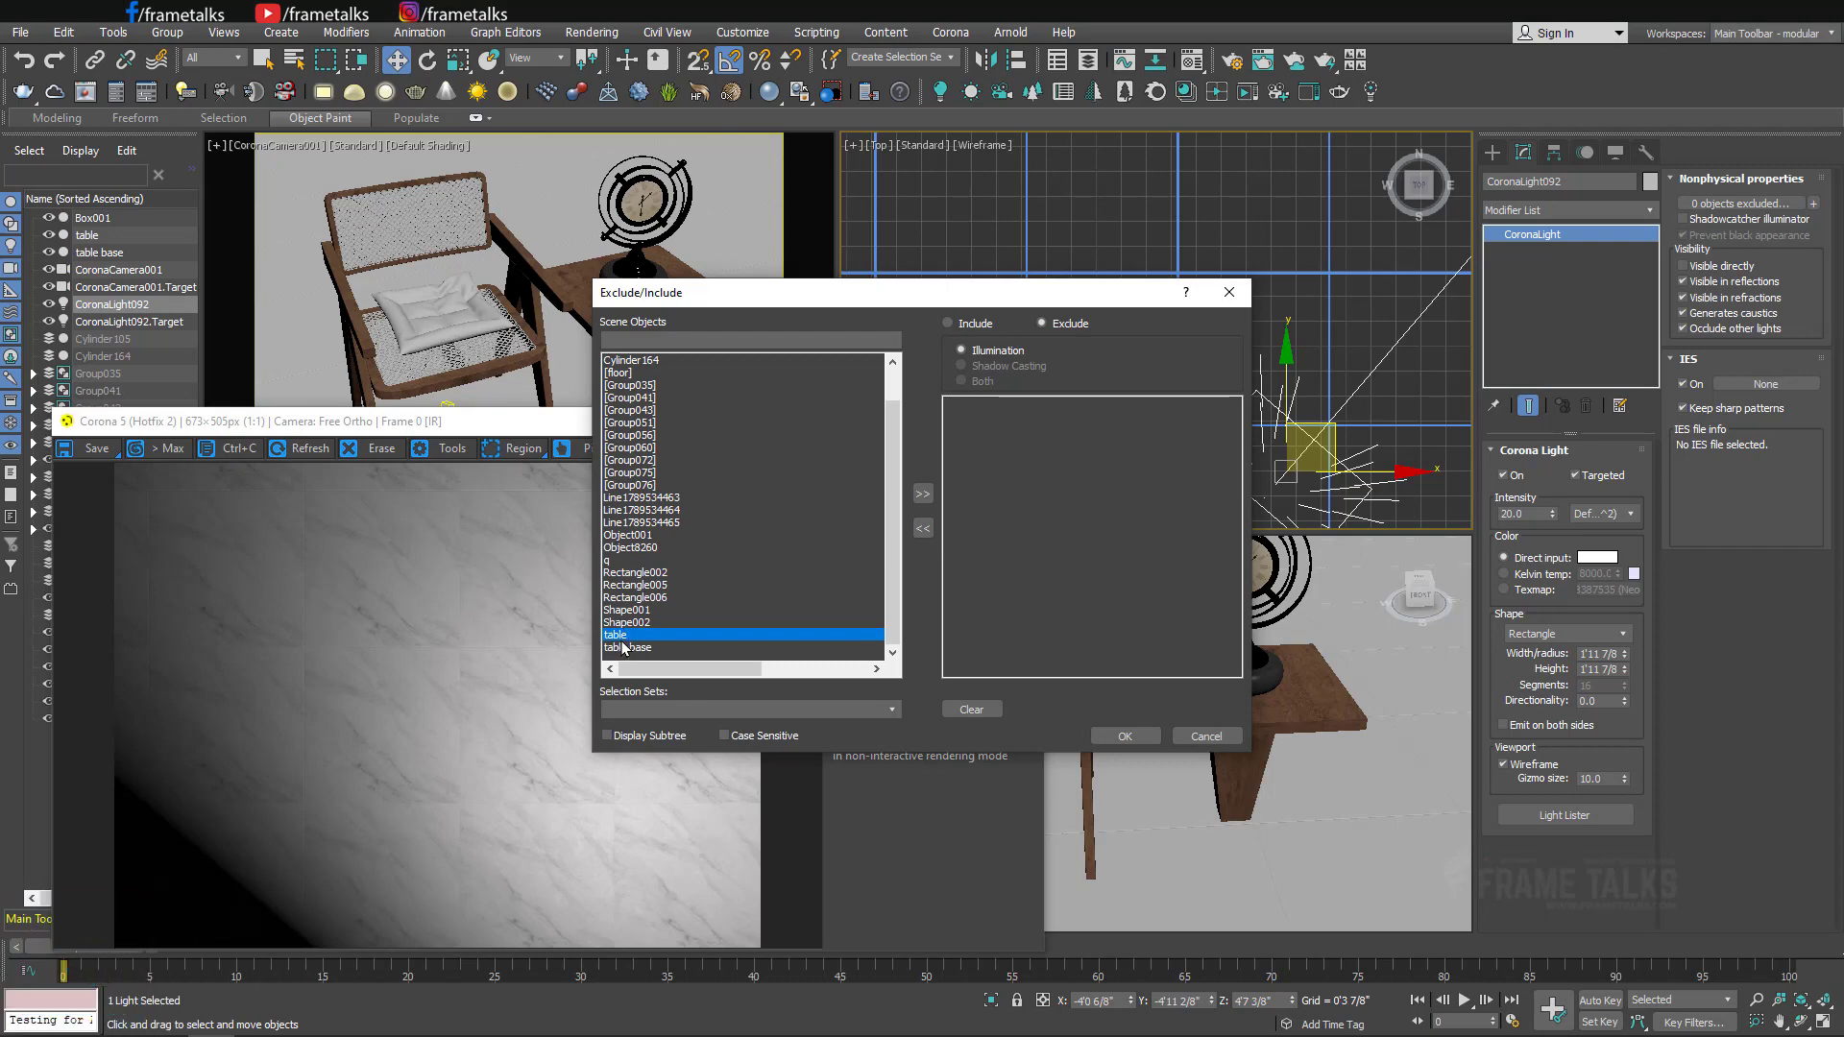
double_click(620, 374)
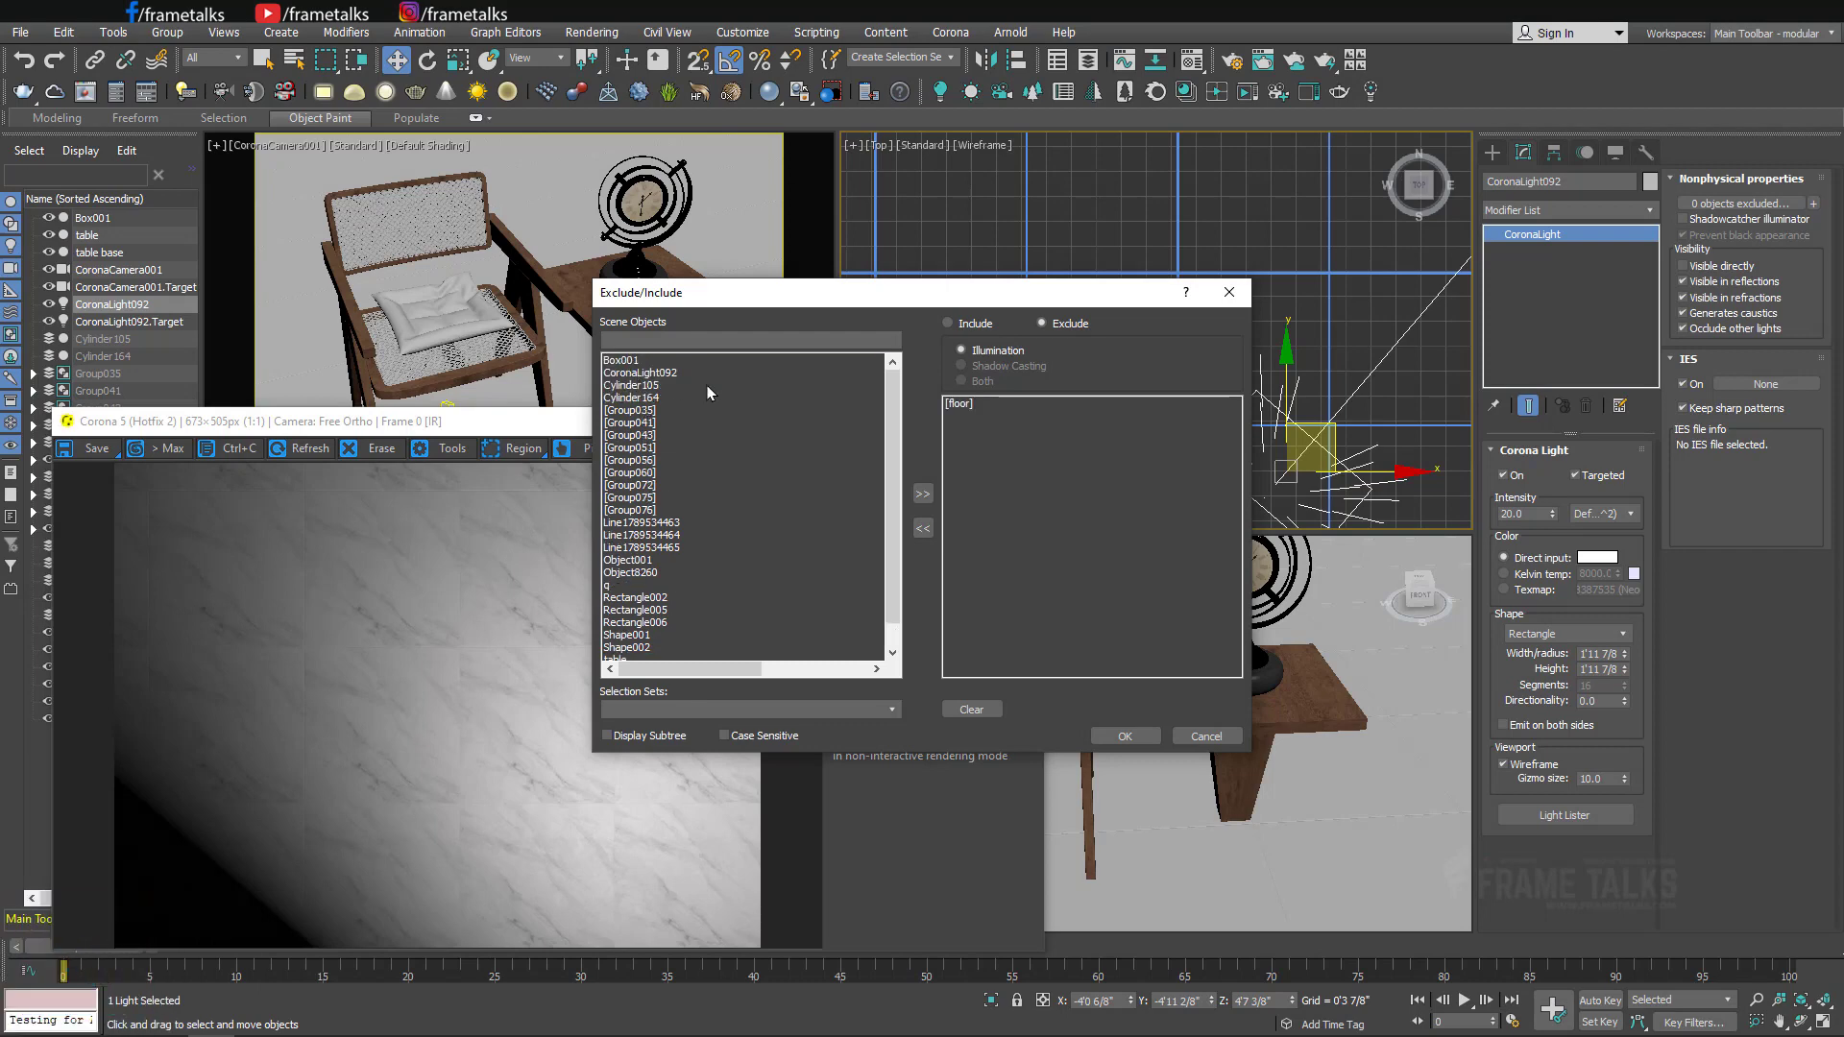
left_click(1118, 736)
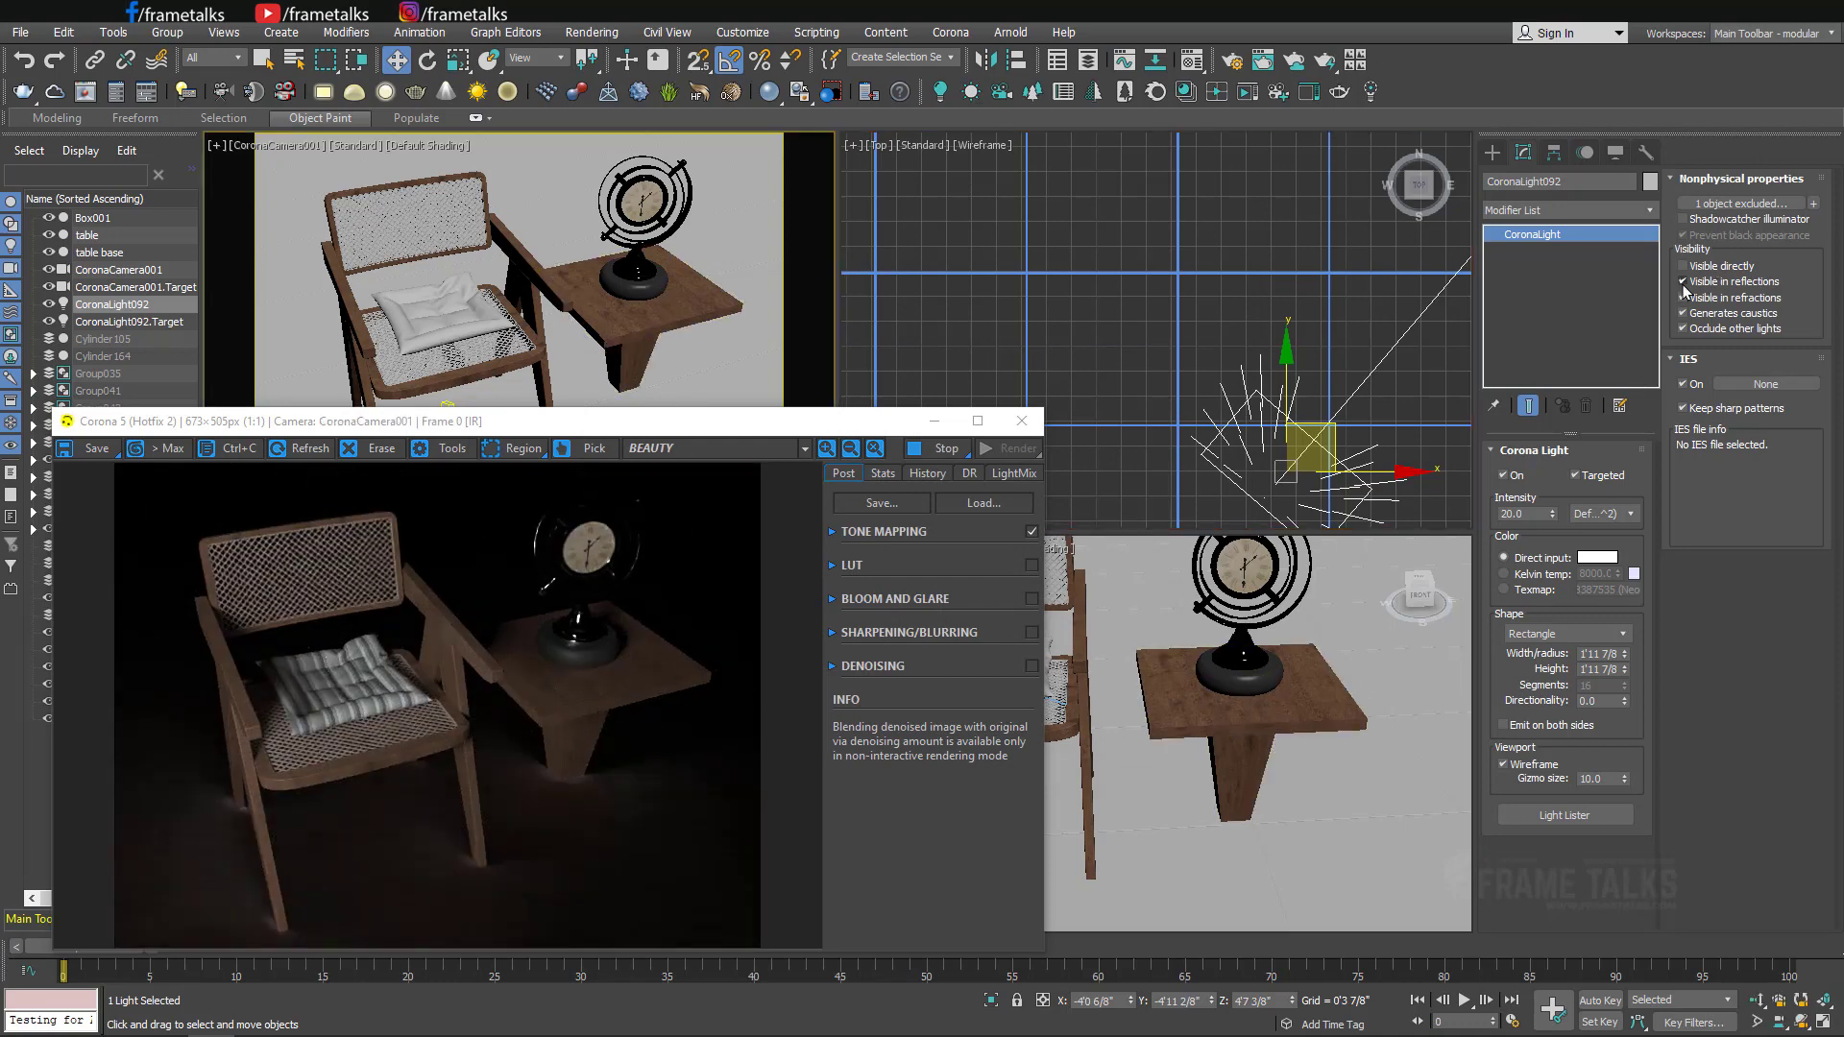
left_click(1735, 206)
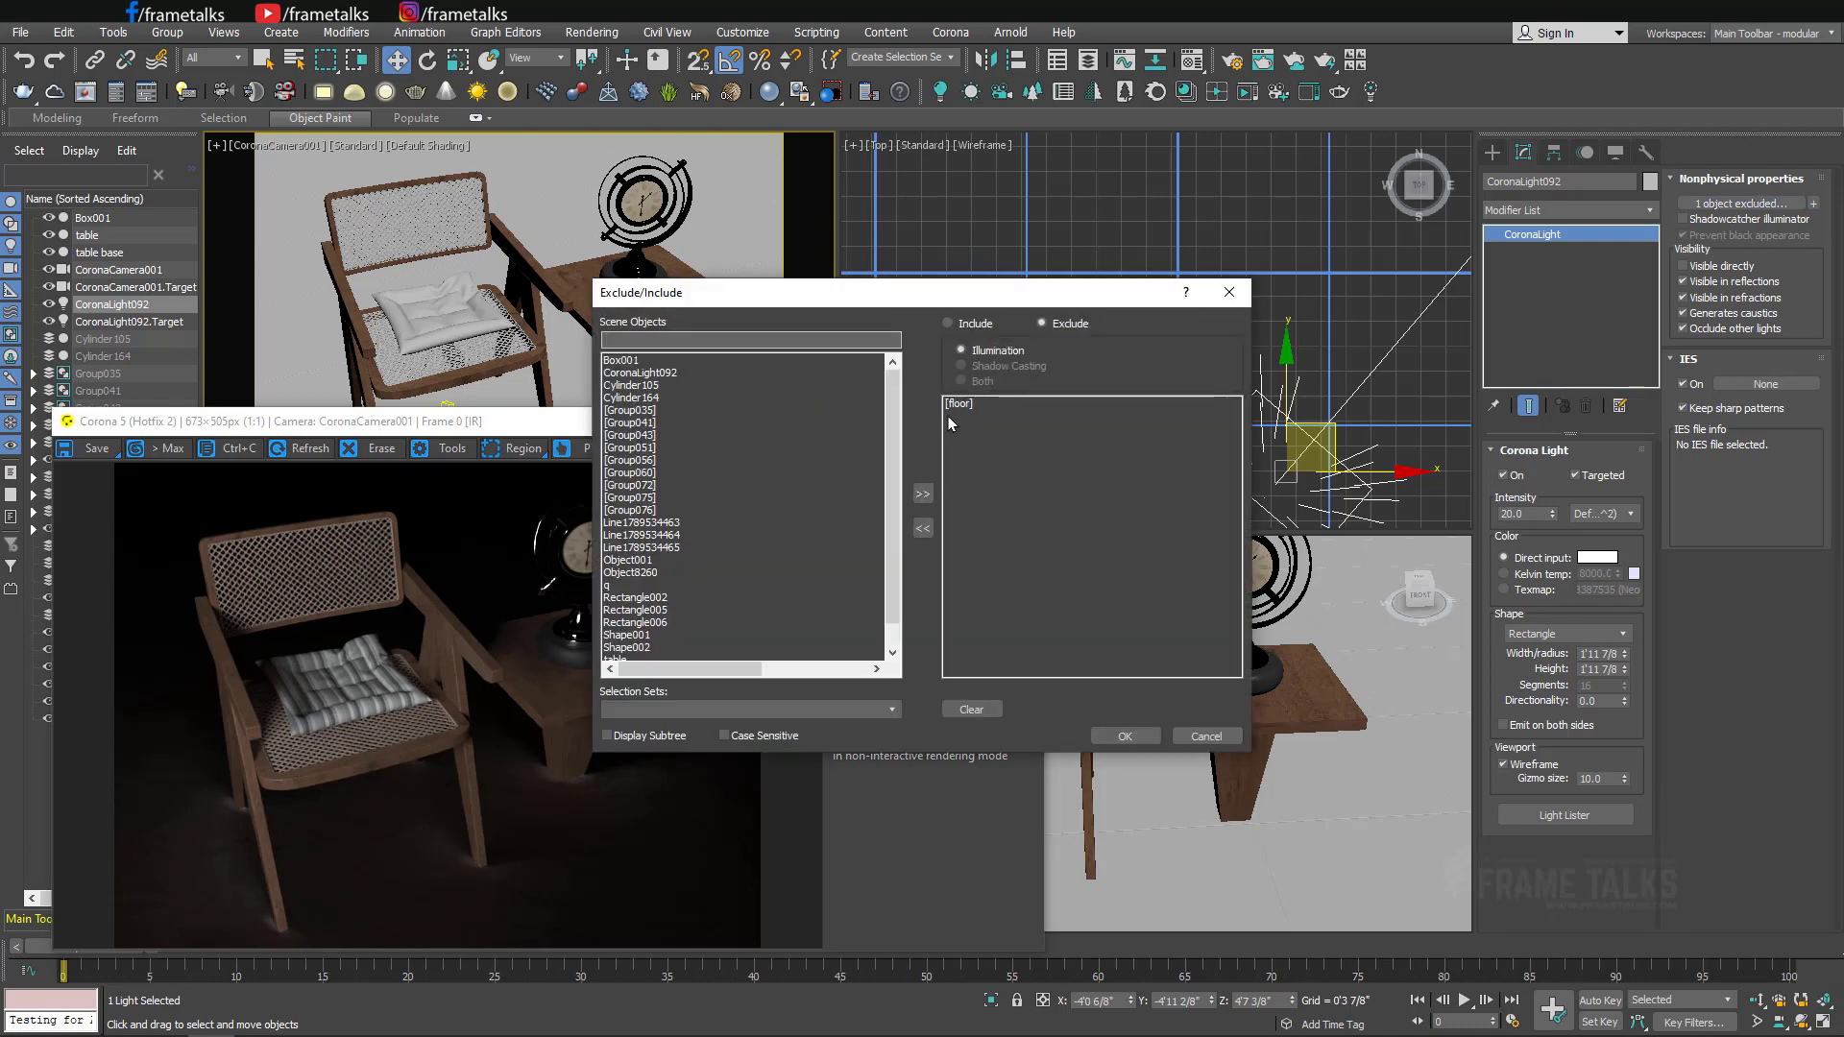
left_click(949, 423)
left_click(924, 530)
left_click(1125, 736)
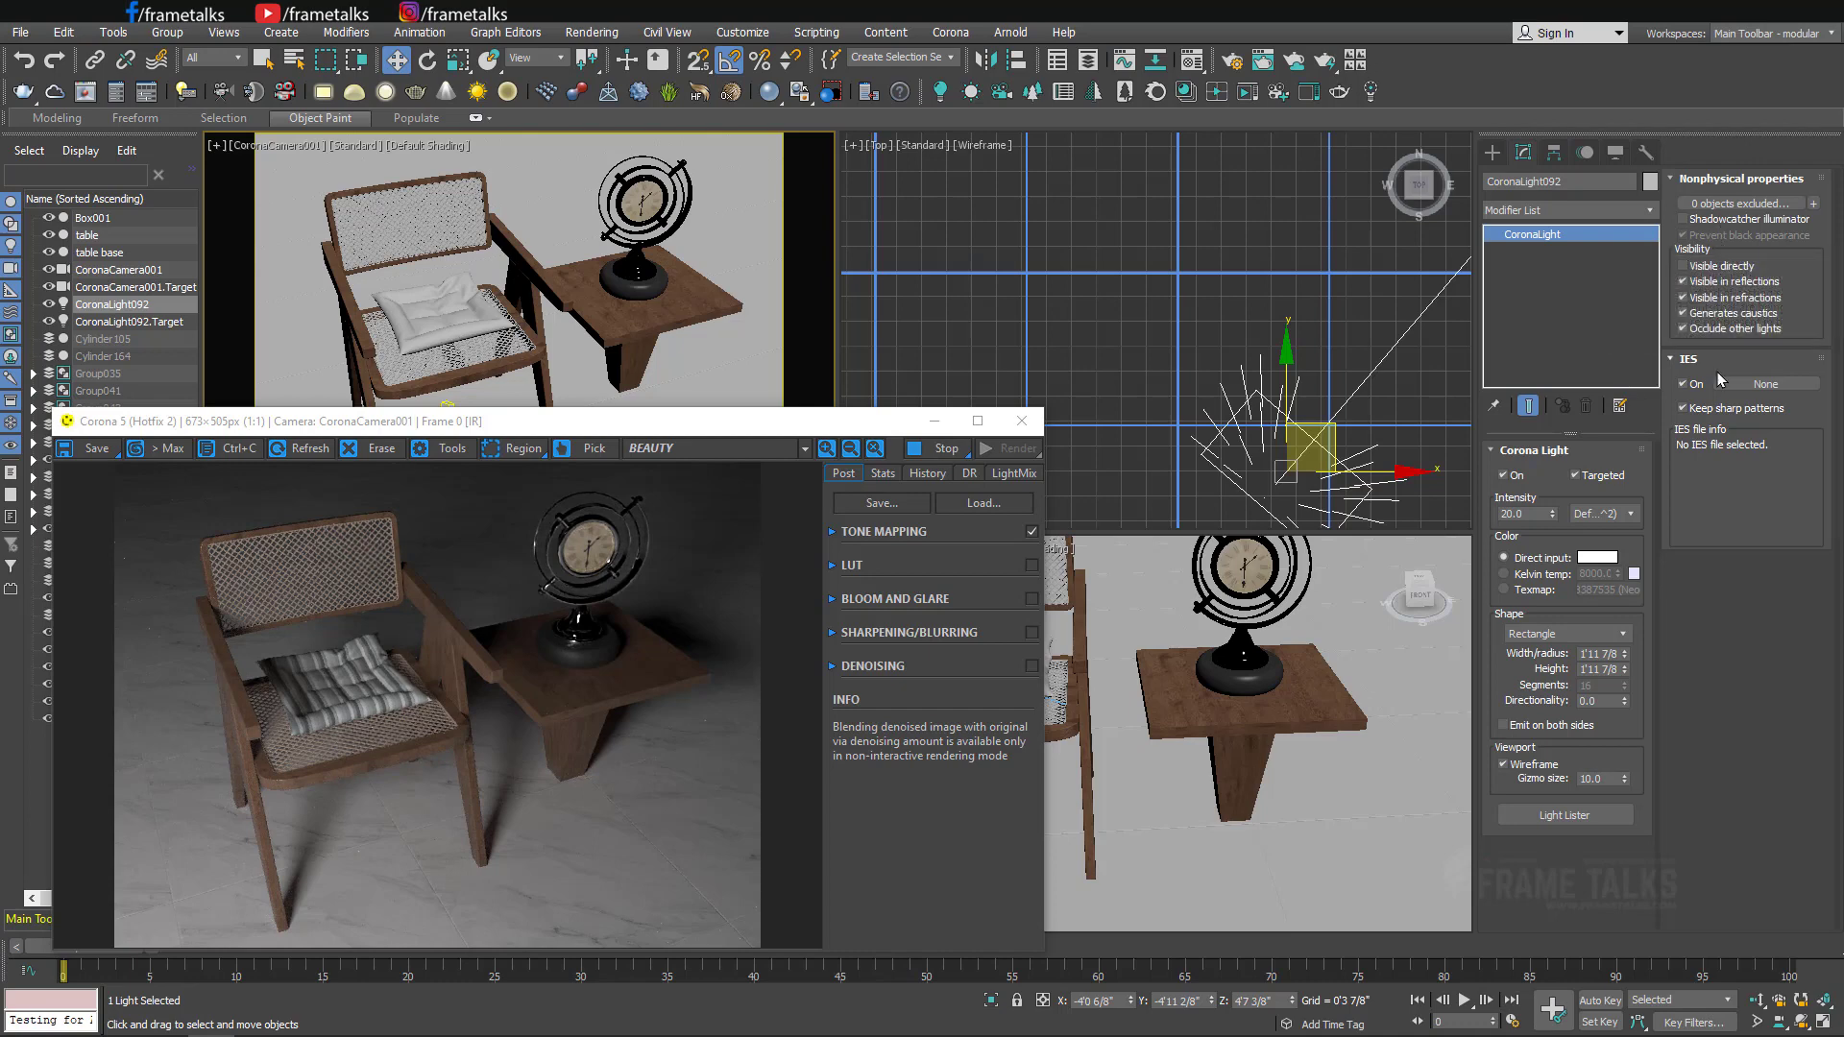
left_click(1709, 284)
scroll(1234, 715, "up", 5)
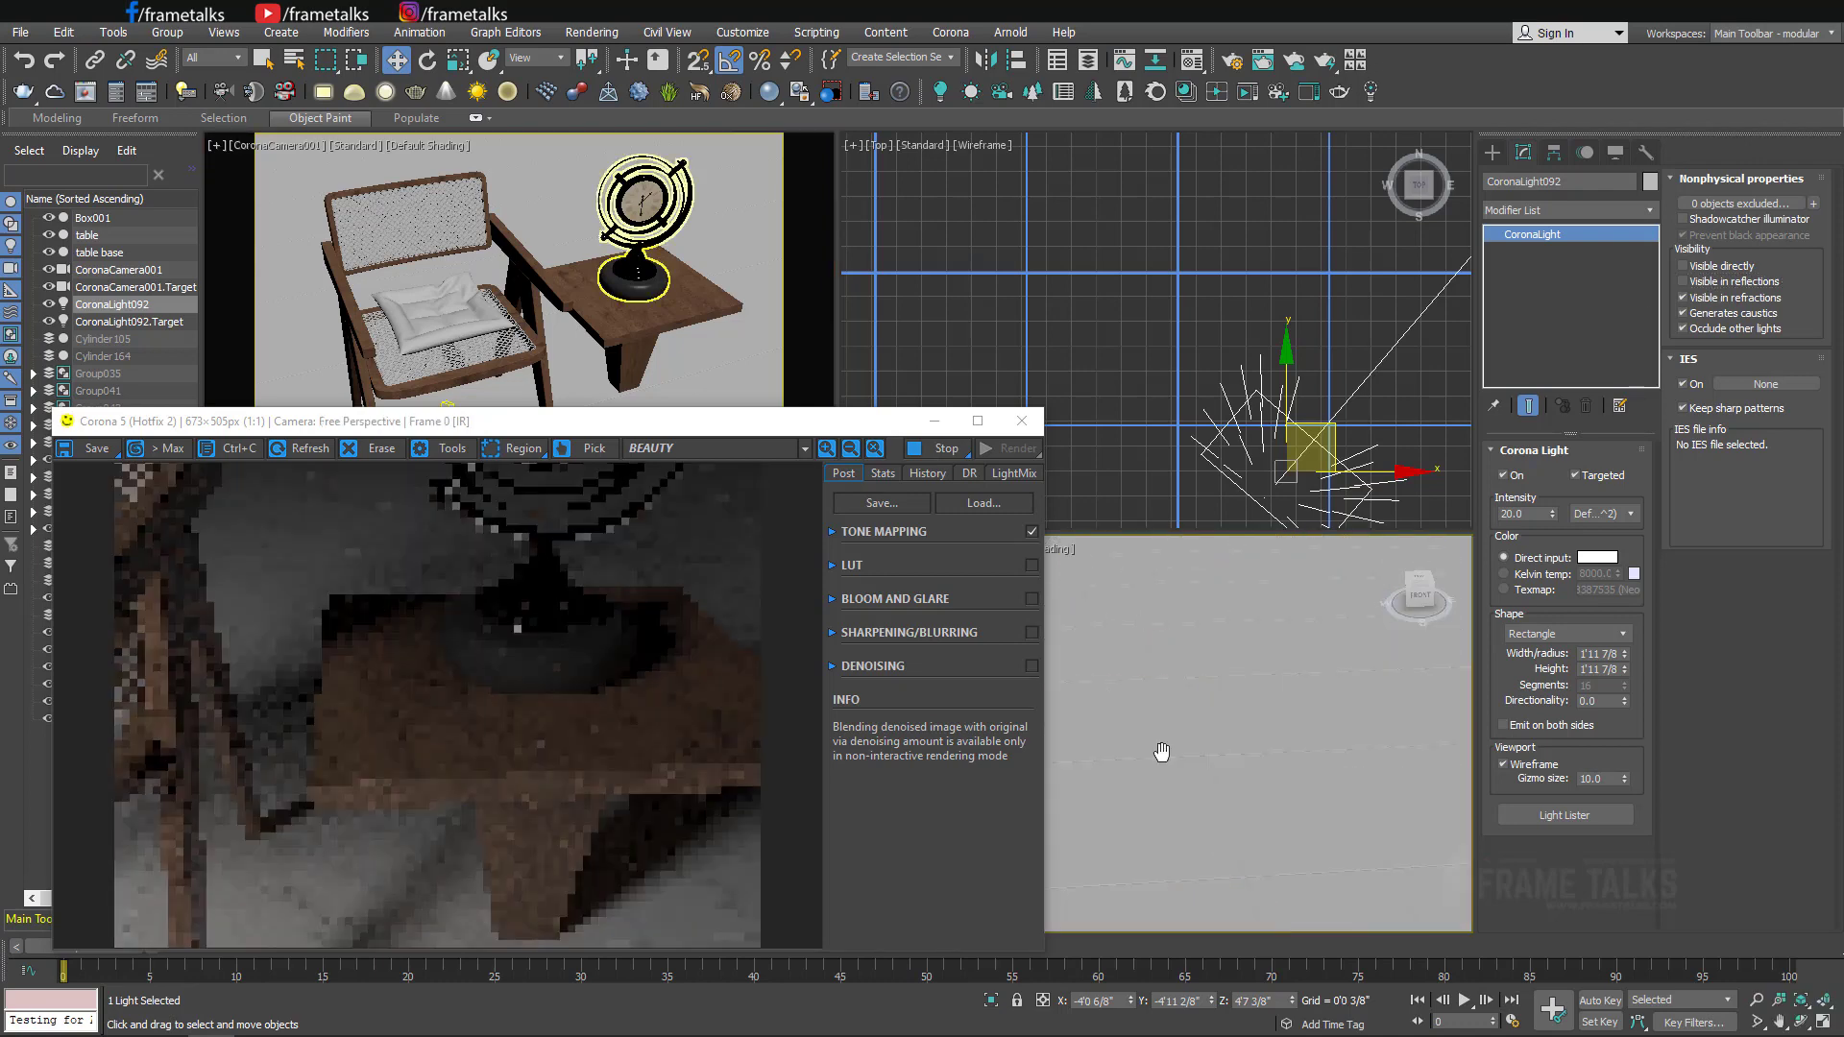
scroll(1216, 738, "down", 3)
middle_click_drag(1221, 732, 1266, 751)
scroll(1266, 751, "up", 2)
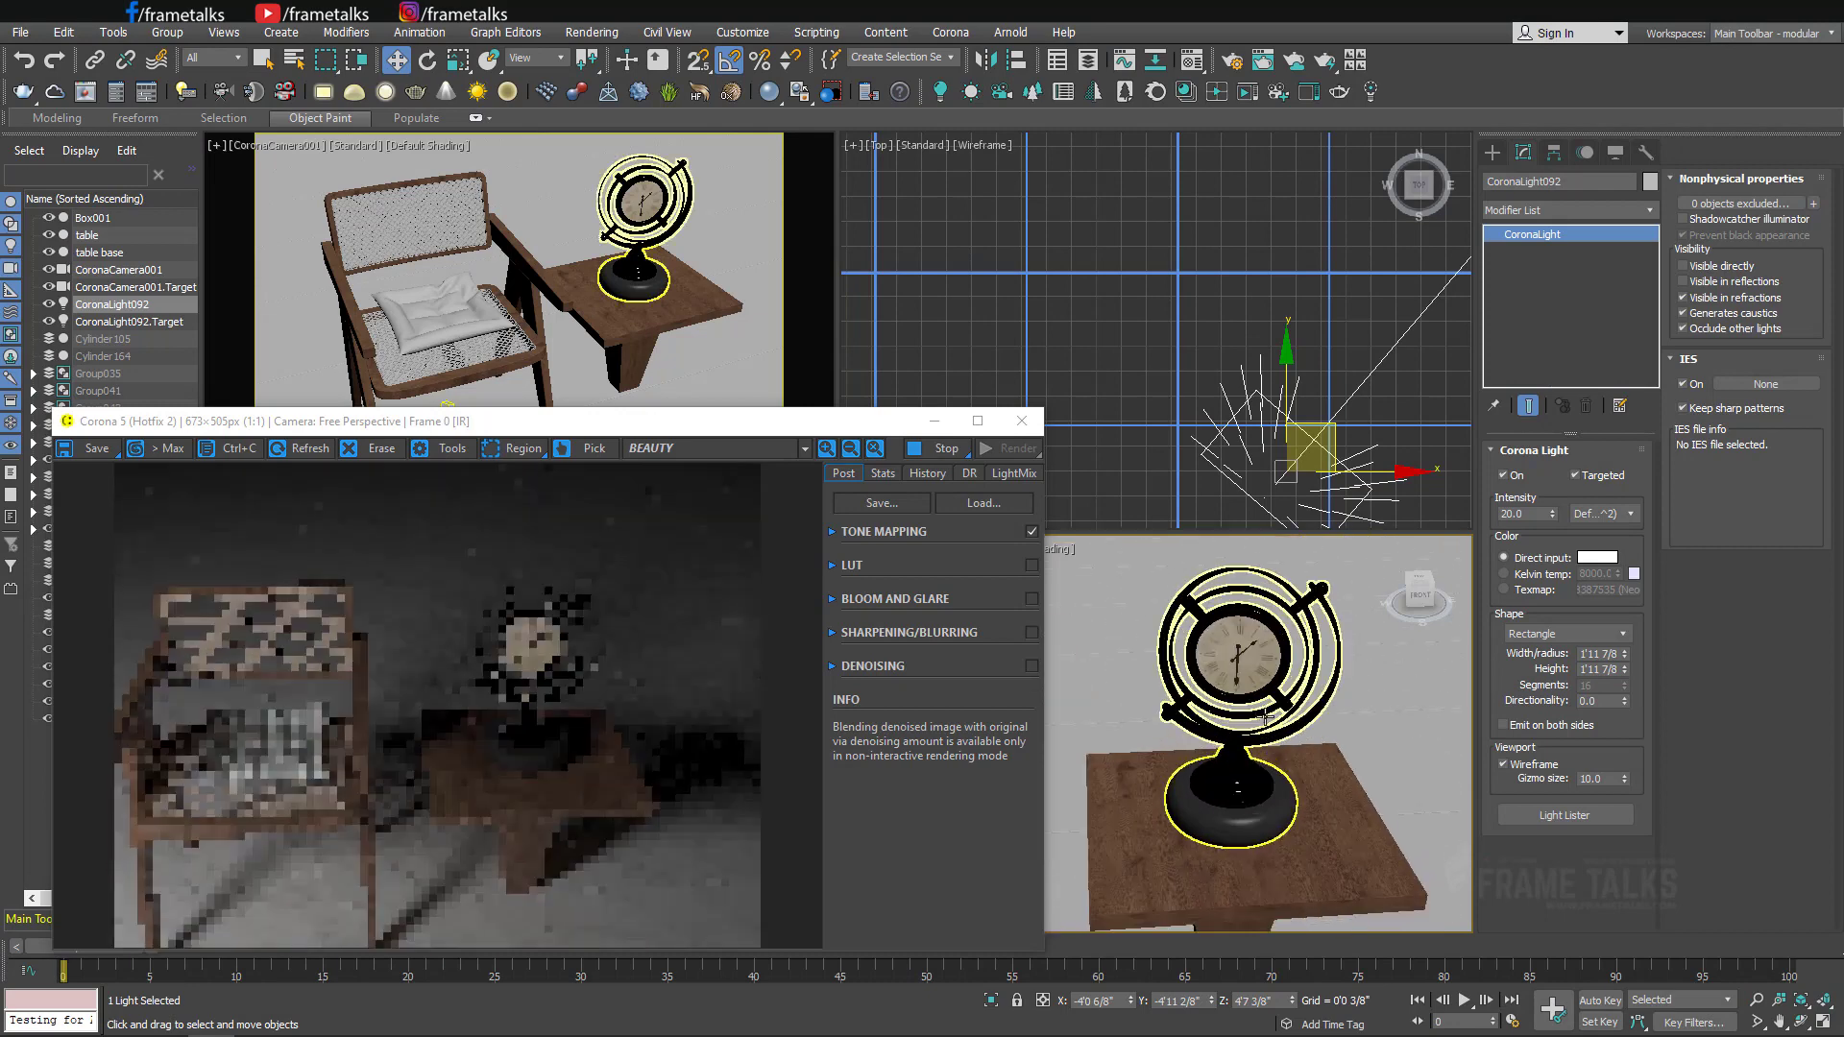
scroll(1266, 751, "up", 3)
scroll(1266, 751, "up", 2)
scroll(1265, 751, "up", 1)
scroll(1266, 751, "up", 2)
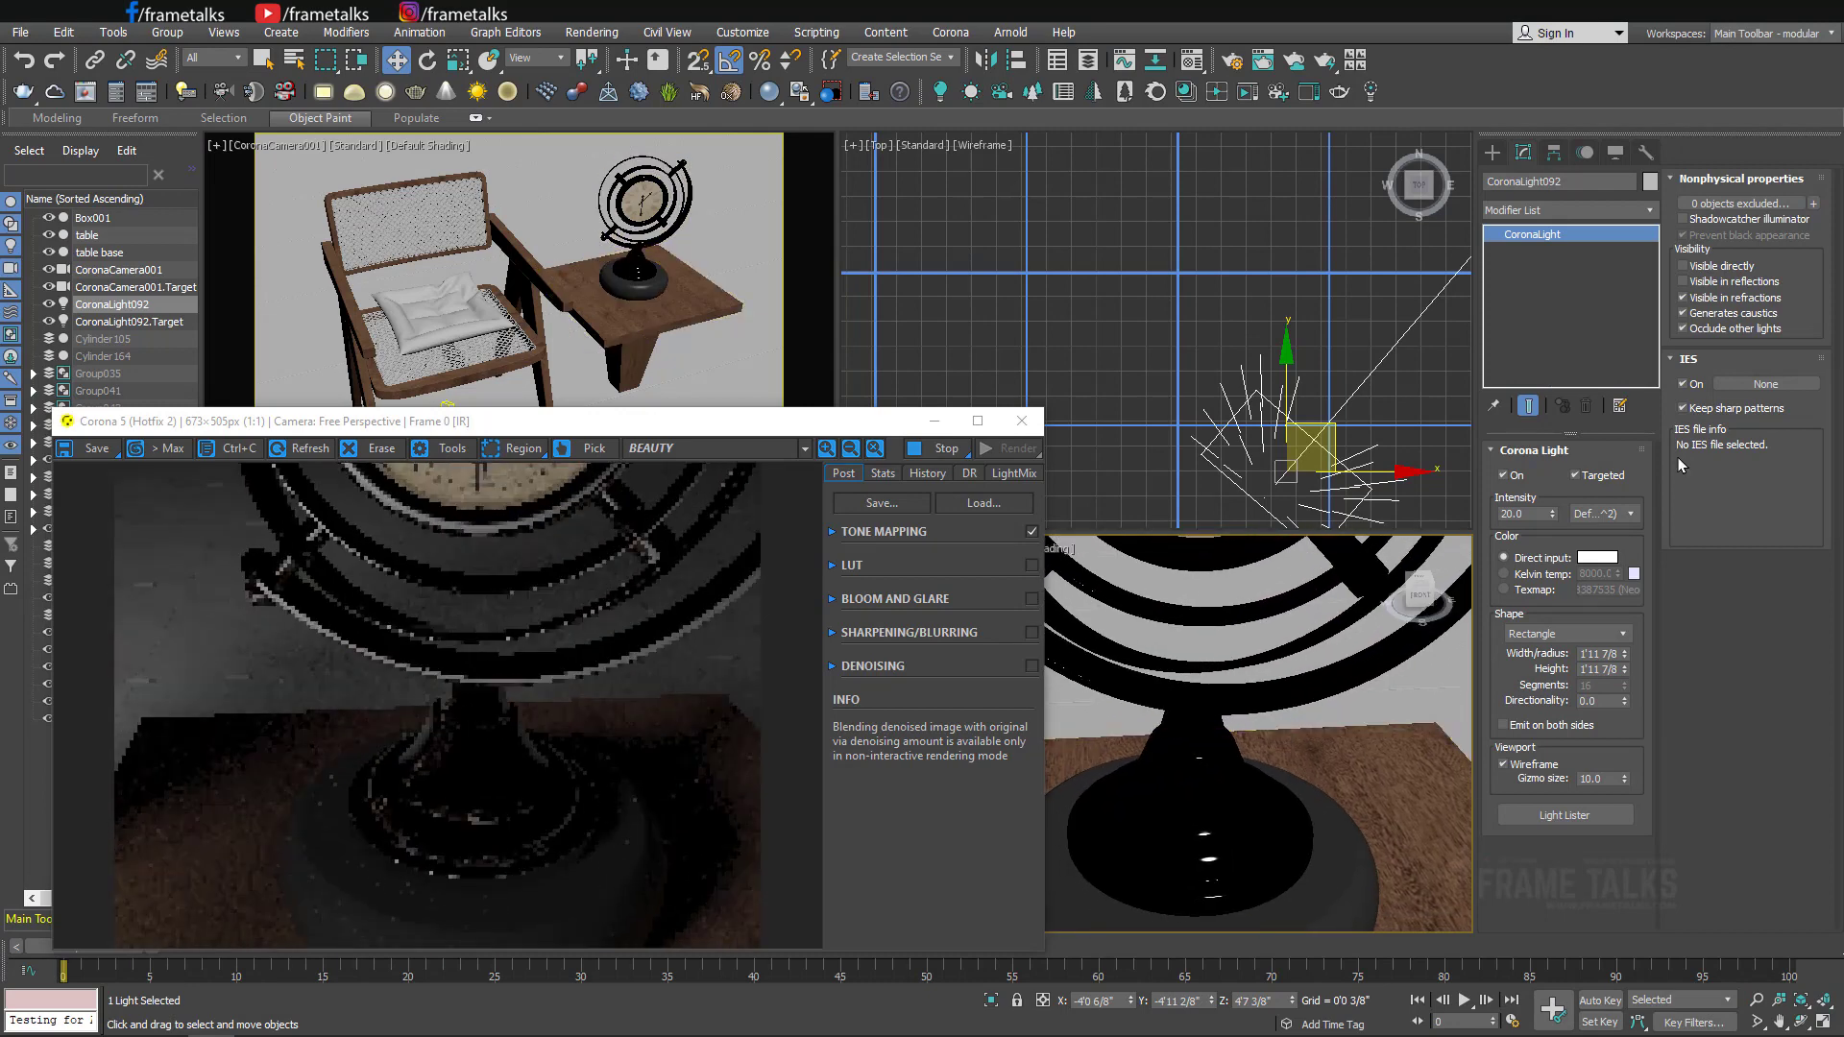
left_click(1715, 288)
left_click(1716, 288)
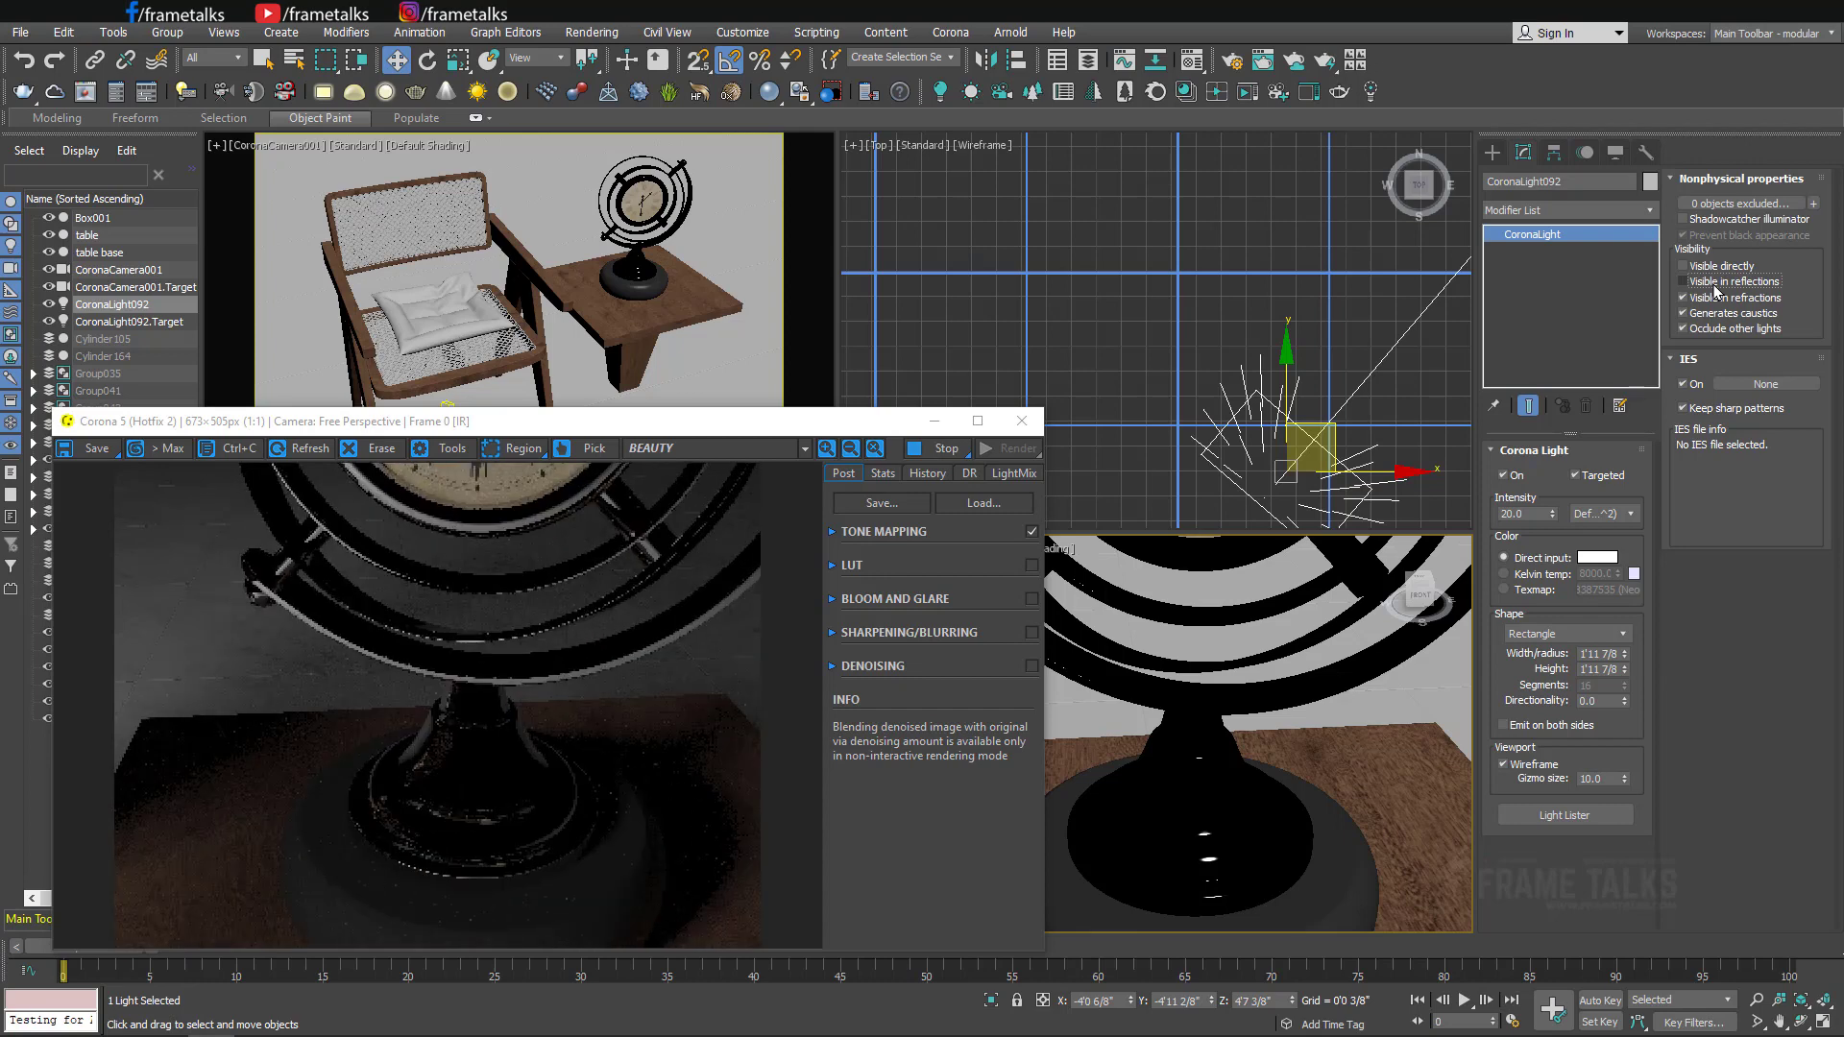
left_click(1683, 281)
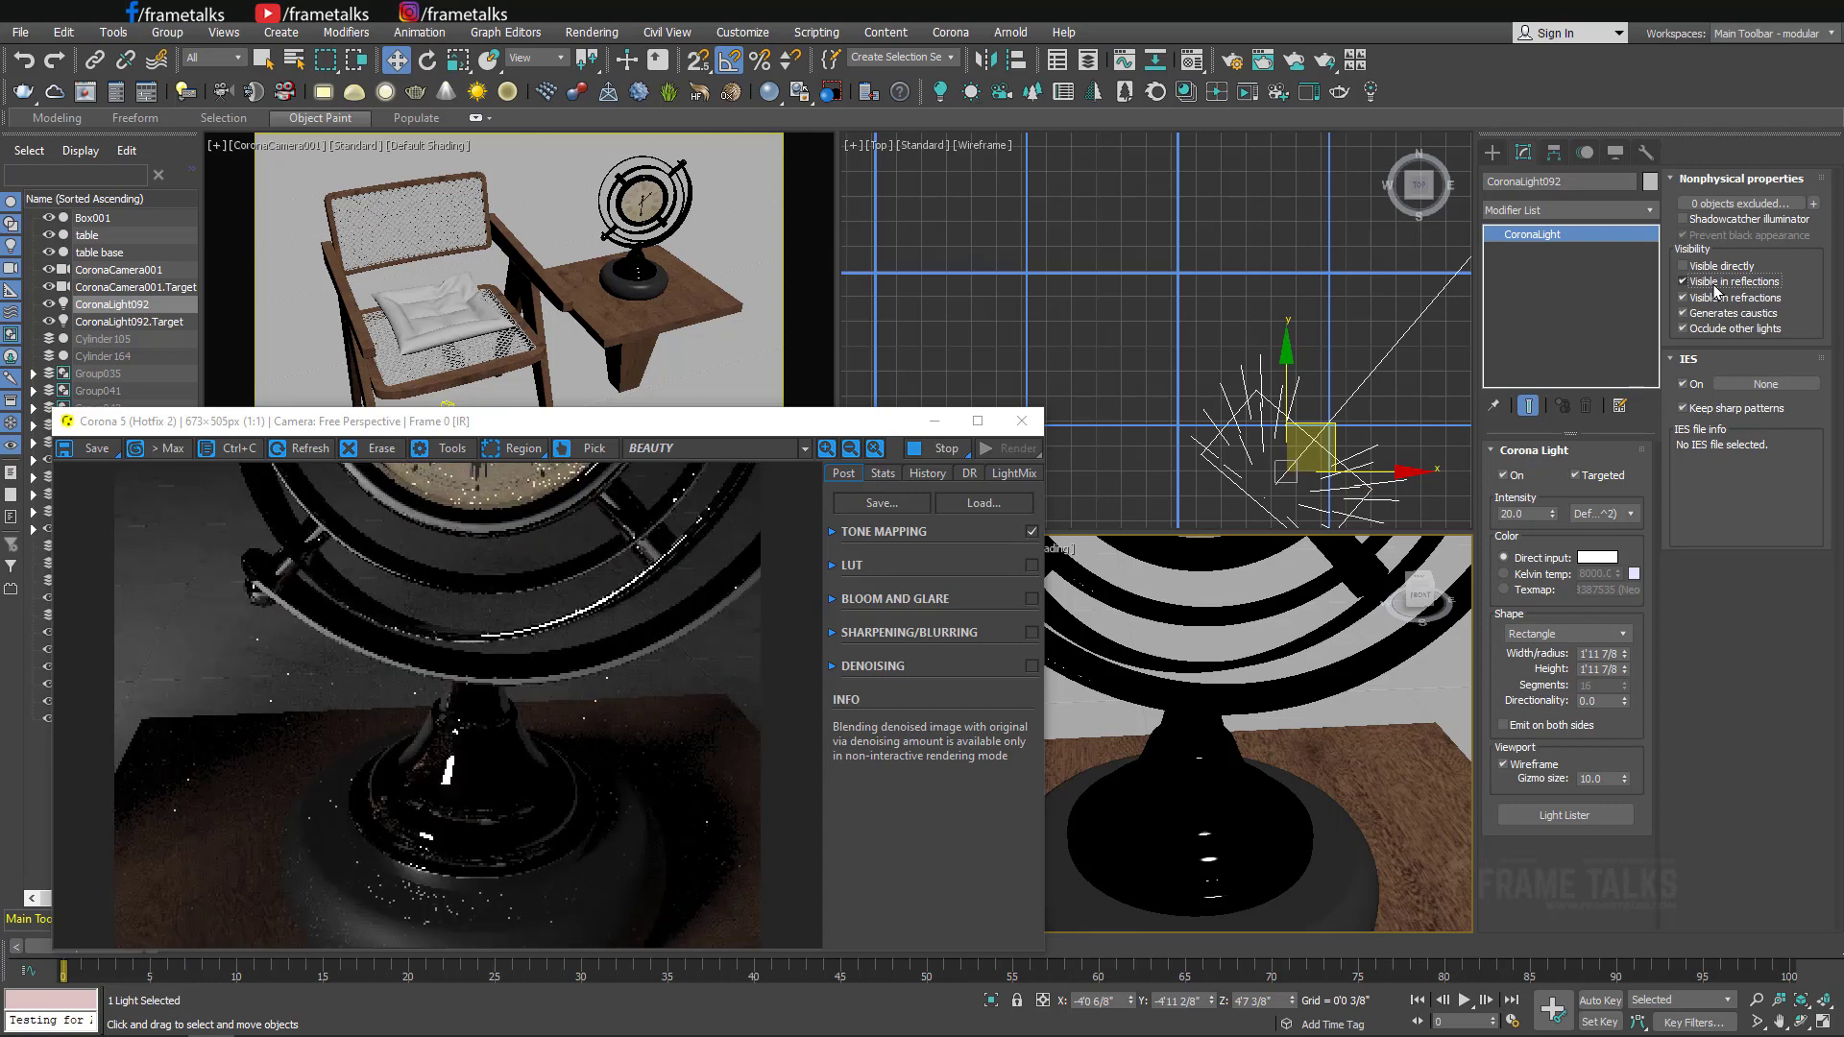
scroll(1327, 742, "down", 3)
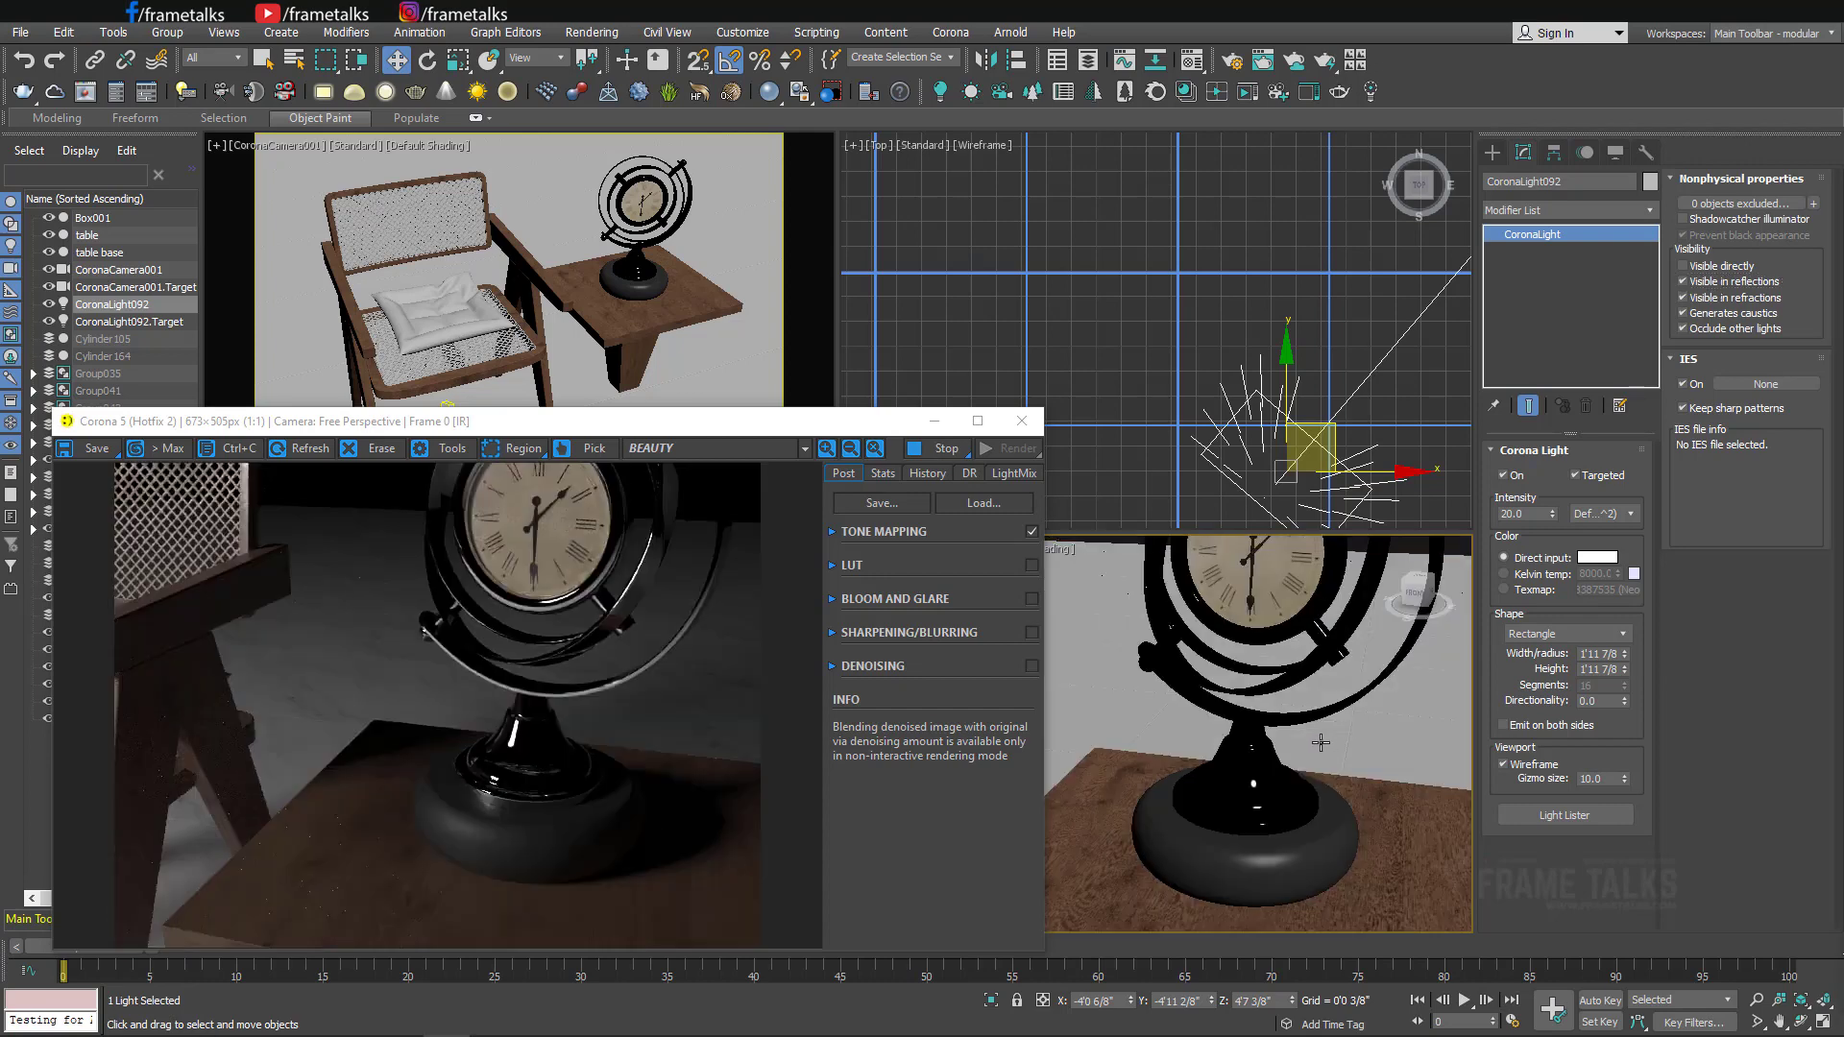
scroll(1327, 742, "down", 3)
scroll(1326, 741, "down", 3)
scroll(1326, 741, "up", 6)
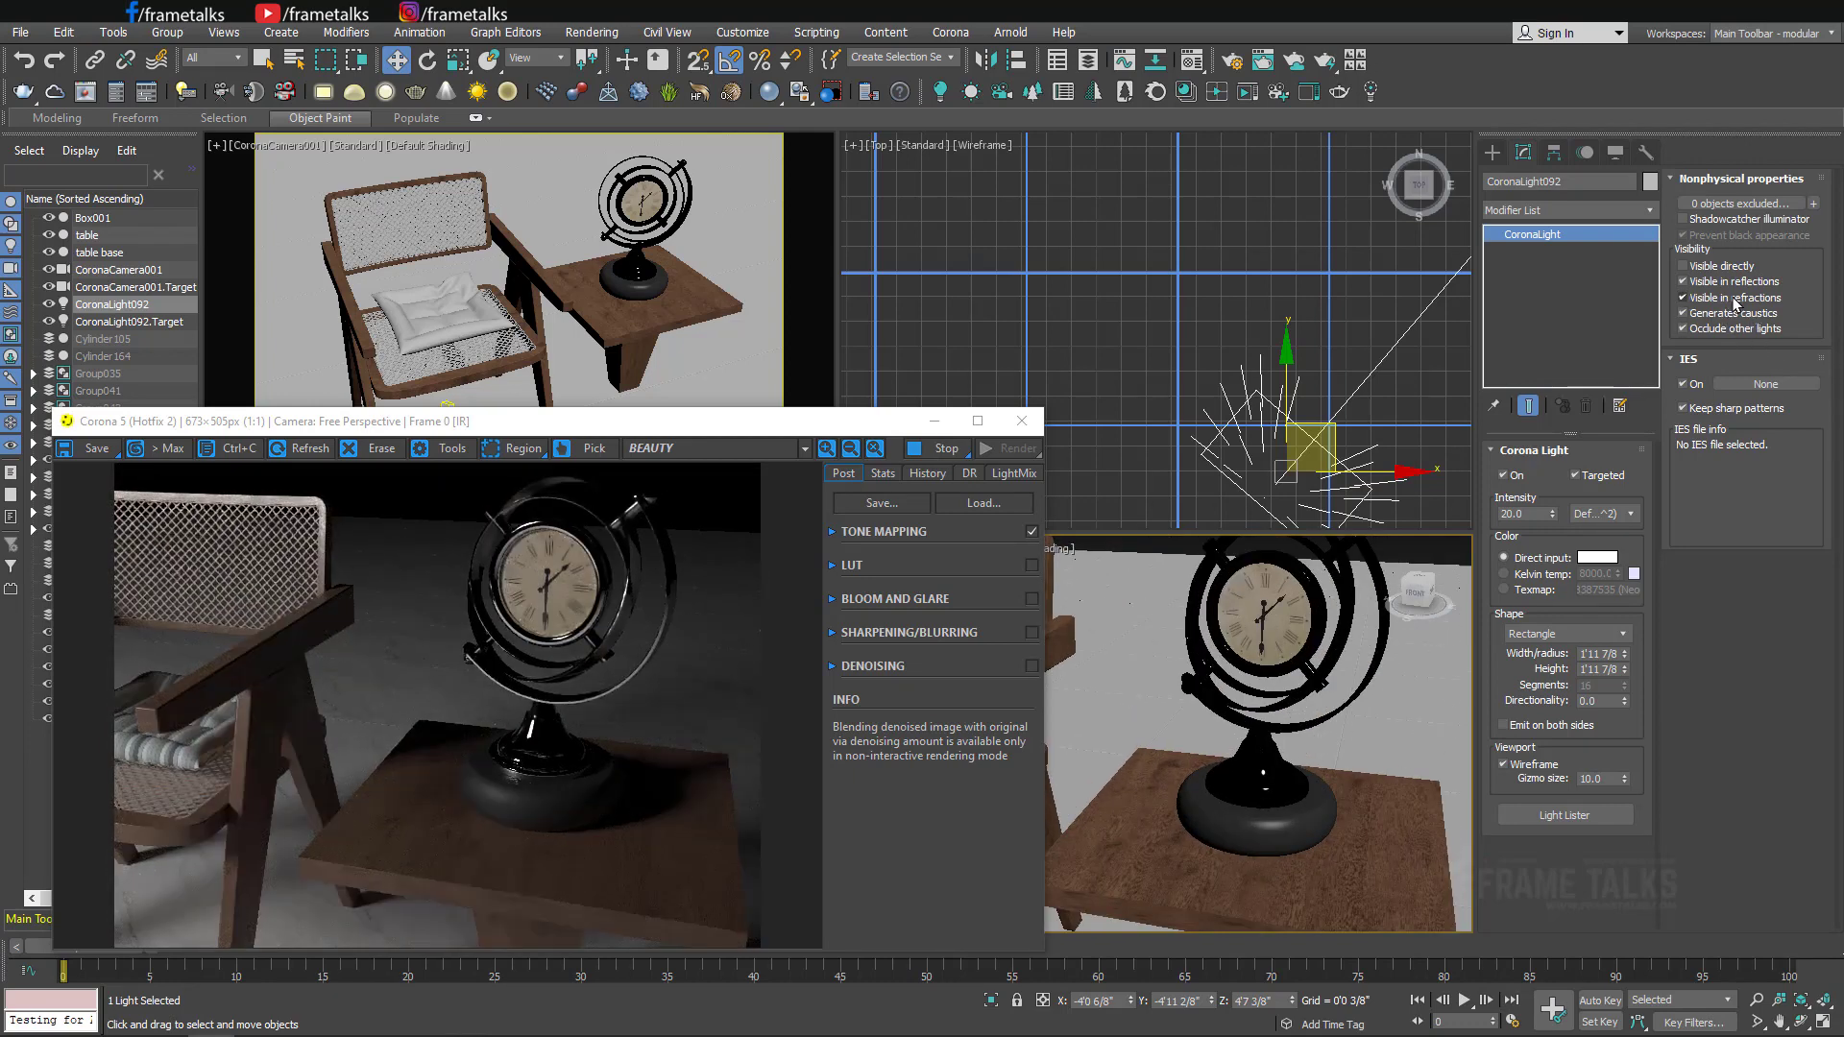
scroll(1249, 730, "down", 3)
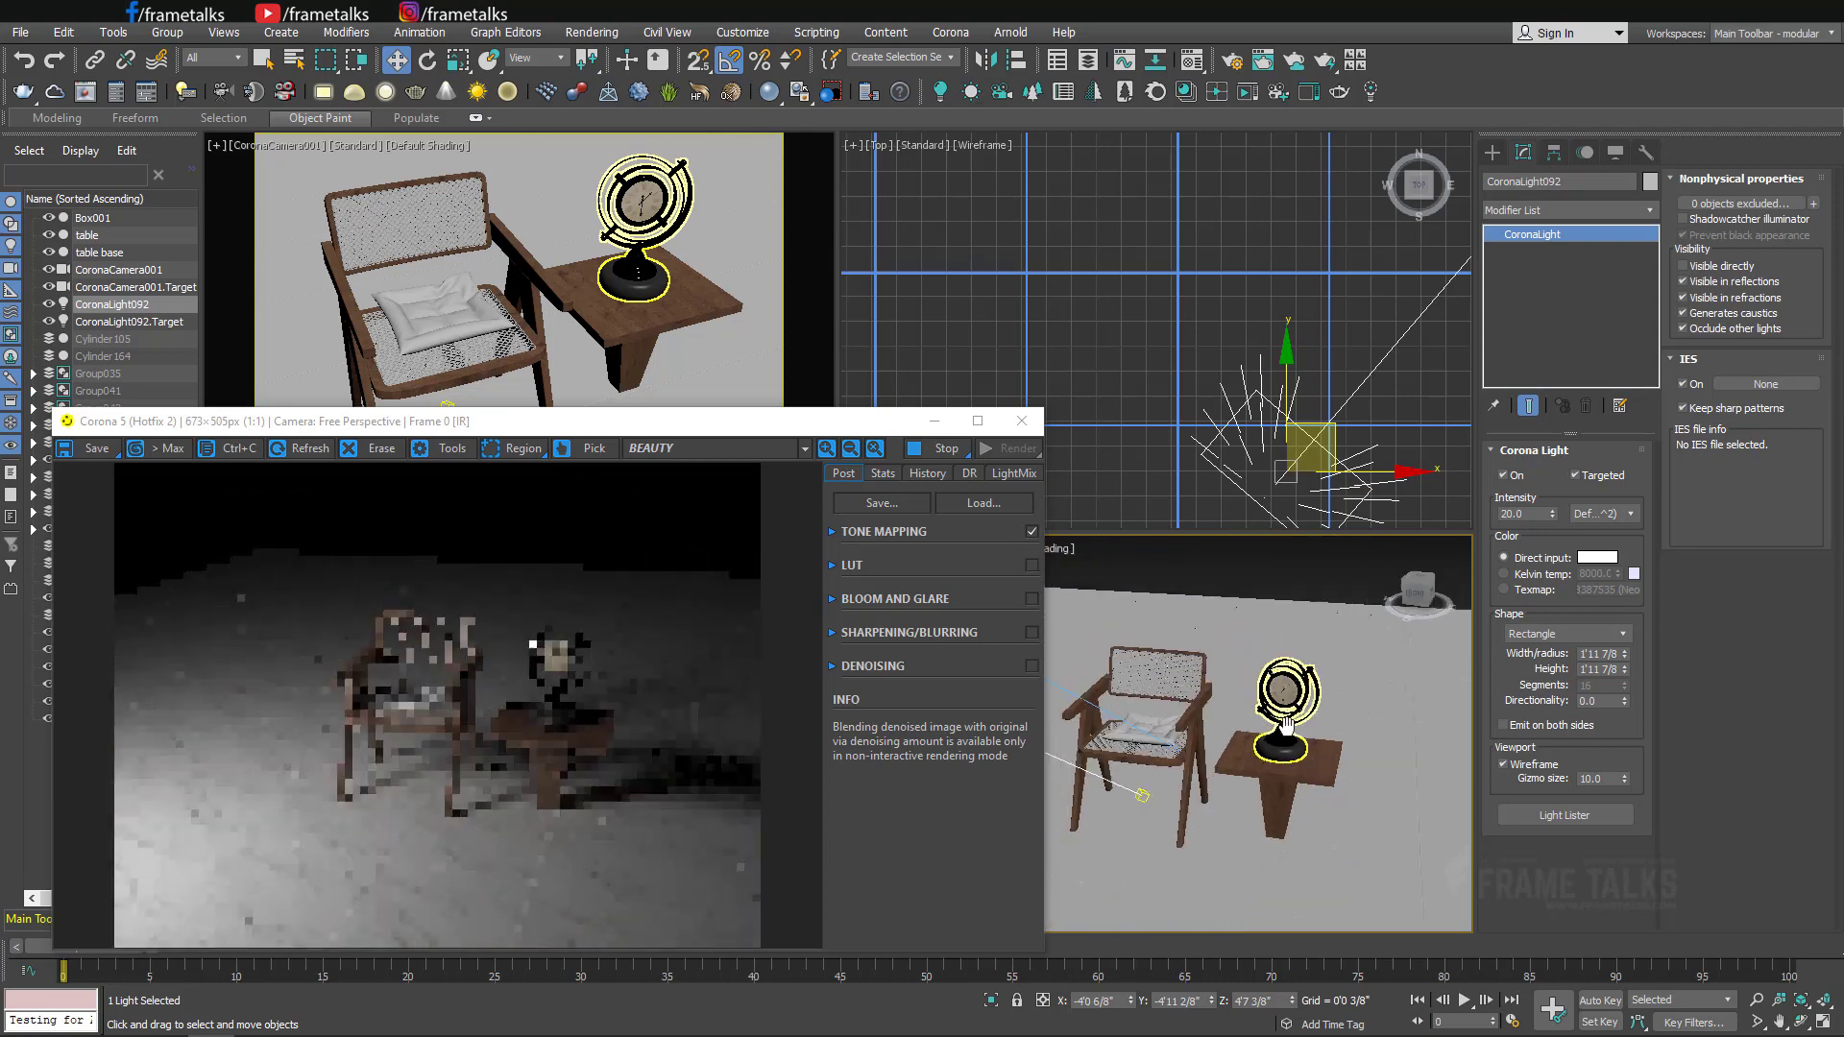
mouse_move(1249, 730)
middle_mouse_down("alt")
mouse_move(1225, 710)
mouse_move(1220, 751)
middle_mouse_up("alt")
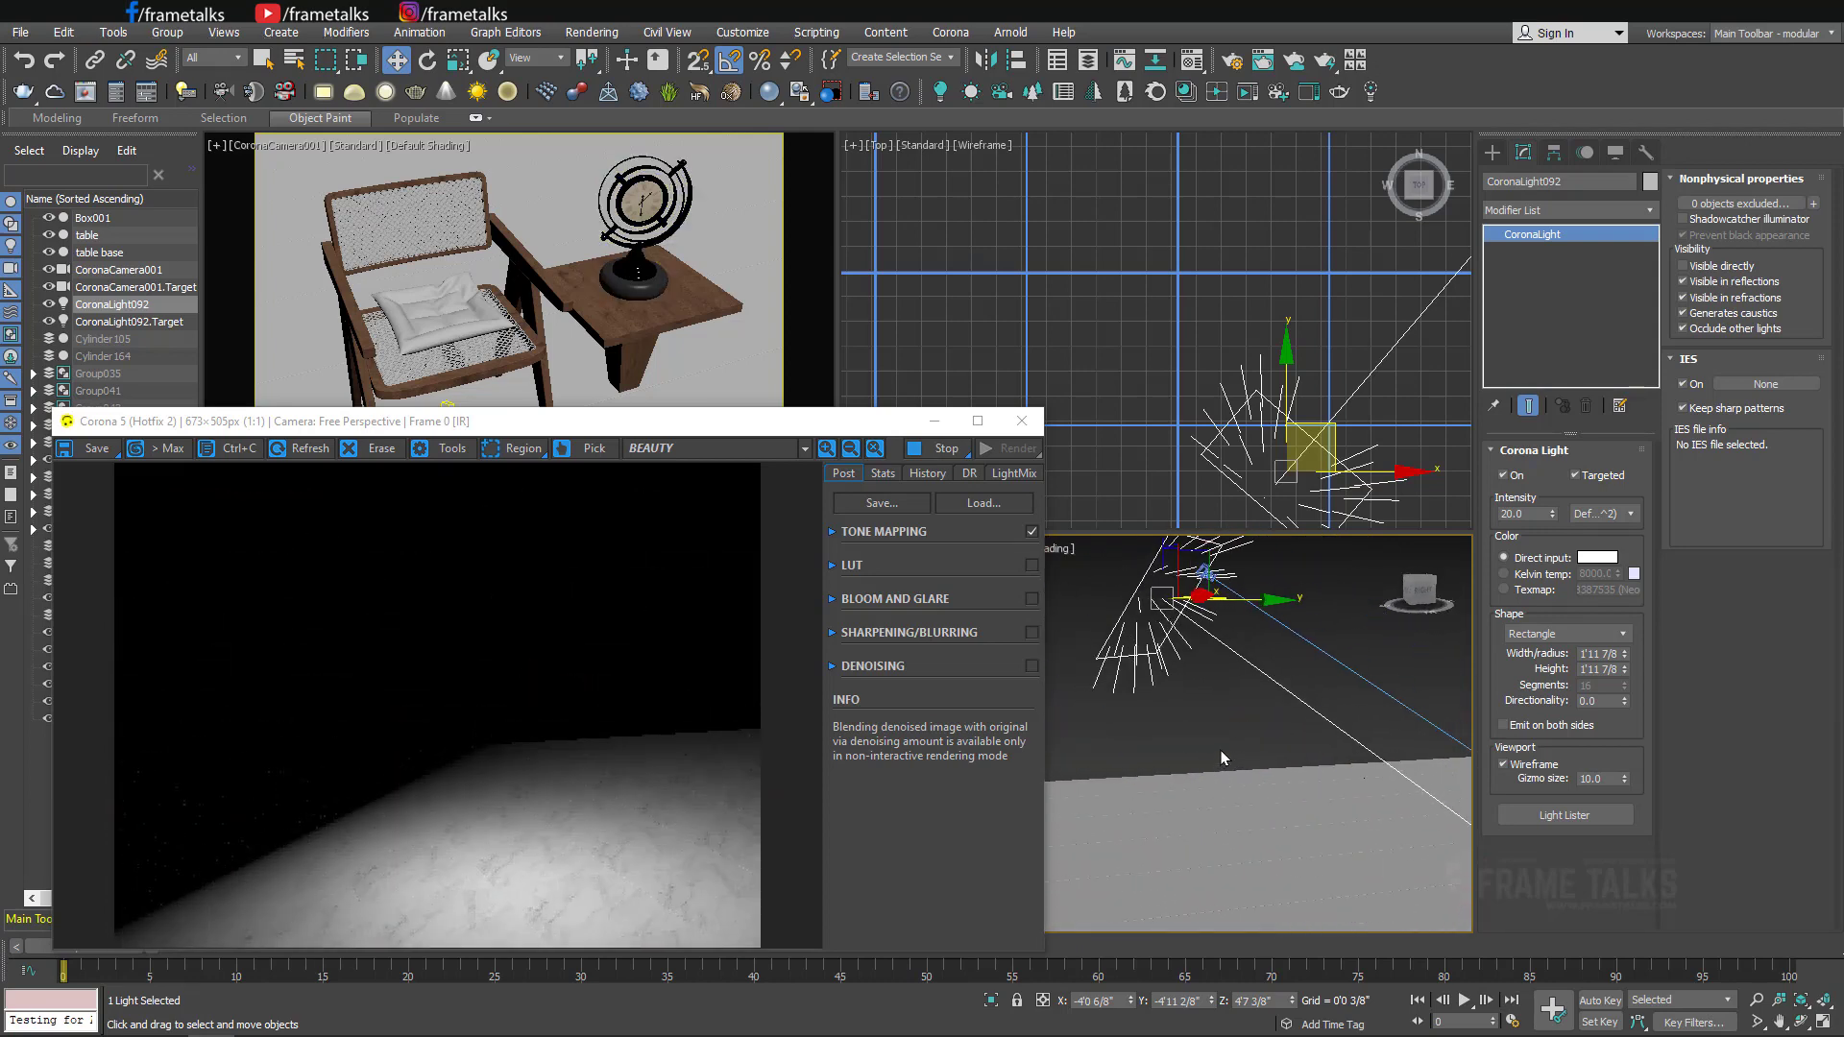
Toggle Visible directly on and off, leaving the light panel hidden from render.
left_click(1732, 274)
left_click(1730, 272)
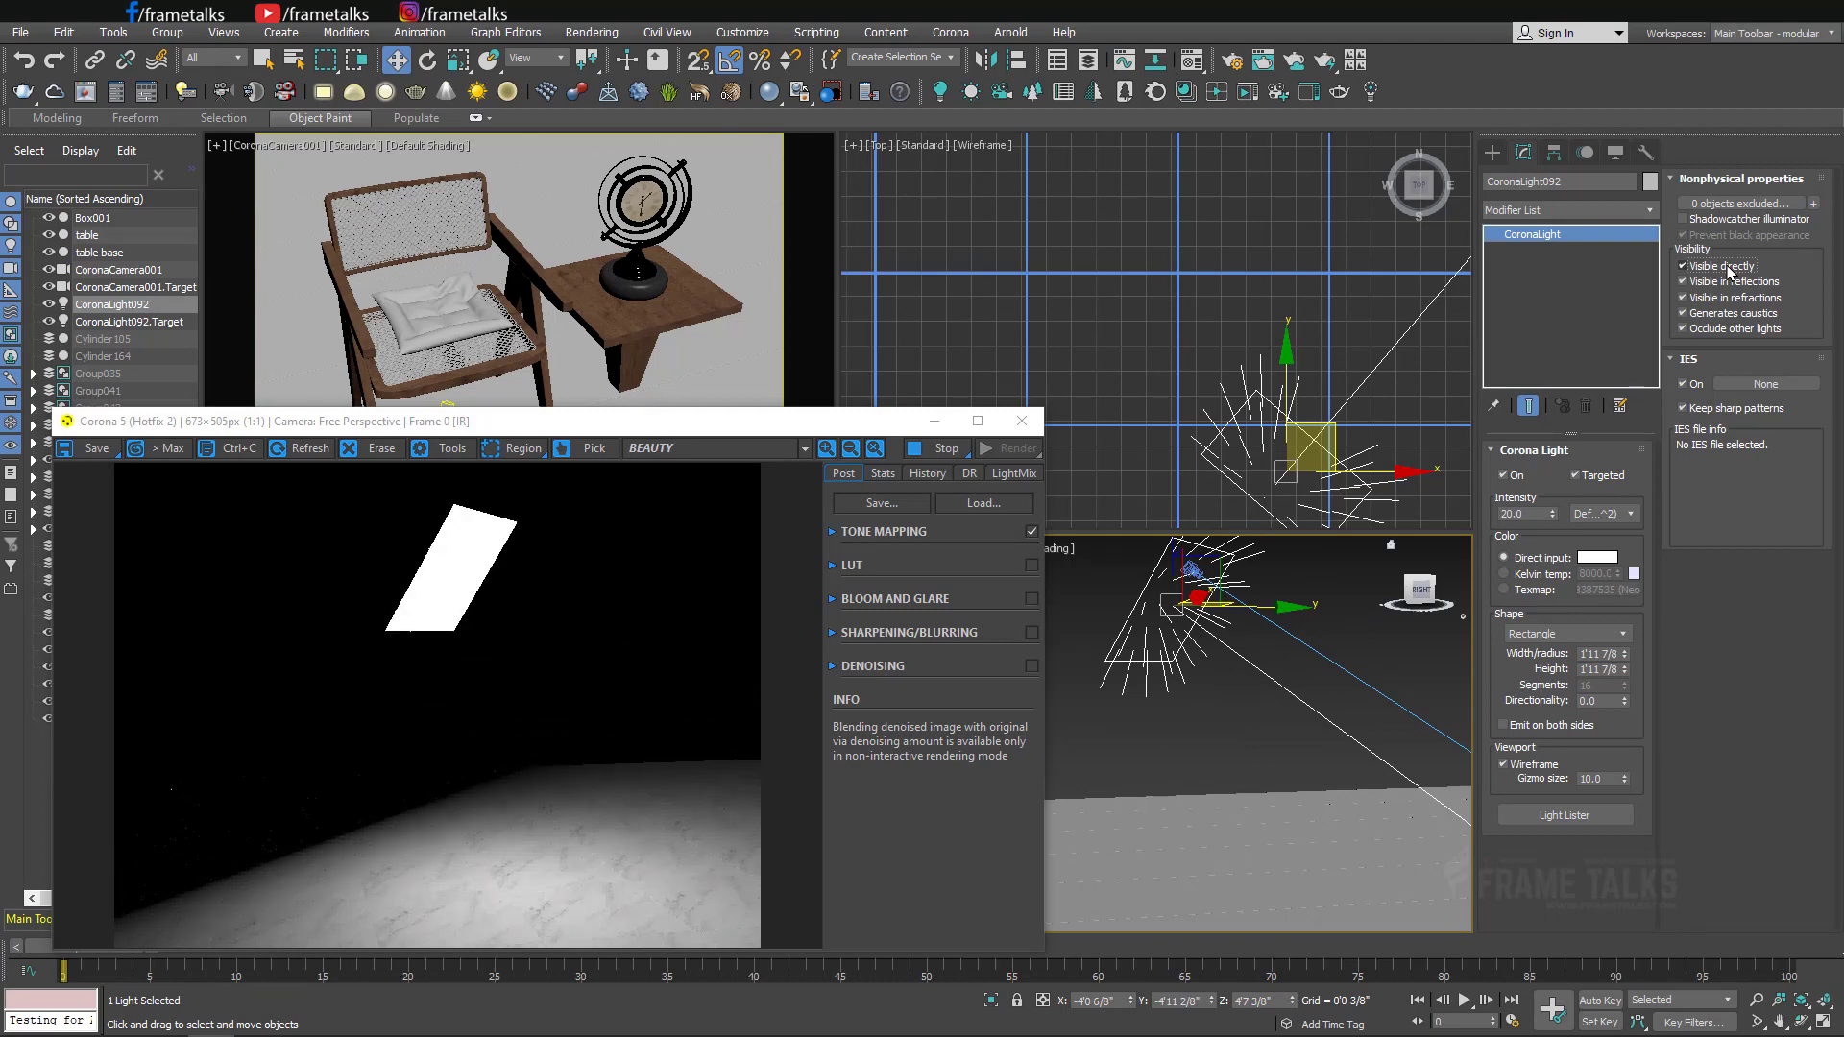
left_click(1730, 272)
left_click(1730, 272)
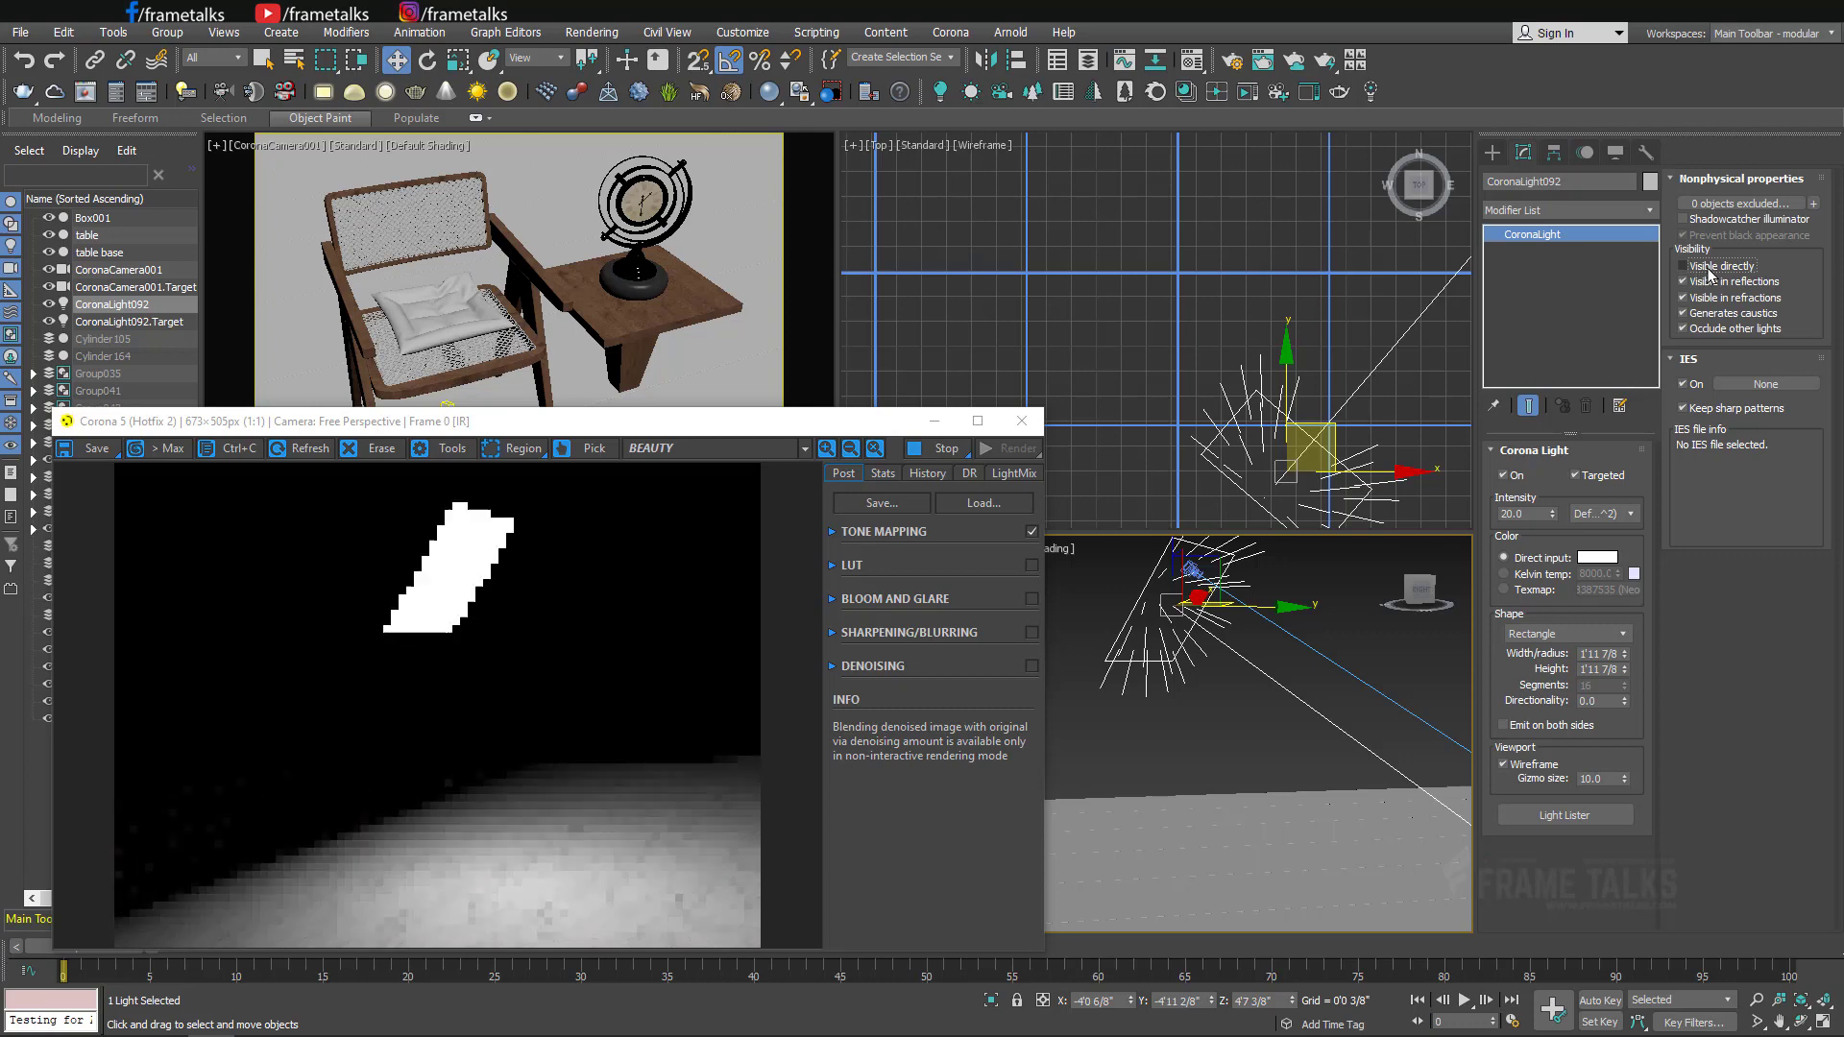
left_click(1710, 274)
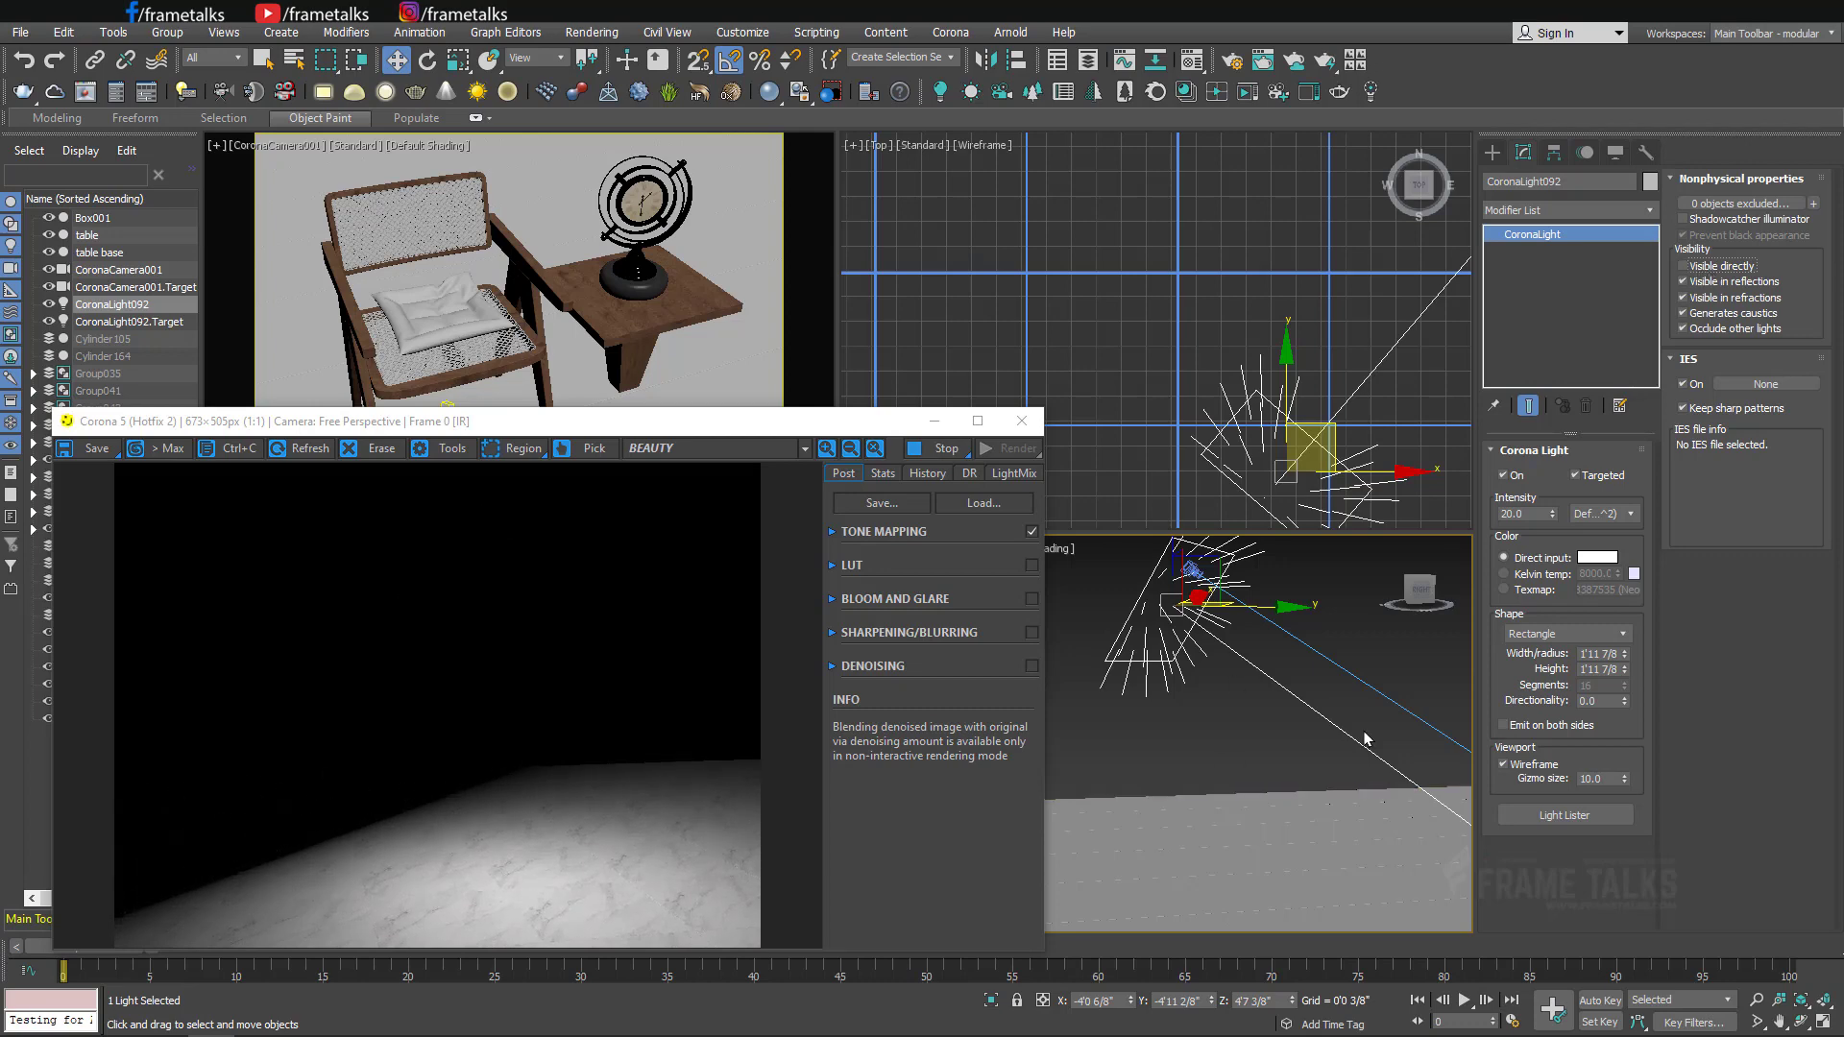
scroll(1364, 738, "up", 8)
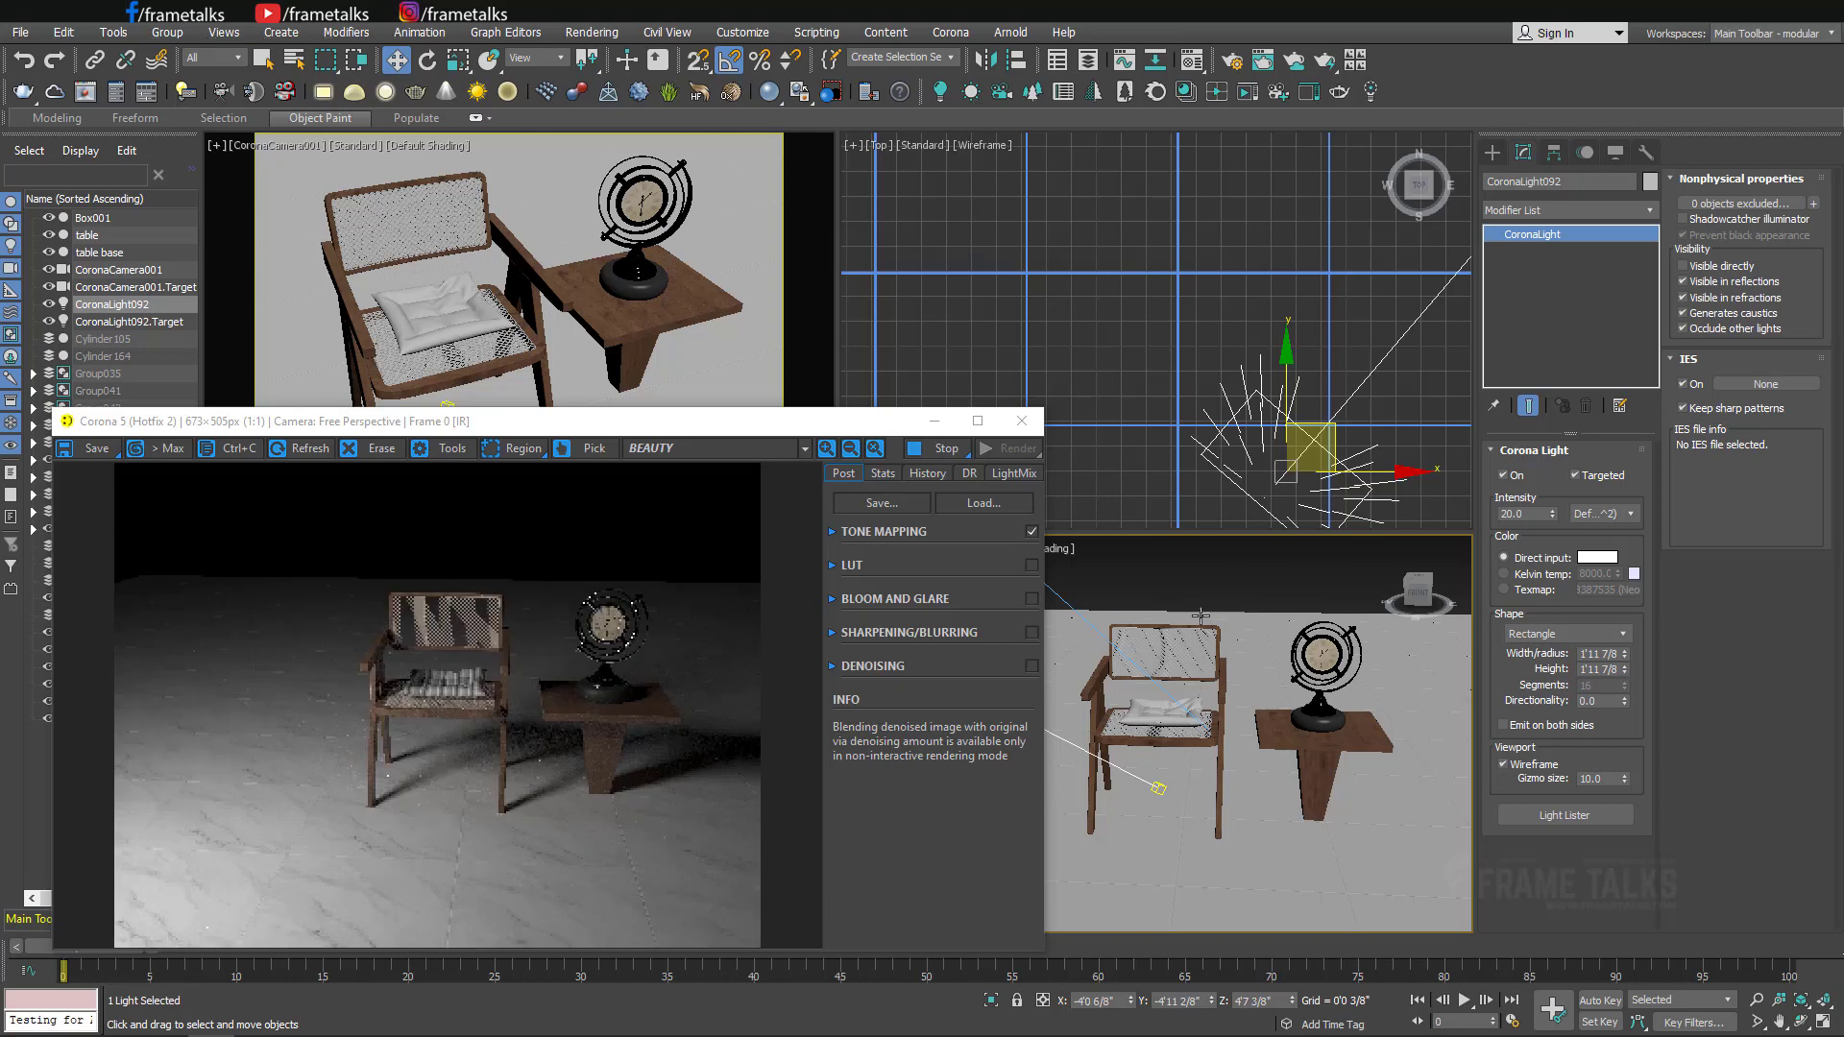
middle_click_drag(1347, 459, 1294, 411)
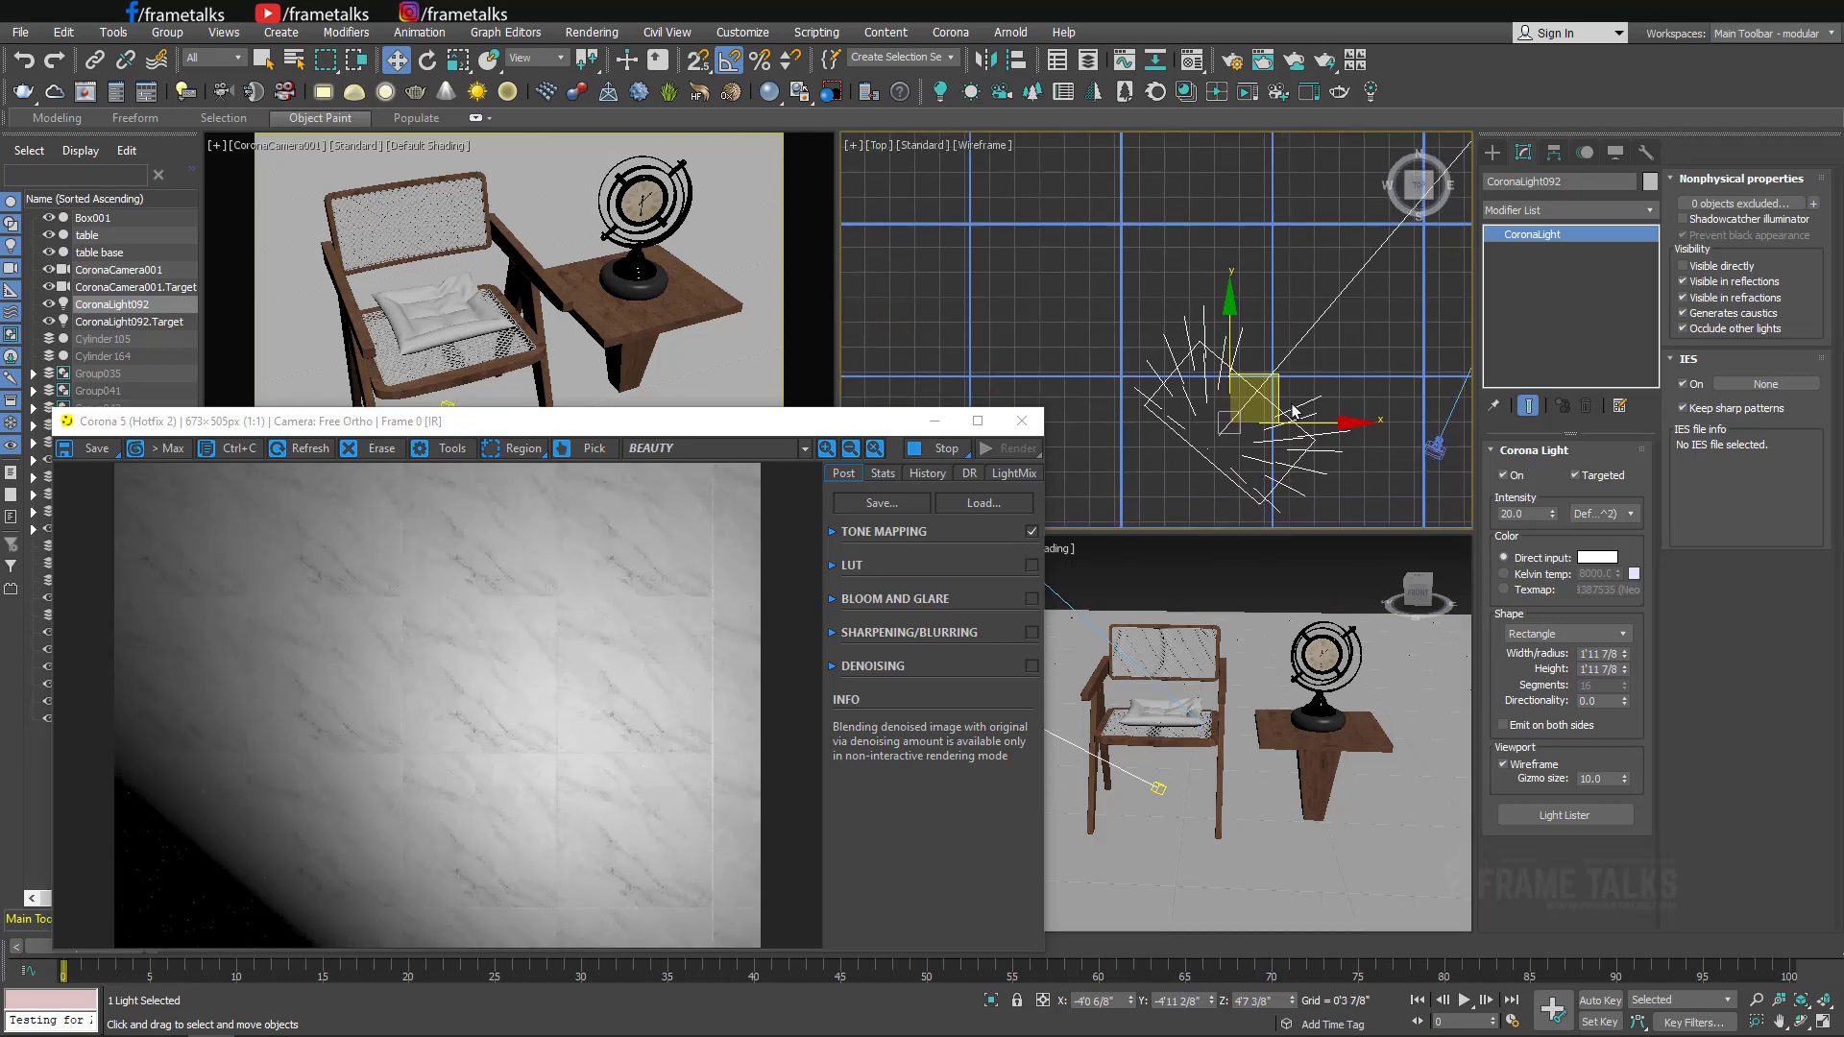
Turn the light's 'Occlude other lights' option off, check the view, then turn it back on.
left_click(1733, 331)
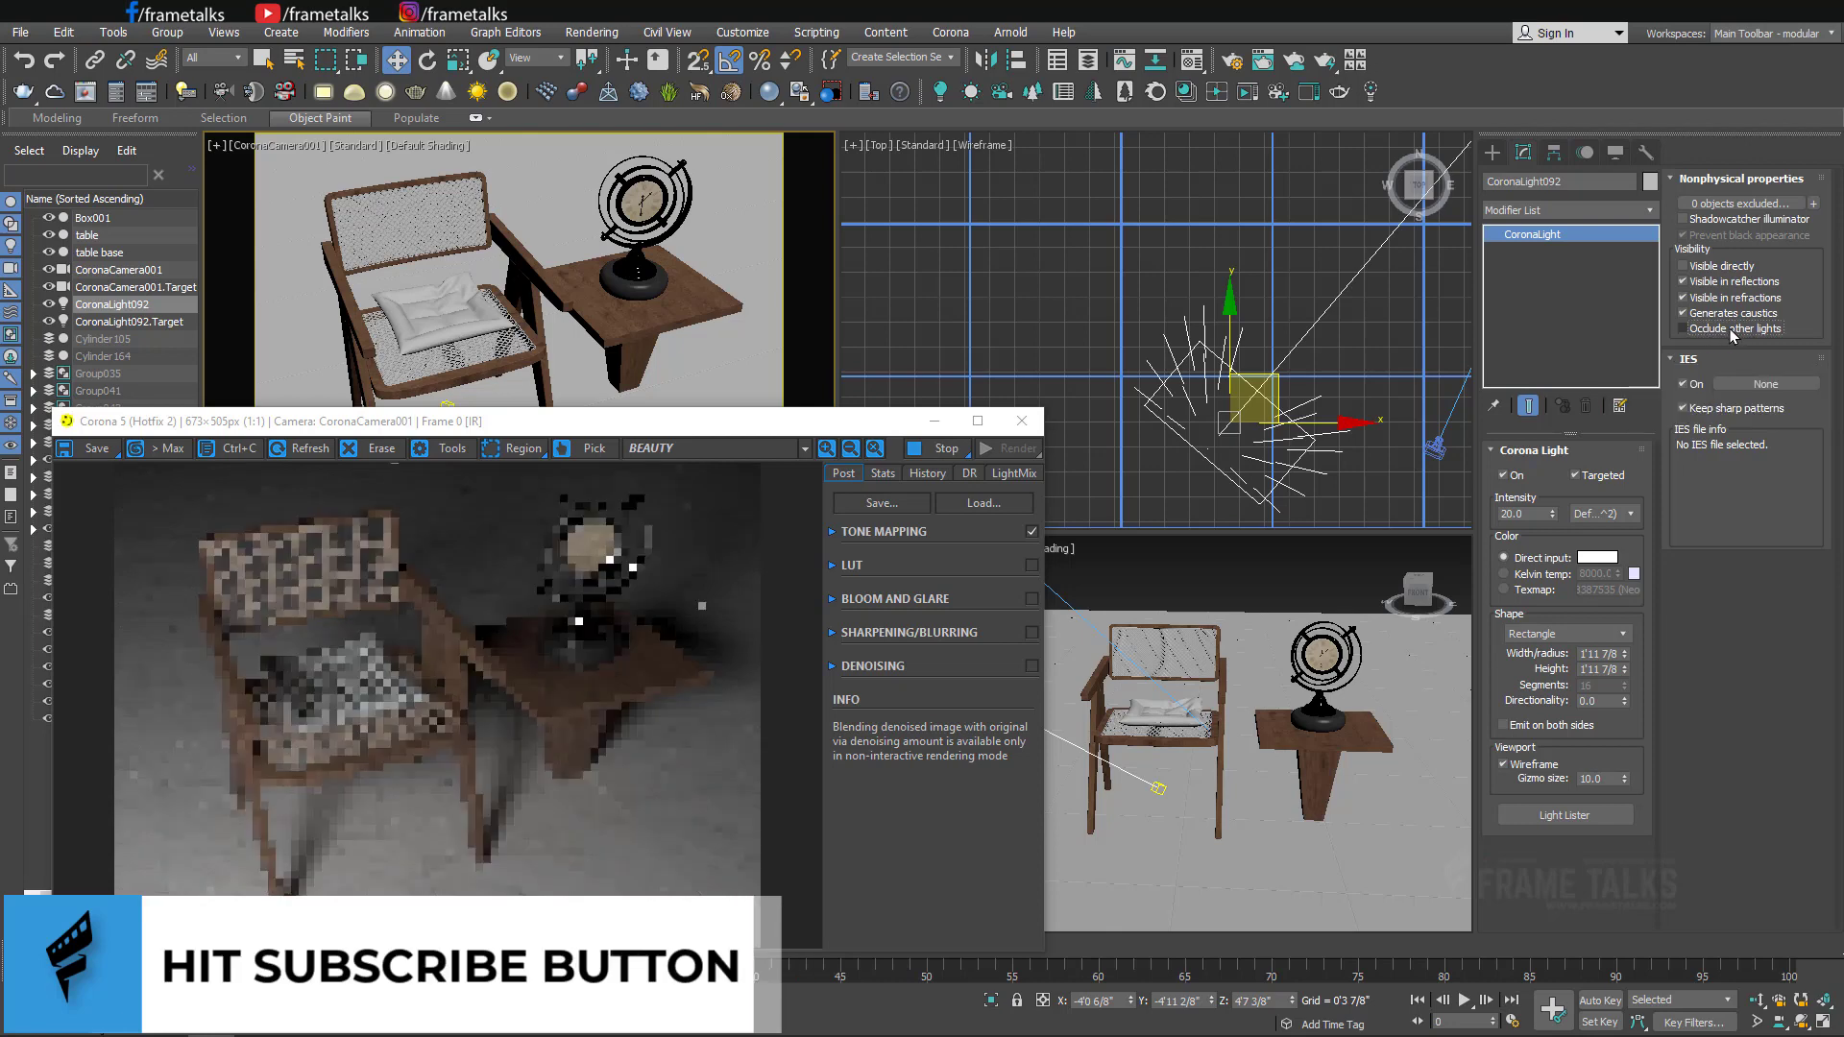
left_click(1733, 331)
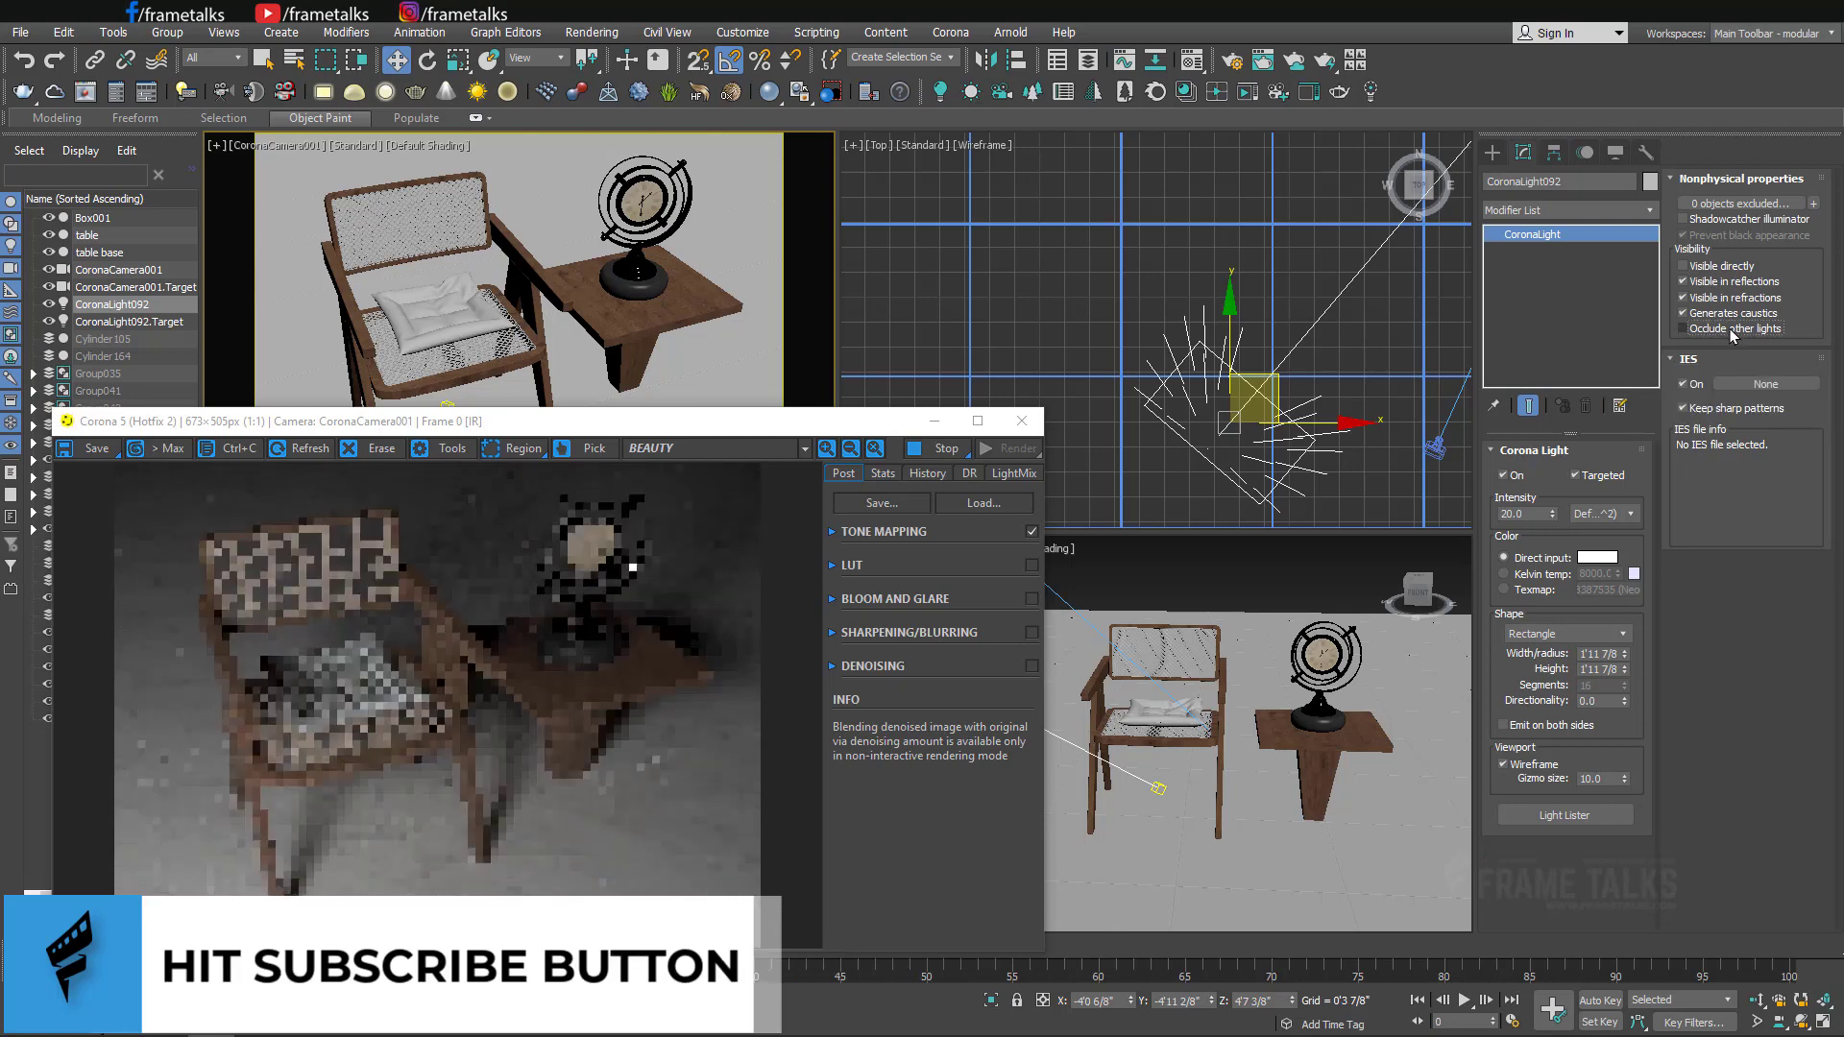
mouse_move(1235, 663)
middle_mouse_down()
mouse_move(1259, 684)
mouse_move(1167, 636)
mouse_move(1201, 662)
middle_mouse_up()
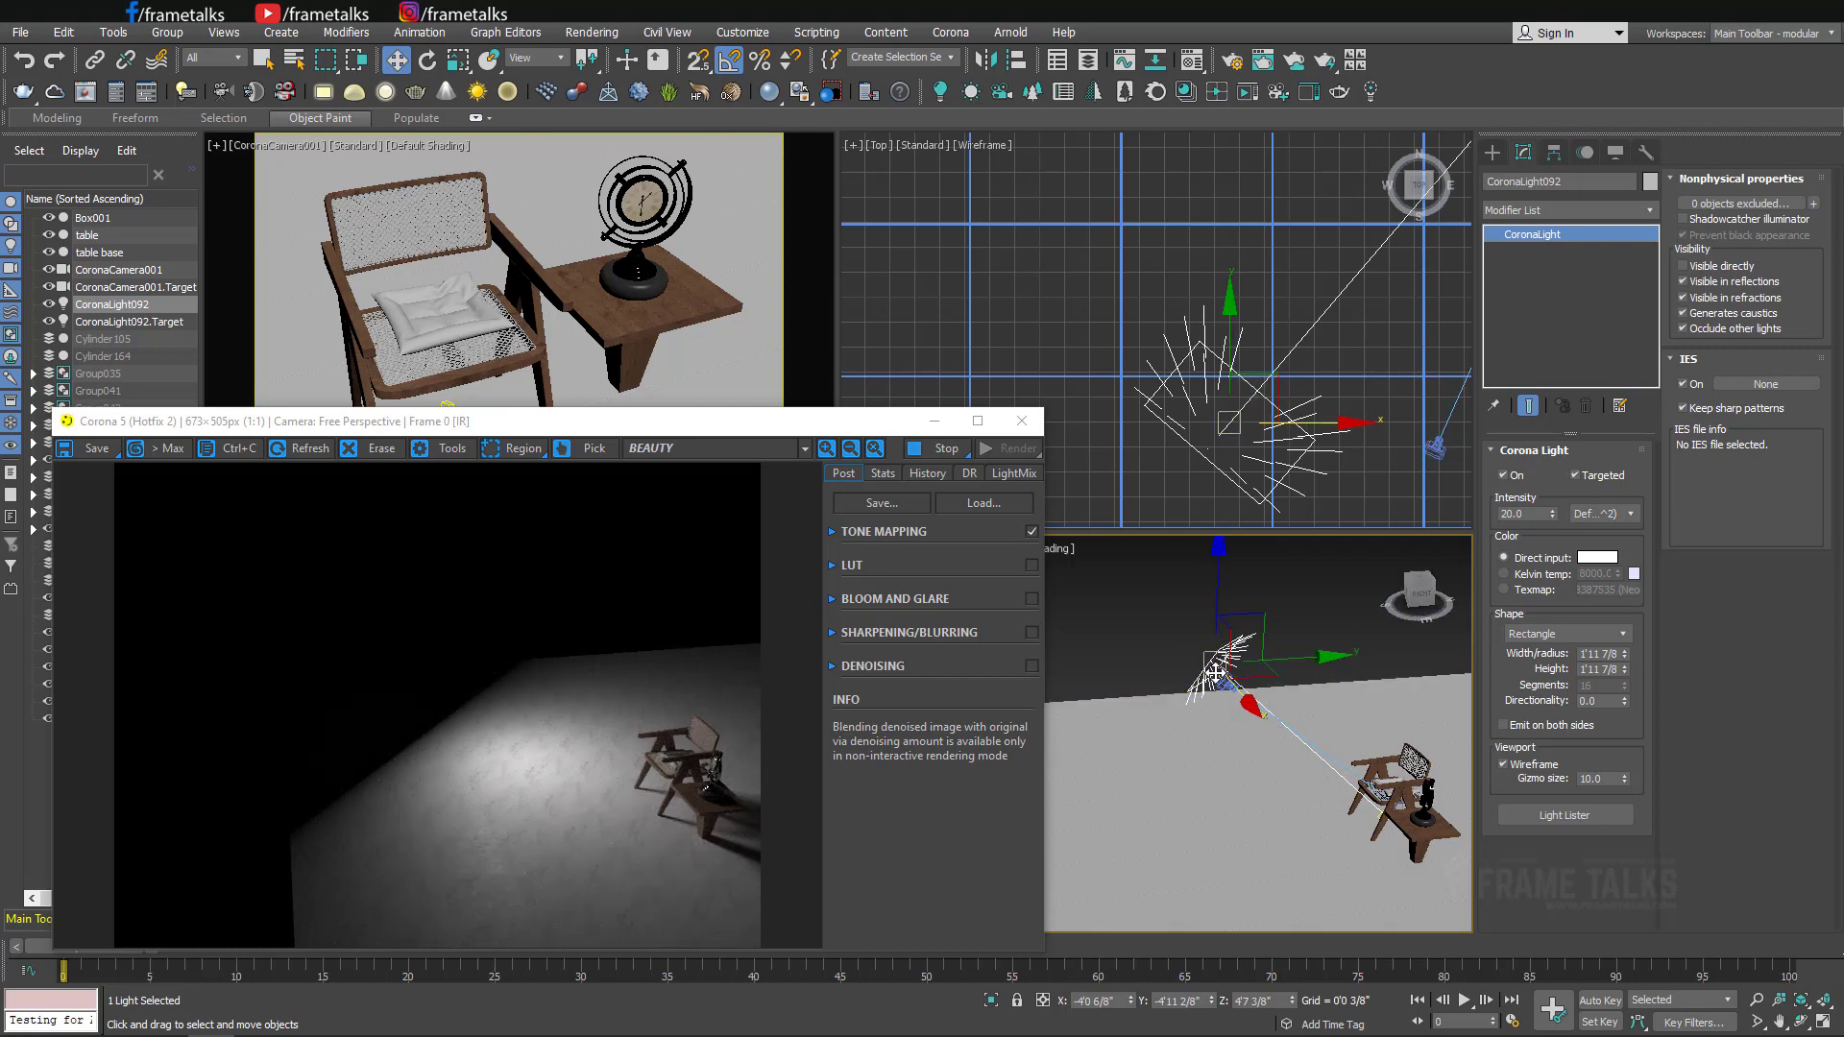
mouse_move(1736, 328)
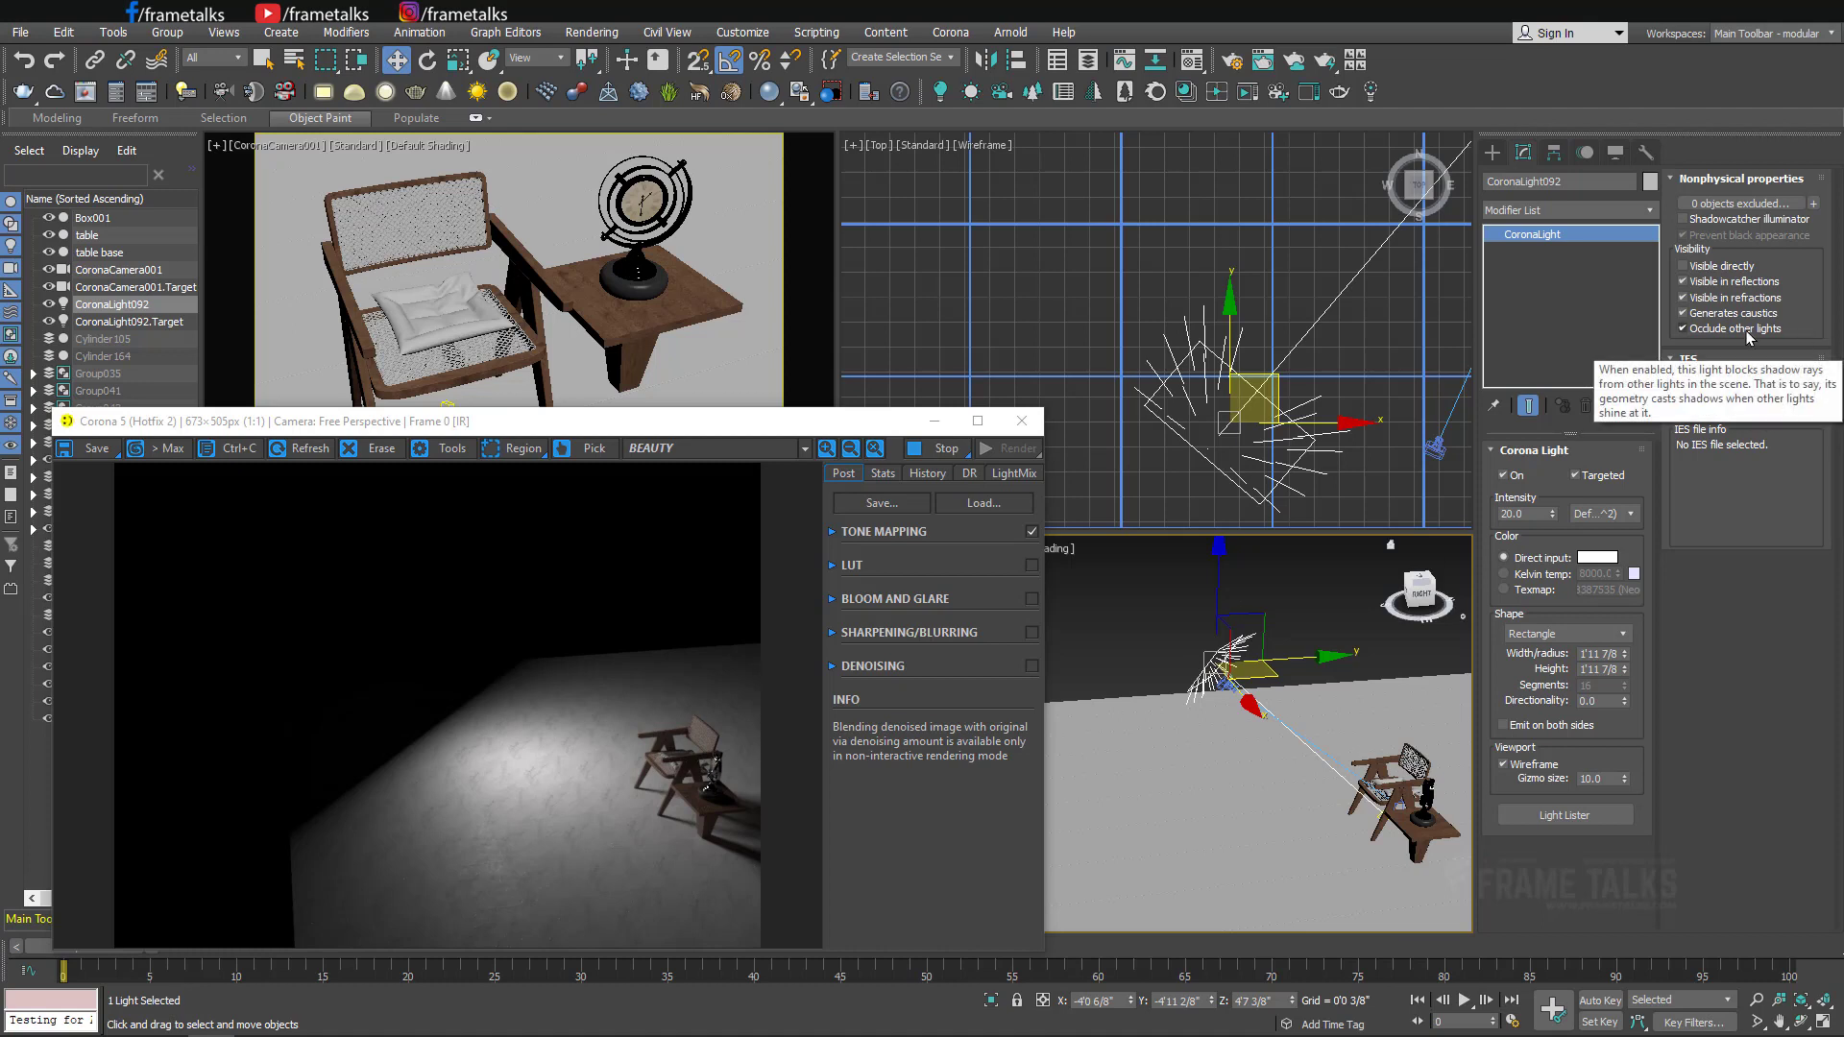
left_click(1728, 329)
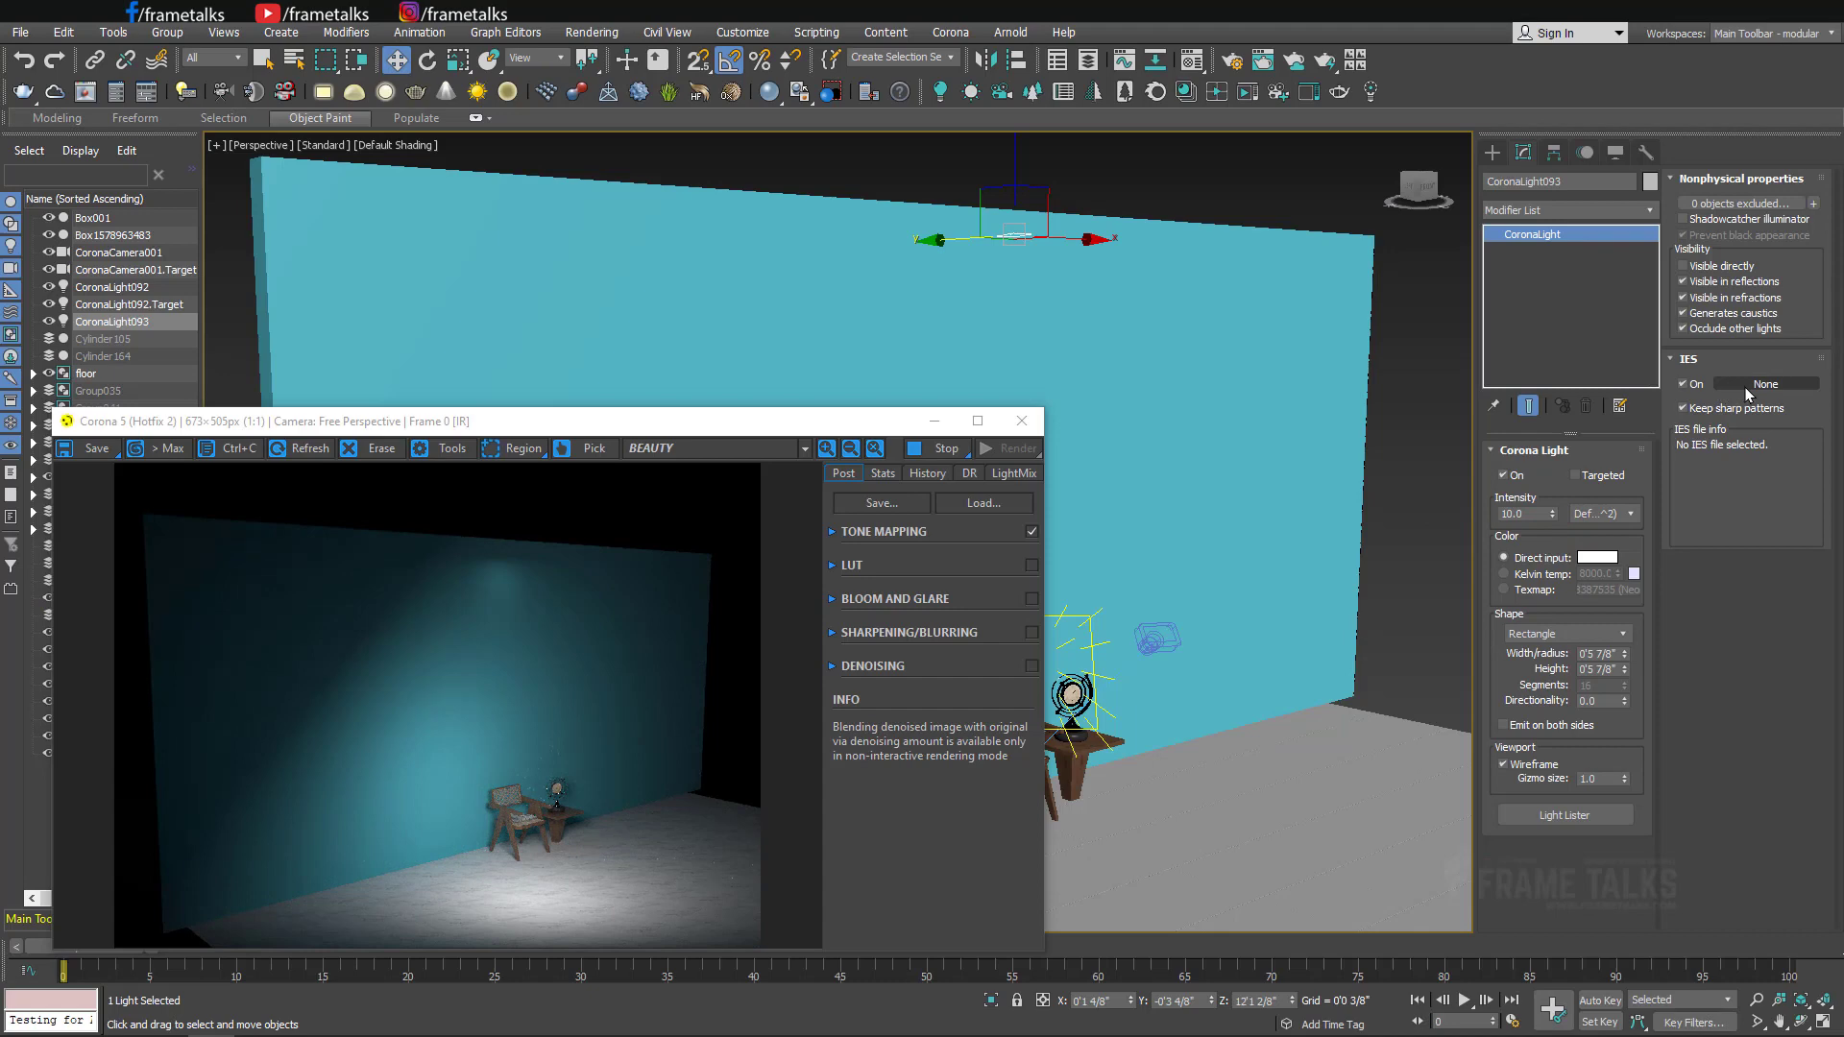
Load the Real-IES_narrow_bright IES profile onto the wall light.
left_click(1746, 386)
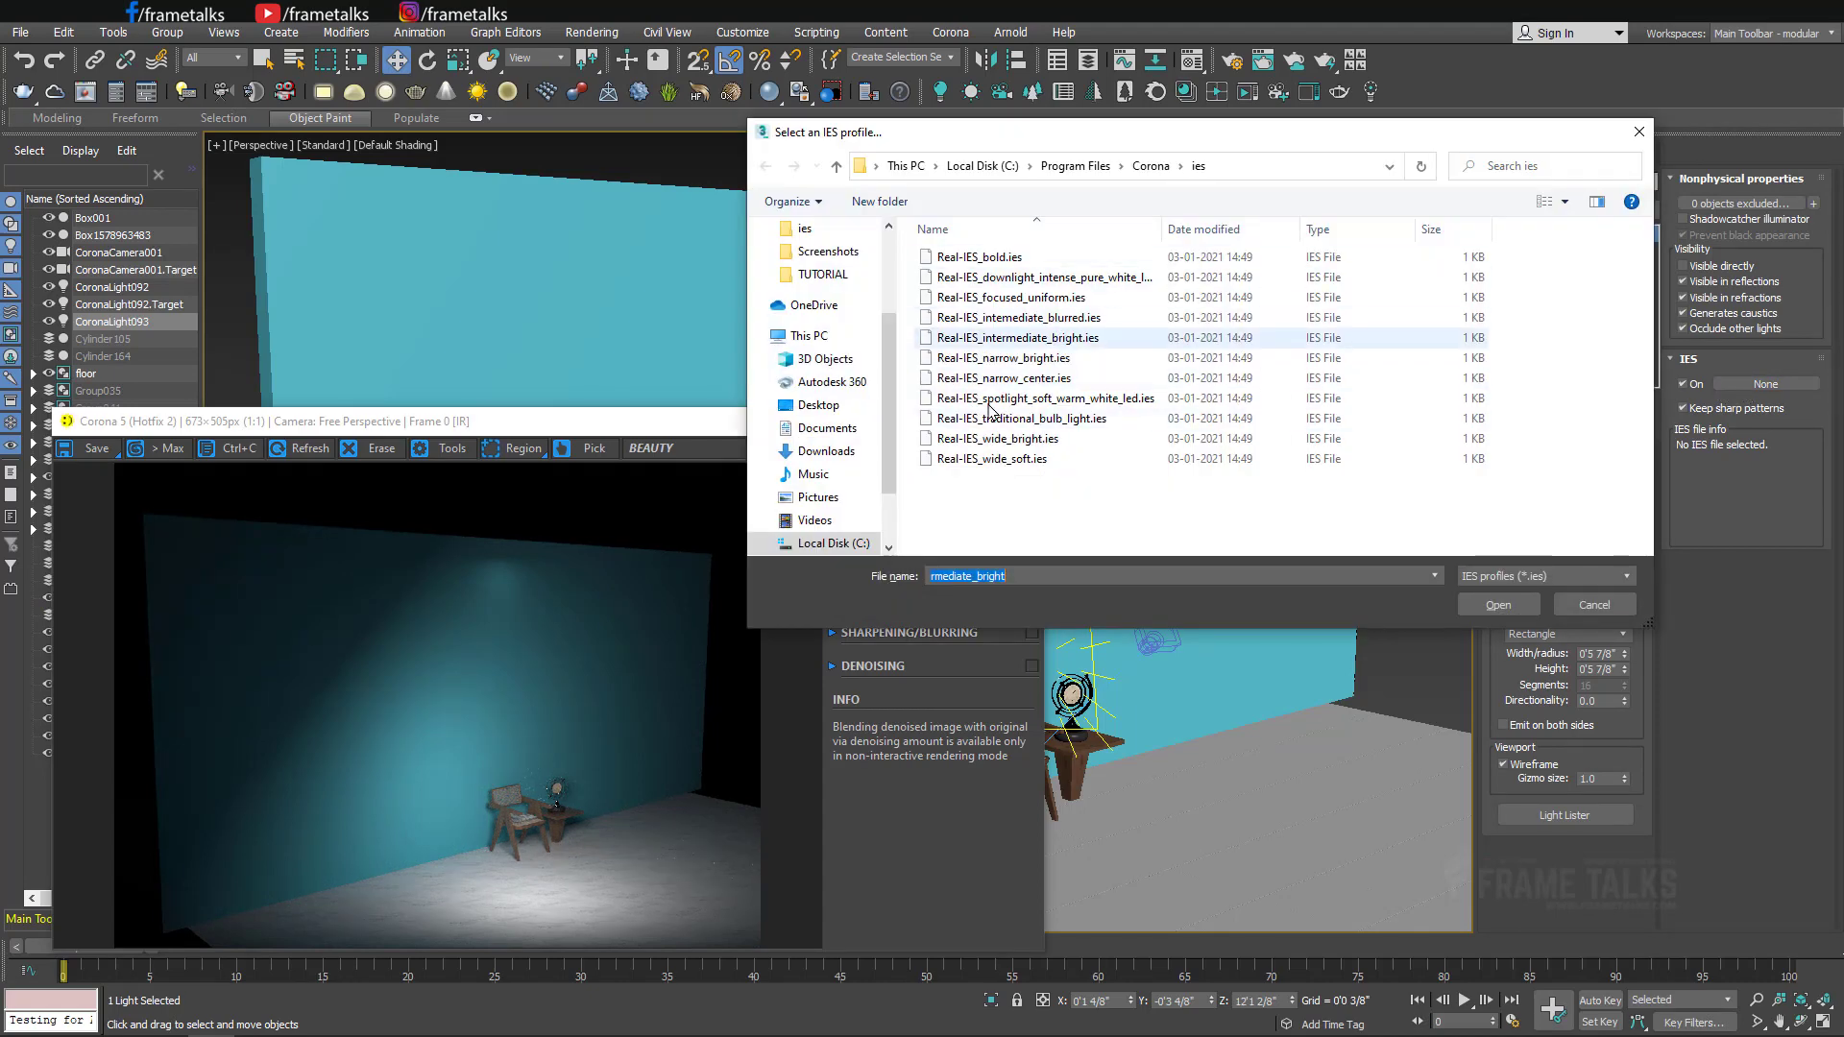
left_click(1044, 360)
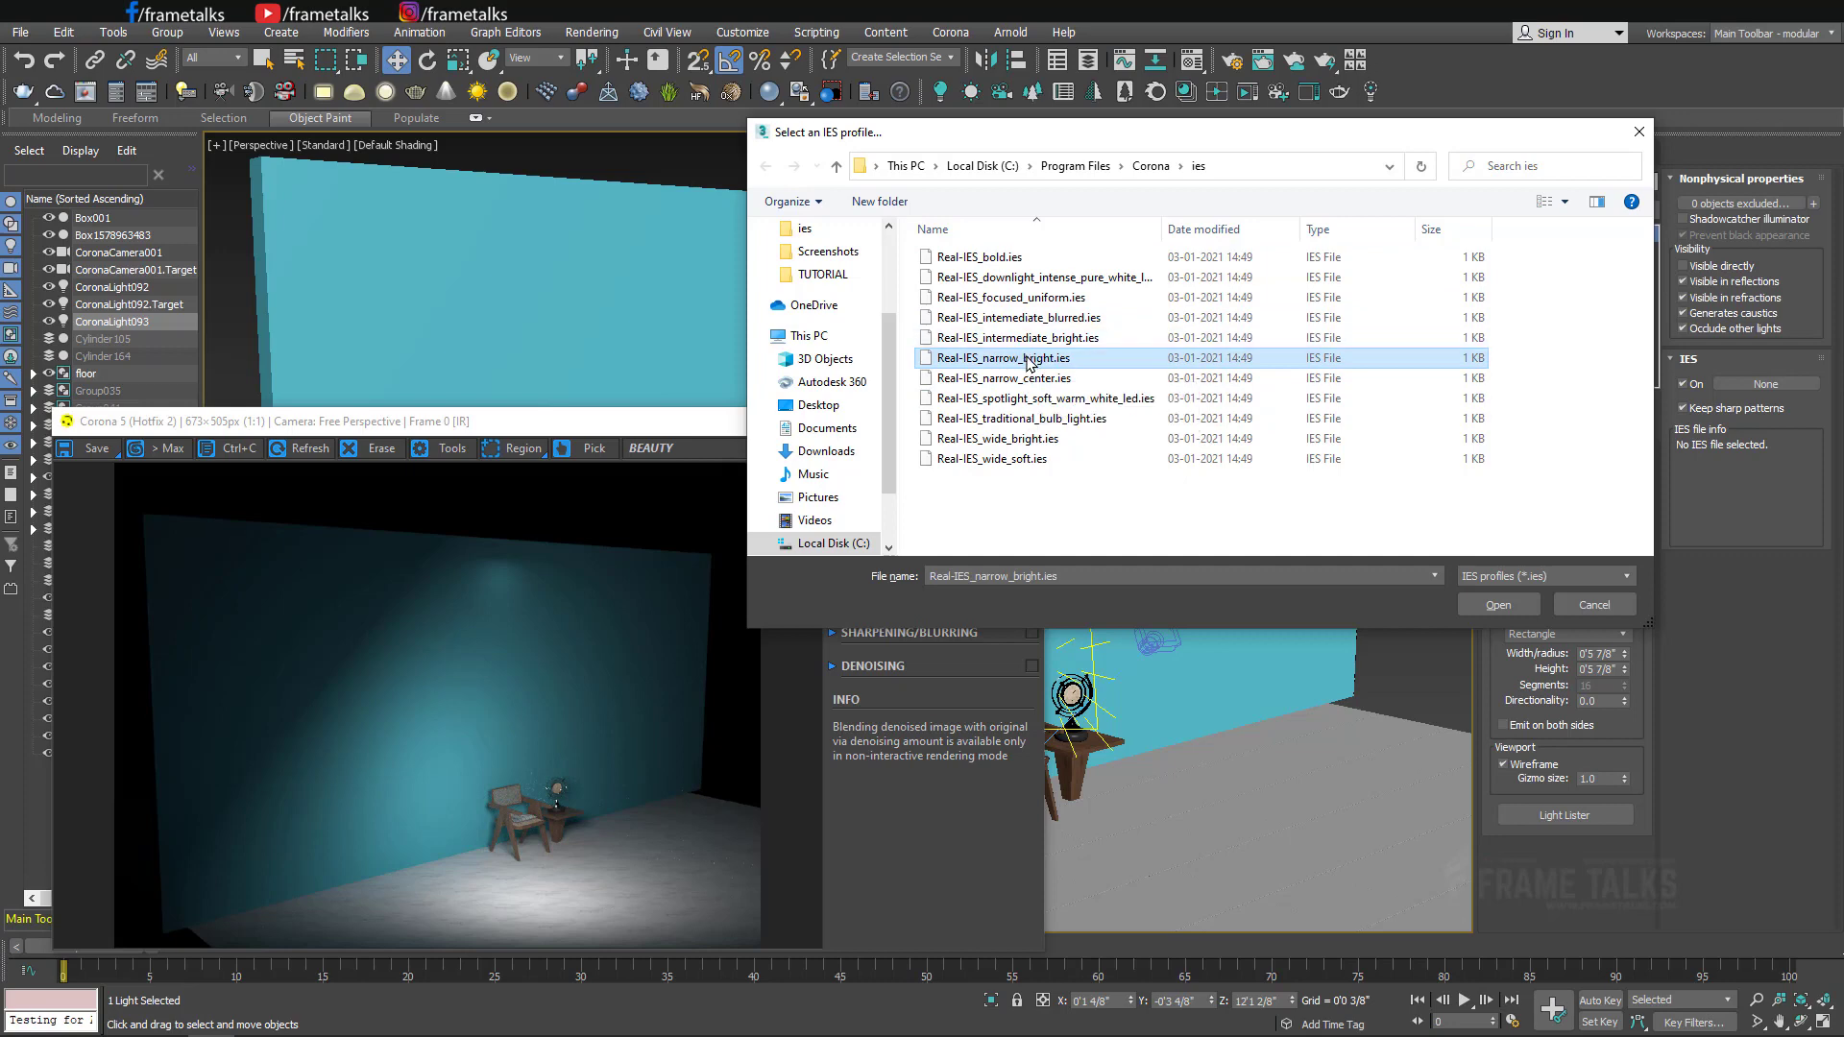
double_click(1025, 360)
mouse_move(1144, 469)
middle_mouse_down("alt")
mouse_move(922, 242)
mouse_move(1189, 390)
middle_mouse_up("alt")
scroll(1235, 326, "up", 5)
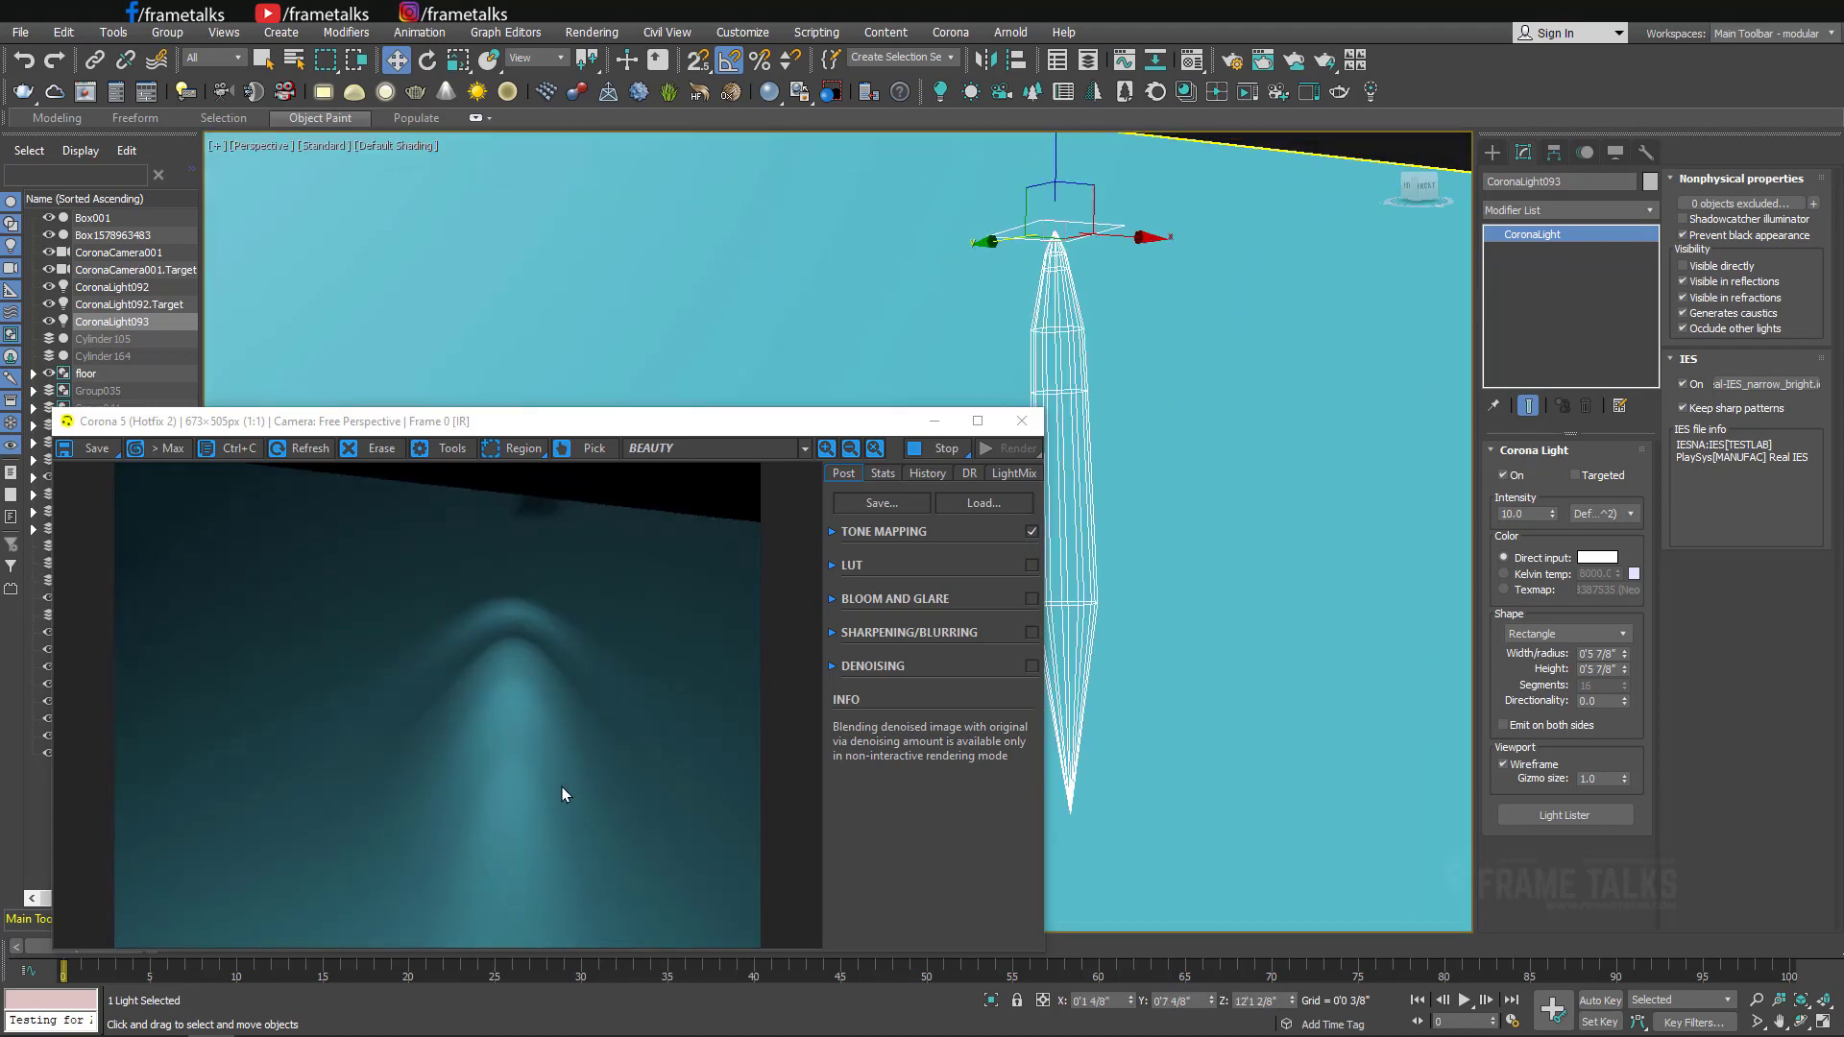
scroll(1207, 535, "down", 2)
scroll(1187, 547, "down", 2)
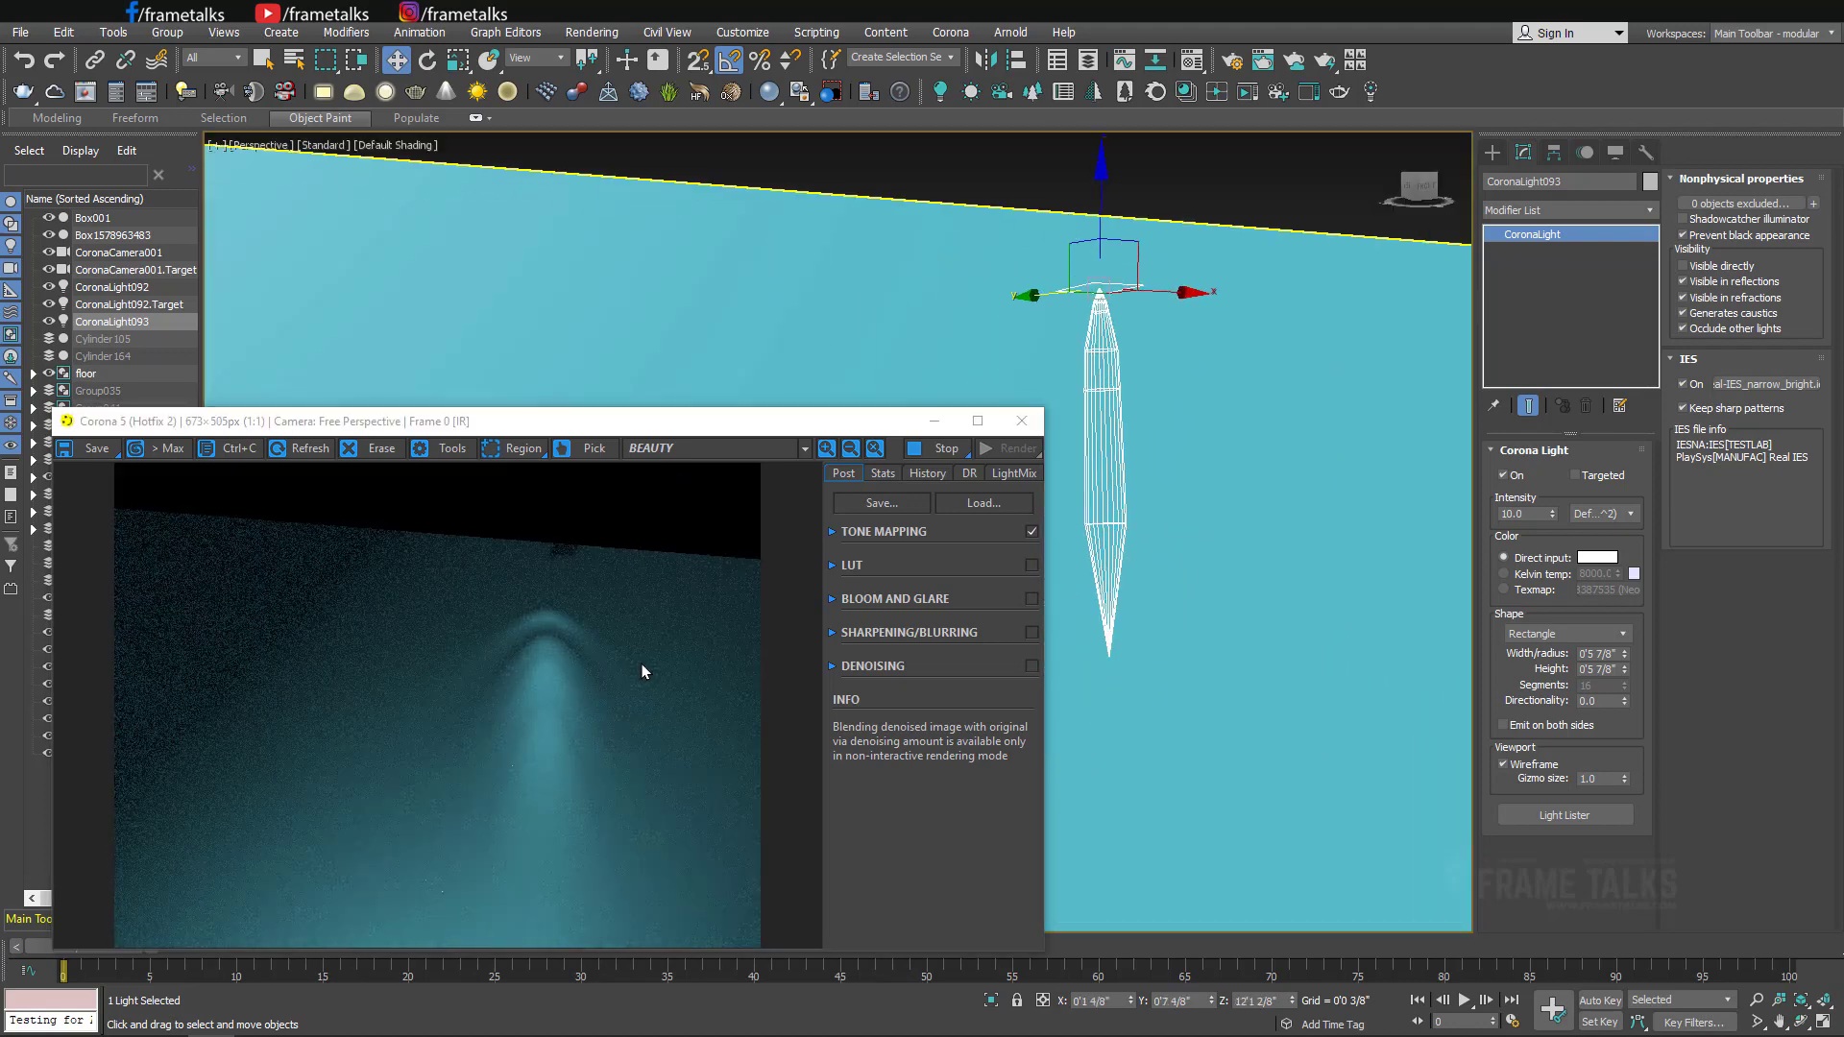
scroll(1391, 546, "down", 3)
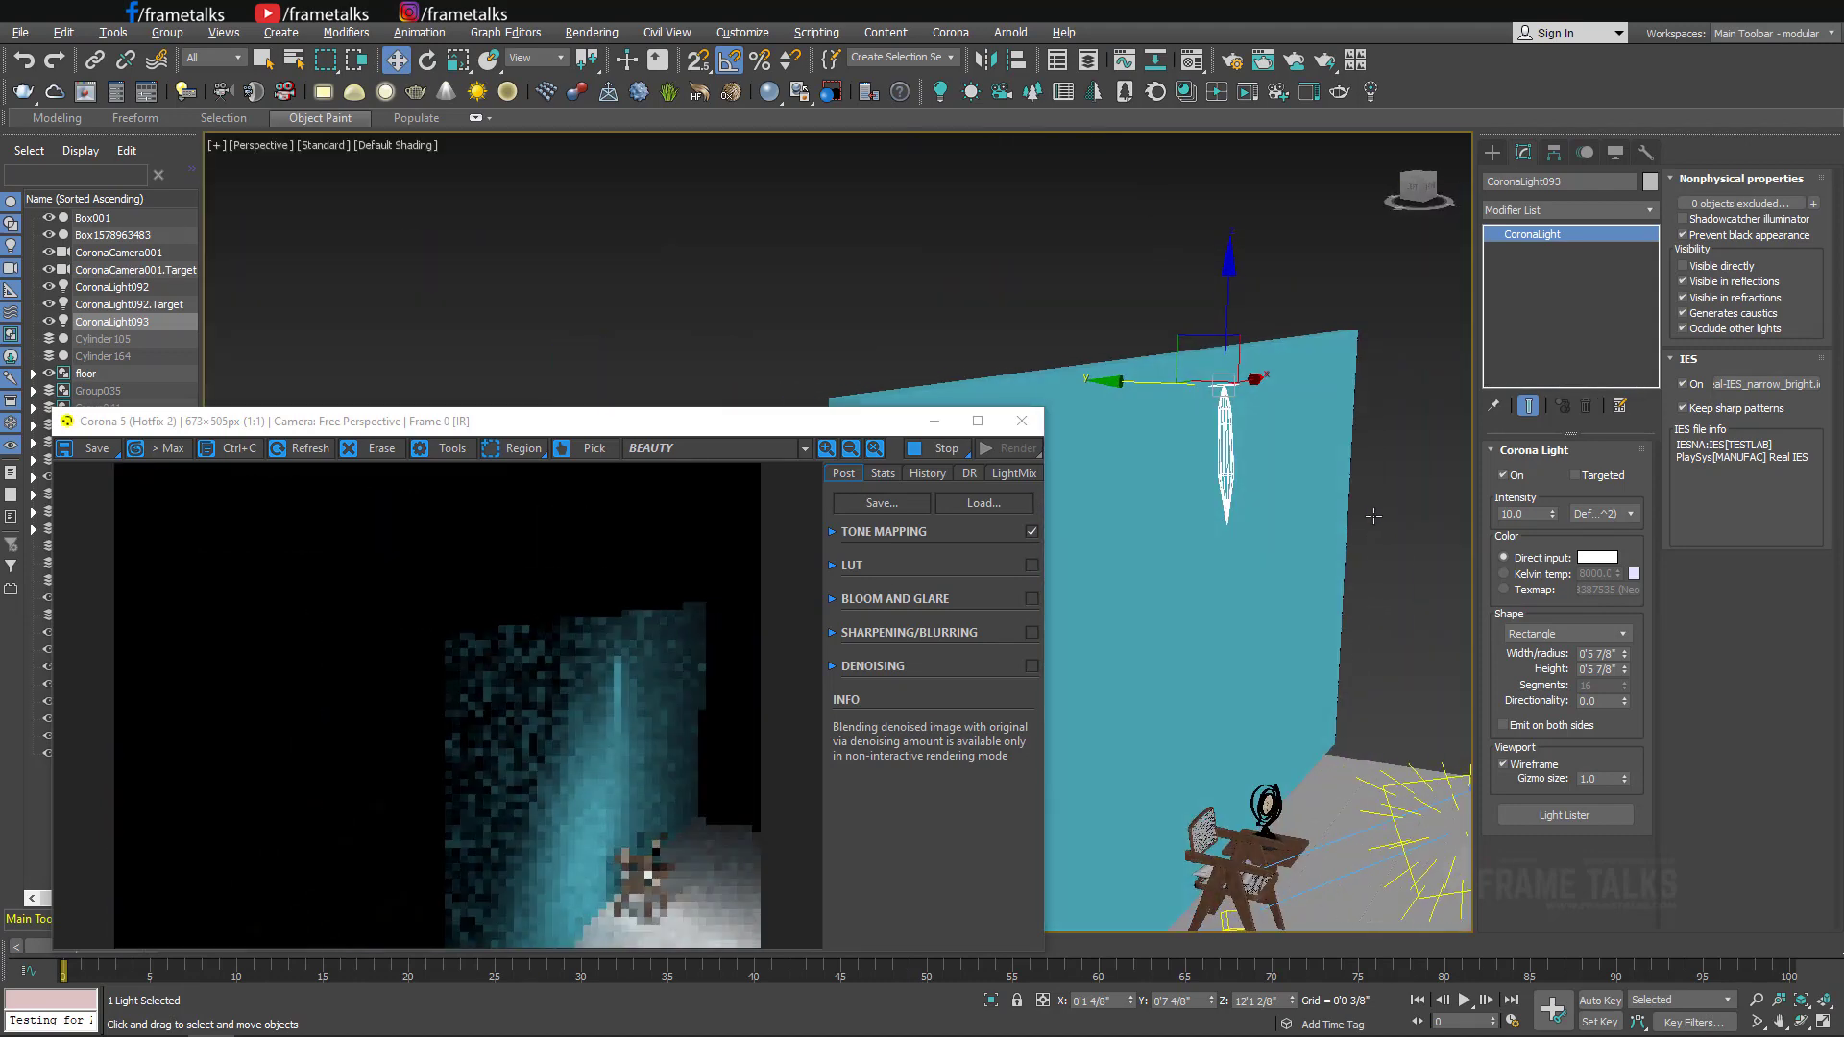
scroll(1284, 466, "down", 2)
type("50")
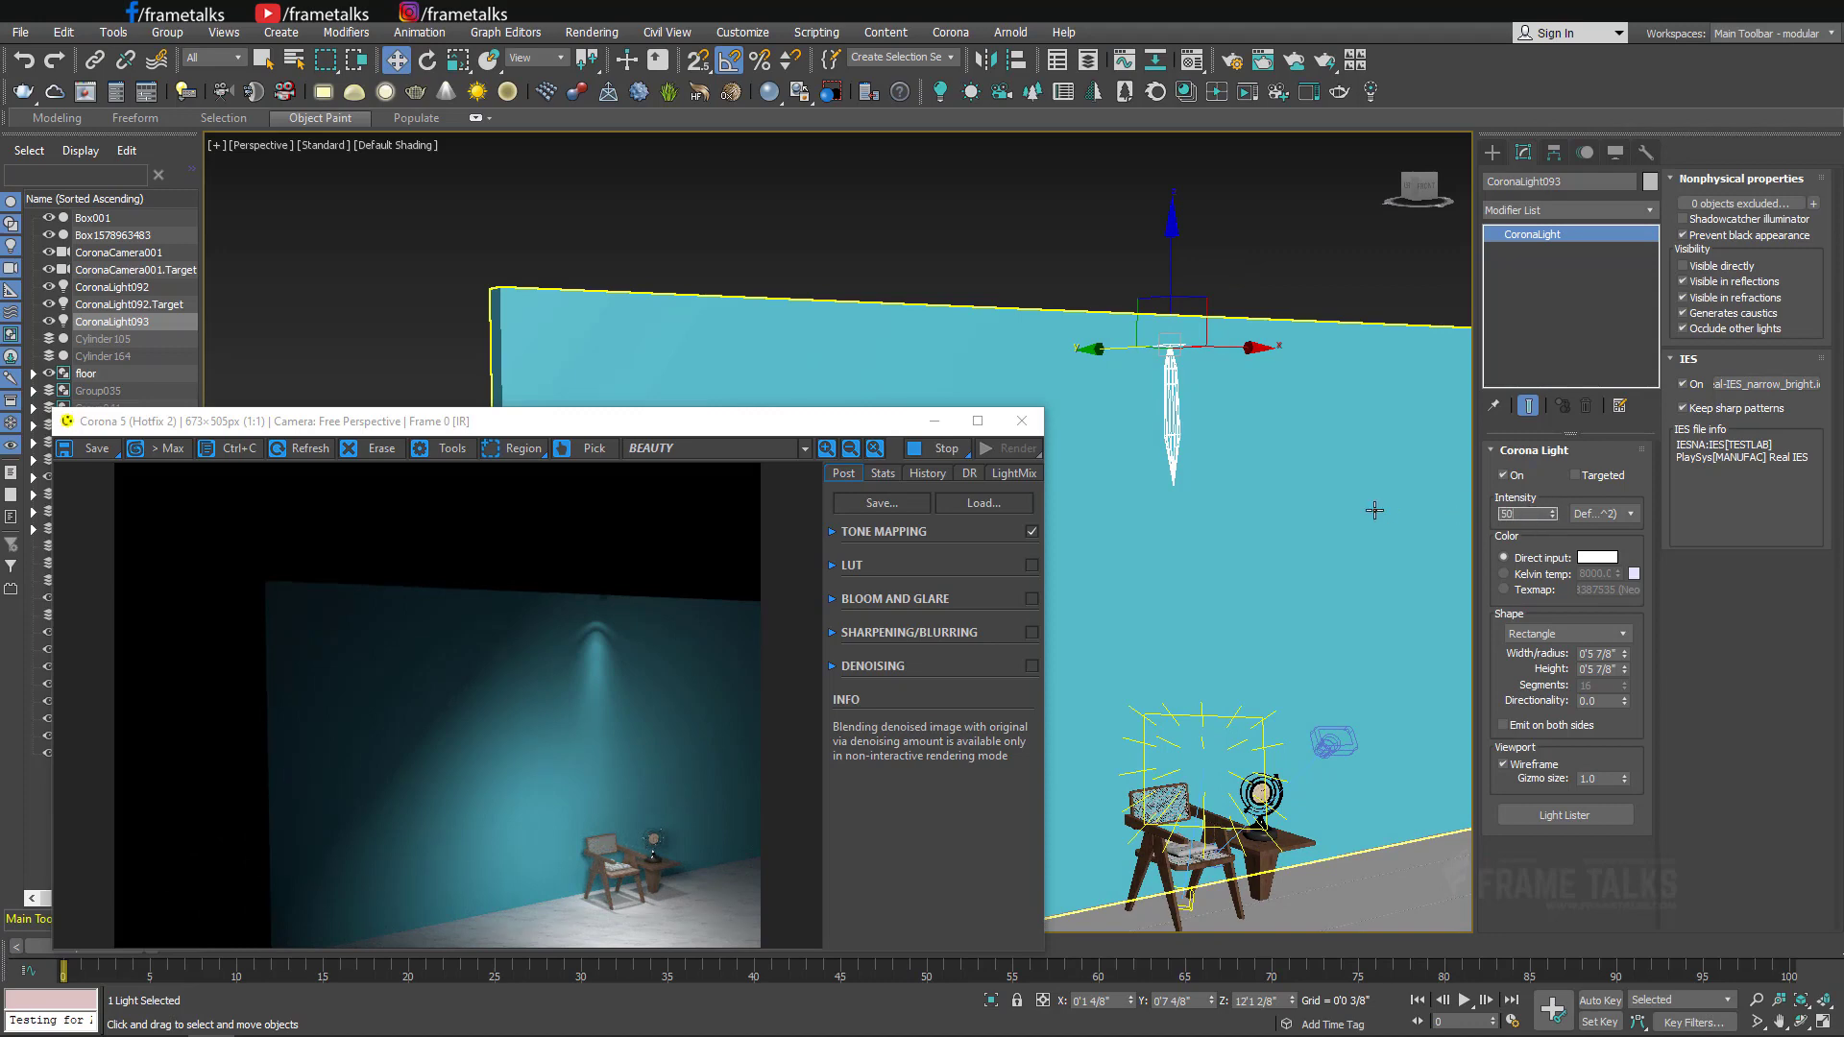
Try light intensities of 50, 2 and 40, then settle on 30.
key("Return")
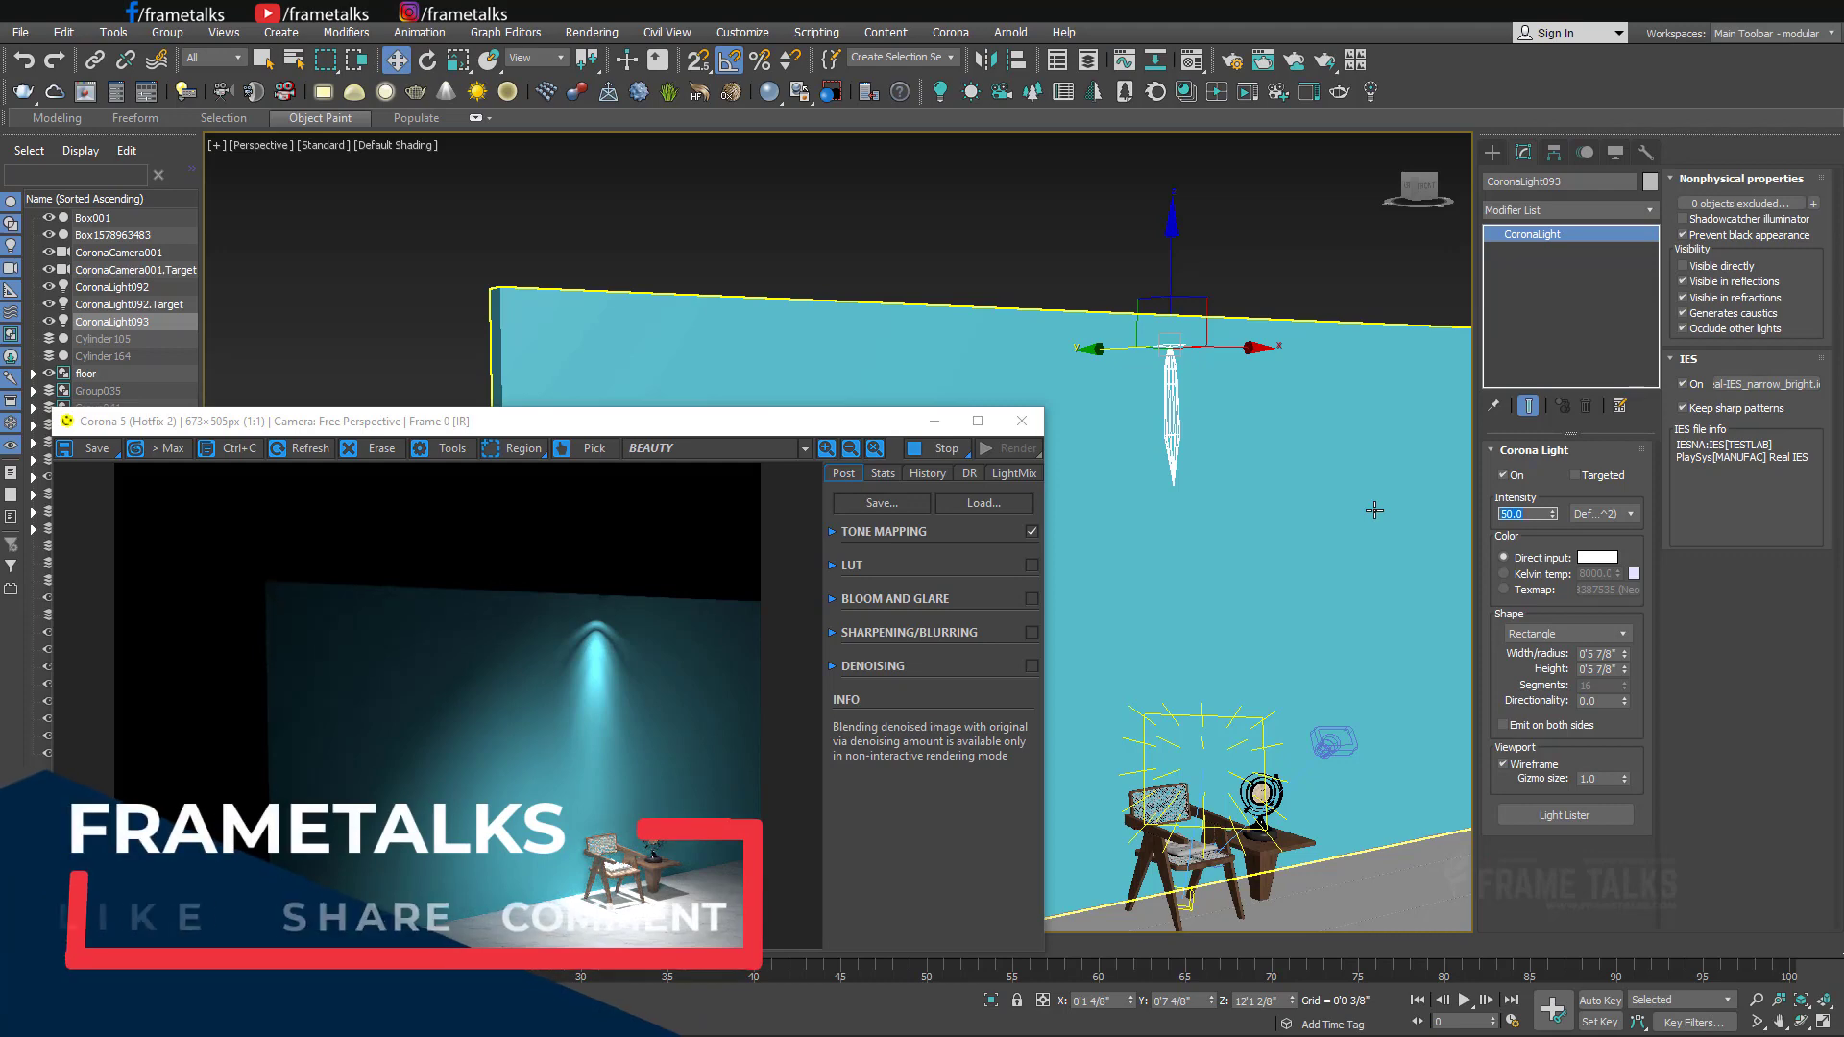
type("2")
key("Return")
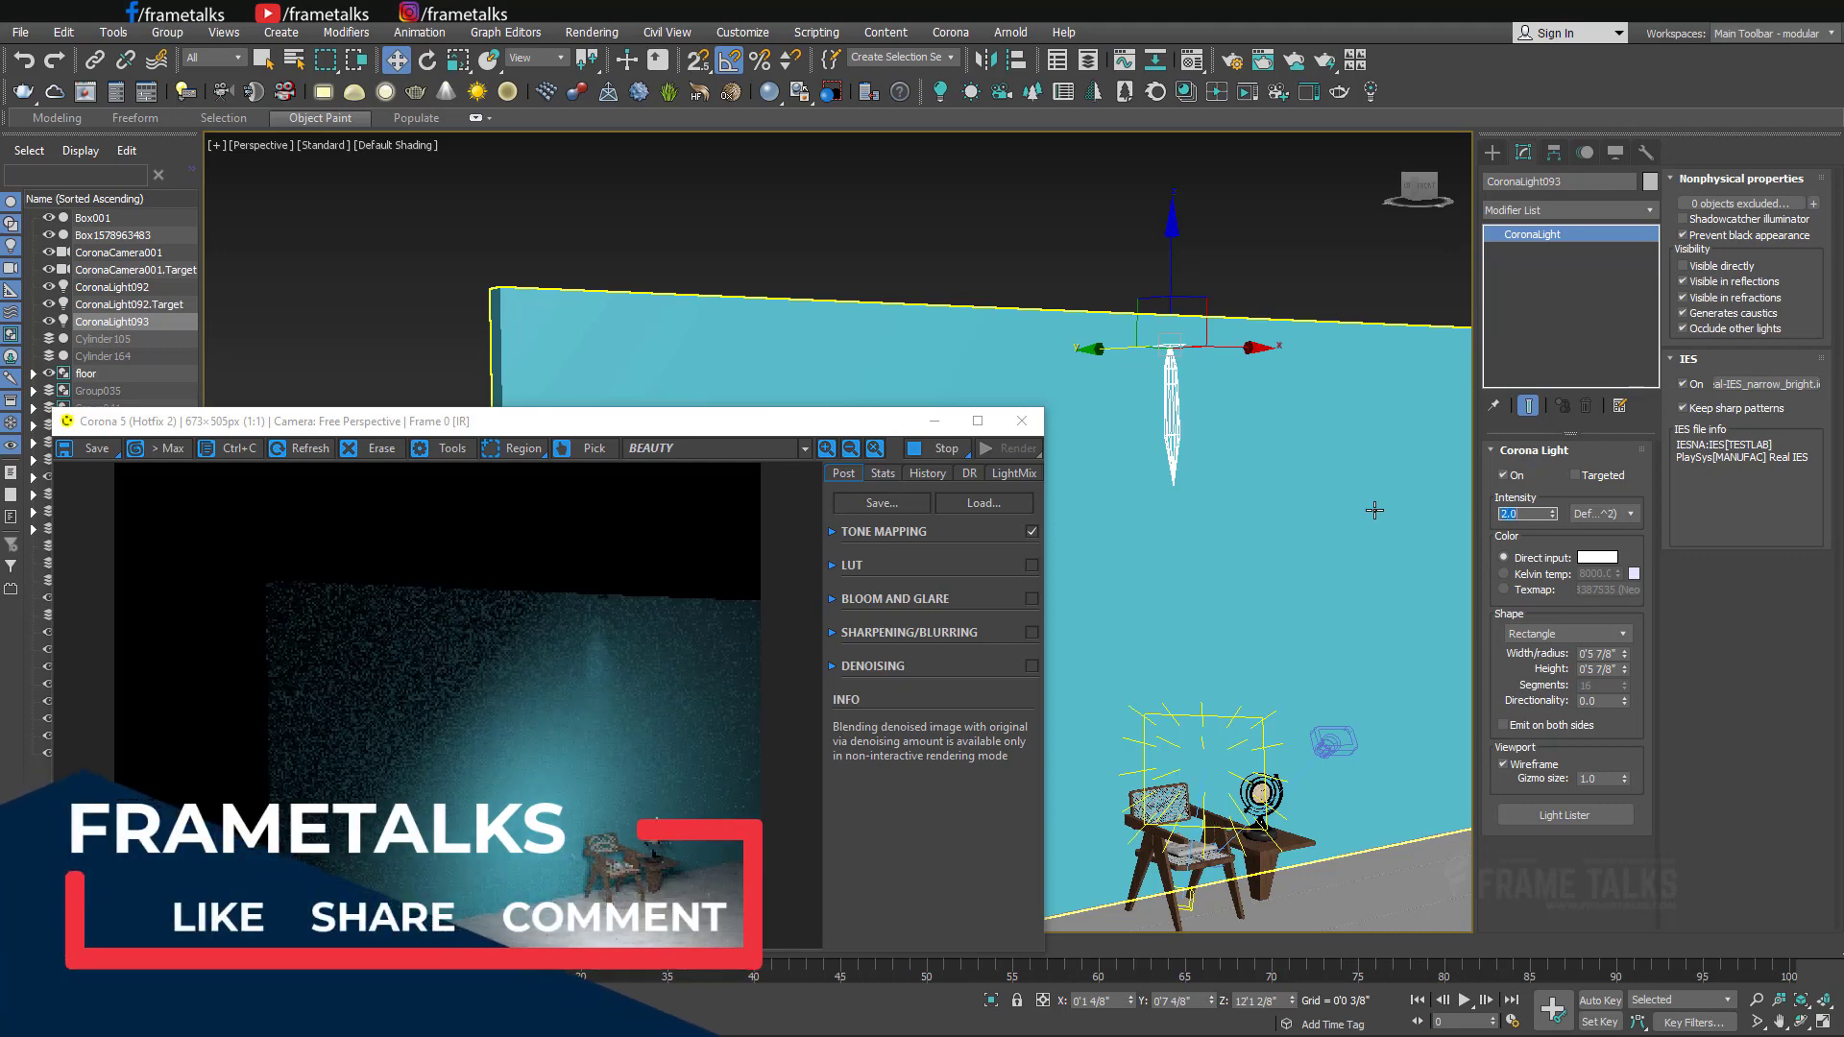
type("40")
key("Return")
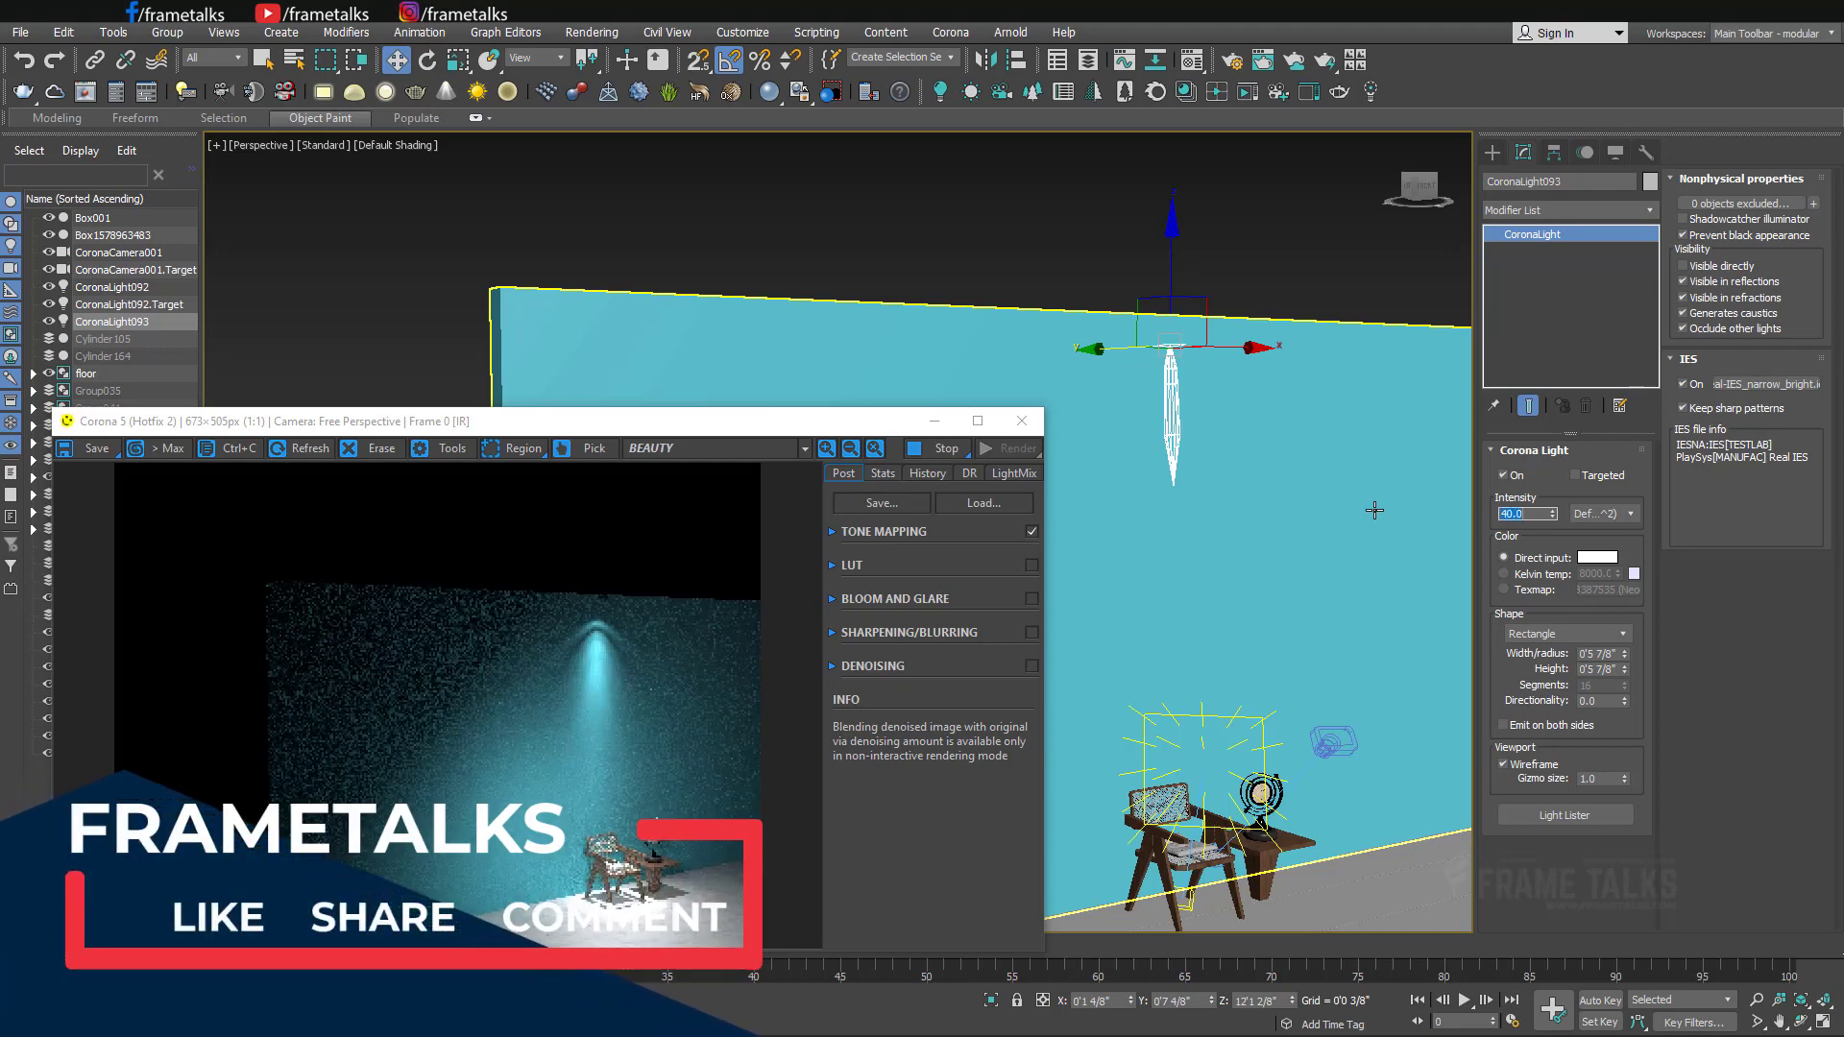
type("30")
key("Return")
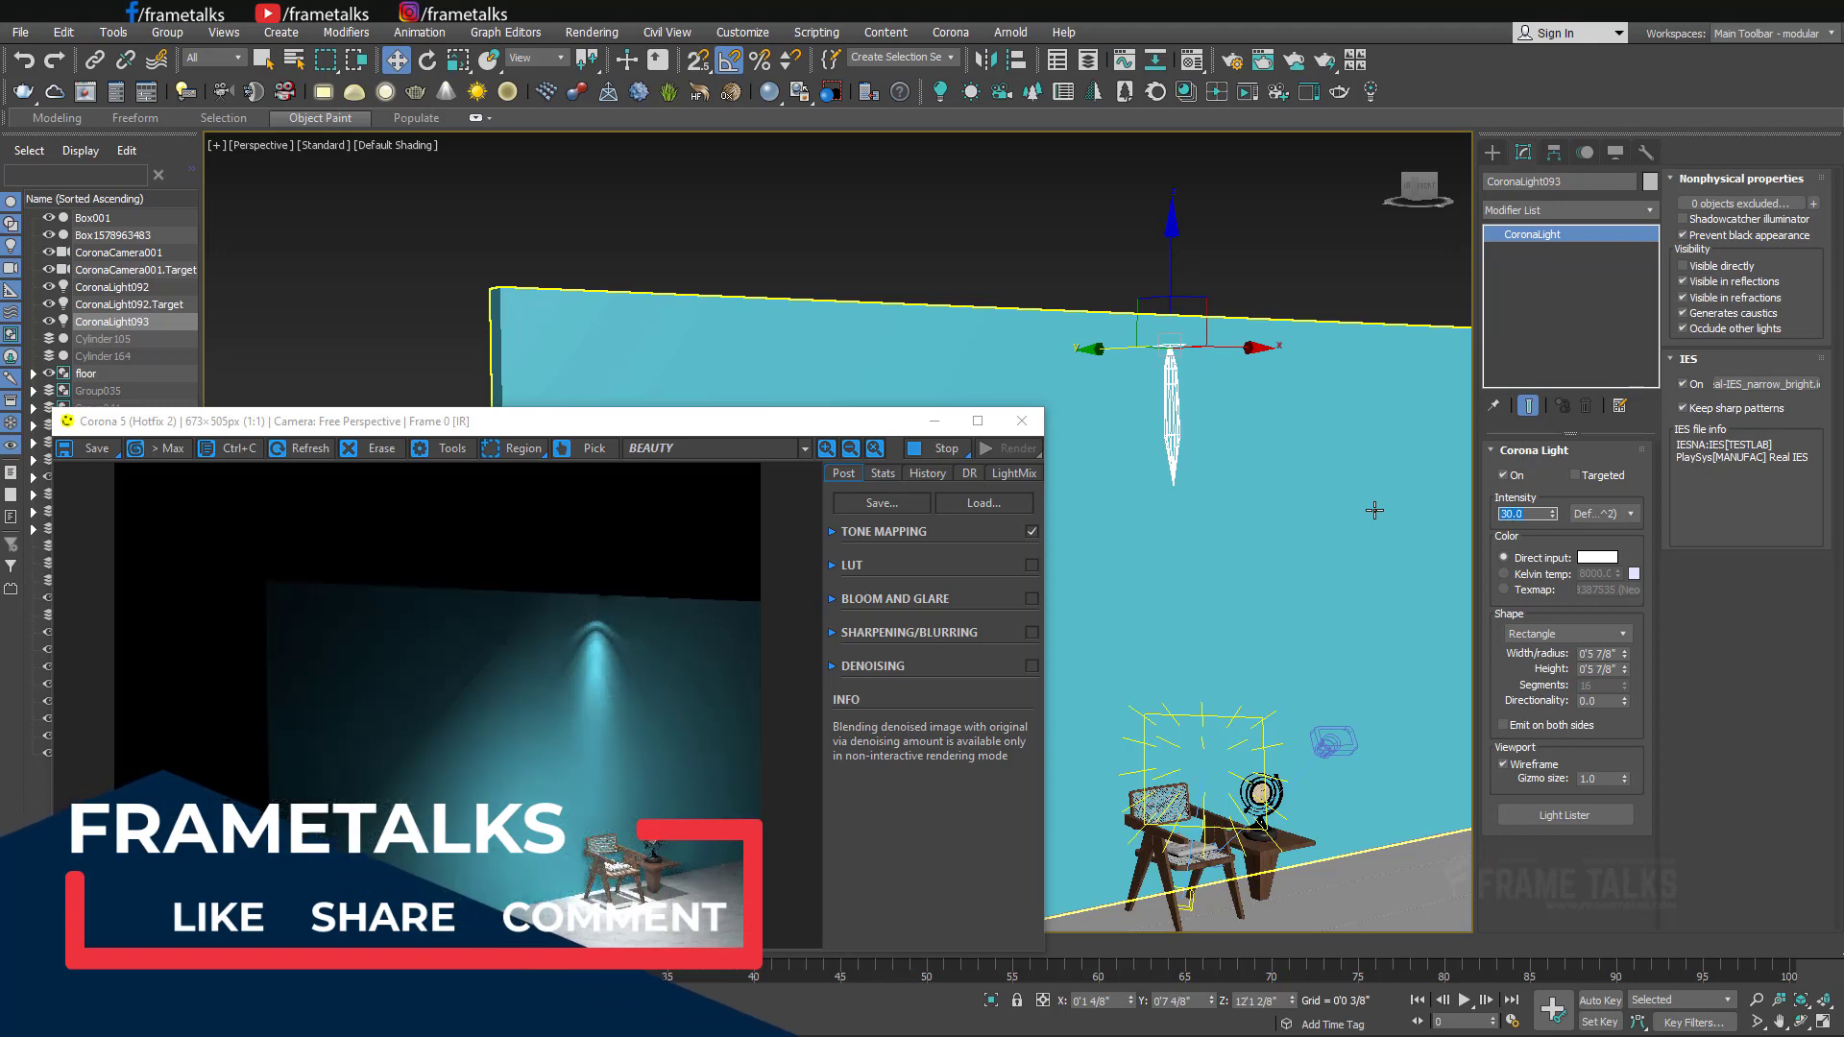
Set tone mapping to exposure 0.168, contrast 2.072, vignette 0.918 and highlight compress 0.686.
left_click(1172, 281)
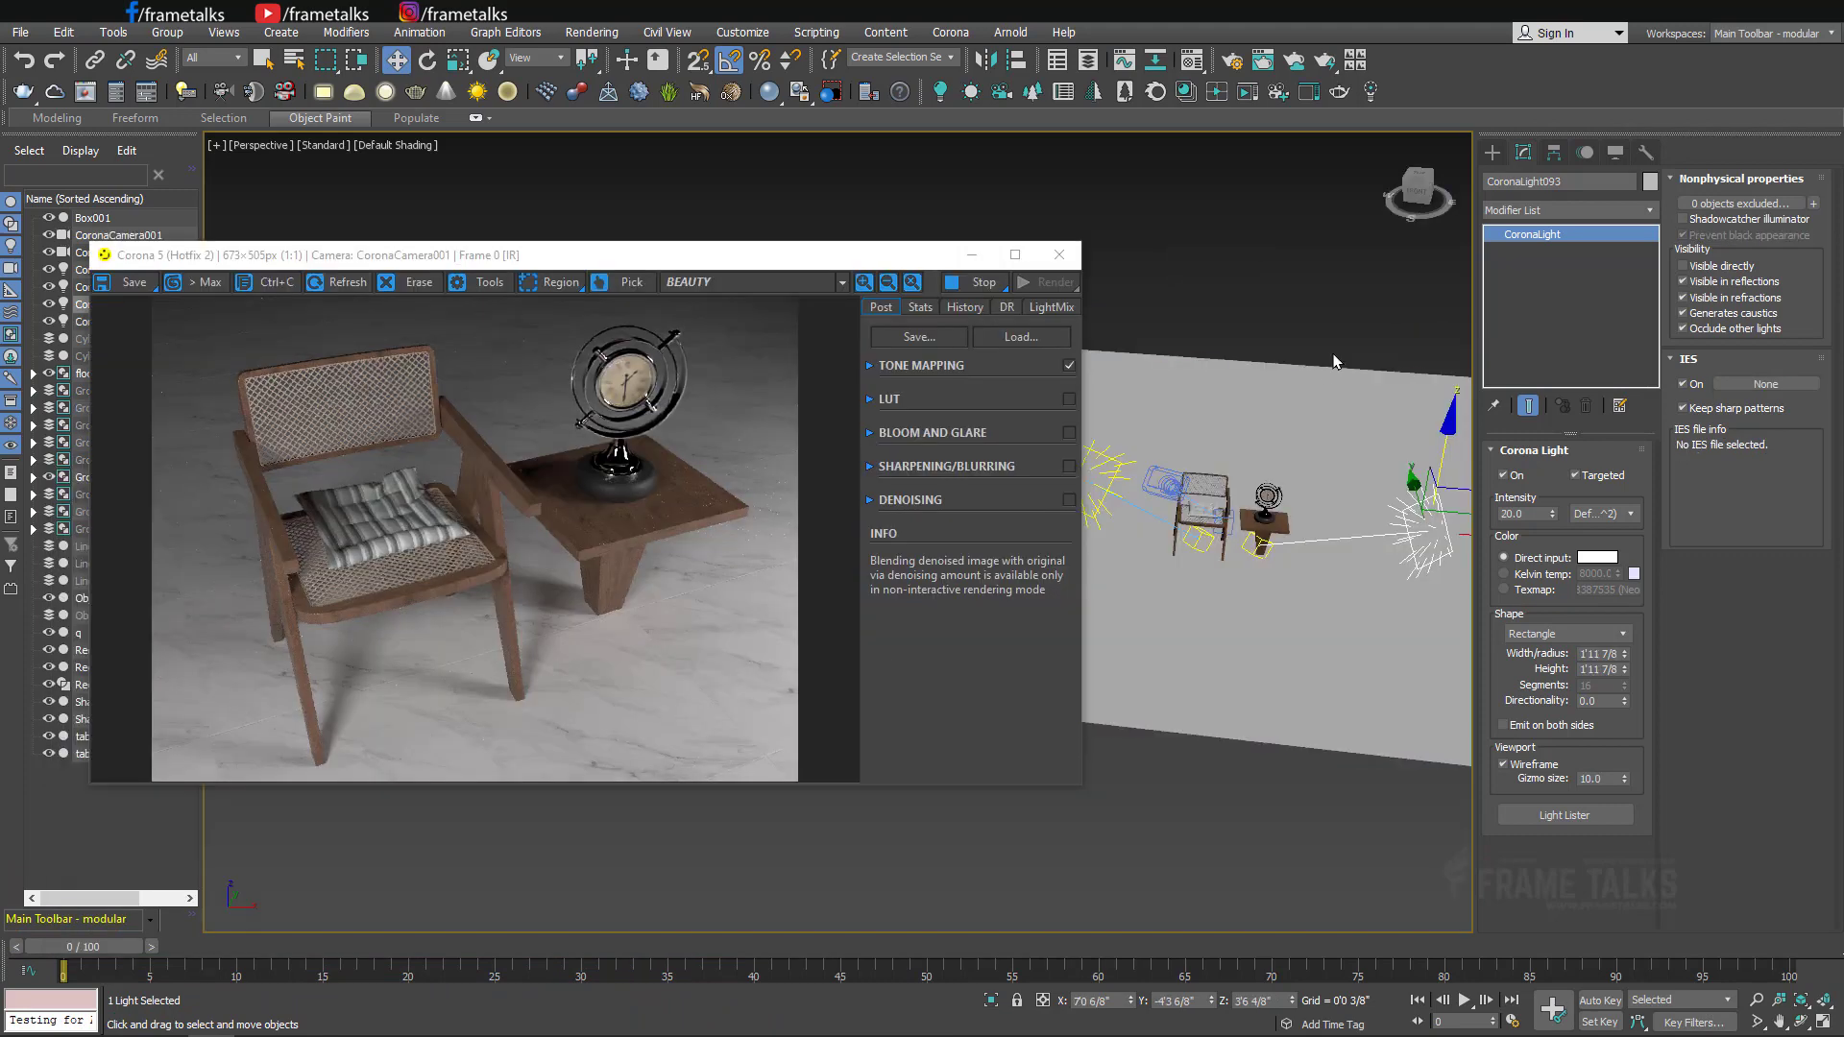
left_click(947, 371)
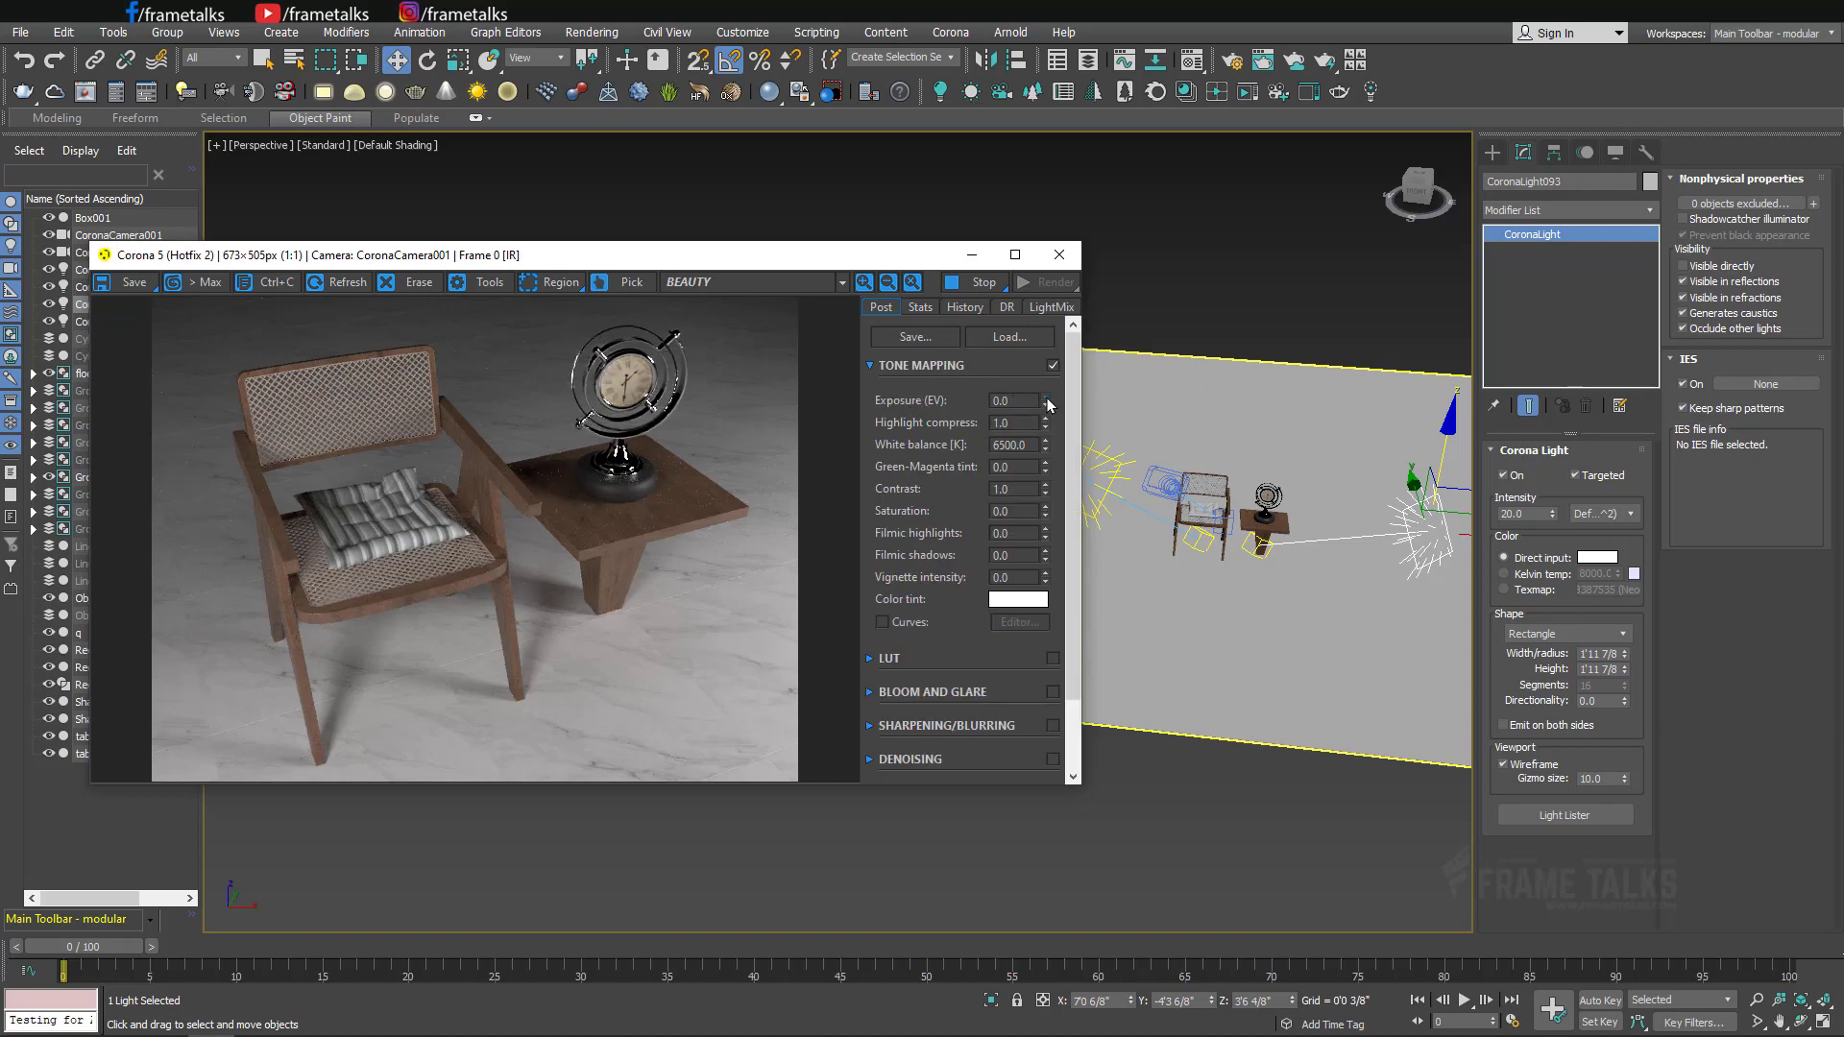
left_click_drag(1045, 401, 1051, 367)
mouse_move(1045, 448)
left_mouse_down()
mouse_move(1045, 432)
mouse_move(1047, 562)
left_mouse_up()
right_click(1045, 468)
right_click(1045, 447)
right_click(1045, 511)
left_click_drag(1045, 424, 1049, 395)
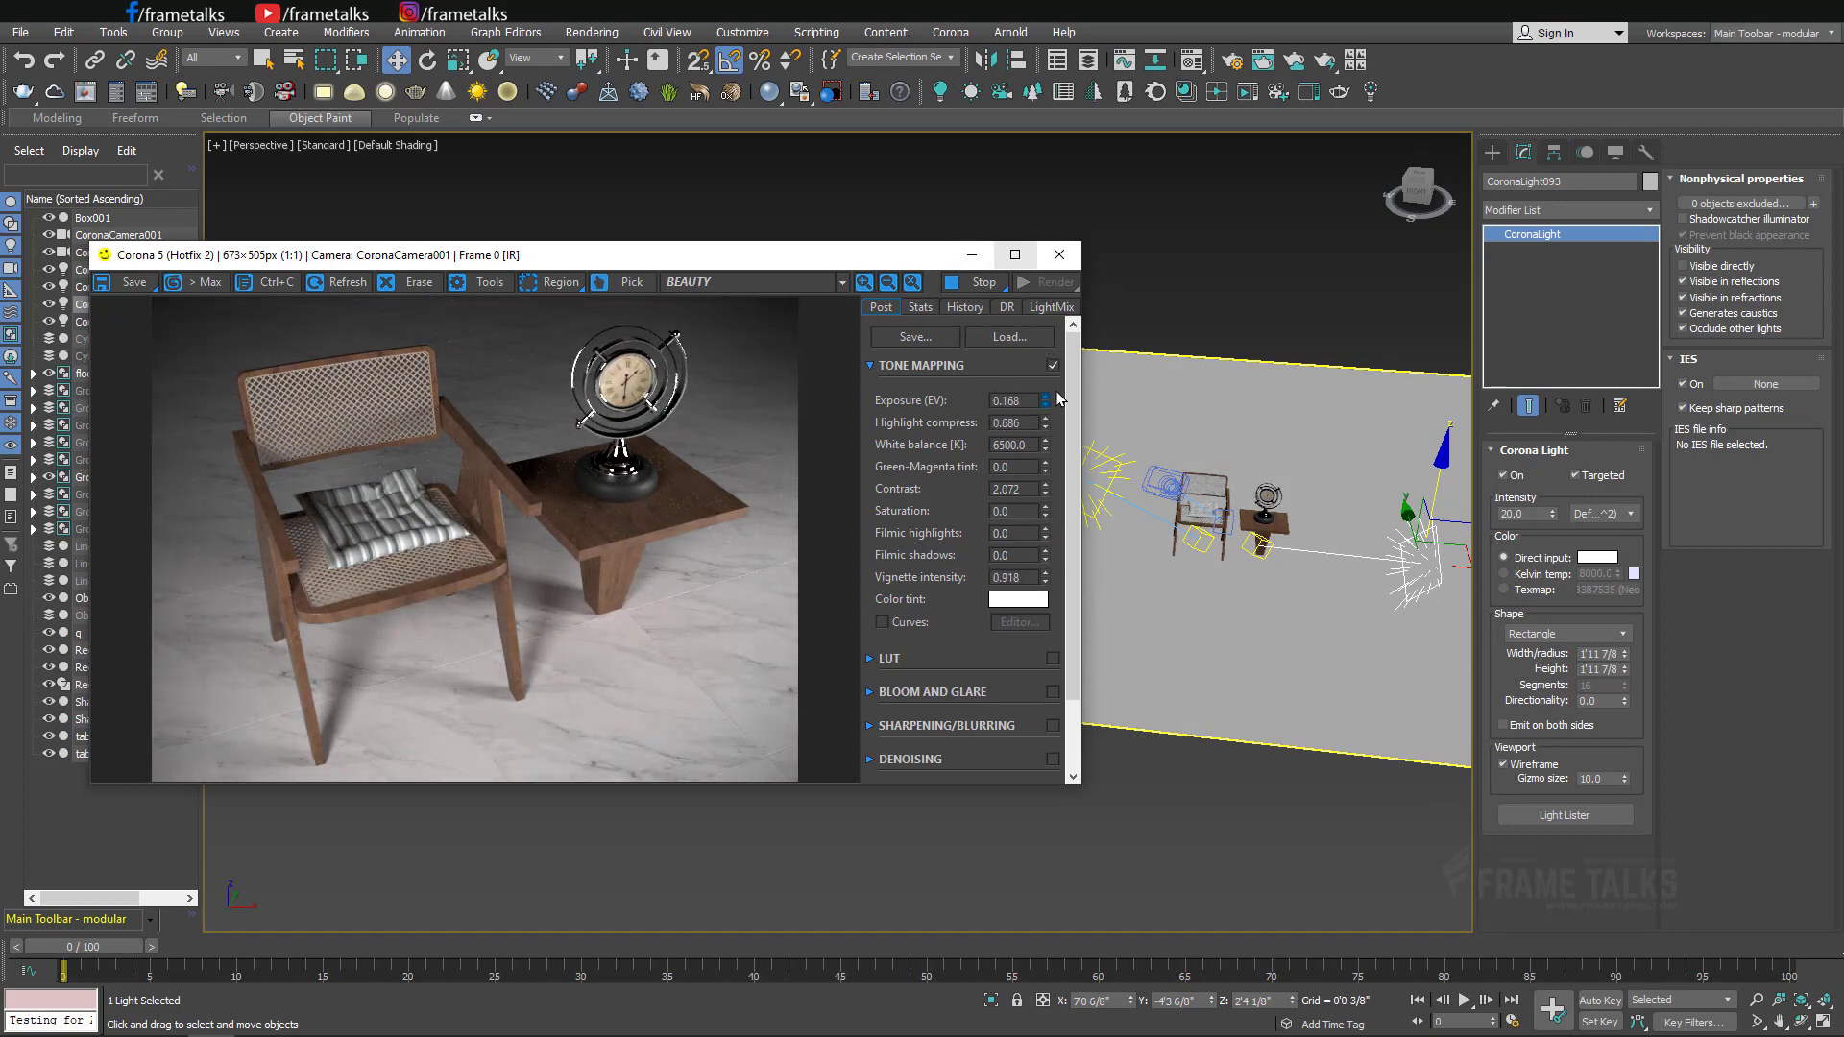
Enable the LUT and choose the Adanmq_Advantix_200 preset from the preset list.
left_click(926, 664)
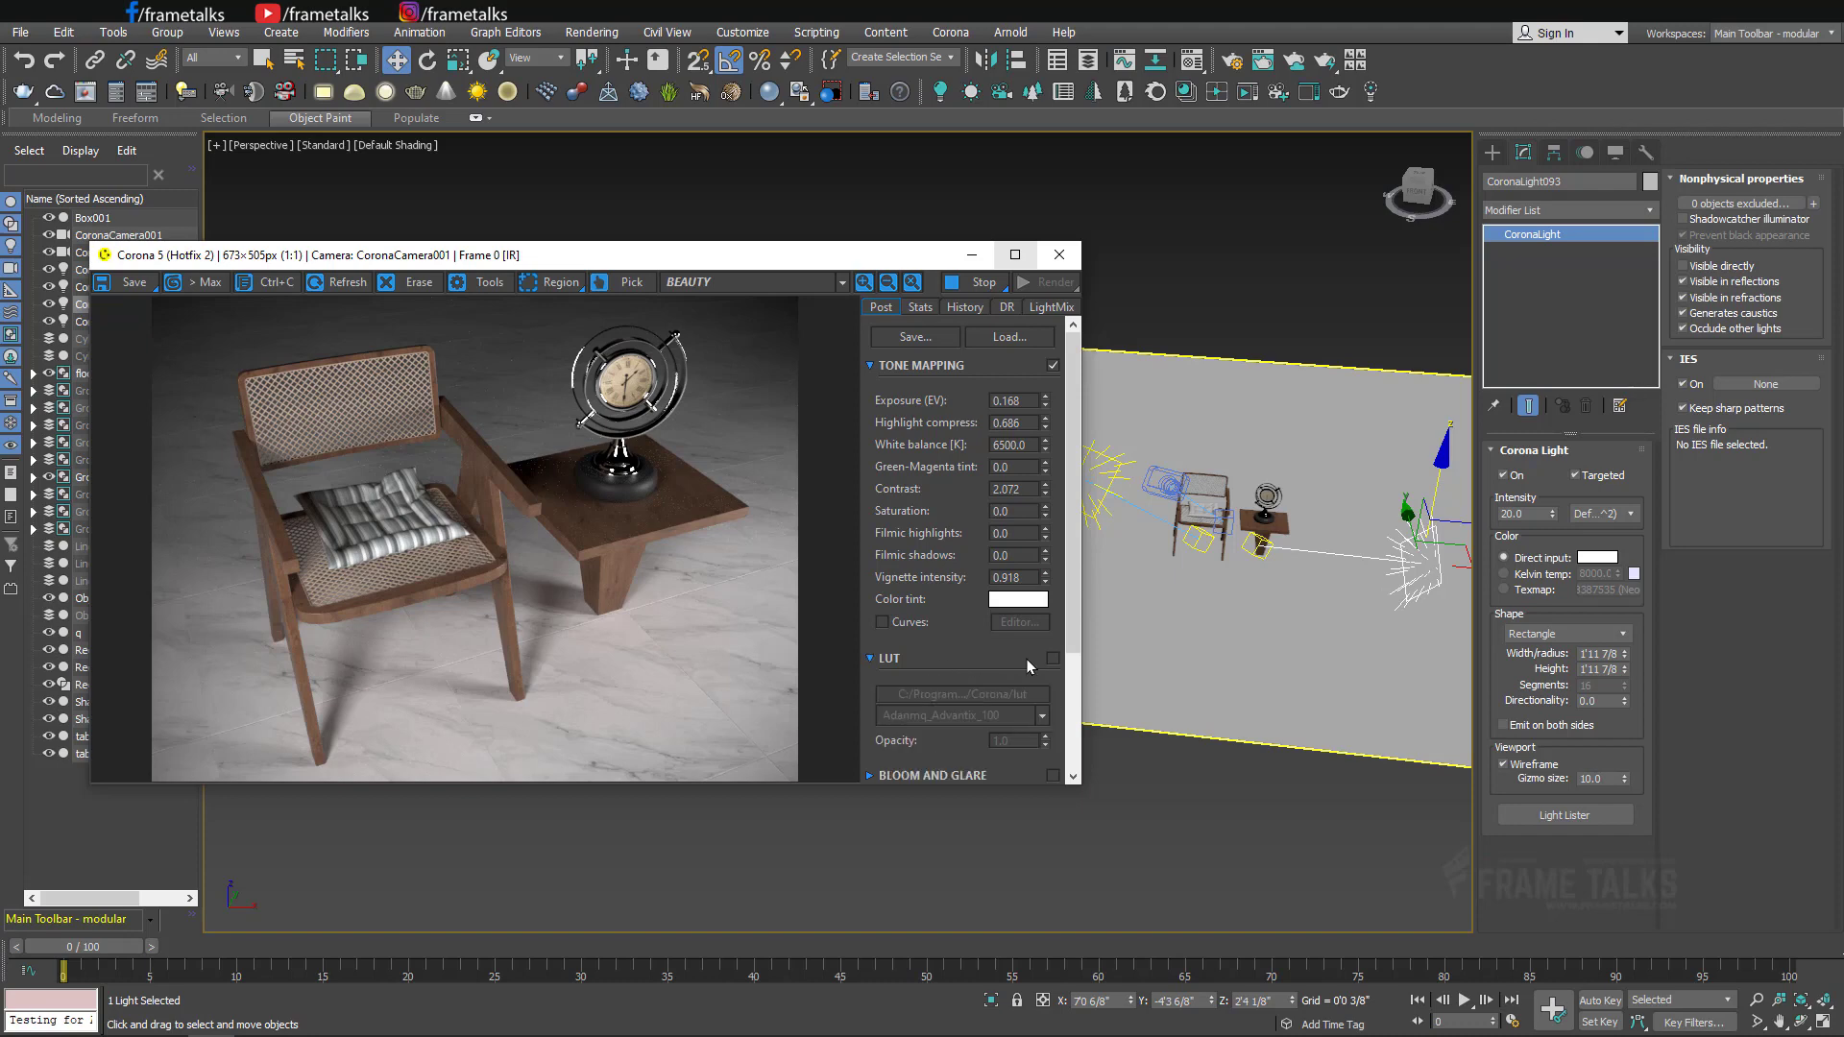
left_click(1051, 659)
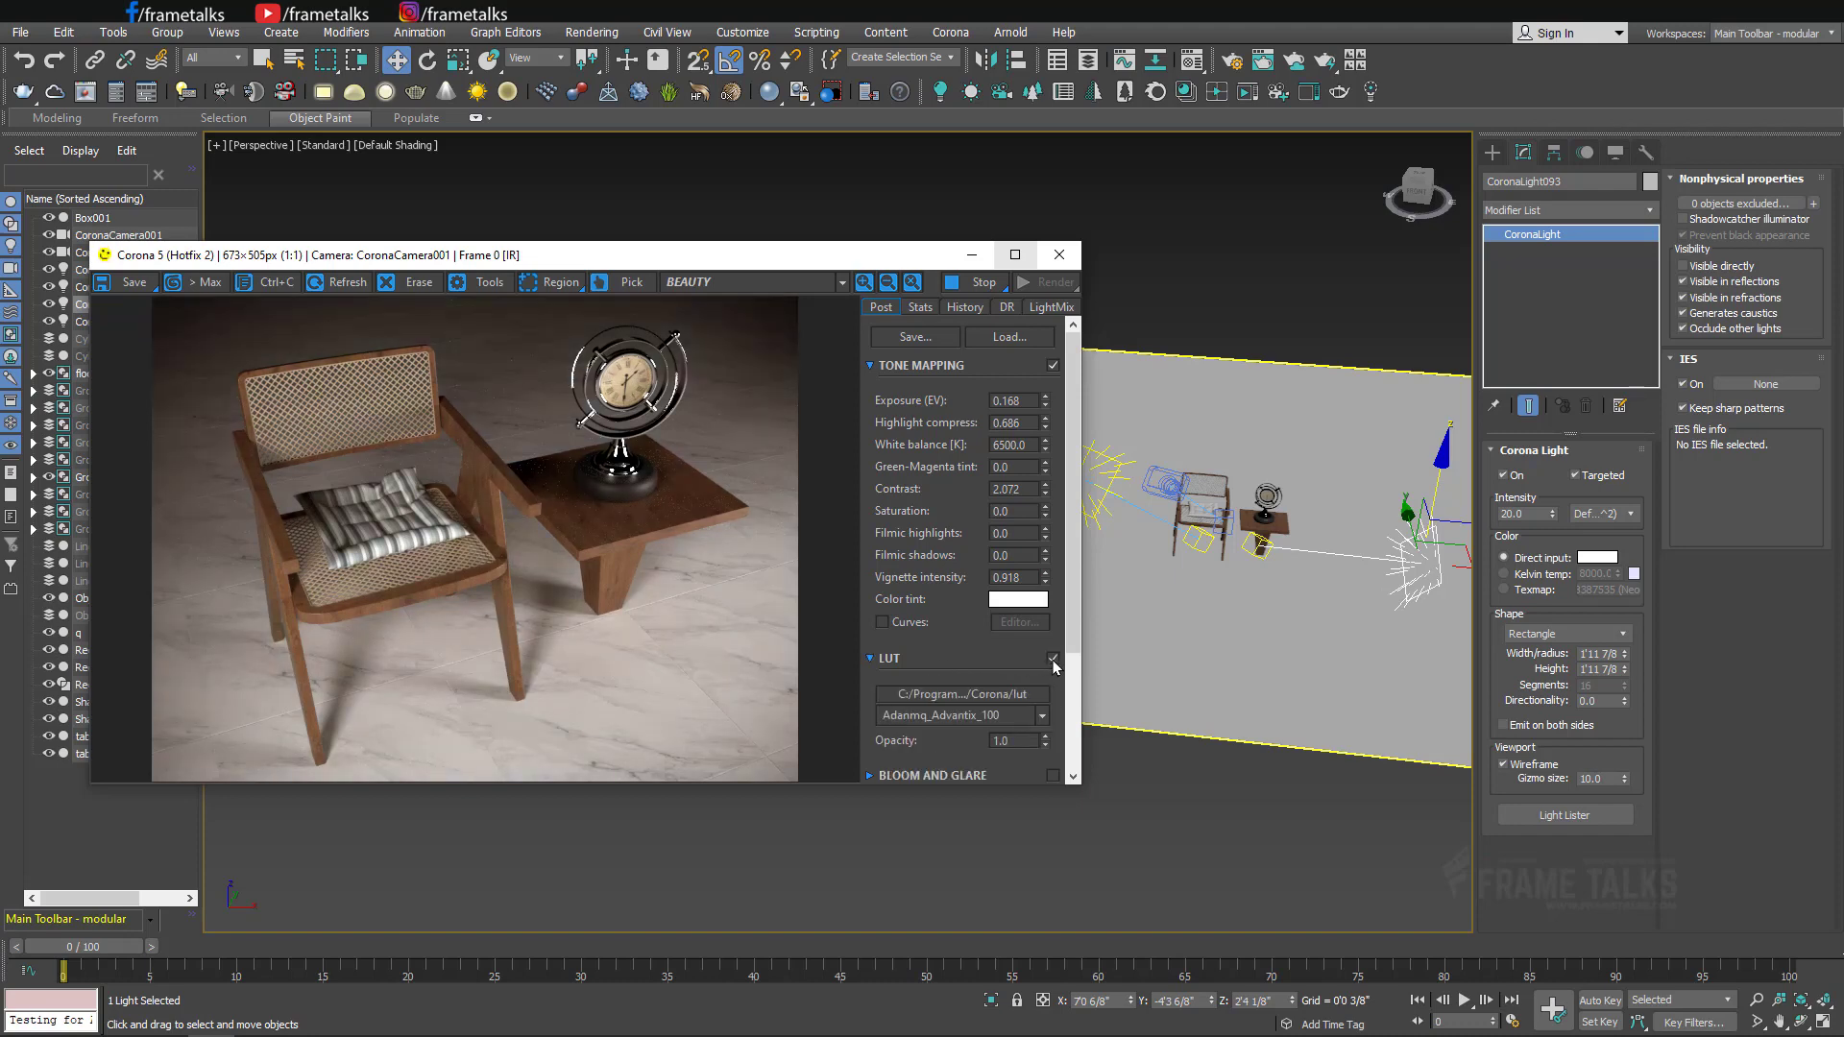
left_click(961, 716)
left_click(930, 743)
left_click(960, 696)
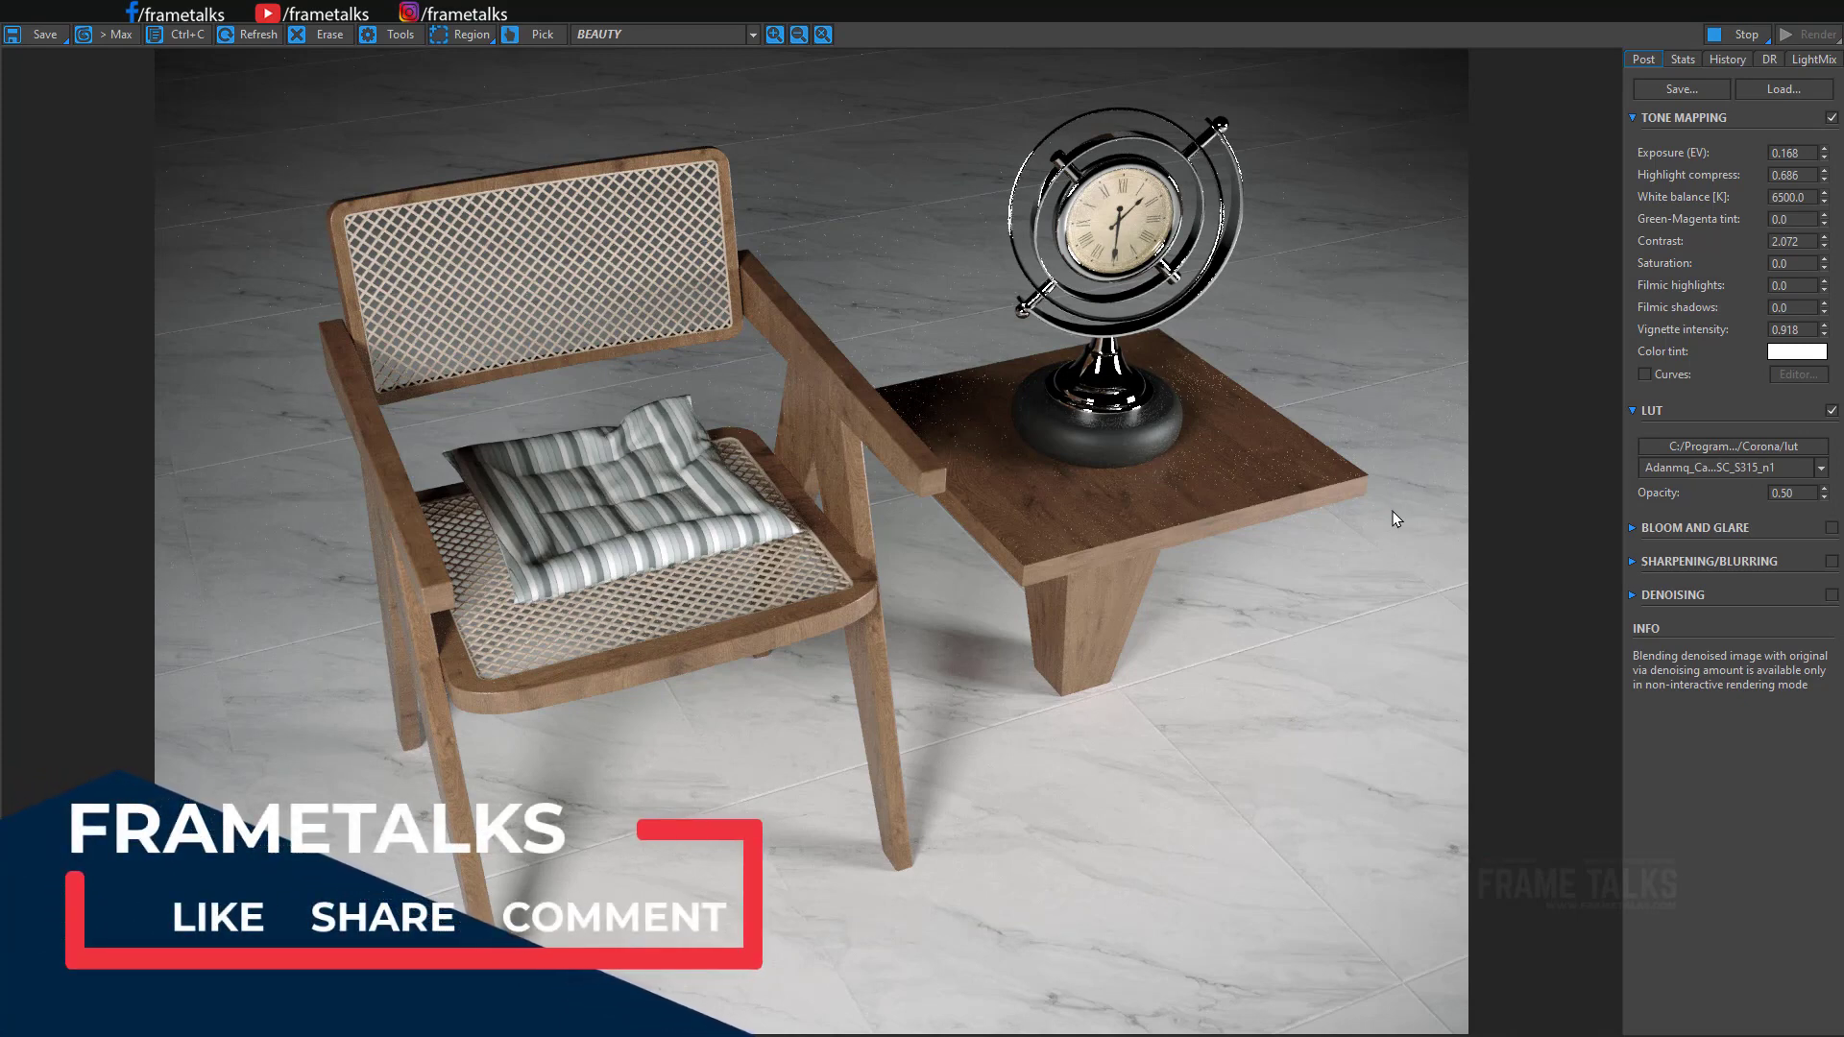
left_click(1831, 410)
left_click(1832, 410)
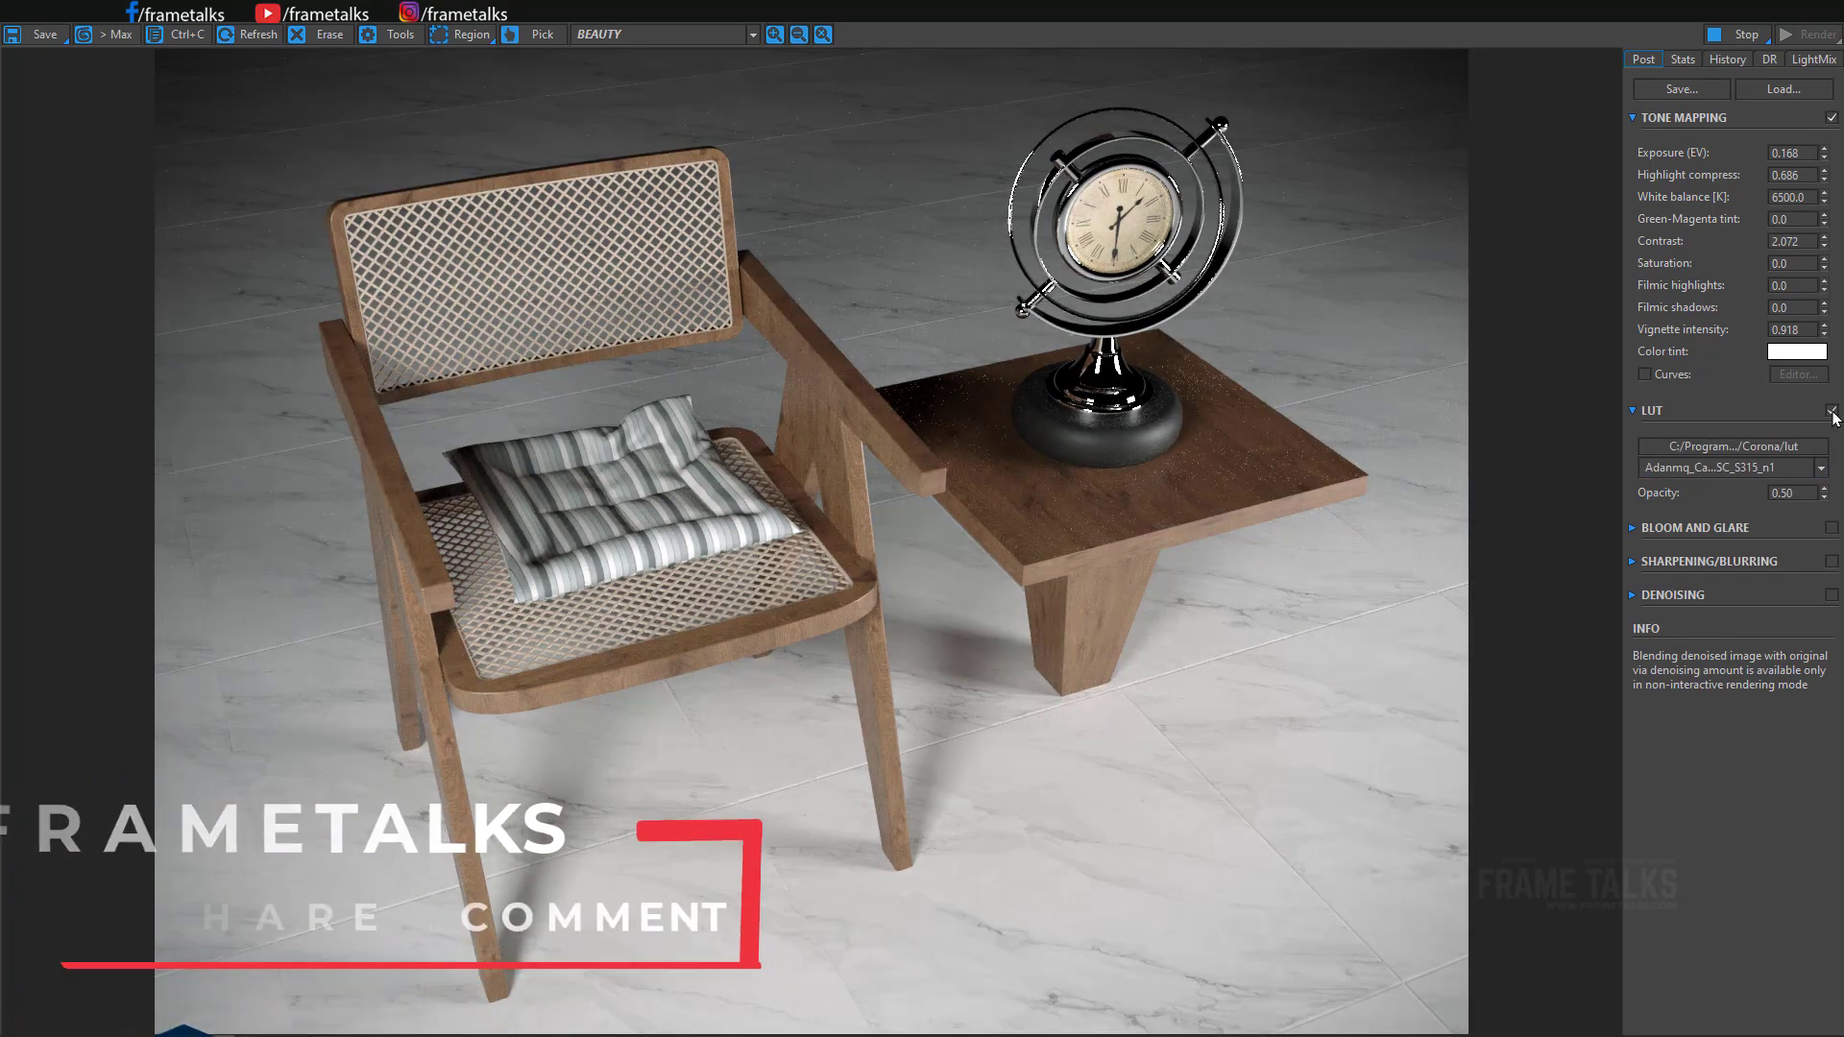
left_click(1832, 411)
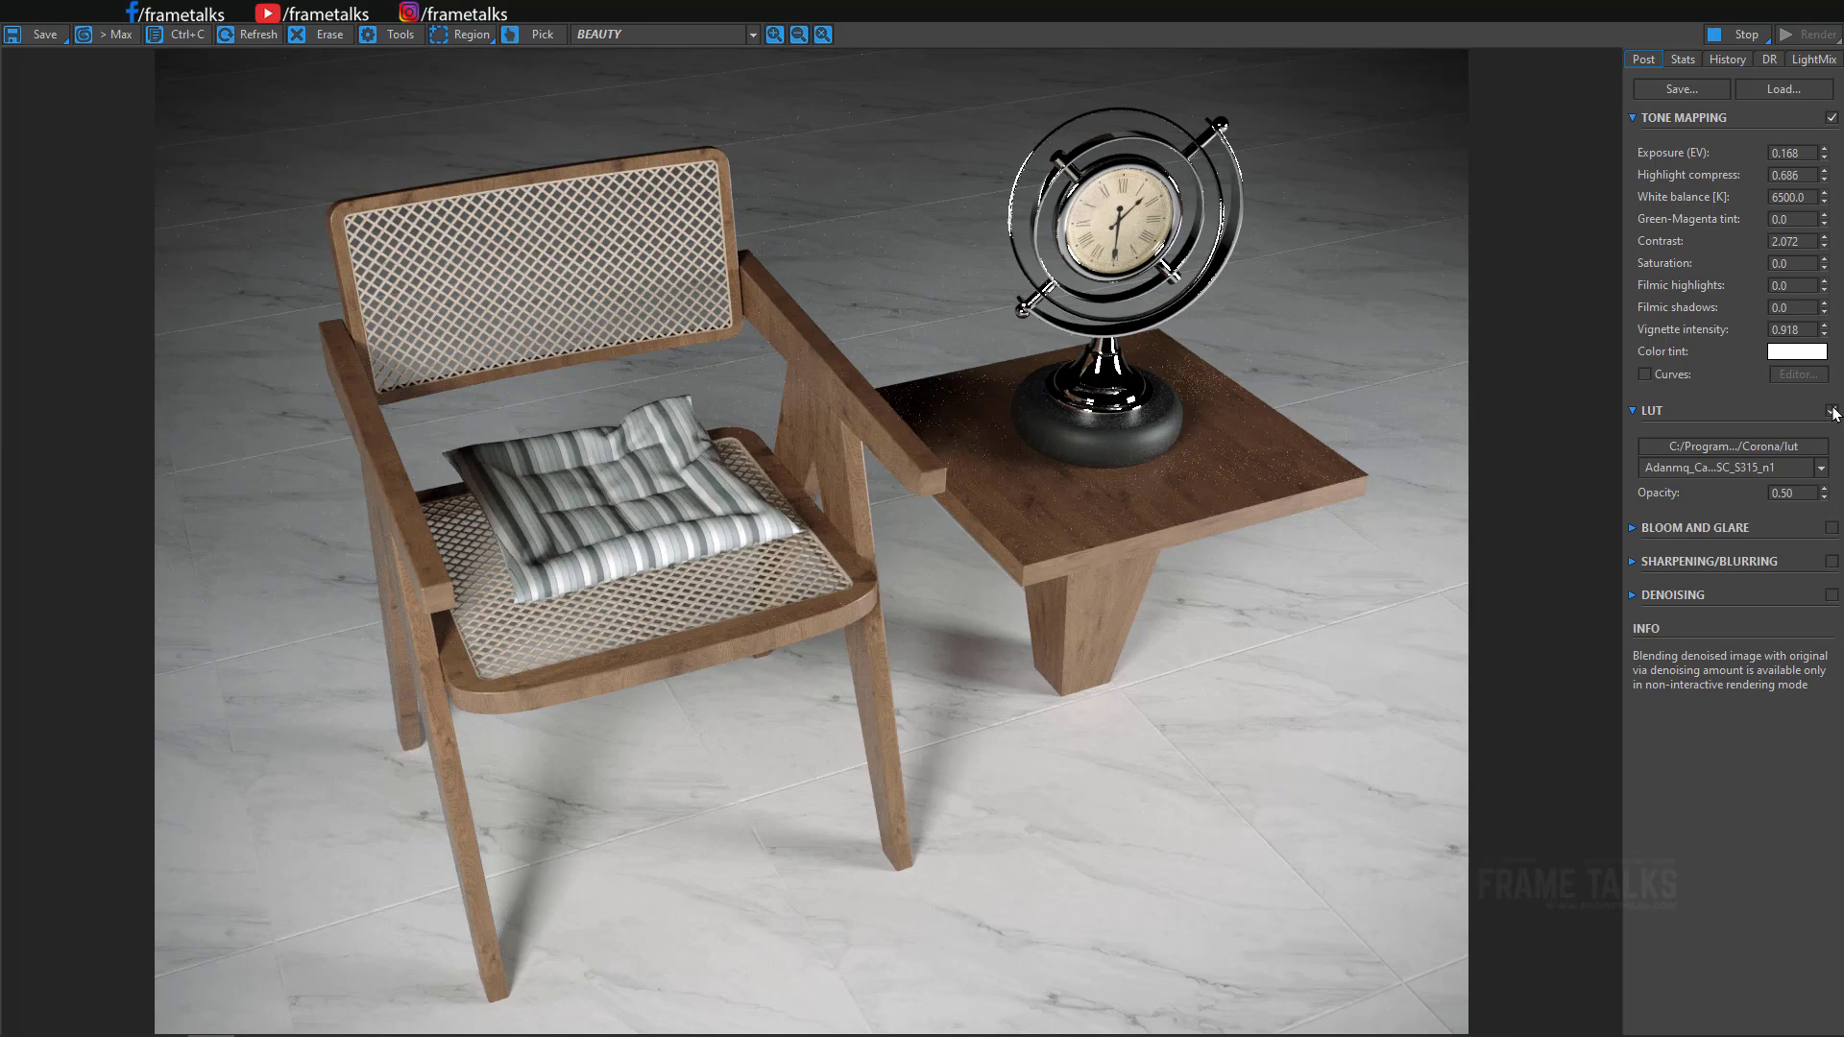
left_click(1831, 410)
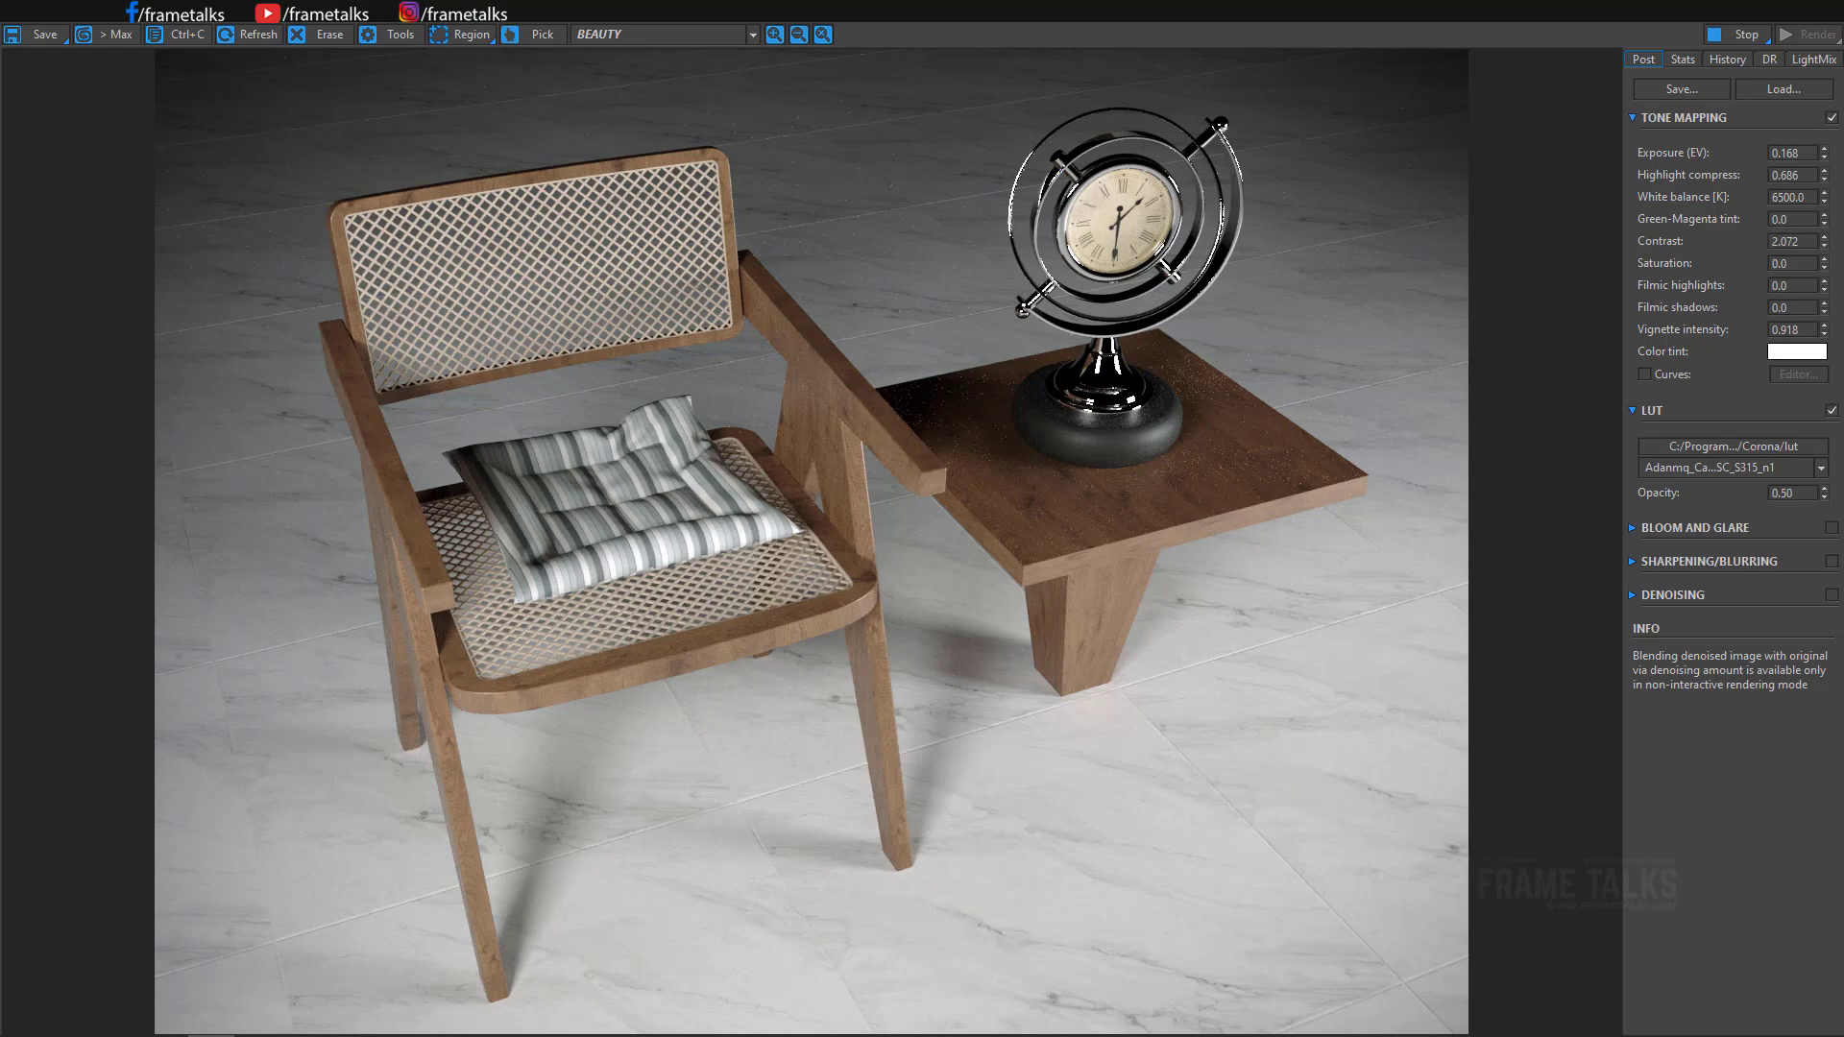